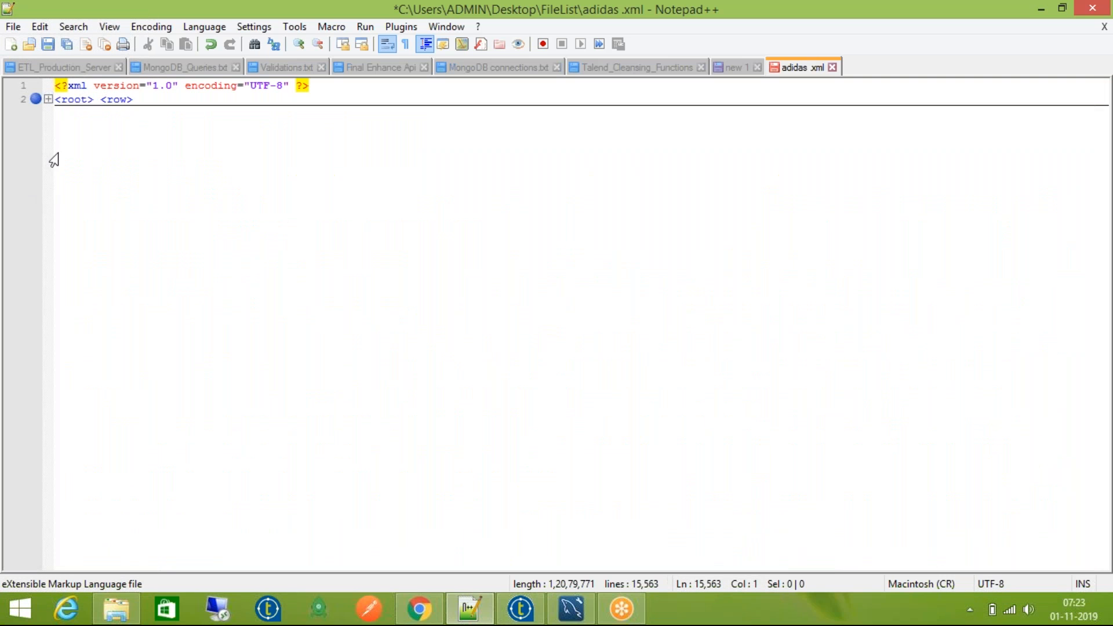
Step: Correct the closing tag on the Company line of adidas .xml to </Company> and save the file
{"action": "left_click", "coordinate": [60, 100]}
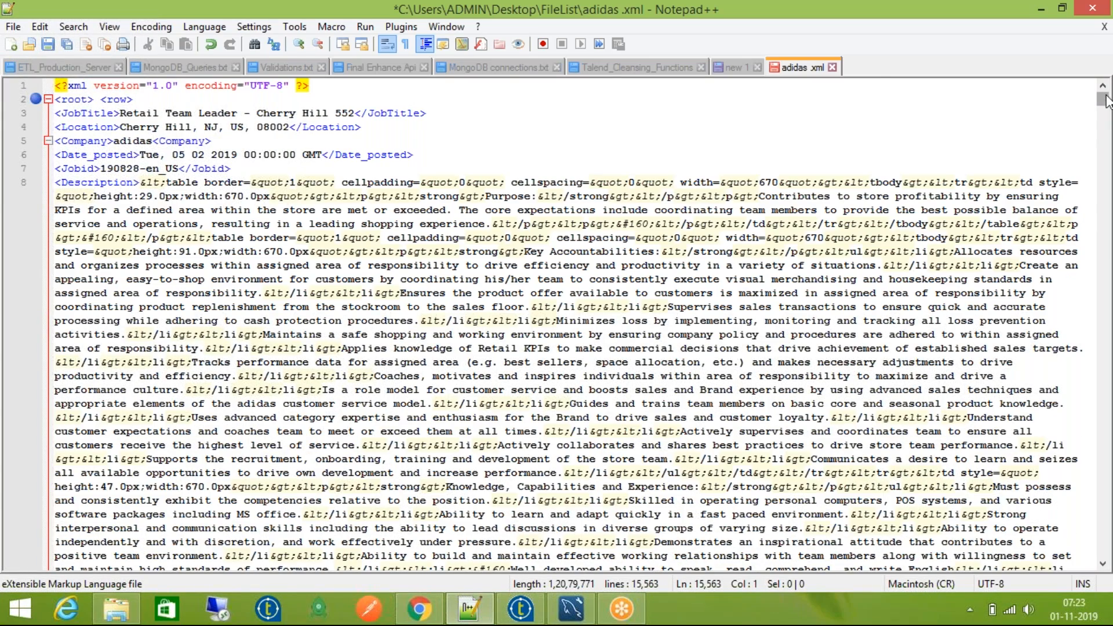
{"action": "left_click_drag", "start_coordinate": [1107, 101], "coordinate": [1107, 62]}
{"action": "left_click", "coordinate": [156, 141]}
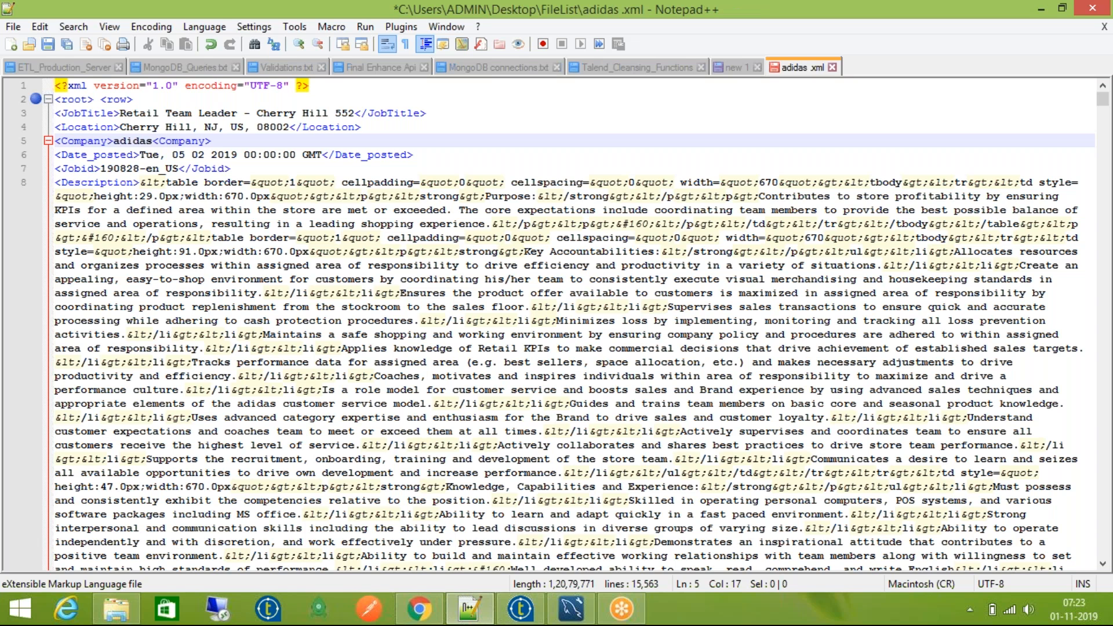
{"action": "type", "text": "/"}
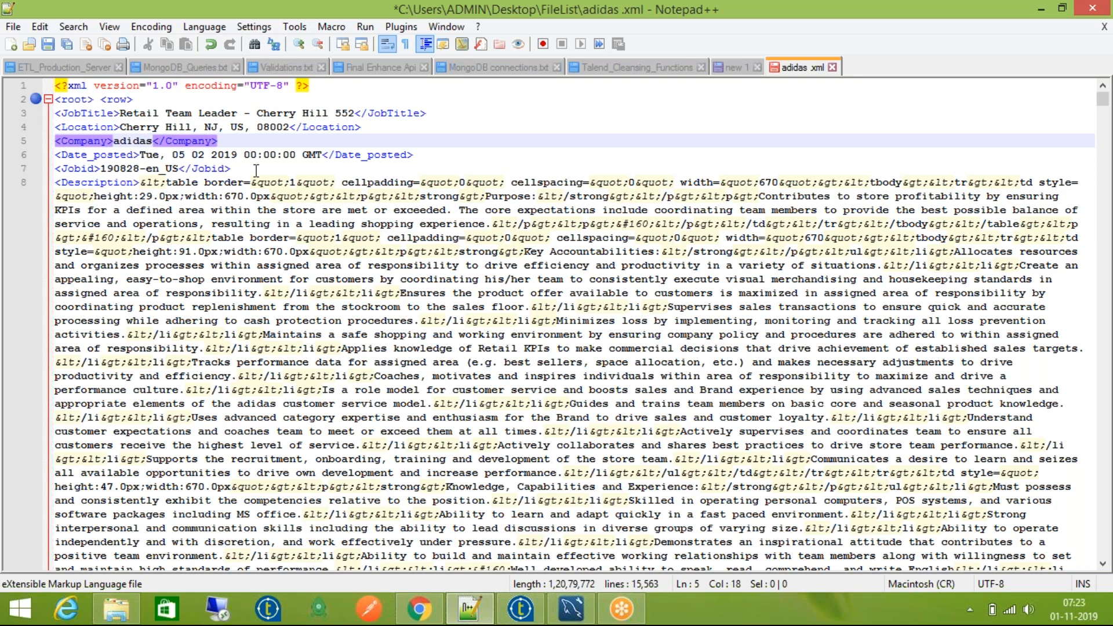
{"action": "key", "text": "ctrl+s"}
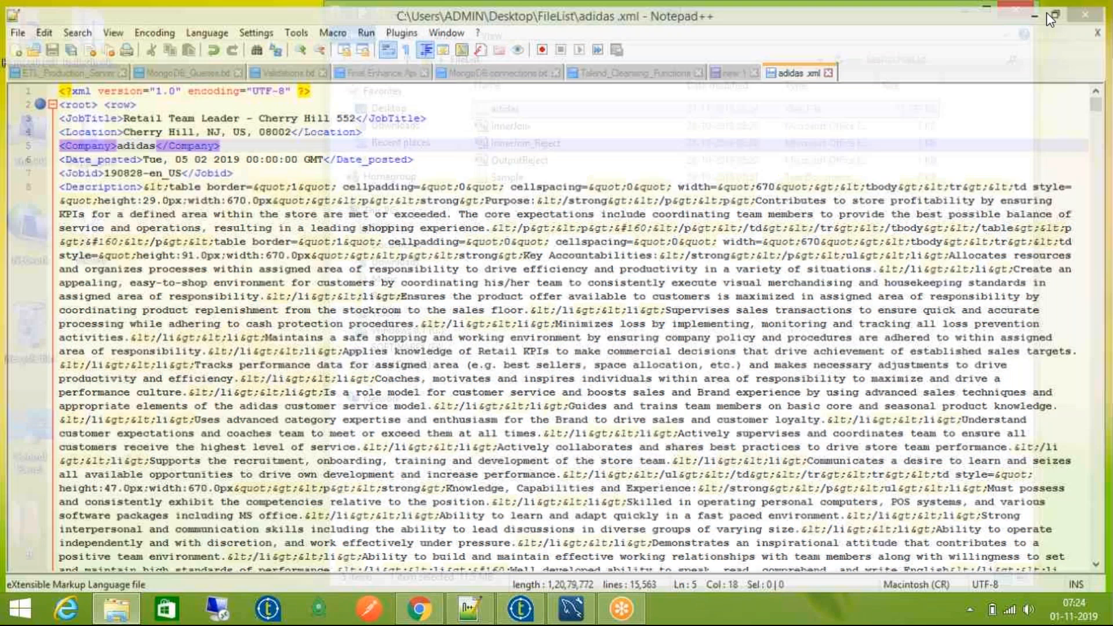
Step: Switch to Talend Open Studio and create a job named tFileXML_Data_Extraction in the Dev_Environment folder of Job Designs
{"action": "left_click", "coordinate": [1046, 12]}
{"action": "left_click", "coordinate": [956, 8]}
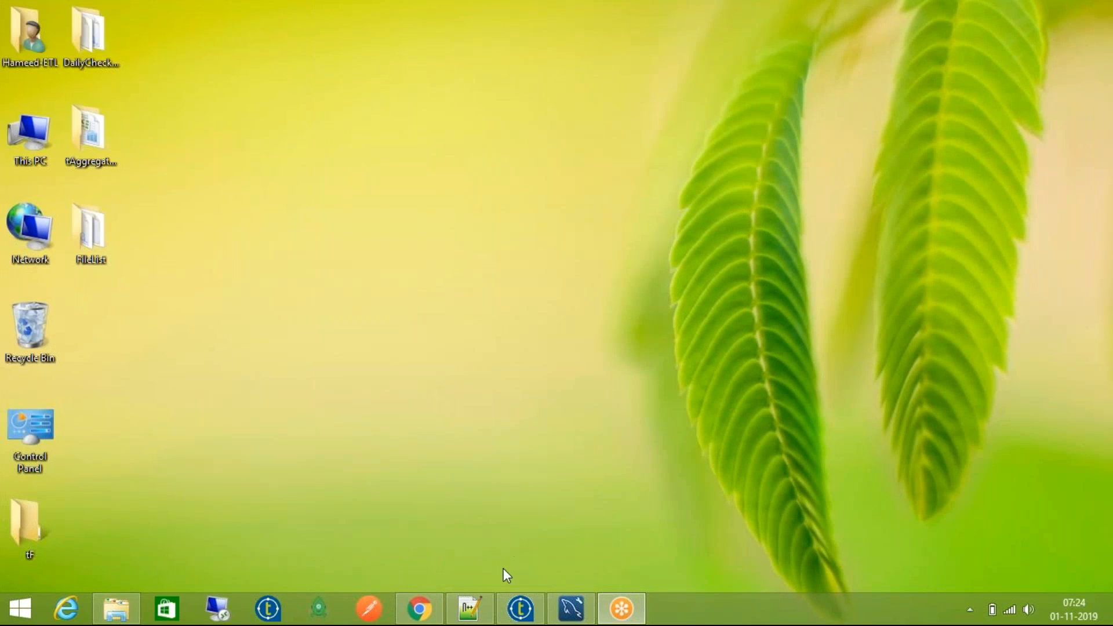
{"action": "left_click", "coordinate": [521, 609]}
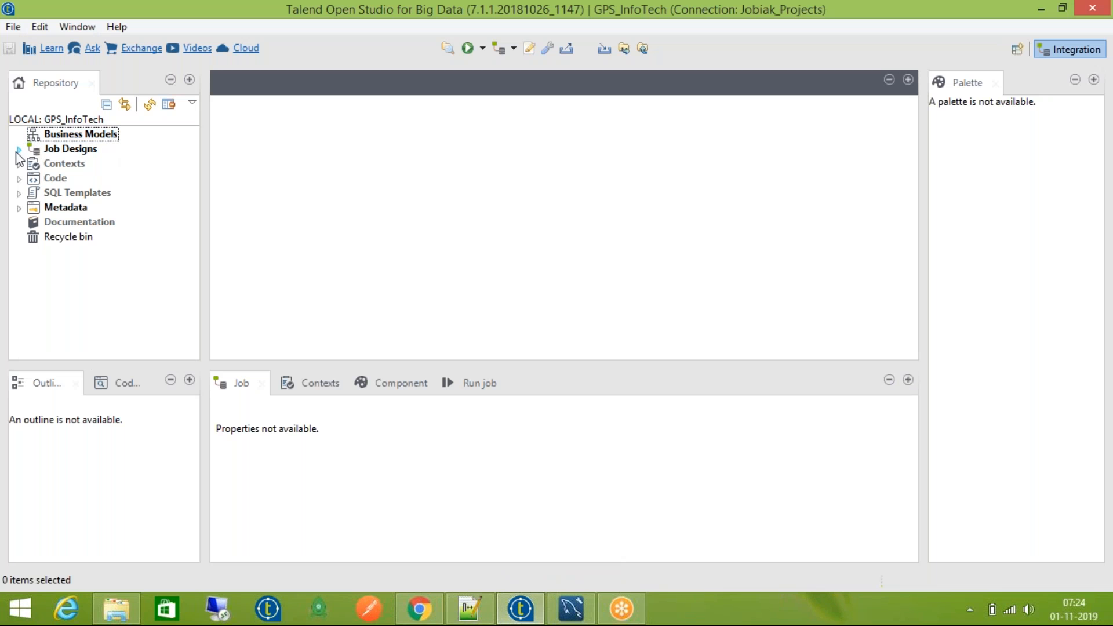
{"action": "left_click", "coordinate": [19, 150]}
{"action": "left_click", "coordinate": [36, 164]}
{"action": "left_click", "coordinate": [77, 164]}
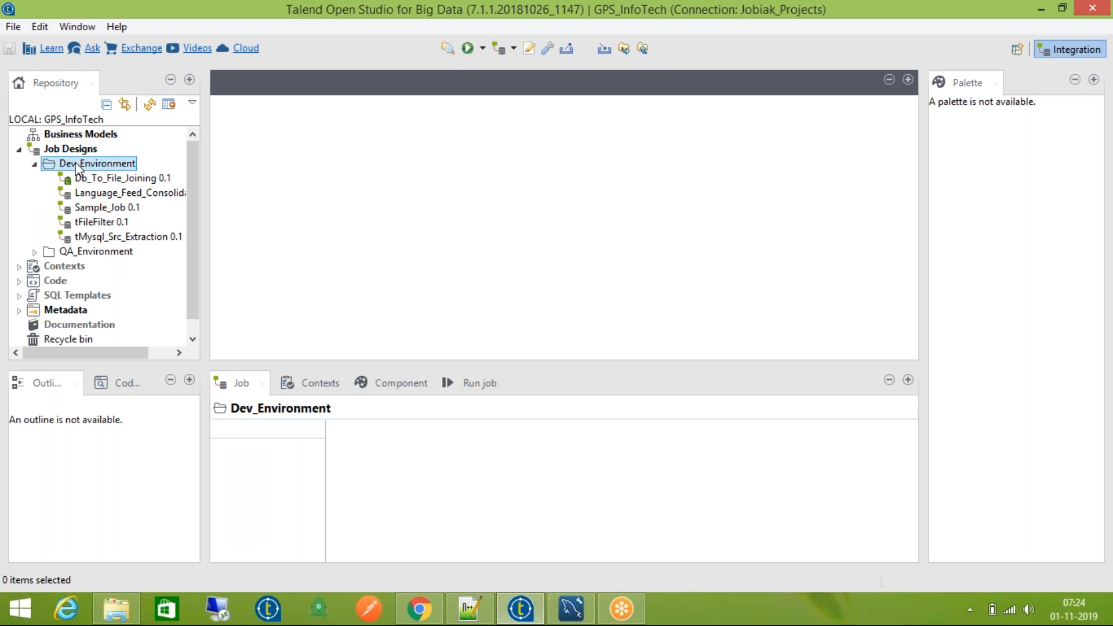
{"action": "right_click", "coordinate": [77, 166]}
{"action": "left_click", "coordinate": [100, 177]}
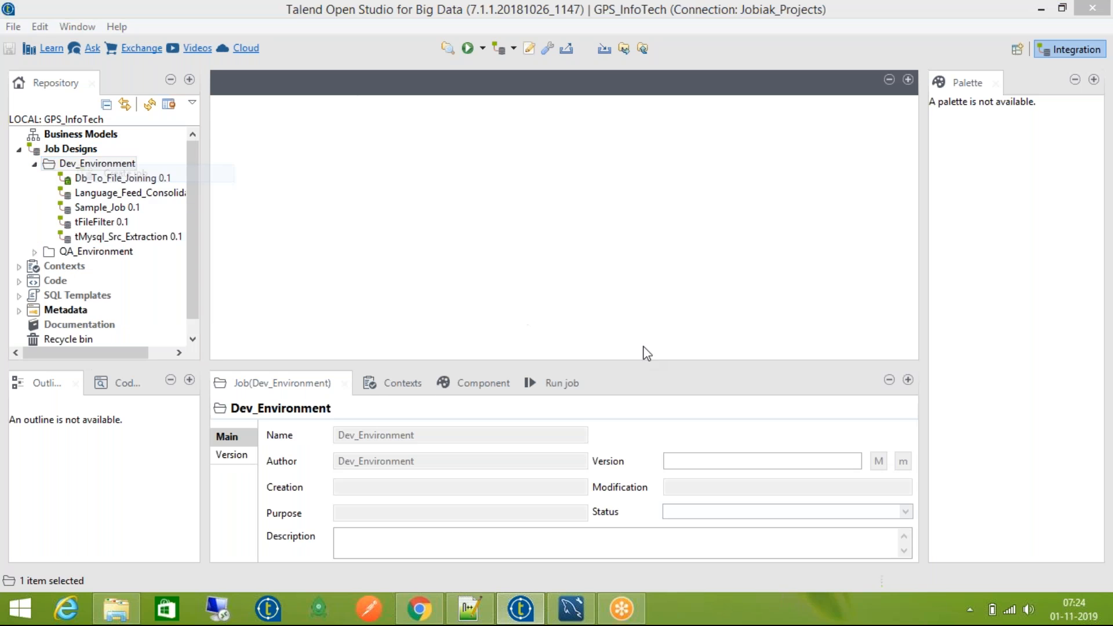
{"action": "type", "text": "tFileXML_Data_"}
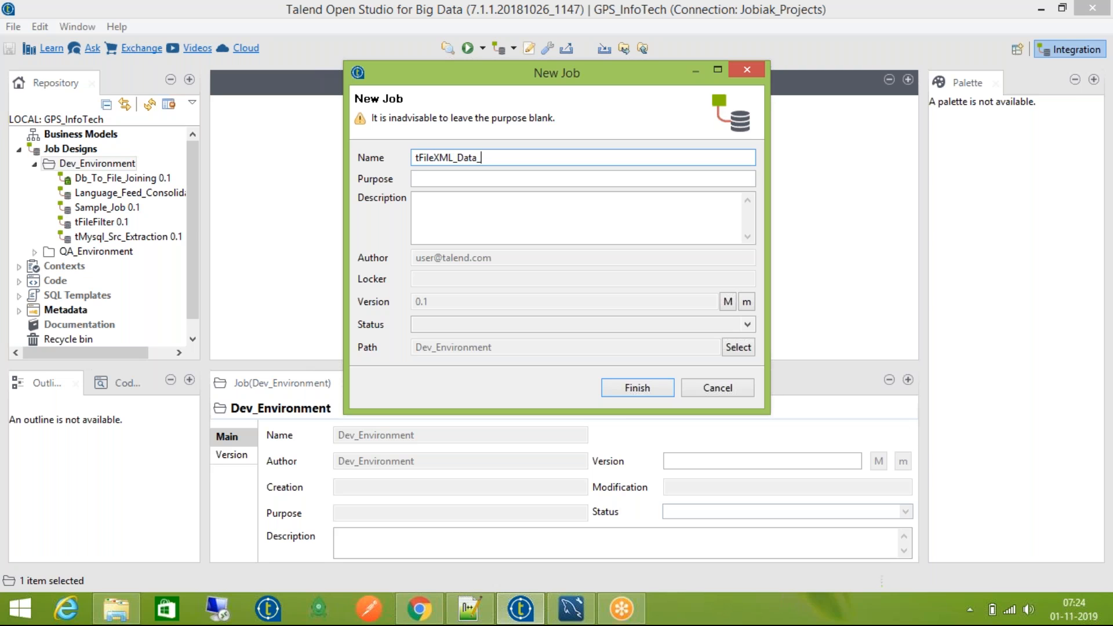
{"action": "type", "text": "Extraction"}
{"action": "left_click", "coordinate": [656, 392]}
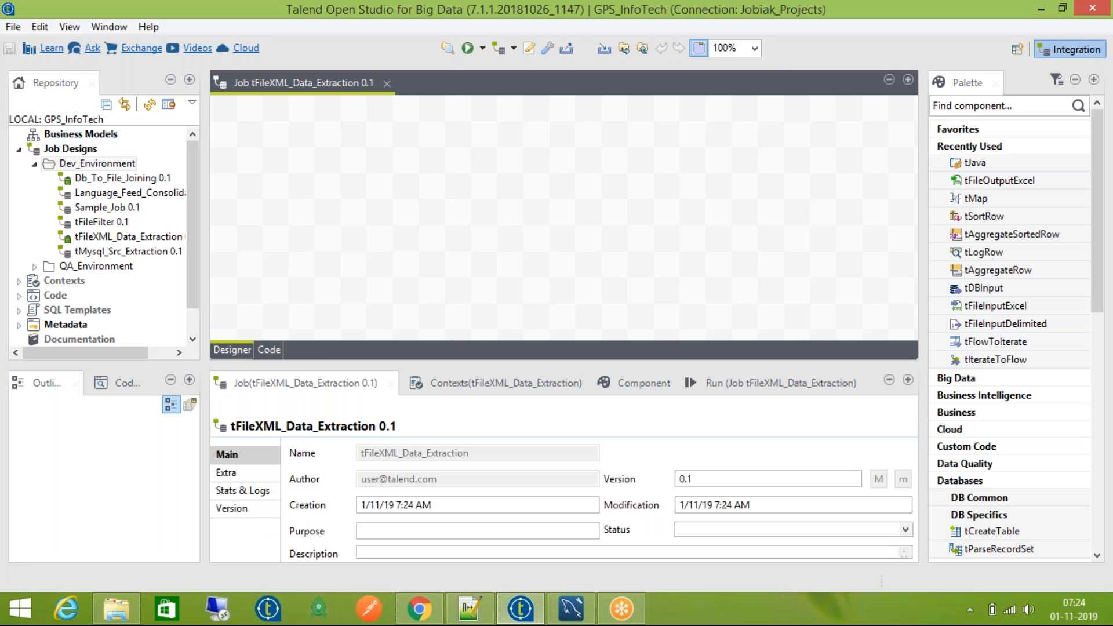
Step: Start a new File xml metadata entry in the repository and name it tFileInput_XML_MetaData
{"action": "left_click", "coordinate": [77, 324]}
{"action": "scroll", "coordinate": [86, 322], "scroll_direction": "down", "scroll_amount": 1}
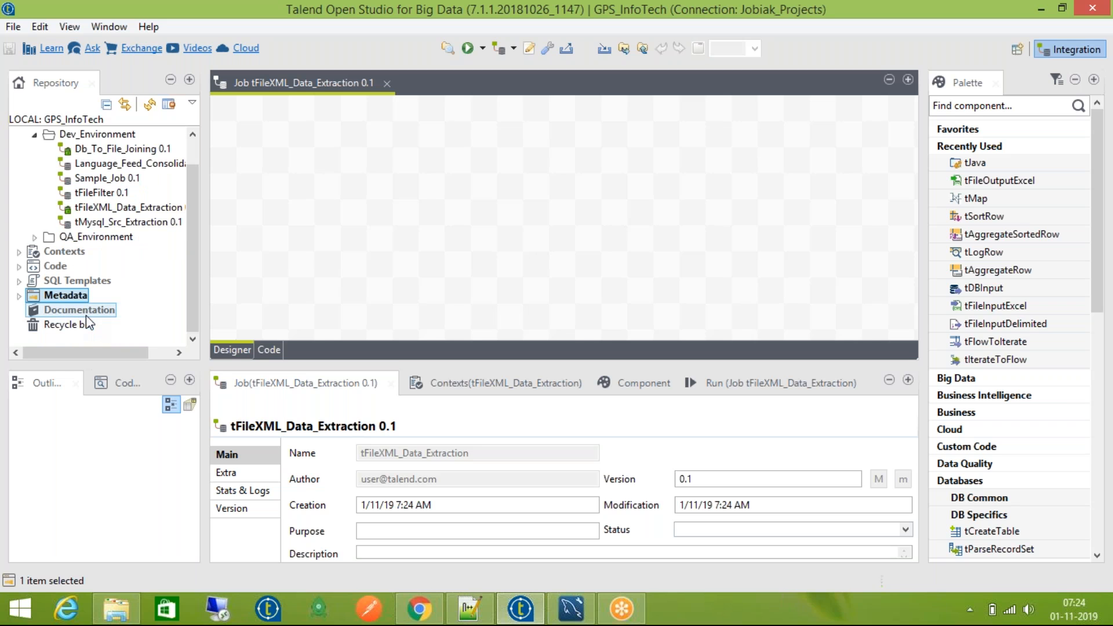
{"action": "left_click", "coordinate": [21, 296]}
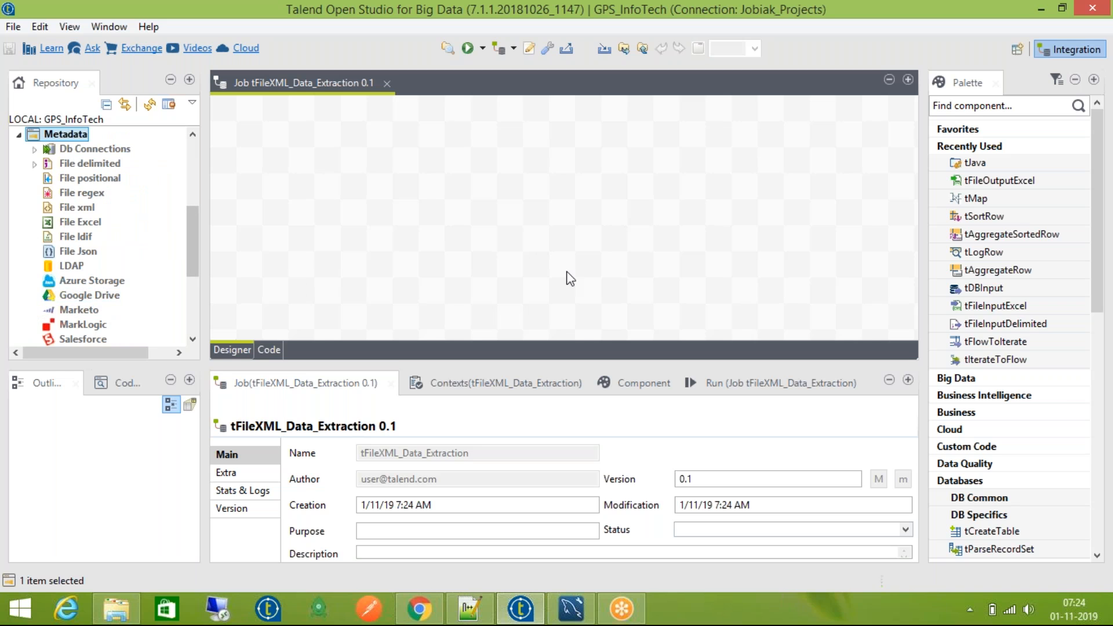
{"action": "right_click", "coordinate": [86, 208]}
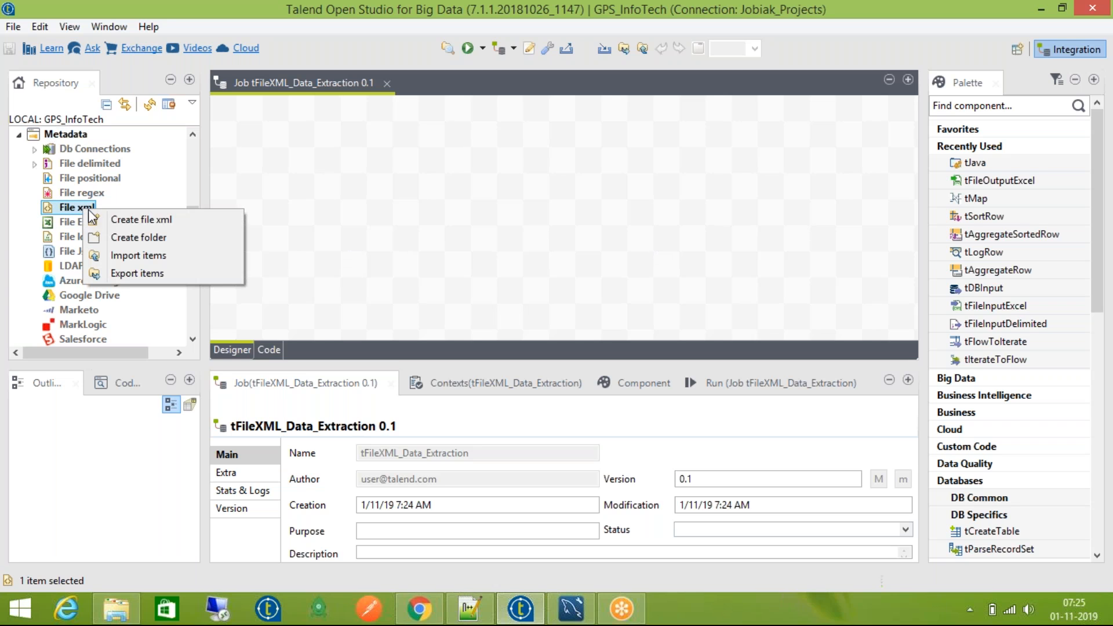
{"action": "left_click", "coordinate": [100, 219]}
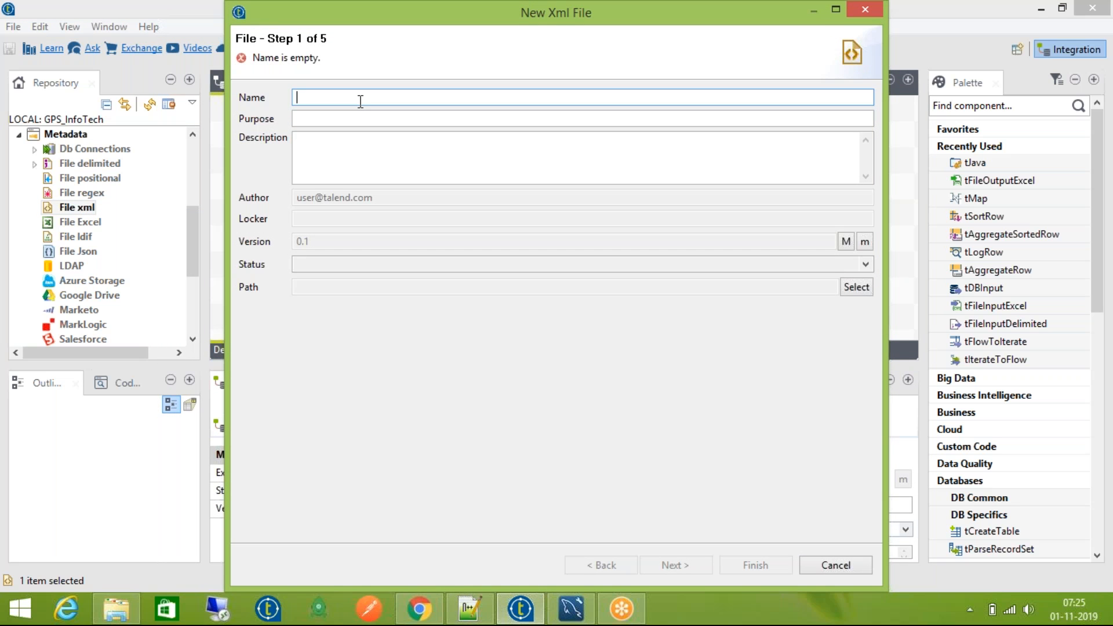
{"action": "type", "text": "t"}
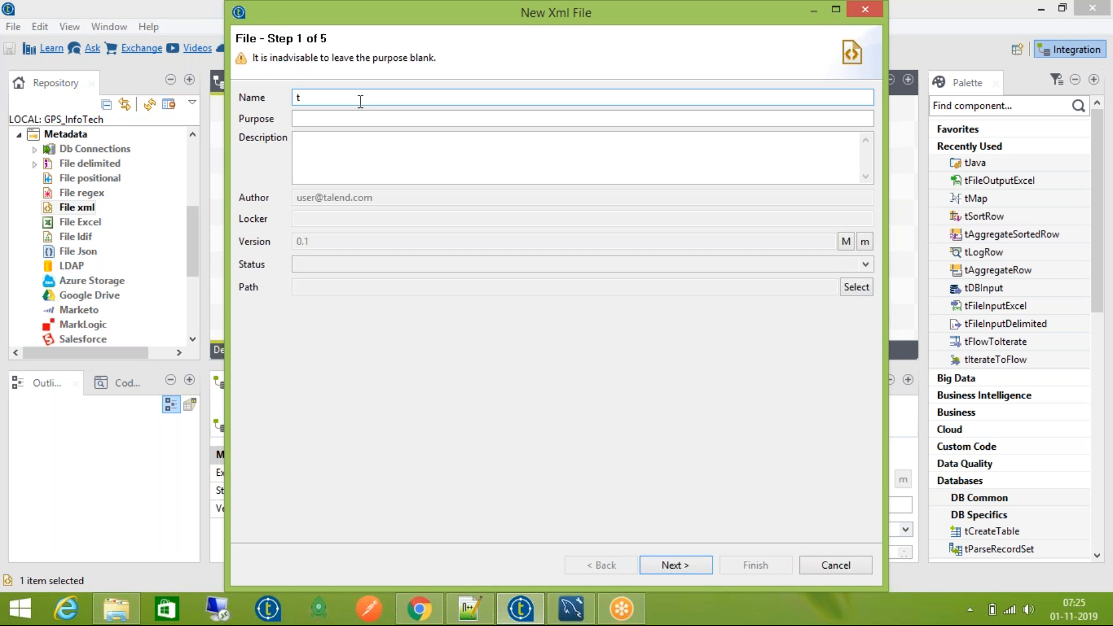
{"action": "type", "text": "FileInput_XML_MetaData"}
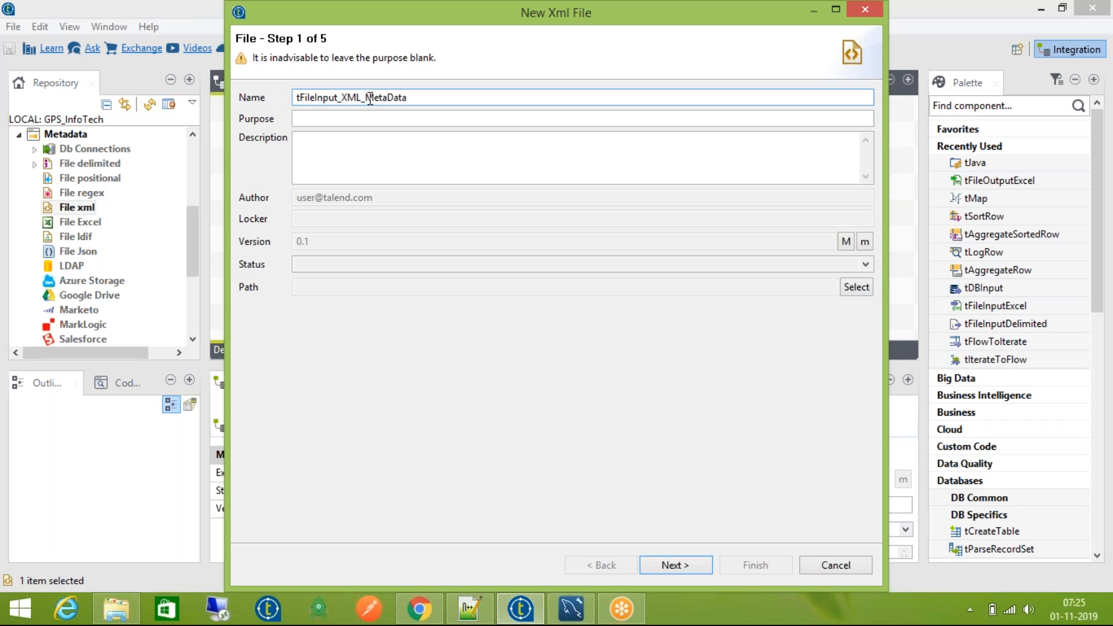
Step: Set the purpose of the XML metadata entry to "Extraction of XML Data"
{"action": "left_click", "coordinate": [664, 567]}
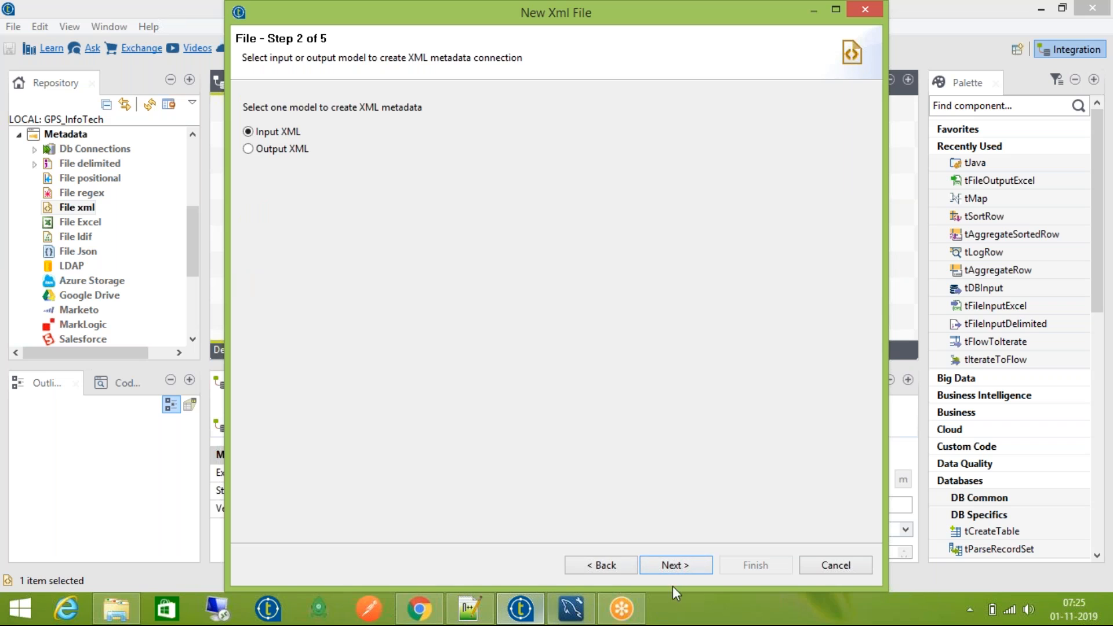
{"action": "left_click", "coordinate": [603, 566]}
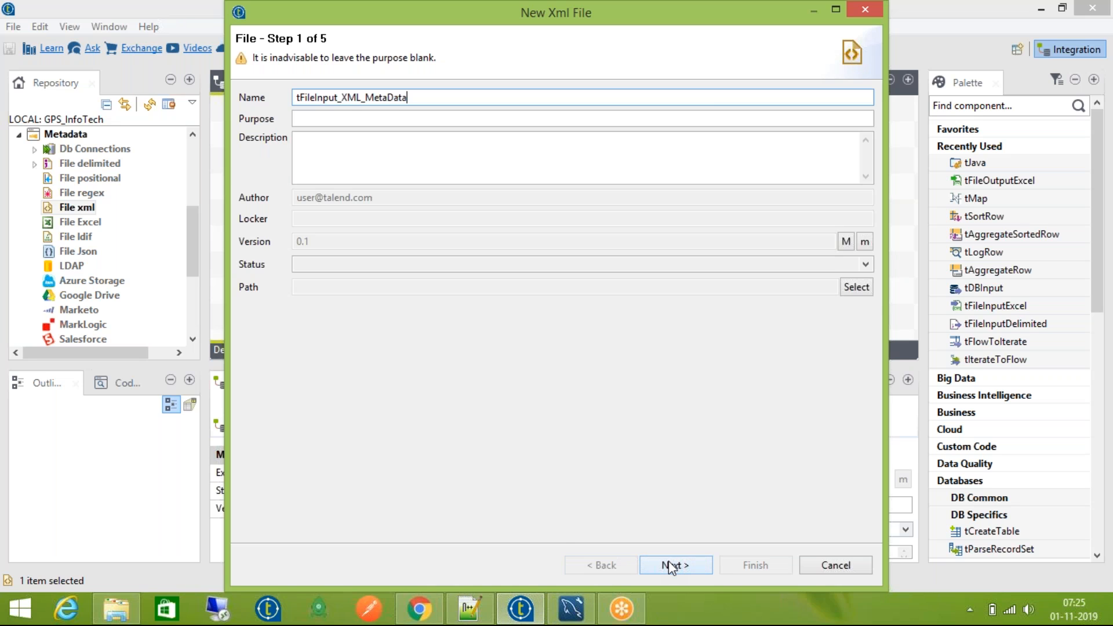
{"action": "left_click", "coordinate": [536, 119]}
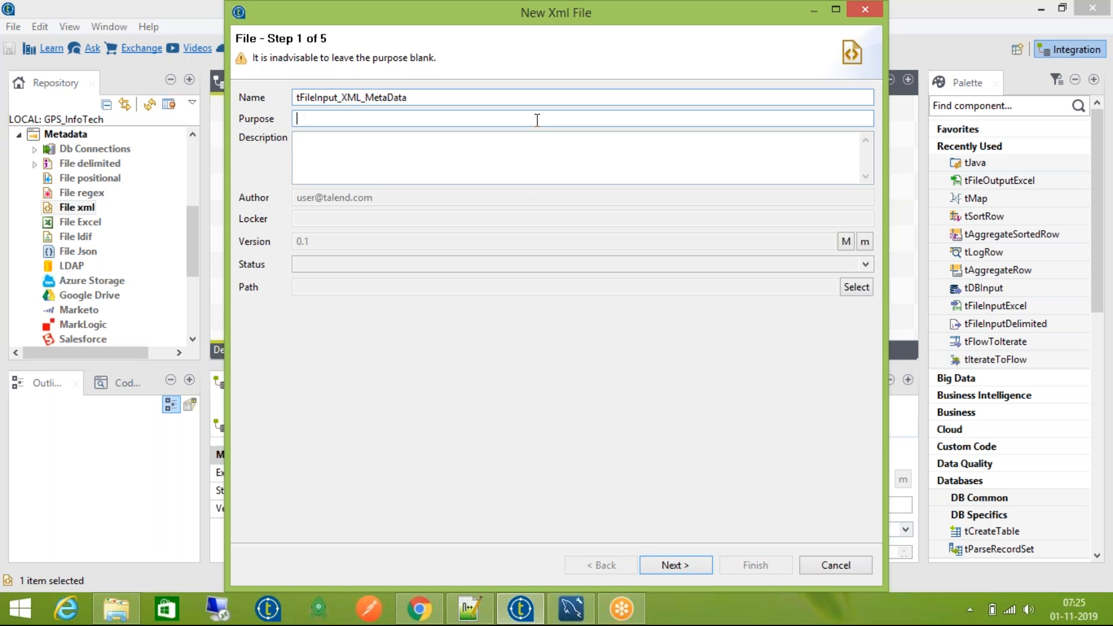
{"action": "left_click", "coordinate": [547, 152]}
{"action": "left_click", "coordinate": [546, 121]}
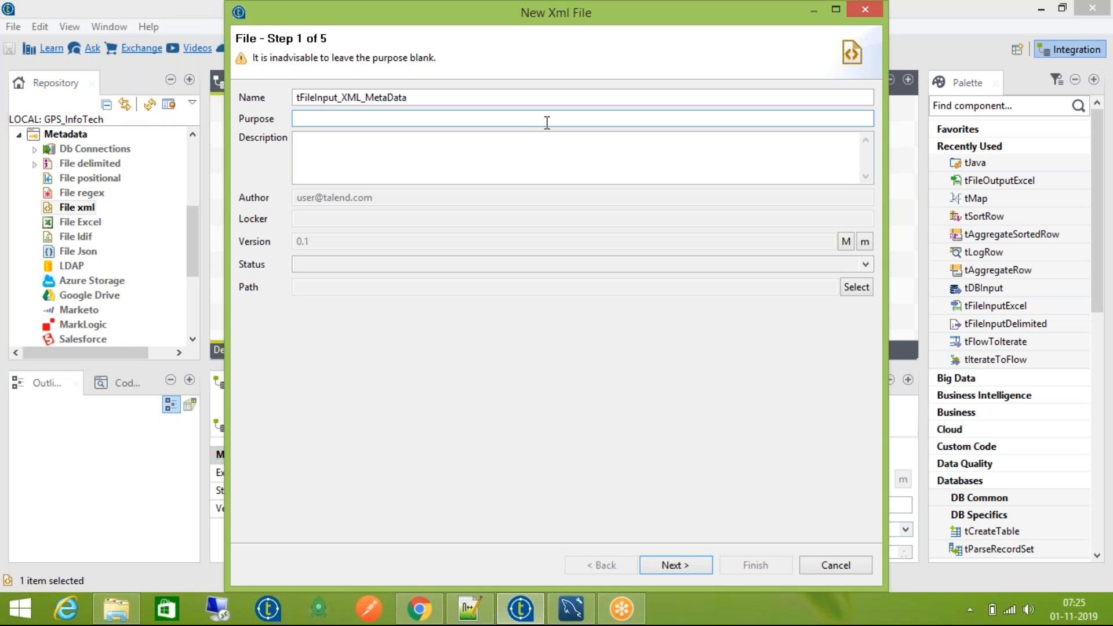
{"action": "type", "text": "Extraction "}
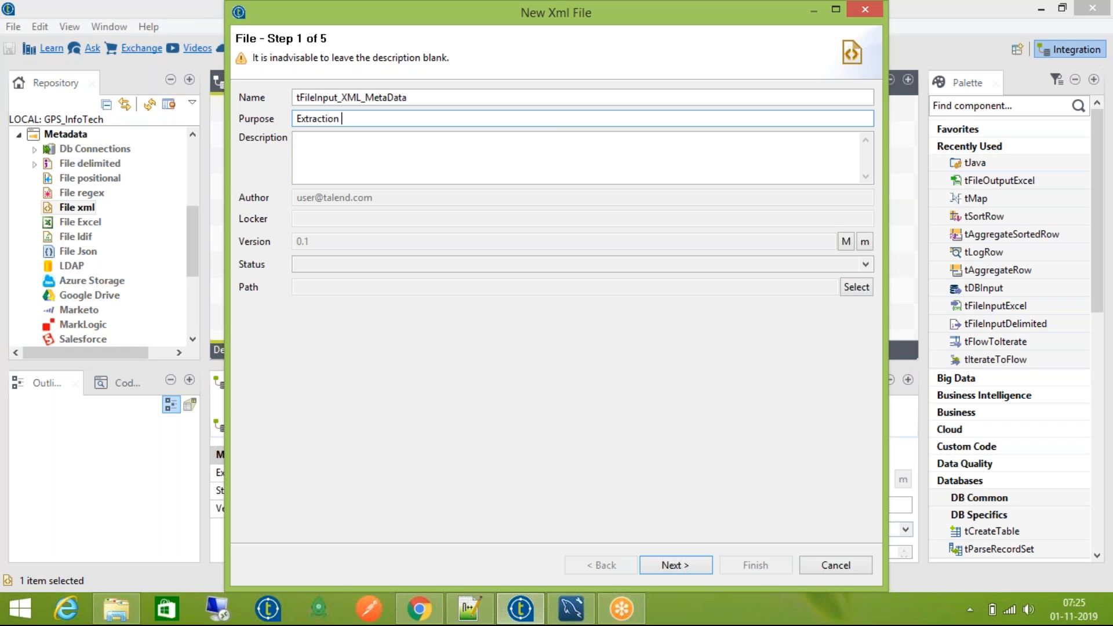
{"action": "type", "text": "of XML File"}
{"action": "key", "text": "BackSpace"}
{"action": "key", "text": "BackSpace"}
{"action": "key", "text": "BackSpace"}
{"action": "key", "text": "BackSpace"}
{"action": "type", "text": "Data"}
Step: Describe the metadata entry as "Extracting XML Data To Load into the Database...!!" and continue to the model selection
{"action": "key", "text": "Tab"}
{"action": "type", "text": "Extracting "}
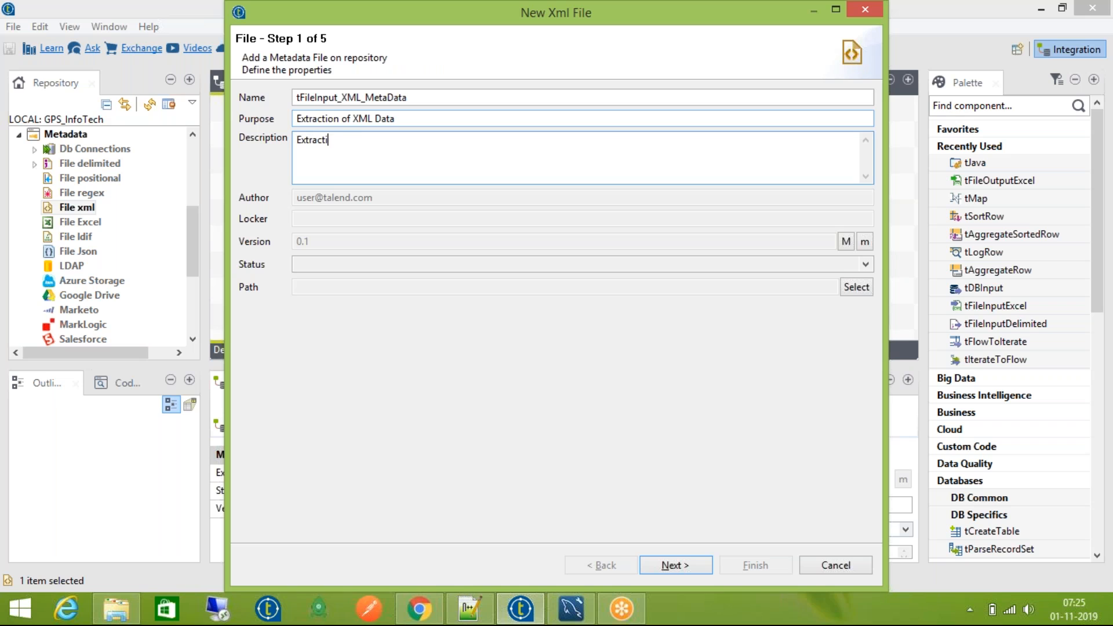
{"action": "type", "text": "XML Data To Load into thte"}
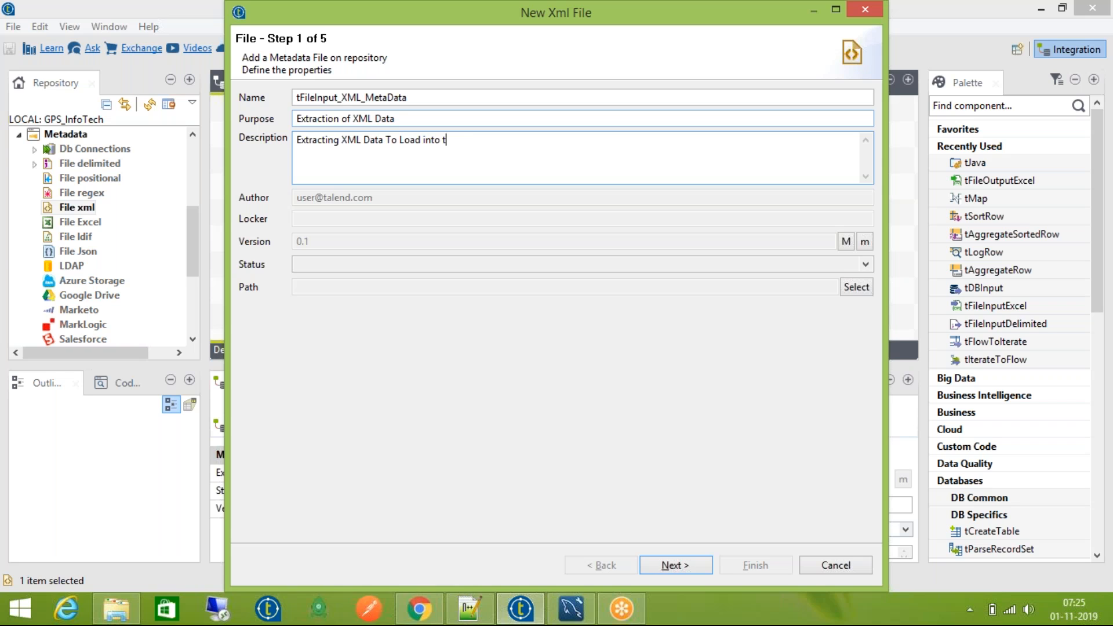
{"action": "key", "text": "BackSpace"}
{"action": "key", "text": "BackSpace"}
{"action": "key", "text": "BackSpace"}
{"action": "type", "text": "e Database...!!"}
{"action": "left_click", "coordinate": [690, 566]}
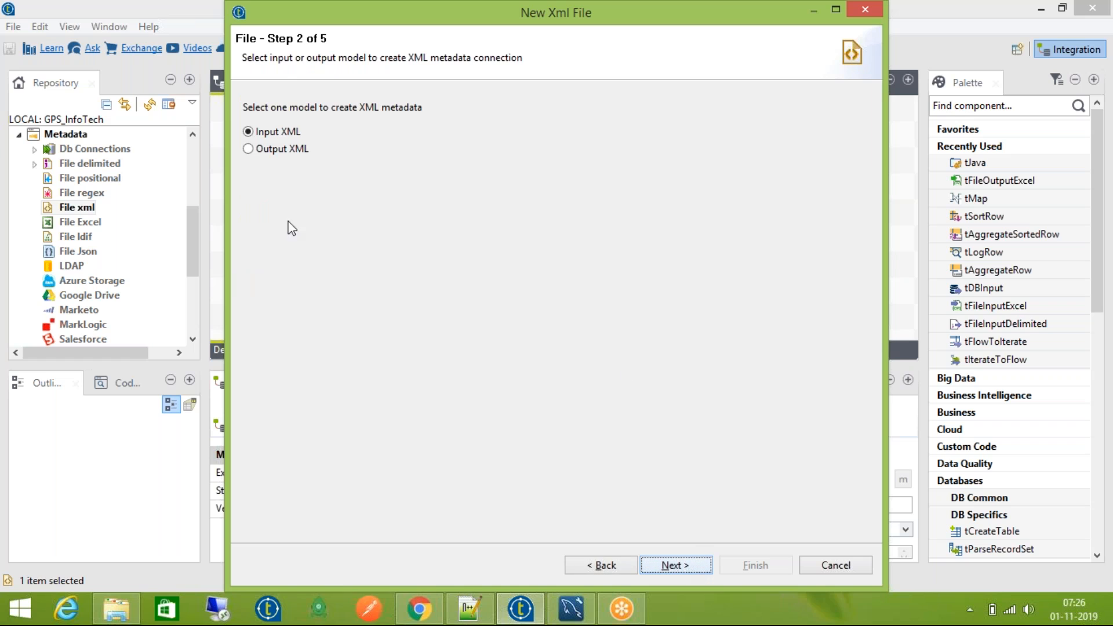
Step: Choose Input XML as the metadata model and continue to the file settings
{"action": "left_click", "coordinate": [290, 151]}
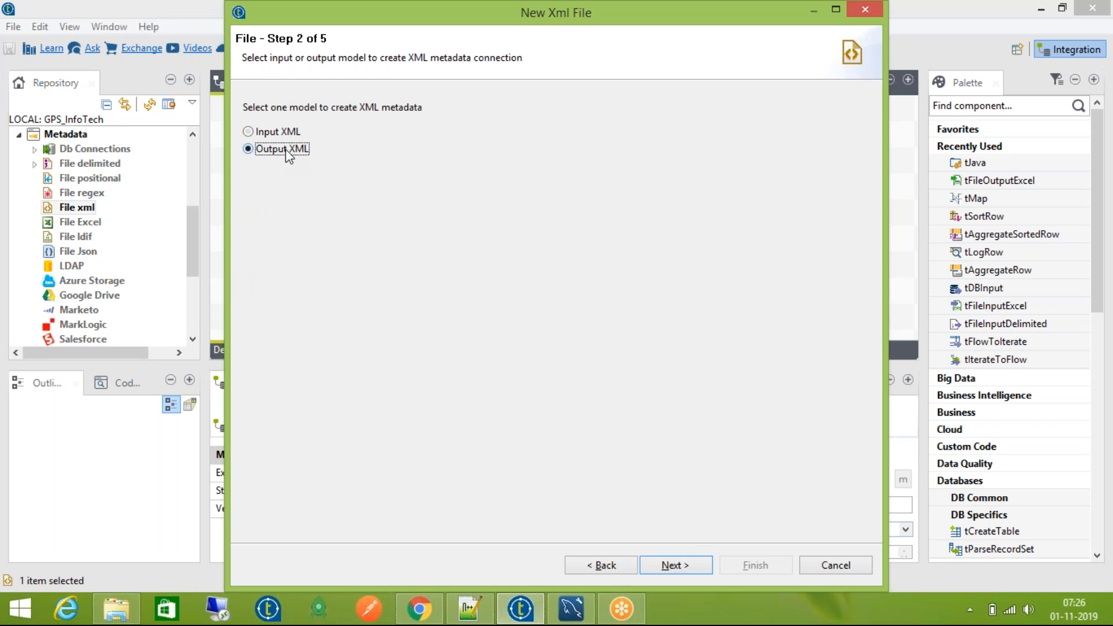
{"action": "left_click", "coordinate": [288, 133]}
{"action": "left_click", "coordinate": [293, 150]}
{"action": "left_click", "coordinate": [289, 135]}
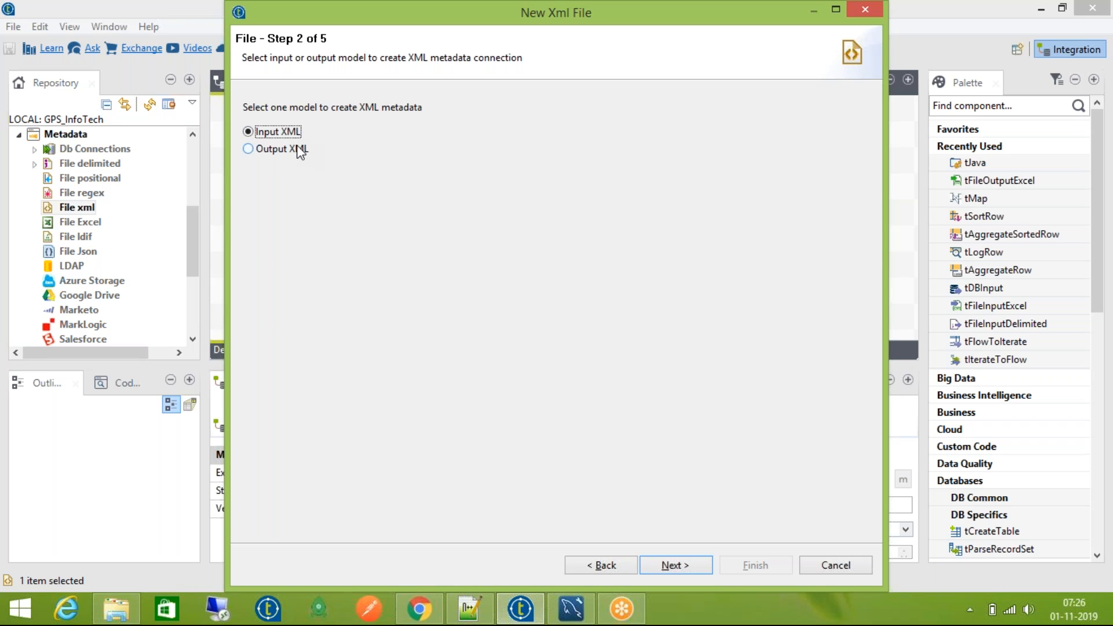
{"action": "left_click", "coordinate": [295, 150]}
{"action": "left_click", "coordinate": [291, 135]}
{"action": "left_click", "coordinate": [667, 571]}
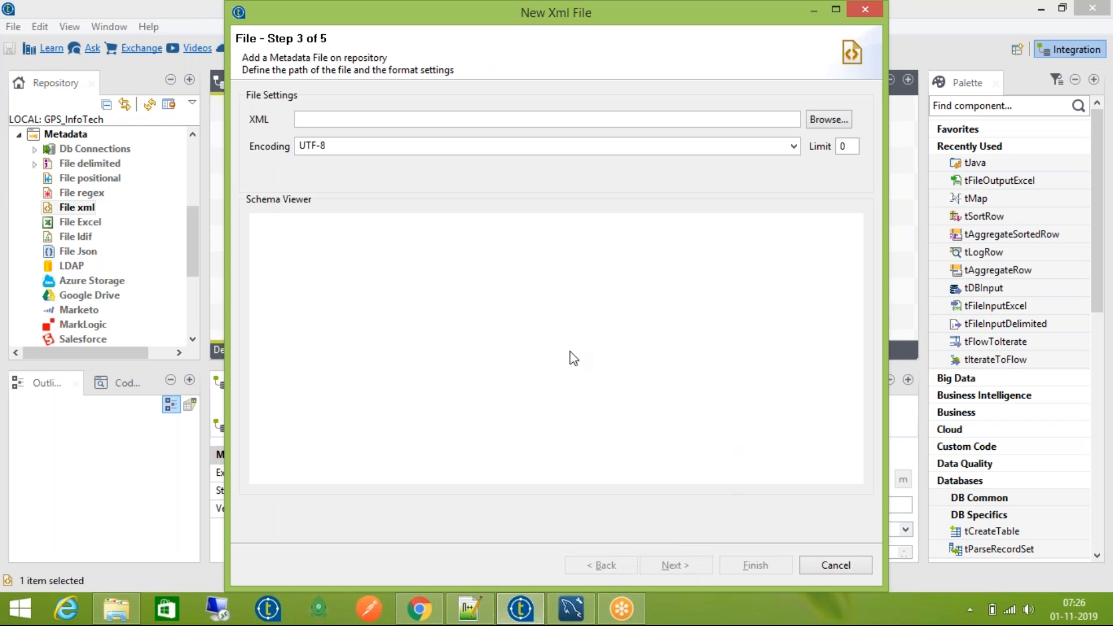
Step: Load the adidas XML file from the Desktop's FileList folder as the source of the metadata entry
{"action": "left_click", "coordinate": [616, 123]}
{"action": "left_click", "coordinate": [829, 119]}
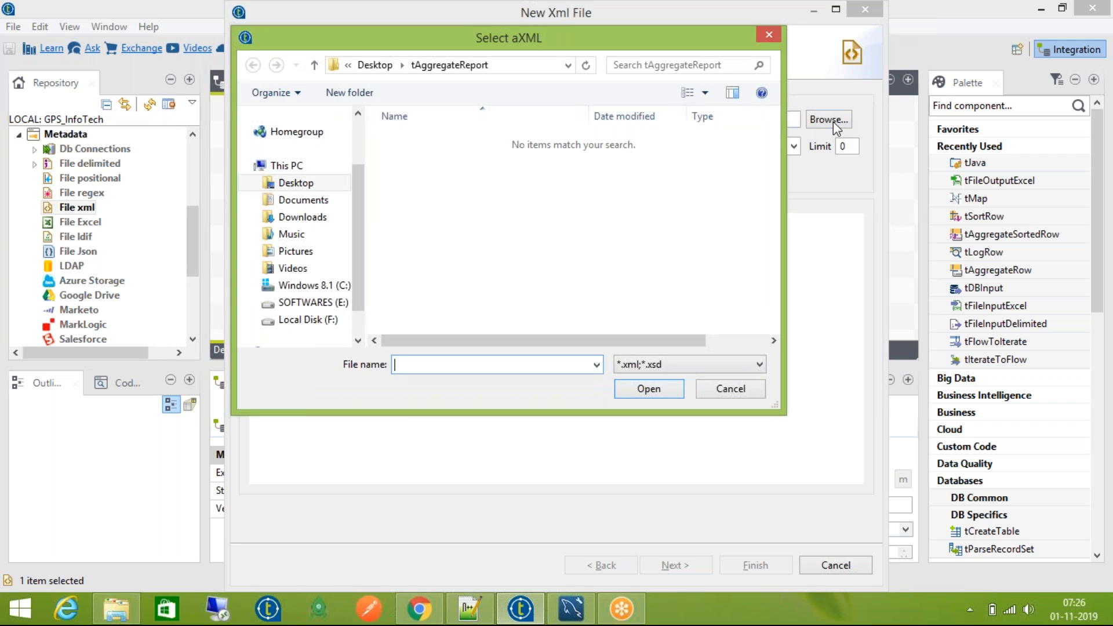
{"action": "left_click", "coordinate": [374, 65]}
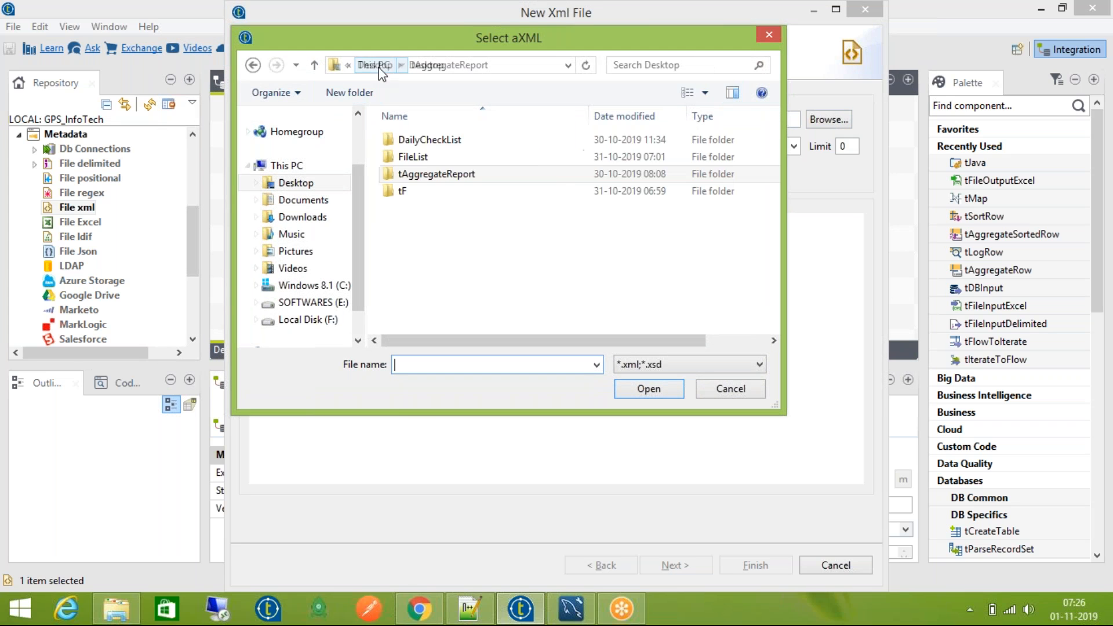
{"action": "left_click", "coordinate": [441, 142]}
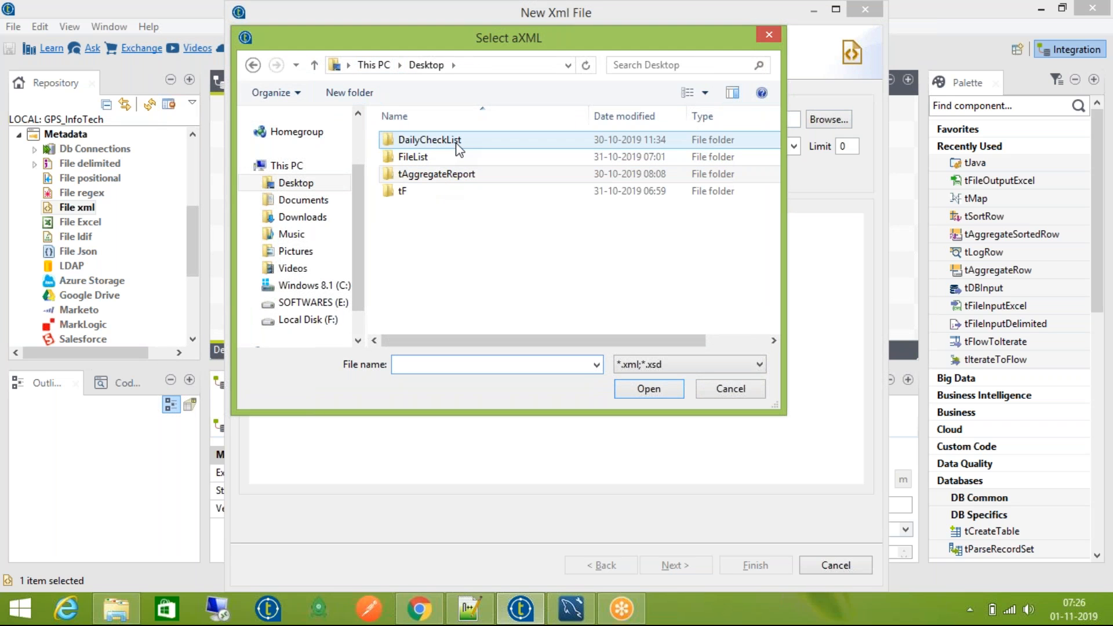
{"action": "left_click", "coordinate": [450, 156]}
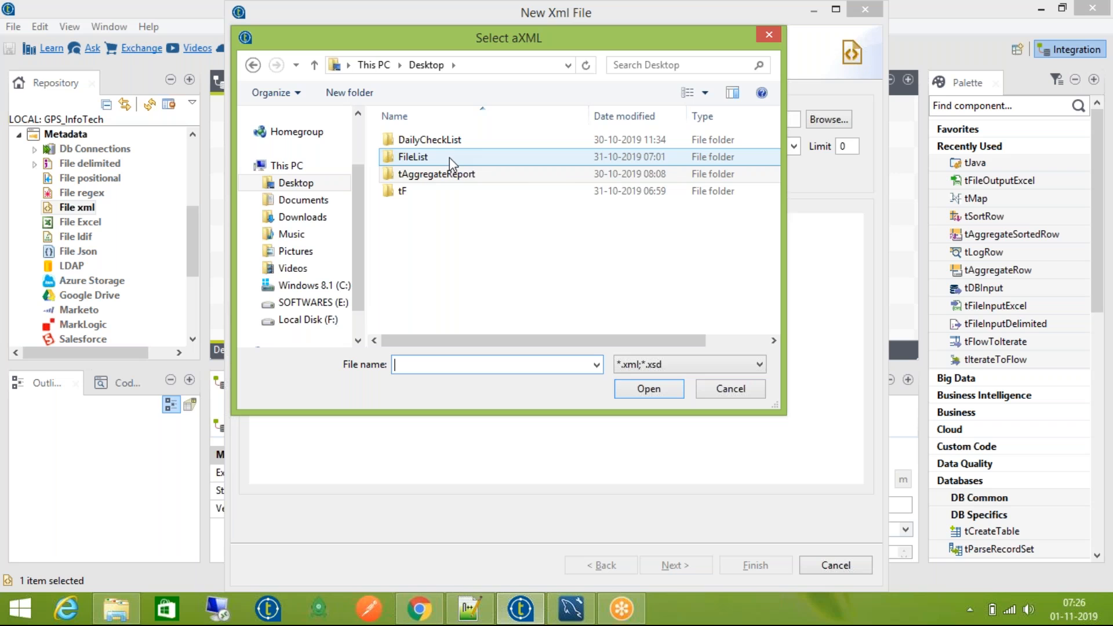
{"action": "double_click", "coordinate": [450, 157]}
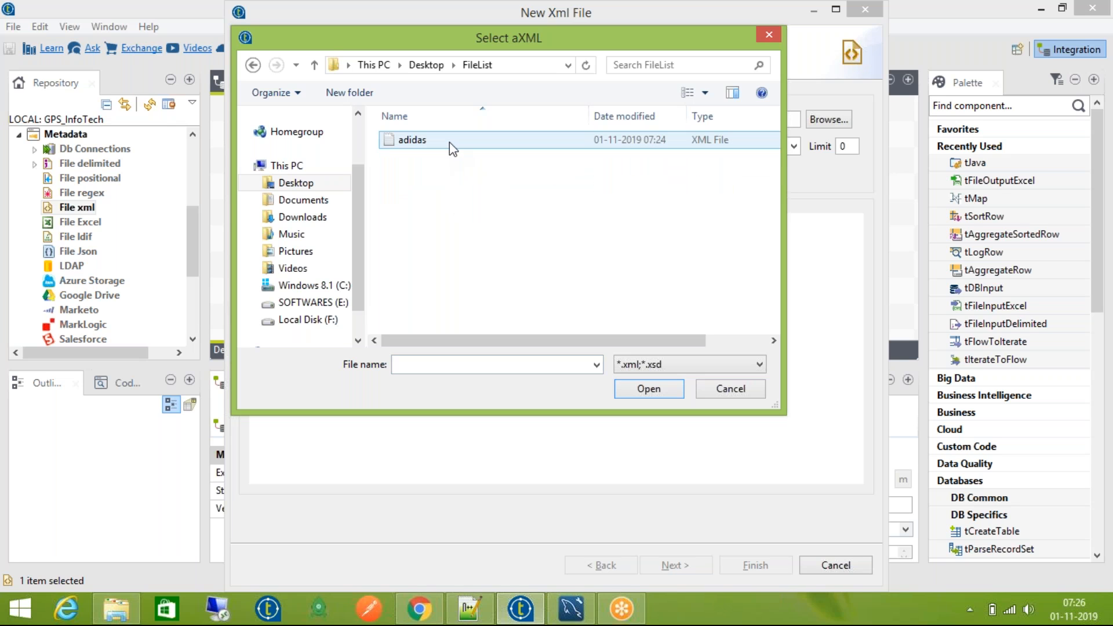
{"action": "left_click", "coordinate": [450, 142]}
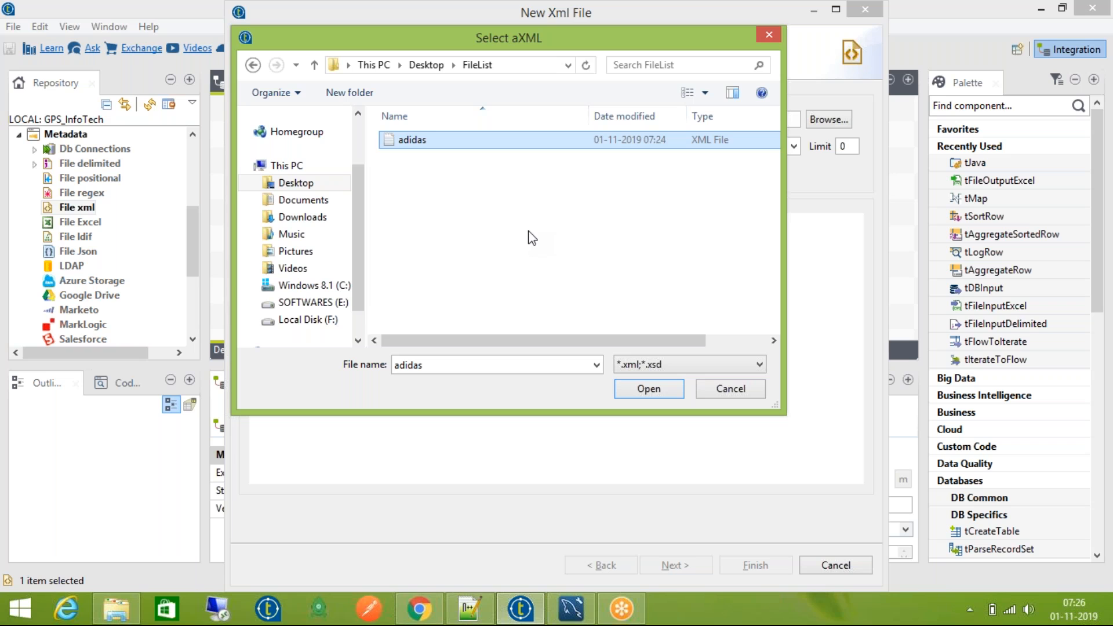
{"action": "left_click", "coordinate": [661, 390]}
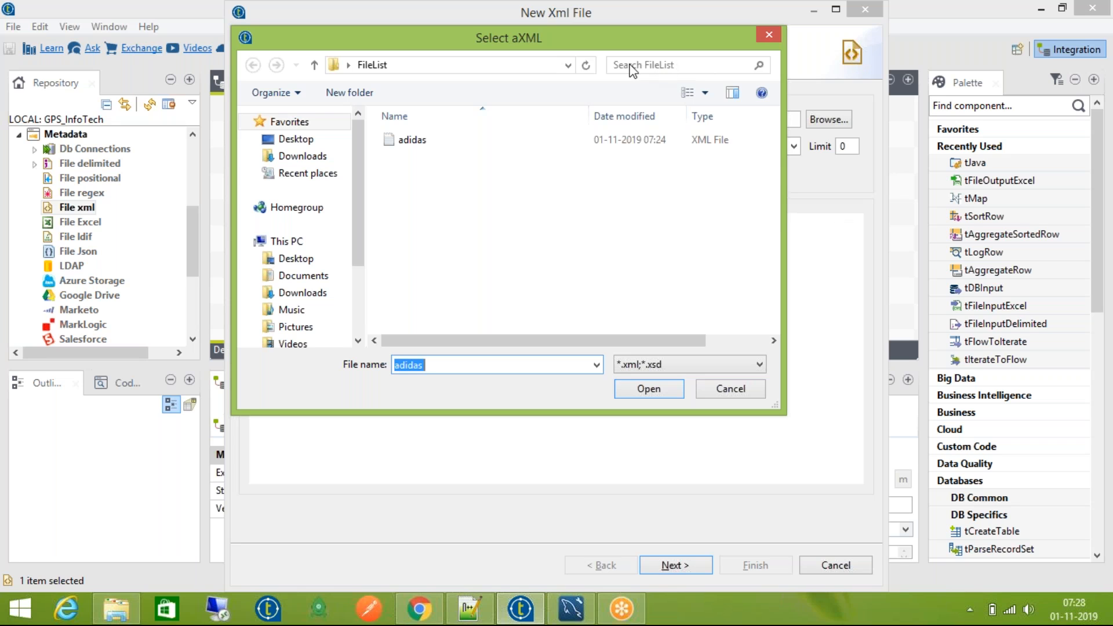
{"action": "left_click", "coordinate": [602, 142]}
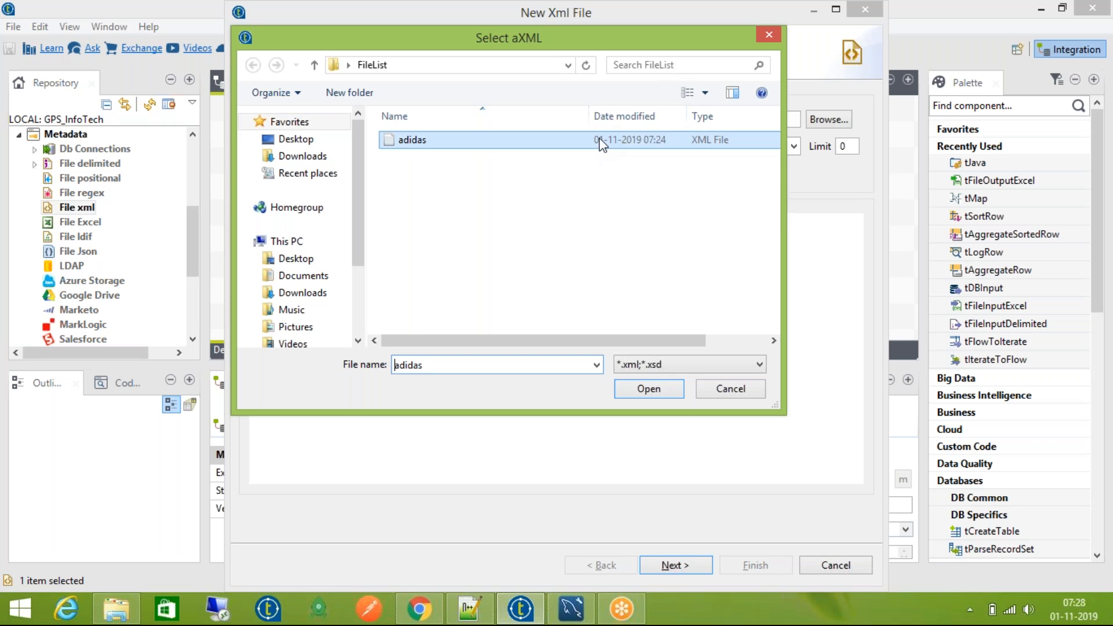
{"action": "left_click", "coordinate": [651, 390]}
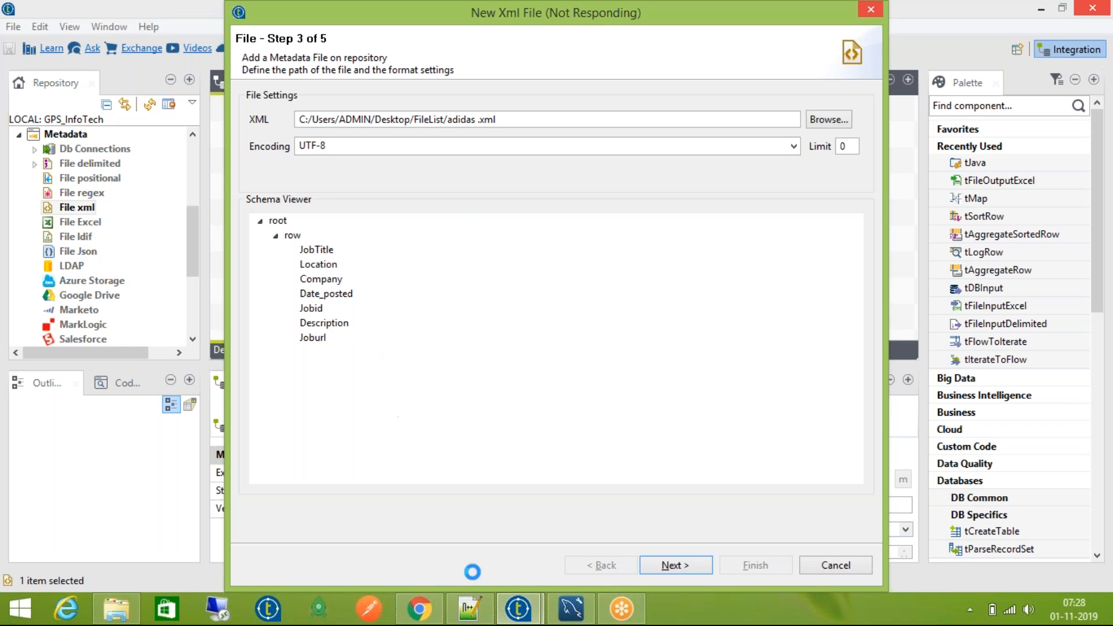
Step: Switch to Notepad++ and examine the root, row and field tags at the start of the adidas XML file
{"action": "mouse_move", "coordinate": [485, 610]}
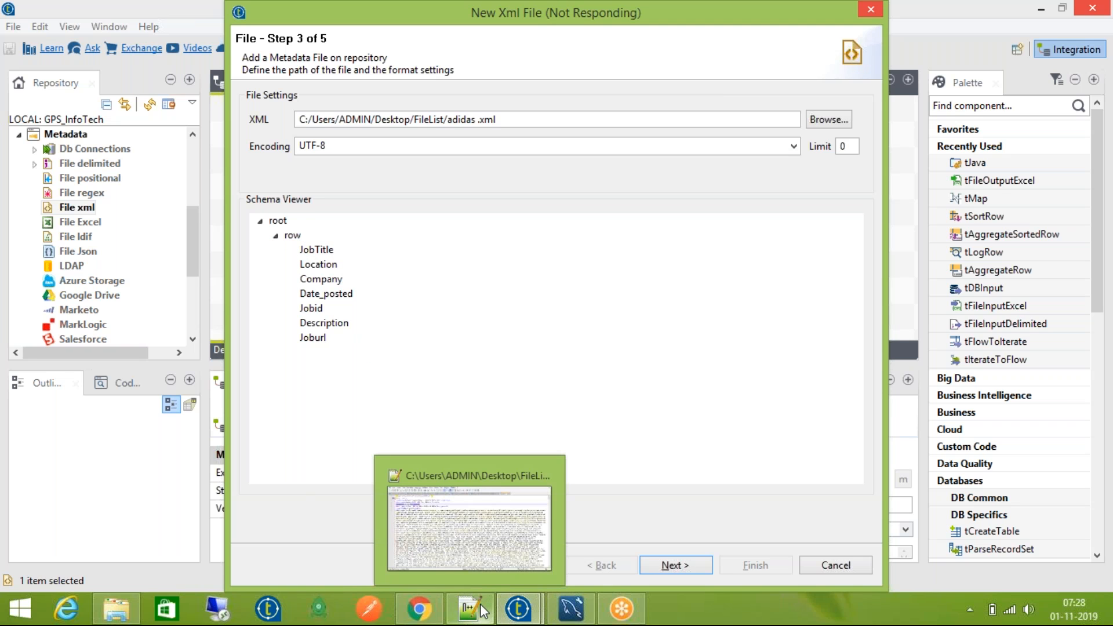
{"action": "left_click", "coordinate": [484, 543]}
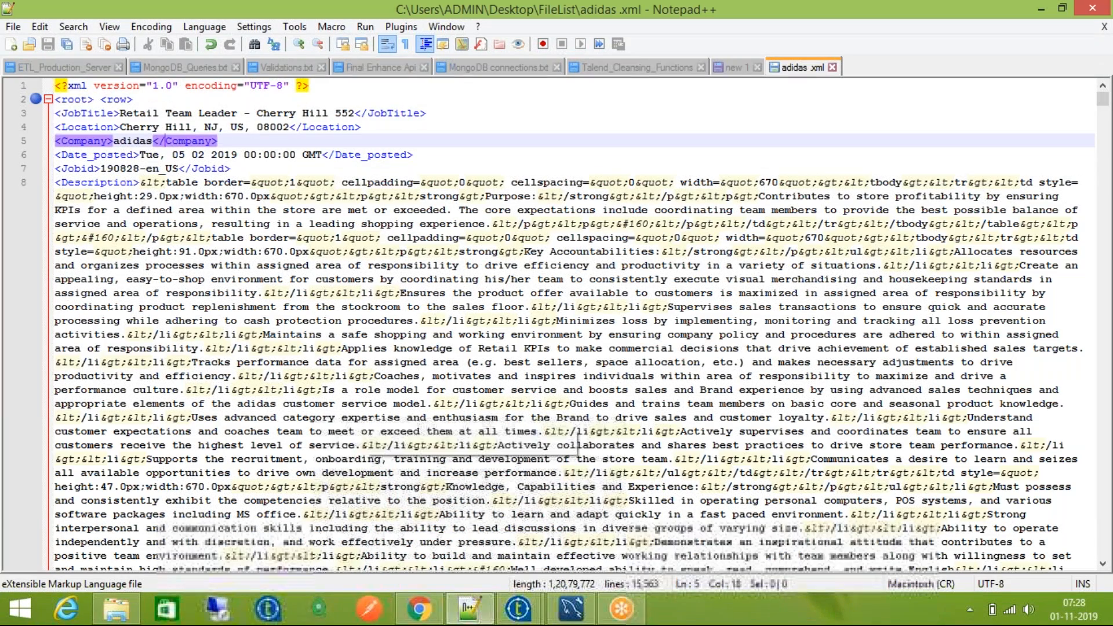
{"action": "left_click", "coordinate": [58, 99]}
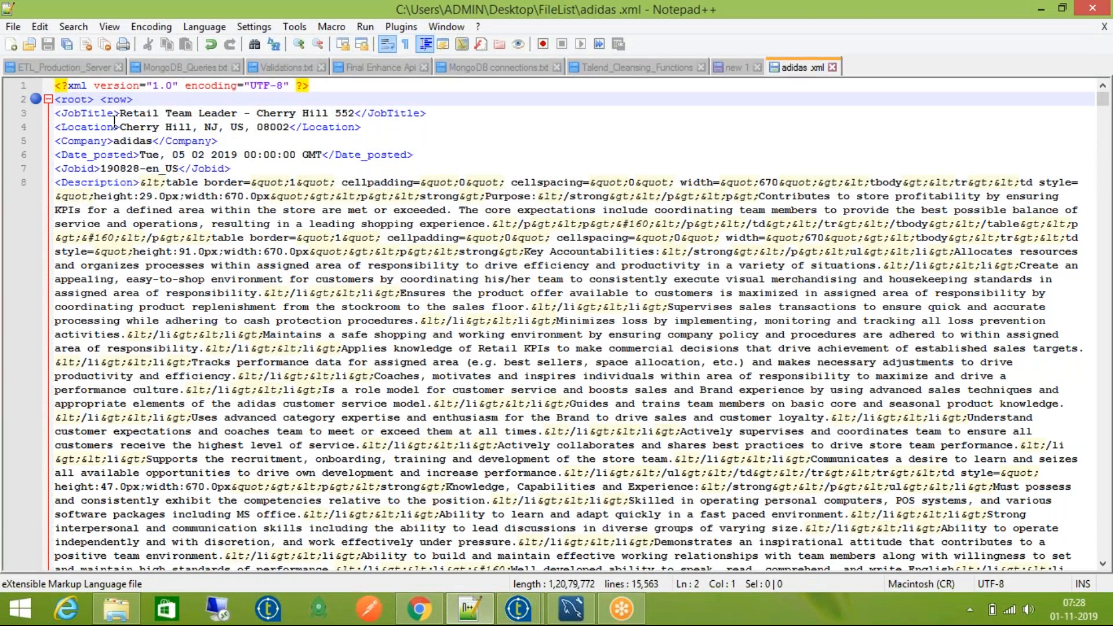
{"action": "left_click", "coordinate": [99, 99]}
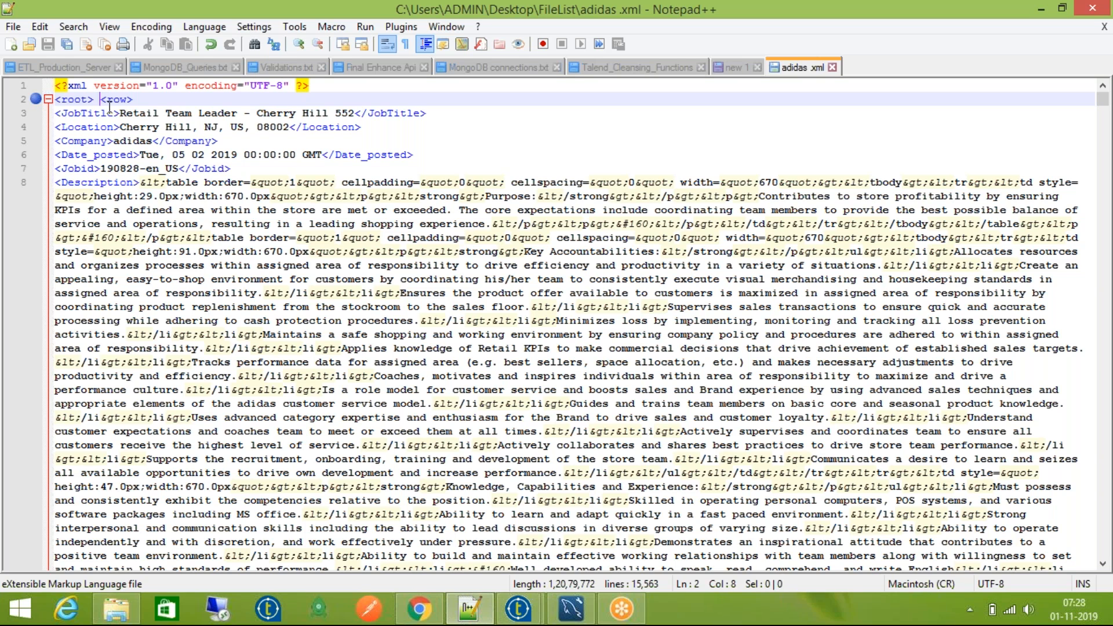
{"action": "left_click", "coordinate": [55, 113]}
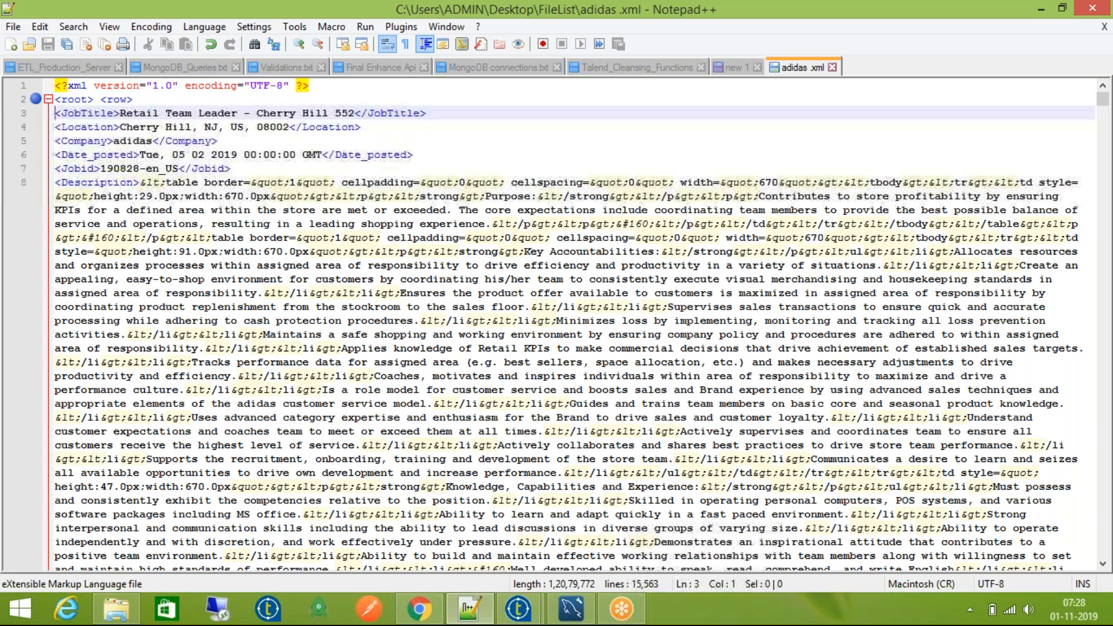
{"action": "double_click", "coordinate": [74, 111]}
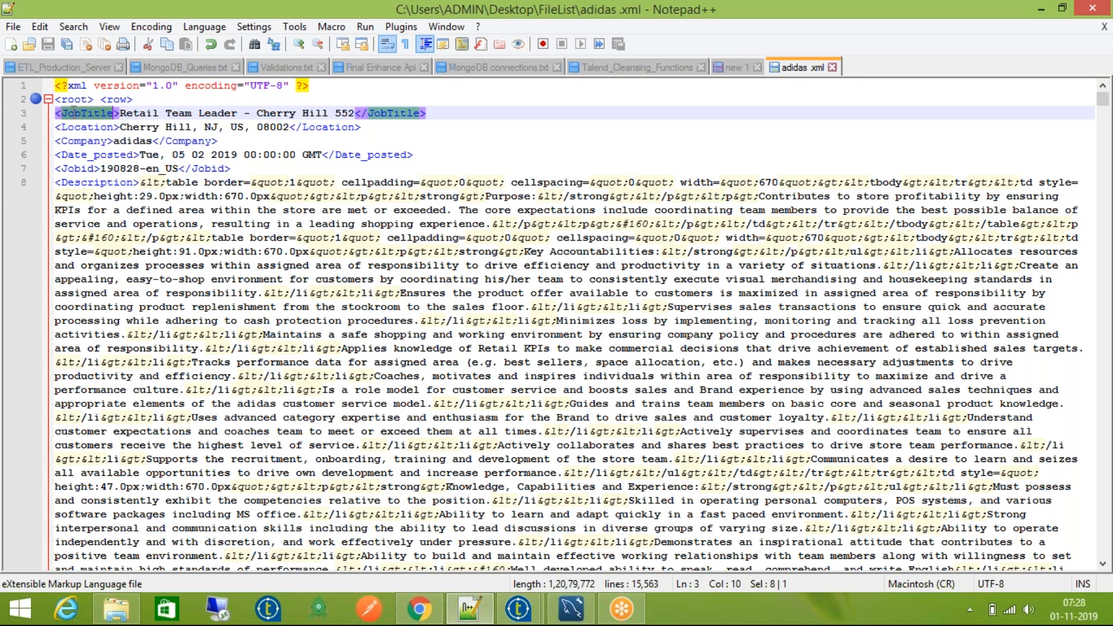
{"action": "double_click", "coordinate": [82, 127]}
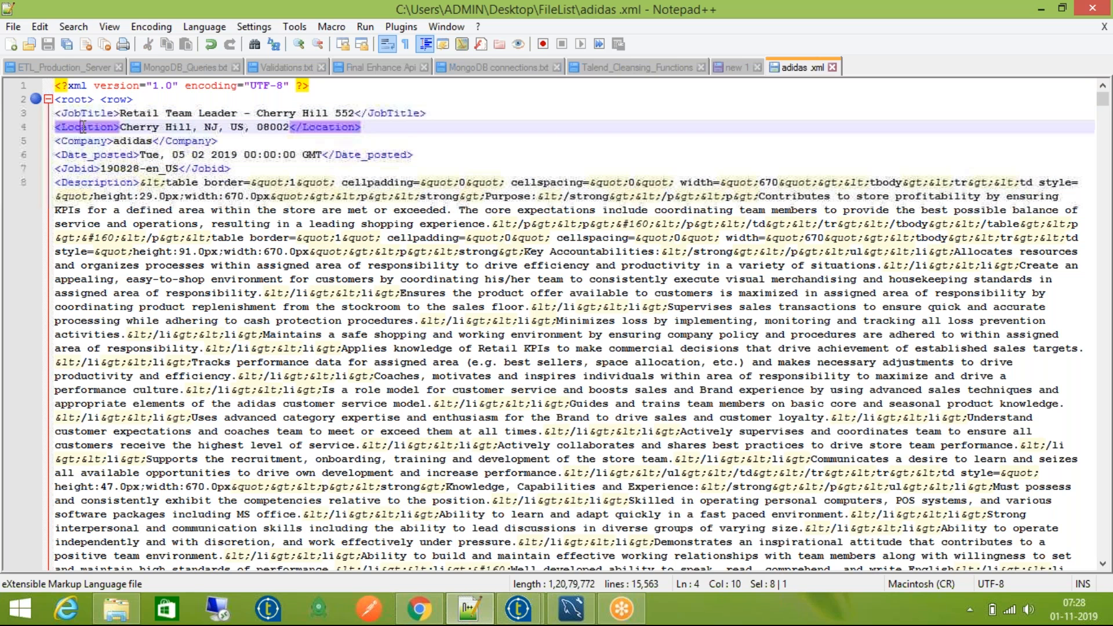
{"action": "double_click", "coordinate": [83, 151]}
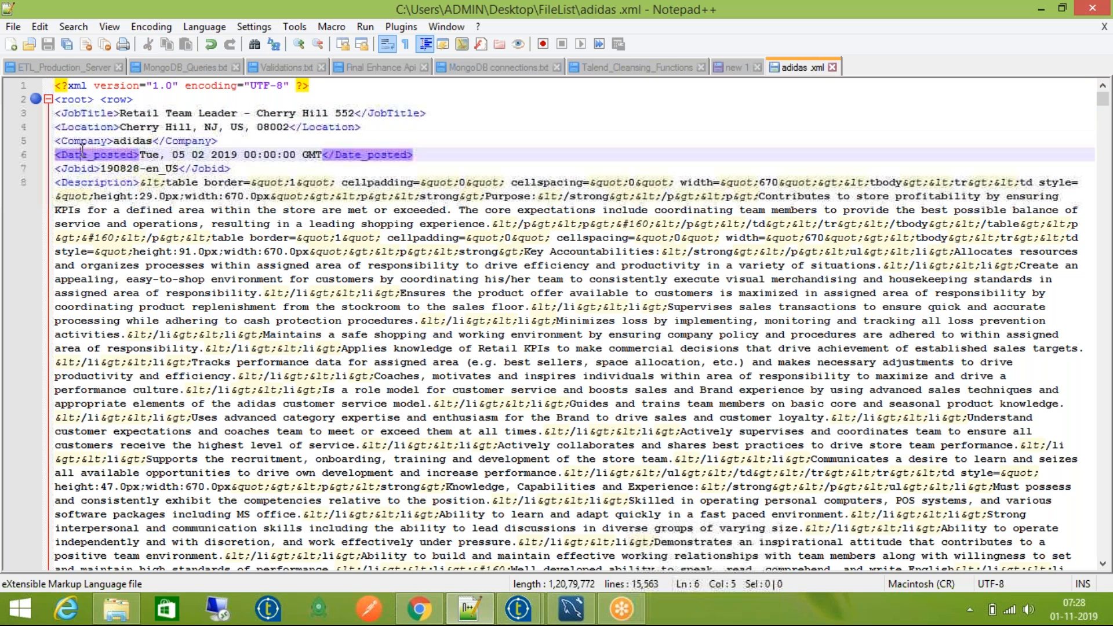
{"action": "left_click", "coordinate": [102, 99]}
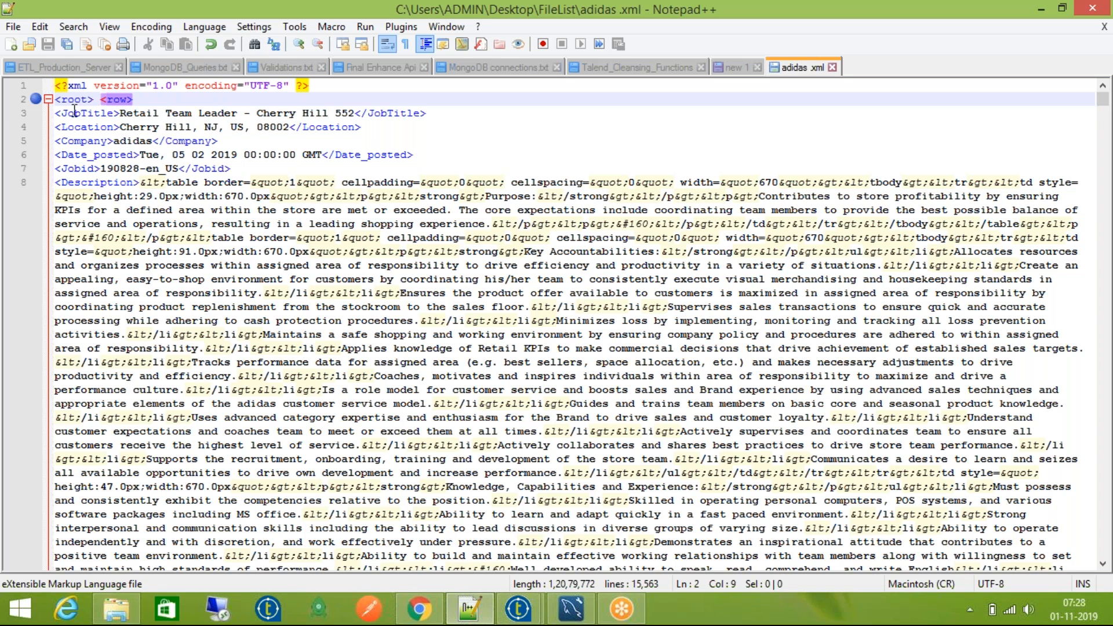
{"action": "left_click", "coordinate": [56, 99]}
Step: Copy the adidas XML from its declaration through the </row><row> line after the first record into a new document
{"action": "left_click", "coordinate": [58, 85]}
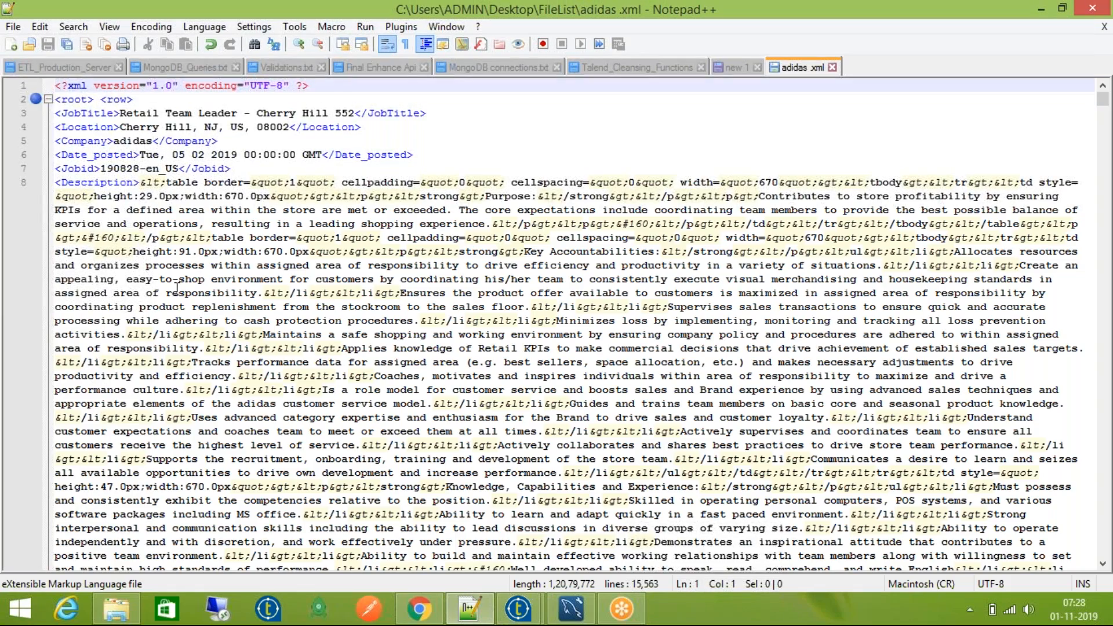
{"action": "scroll", "coordinate": [177, 288], "scroll_direction": "down", "scroll_amount": 11}
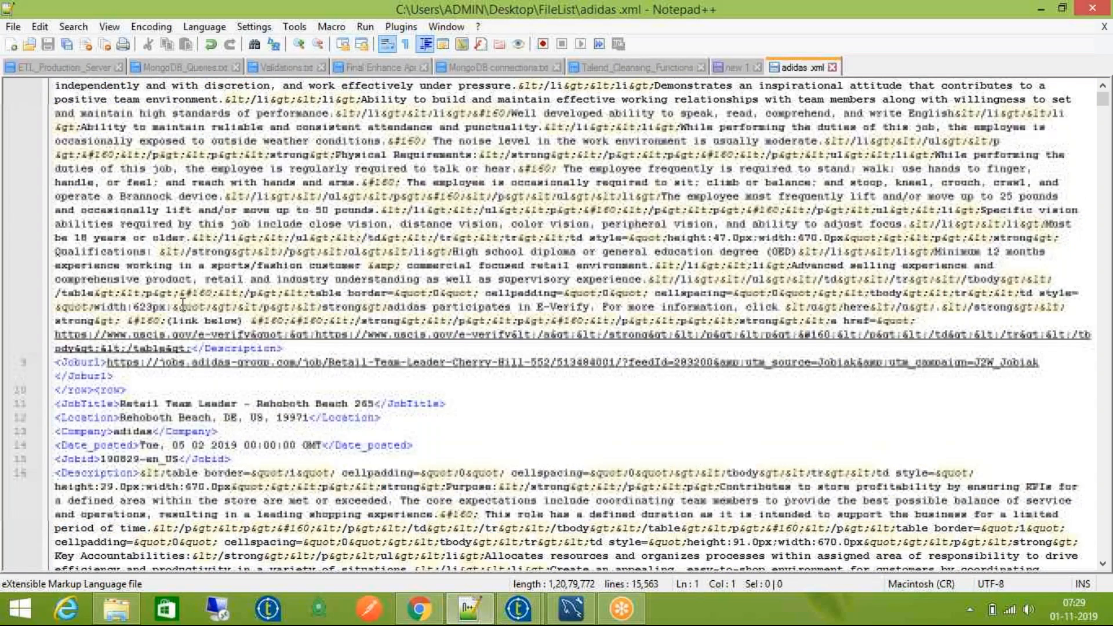
{"action": "scroll", "coordinate": [182, 302], "scroll_direction": "down", "scroll_amount": 4}
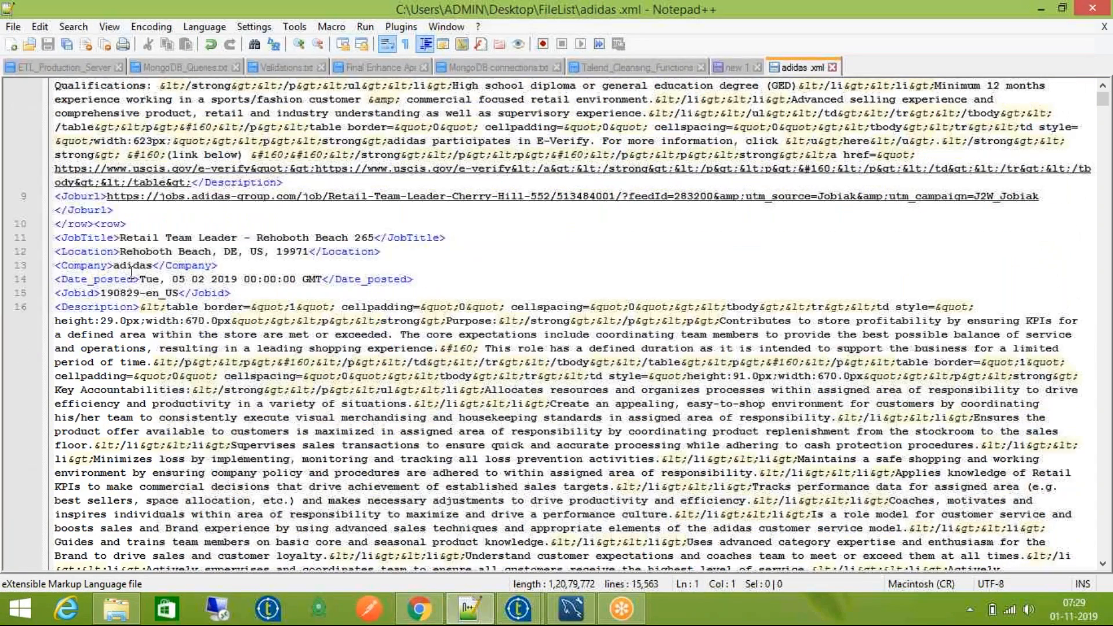
{"action": "left_click", "coordinate": [129, 224], "text": "shift"}
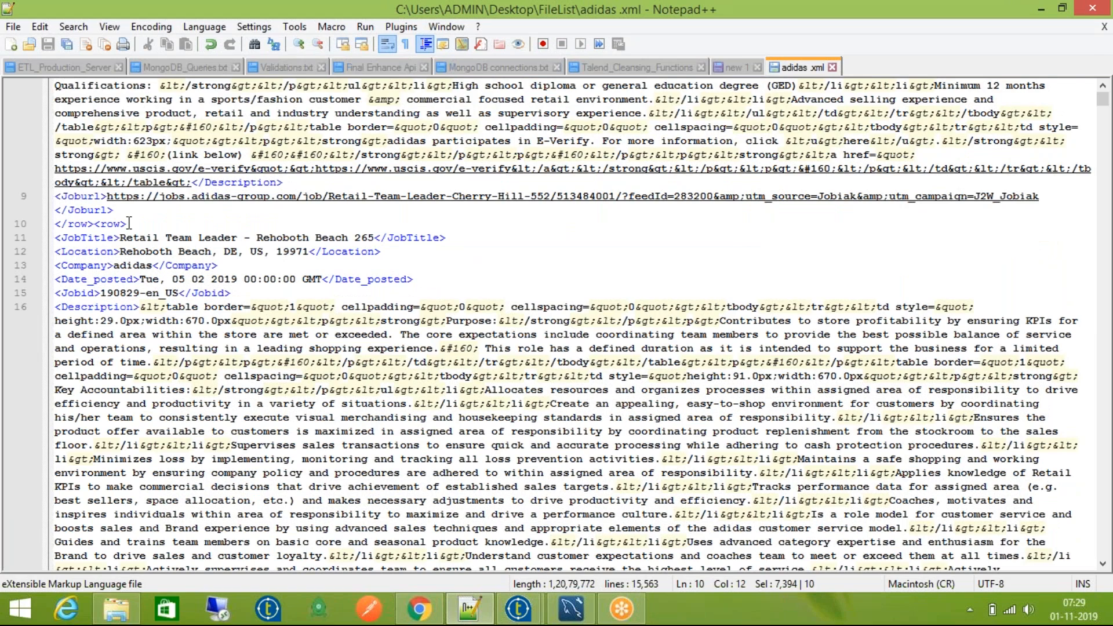
{"action": "double_click", "coordinate": [885, 63]}
{"action": "key", "text": "ctrl+v"}
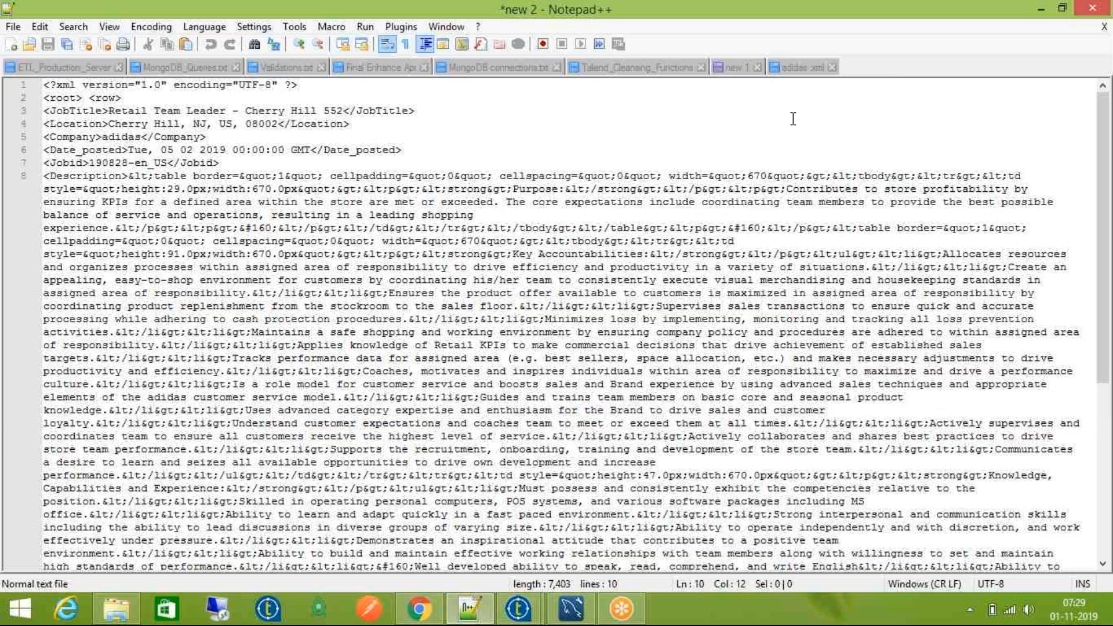
Step: Replace the trailing <row> tag at the end of the copied XML with a closing </root> tag on its own line
{"action": "scroll", "coordinate": [278, 220], "scroll_direction": "down", "scroll_amount": 1}
{"action": "scroll", "coordinate": [279, 221], "scroll_direction": "down", "scroll_amount": 3}
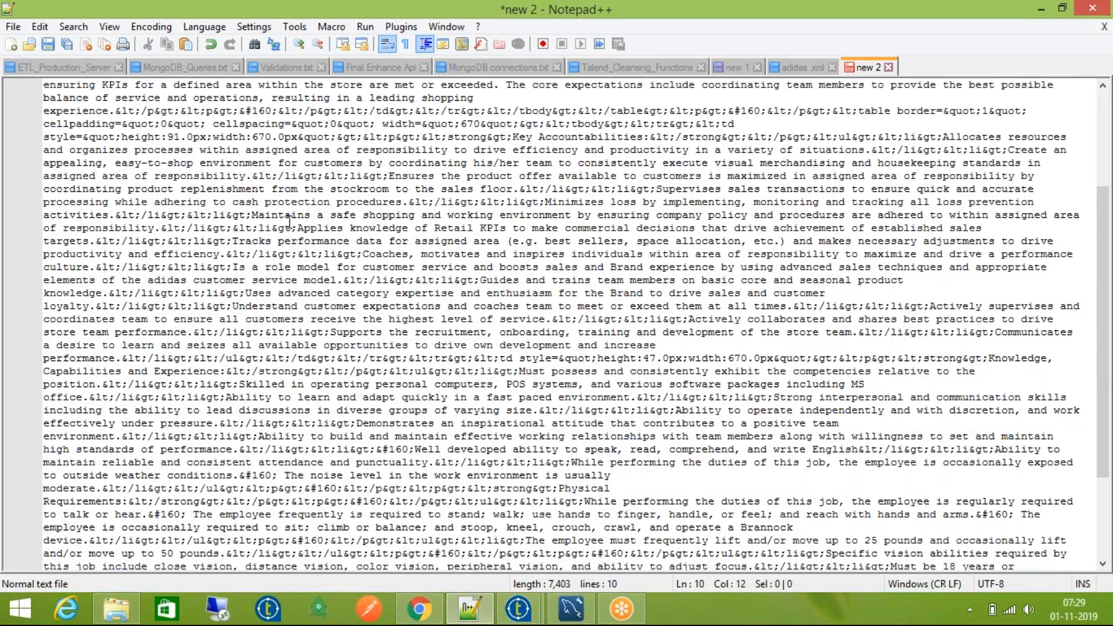
{"action": "scroll", "coordinate": [289, 222], "scroll_direction": "down", "scroll_amount": 5}
{"action": "key", "text": "Return"}
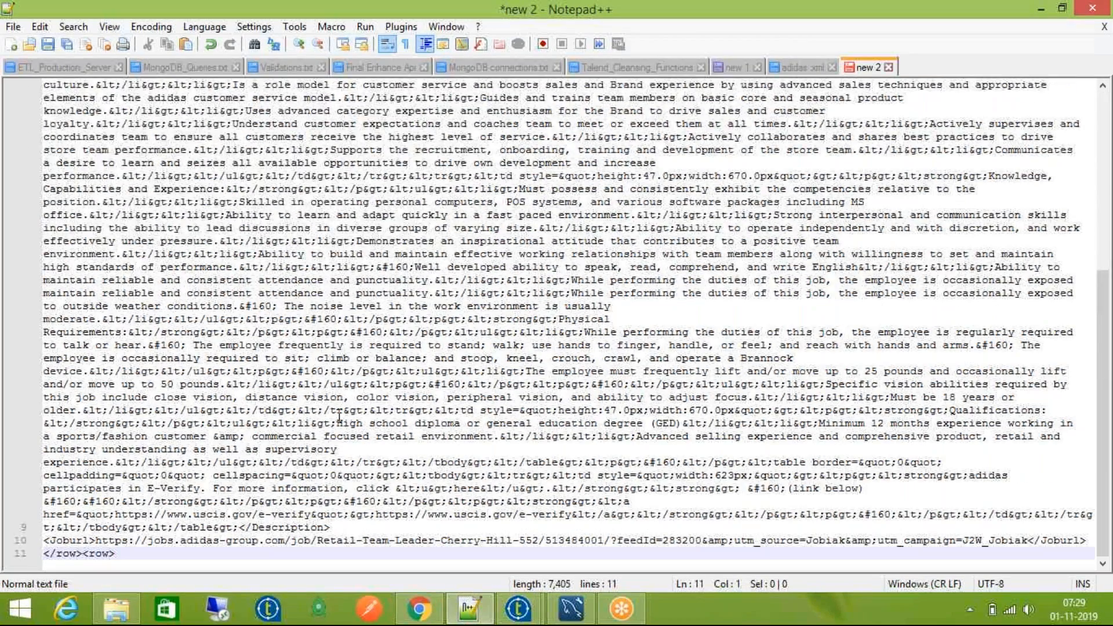
{"action": "key", "text": "Left"}
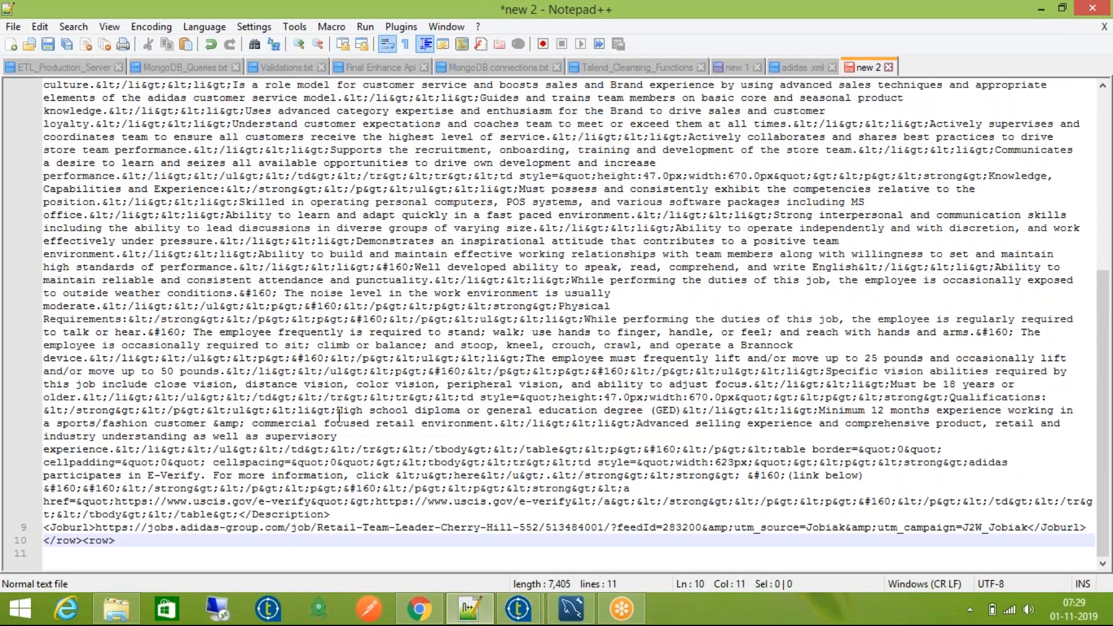
{"action": "key", "text": "shift+Left"}
{"action": "key", "text": "shift+Left"}
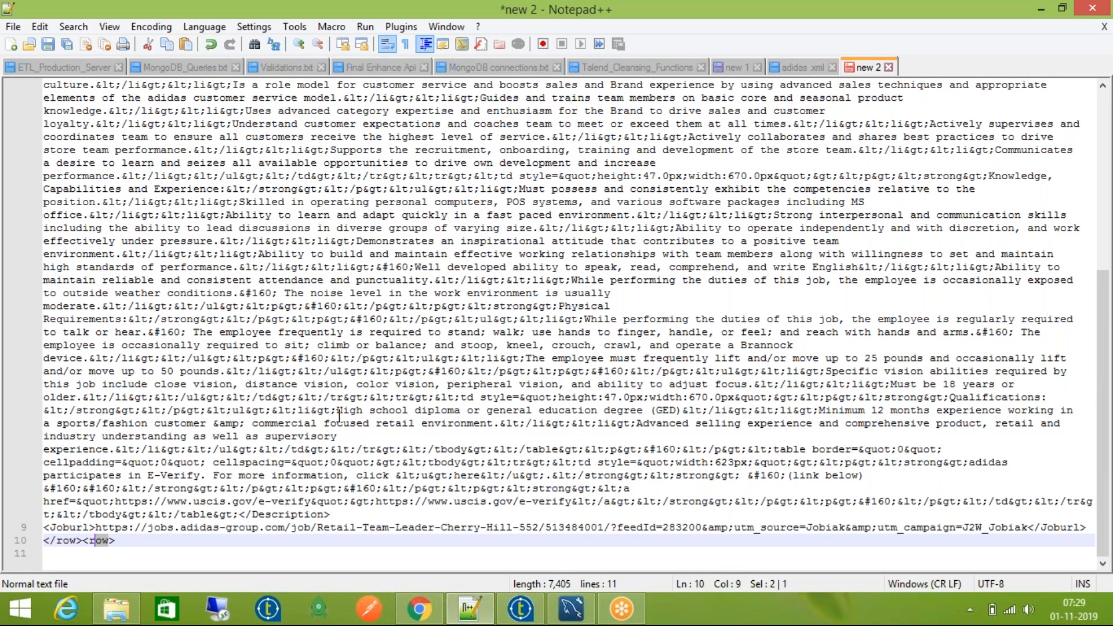
{"action": "type", "text": "oot"}
{"action": "key", "text": "Left"}
{"action": "key", "text": "Left"}
{"action": "key", "text": "Left"}
{"action": "key", "text": "Left"}
{"action": "type", "text": "/"}
{"action": "key", "text": "Left"}
{"action": "key", "text": "Left"}
{"action": "key", "text": "Return"}
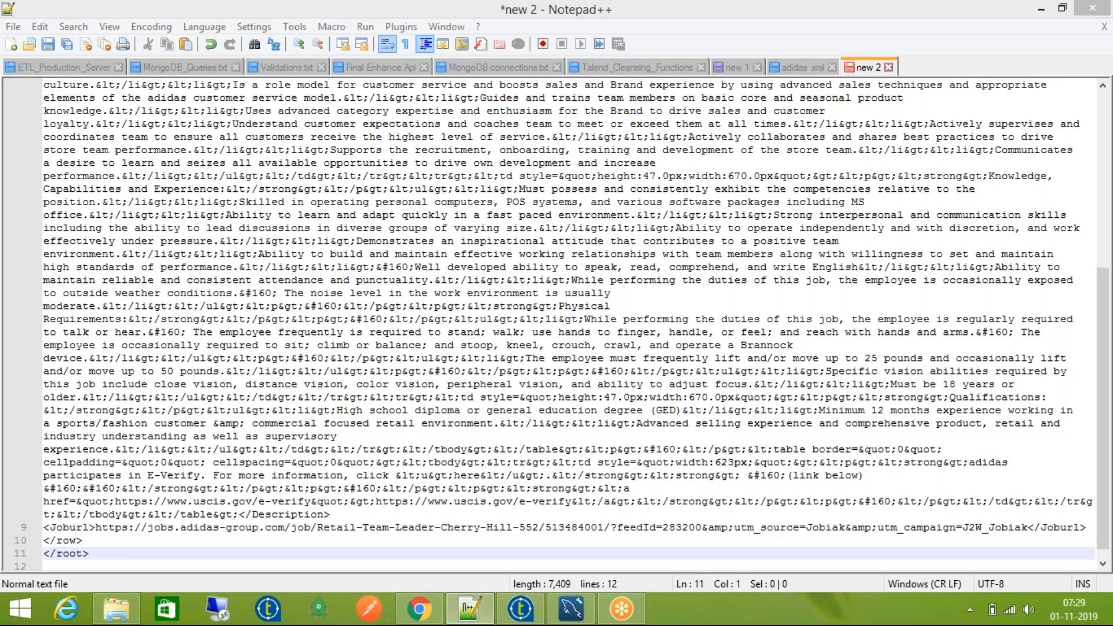
Step: Save the new document in the FileList folder as sample.xml
{"action": "key", "text": "ctrl+s"}
{"action": "type", "text": "sa"}
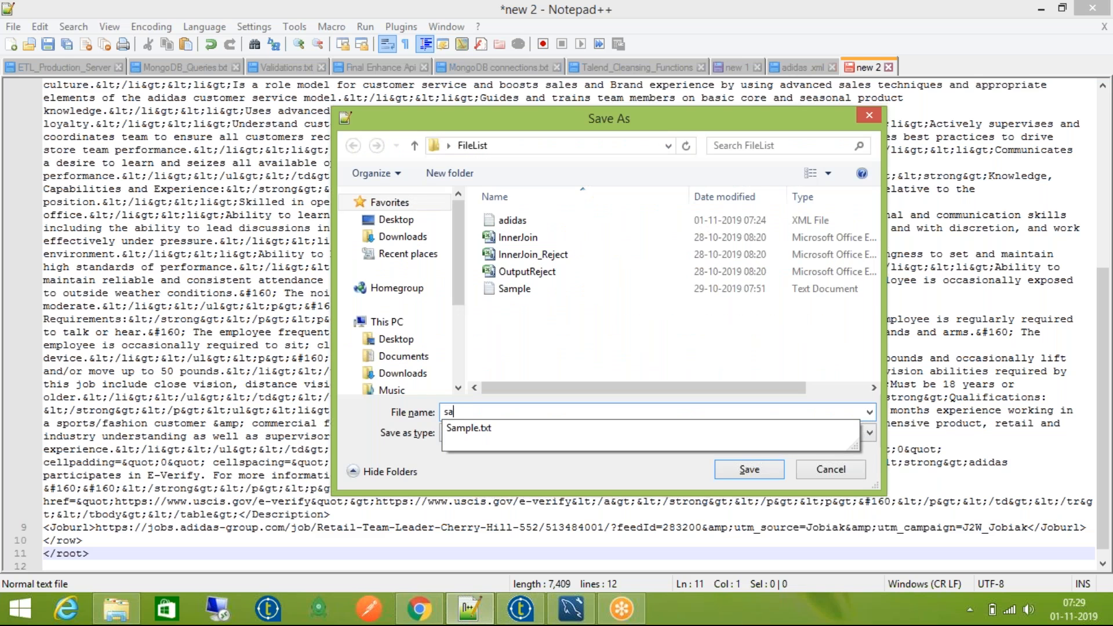
{"action": "type", "text": "mple.xml"}
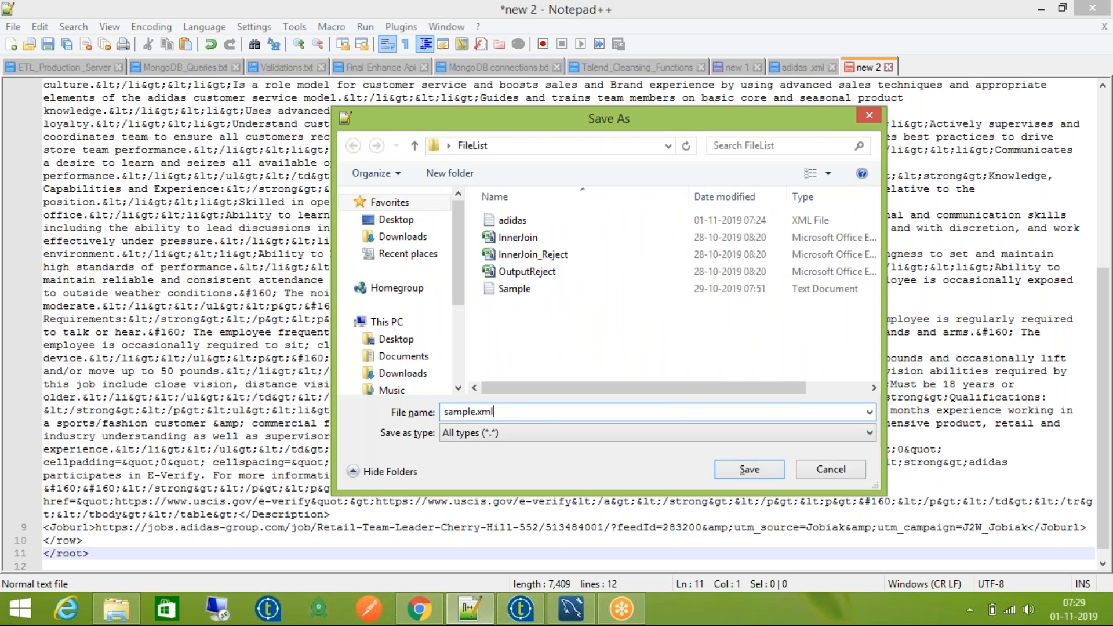
{"action": "left_click", "coordinate": [752, 472]}
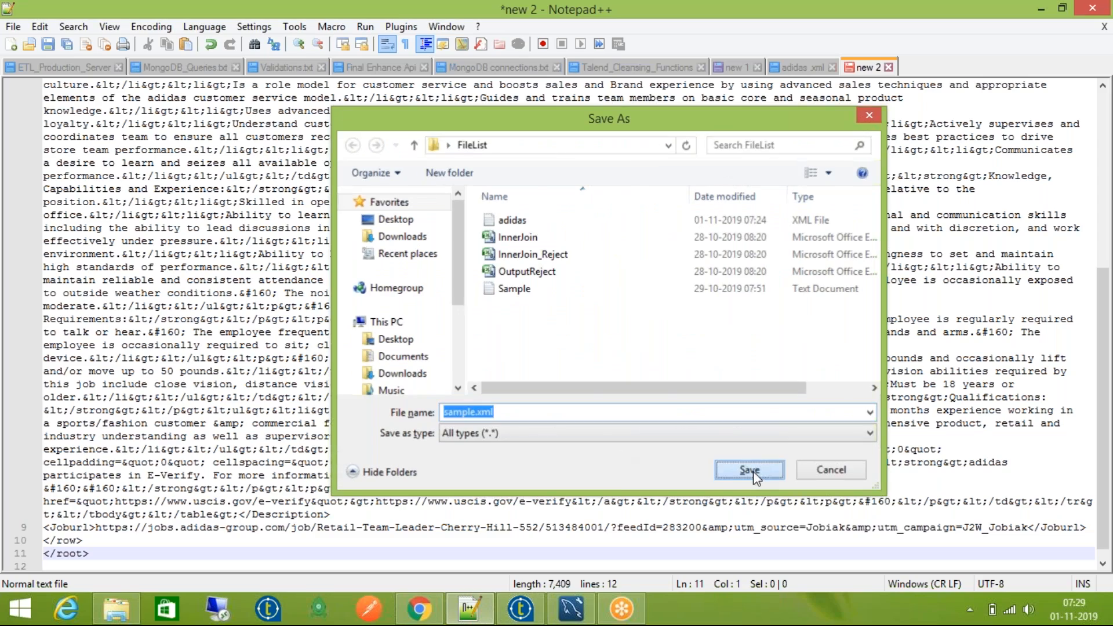
Step: Check the opening and closing root and row tags in sample.xml
{"action": "scroll", "coordinate": [226, 458], "scroll_direction": "up", "scroll_amount": 3}
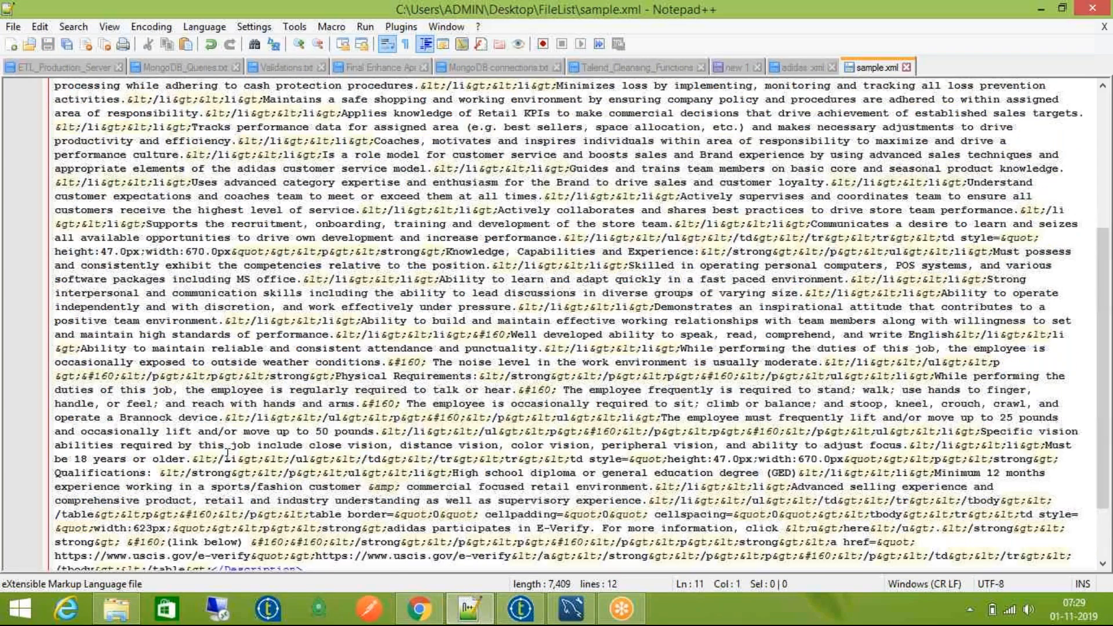
{"action": "scroll", "coordinate": [229, 452], "scroll_direction": "up", "scroll_amount": 5}
{"action": "left_click", "coordinate": [62, 100]}
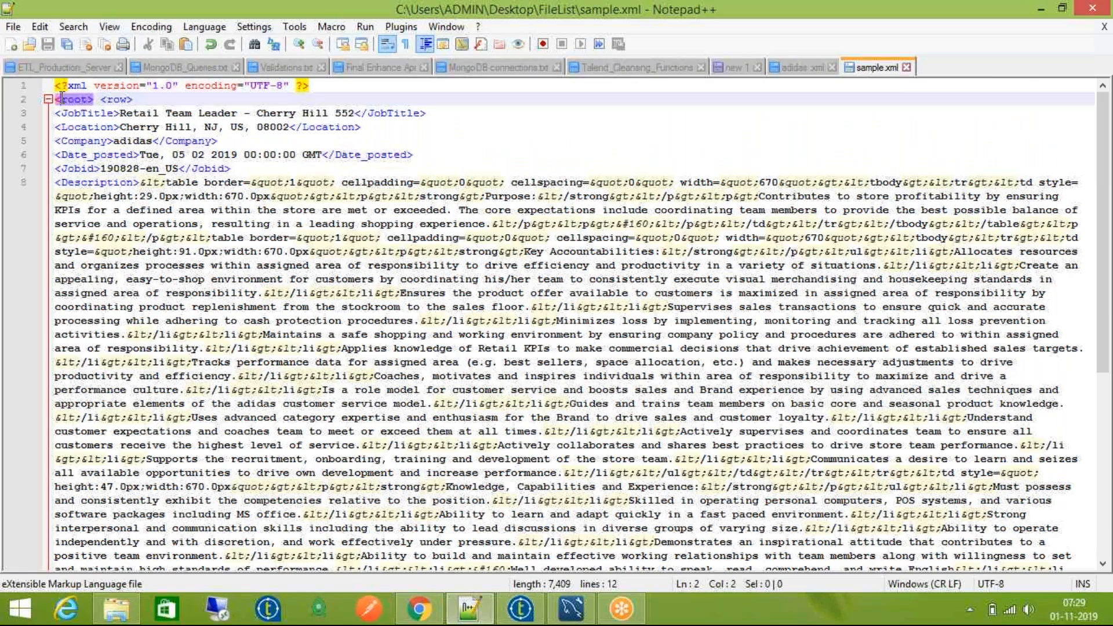
{"action": "scroll", "coordinate": [88, 339], "scroll_direction": "down", "scroll_amount": 8}
{"action": "left_click", "coordinate": [76, 528]}
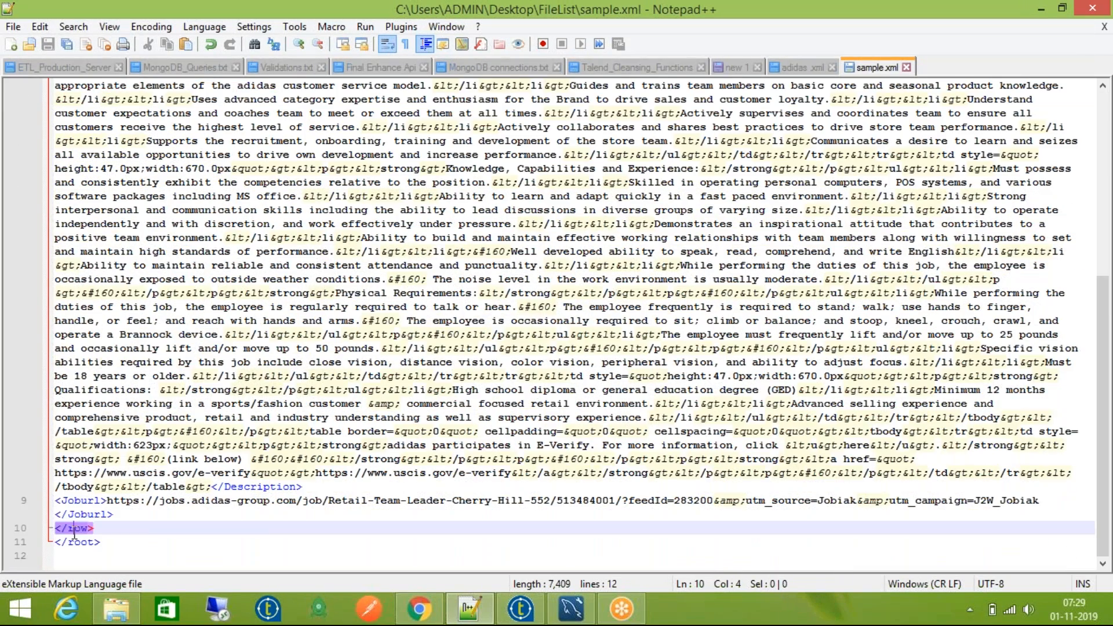
{"action": "scroll", "coordinate": [127, 284], "scroll_direction": "up", "scroll_amount": 10}
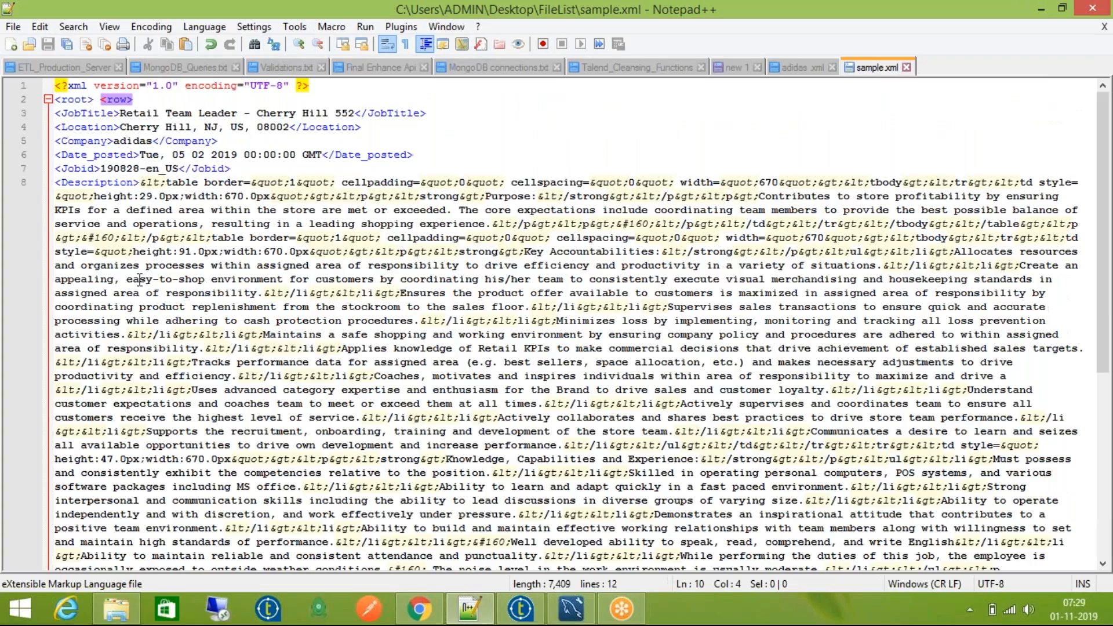
Step: Review the JobTitle, Location, Company, Date_posted and Jobid tags nested inside the row element of sample.xml
{"action": "left_click", "coordinate": [77, 113]}
{"action": "left_click", "coordinate": [87, 128]}
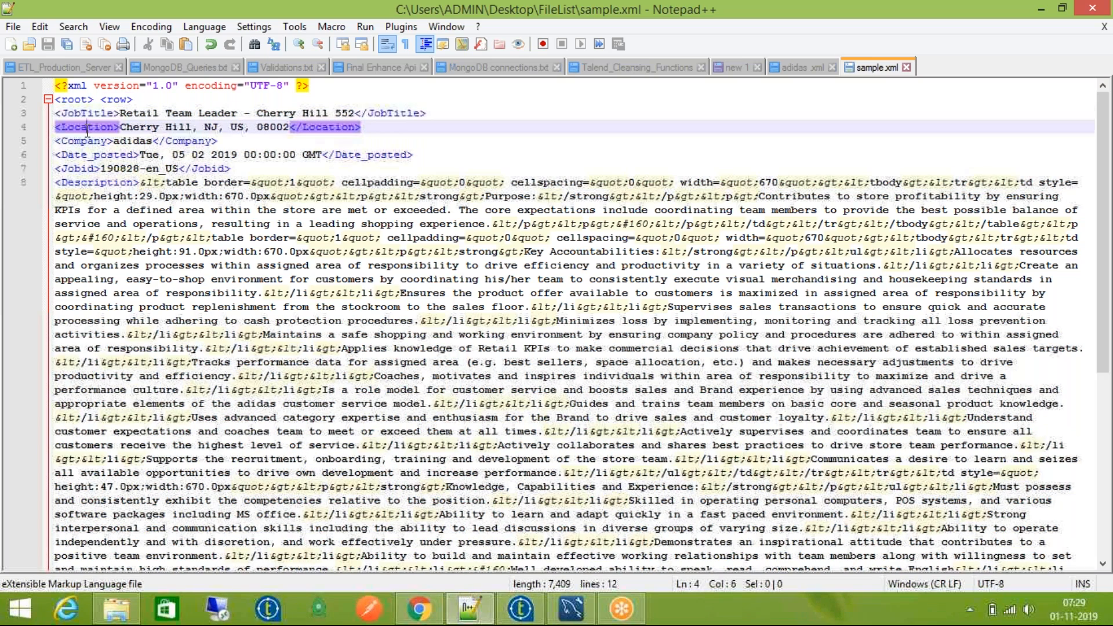
{"action": "left_click", "coordinate": [87, 139]}
{"action": "left_click", "coordinate": [86, 168]}
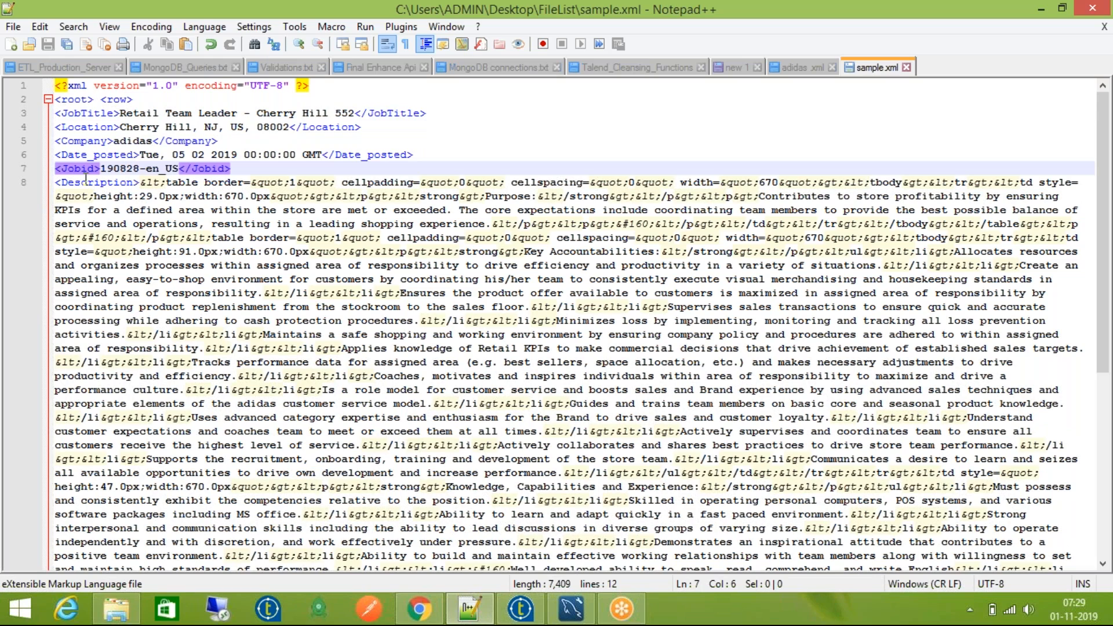
{"action": "left_click", "coordinate": [87, 154]}
{"action": "left_click", "coordinate": [87, 141]}
{"action": "left_click", "coordinate": [89, 113]}
{"action": "left_click", "coordinate": [99, 100]}
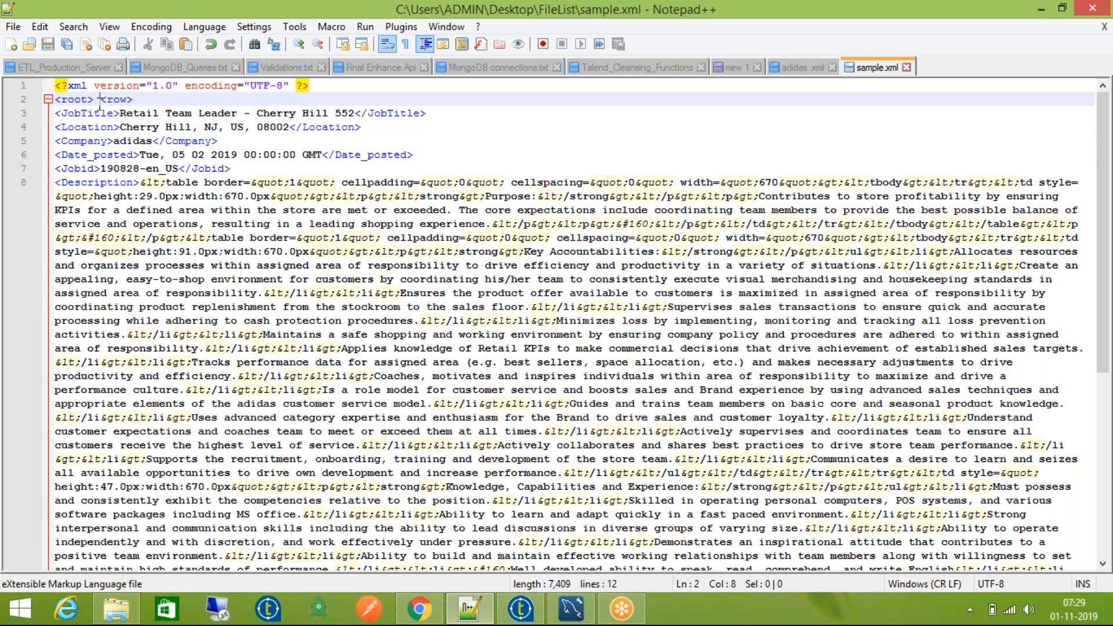
{"action": "left_click", "coordinate": [99, 113]}
{"action": "scroll", "coordinate": [105, 228], "scroll_direction": "down", "scroll_amount": 6}
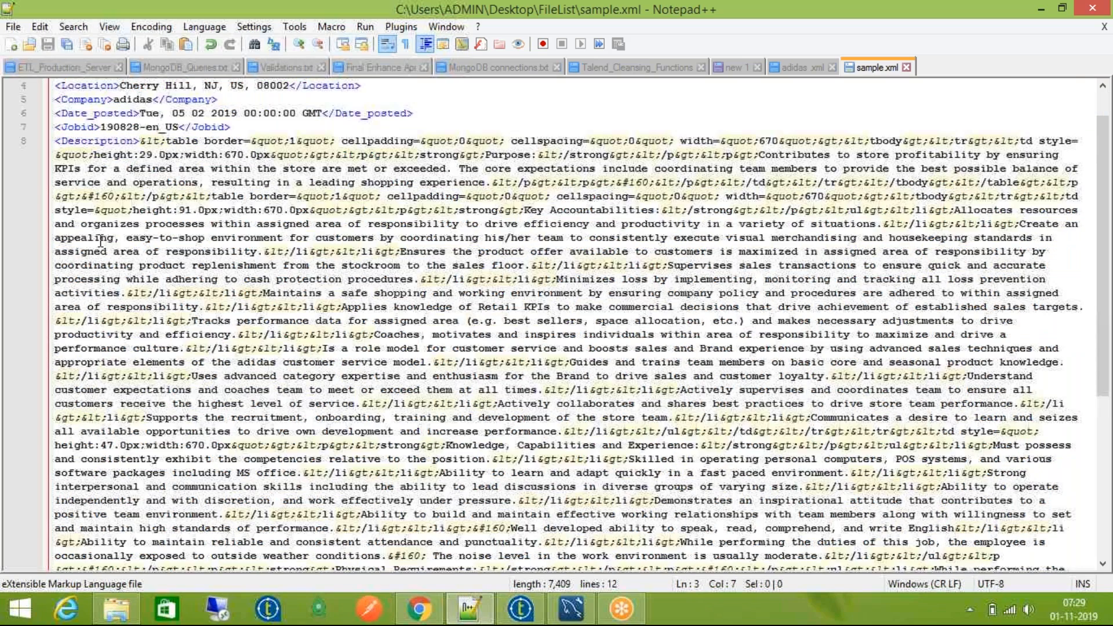
{"action": "scroll", "coordinate": [100, 292], "scroll_direction": "down", "scroll_amount": 2}
Step: Remove the slash from the closing root tag at the end of sample.xml and compare it with the opening tag
{"action": "left_click", "coordinate": [194, 545]}
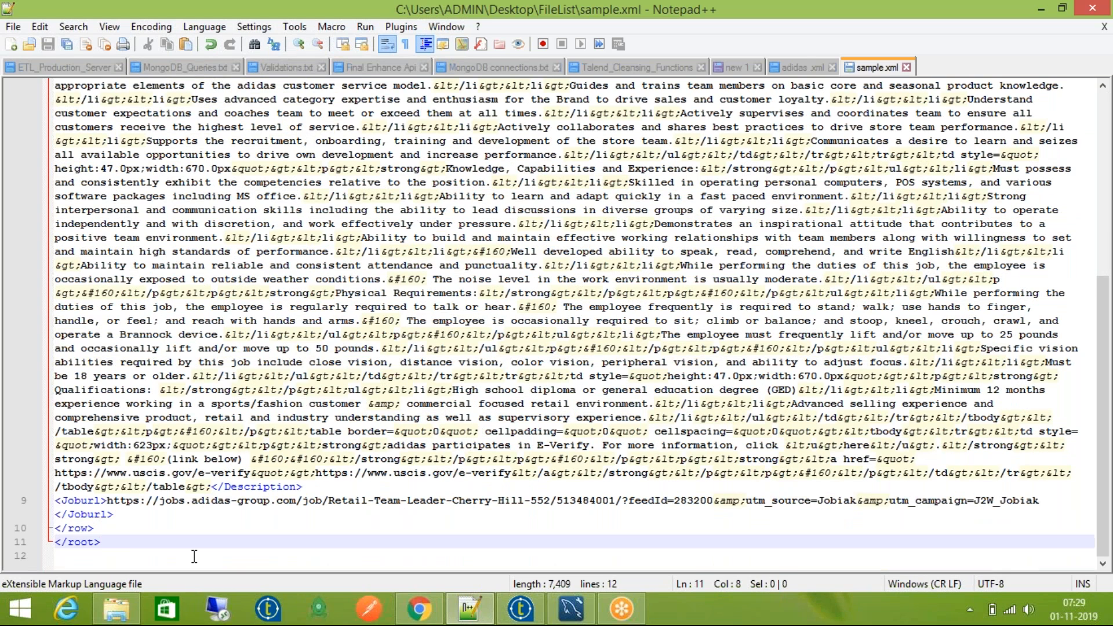
{"action": "key", "text": "Left"}
{"action": "key", "text": "Left"}
{"action": "key", "text": "BackSpace"}
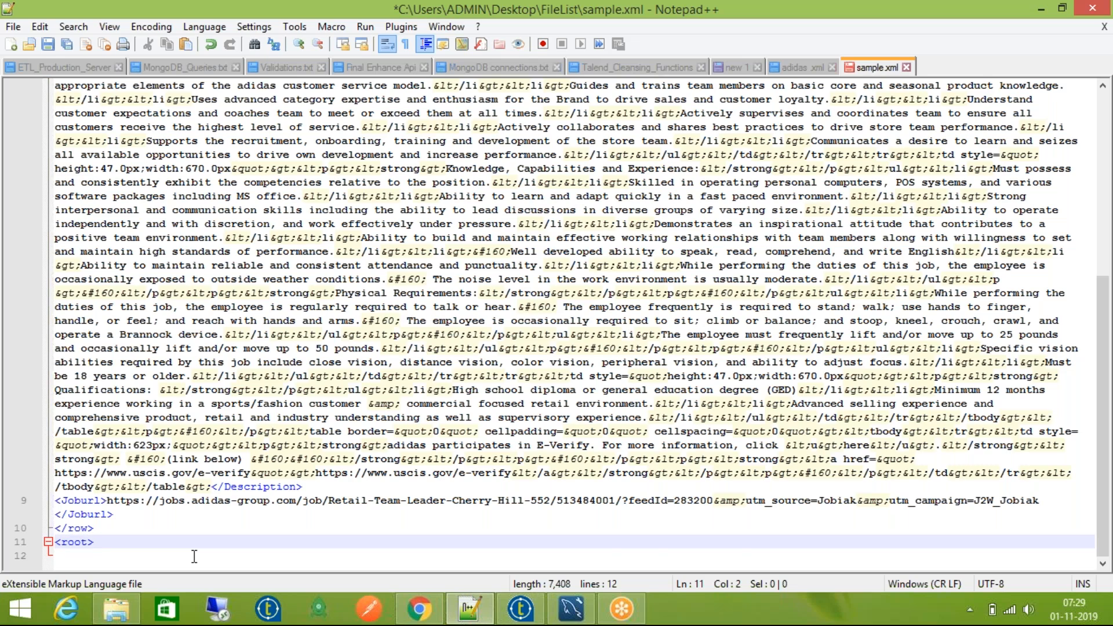
{"action": "scroll", "coordinate": [353, 261], "scroll_direction": "up", "scroll_amount": 8}
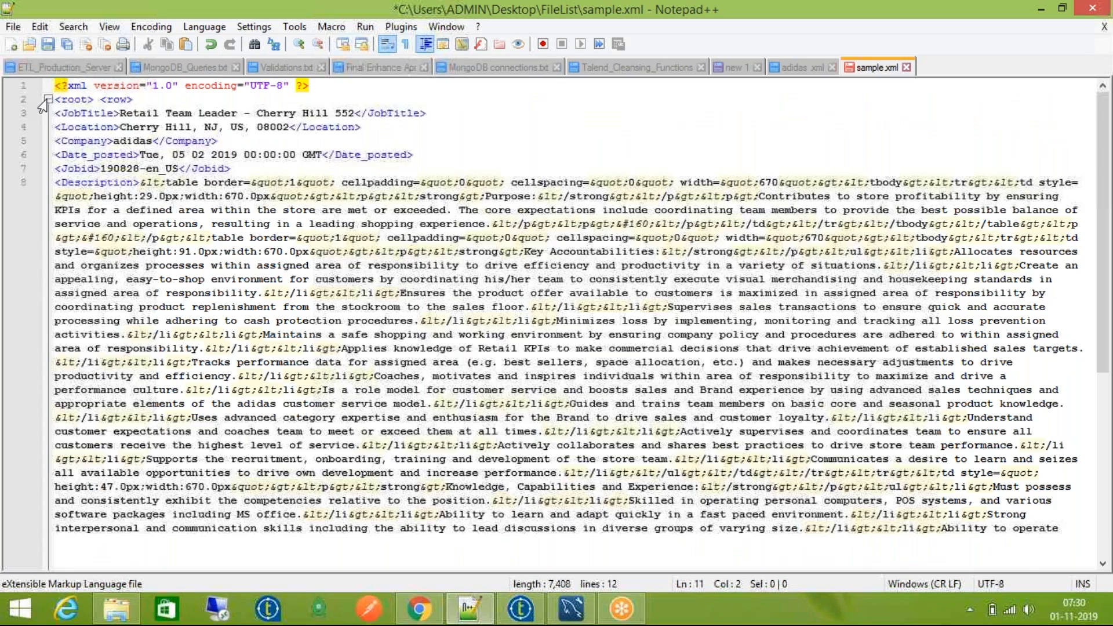
{"action": "left_click", "coordinate": [96, 113]}
Step: Restore the slash in the closing </root> tag and save sample.xml
{"action": "scroll", "coordinate": [106, 421], "scroll_direction": "down", "scroll_amount": 8}
{"action": "left_click", "coordinate": [63, 542]}
{"action": "type", "text": "/root>"}
{"action": "key", "text": "ctrl+s"}
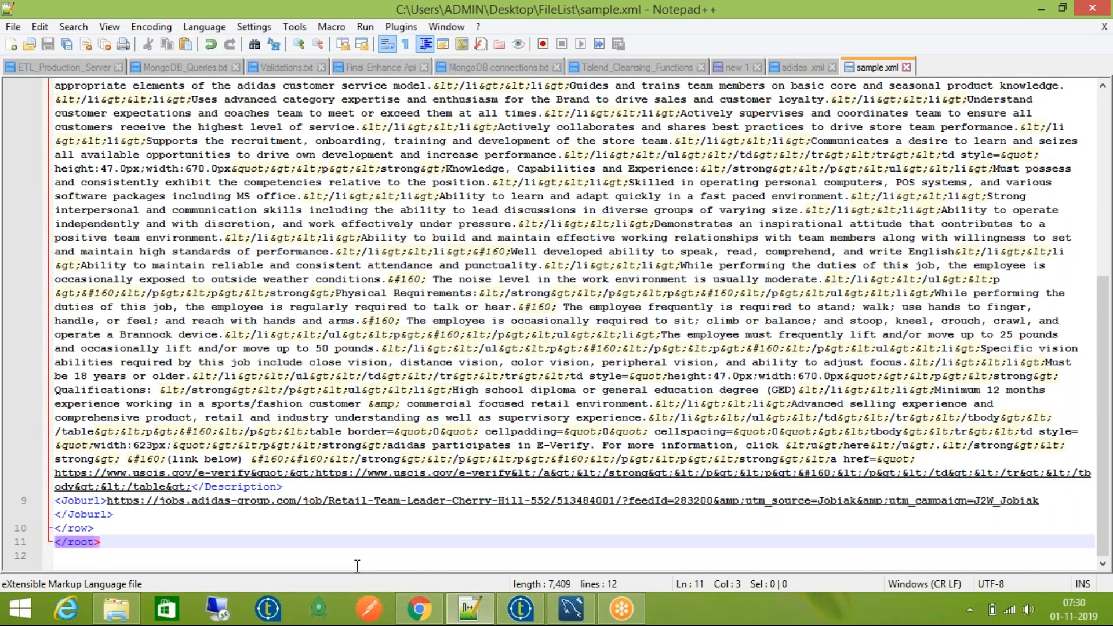
Step: Collapse and expand the root element of sample.xml to check which lines it encloses
{"action": "scroll", "coordinate": [357, 566], "scroll_direction": "up", "scroll_amount": 8}
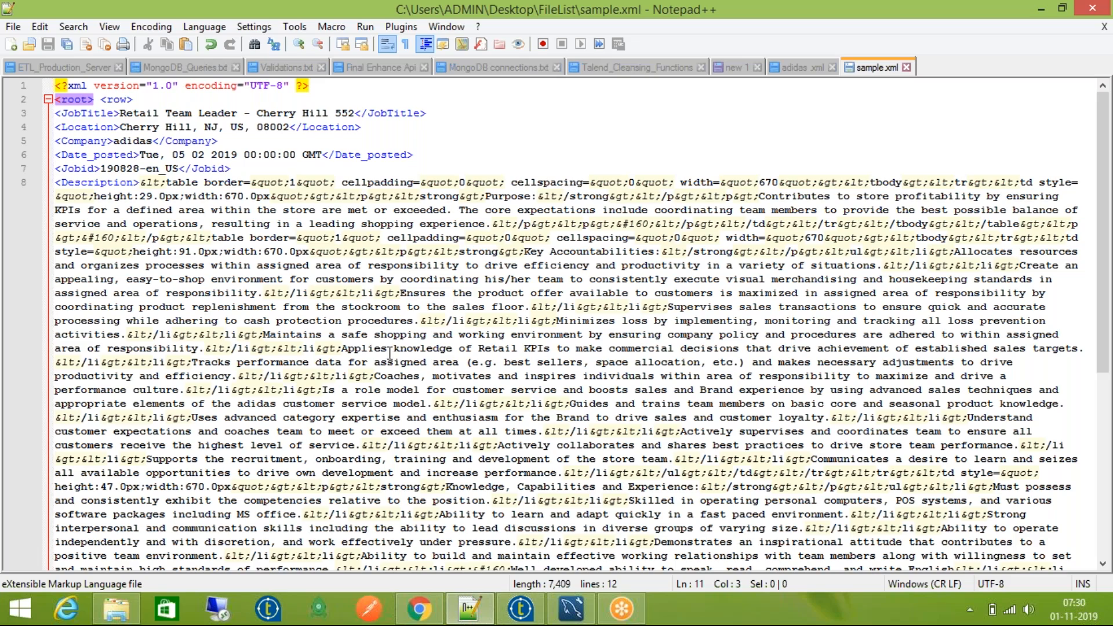
{"action": "left_click", "coordinate": [47, 100]}
{"action": "left_click", "coordinate": [47, 99]}
{"action": "left_click", "coordinate": [47, 100]}
{"action": "left_click", "coordinate": [47, 100]}
{"action": "left_click", "coordinate": [47, 100]}
{"action": "left_click", "coordinate": [47, 100]}
{"action": "left_click", "coordinate": [47, 100]}
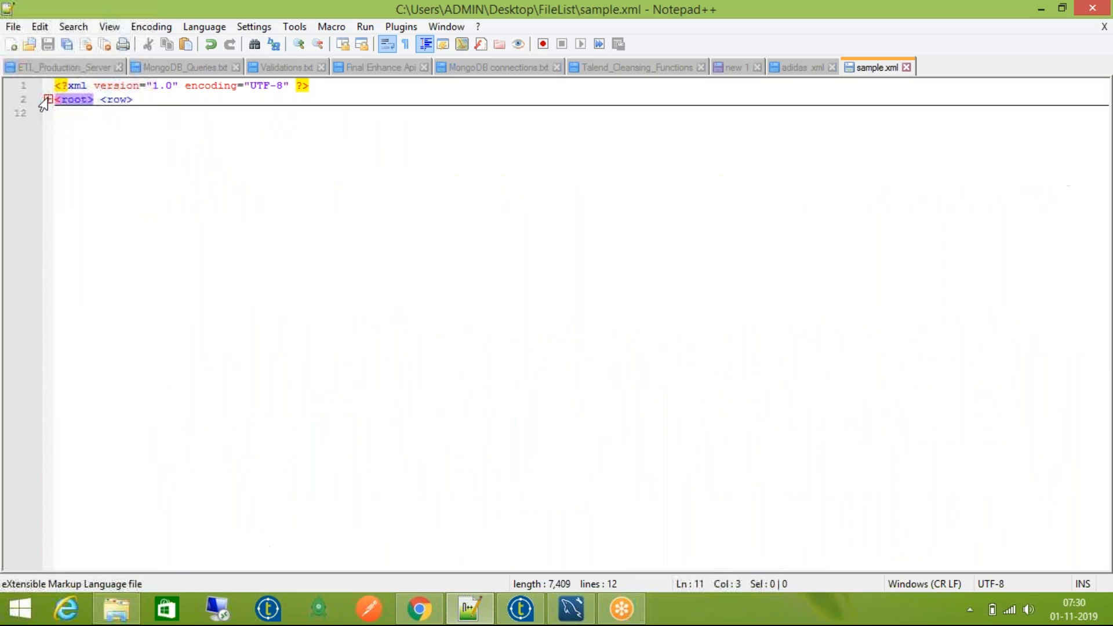
{"action": "left_click", "coordinate": [47, 100]}
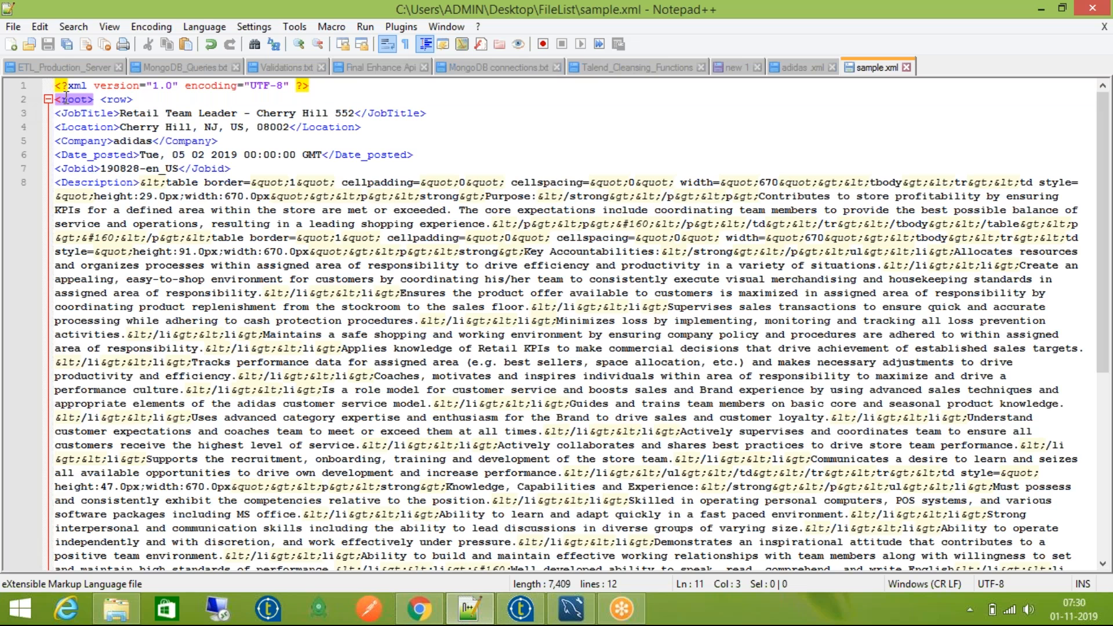
Step: Rename the root element to abc in both its opening and closing tags in sample.xml
{"action": "double_click", "coordinate": [74, 99]}
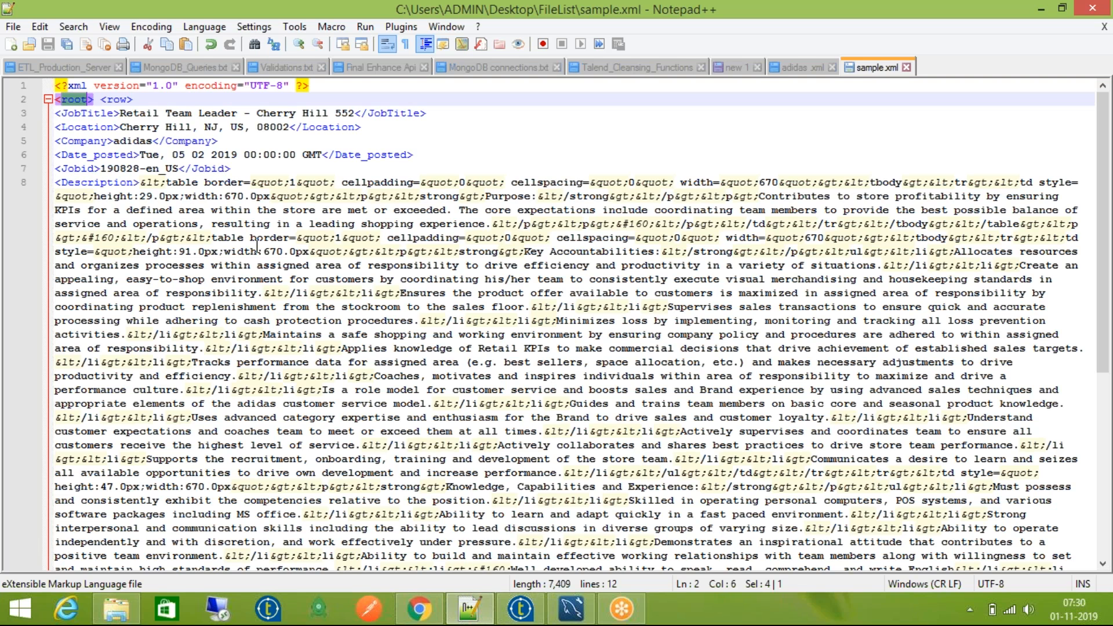
{"action": "type", "text": "abc"}
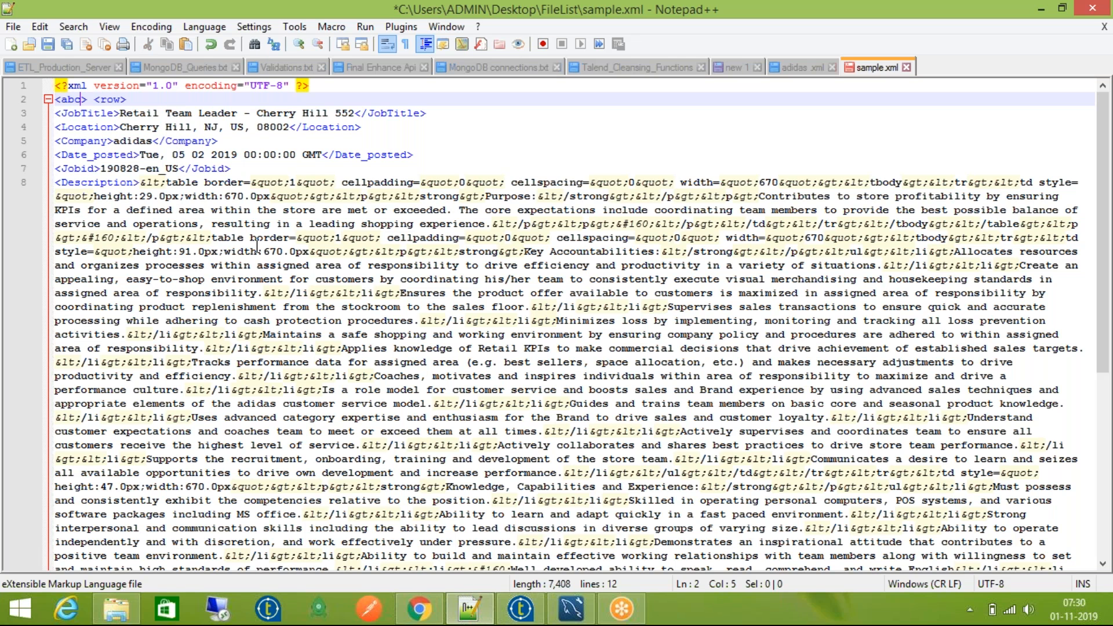
{"action": "left_click", "coordinate": [48, 99]}
{"action": "left_click", "coordinate": [48, 99]}
{"action": "scroll", "coordinate": [214, 412], "scroll_direction": "down", "scroll_amount": 8}
{"action": "double_click", "coordinate": [80, 543]}
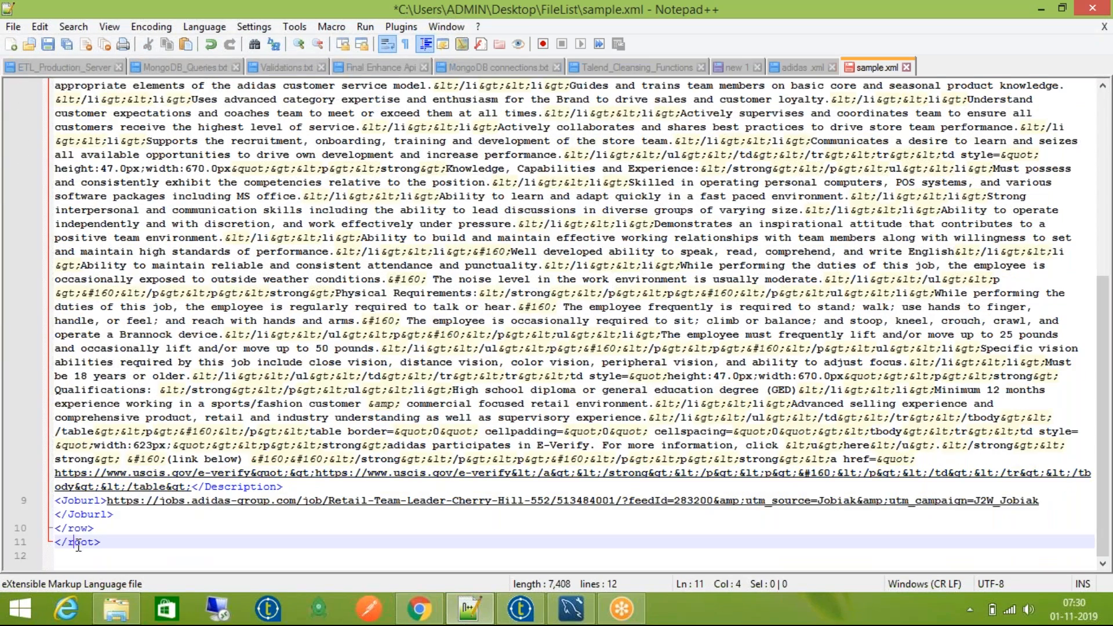
{"action": "type", "text": "abc>"}
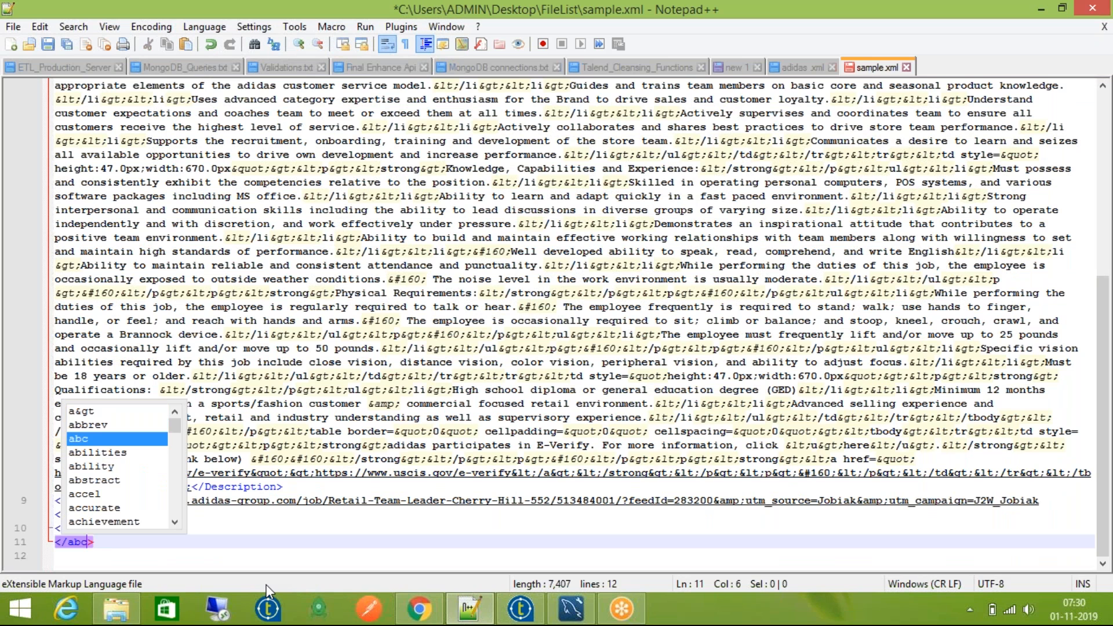
{"action": "key", "text": "Escape"}
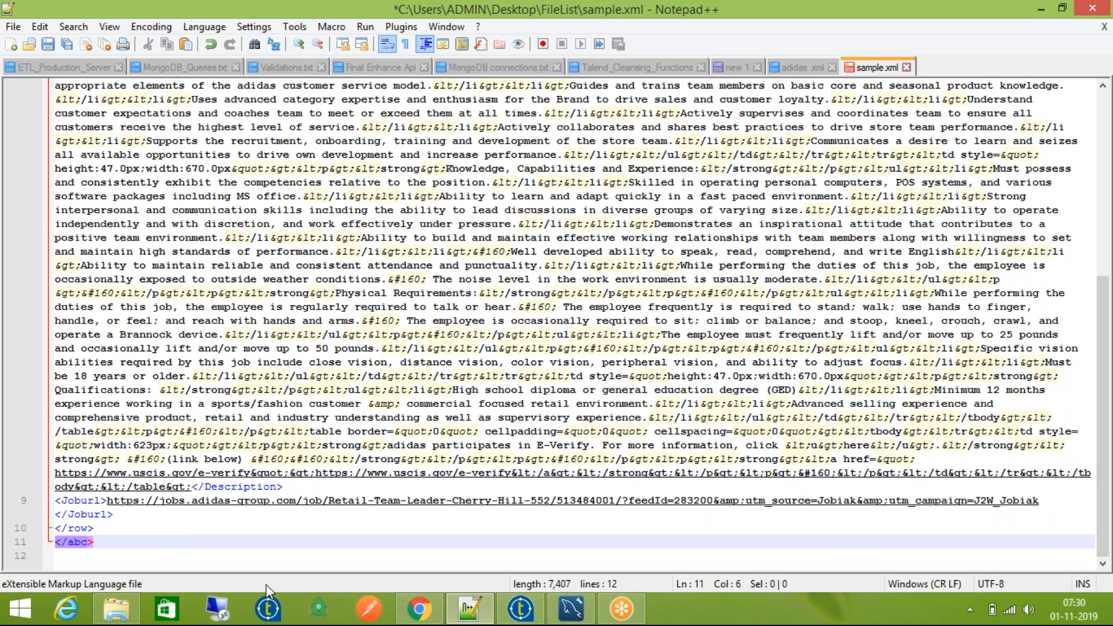
Step: Examine the matching row tags, the XML declaration line and the Description text in sample.xml
{"action": "scroll", "coordinate": [419, 434], "scroll_direction": "up", "scroll_amount": 1}
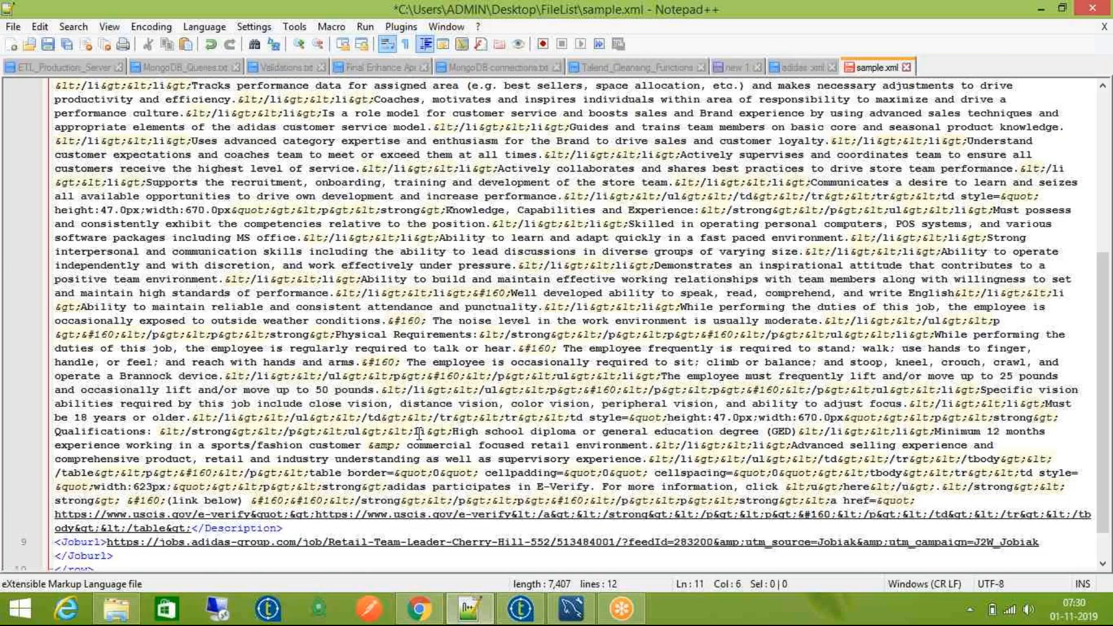
{"action": "scroll", "coordinate": [419, 433], "scroll_direction": "up", "scroll_amount": 7}
{"action": "left_click", "coordinate": [107, 98]}
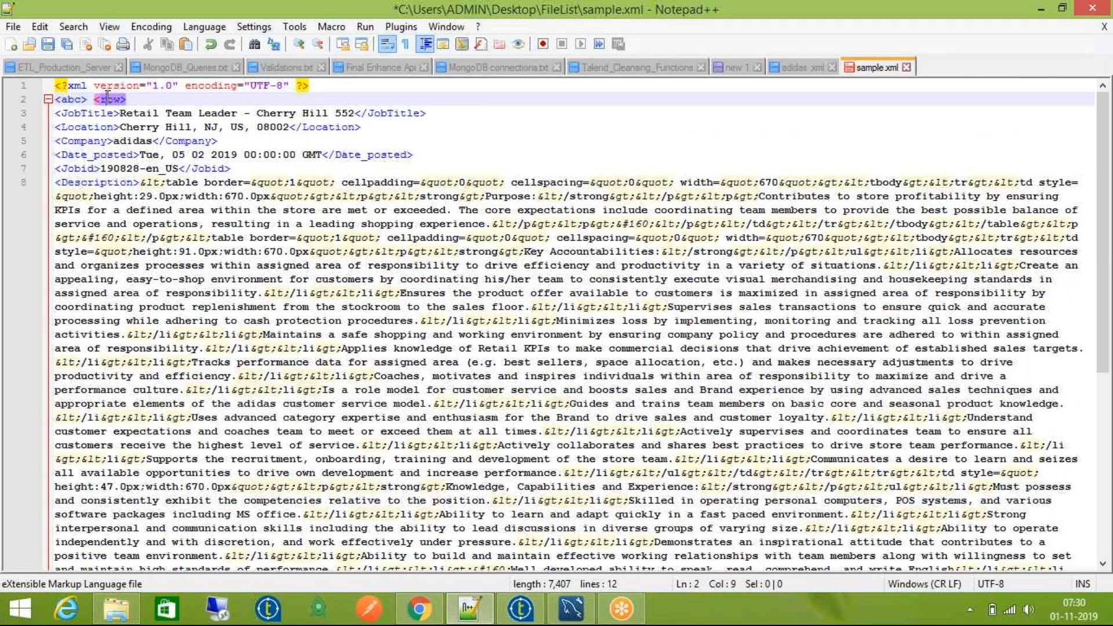
{"action": "scroll", "coordinate": [79, 181], "scroll_direction": "down", "scroll_amount": 8}
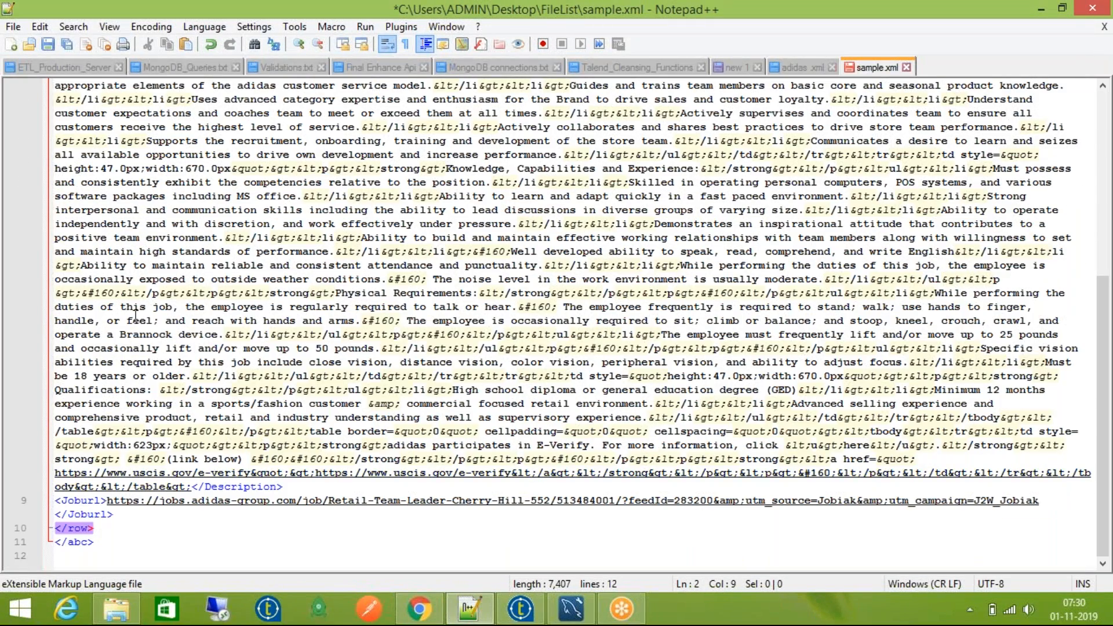
{"action": "scroll", "coordinate": [136, 312], "scroll_direction": "up", "scroll_amount": 1}
{"action": "scroll", "coordinate": [137, 308], "scroll_direction": "up", "scroll_amount": 8}
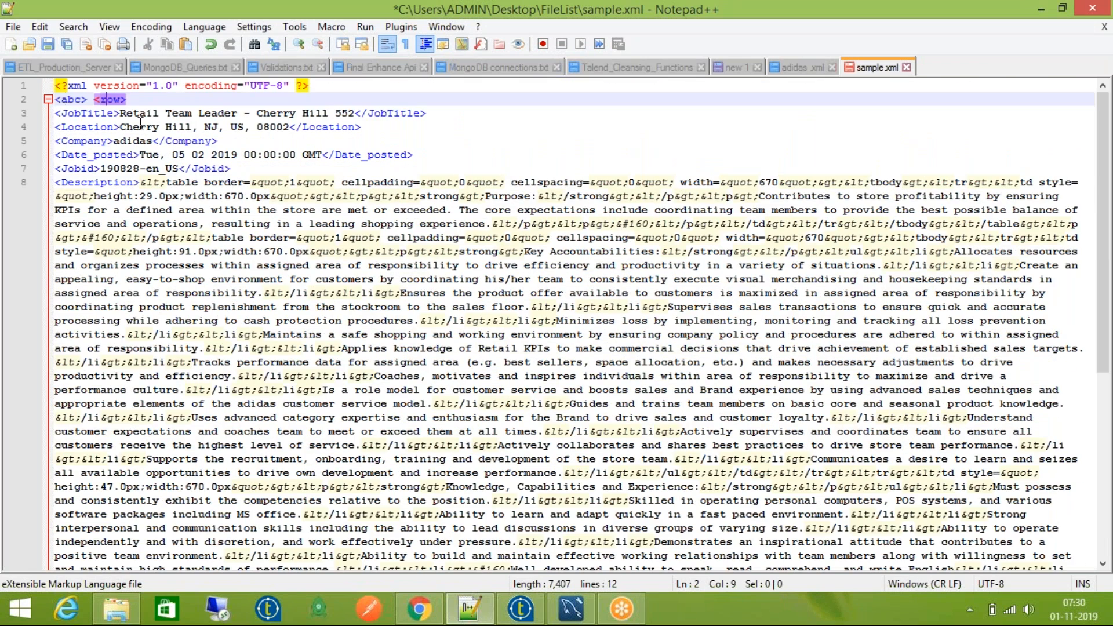
{"action": "left_click", "coordinate": [319, 85]}
{"action": "key", "text": "Home"}
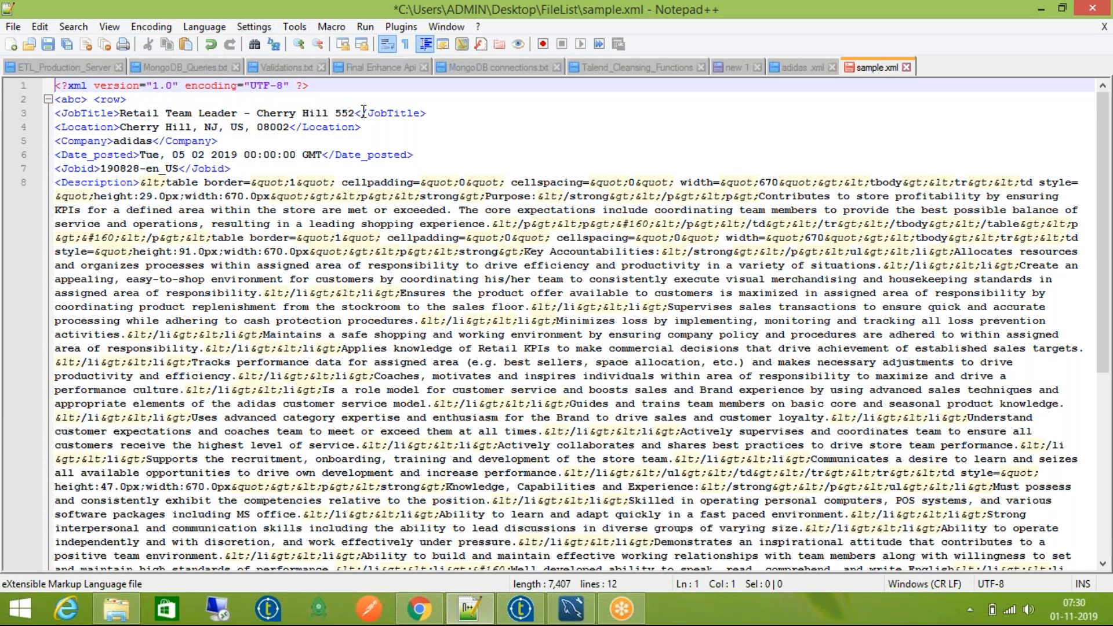
{"action": "key", "text": "shift+End"}
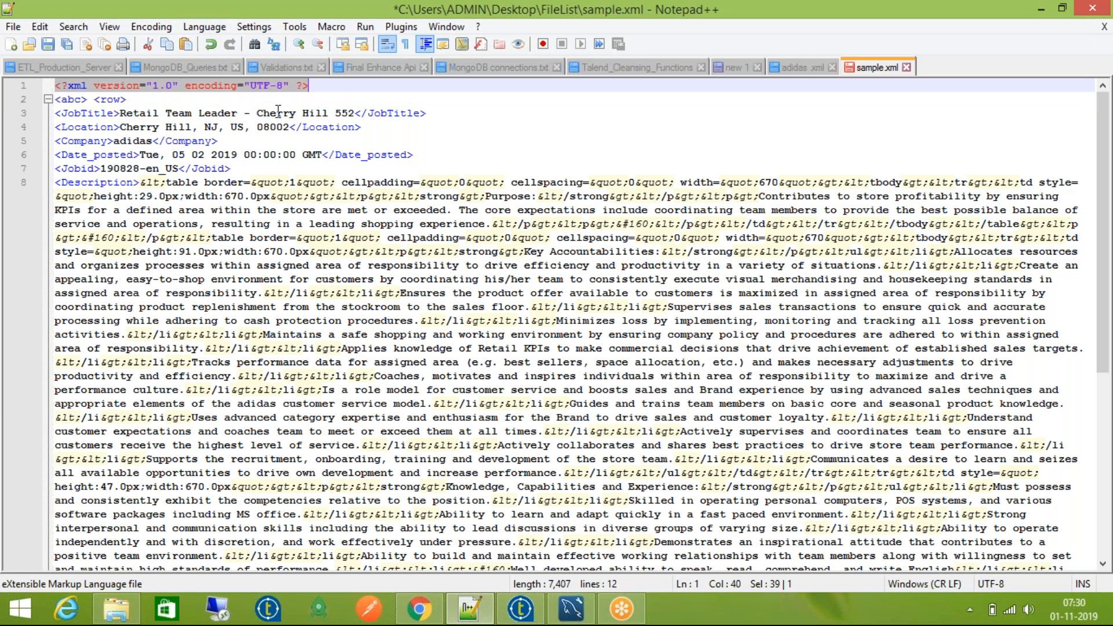
{"action": "double_click", "coordinate": [730, 183]}
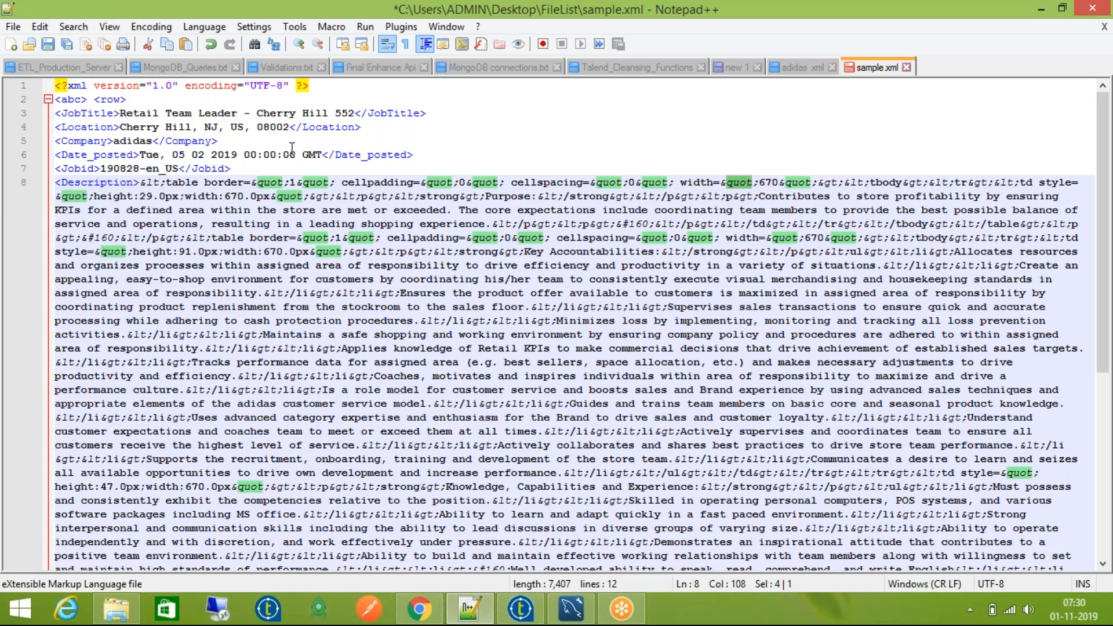
Step: Examine the hierarchy of the abc root tag, the row tag and the JobTitle tag in sample.xml
{"action": "left_click", "coordinate": [77, 100]}
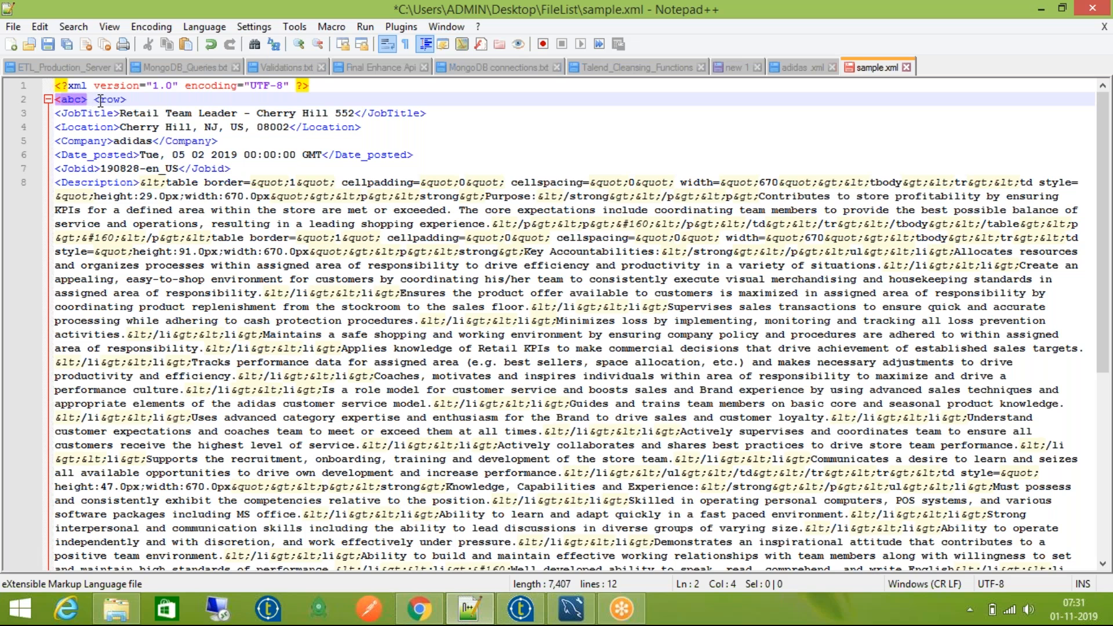
{"action": "left_click", "coordinate": [129, 91]}
{"action": "left_click", "coordinate": [120, 99]}
{"action": "left_click", "coordinate": [62, 99]}
{"action": "left_click", "coordinate": [101, 100]}
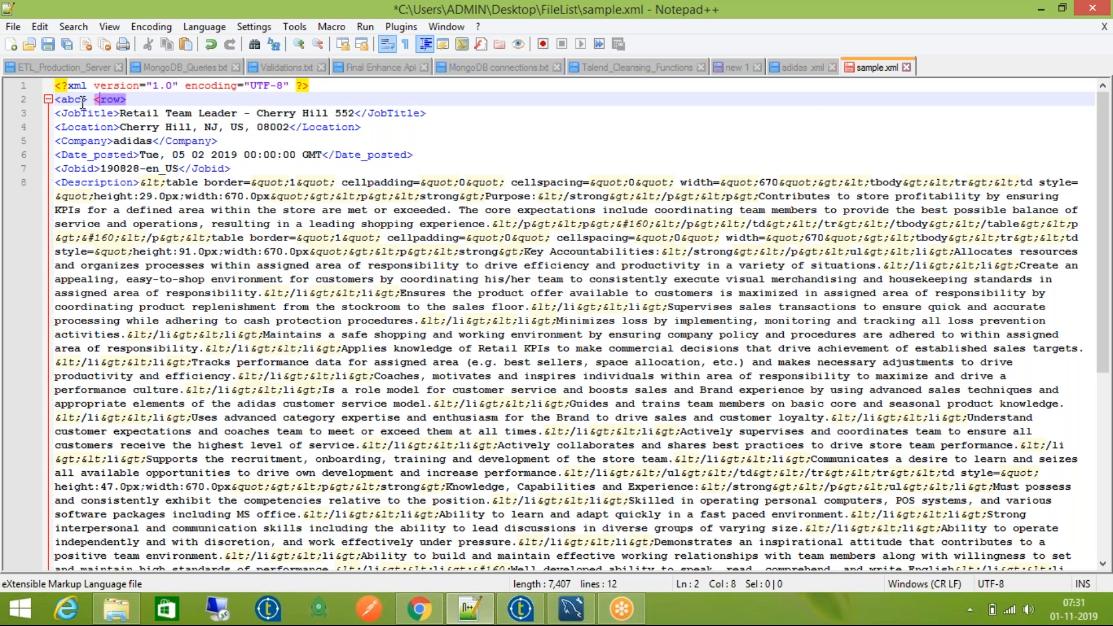
{"action": "double_click", "coordinate": [72, 100]}
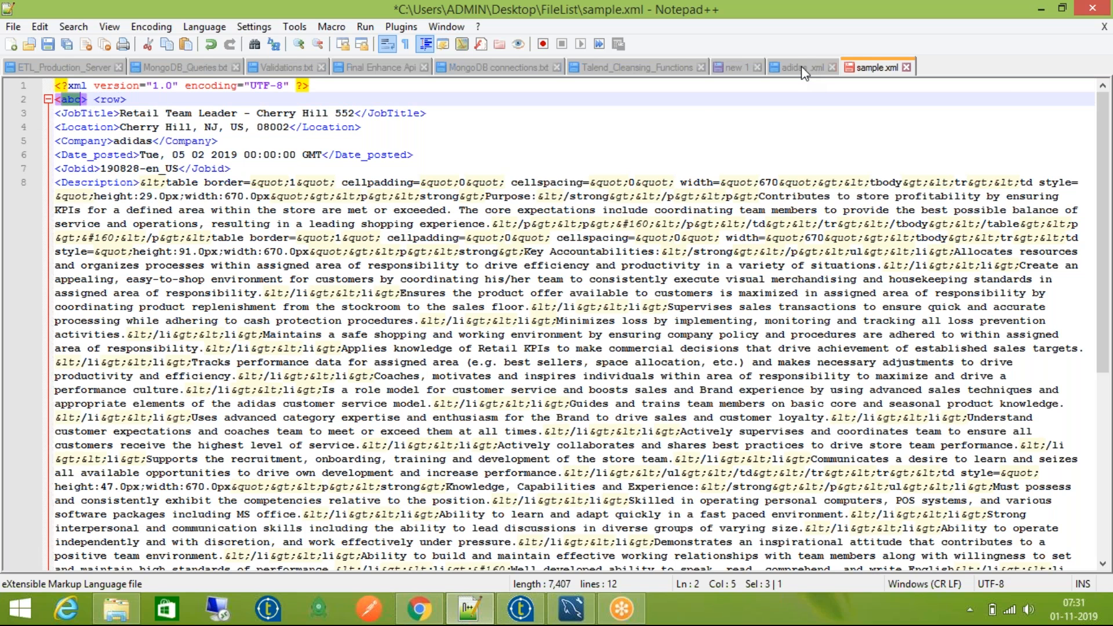
{"action": "left_click", "coordinate": [82, 112]}
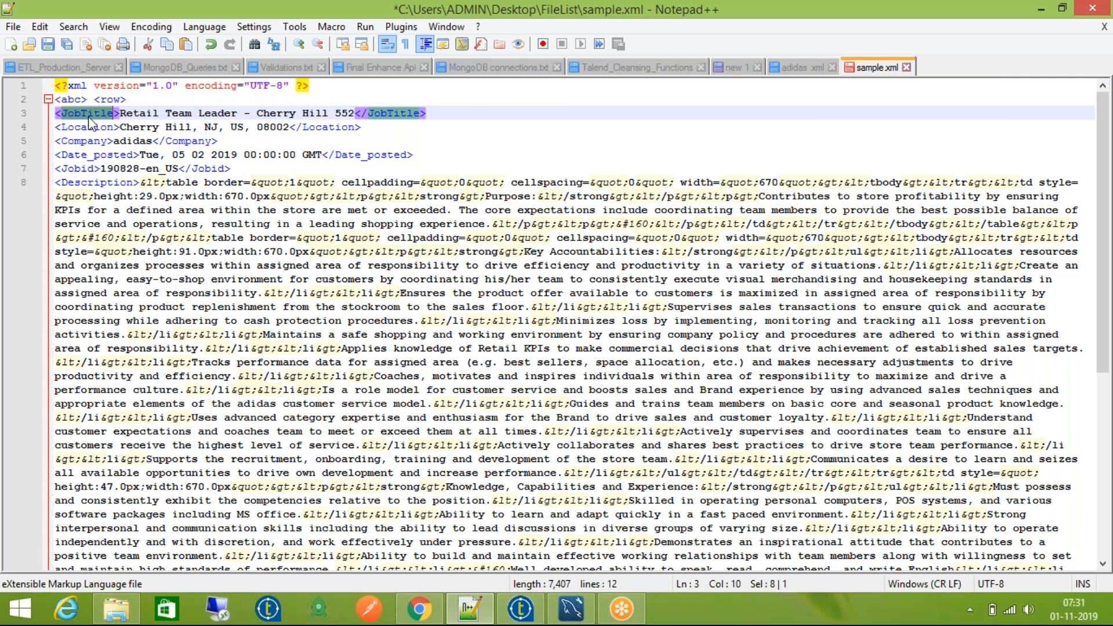
Step: Switch to adidas .xml and examine its root tag and the boundary between the first and second row records
{"action": "left_click", "coordinate": [795, 68]}
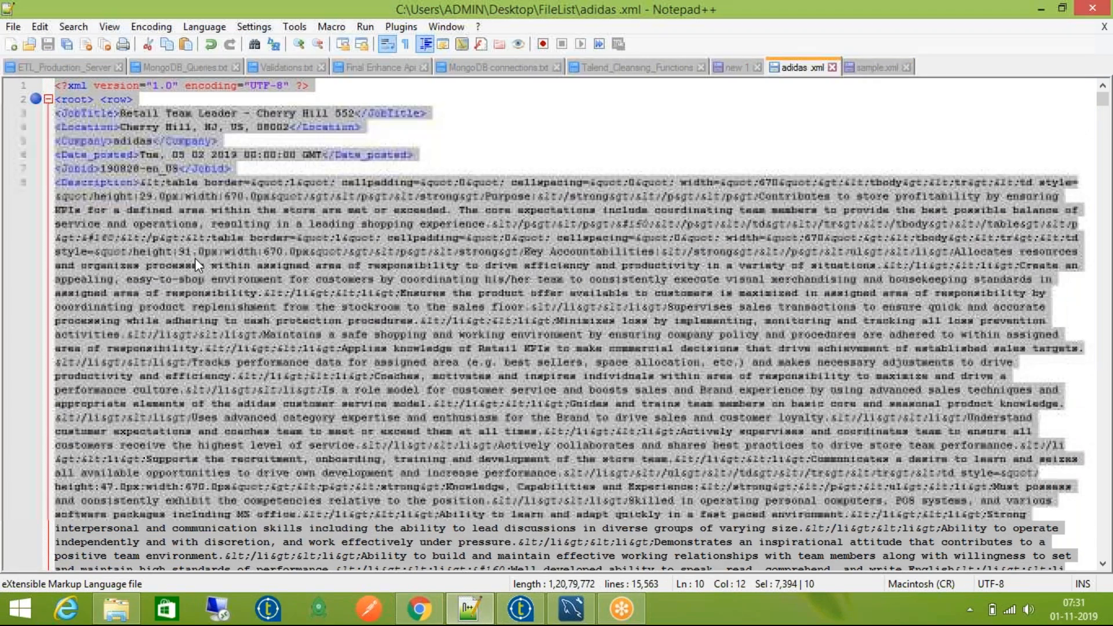
{"action": "left_click", "coordinate": [70, 99]}
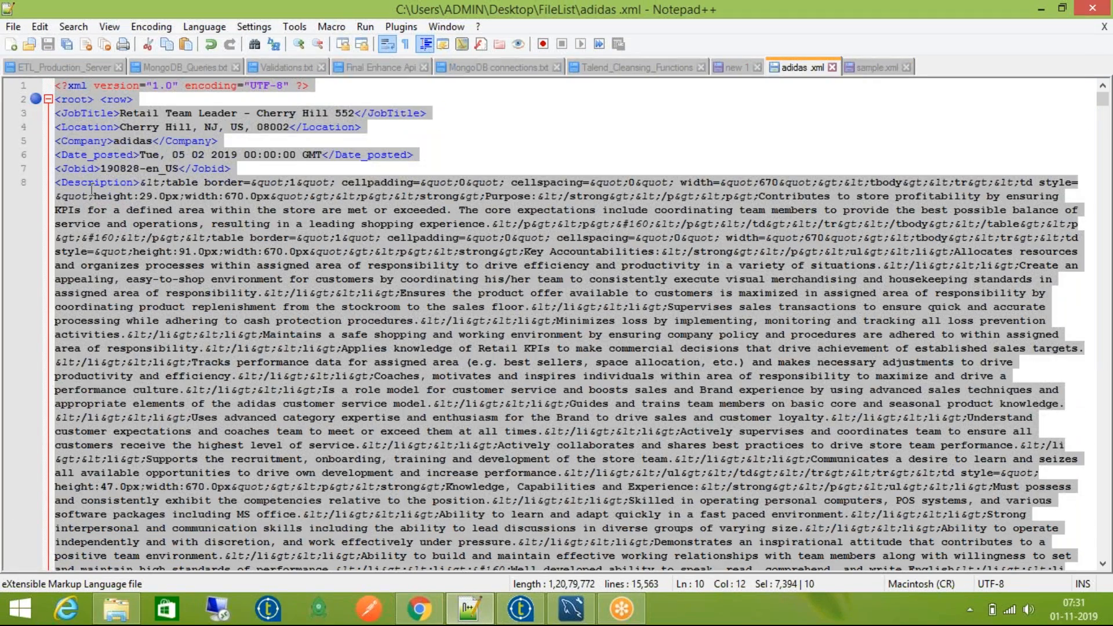
{"action": "scroll", "coordinate": [98, 209], "scroll_direction": "down", "scroll_amount": 9}
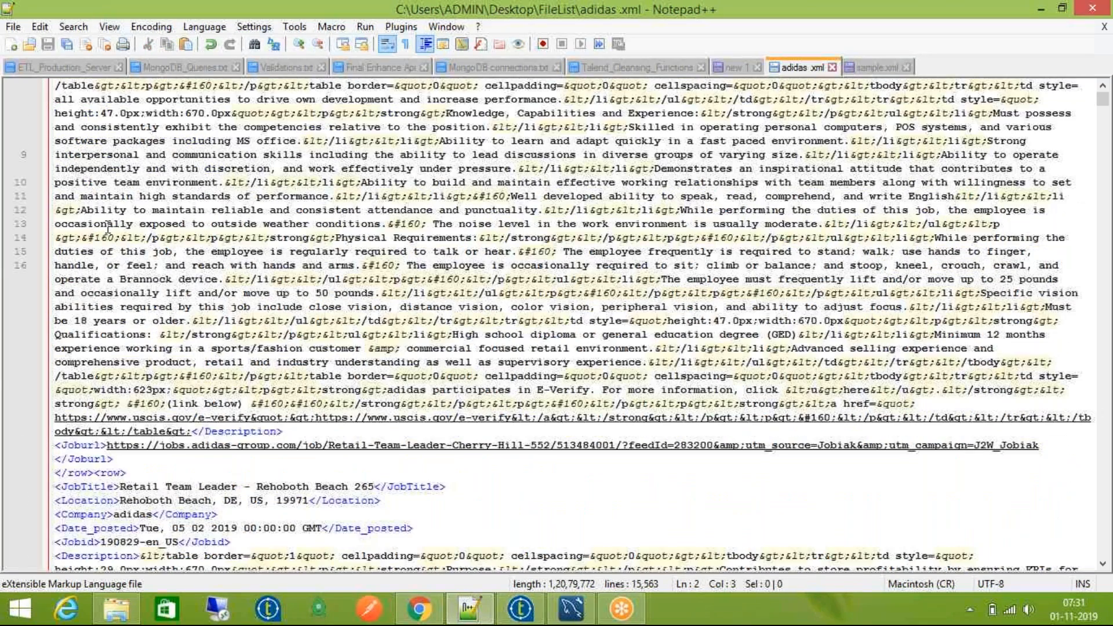
{"action": "scroll", "coordinate": [108, 228], "scroll_direction": "down", "scroll_amount": 7}
{"action": "scroll", "coordinate": [113, 227], "scroll_direction": "up", "scroll_amount": 6}
{"action": "scroll", "coordinate": [139, 224], "scroll_direction": "down", "scroll_amount": 6}
{"action": "scroll", "coordinate": [168, 221], "scroll_direction": "up", "scroll_amount": 6}
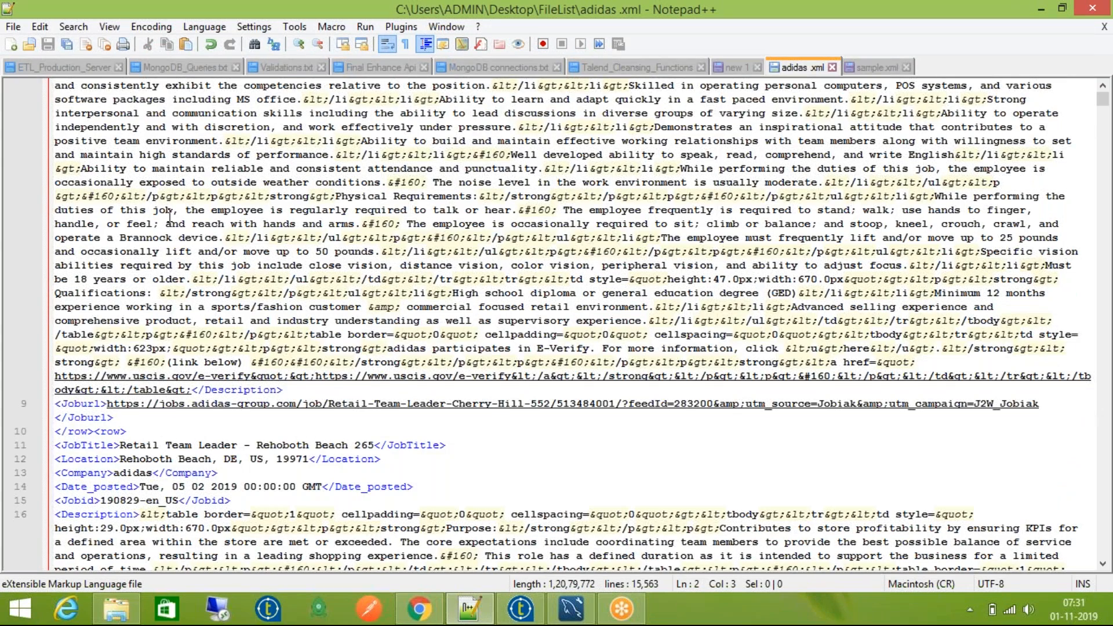
{"action": "scroll", "coordinate": [116, 174], "scroll_direction": "up", "scroll_amount": 10}
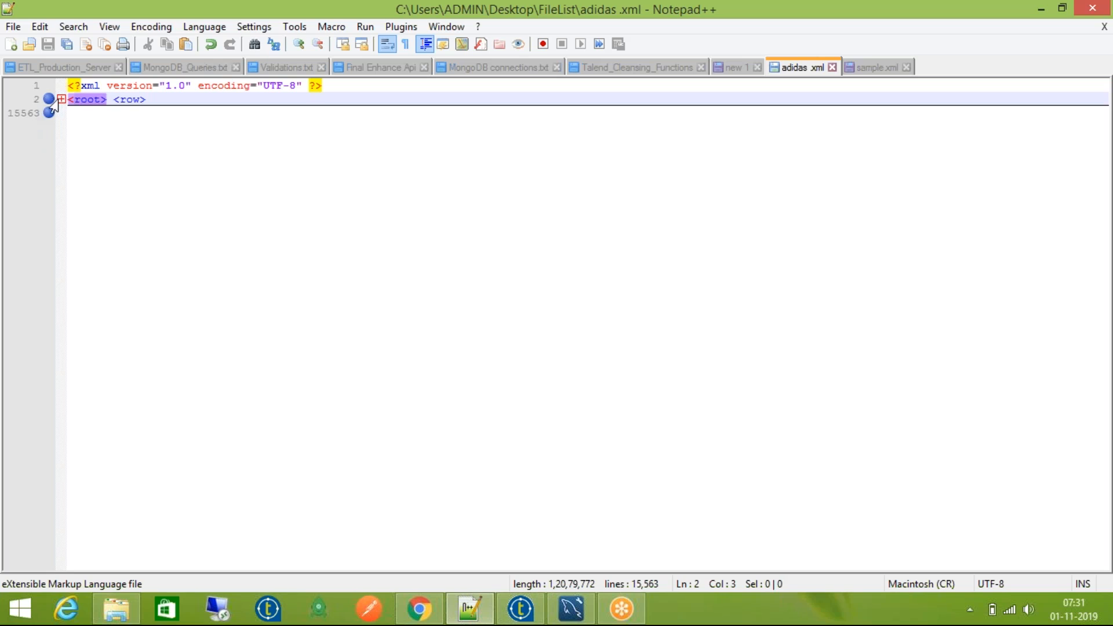
Step: Expand the root element of adidas .xml and examine the last row records down to the closing root tag
{"action": "left_click", "coordinate": [60, 100]}
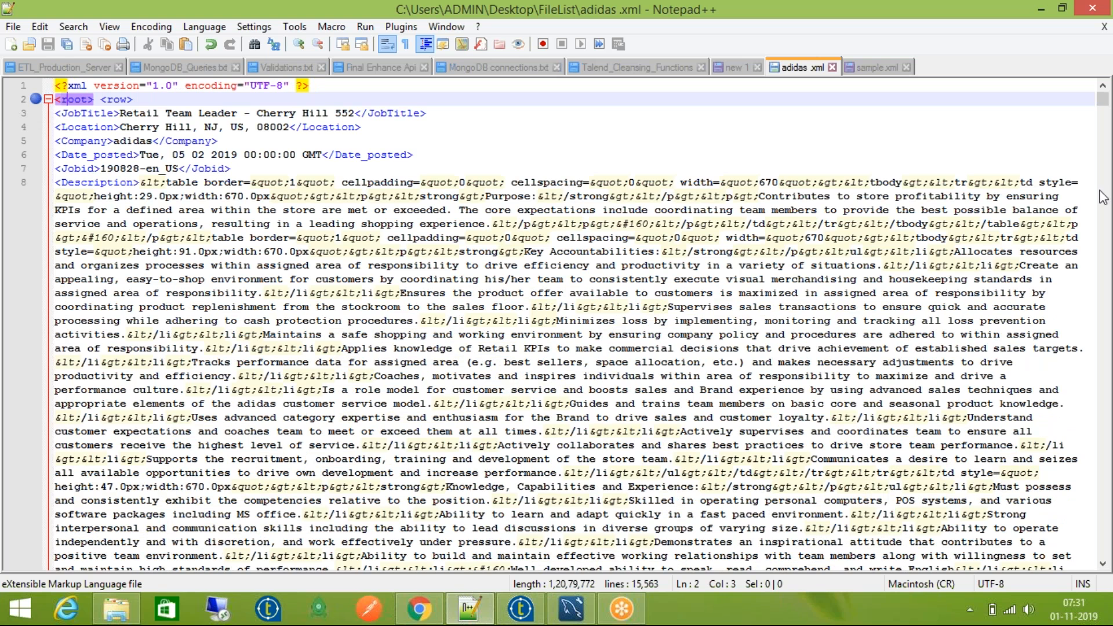
{"action": "left_click", "coordinate": [1106, 348]}
{"action": "left_click_drag", "start_coordinate": [1104, 351], "coordinate": [1107, 551]}
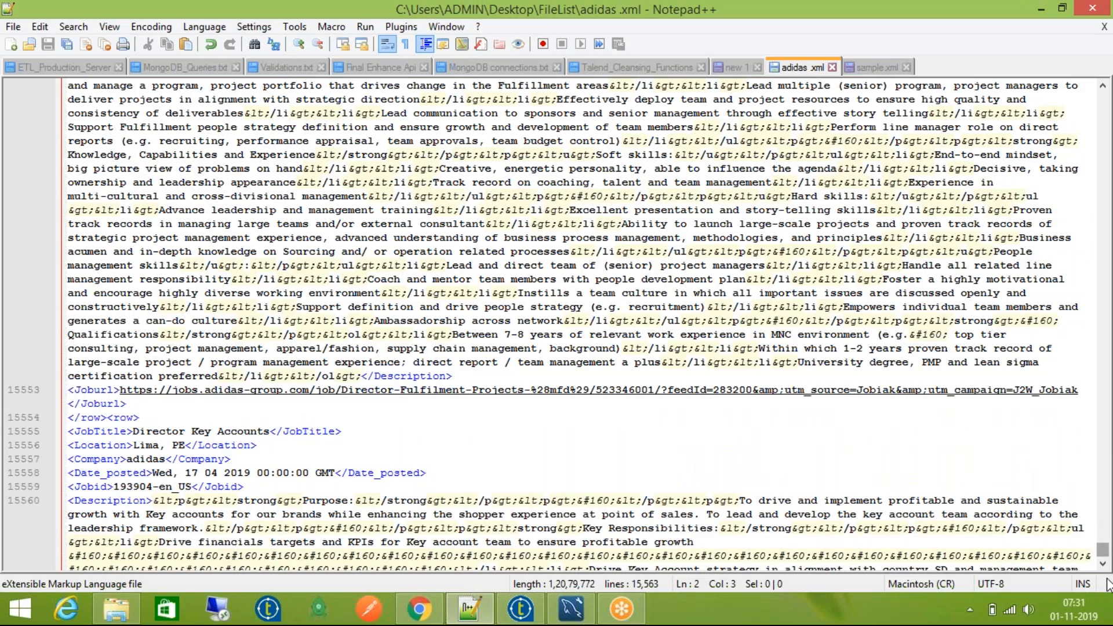
{"action": "scroll", "coordinate": [1105, 565], "scroll_direction": "up", "scroll_amount": 2}
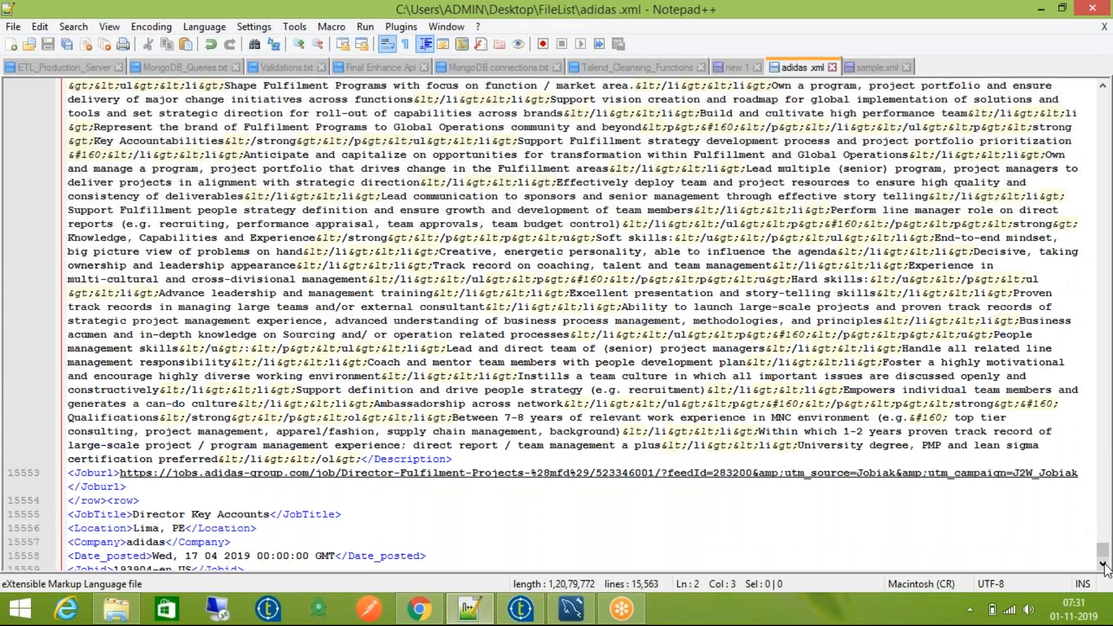
{"action": "left_click", "coordinate": [1104, 564]}
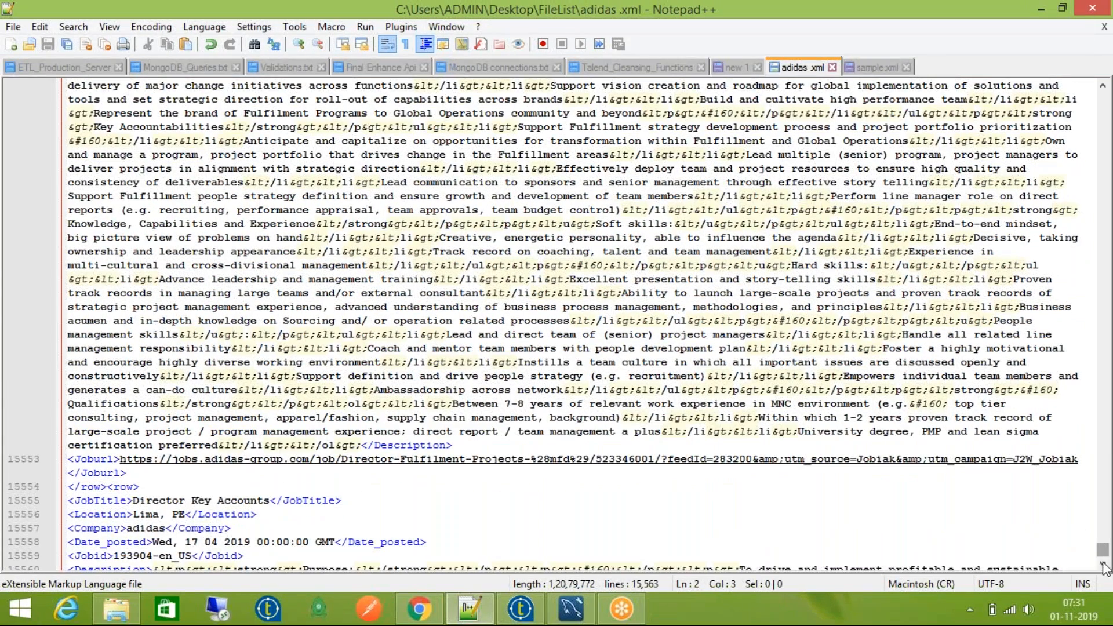
{"action": "scroll", "coordinate": [1105, 571], "scroll_direction": "up", "scroll_amount": 5}
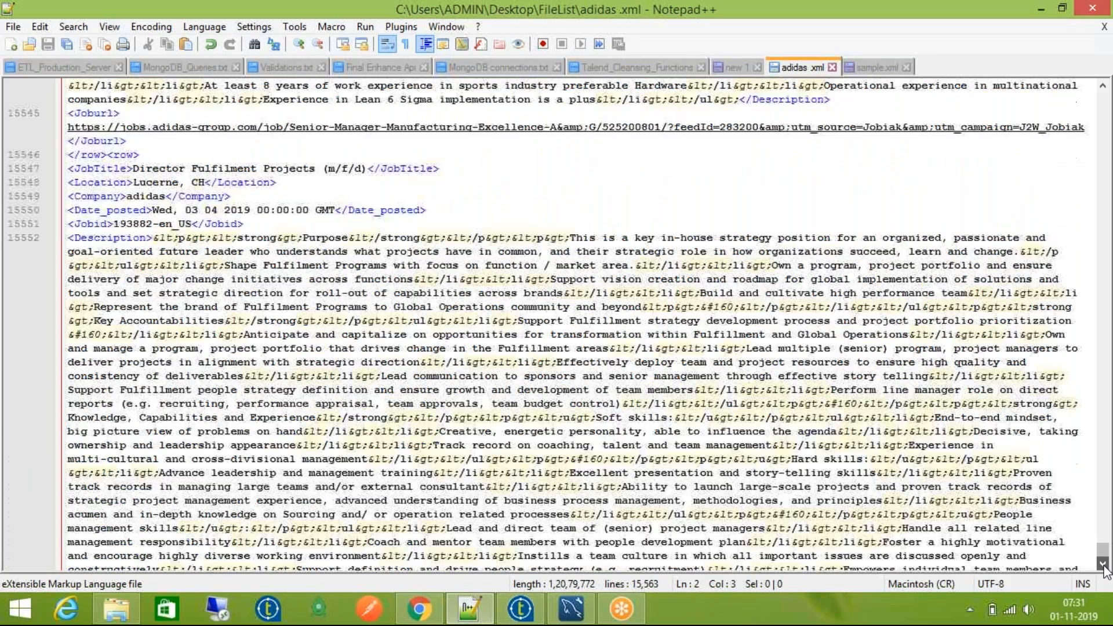
{"action": "scroll", "coordinate": [1105, 571], "scroll_direction": "down", "scroll_amount": 1}
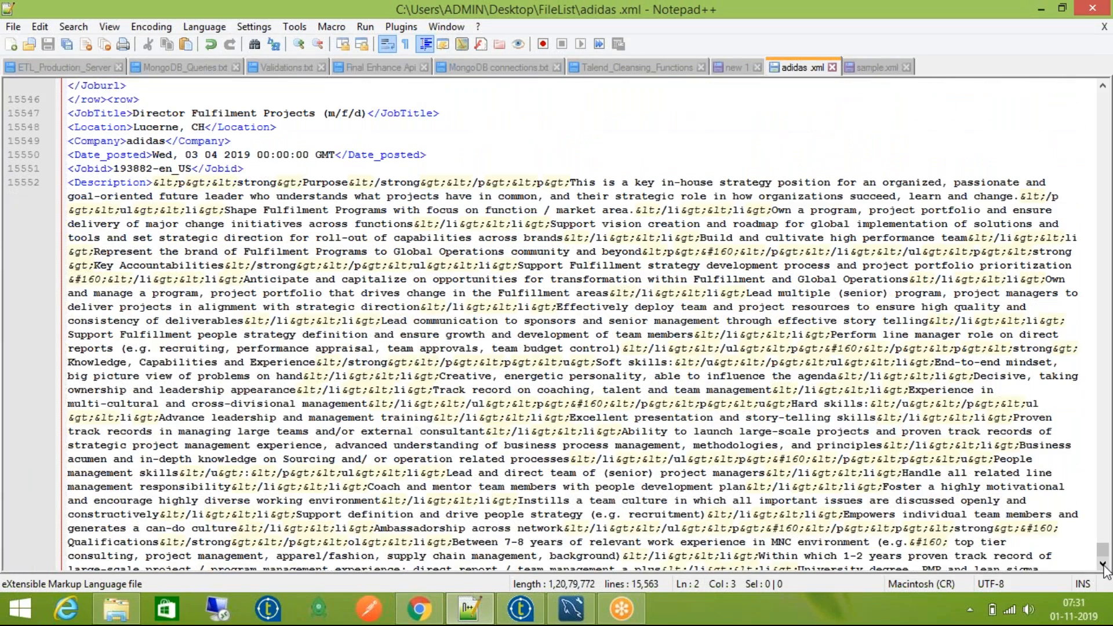
{"action": "scroll", "coordinate": [1105, 571], "scroll_direction": "down", "scroll_amount": 2}
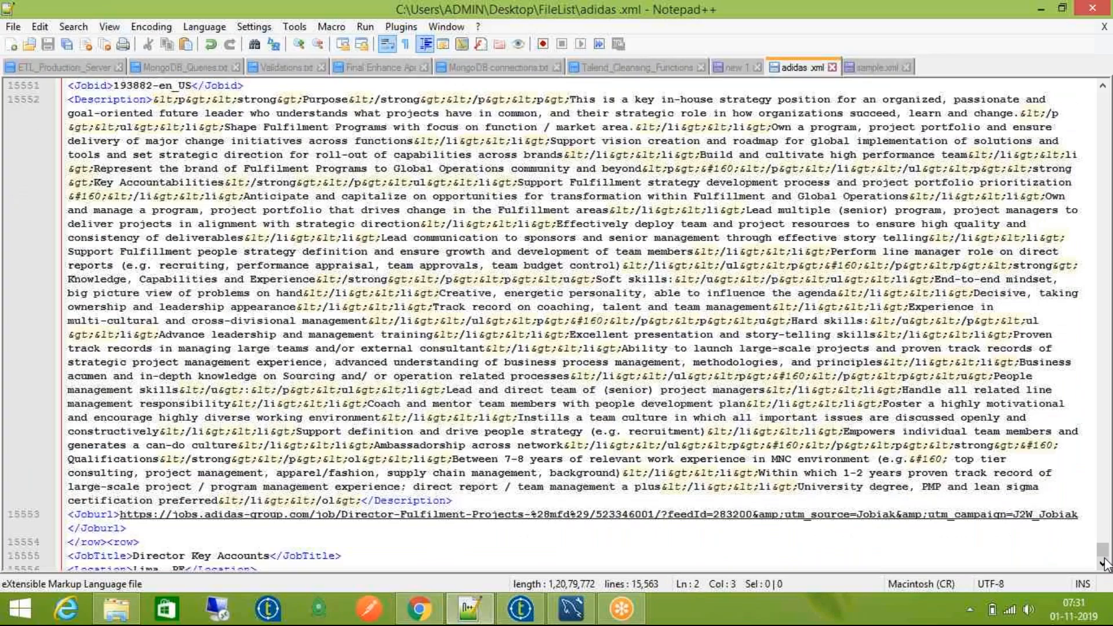
{"action": "scroll", "coordinate": [374, 571], "scroll_direction": "up", "scroll_amount": 5}
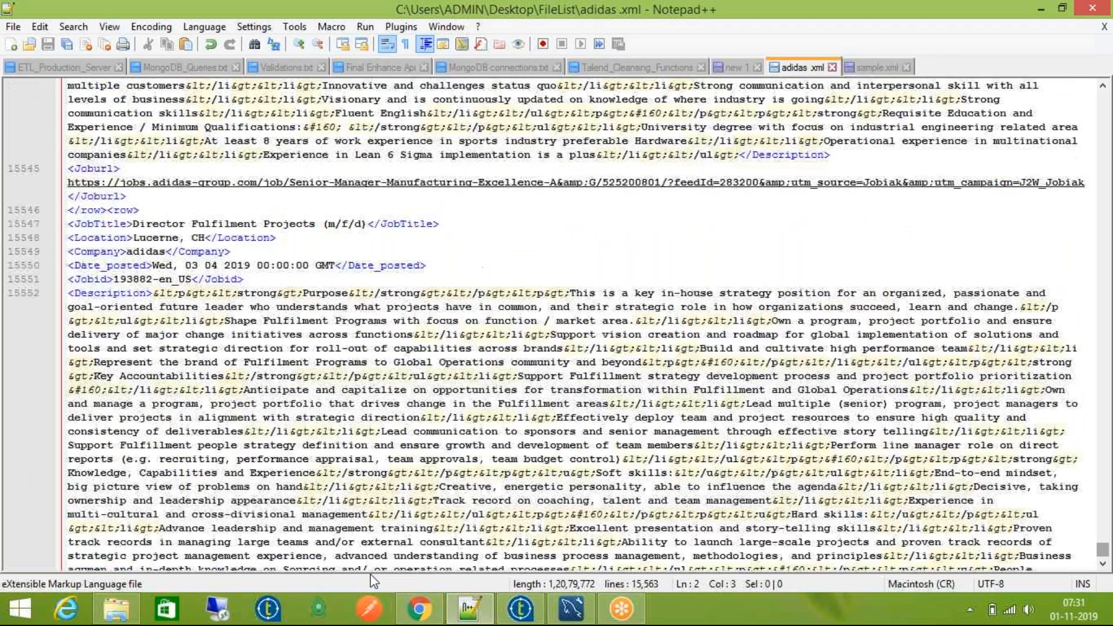
{"action": "scroll", "coordinate": [308, 541], "scroll_direction": "down", "scroll_amount": 10}
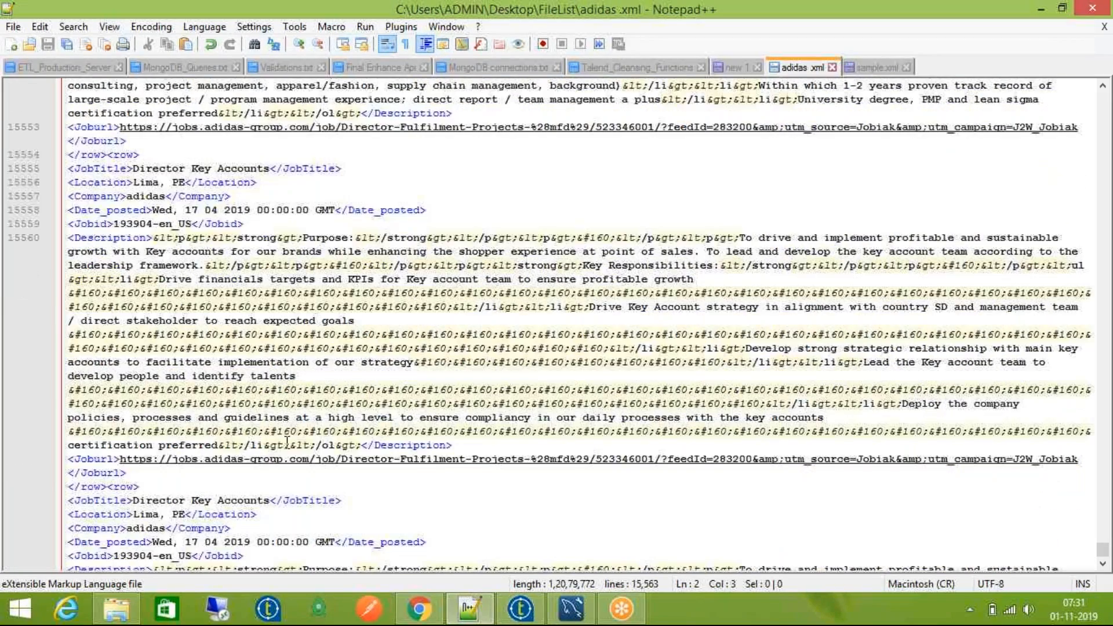
{"action": "scroll", "coordinate": [289, 443], "scroll_direction": "down", "scroll_amount": 5}
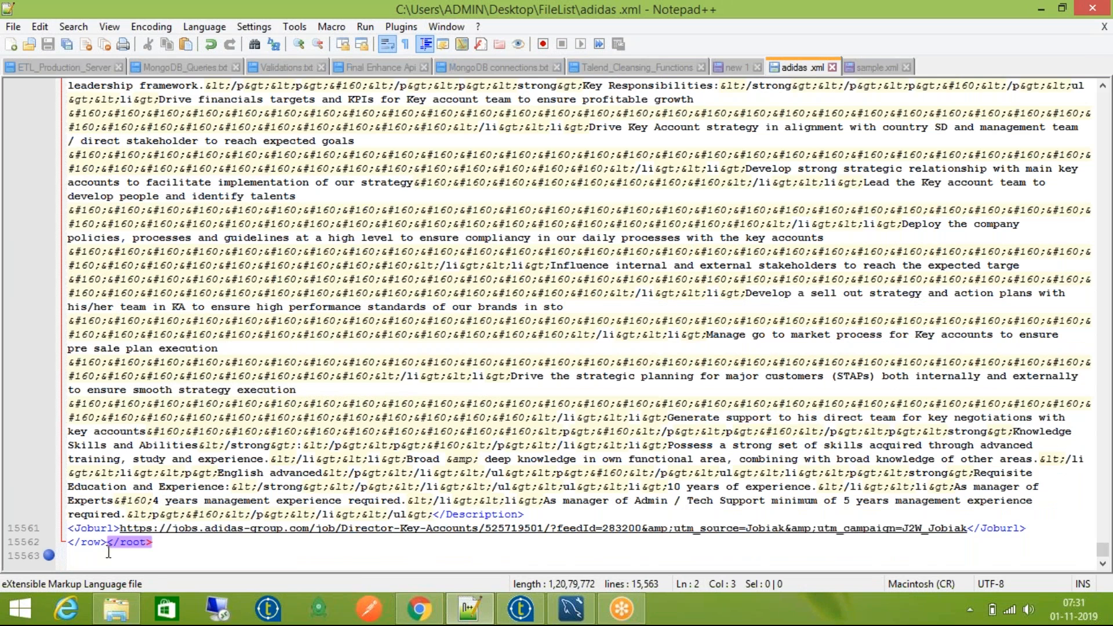
Step: Delete the empty last line after the closing root tag in adidas .xml
{"action": "left_click", "coordinate": [88, 560]}
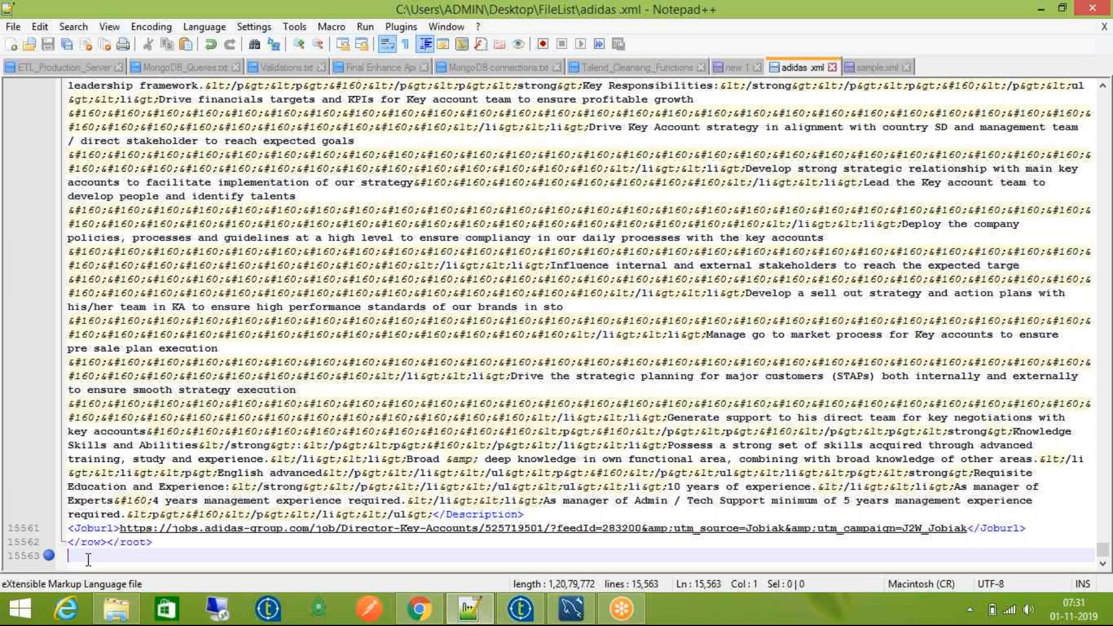
{"action": "key", "text": "BackSpace"}
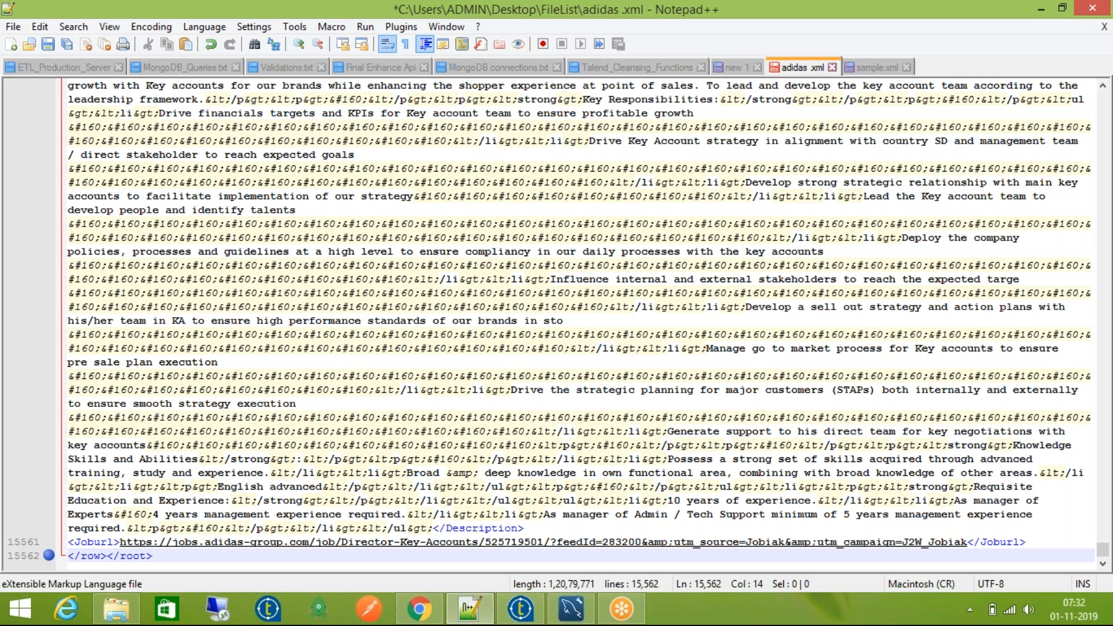
{"action": "left_click", "coordinate": [139, 557]}
{"action": "left_click", "coordinate": [120, 555]}
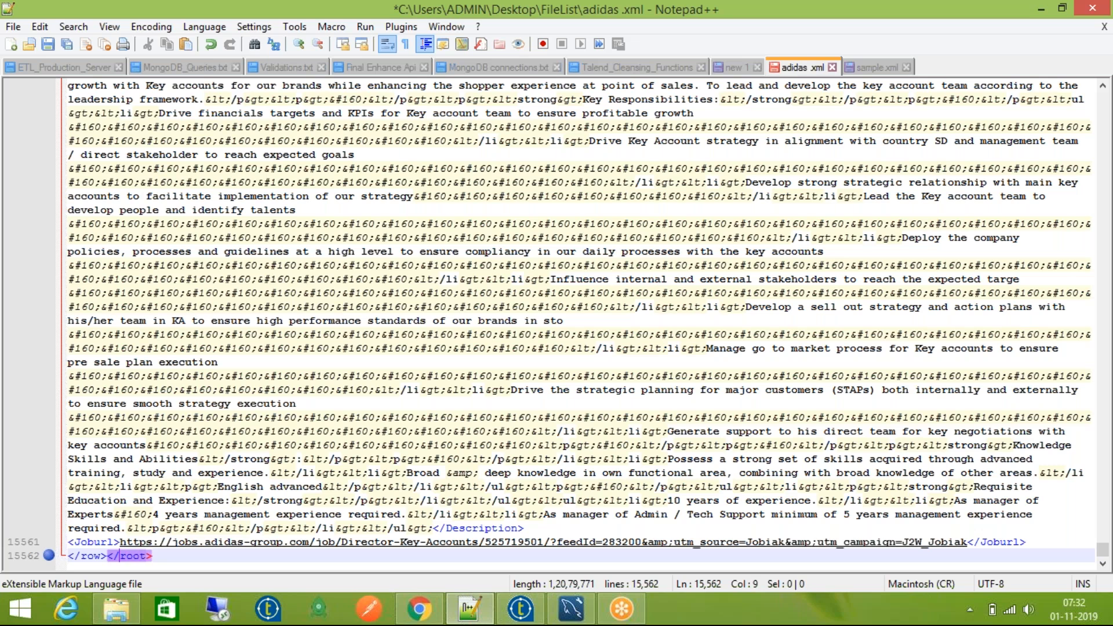
Step: Examine the closing row and root tags and the end of the last Joburl line for stray characters
{"action": "key", "text": "Left"}
{"action": "key", "text": "Left"}
{"action": "key", "text": "Left"}
{"action": "key", "text": "Left"}
{"action": "key", "text": "Left"}
{"action": "key", "text": "Left"}
{"action": "key", "text": "Left"}
{"action": "key", "text": "Left"}
{"action": "key", "text": "Left"}
{"action": "key", "text": "Left"}
{"action": "key", "text": "Left"}
{"action": "key", "text": "Left"}
{"action": "key", "text": "Left"}
{"action": "key", "text": "Left"}
{"action": "key", "text": "Left"}
{"action": "key", "text": "Left"}
{"action": "key", "text": "Left"}
{"action": "key", "text": "Left"}
{"action": "key", "text": "Left"}
{"action": "key", "text": "Left"}
{"action": "key", "text": "Right"}
{"action": "key", "text": "Right"}
{"action": "key", "text": "Right"}
{"action": "key", "text": "Right"}
{"action": "key", "text": "Right"}
{"action": "key", "text": "Right"}
{"action": "key", "text": "Right"}
{"action": "key", "text": "Right"}
{"action": "key", "text": "Right"}
{"action": "key", "text": "Right"}
{"action": "key", "text": "Right"}
{"action": "key", "text": "Right"}
{"action": "key", "text": "Right"}
{"action": "key", "text": "Right"}
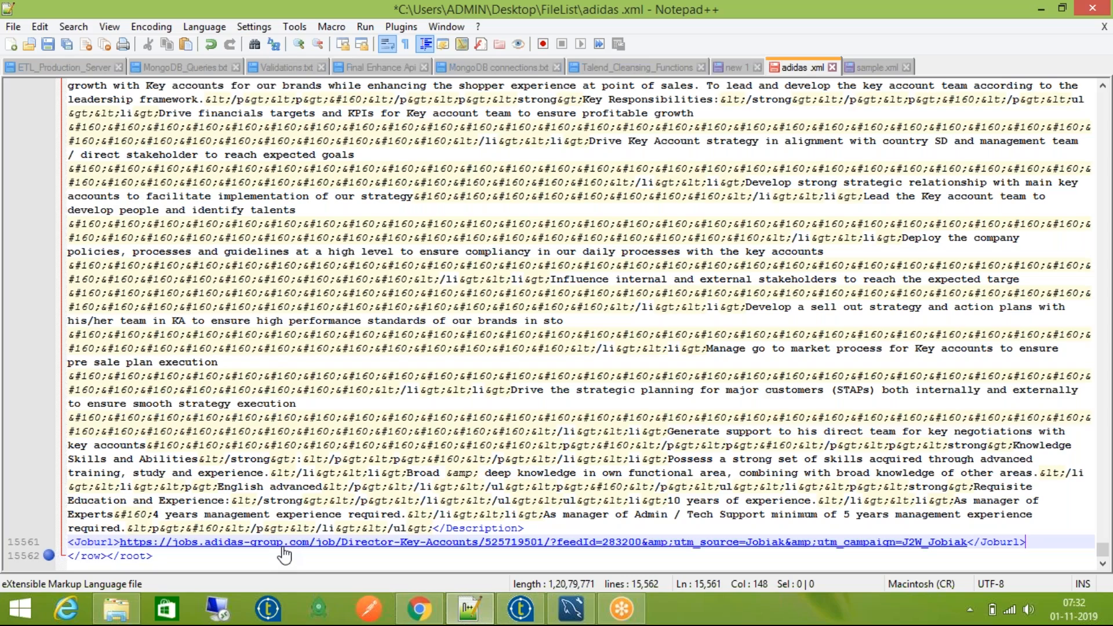
Step: Collapse the root element of adidas .xml and delete the space between the opening root and row tags
{"action": "scroll", "coordinate": [284, 555], "scroll_direction": "up", "scroll_amount": 15}
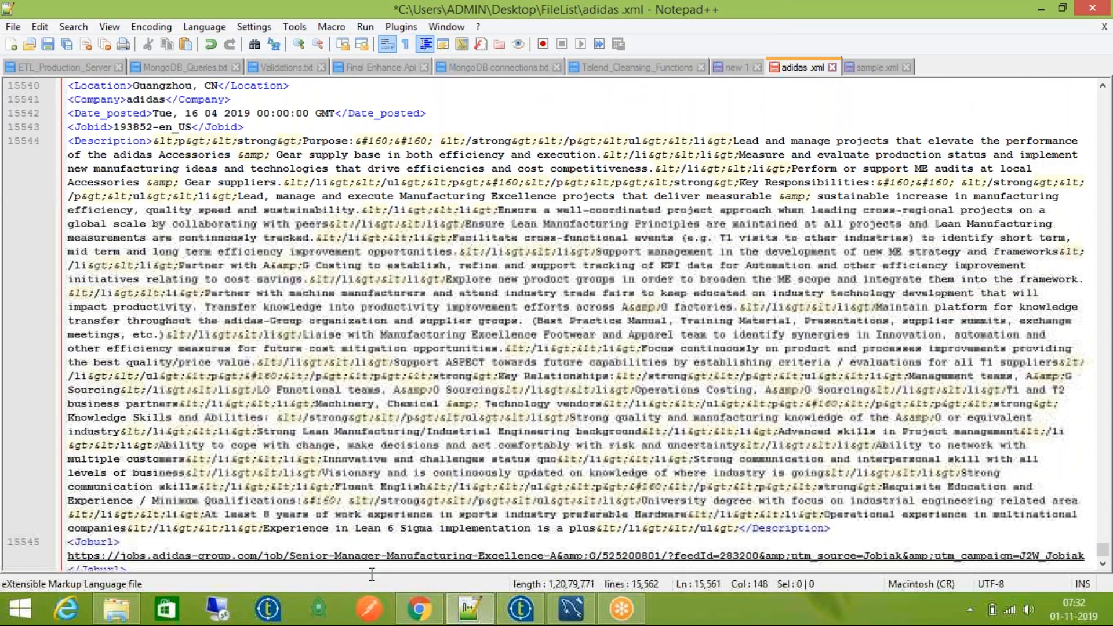
{"action": "left_click_drag", "start_coordinate": [1104, 551], "coordinate": [1104, 87]}
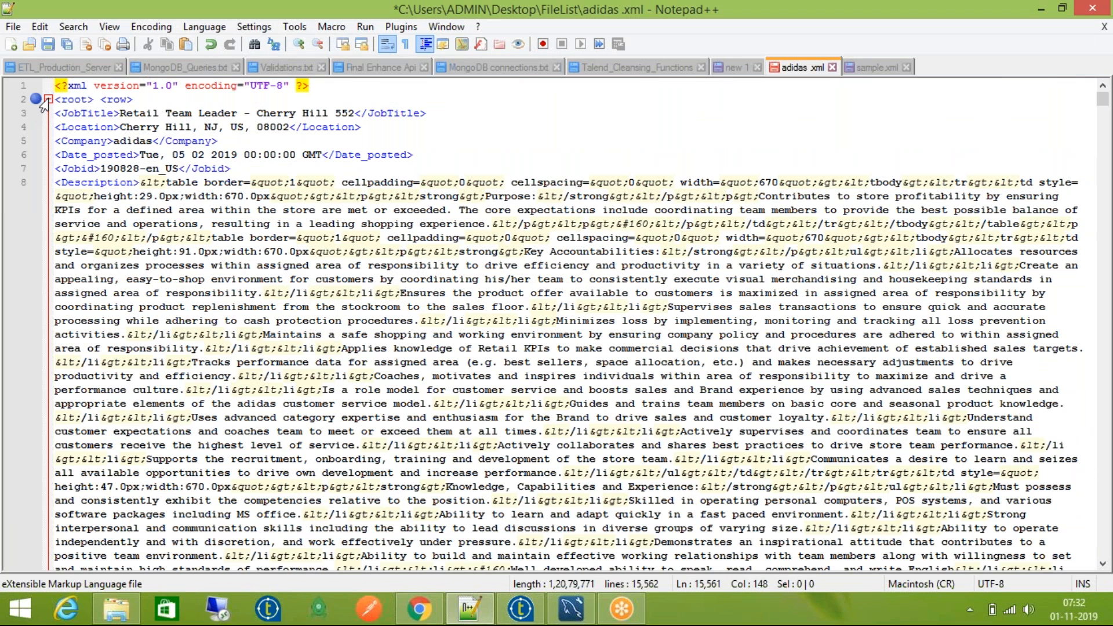
{"action": "key", "text": "alt+0"}
{"action": "left_click", "coordinate": [110, 107]}
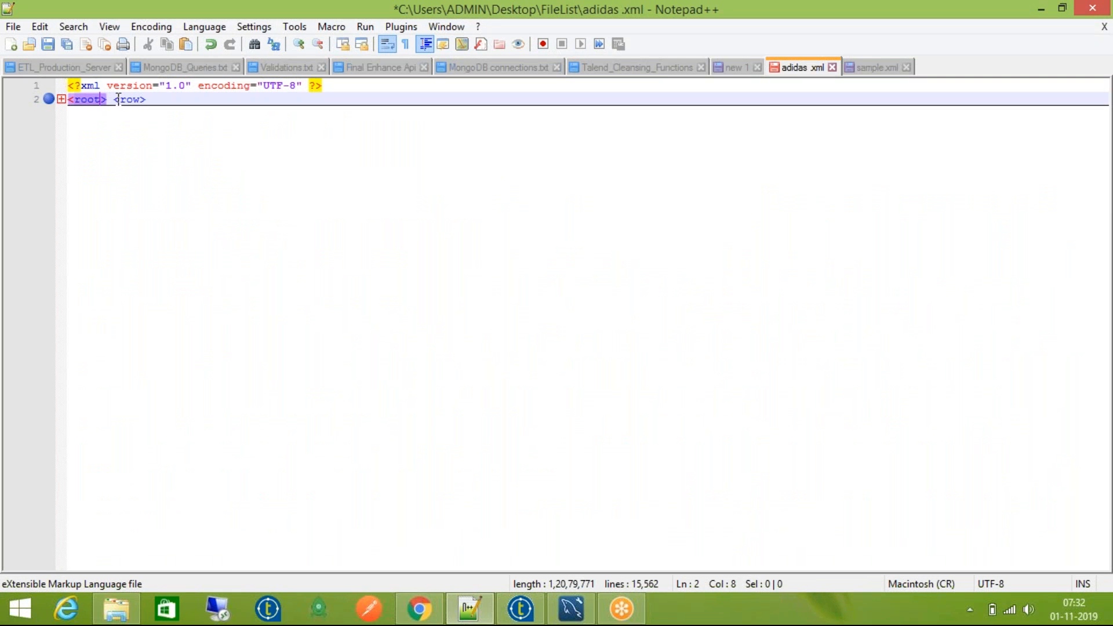
{"action": "left_click", "coordinate": [117, 102]}
{"action": "key", "text": "BackSpace"}
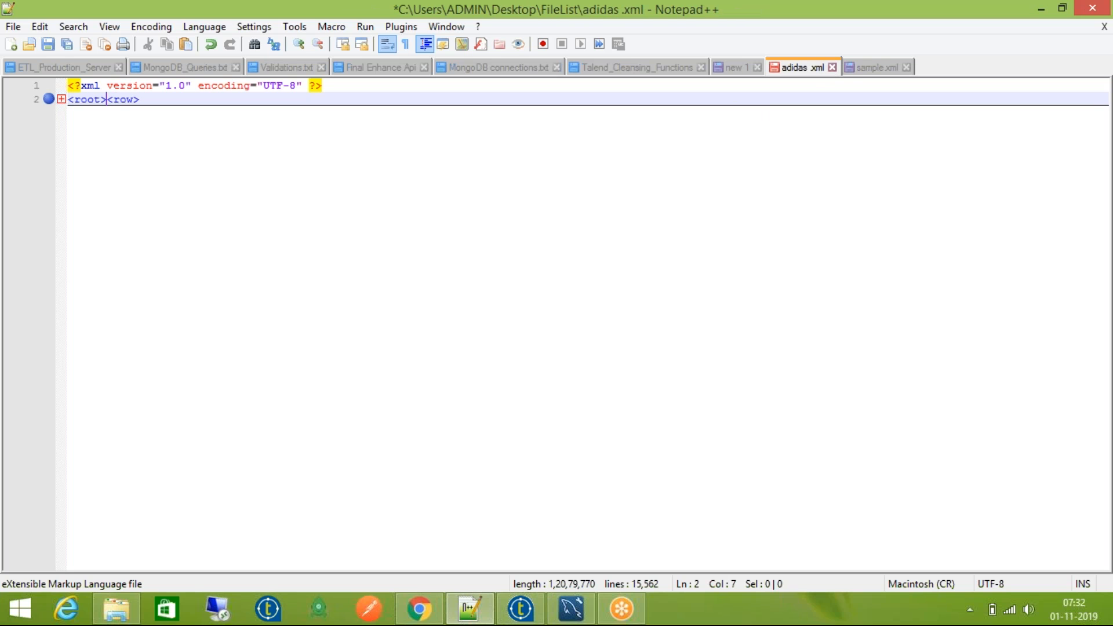
Step: Close adidas .xml without saving its changes and switch back to Talend's New Xml File wizard
{"action": "left_click", "coordinate": [833, 67]}
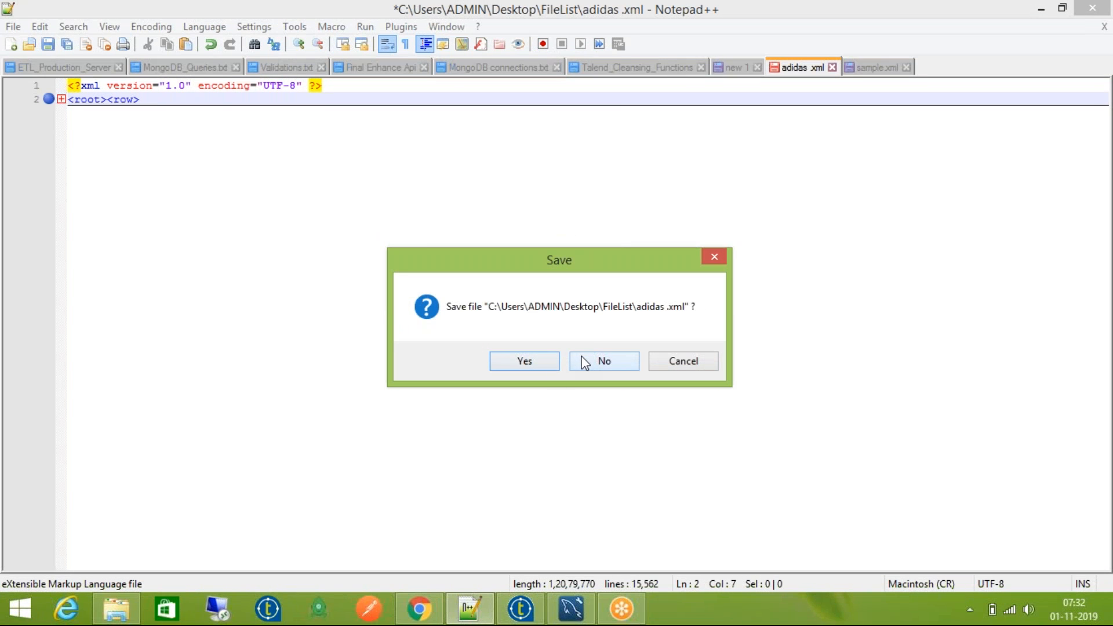
{"action": "left_click", "coordinate": [584, 363]}
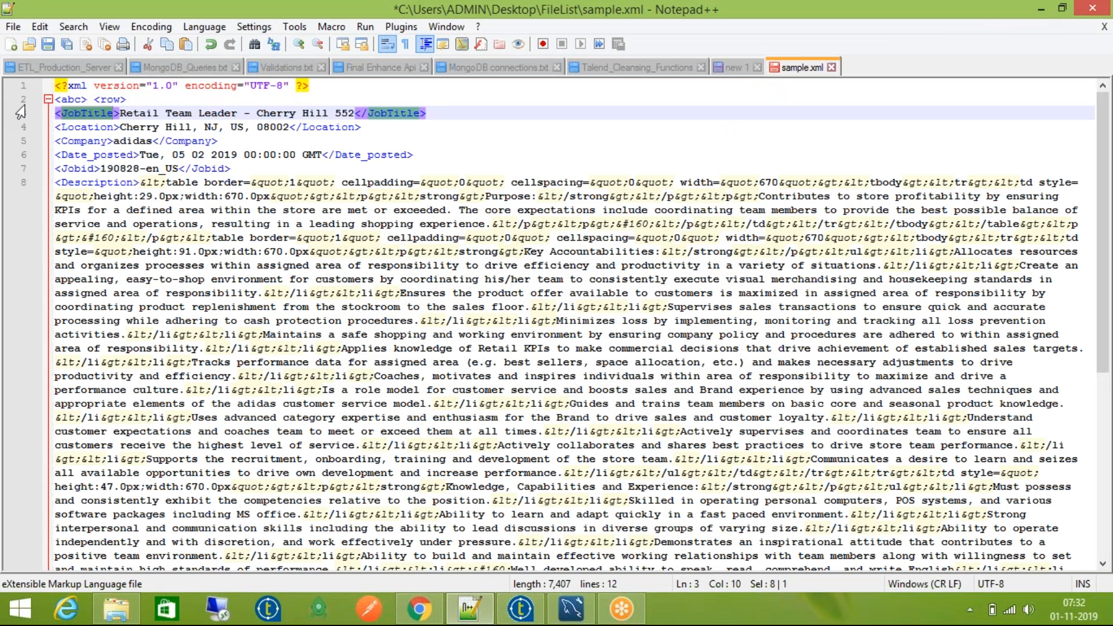
{"action": "left_click", "coordinate": [48, 99]}
{"action": "left_click", "coordinate": [48, 100]}
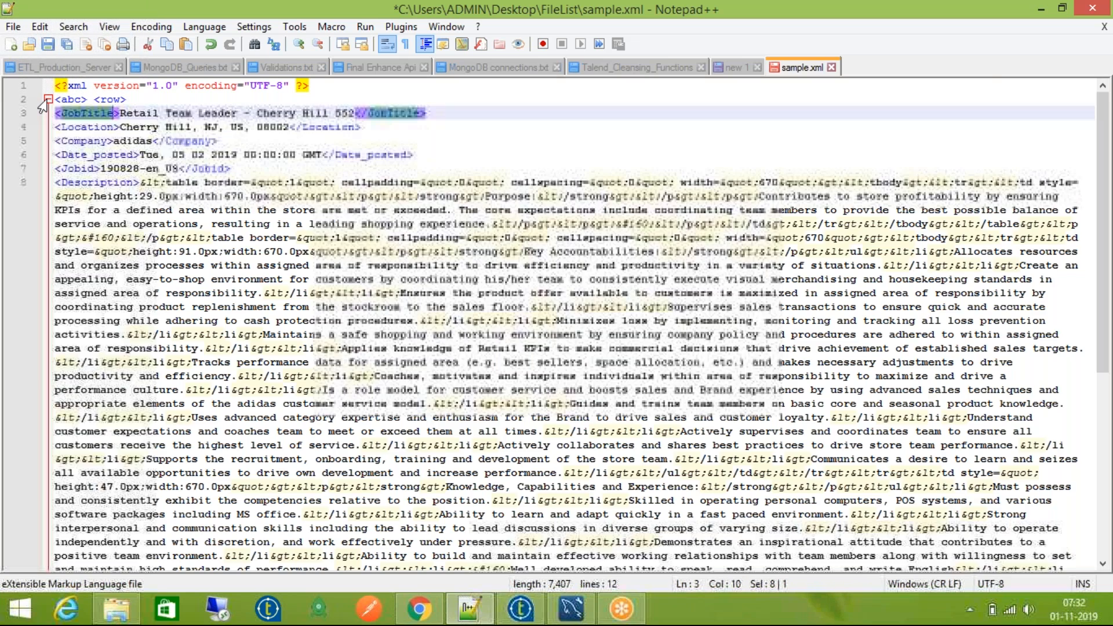
{"action": "left_click", "coordinate": [1041, 11]}
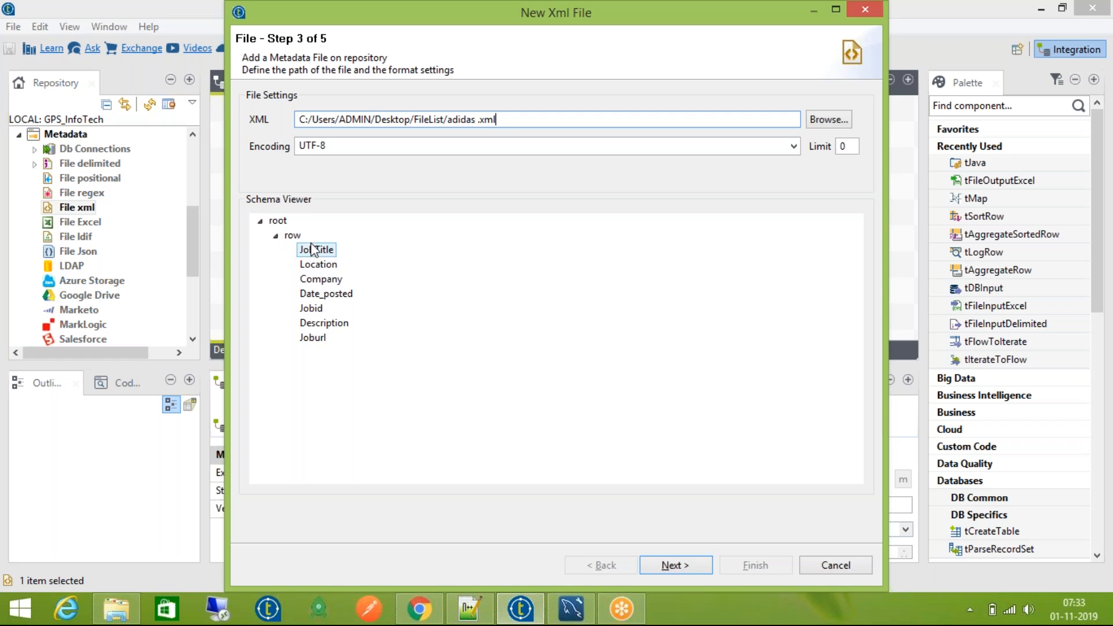
Step: Check the fields under row in the schema viewer and advance the wizard to step 4
{"action": "left_click", "coordinate": [322, 279]}
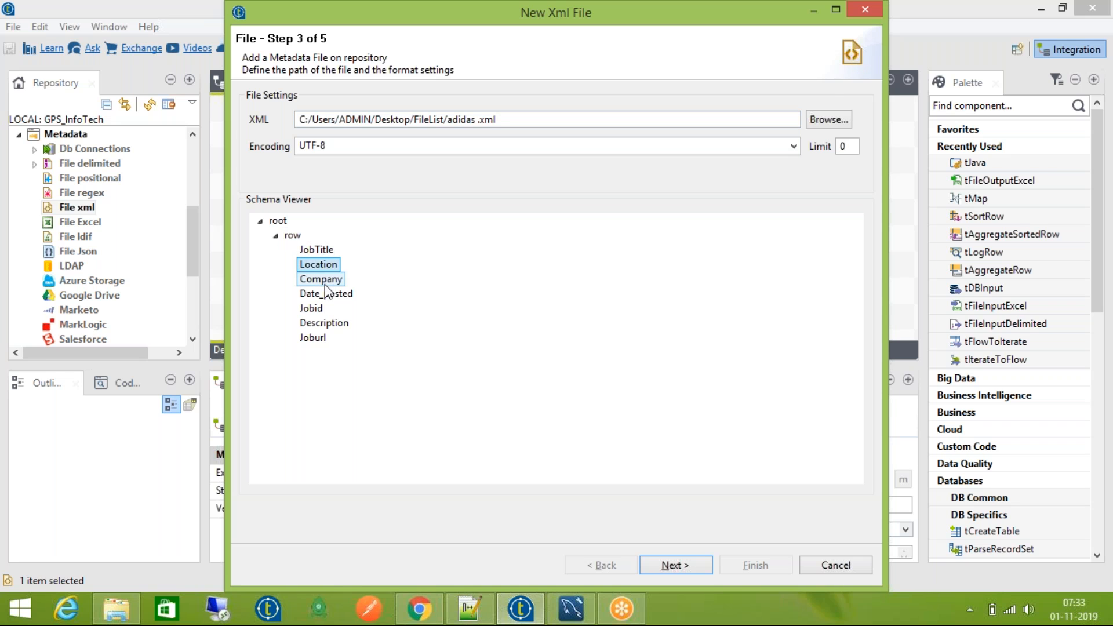
{"action": "left_click", "coordinate": [330, 323]}
{"action": "left_click", "coordinate": [318, 338]}
{"action": "left_click", "coordinate": [317, 309]}
{"action": "left_click", "coordinate": [317, 293]}
{"action": "left_click", "coordinate": [316, 253]}
{"action": "left_click", "coordinate": [319, 264]}
{"action": "left_click", "coordinate": [679, 566]}
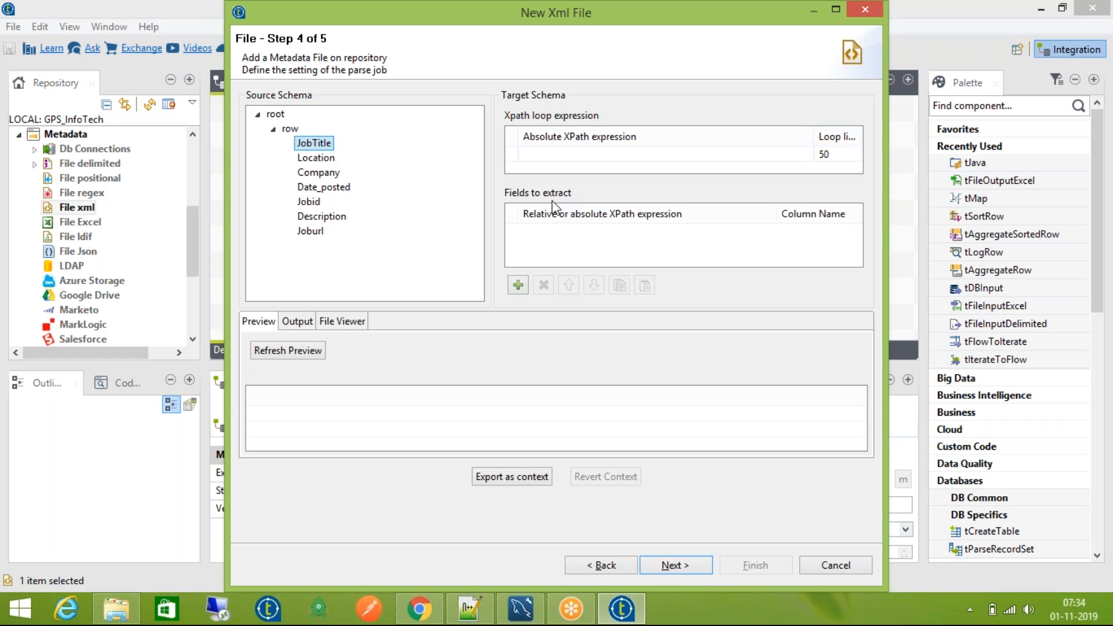
Step: Map the row element from the source schema as the XPath loop expression /root/row
{"action": "left_click", "coordinate": [285, 130]}
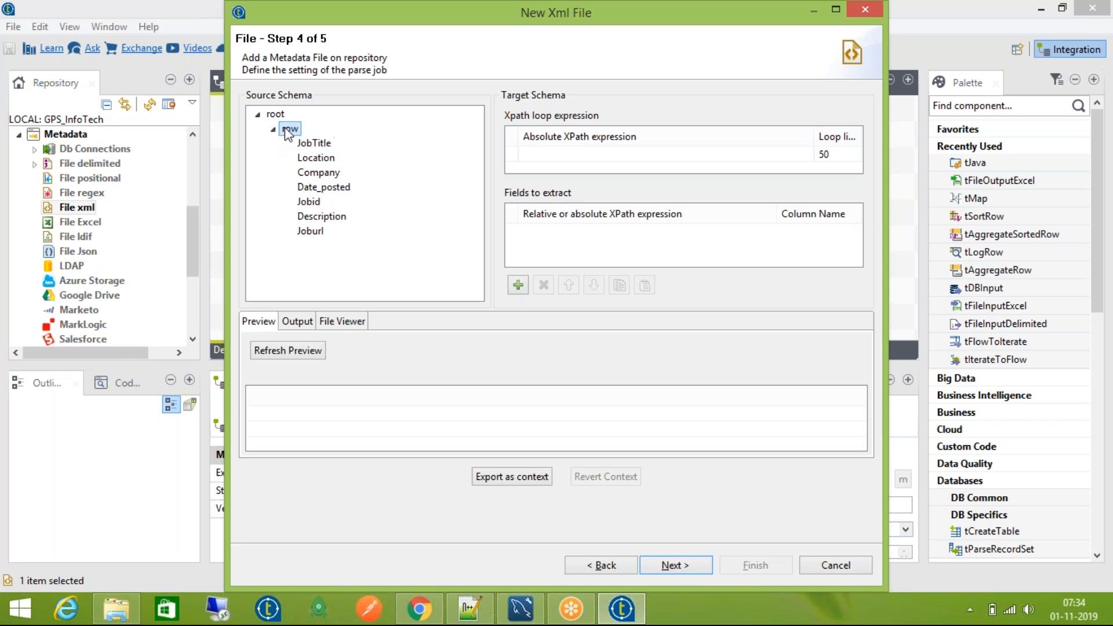
{"action": "left_click", "coordinate": [273, 116]}
{"action": "left_click", "coordinate": [288, 130]}
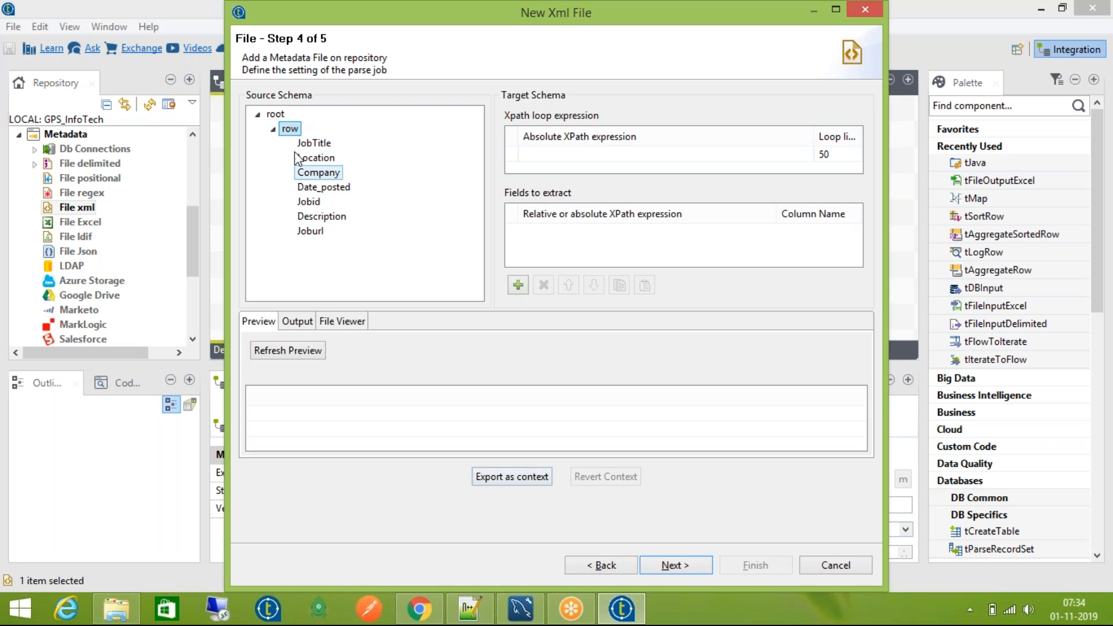
{"action": "left_click_drag", "start_coordinate": [290, 129], "coordinate": [609, 157]}
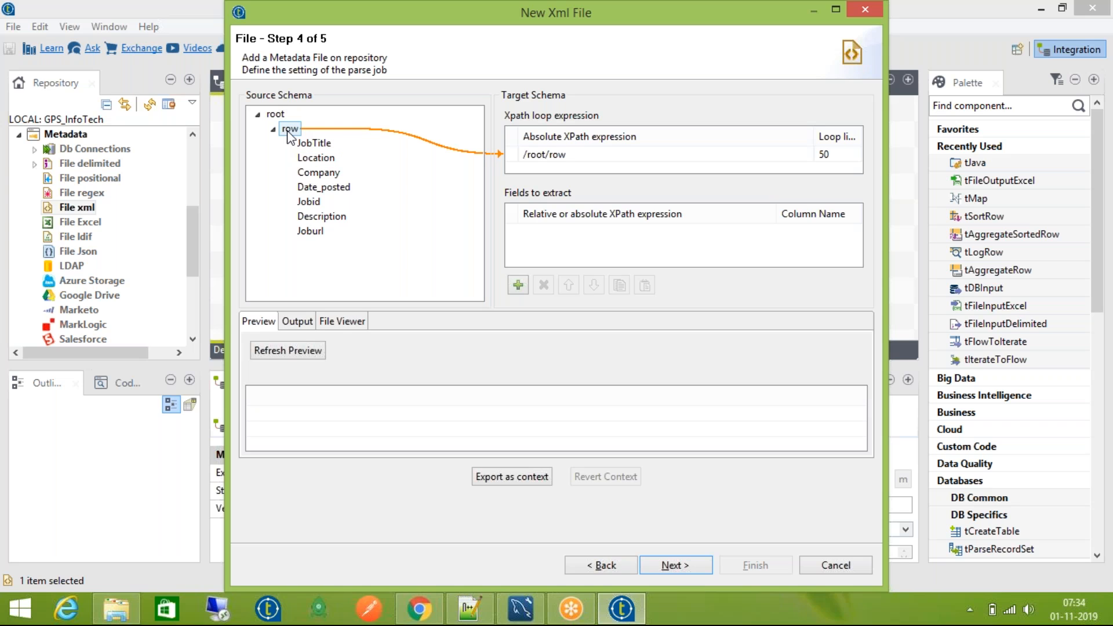
{"action": "left_click", "coordinate": [565, 154]}
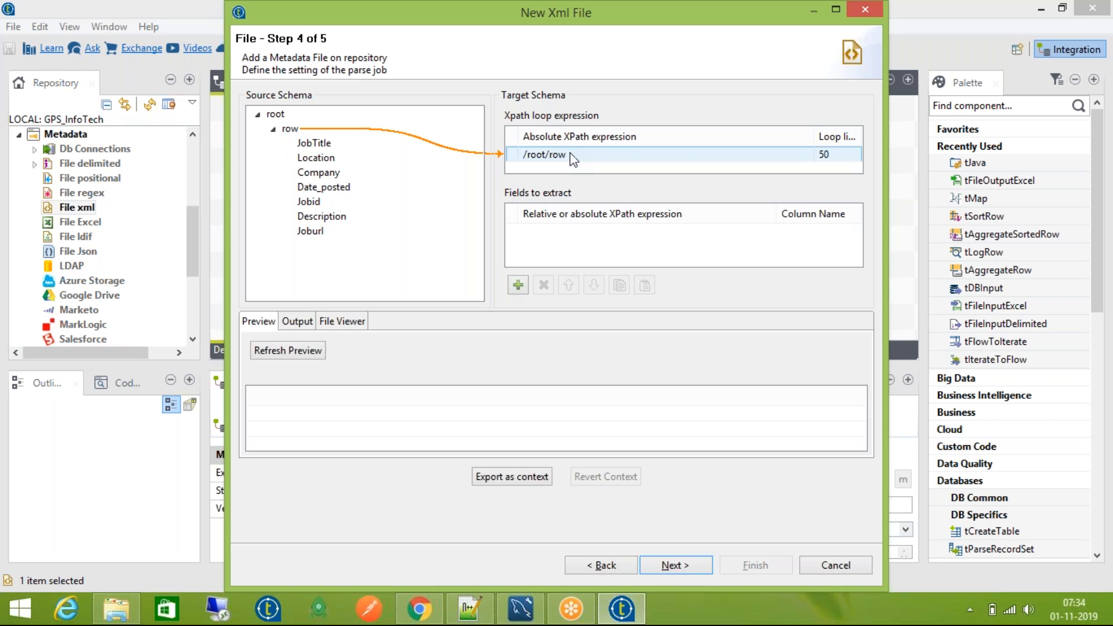
{"action": "left_click", "coordinate": [569, 154]}
{"action": "left_click", "coordinate": [292, 129]}
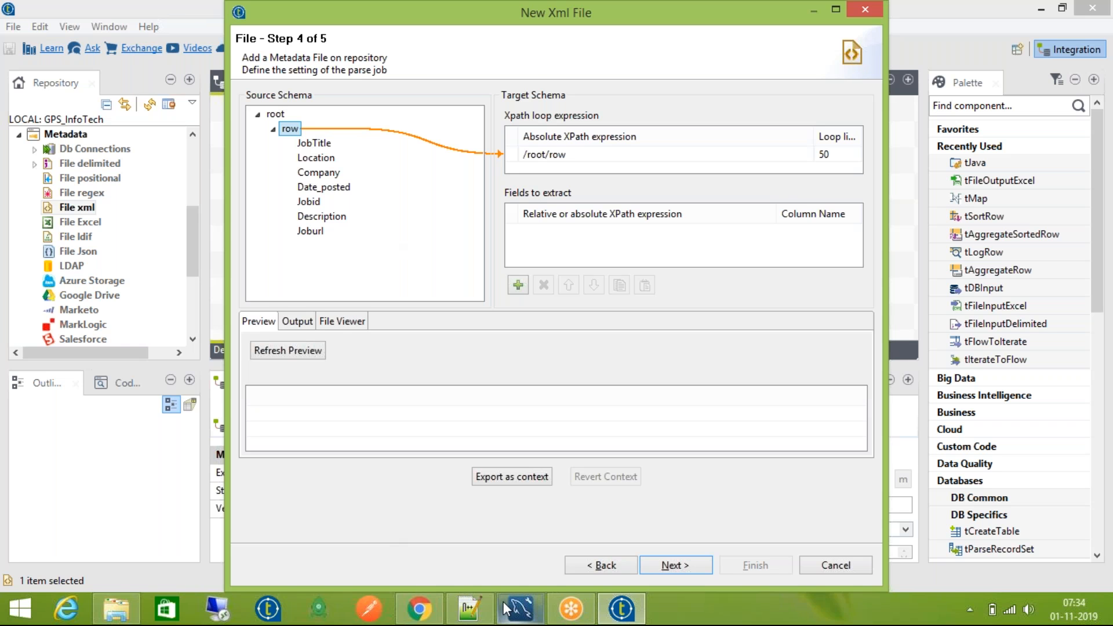
Step: Switch to sample.xml in Notepad++ and rename the opening abc tag to root
{"action": "left_click", "coordinate": [479, 613]}
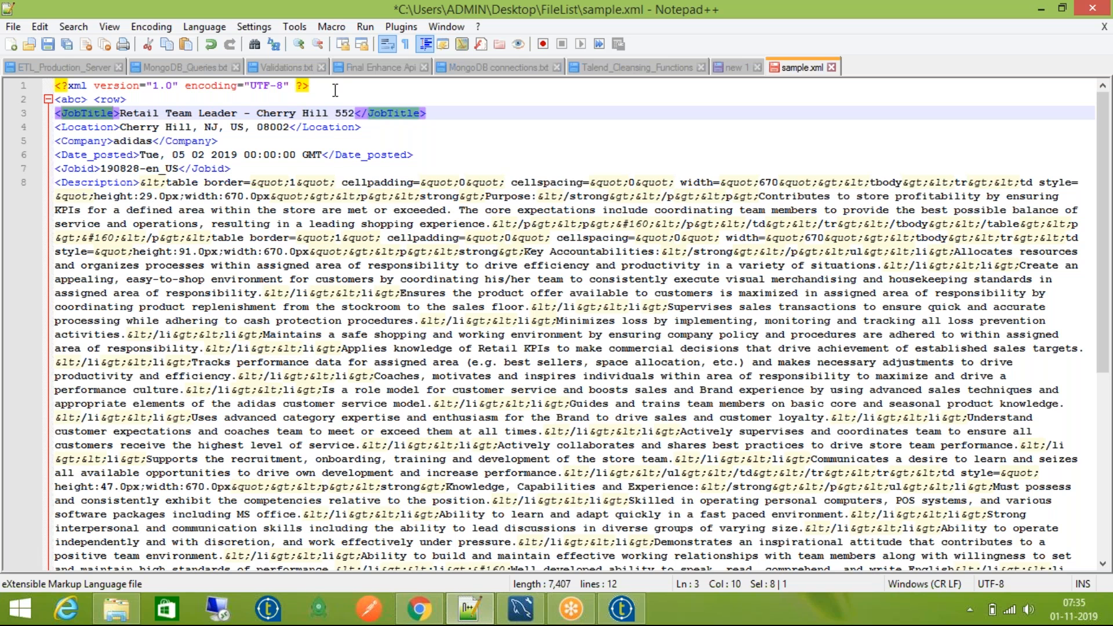
{"action": "left_click", "coordinate": [69, 100]}
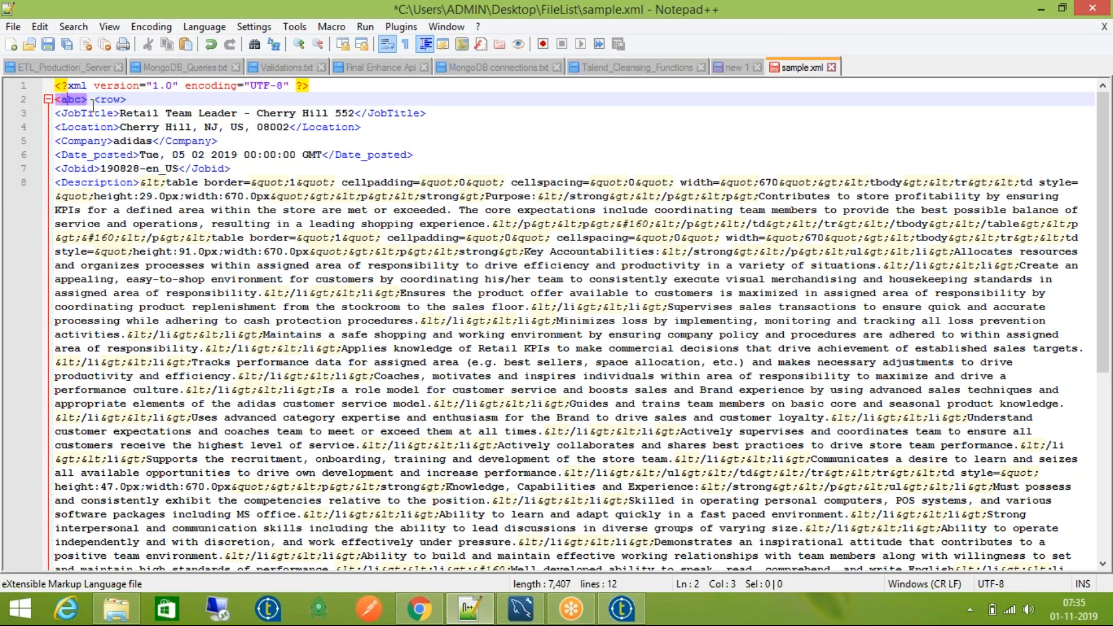
{"action": "key", "text": "Right"}
{"action": "key", "text": "Right"}
{"action": "key", "text": "ctrl+shift+Left"}
{"action": "type", "text": "rot"}
{"action": "key", "text": "BackSpace"}
{"action": "type", "text": "ot"}
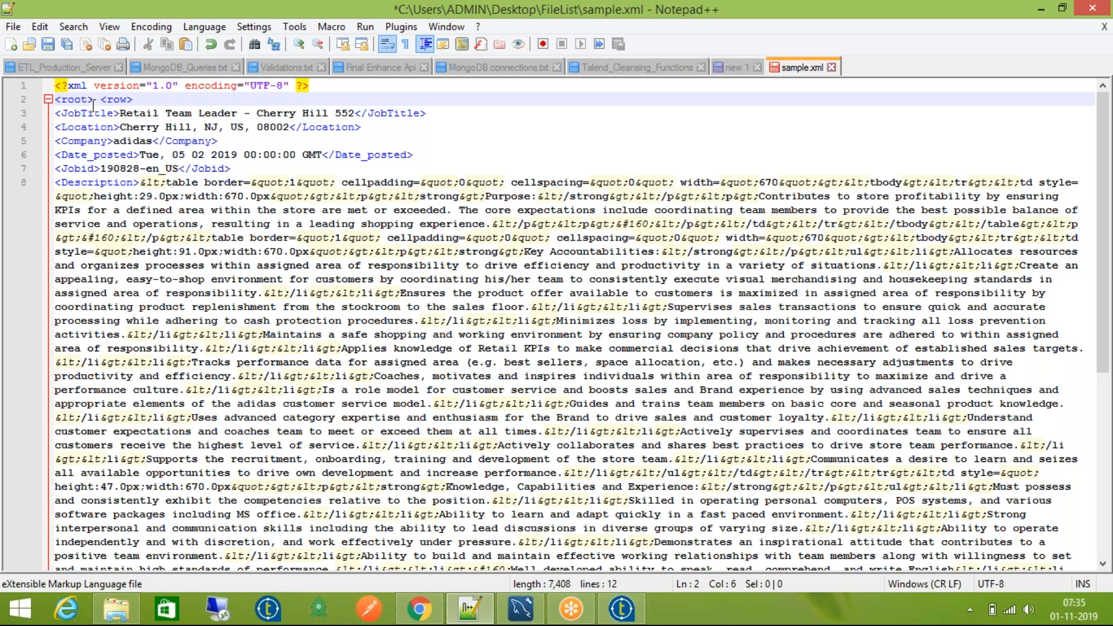
Step: Rename the closing abc tag at the end of sample.xml to root
{"action": "mouse_move", "coordinate": [1106, 157]}
{"action": "left_mouse_down"}
{"action": "mouse_move", "coordinate": [1106, 197]}
{"action": "mouse_move", "coordinate": [1106, 157]}
{"action": "left_mouse_up"}
{"action": "scroll", "coordinate": [242, 490], "scroll_direction": "down", "scroll_amount": 5}
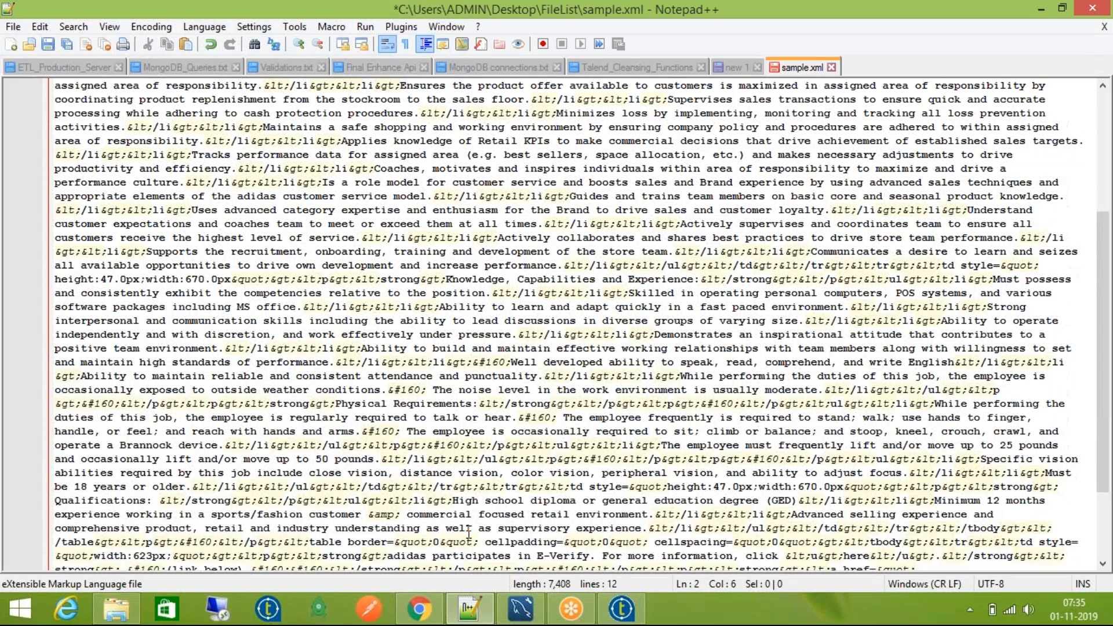
{"action": "scroll", "coordinate": [241, 490], "scroll_direction": "down", "scroll_amount": 3}
{"action": "double_click", "coordinate": [78, 542]}
{"action": "type", "text": "ro"}
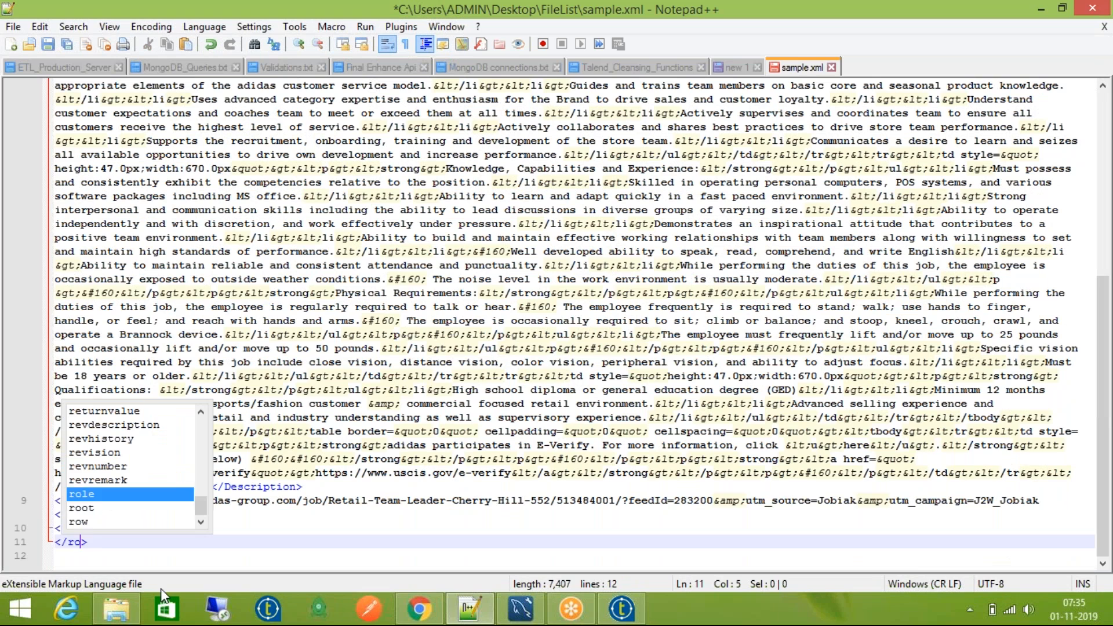
{"action": "type", "text": "ot"}
{"action": "key", "text": "Escape"}
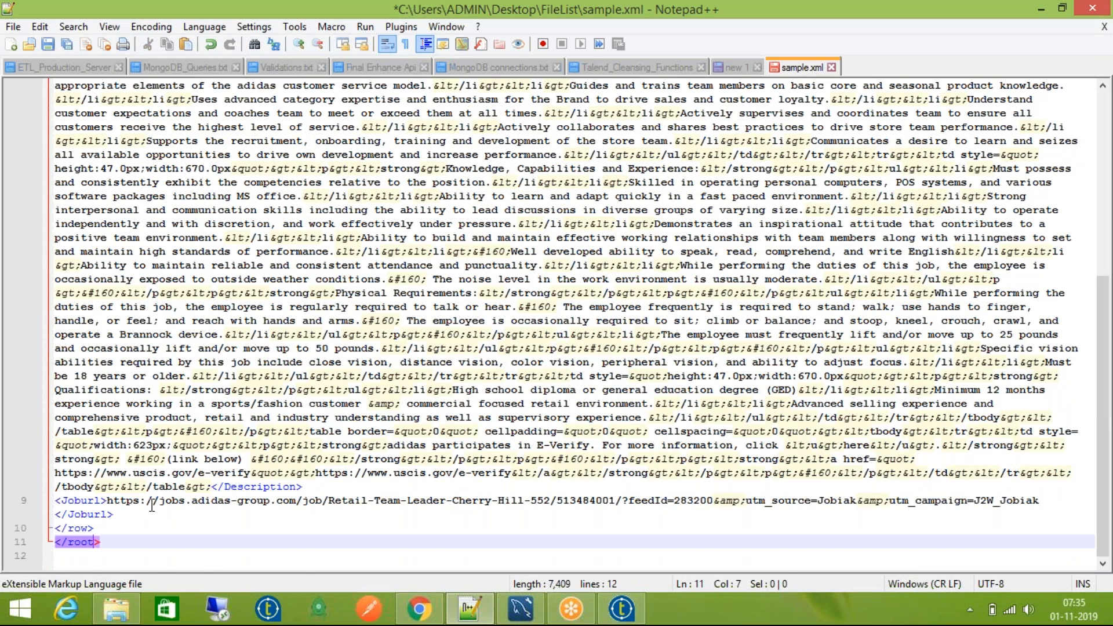
Step: Examine the opening and closing row tags nested inside root in sample.xml
{"action": "scroll", "coordinate": [152, 506], "scroll_direction": "up", "scroll_amount": 2}
{"action": "scroll", "coordinate": [152, 506], "scroll_direction": "up", "scroll_amount": 6}
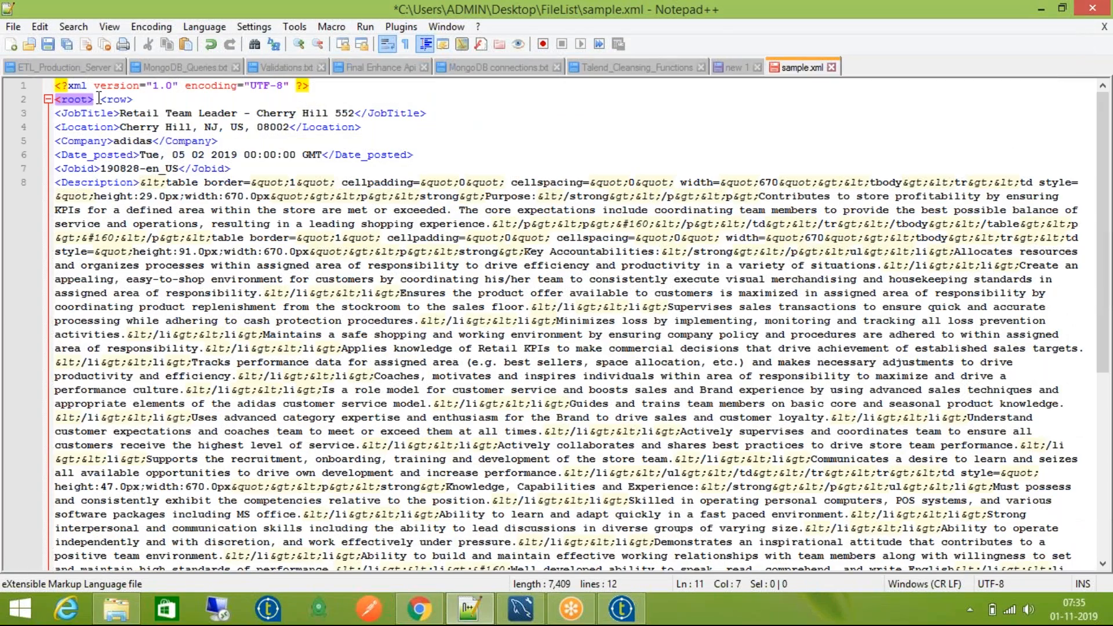
{"action": "left_click", "coordinate": [99, 99]}
{"action": "double_click", "coordinate": [116, 100]}
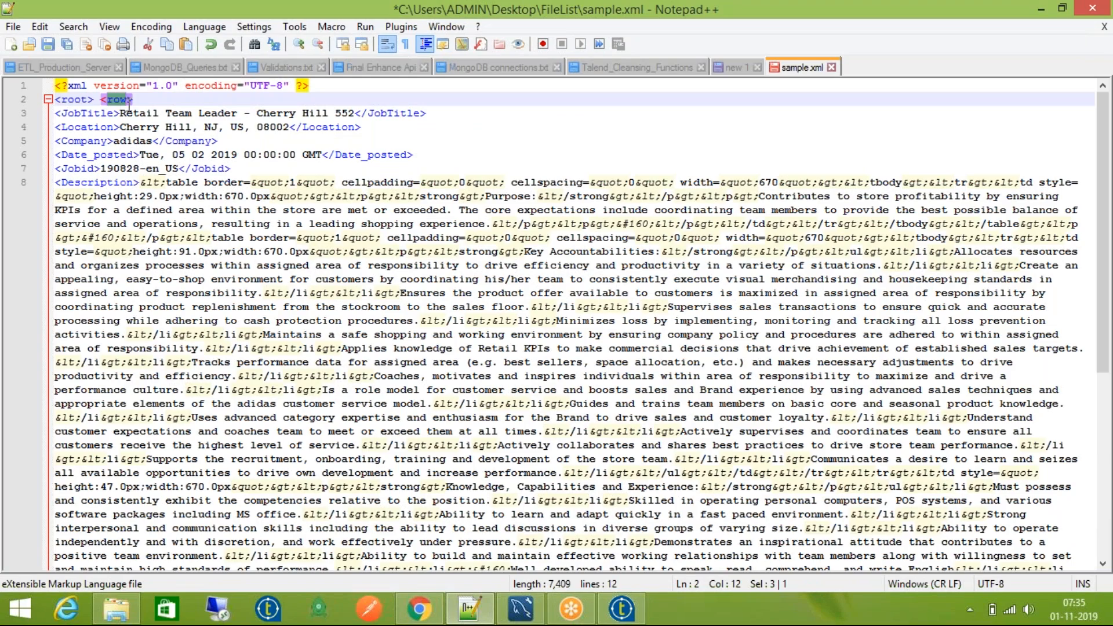
{"action": "scroll", "coordinate": [115, 111], "scroll_direction": "down", "scroll_amount": 1}
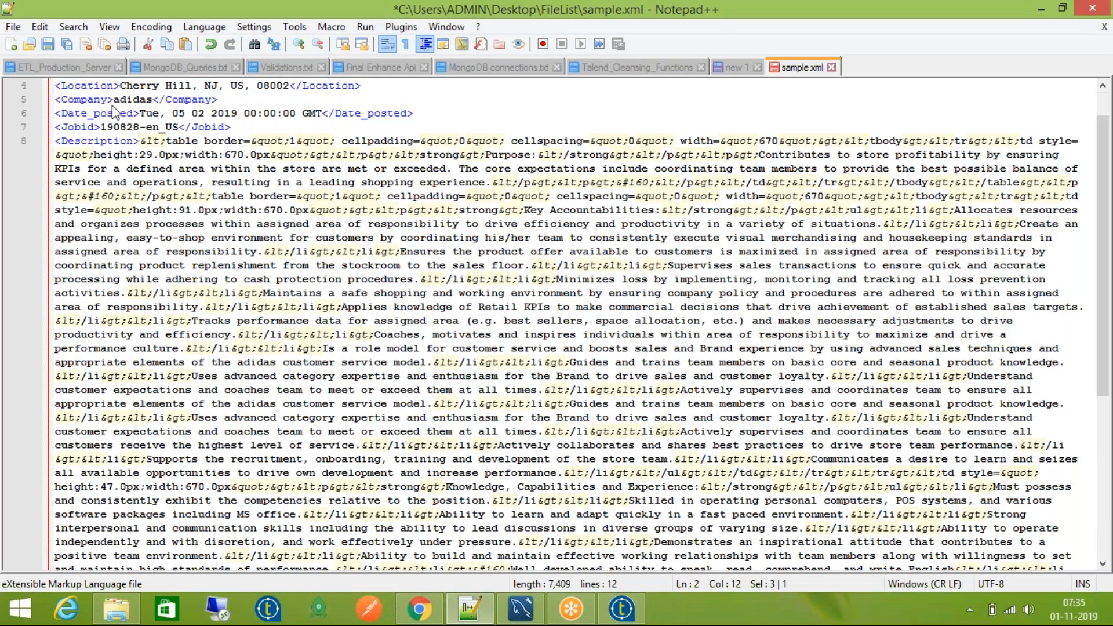
{"action": "scroll", "coordinate": [114, 111], "scroll_direction": "down", "scroll_amount": 8}
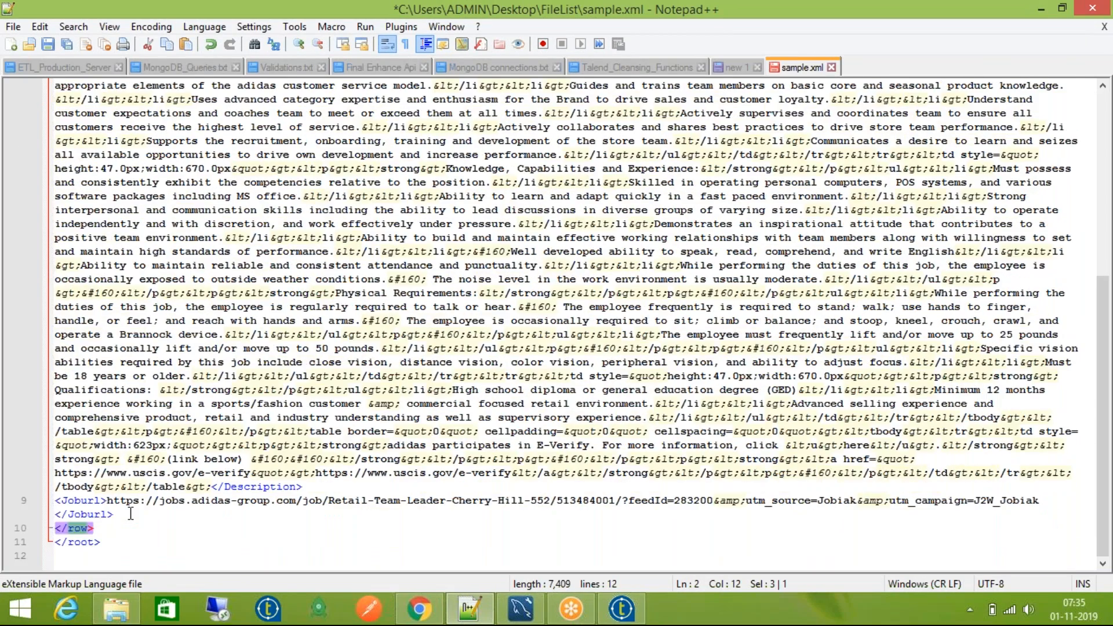
{"action": "left_click", "coordinate": [91, 528]}
{"action": "key", "text": "Left"}
{"action": "key", "text": "Left"}
{"action": "key", "text": "Left"}
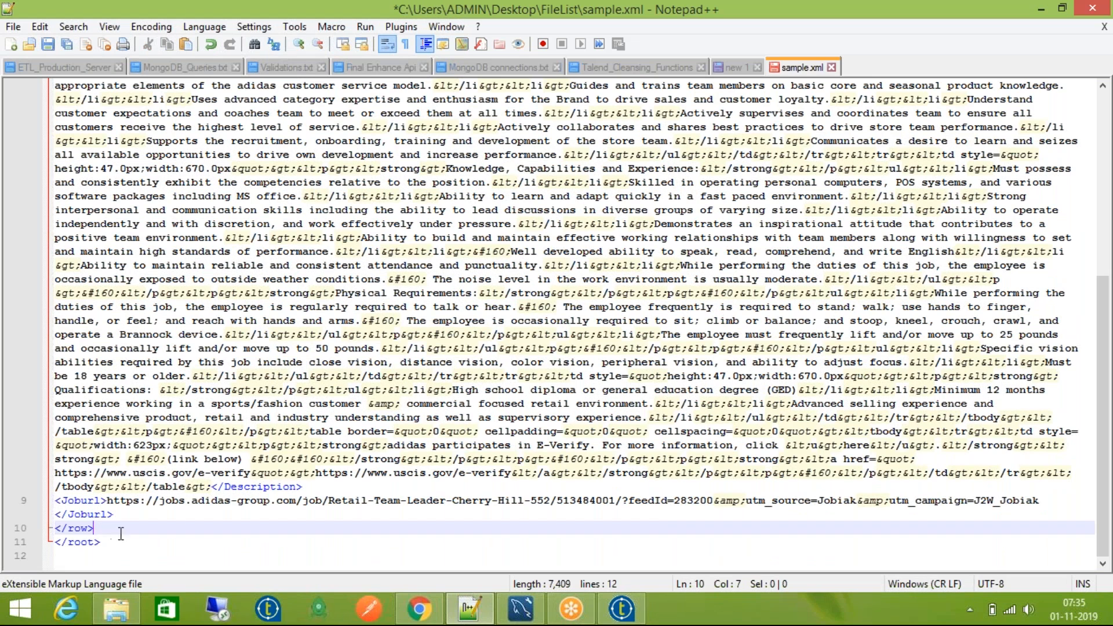
{"action": "double_click", "coordinate": [81, 527]}
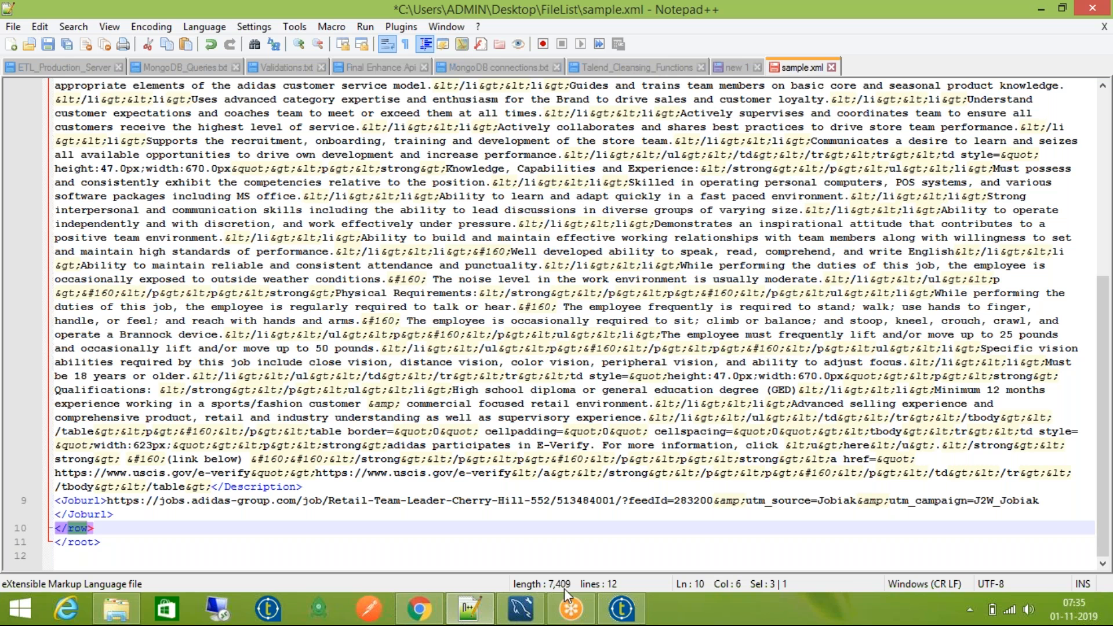
Step: Switch back to the Talend wizard and map all row elements from JobTitle to Joburl into the fields to extract
{"action": "mouse_move", "coordinate": [524, 606]}
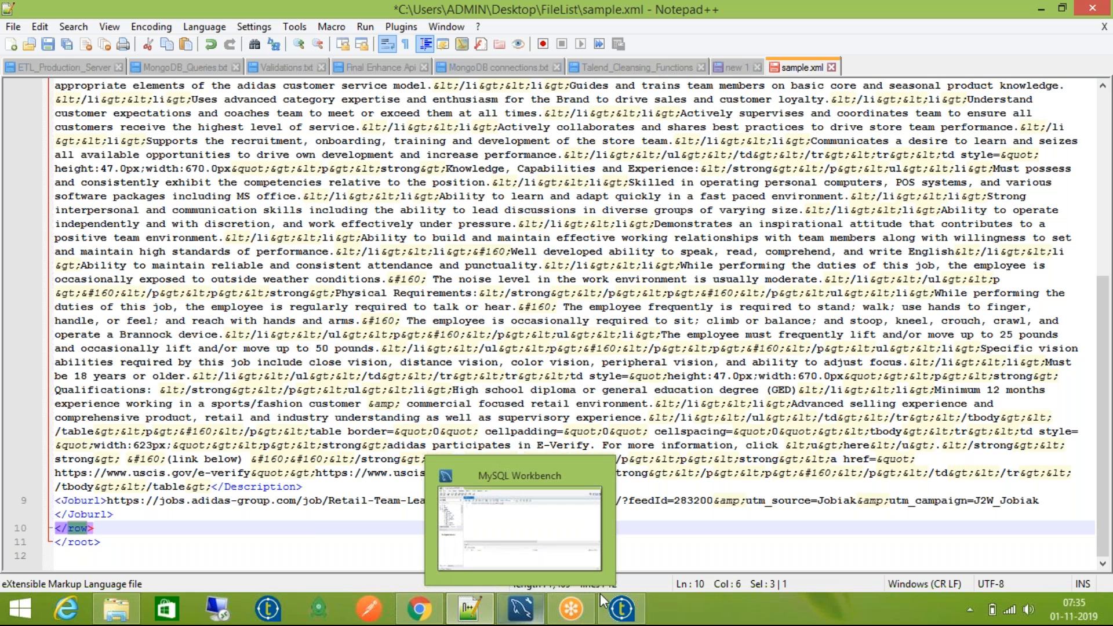
{"action": "left_click", "coordinate": [622, 608]}
{"action": "left_click", "coordinate": [574, 154]}
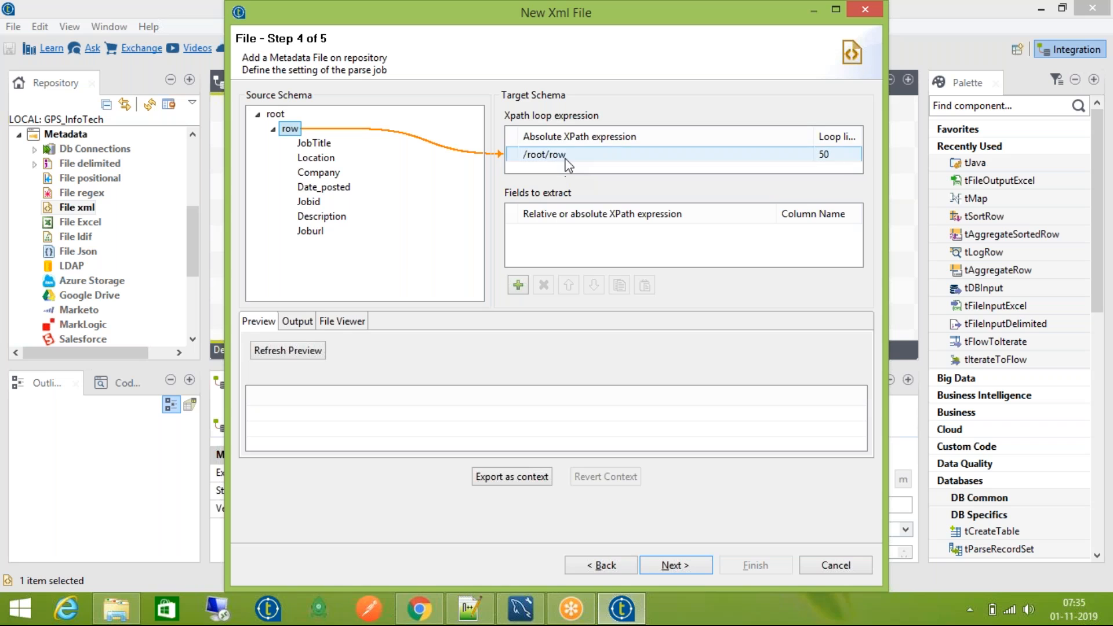
{"action": "left_click", "coordinate": [577, 155]}
{"action": "left_click", "coordinate": [625, 155]}
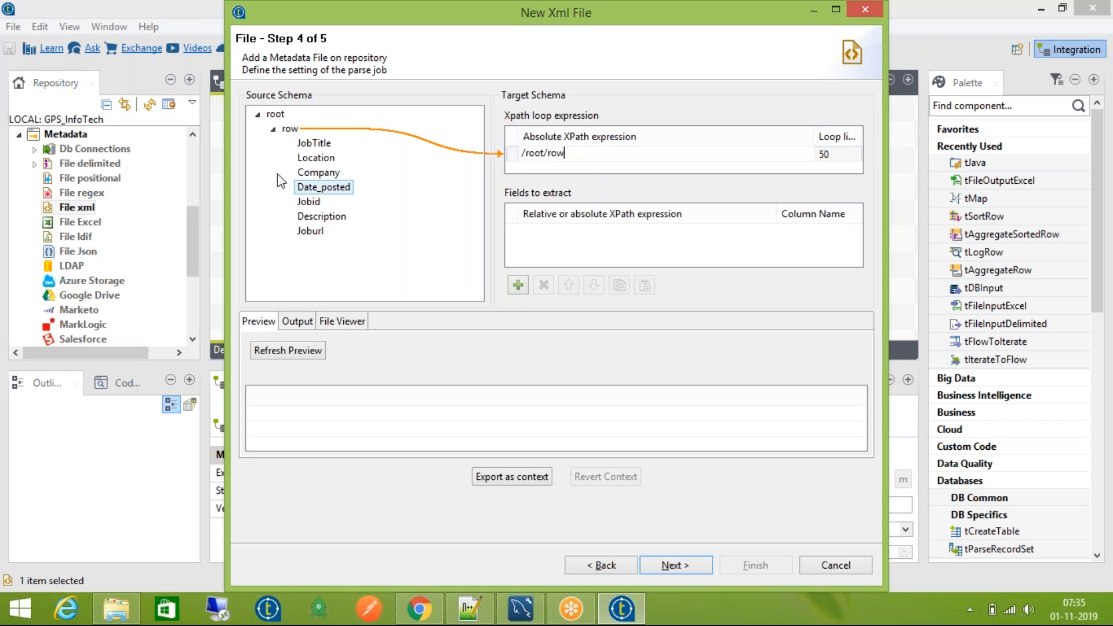
{"action": "left_click", "coordinate": [318, 142]}
{"action": "left_click", "coordinate": [325, 231], "text": "ctrl"}
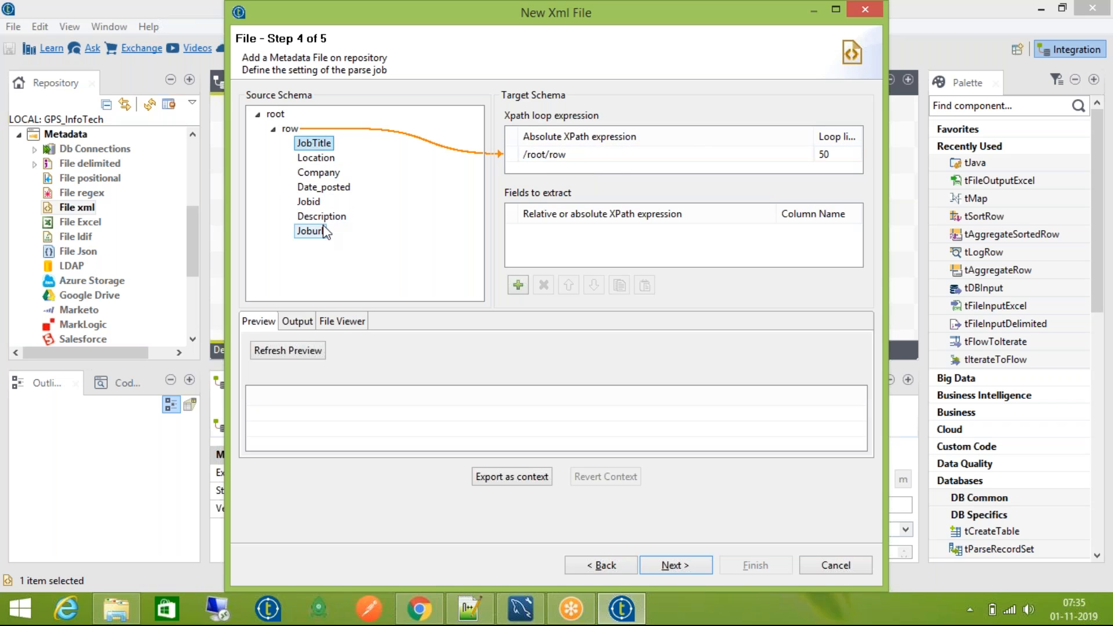
{"action": "left_click", "coordinate": [324, 230], "text": "shift"}
{"action": "left_click_drag", "start_coordinate": [322, 149], "coordinate": [527, 232]}
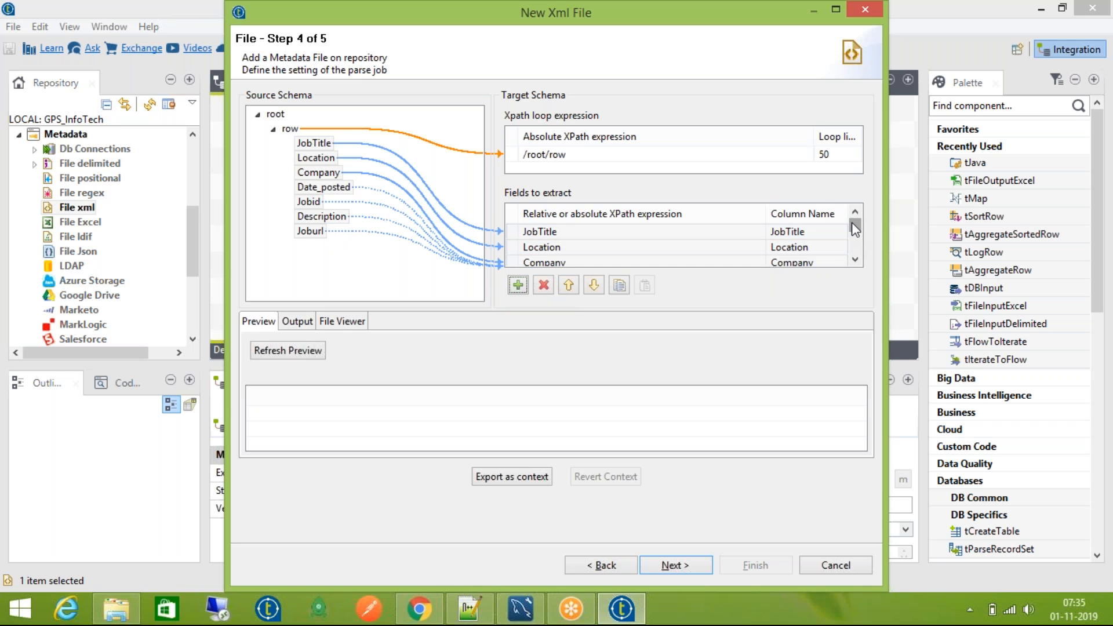
Step: Check how the source elements Company, Date_posted, Jobid, Description and Joburl are mapped to the extracted fields
{"action": "left_click_drag", "start_coordinate": [856, 226], "coordinate": [859, 235]}
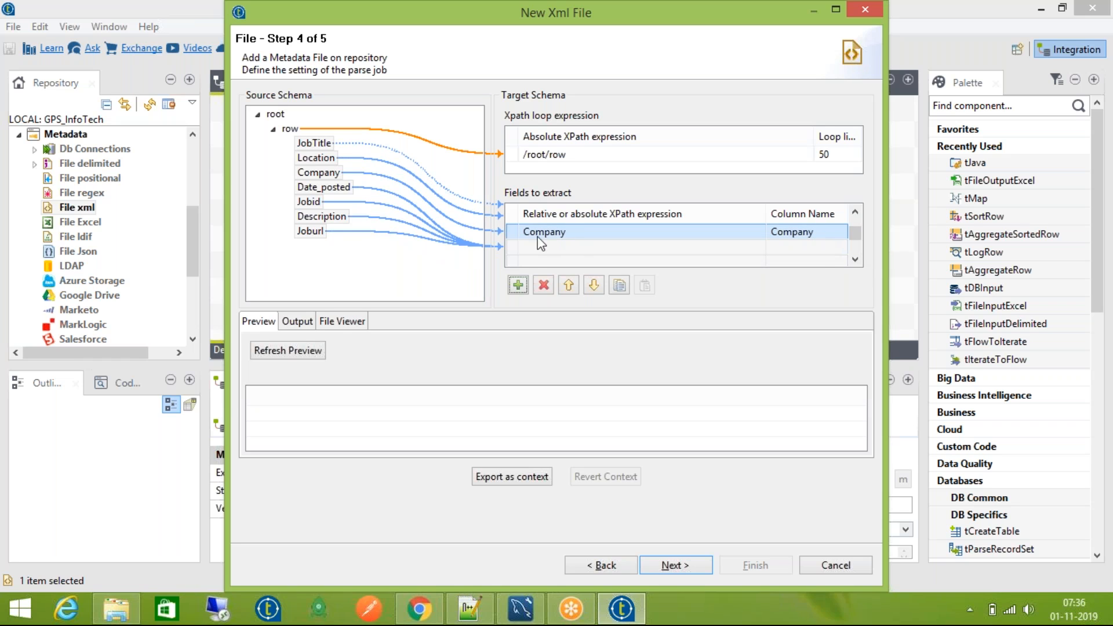
{"action": "left_click", "coordinate": [517, 248]}
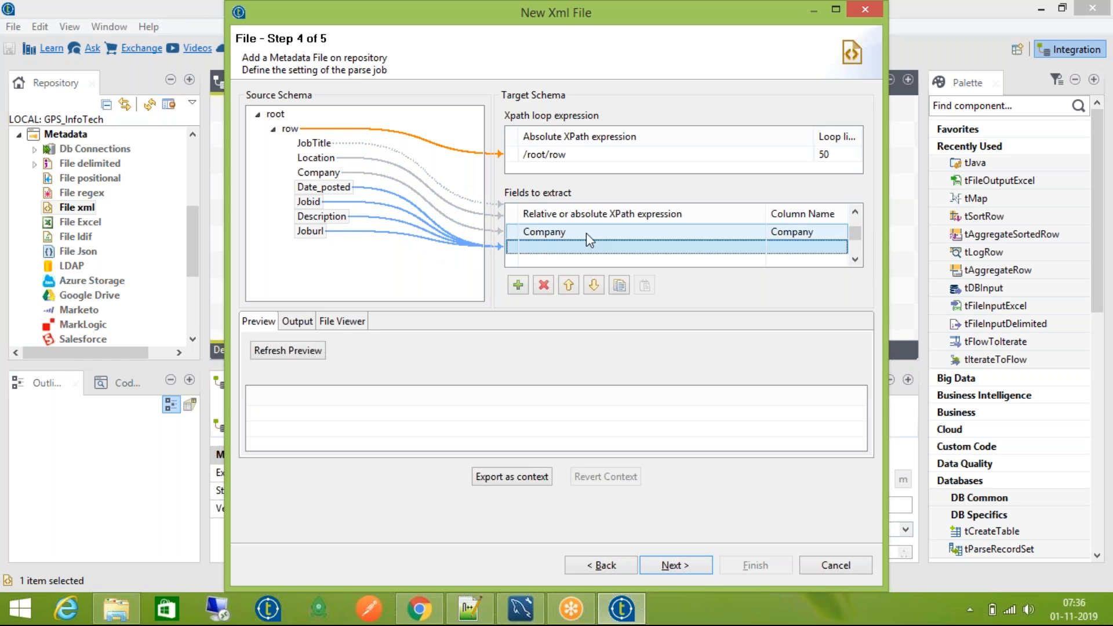
{"action": "left_click", "coordinate": [805, 233]}
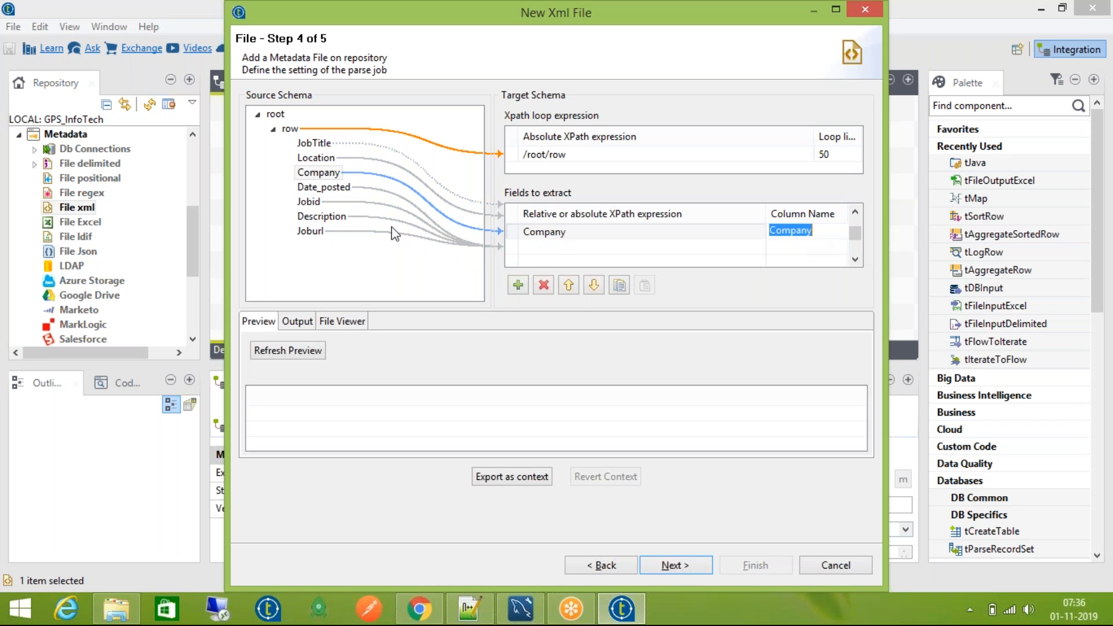
{"action": "left_click", "coordinate": [318, 174]}
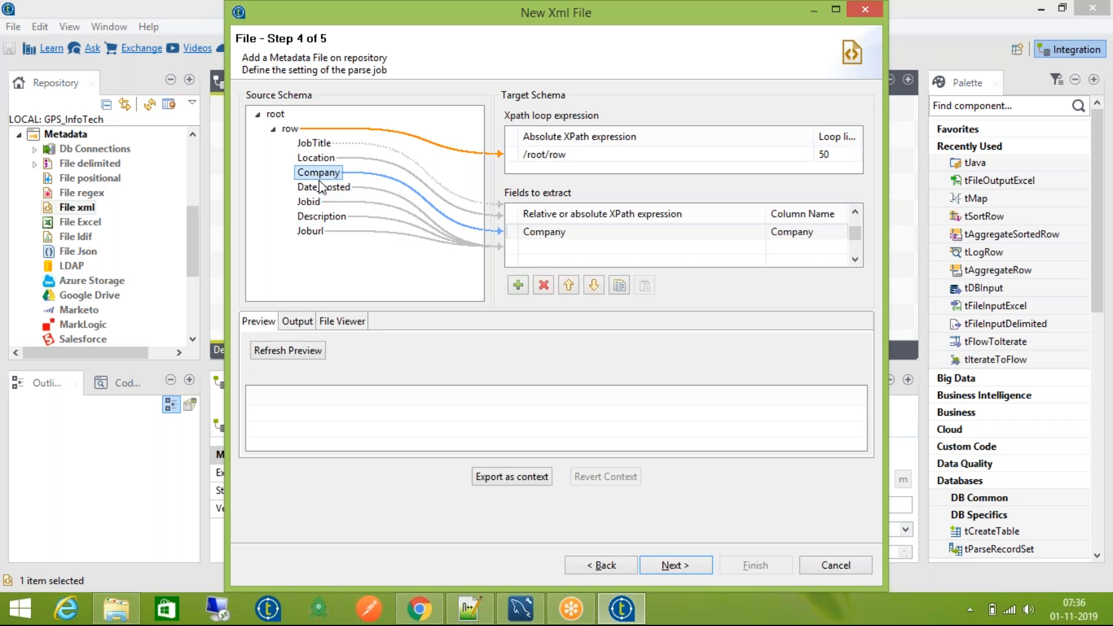
{"action": "left_click", "coordinate": [319, 187]}
{"action": "left_click", "coordinate": [319, 200]}
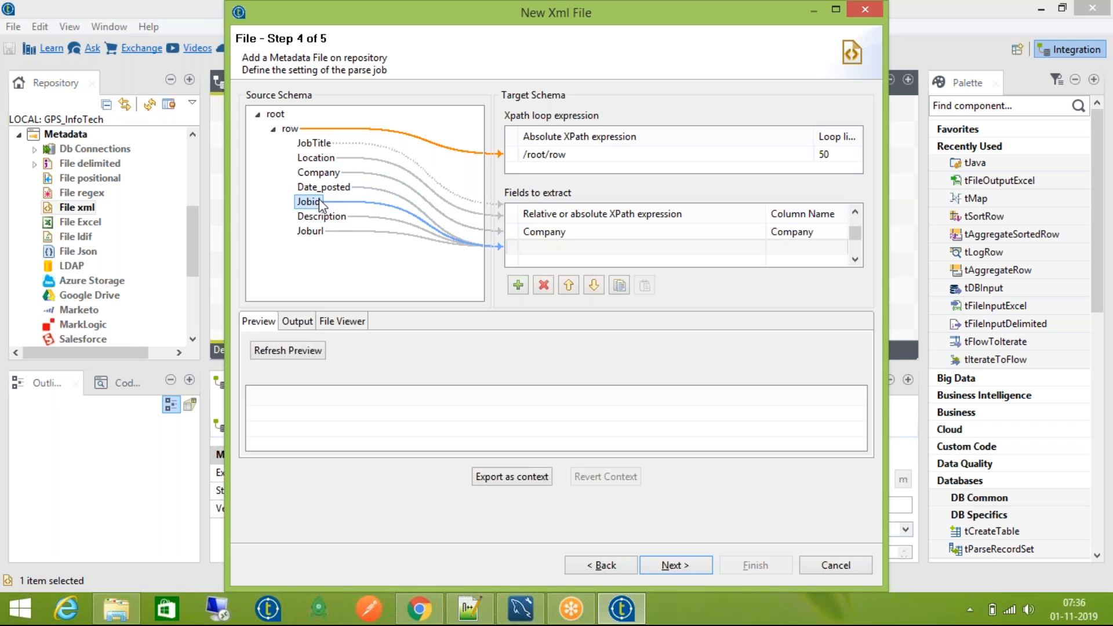
{"action": "left_click", "coordinate": [320, 216]}
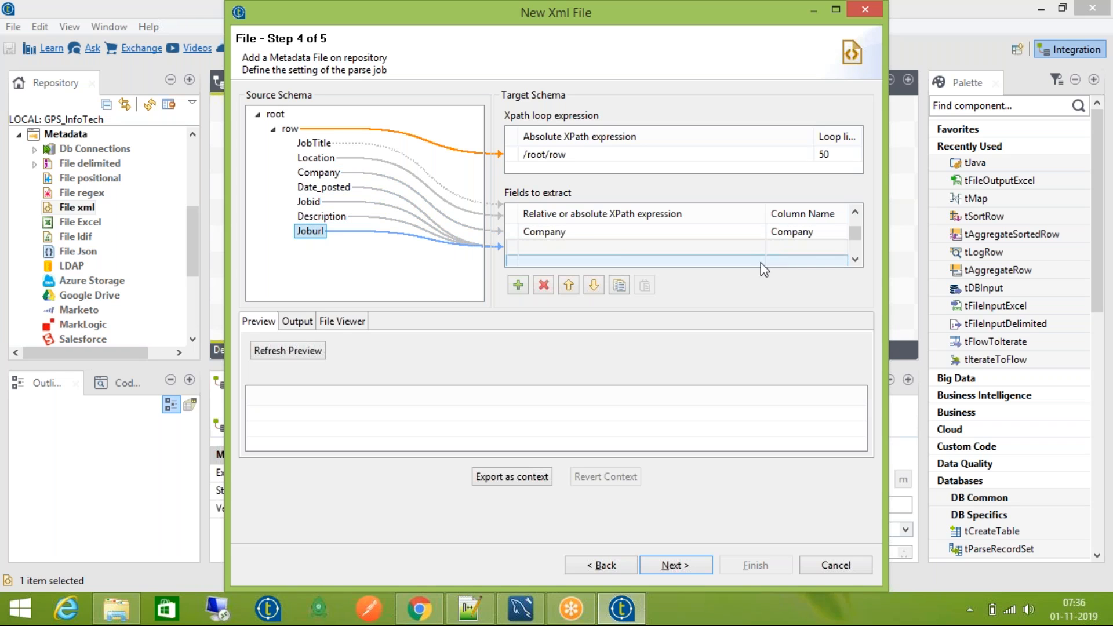
{"action": "left_click", "coordinate": [856, 259]}
{"action": "left_click", "coordinate": [632, 243]}
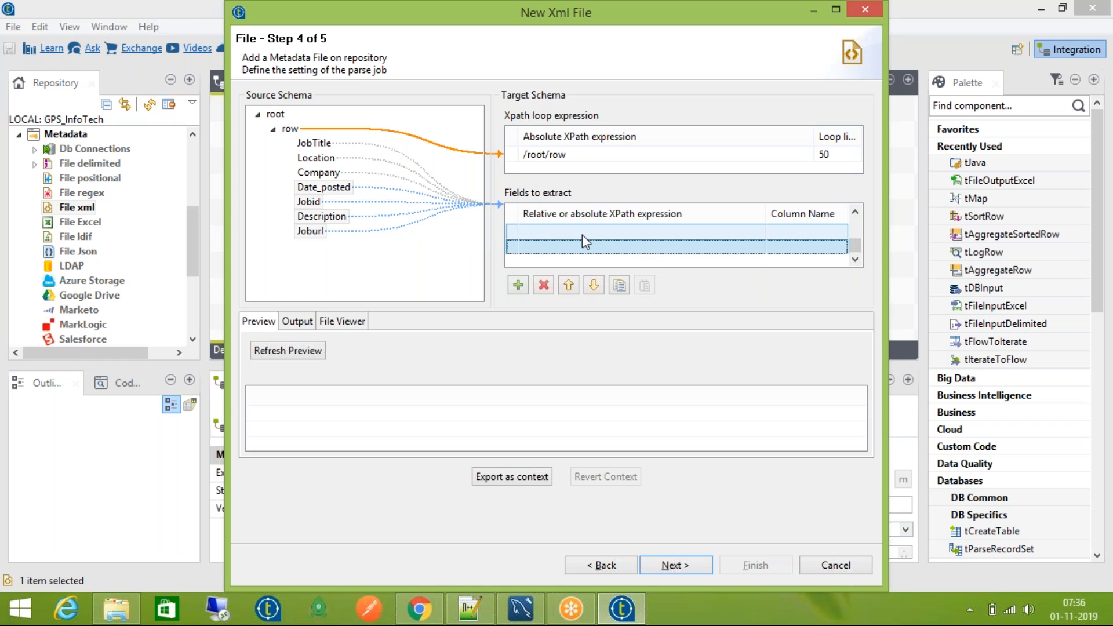
{"action": "scroll", "coordinate": [582, 235], "scroll_direction": "up", "scroll_amount": 2}
{"action": "scroll", "coordinate": [586, 241], "scroll_direction": "up", "scroll_amount": 1}
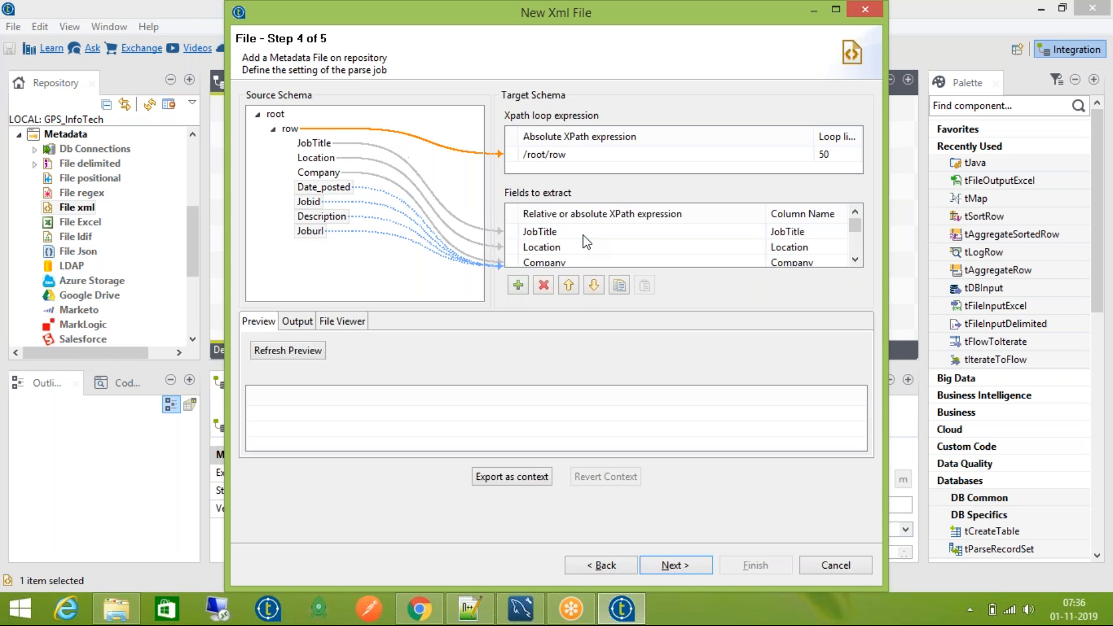
Step: Compare the XPath expressions with the column names for JobTitle, Location and Company in the fields to extract
{"action": "left_click", "coordinate": [583, 230]}
{"action": "left_click", "coordinate": [583, 230]}
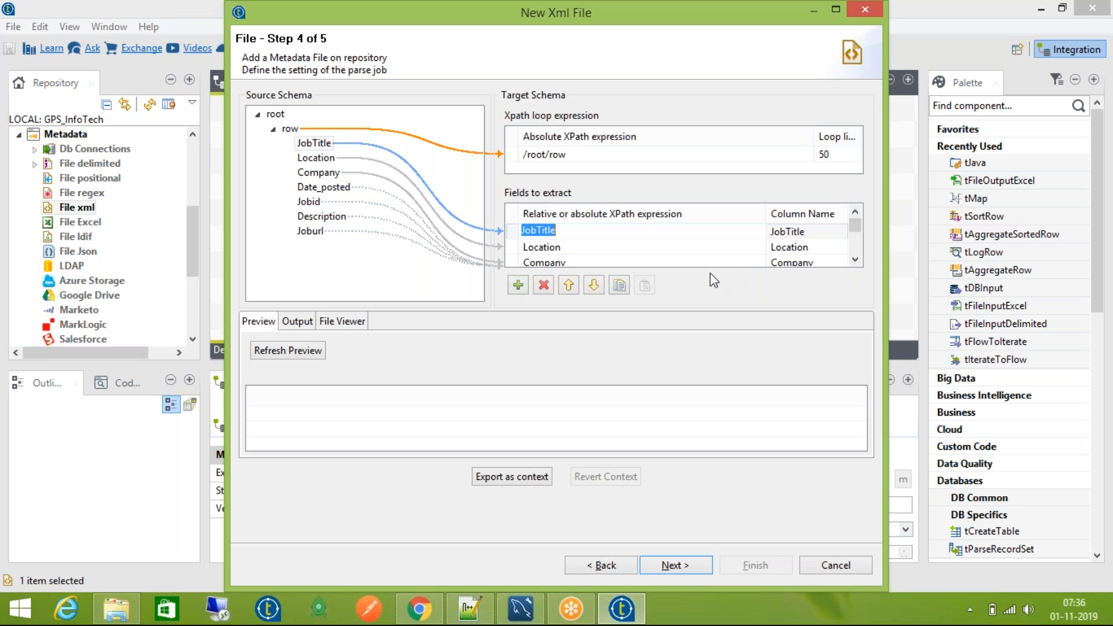
{"action": "left_click", "coordinate": [840, 233]}
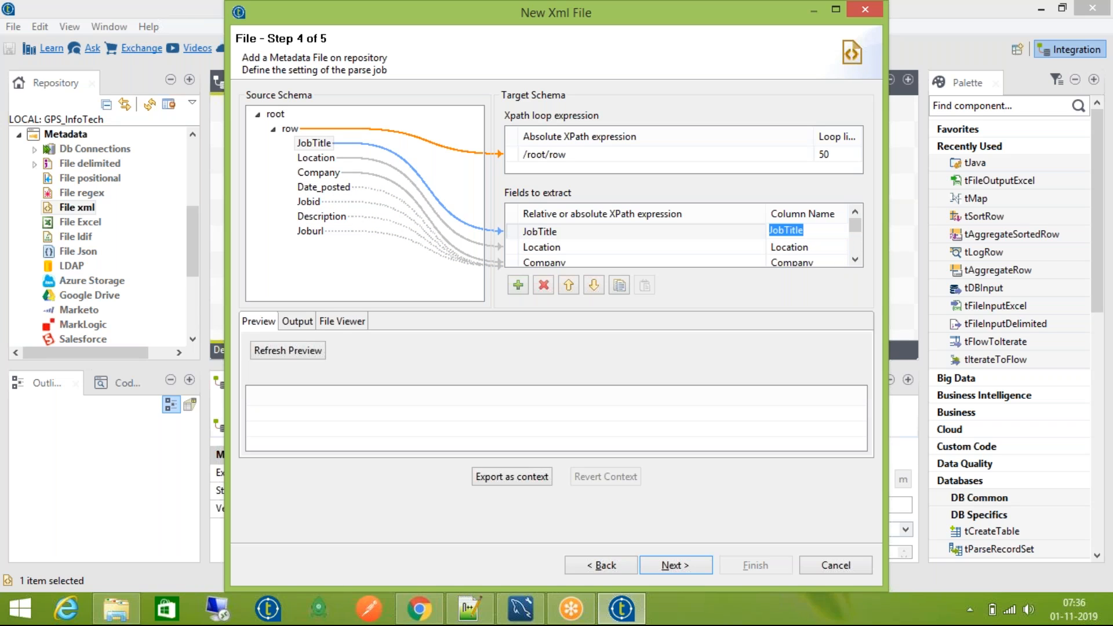
{"action": "left_click", "coordinate": [526, 238]}
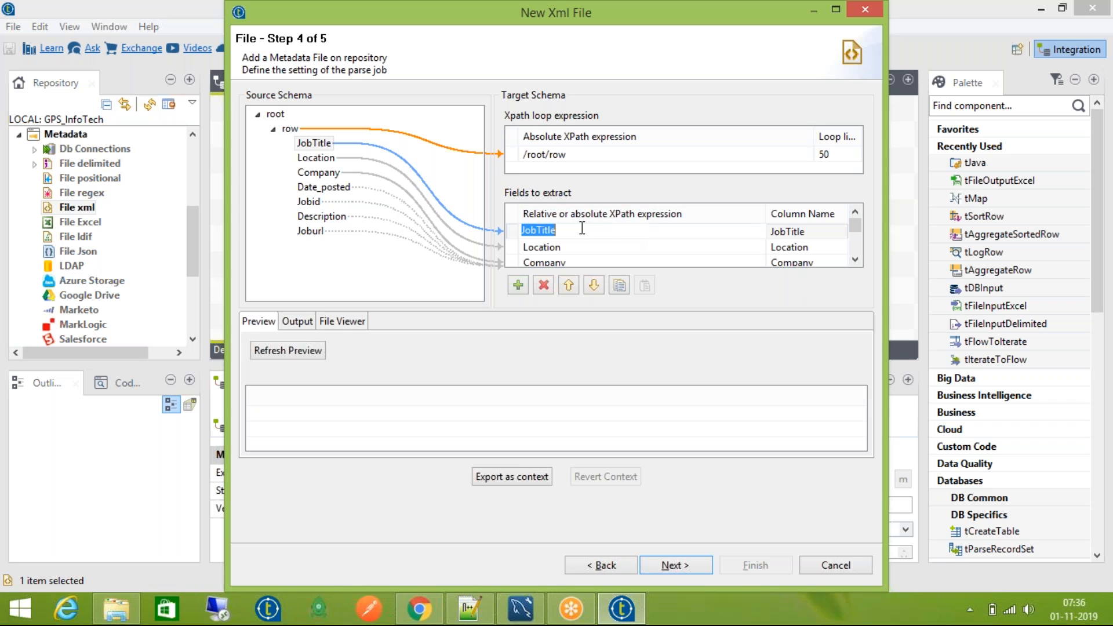
{"action": "left_click", "coordinate": [794, 235]}
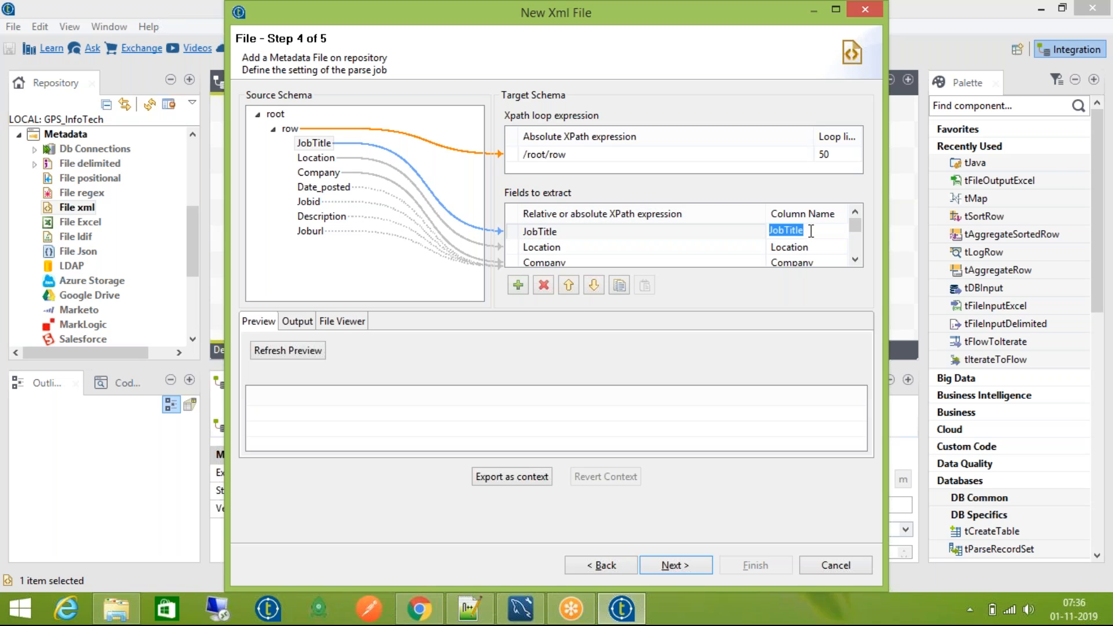
{"action": "left_click", "coordinate": [813, 229]}
{"action": "left_click", "coordinate": [785, 230]}
{"action": "scroll", "coordinate": [813, 250], "scroll_direction": "down", "scroll_amount": 5}
{"action": "scroll", "coordinate": [813, 250], "scroll_direction": "up", "scroll_amount": 5}
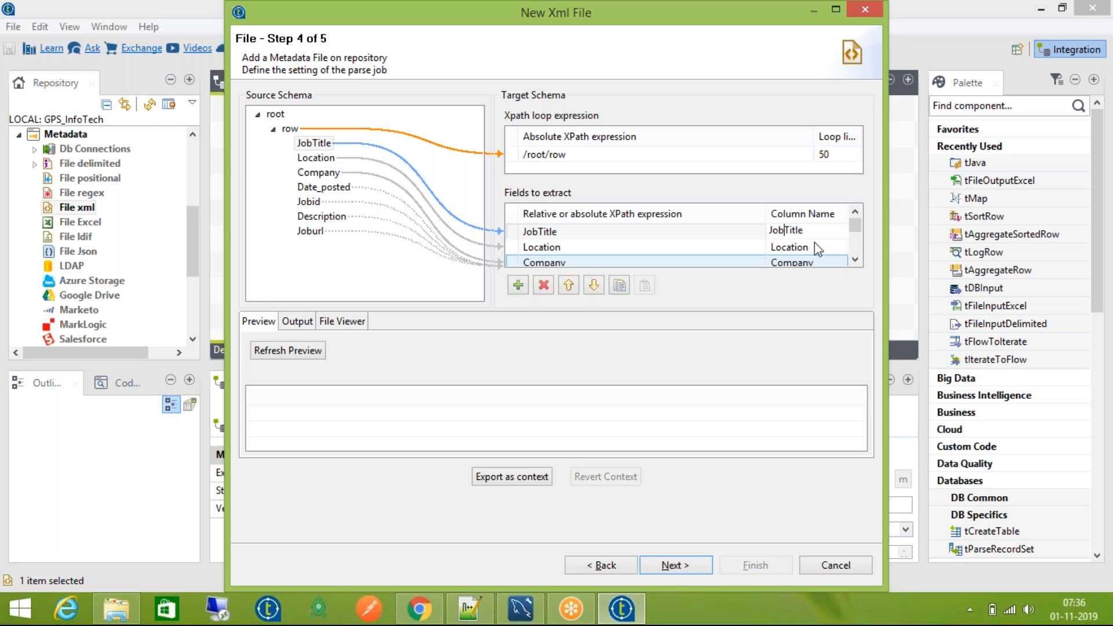
{"action": "left_click", "coordinate": [600, 251]}
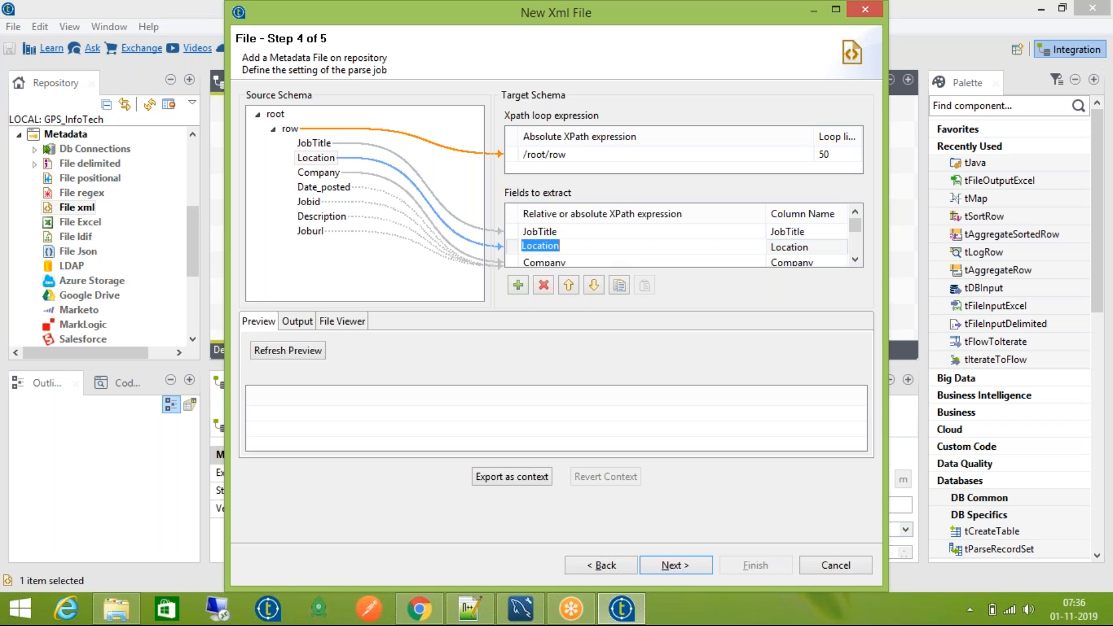
{"action": "scroll", "coordinate": [617, 248], "scroll_direction": "down", "scroll_amount": 2}
{"action": "left_click", "coordinate": [616, 233]}
{"action": "key", "text": "Tab"}
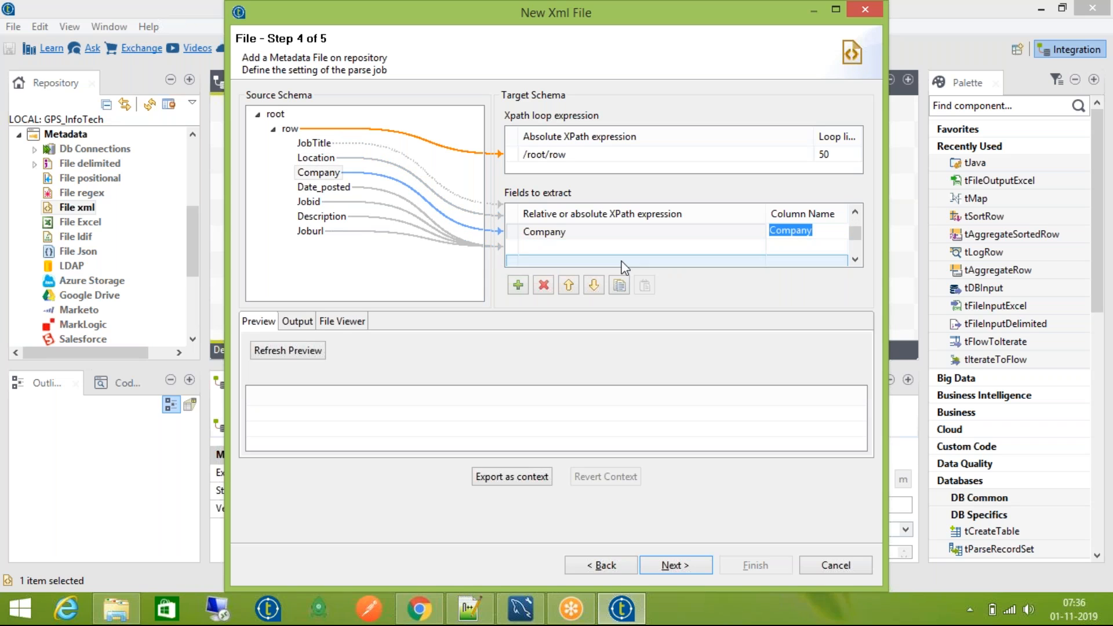
Step: Refresh the preview of the extracted XML data and look through its columns
{"action": "left_click", "coordinate": [283, 351]}
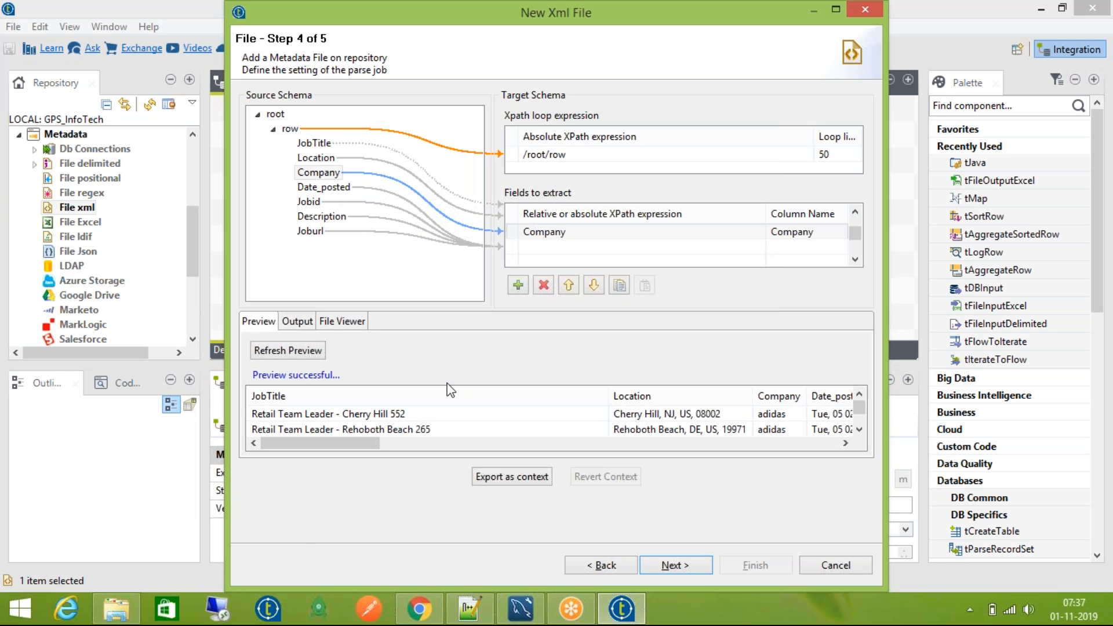
{"action": "left_click_drag", "start_coordinate": [360, 442], "coordinate": [420, 457]}
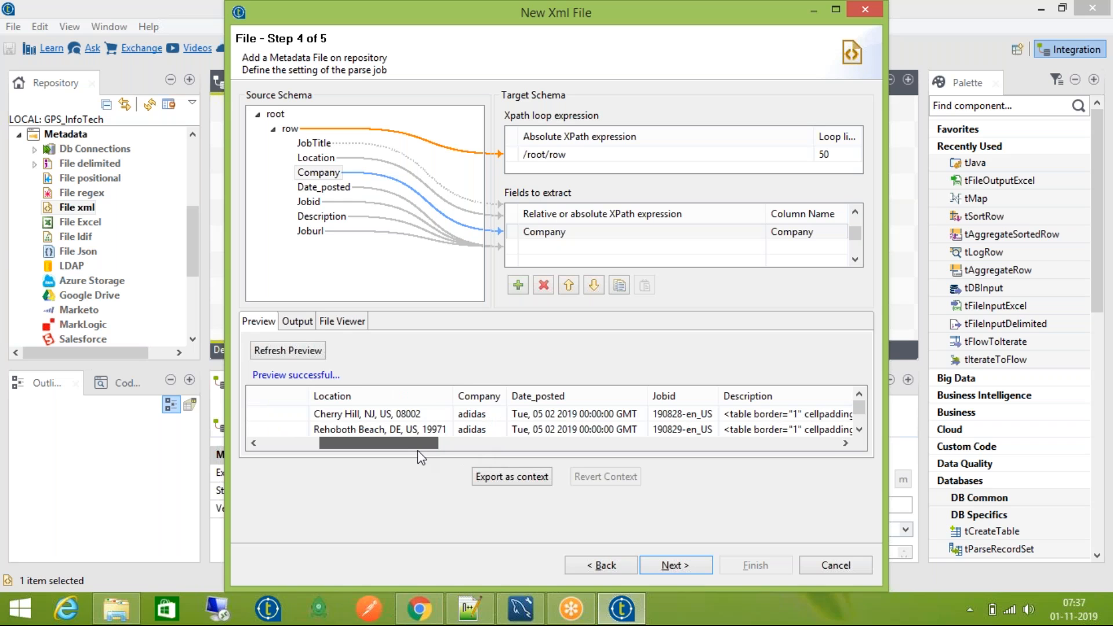
{"action": "left_click_drag", "start_coordinate": [417, 450], "coordinate": [328, 454]}
{"action": "left_click", "coordinate": [333, 146]}
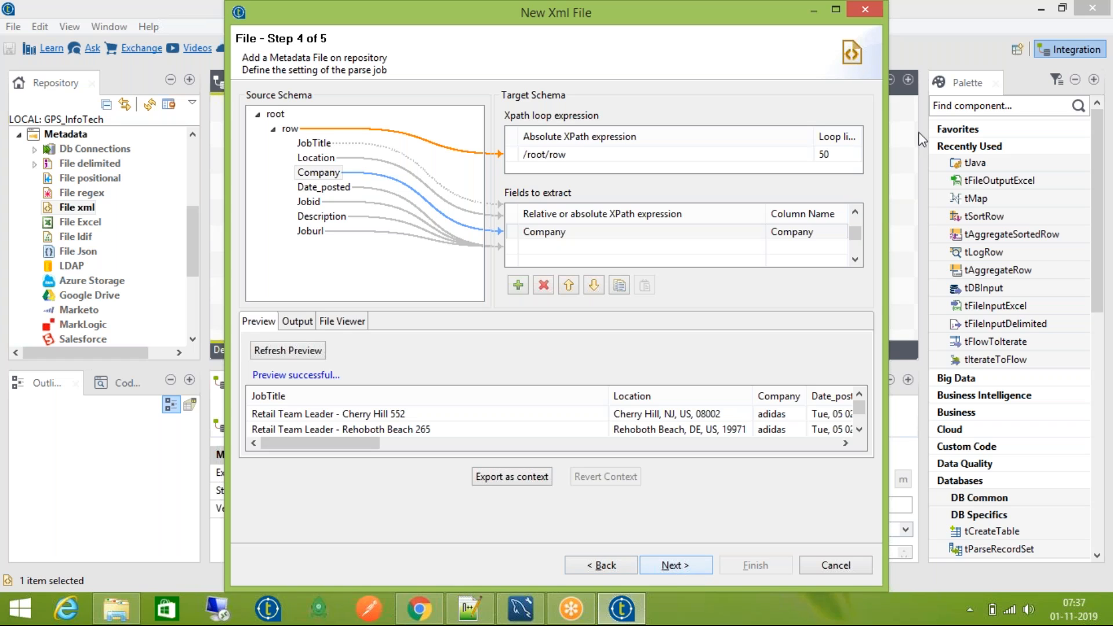
Step: Set the loop limit of the /root/row expression to 50 and advance the wizard to step 5
{"action": "left_click", "coordinate": [844, 154]}
{"action": "left_click", "coordinate": [845, 154]}
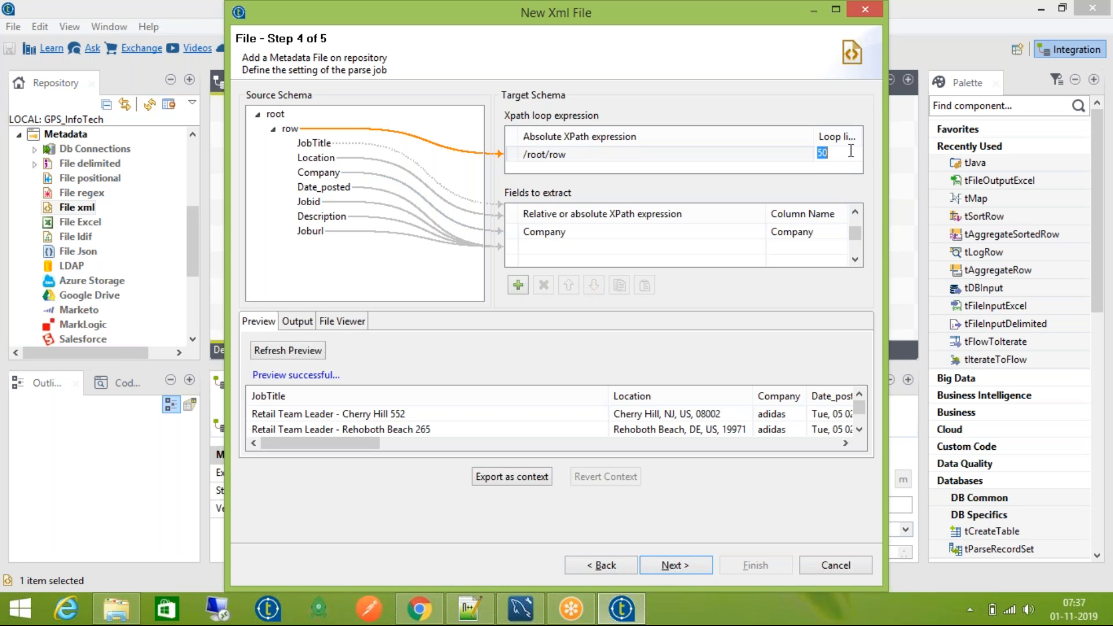
{"action": "key", "text": "BackSpace"}
{"action": "type", "text": "50"}
{"action": "left_click", "coordinate": [658, 566]}
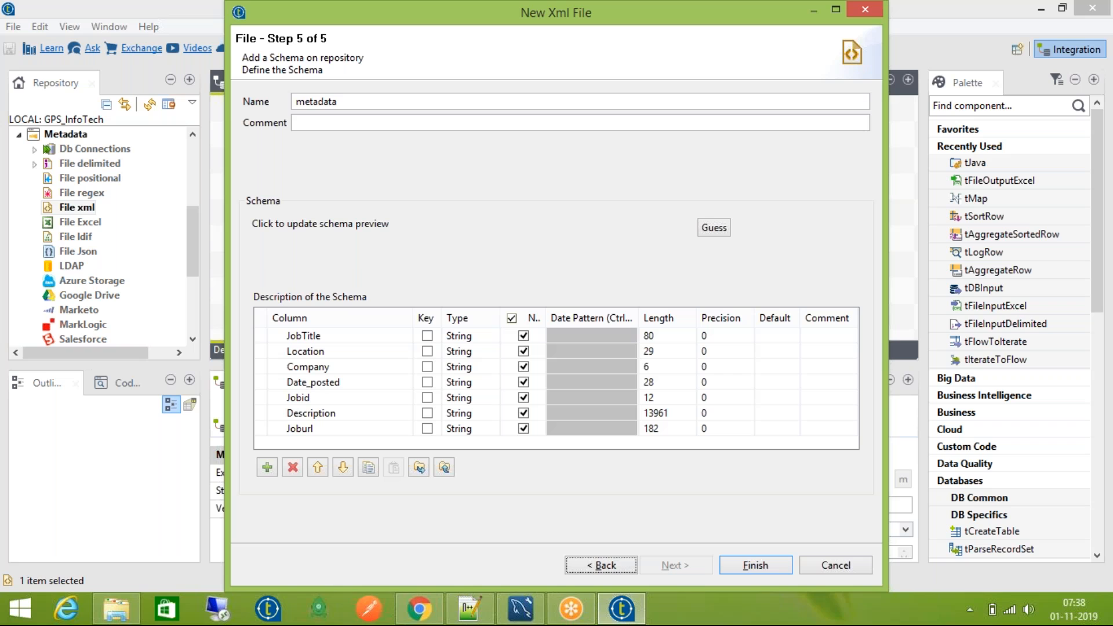
Step: Examine the length value of the Description column in the schema description
{"action": "left_click", "coordinate": [680, 412]}
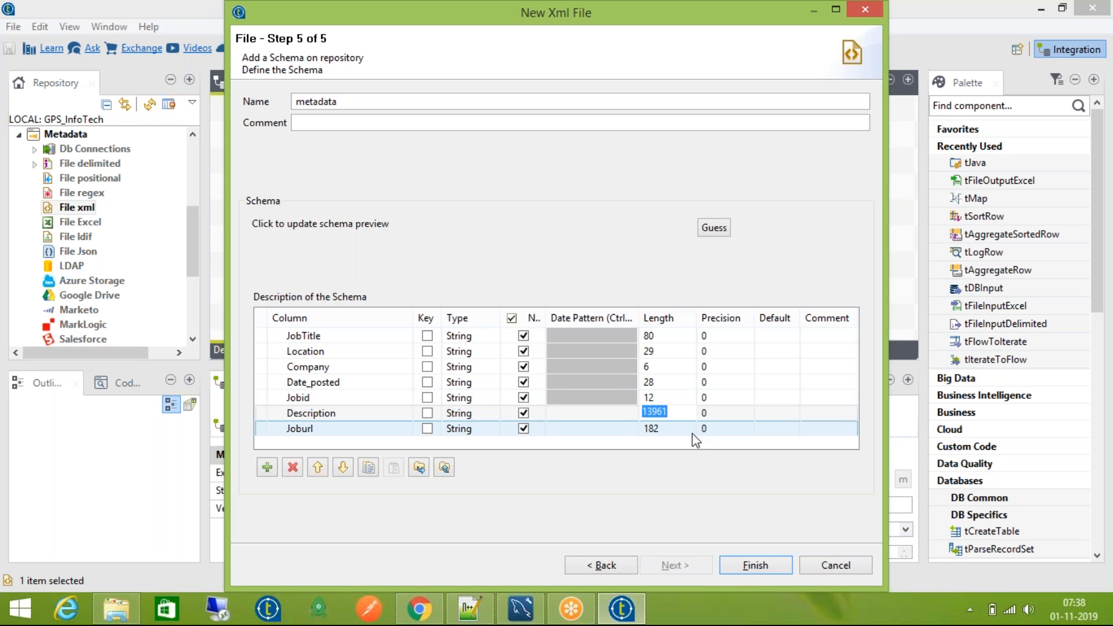
{"action": "key", "text": "Left"}
{"action": "key", "text": "Left"}
{"action": "key", "text": "Left"}
{"action": "key", "text": "Left"}
{"action": "key", "text": "shift+Left"}
{"action": "key", "text": "shift+Right"}
{"action": "key", "text": "shift+Right"}
{"action": "key", "text": "shift+Right"}
{"action": "key", "text": "shift+Right"}
Step: Review the data types available for the Description column, leaving it as String
{"action": "left_click", "coordinate": [485, 414]}
{"action": "left_click", "coordinate": [492, 413]}
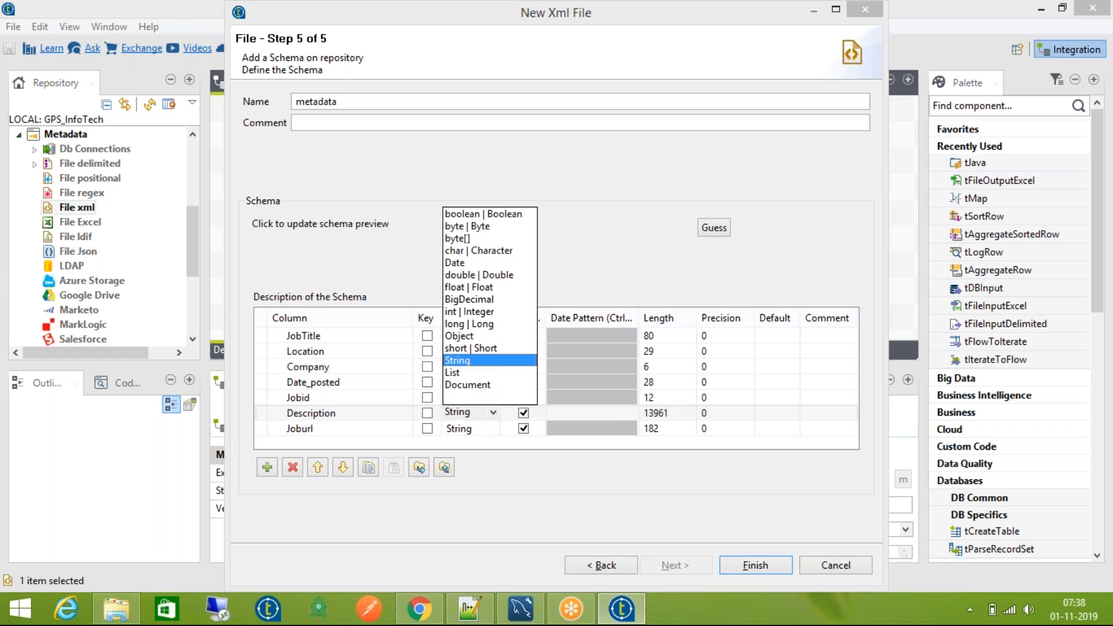
{"action": "left_click", "coordinate": [513, 490]}
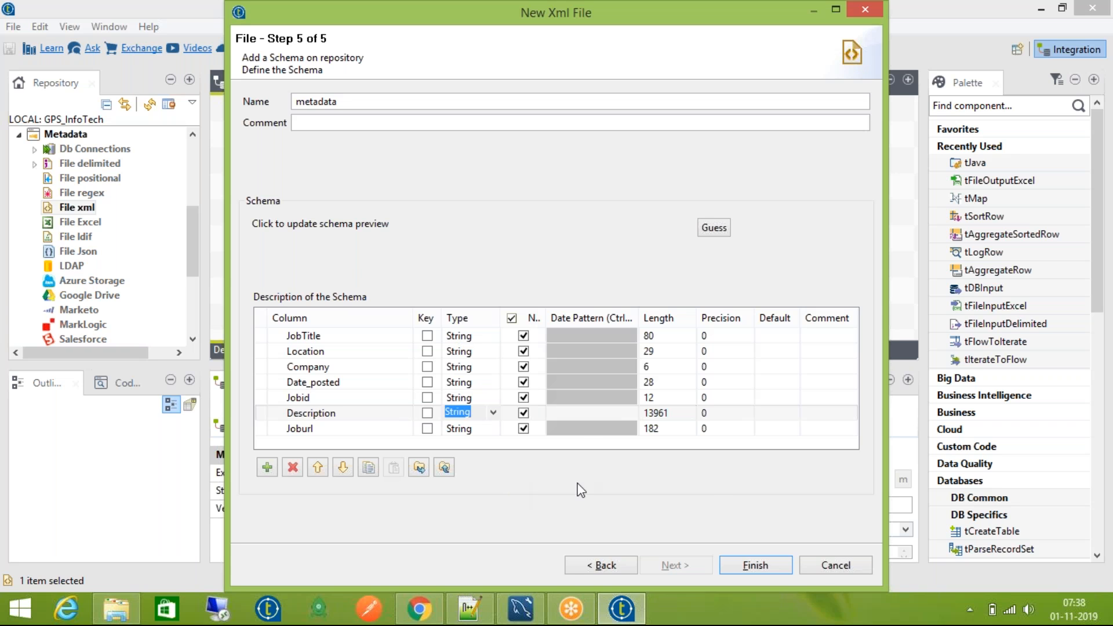
{"action": "left_click", "coordinate": [836, 413]}
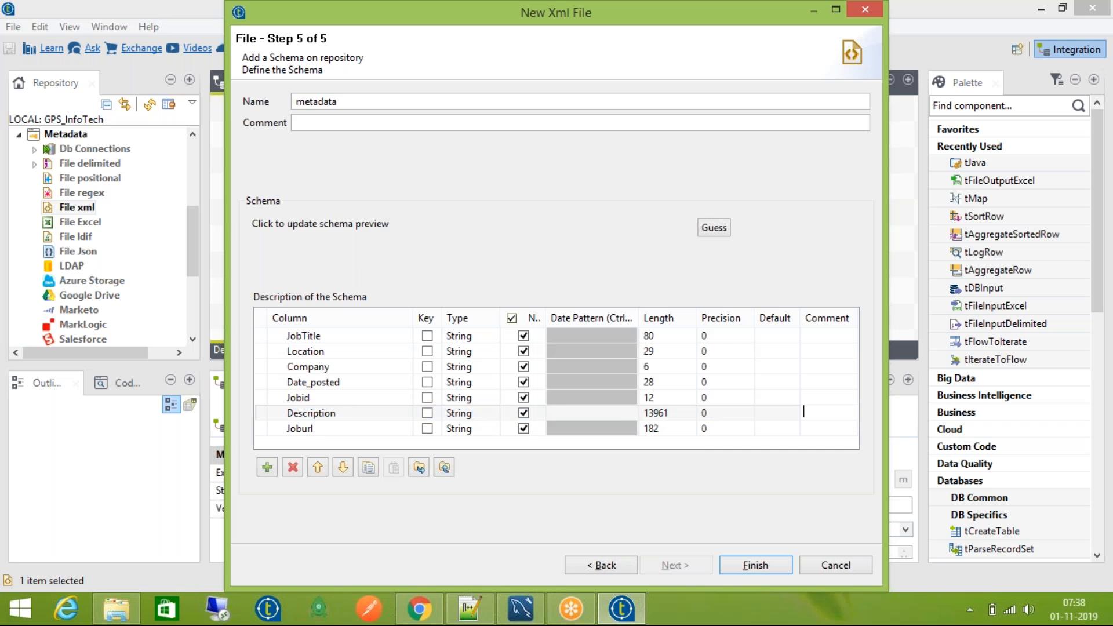
Step: In the schema description, set the length of Location to 50, Company to 20 and Date_posted to 30
{"action": "left_click", "coordinate": [272, 415]}
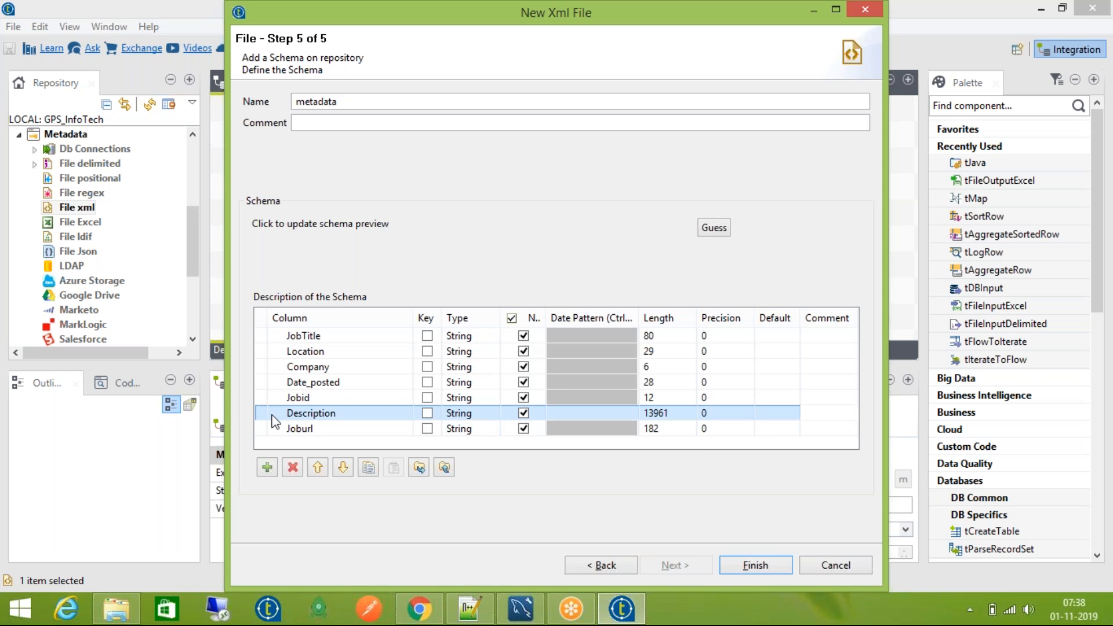
{"action": "left_click", "coordinate": [673, 353]}
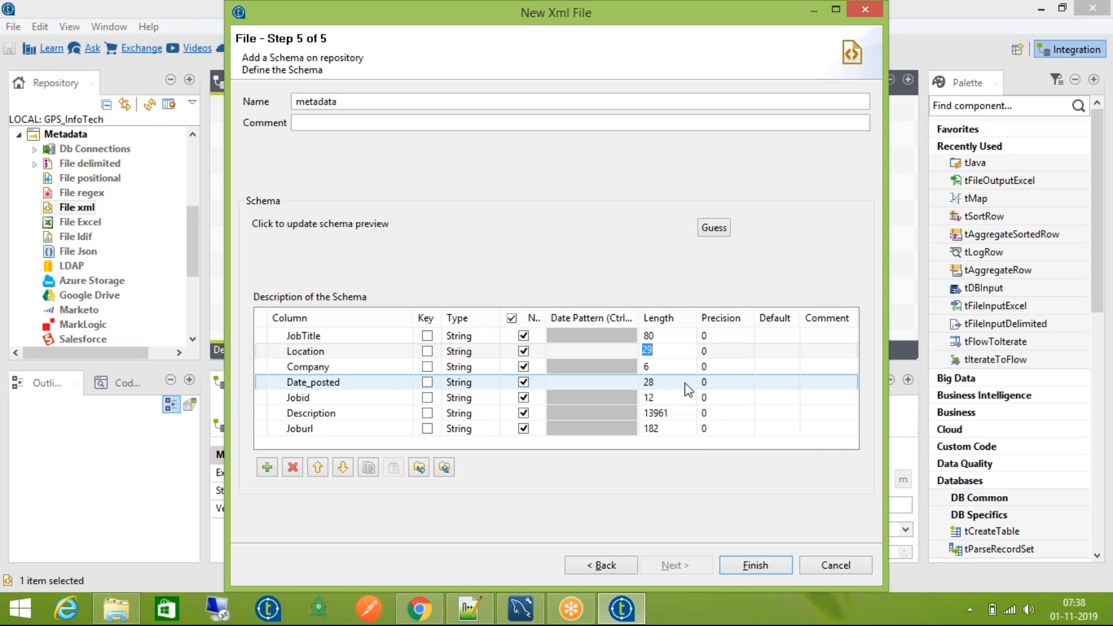
{"action": "type", "text": "50"}
{"action": "key", "text": "Down"}
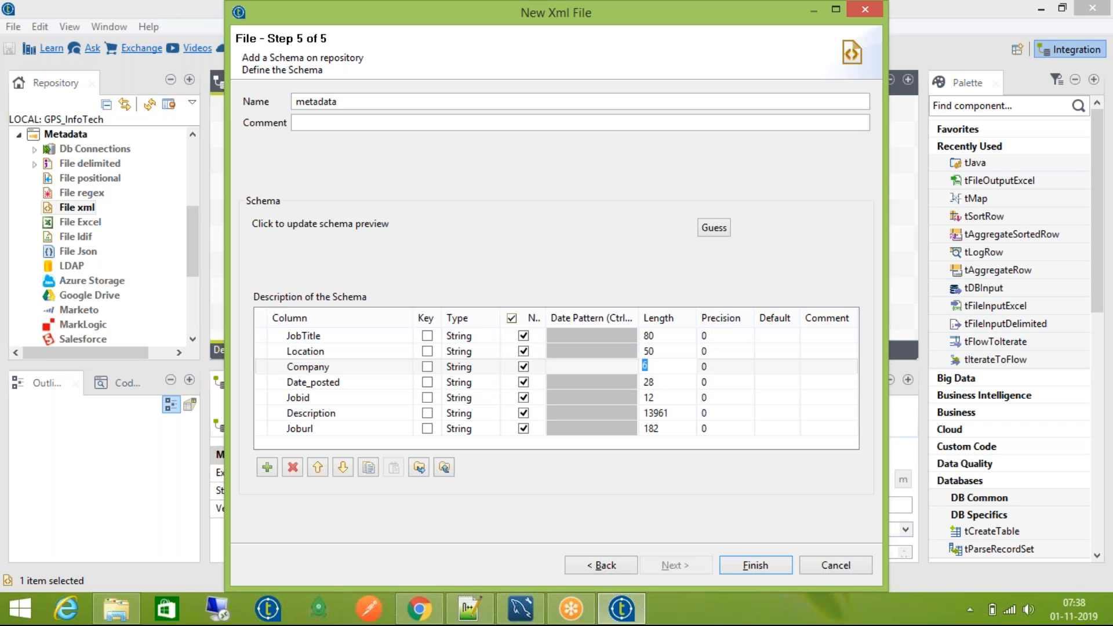
{"action": "type", "text": "20"}
{"action": "key", "text": "Return"}
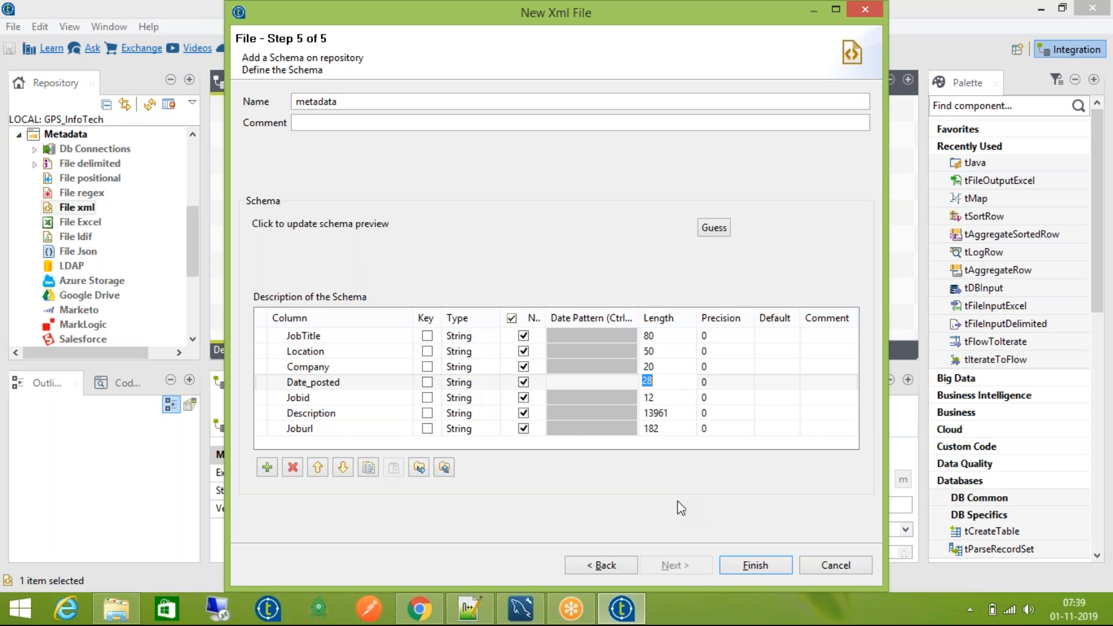
{"action": "type", "text": "30"}
Step: Set the length of Jobid to 20 and Joburl to 500, and finish the XML metadata wizard
{"action": "left_click", "coordinate": [666, 398]}
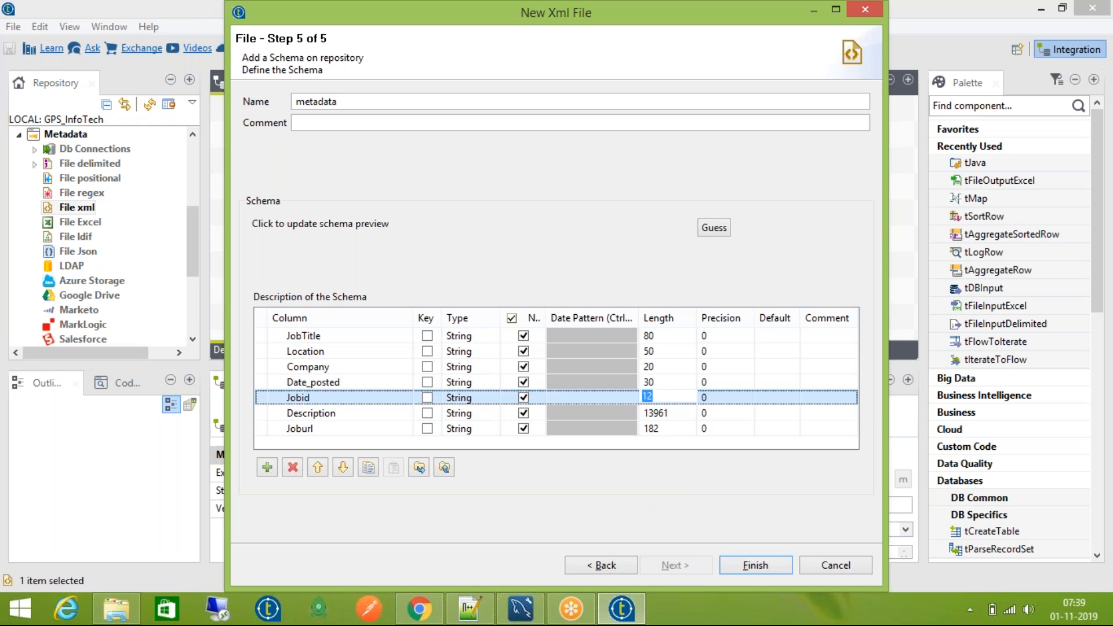
{"action": "type", "text": "5"}
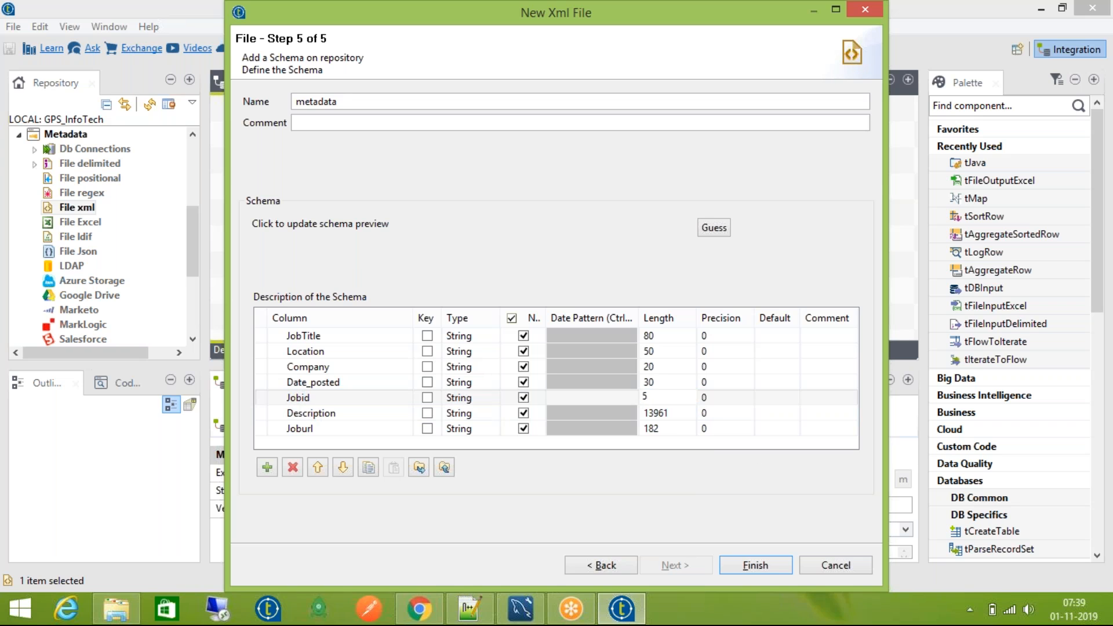
{"action": "key", "text": "BackSpace"}
{"action": "type", "text": "20"}
{"action": "left_click", "coordinate": [671, 428]}
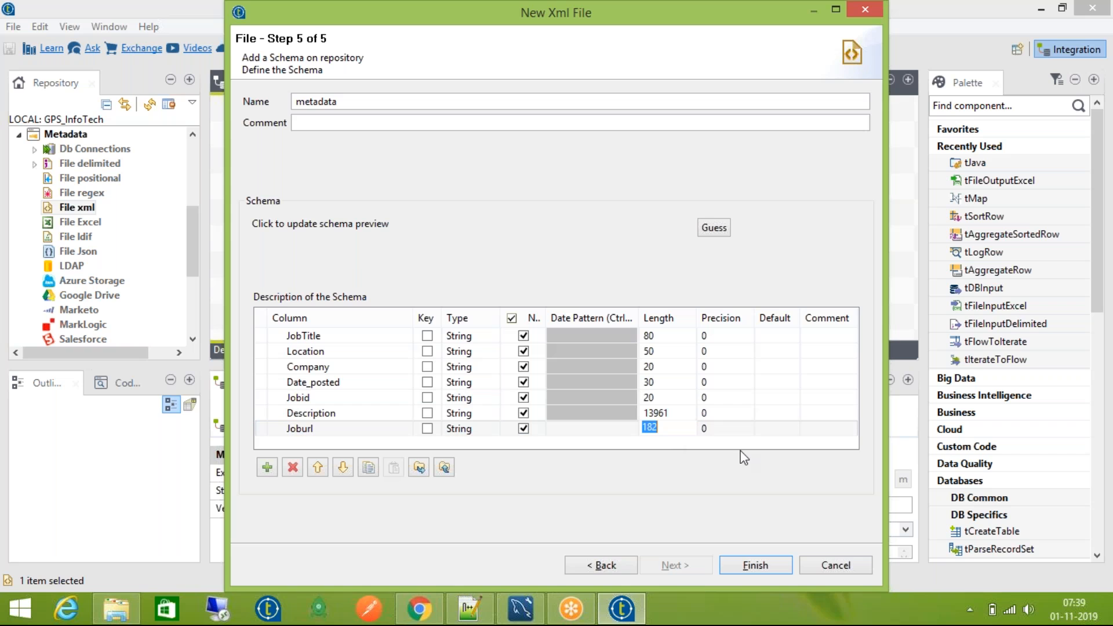
{"action": "type", "text": "500"}
{"action": "left_click", "coordinate": [766, 563]}
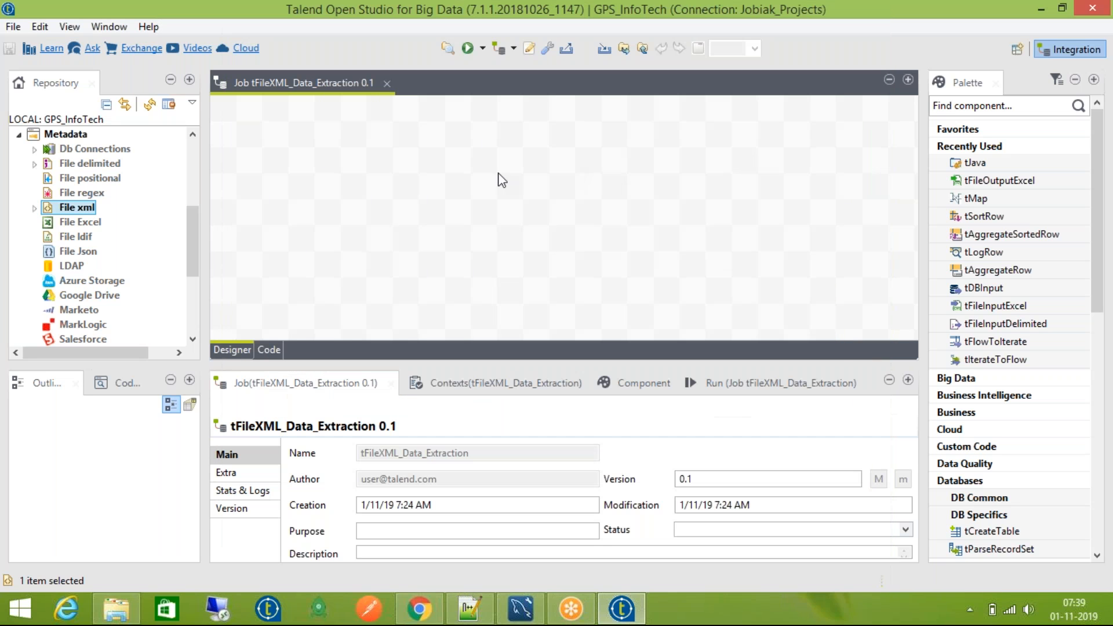
Step: Expand the File xml metadata in the repository and select the tFileInput_XML_MetaData entry
{"action": "left_click", "coordinate": [34, 208]}
{"action": "left_click", "coordinate": [99, 223]}
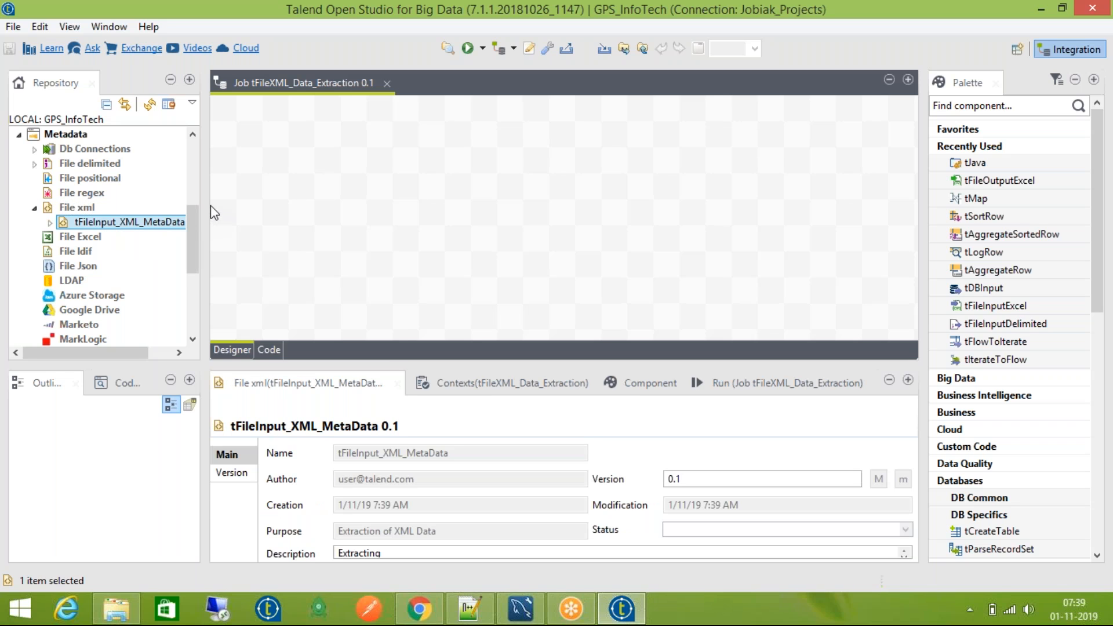
{"action": "mouse_move", "coordinate": [135, 224]}
Step: Switch to Notepad++ and review the row structure and fields of sample.xml
{"action": "left_click", "coordinate": [484, 608]}
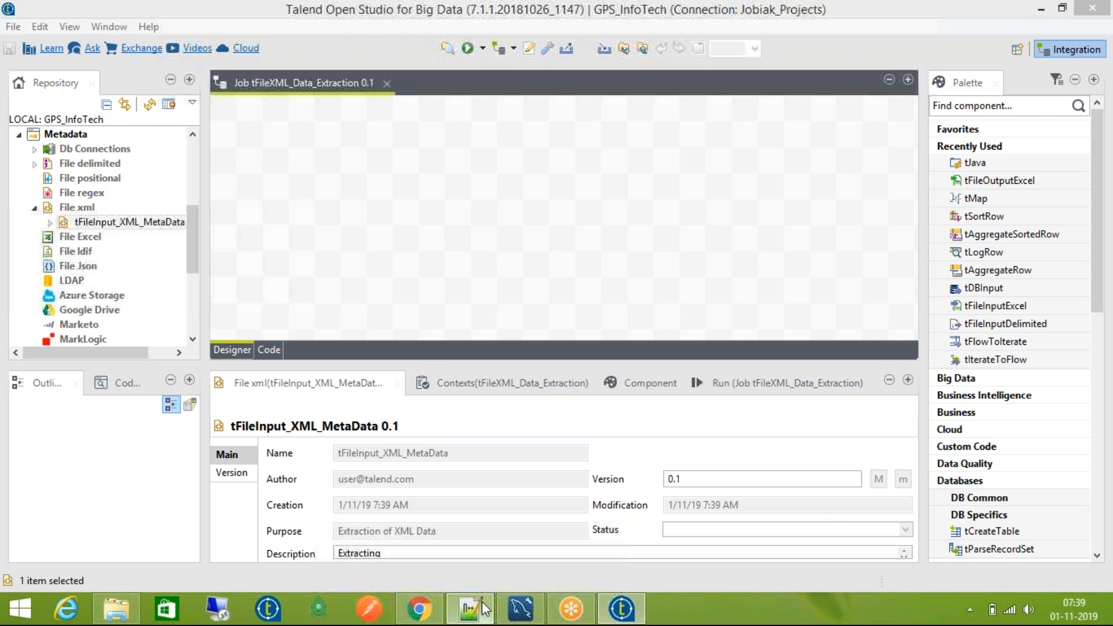
{"action": "scroll", "coordinate": [511, 300], "scroll_direction": "up", "scroll_amount": 1}
{"action": "scroll", "coordinate": [511, 308], "scroll_direction": "up", "scroll_amount": 6}
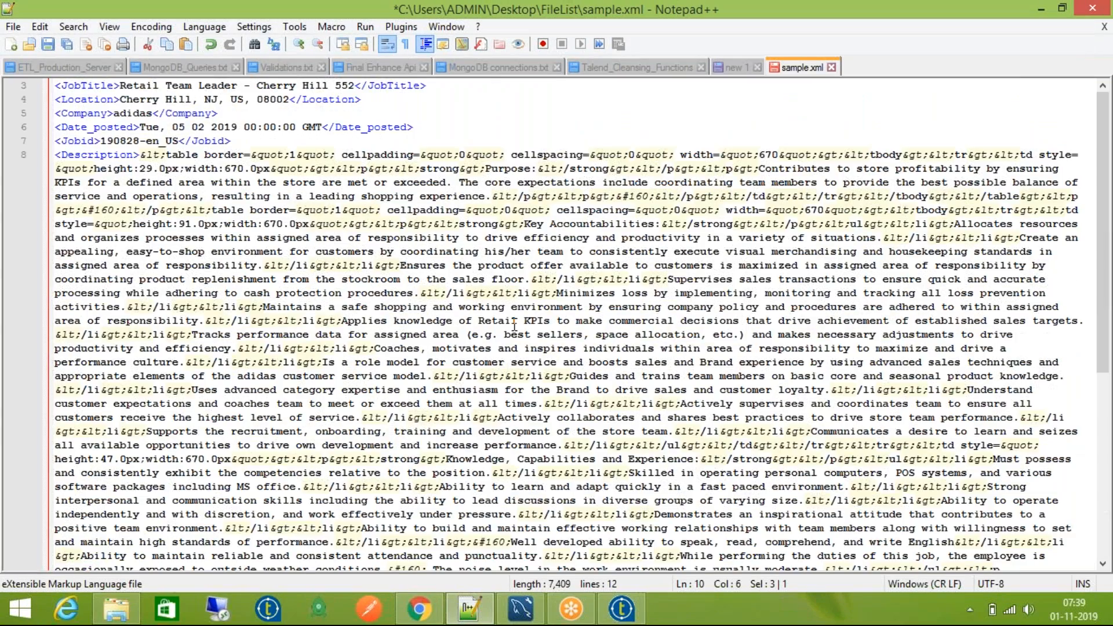
{"action": "scroll", "coordinate": [514, 327], "scroll_direction": "up", "scroll_amount": 1}
{"action": "scroll", "coordinate": [515, 326], "scroll_direction": "down", "scroll_amount": 6}
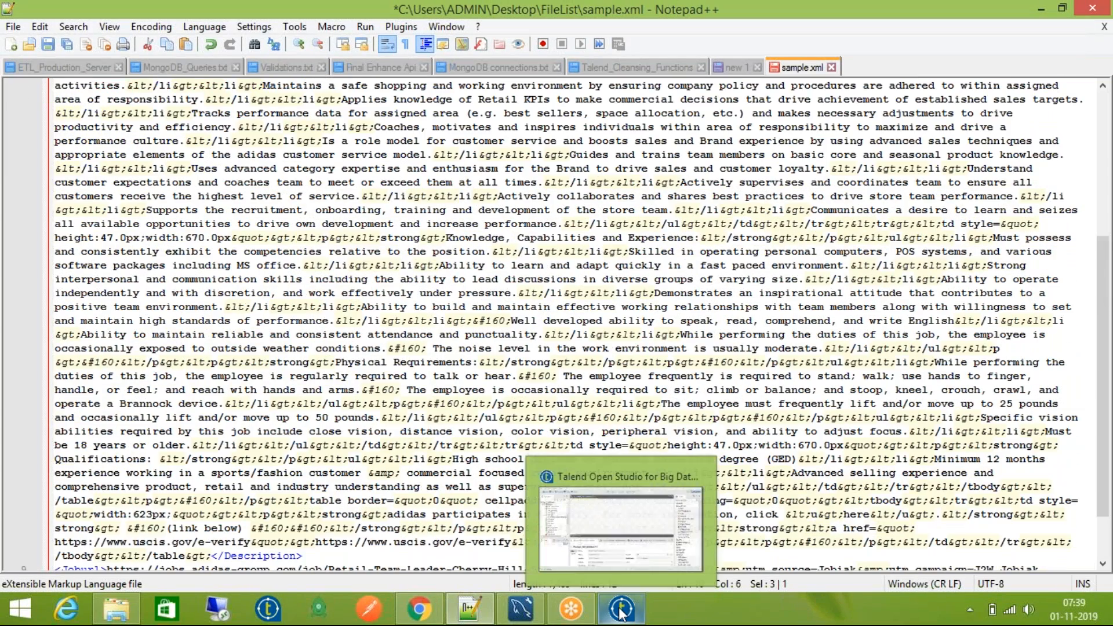
Step: Switch back to Talend, add tFileInput_XML_MetaData to the job as a tFileInputXML component, and display its basic settings
{"action": "left_click", "coordinate": [622, 613]}
{"action": "left_click_drag", "start_coordinate": [122, 222], "coordinate": [391, 199]}
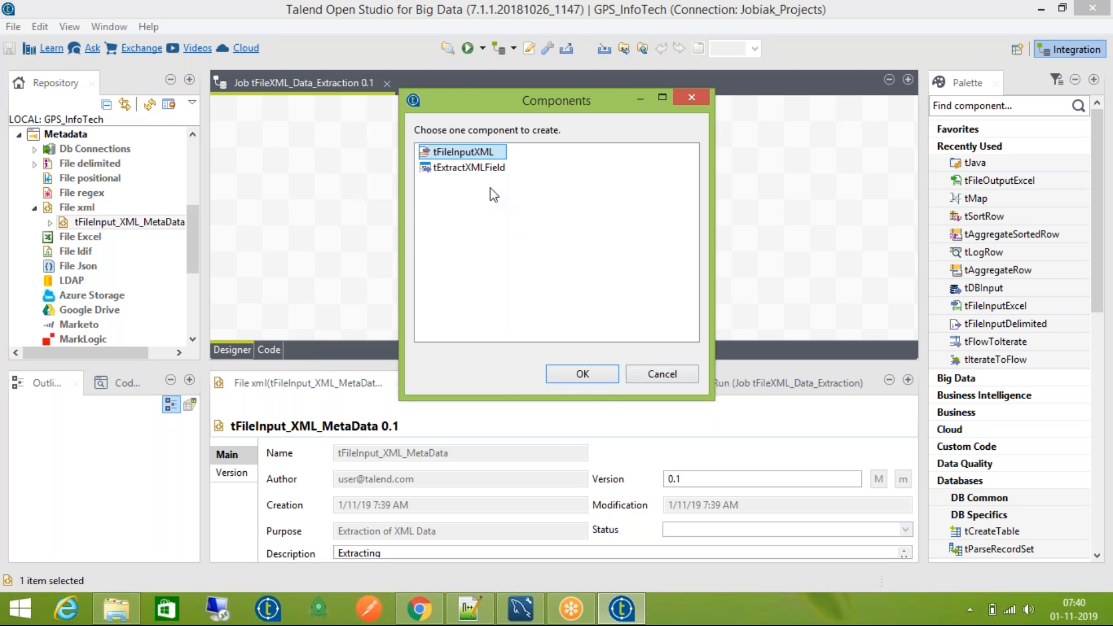
{"action": "left_click", "coordinate": [590, 374]}
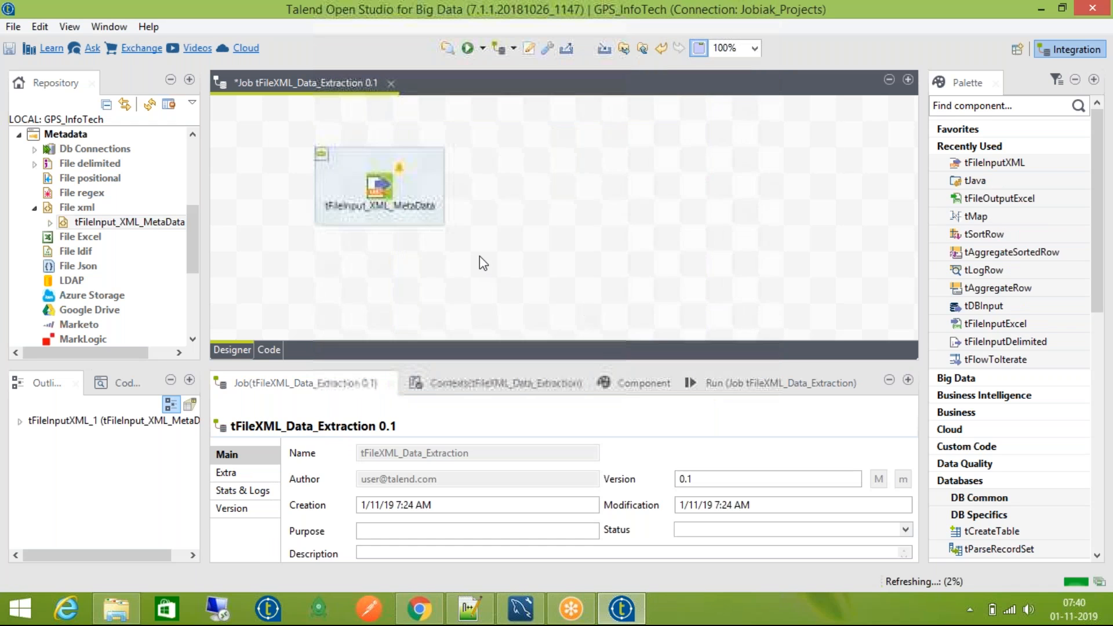
{"action": "left_click", "coordinate": [401, 214]}
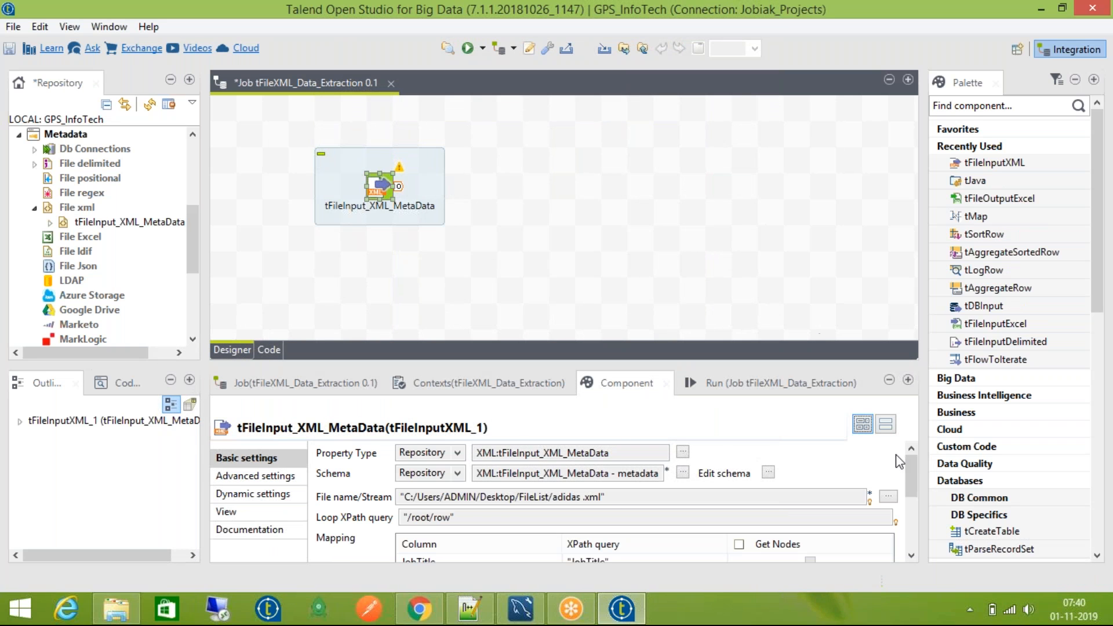
{"action": "mouse_move", "coordinate": [909, 470]}
{"action": "left_mouse_down"}
{"action": "mouse_move", "coordinate": [916, 490]}
{"action": "mouse_move", "coordinate": [919, 472]}
{"action": "left_mouse_up"}
Step: Add a second, built-in tFileInputXML component beside the metadata one and review its file, loop XPath and mapping settings
{"action": "left_click_drag", "start_coordinate": [1003, 168], "coordinate": [552, 191]}
{"action": "left_click", "coordinate": [561, 182]}
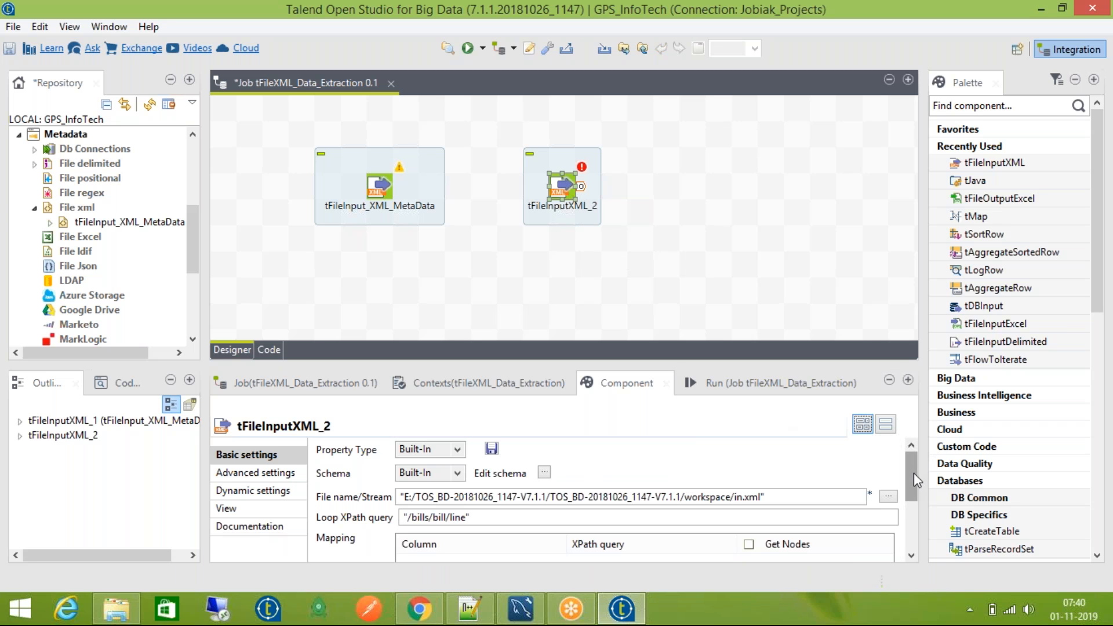
{"action": "left_click_drag", "start_coordinate": [914, 473], "coordinate": [922, 495]}
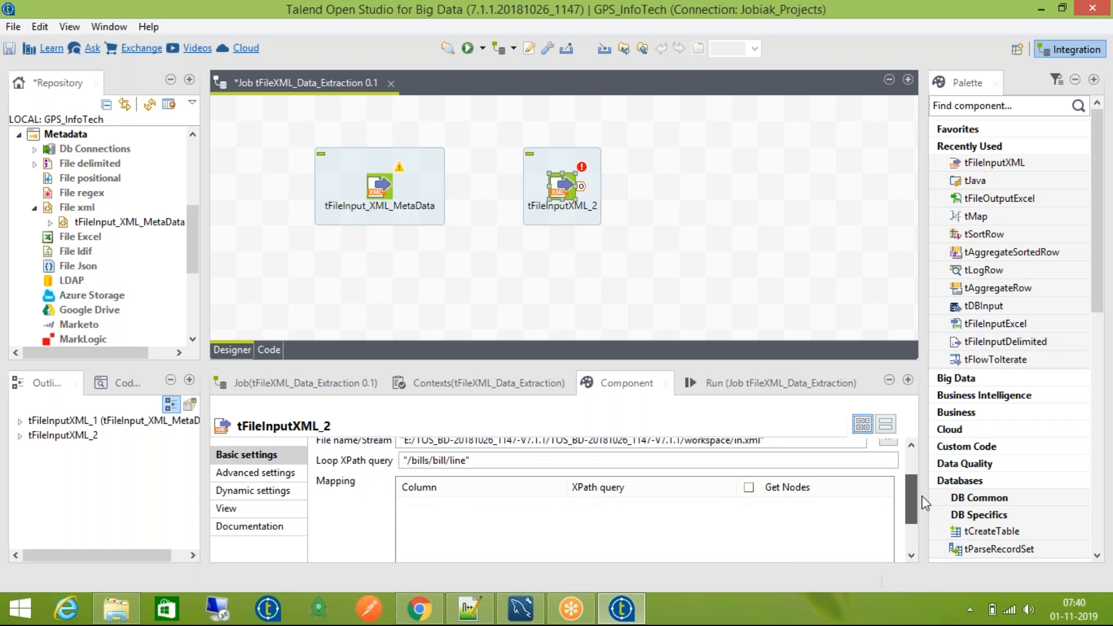
{"action": "left_click_drag", "start_coordinate": [922, 496], "coordinate": [945, 513]}
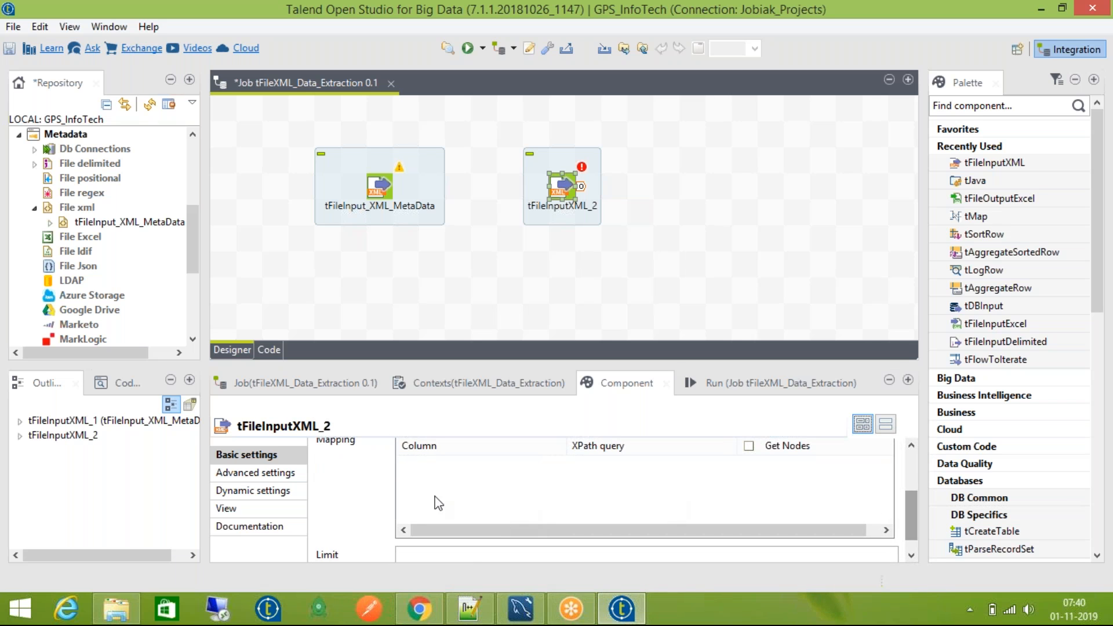
{"action": "left_click", "coordinate": [718, 385]}
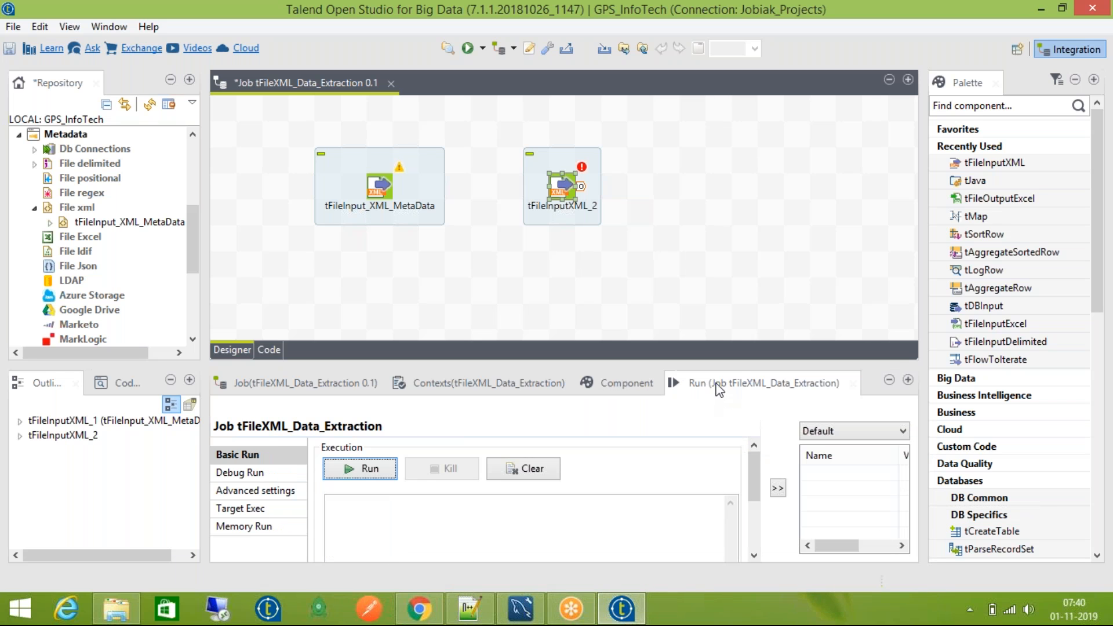
{"action": "double_click", "coordinate": [566, 181]}
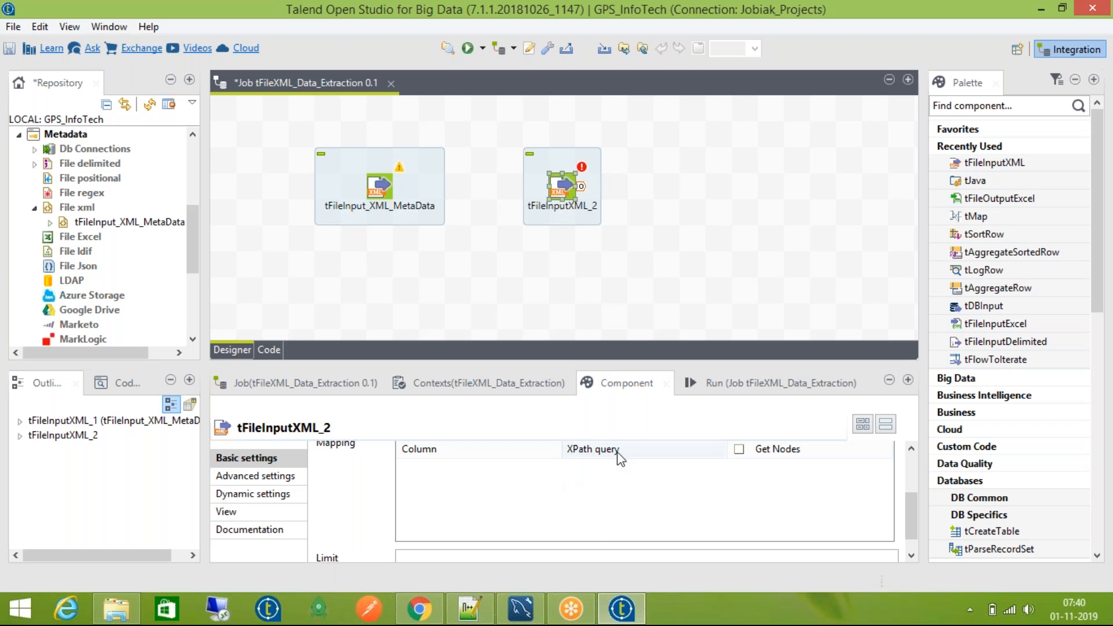
Step: Switch to sample.xml in Notepad++ and add an empty Occupation element on a new line below Date_posted
{"action": "left_click", "coordinate": [469, 615]}
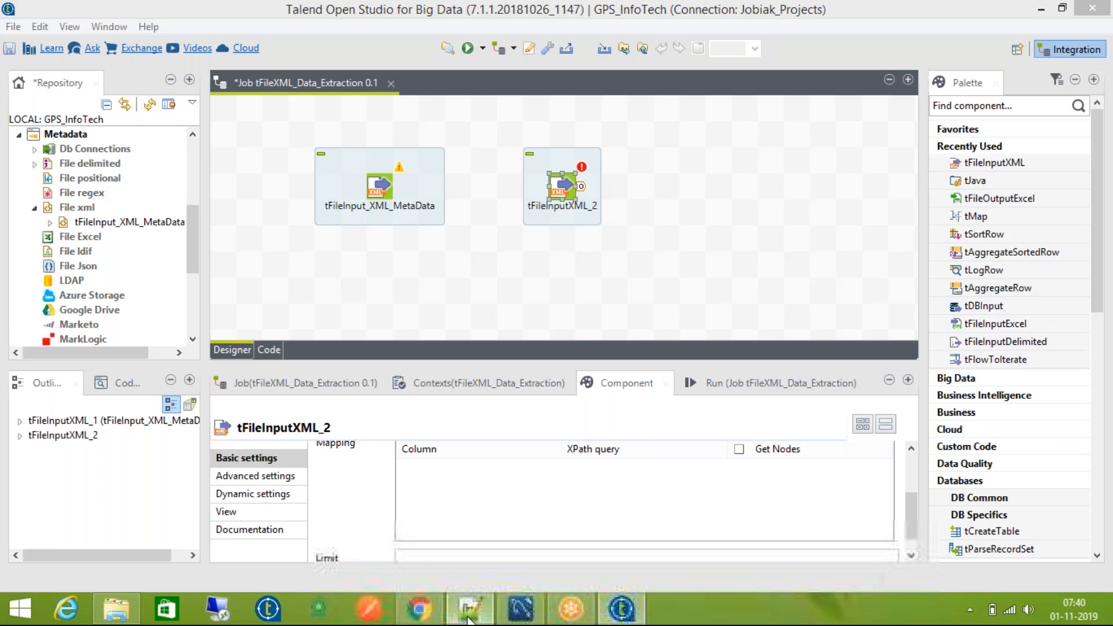
{"action": "scroll", "coordinate": [96, 121], "scroll_direction": "up", "scroll_amount": 6}
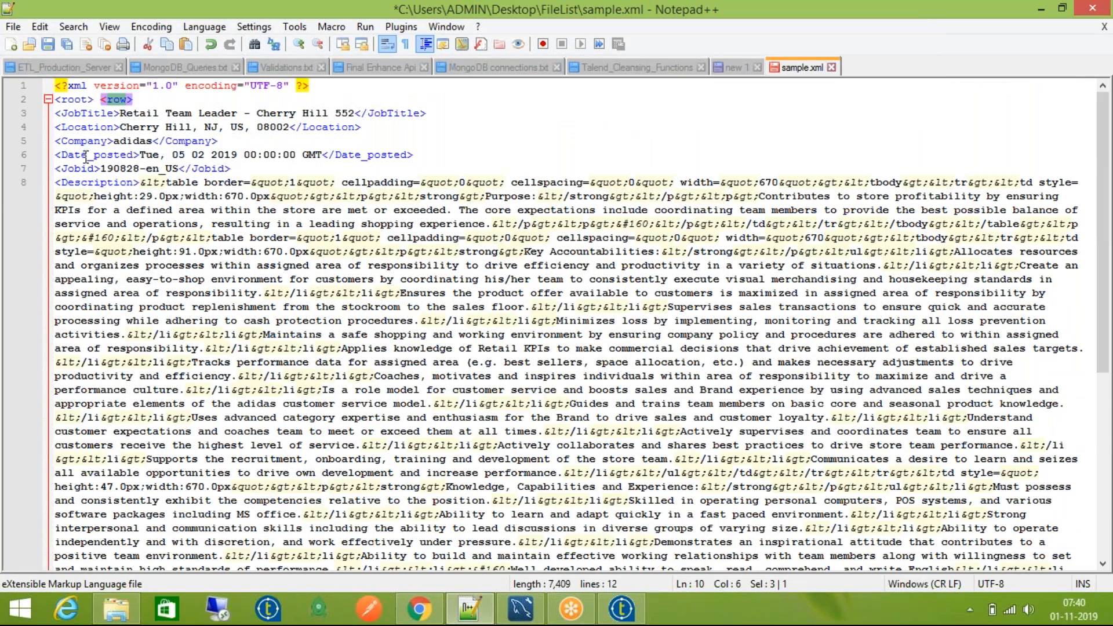
{"action": "left_click", "coordinate": [86, 157]}
{"action": "left_click", "coordinate": [442, 159]}
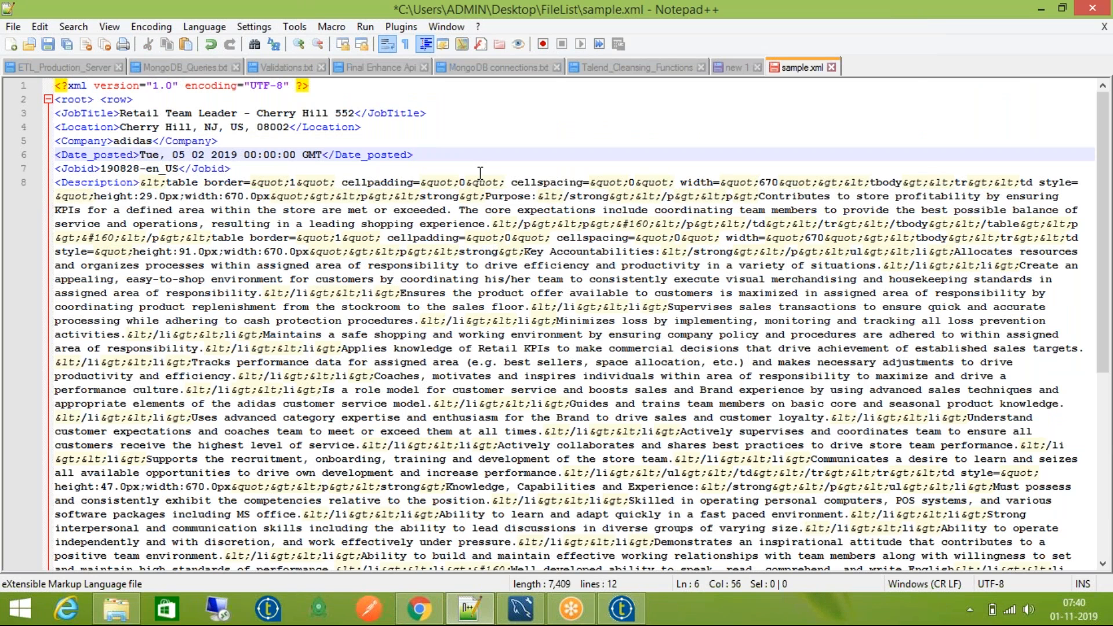
{"action": "key", "text": "Return"}
{"action": "type", "text": "<>"}
{"action": "key", "text": "Left"}
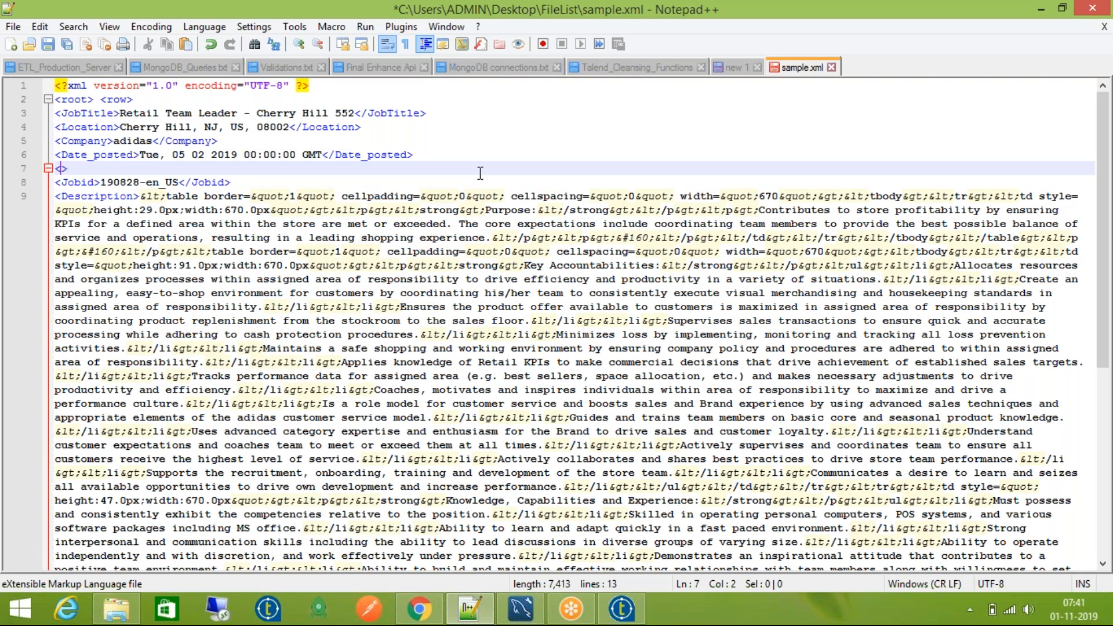
{"action": "type", "text": "Occupai"}
{"action": "key", "text": "BackSpace"}
{"action": "type", "text": "tion"}
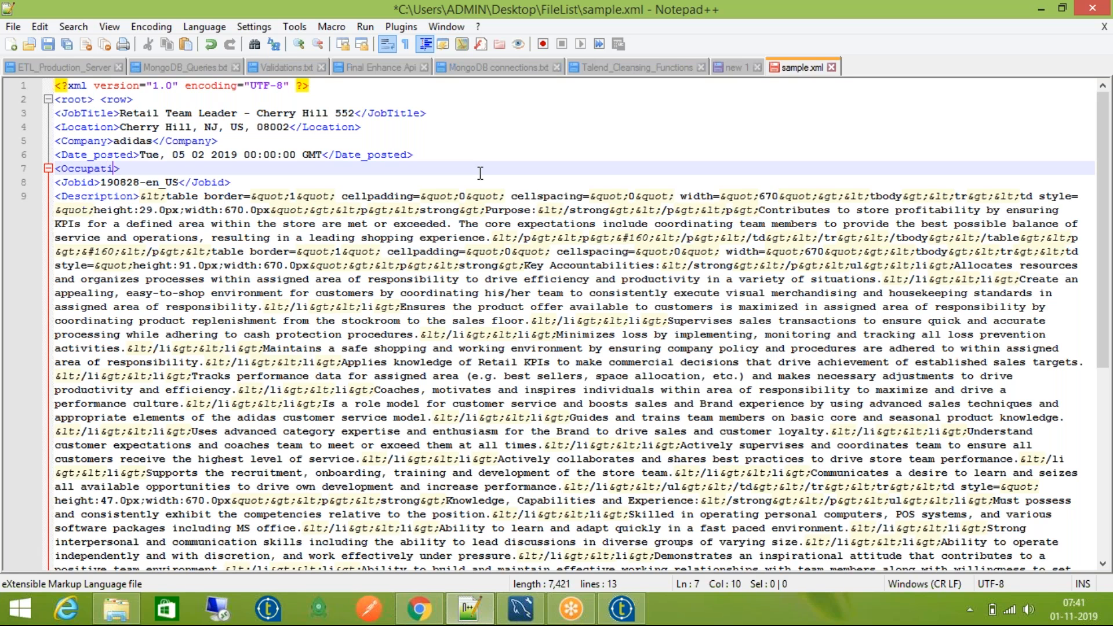
{"action": "type", "text": "><"}
{"action": "type", "text": "/"}
{"action": "type", "text": "Occupation>"}
{"action": "key", "text": "Return"}
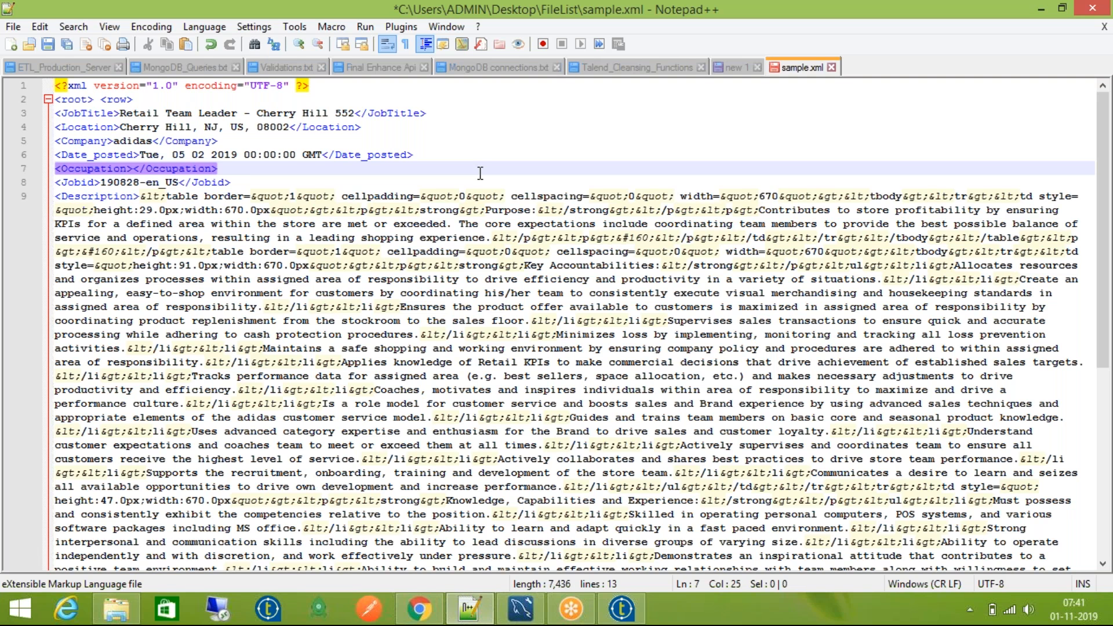
Step: Break the Occupation element between its tags so that the closing tag starts on its own line
{"action": "key", "text": "Left"}
{"action": "key", "text": "Left"}
{"action": "key", "text": "Left"}
{"action": "key", "text": "Left"}
{"action": "key", "text": "Left"}
{"action": "key", "text": "Left"}
{"action": "key", "text": "Left"}
{"action": "key", "text": "Left"}
{"action": "key", "text": "Left"}
{"action": "key", "text": "Left"}
{"action": "key", "text": "Left"}
{"action": "key", "text": "Left"}
{"action": "key", "text": "Return"}
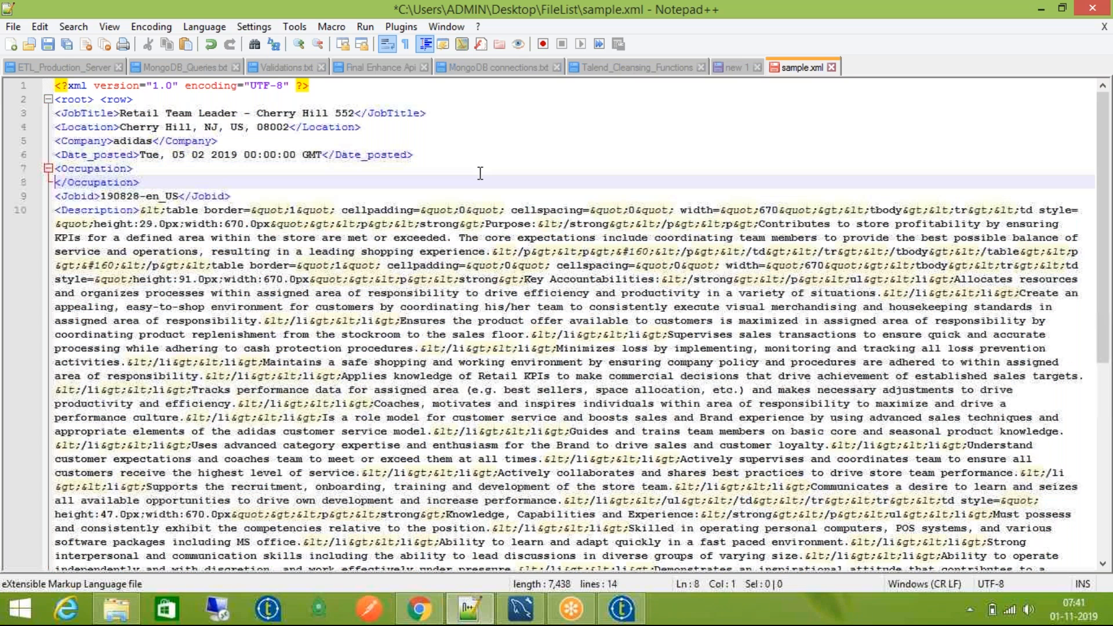
Step: Insert an empty Category element with opening and closing tags inside the Occupation element
{"action": "type", "text": "<><>"}
{"action": "key", "text": "Left"}
{"action": "key", "text": "Left"}
{"action": "key", "text": "Left"}
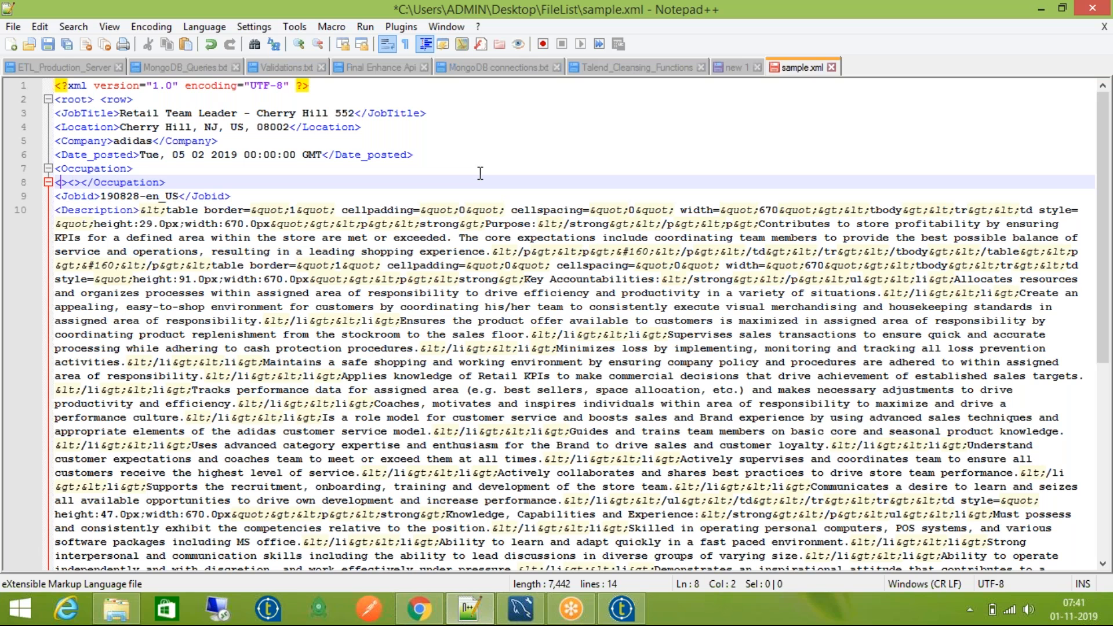
{"action": "type", "text": "Category"}
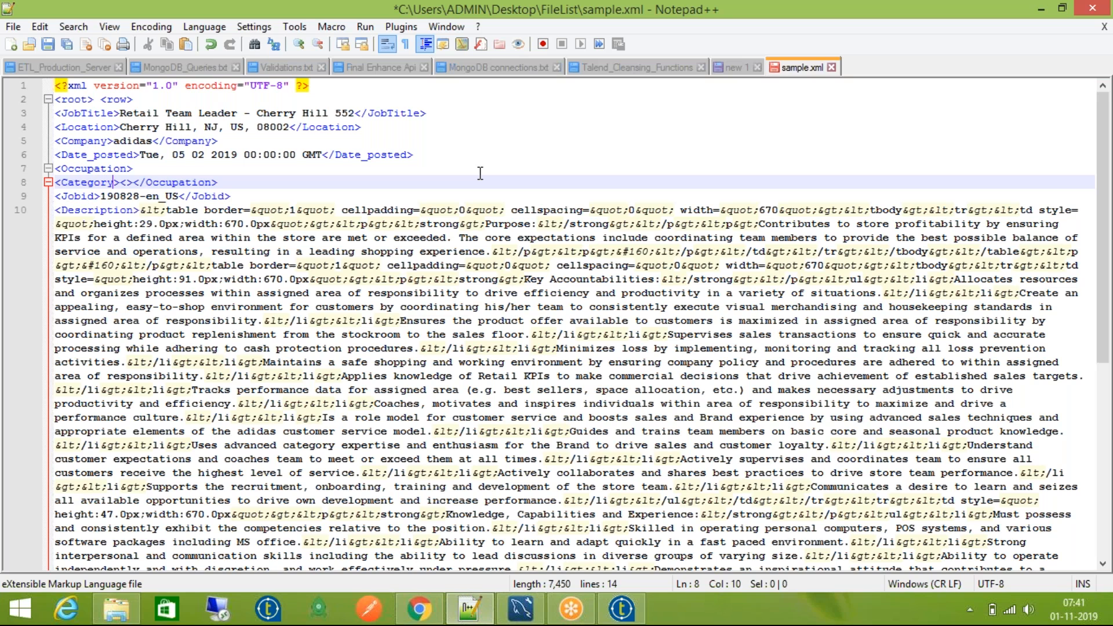
{"action": "key", "text": "Right"}
{"action": "key", "text": "Right"}
{"action": "type", "text": "Category"}
{"action": "key", "text": "Left"}
{"action": "key", "text": "Left"}
{"action": "key", "text": "Left"}
{"action": "key", "text": "Left"}
{"action": "key", "text": "Left"}
{"action": "key", "text": "Left"}
{"action": "key", "text": "Left"}
{"action": "key", "text": "Left"}
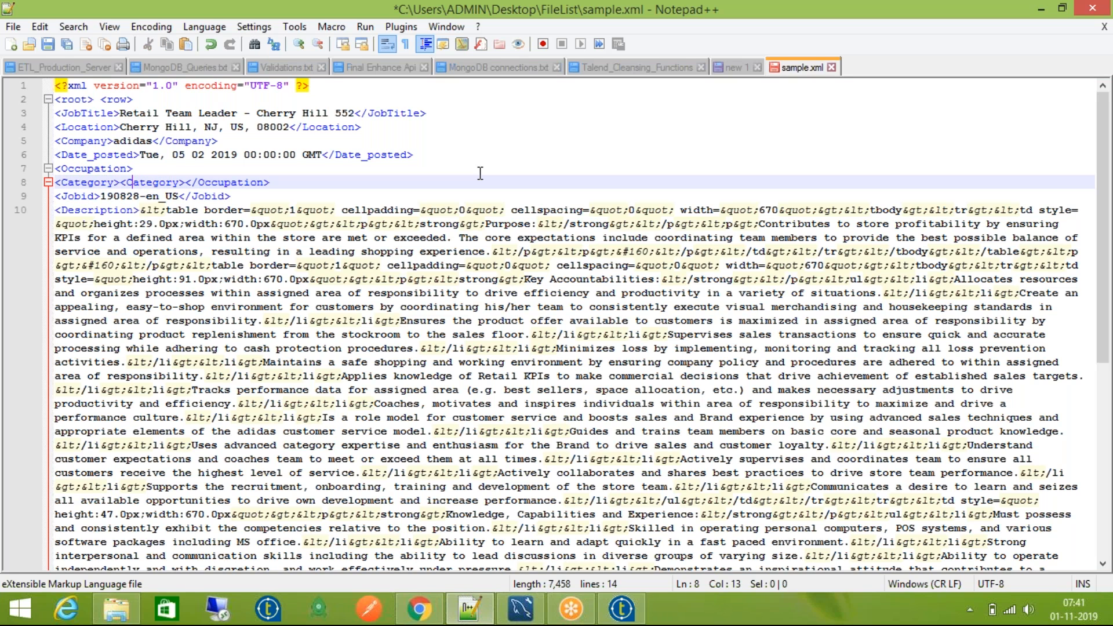
{"action": "type", "text": "/"}
{"action": "key", "text": "Left"}
{"action": "key", "text": "Left"}
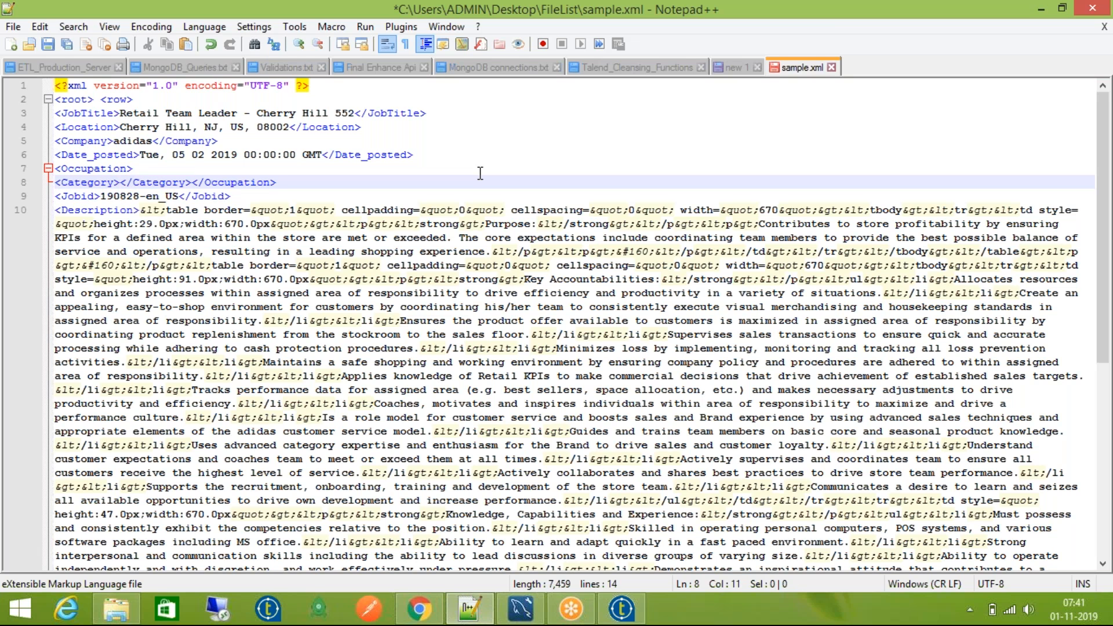
Step: Enter "Engineering Assistant" as the value of the Category element
{"action": "type", "text": "Engineer"}
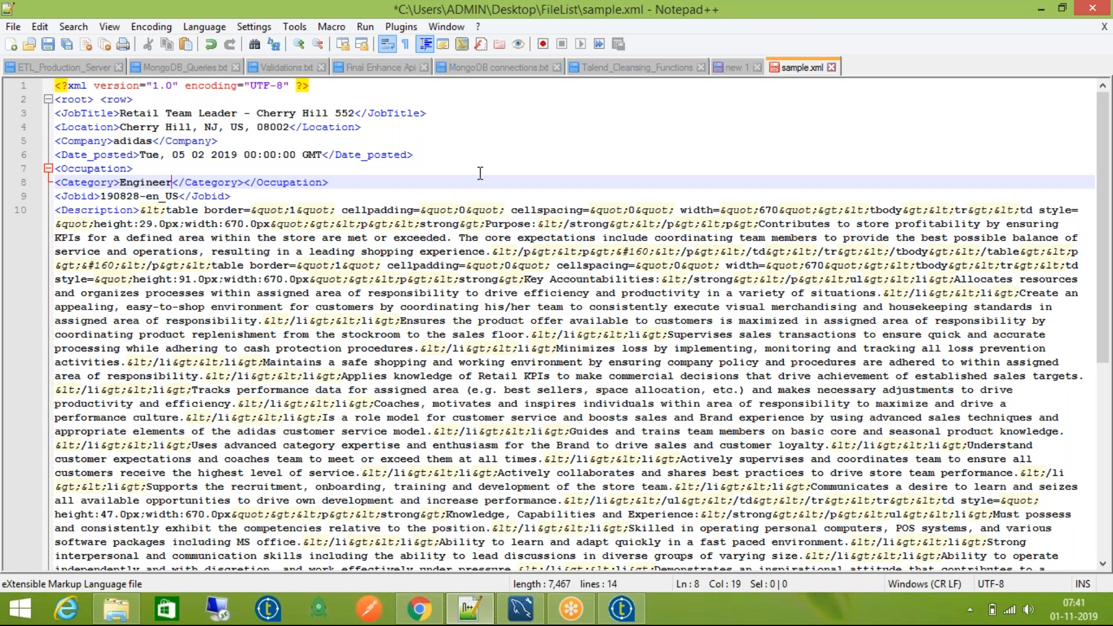
{"action": "type", "text": "ing Assis"}
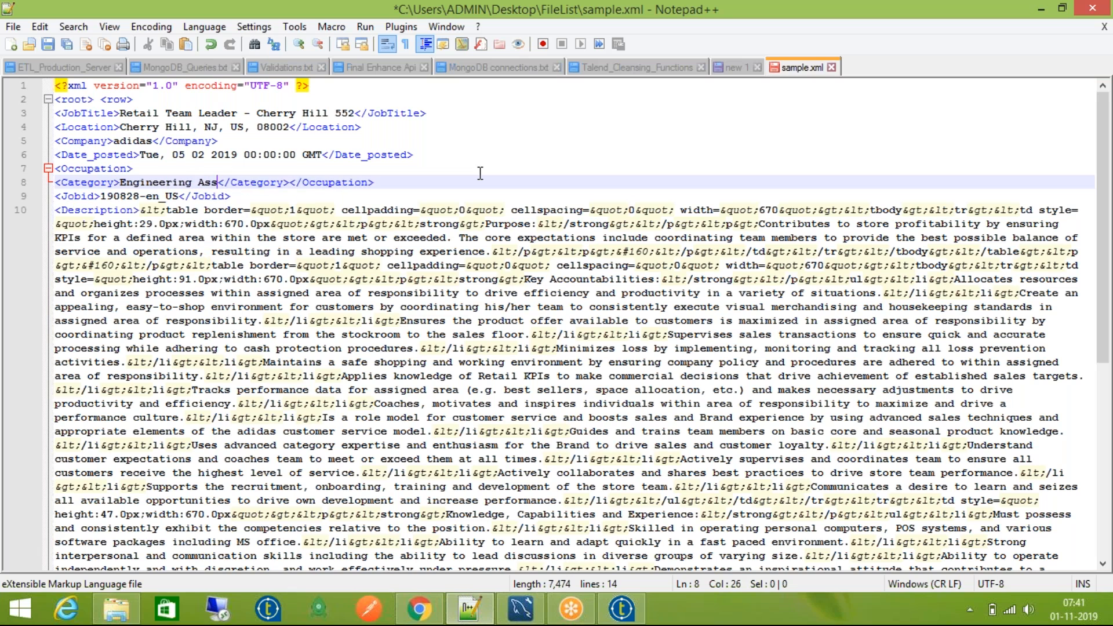
{"action": "type", "text": "tant"}
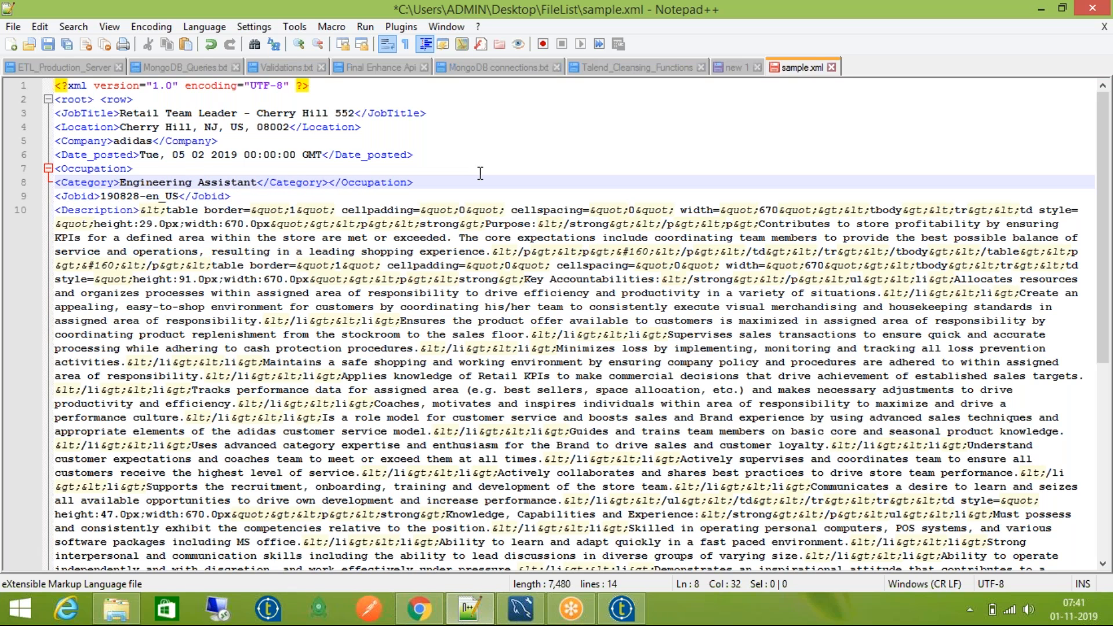
{"action": "left_click", "coordinate": [480, 173]}
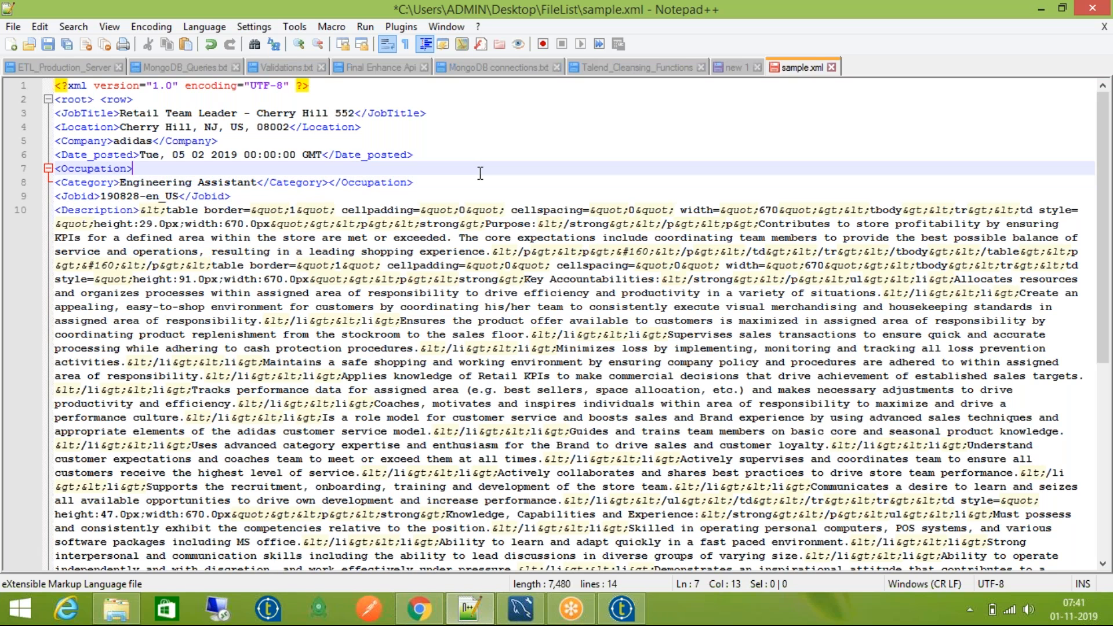
Step: Move the closing Occupation tag onto its own line below the Category element in sample.xml
{"action": "key", "text": "Down"}
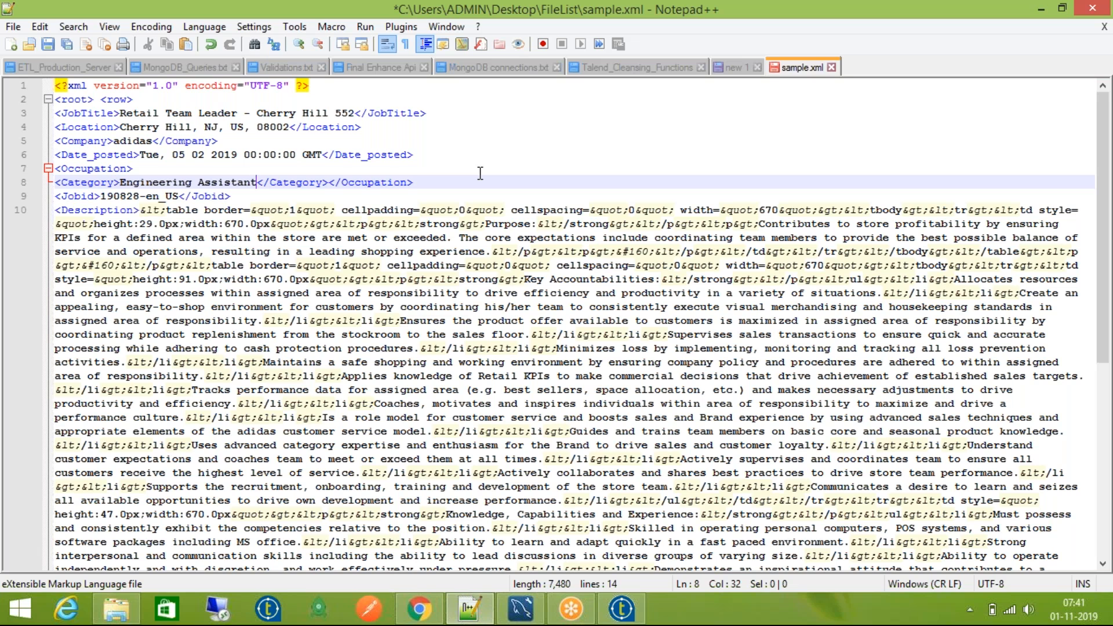
{"action": "key", "text": "Up"}
{"action": "key", "text": "Left"}
{"action": "key", "text": "Left"}
{"action": "key", "text": "Left"}
{"action": "key", "text": "Left"}
{"action": "key", "text": "Left"}
{"action": "key", "text": "Left"}
{"action": "key", "text": "Left"}
{"action": "key", "text": "Left"}
{"action": "key", "text": "Left"}
{"action": "key", "text": "Left"}
{"action": "key", "text": "Left"}
{"action": "key", "text": "Left"}
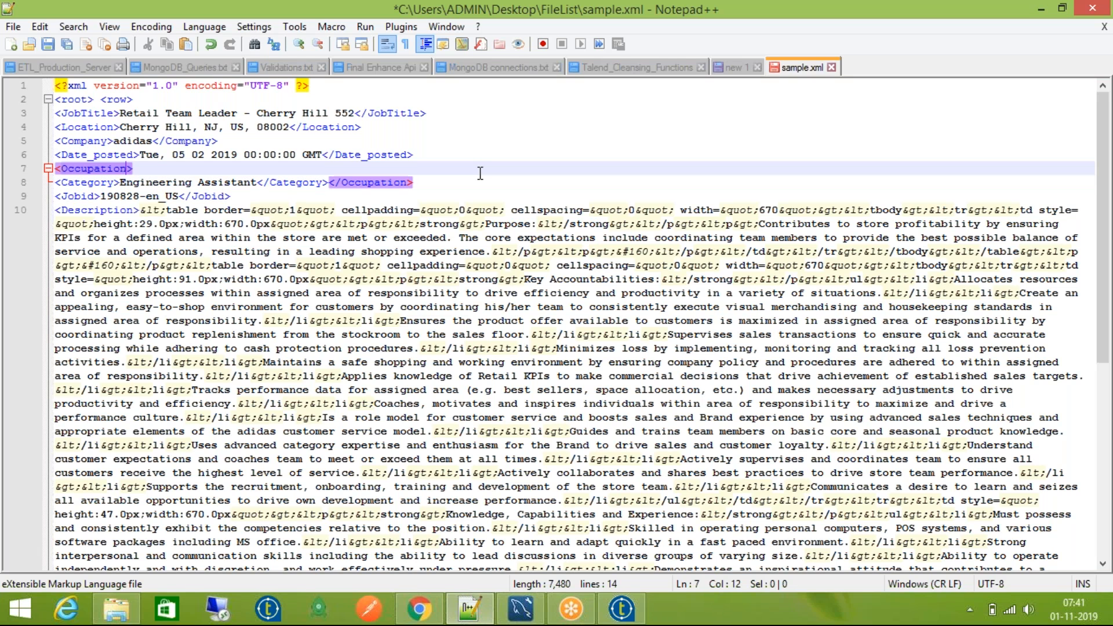
{"action": "key", "text": "Down"}
{"action": "key", "text": "Down"}
{"action": "key", "text": "Down"}
{"action": "key", "text": "Left"}
{"action": "key", "text": "Left"}
{"action": "key", "text": "Left"}
{"action": "key", "text": "Left"}
{"action": "key", "text": "Left"}
{"action": "key", "text": "Left"}
{"action": "key", "text": "Left"}
{"action": "key", "text": "Left"}
{"action": "key", "text": "Left"}
{"action": "key", "text": "Left"}
{"action": "key", "text": "Left"}
{"action": "key", "text": "Left"}
{"action": "key", "text": "Left"}
{"action": "key", "text": "Left"}
{"action": "key", "text": "Left"}
{"action": "key", "text": "Left"}
{"action": "key", "text": "Left"}
{"action": "key", "text": "Left"}
{"action": "key", "text": "Left"}
{"action": "key", "text": "Left"}
{"action": "key", "text": "Left"}
{"action": "key", "text": "Left"}
{"action": "key", "text": "Left"}
{"action": "key", "text": "Left"}
{"action": "key", "text": "Left"}
{"action": "key", "text": "Left"}
{"action": "key", "text": "Left"}
{"action": "key", "text": "Left"}
{"action": "key", "text": "Left"}
{"action": "key", "text": "Left"}
{"action": "key", "text": "Left"}
{"action": "key", "text": "Left"}
{"action": "key", "text": "Left"}
{"action": "key", "text": "Left"}
{"action": "key", "text": "Return"}
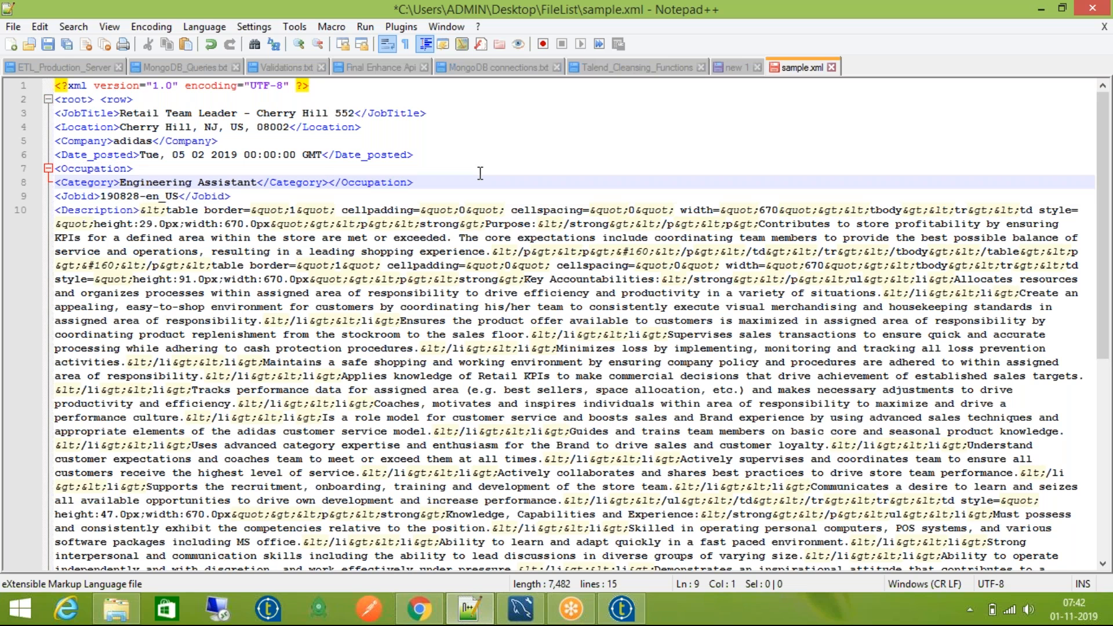
Step: Select the tag name in the opening Category tag nested inside the Occupation element
{"action": "key", "text": "Up"}
{"action": "key", "text": "Up"}
{"action": "key", "text": "Down"}
{"action": "key", "text": "Down"}
{"action": "key", "text": "Up"}
{"action": "key", "text": "Up"}
{"action": "key", "text": "Down"}
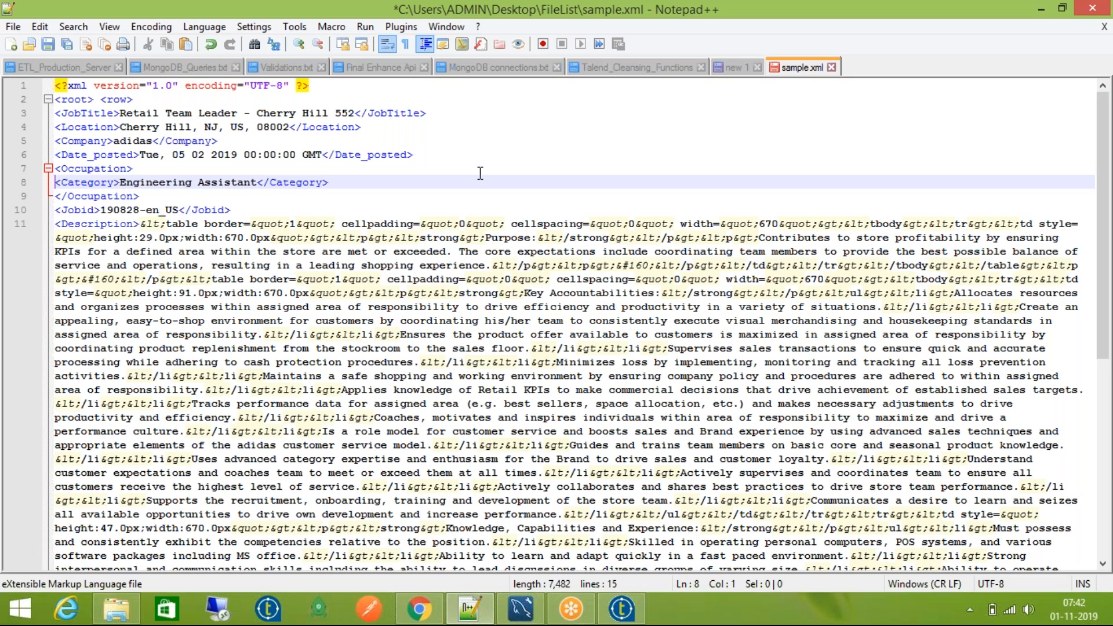
{"action": "key", "text": "Right"}
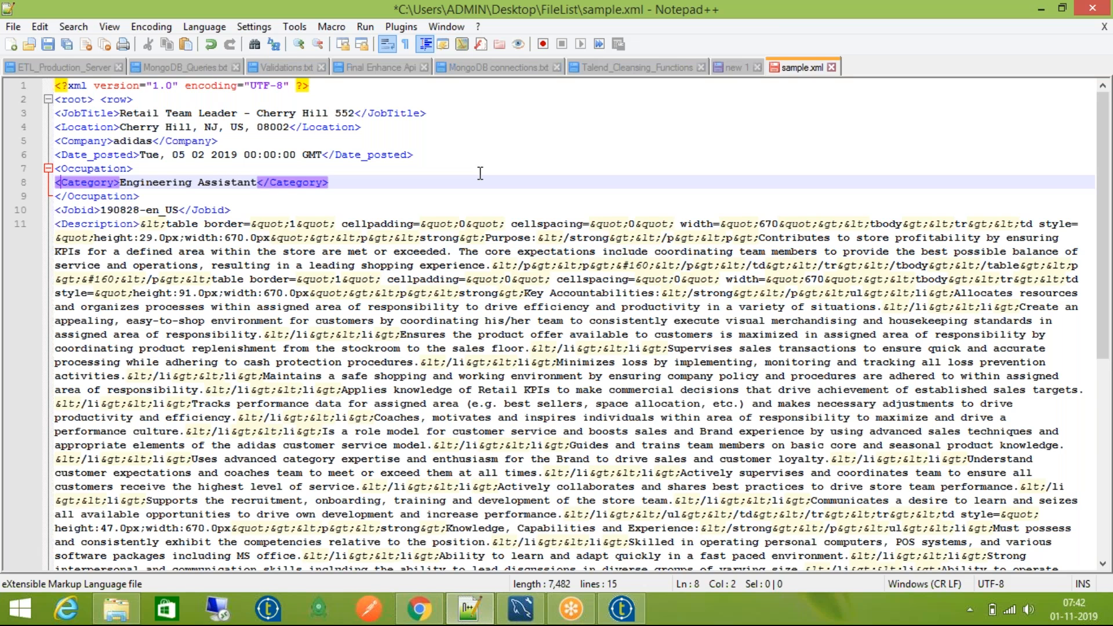
{"action": "key", "text": "ctrl+shift+Right"}
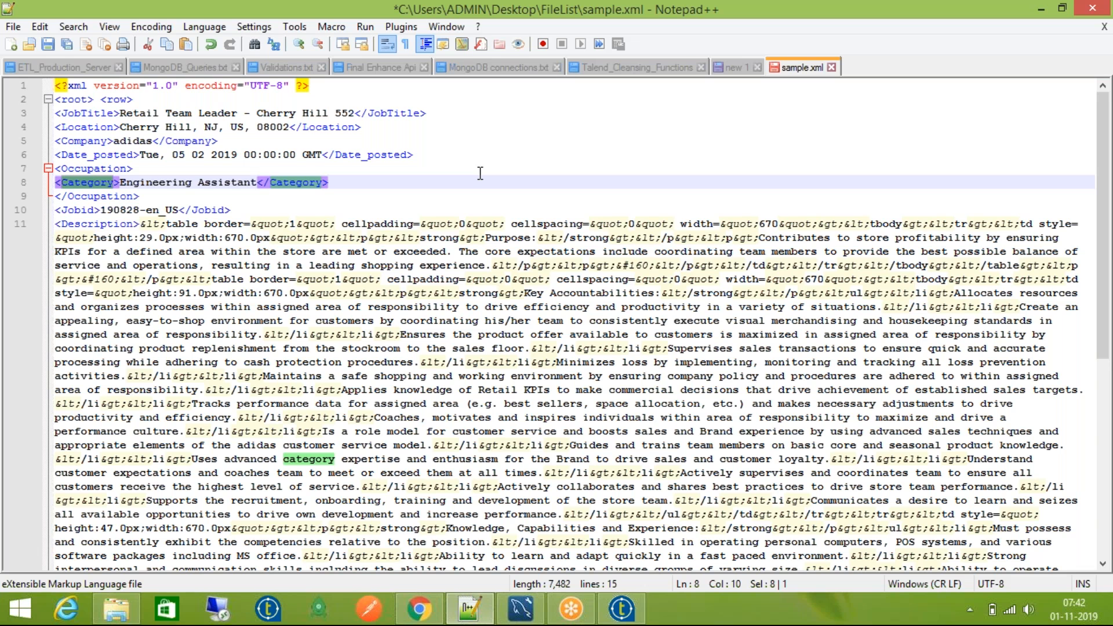
Step: Switch to Talend Open Studio and add a String column named Category to the tFileInputXML_2 schema
{"action": "left_click", "coordinate": [640, 606]}
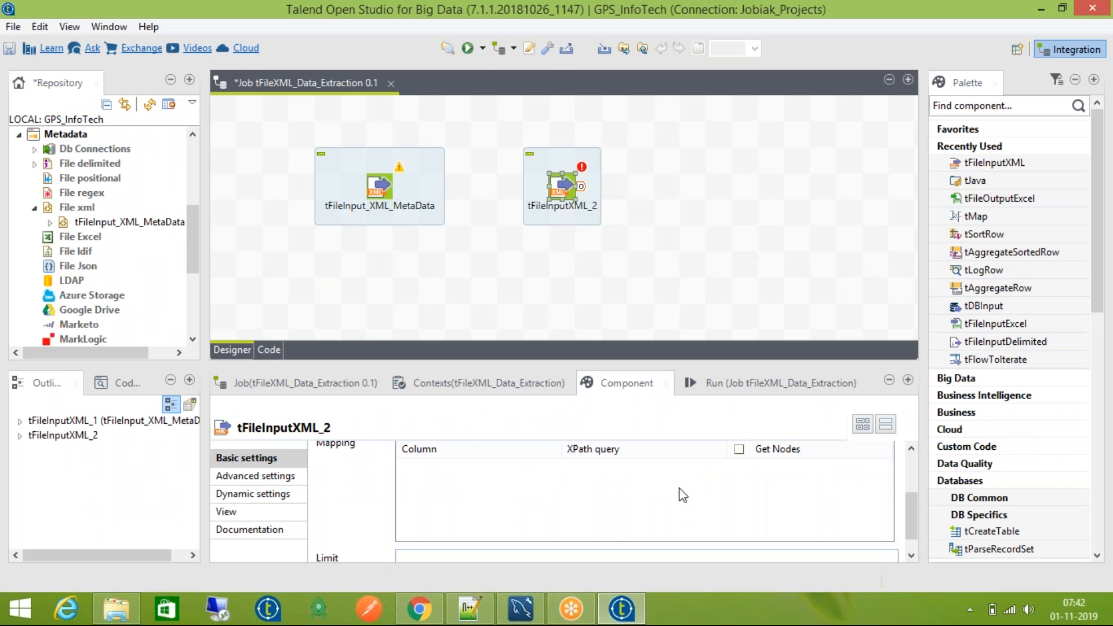
{"action": "left_click_drag", "start_coordinate": [913, 503], "coordinate": [919, 527]}
{"action": "scroll", "coordinate": [916, 508], "scroll_direction": "up", "scroll_amount": 5}
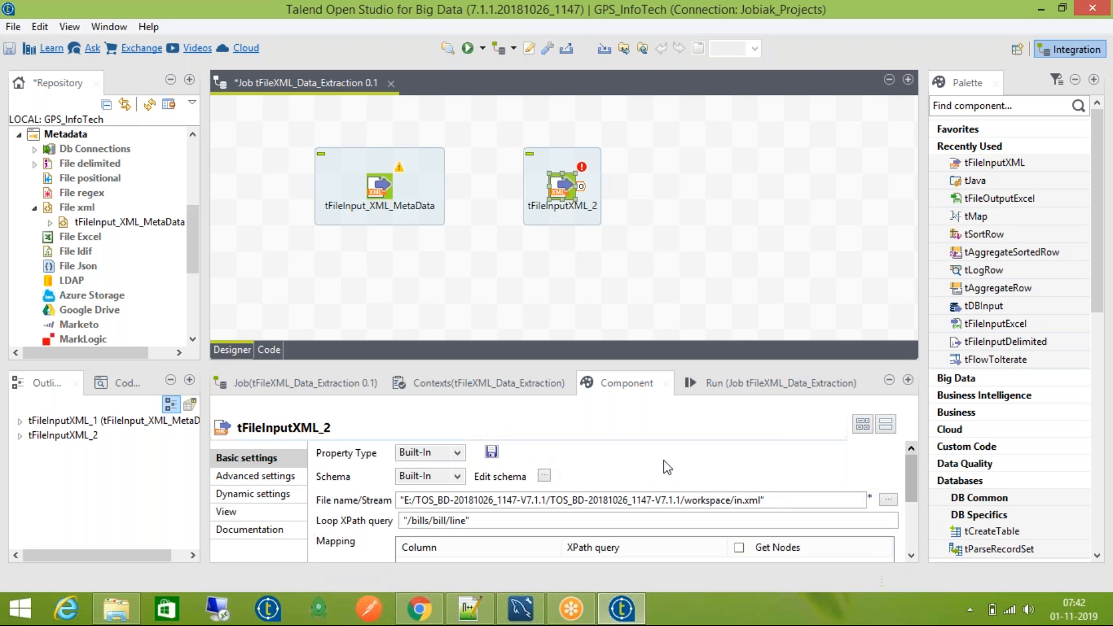
{"action": "left_click", "coordinate": [545, 477]}
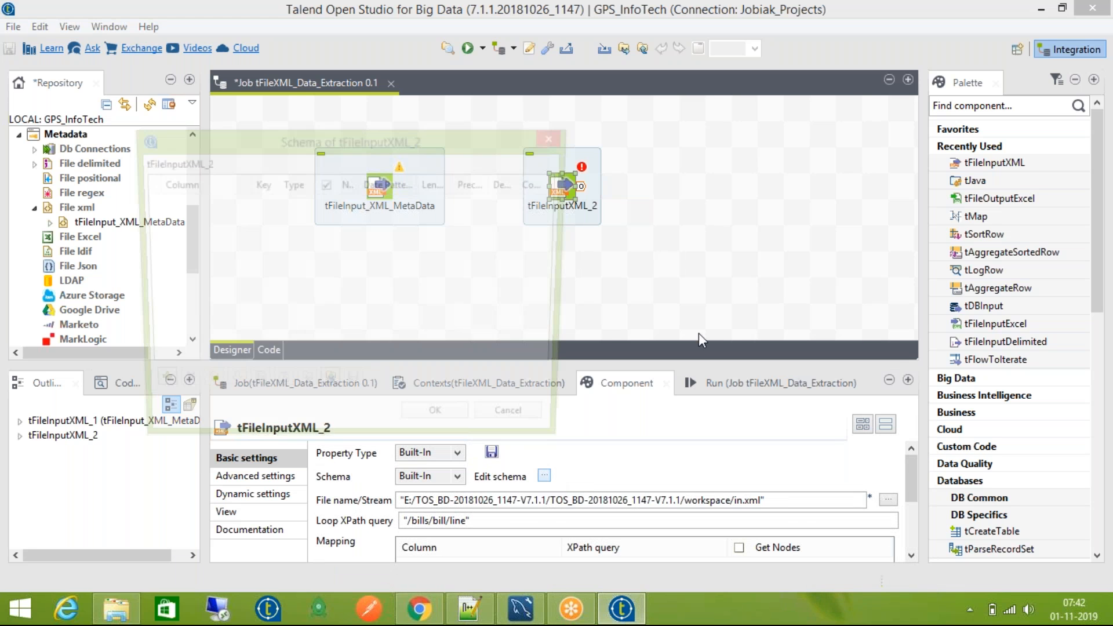
{"action": "left_click", "coordinate": [152, 388]}
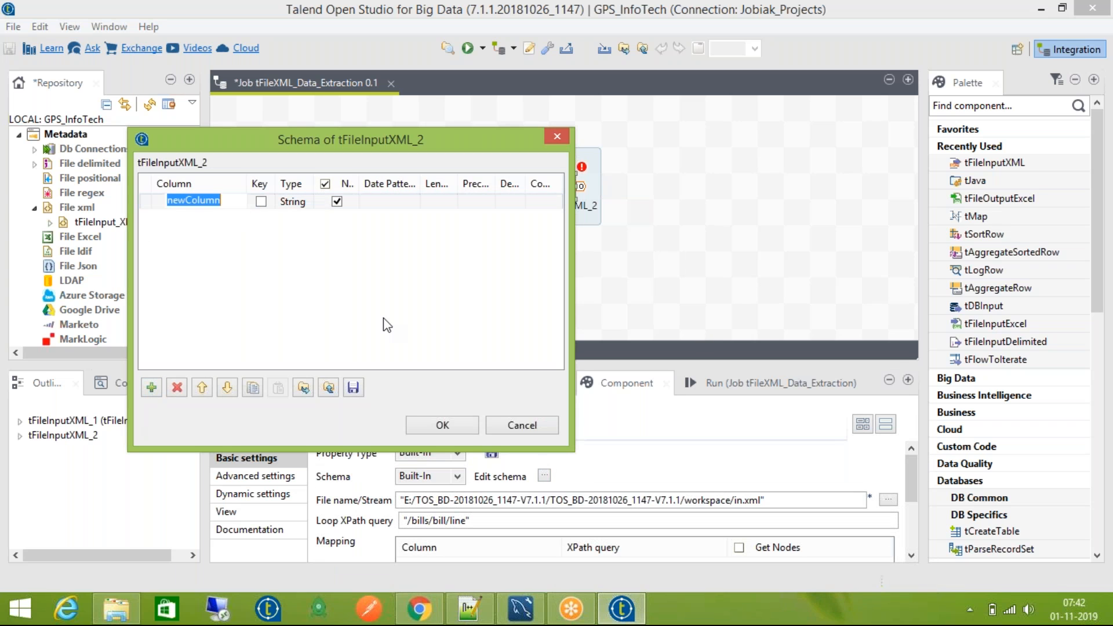
{"action": "type", "text": "Category"}
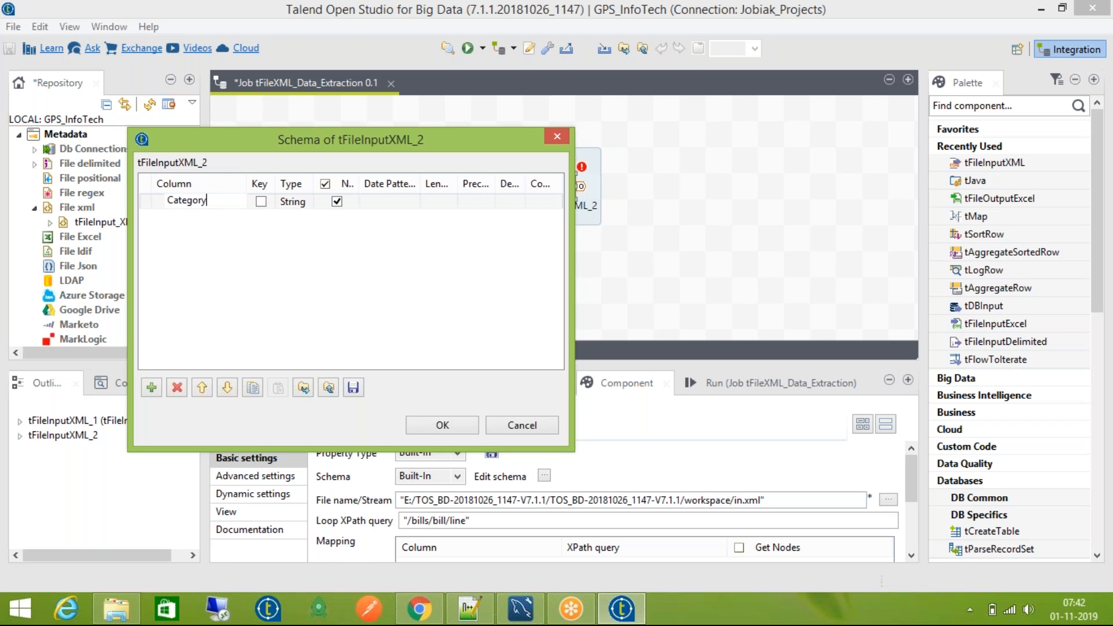
{"action": "key", "text": "Return"}
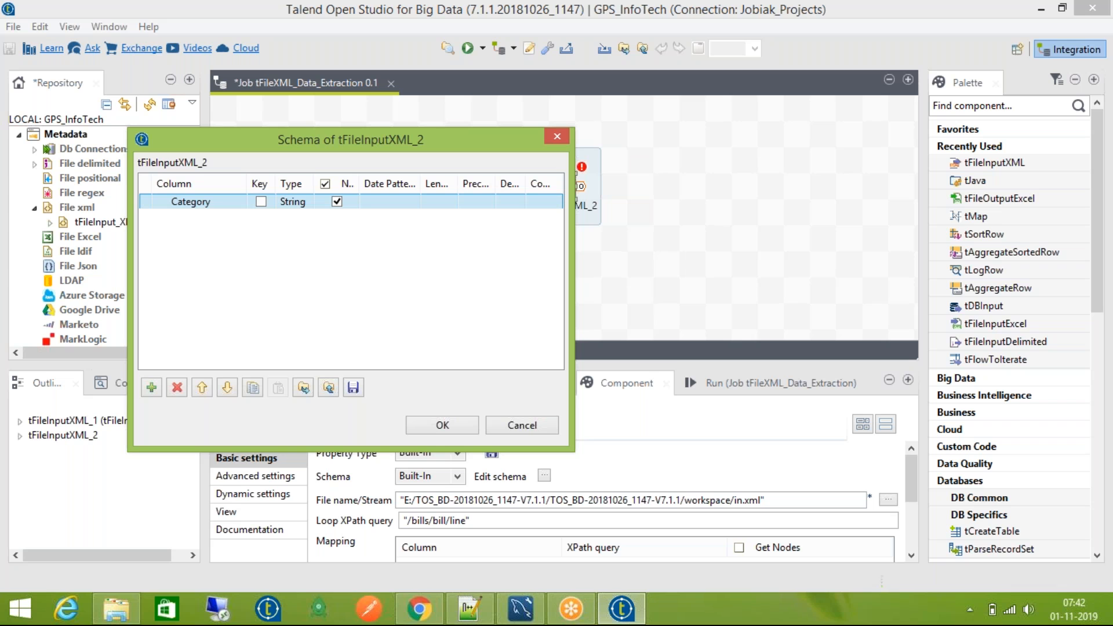
{"action": "left_click", "coordinate": [436, 425]}
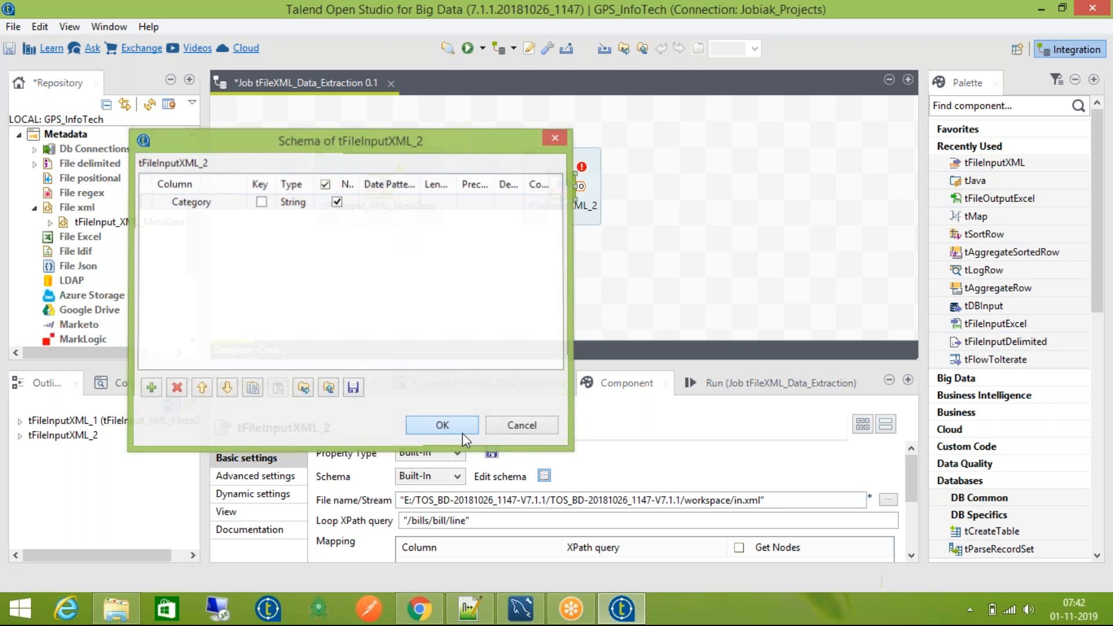
Step: Set the loop XPath query of tFileInputXML_2 to "/root/row"
{"action": "scroll", "coordinate": [812, 473], "scroll_direction": "down", "scroll_amount": 2}
{"action": "left_click", "coordinate": [592, 463]}
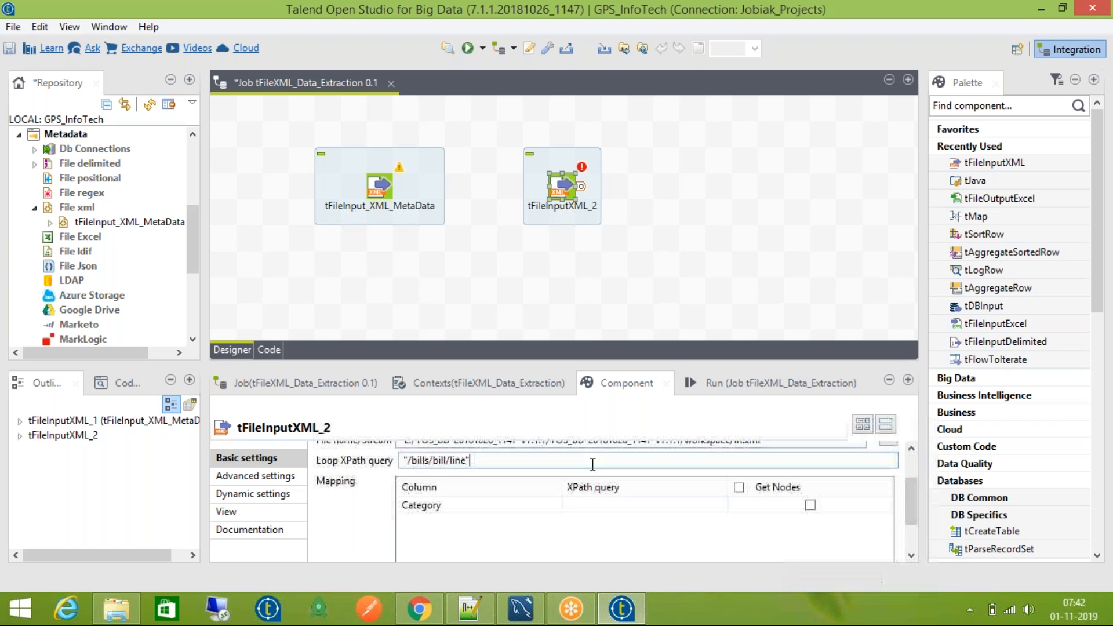
{"action": "key", "text": "Left"}
{"action": "key", "text": "shift+Home"}
{"action": "key", "text": "shift+Right"}
{"action": "type", "text": "/root/row"}
{"action": "key", "text": "Tab"}
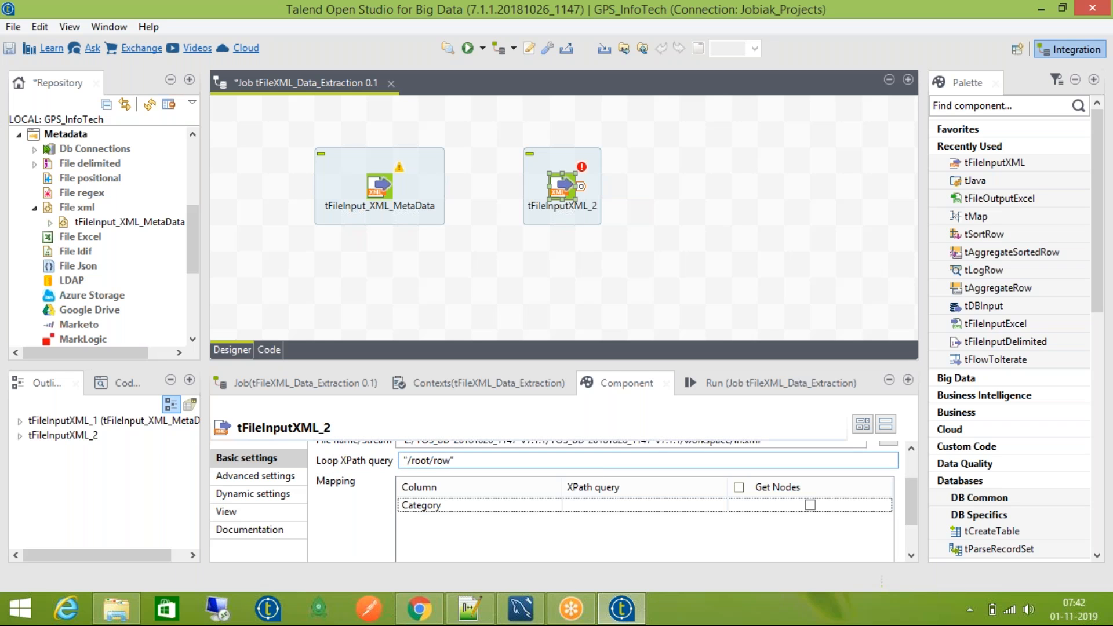
Step: Enter a quoted XPath query for the Category column, checking the parent Occupation tag in sample.xml
{"action": "left_click", "coordinate": [592, 505]}
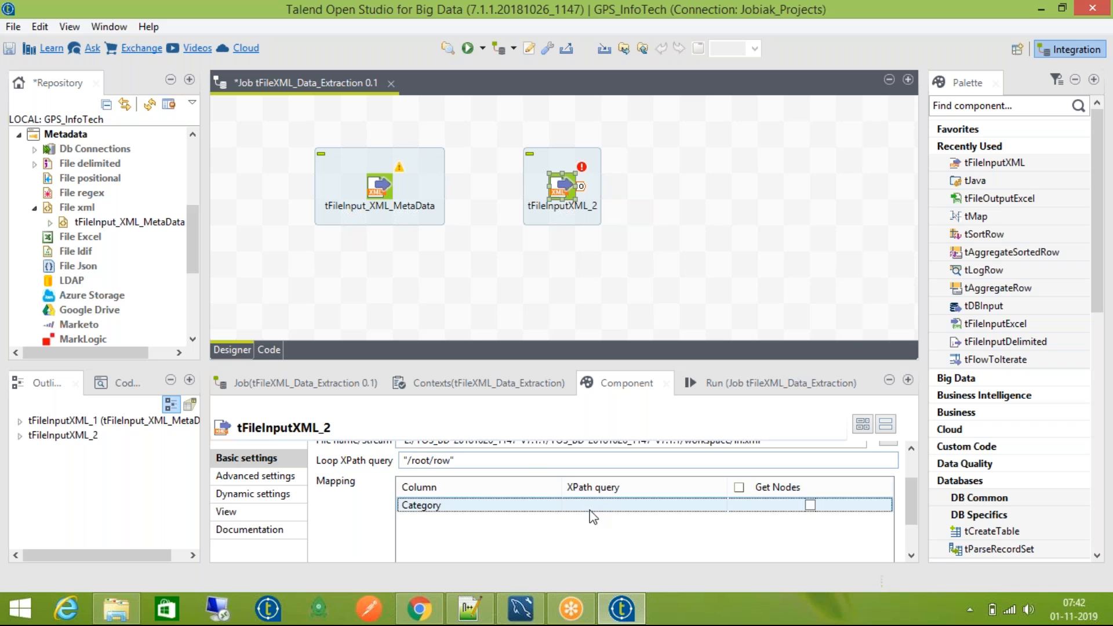
{"action": "type", "text": "\"\""}
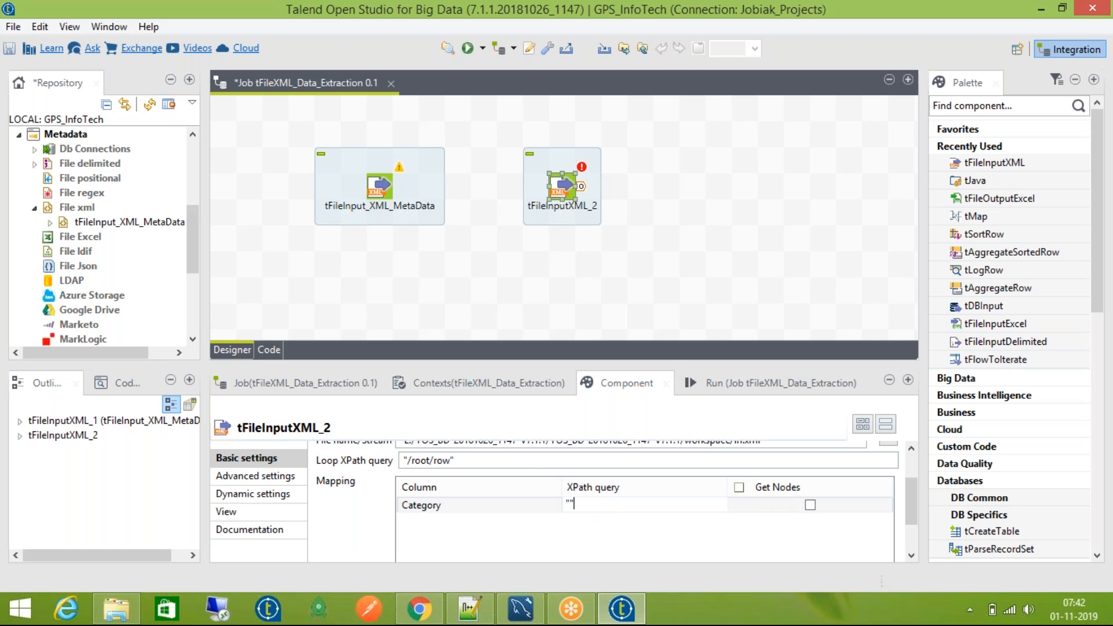
{"action": "key", "text": "alt+Tab"}
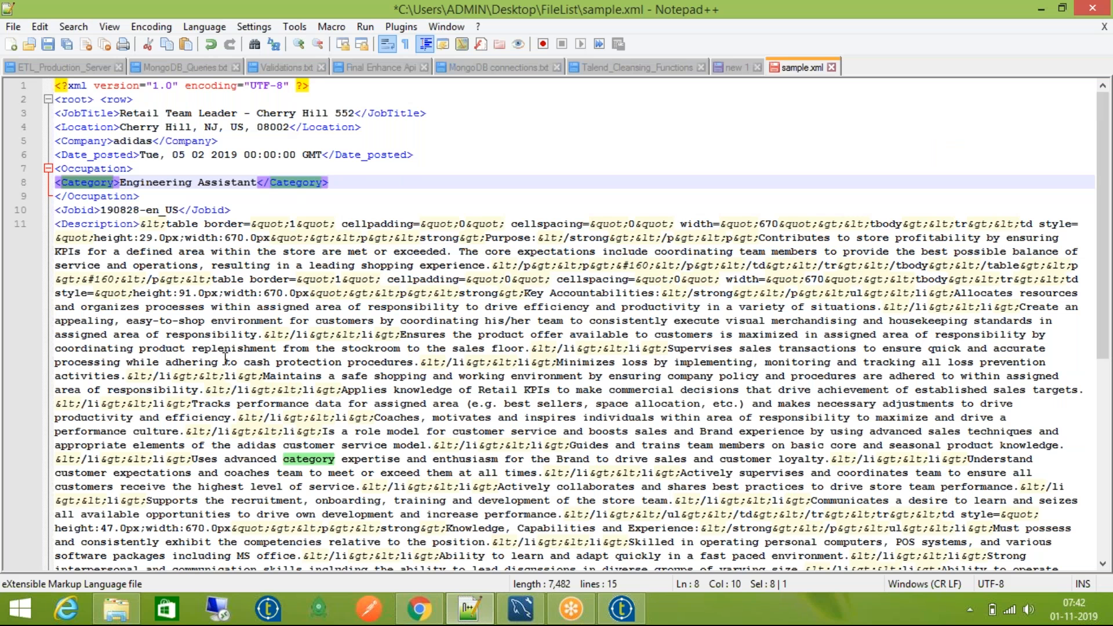
{"action": "double_click", "coordinate": [93, 168]}
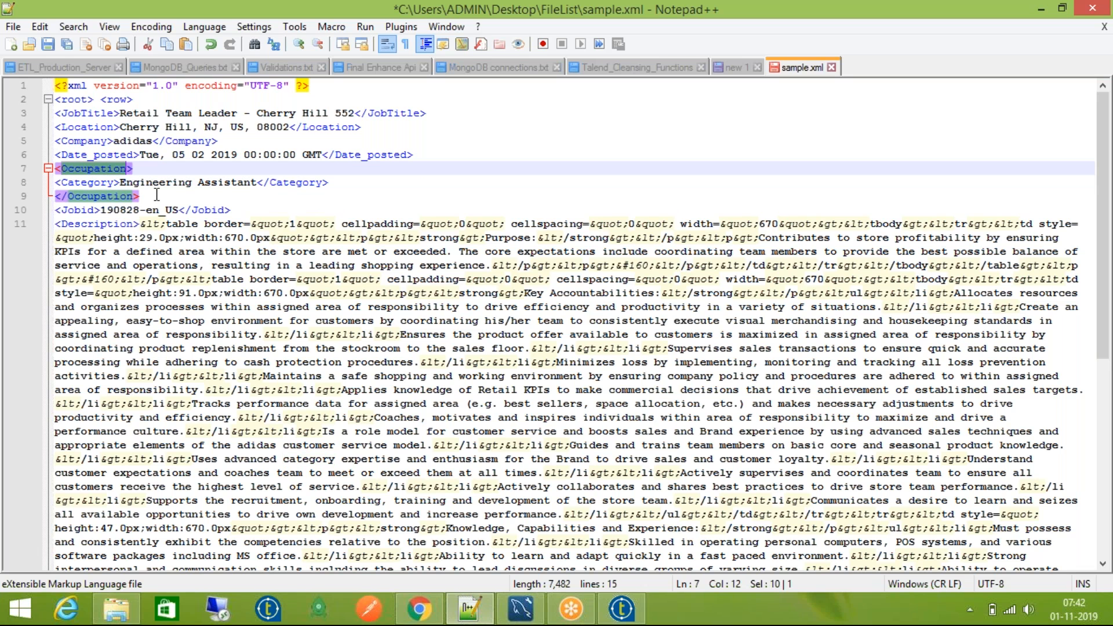
{"action": "key", "text": "alt+Tab"}
{"action": "left_click", "coordinate": [588, 506]}
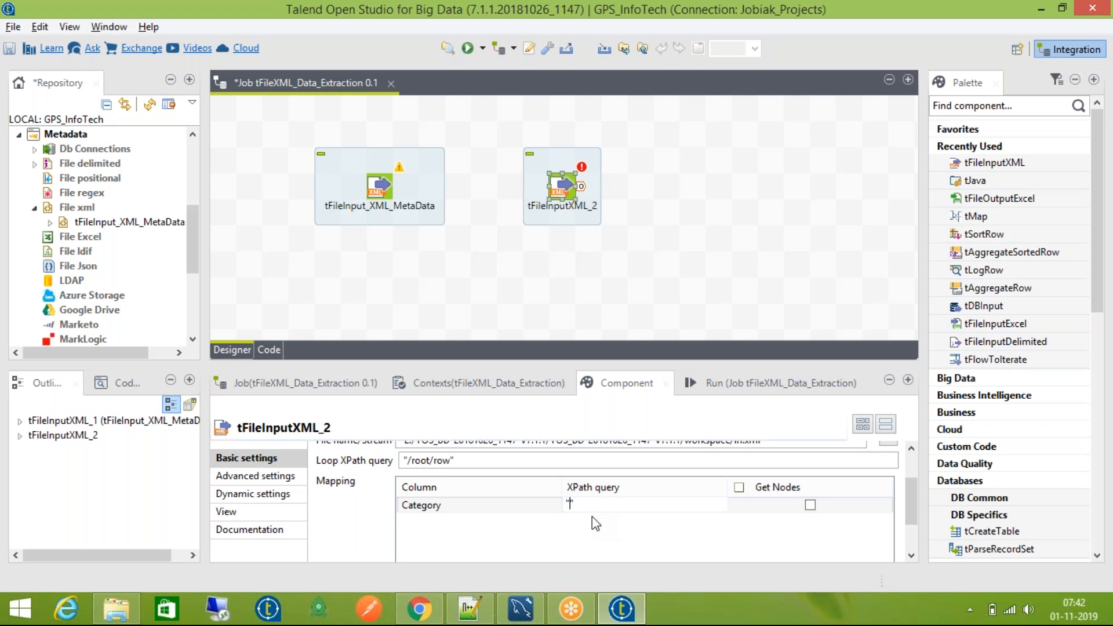
{"action": "type", "text": "Cate"}
{"action": "type", "text": "ry"}
Step: Review the column-to-XPath mapping of the tFileInput_XML_MetaData component from JobTitle through Description
{"action": "left_click", "coordinate": [379, 188]}
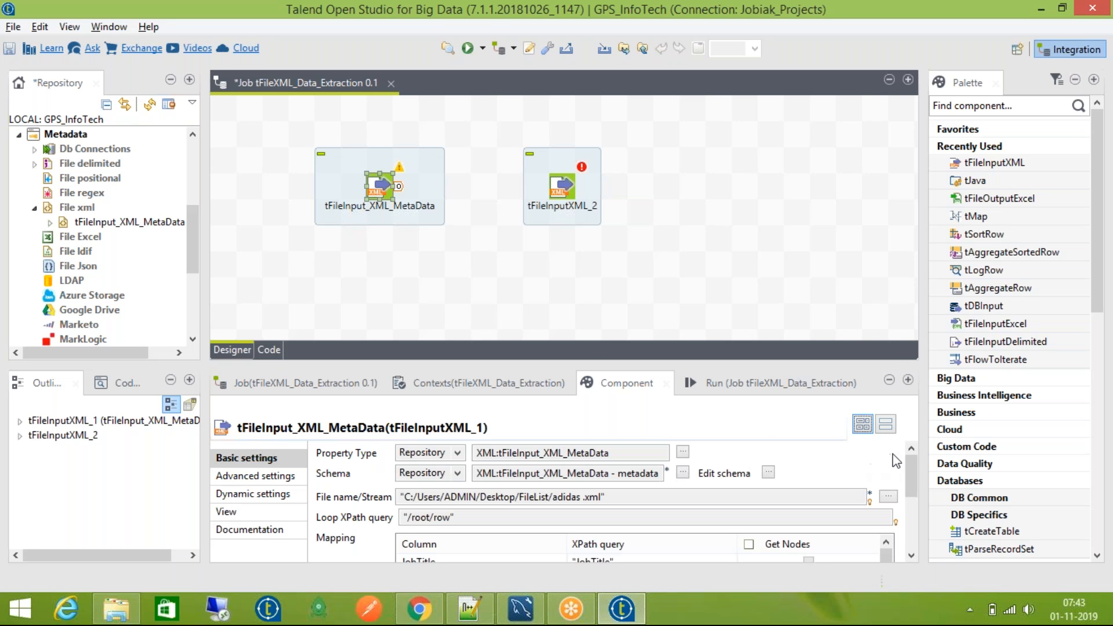
{"action": "scroll", "coordinate": [905, 458], "scroll_direction": "down", "scroll_amount": 3}
{"action": "left_click", "coordinate": [632, 500]}
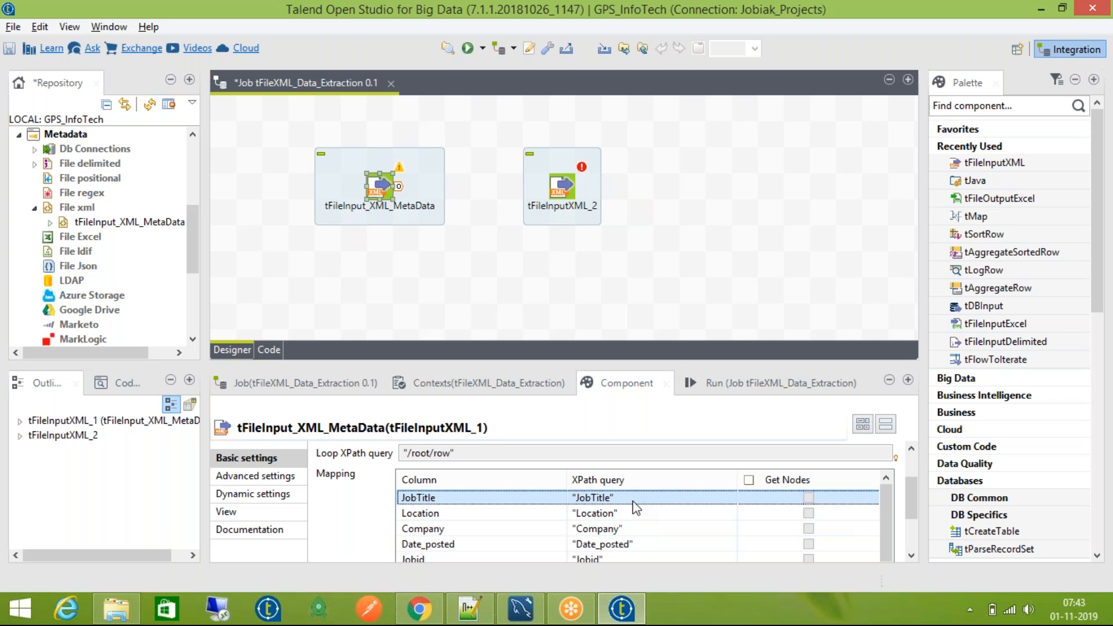
{"action": "left_click", "coordinate": [635, 528]}
{"action": "left_click", "coordinate": [640, 560]}
{"action": "scroll", "coordinate": [643, 548], "scroll_direction": "down", "scroll_amount": 1}
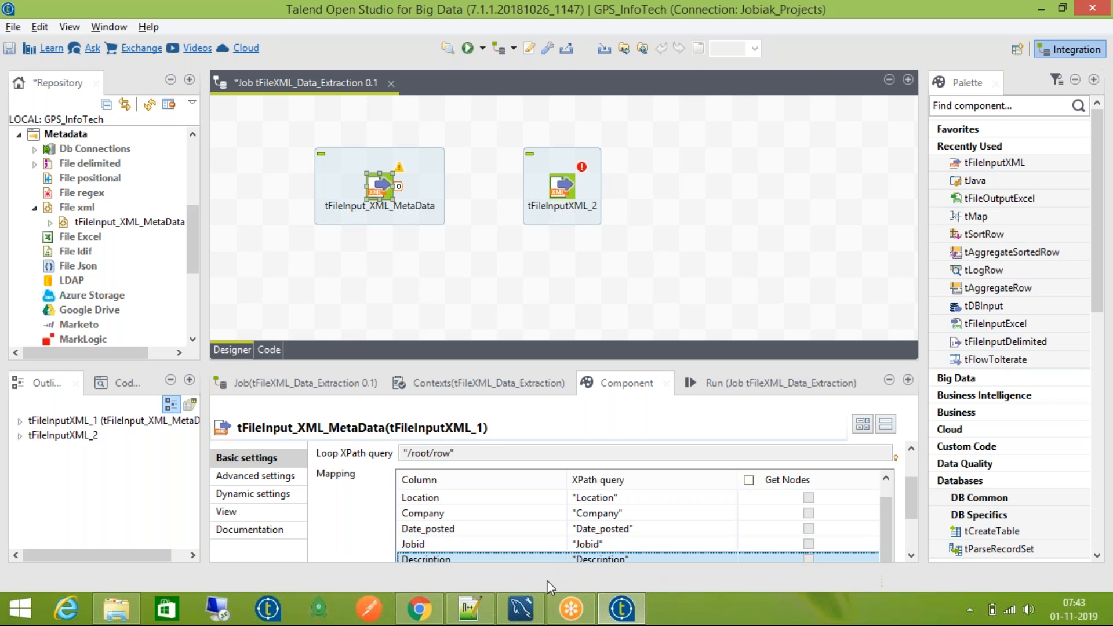
Step: Switch to Notepad++, select the whole Occupation block including its nested Category, and save sample.xml
{"action": "left_click", "coordinate": [469, 609]}
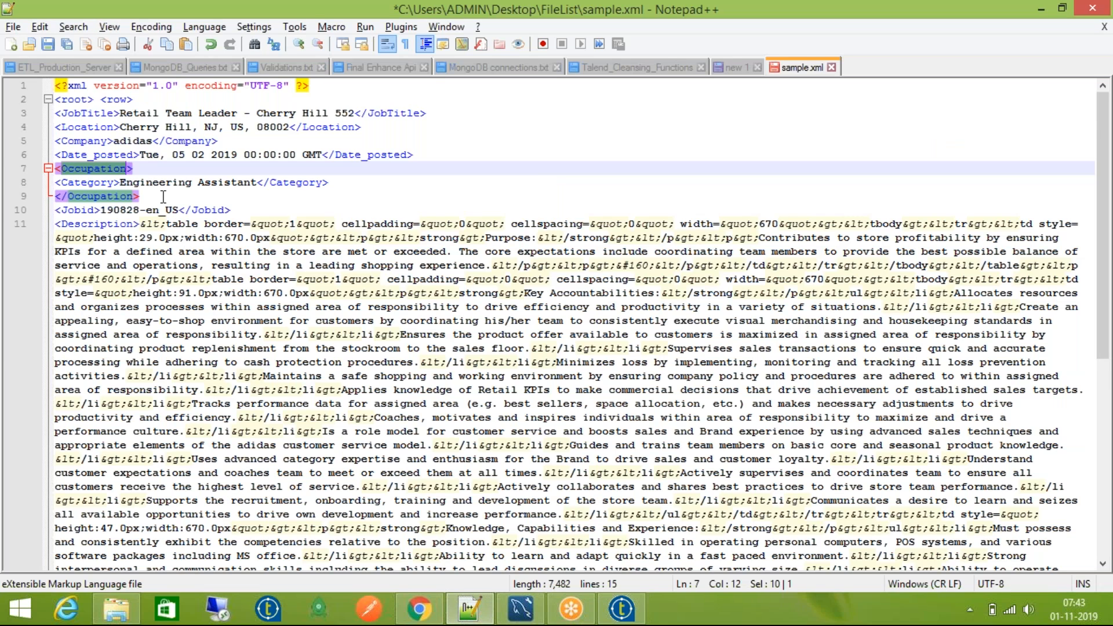
{"action": "left_click", "coordinate": [164, 196]}
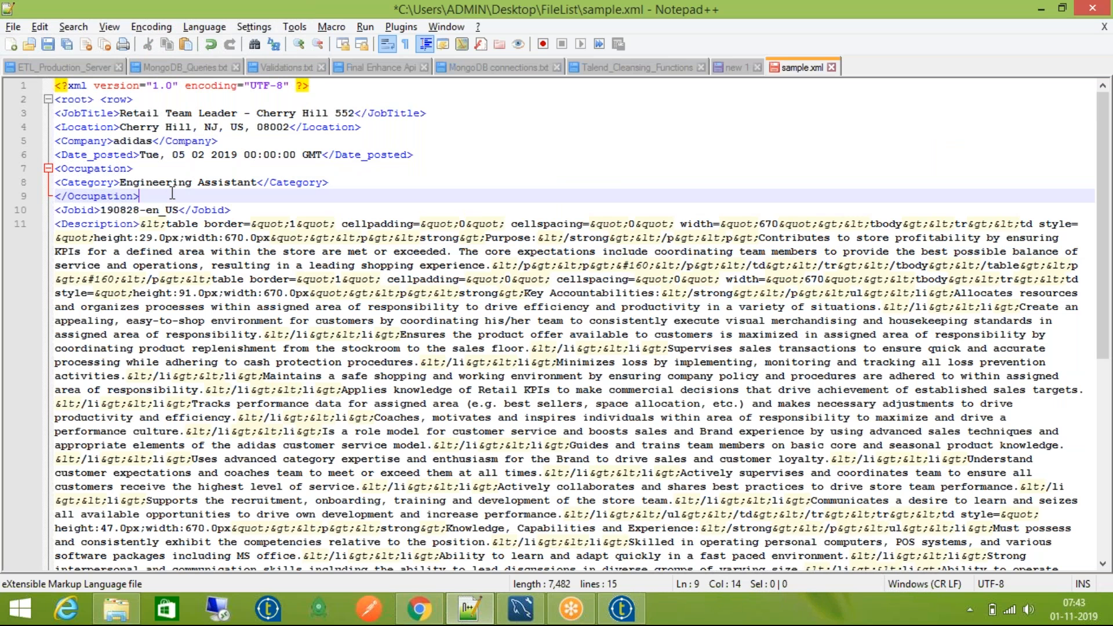
{"action": "key", "text": "Up"}
{"action": "key", "text": "Up"}
{"action": "key", "text": "Home"}
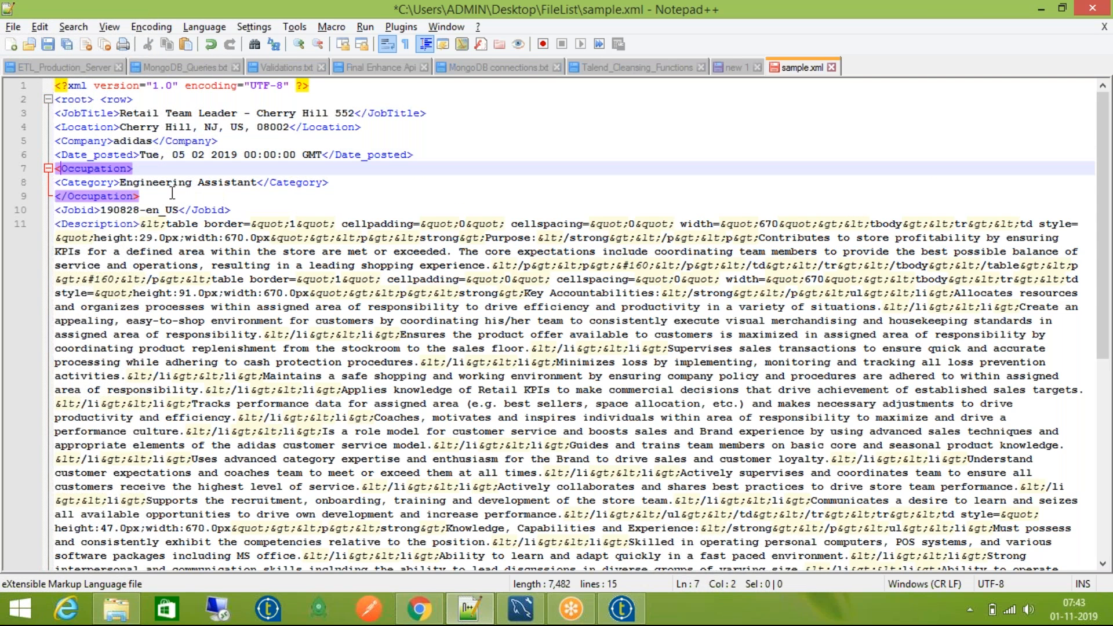
{"action": "key", "text": "shift+Down"}
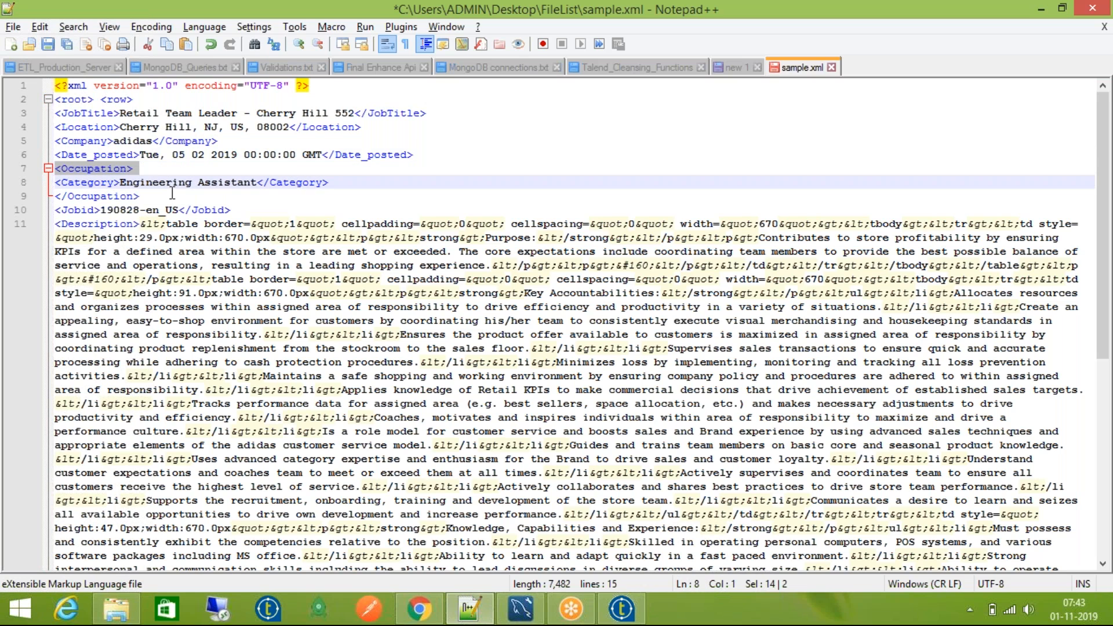
{"action": "key", "text": "shift+Left"}
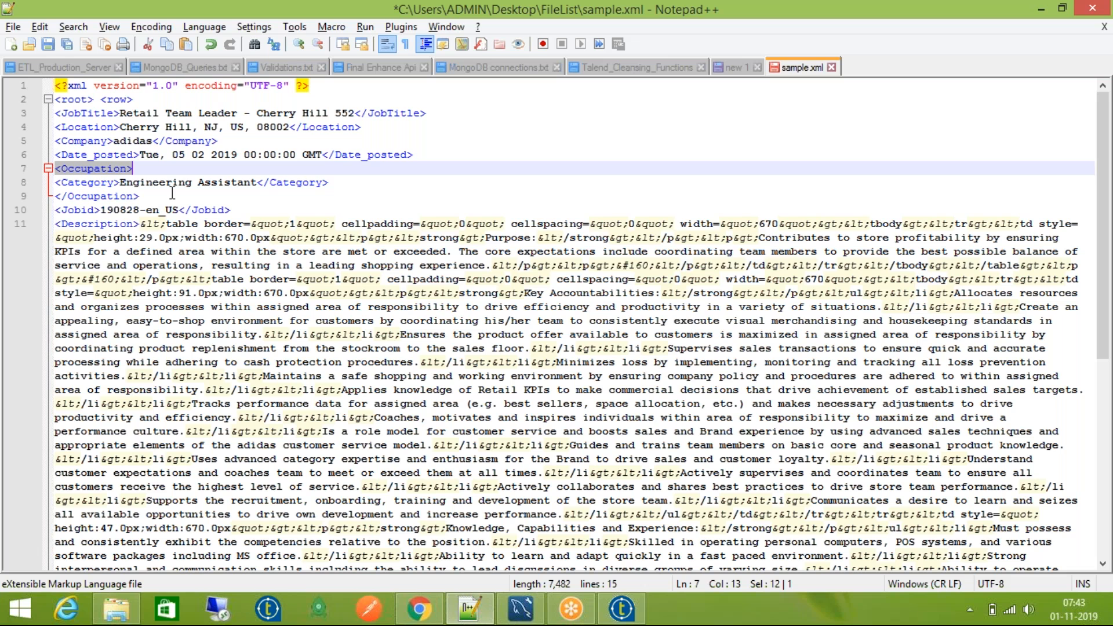
{"action": "key", "text": "shift+Down"}
{"action": "key", "text": "shift+Left"}
{"action": "key", "text": "shift+Left"}
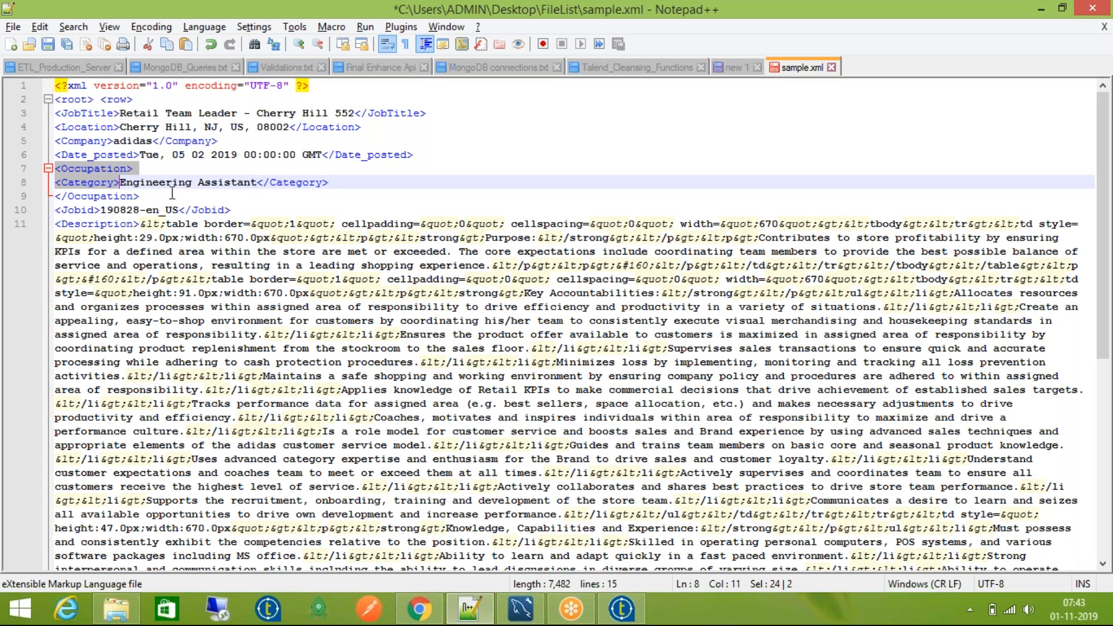
{"action": "key", "text": "shift+Down"}
{"action": "key", "text": "shift+Right"}
{"action": "key", "text": "shift+Right"}
{"action": "key", "text": "shift+Right"}
{"action": "key", "text": "shift+Right"}
{"action": "key", "text": "shift+Left"}
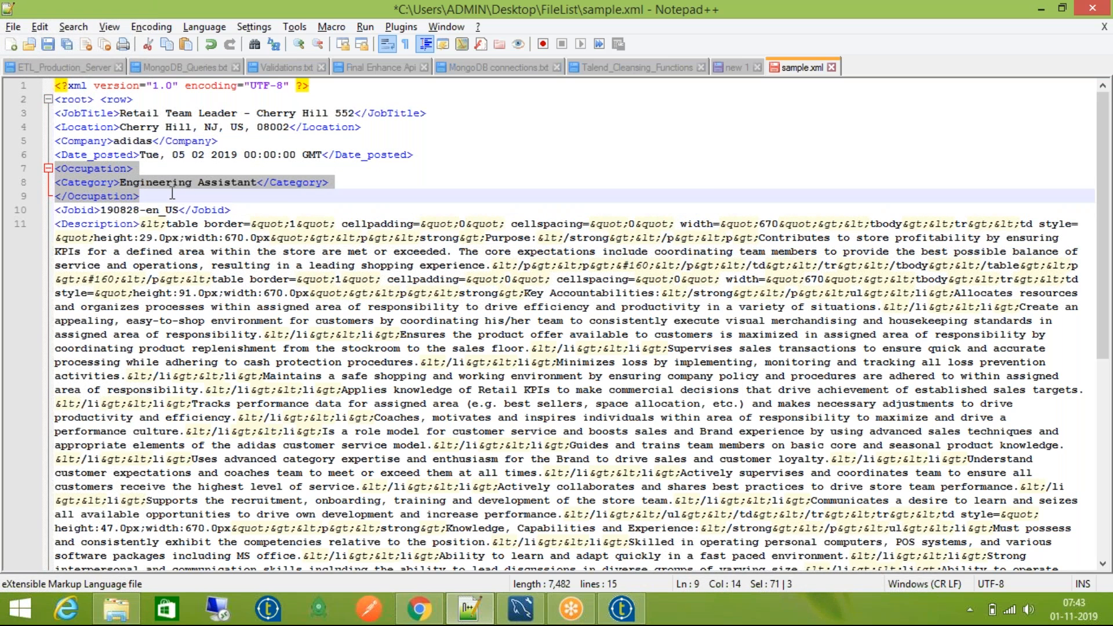
{"action": "key", "text": "ctrl+s"}
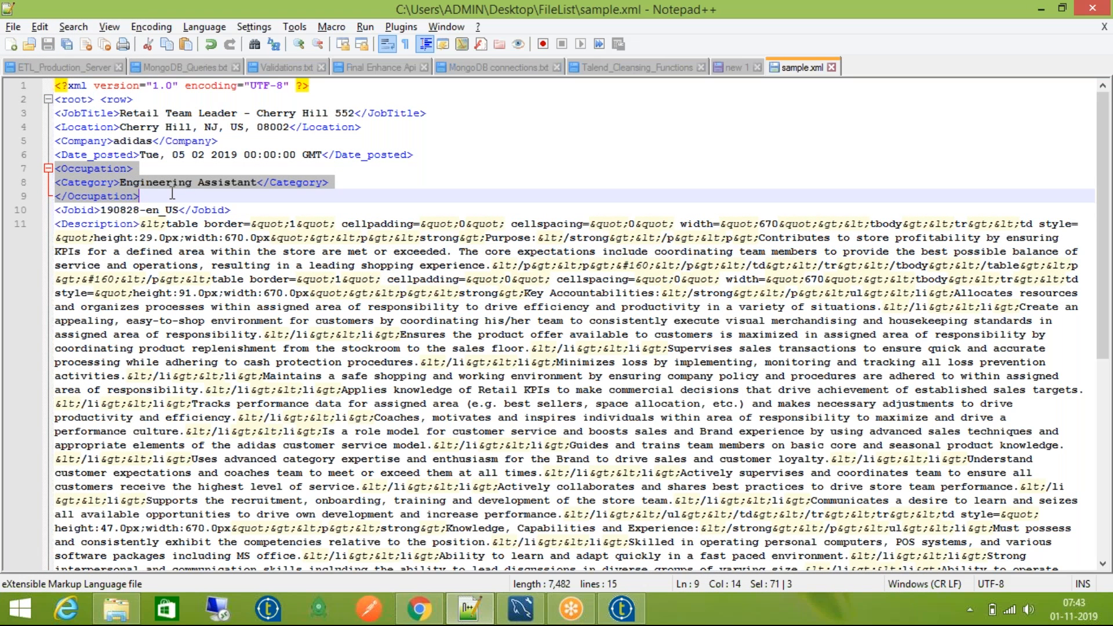
Step: Switch to Talend Open Studio, delete the tFileInputXML_2 component from the job design, and save the job
{"action": "left_click", "coordinate": [622, 609]}
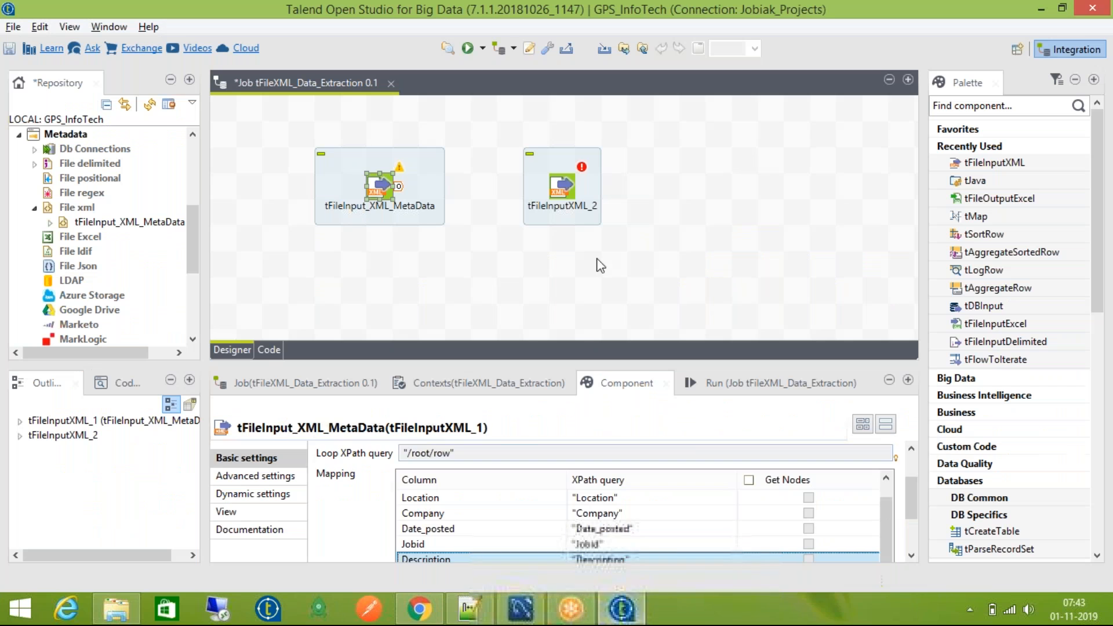
{"action": "left_click", "coordinate": [566, 190]}
{"action": "key", "text": "Delete"}
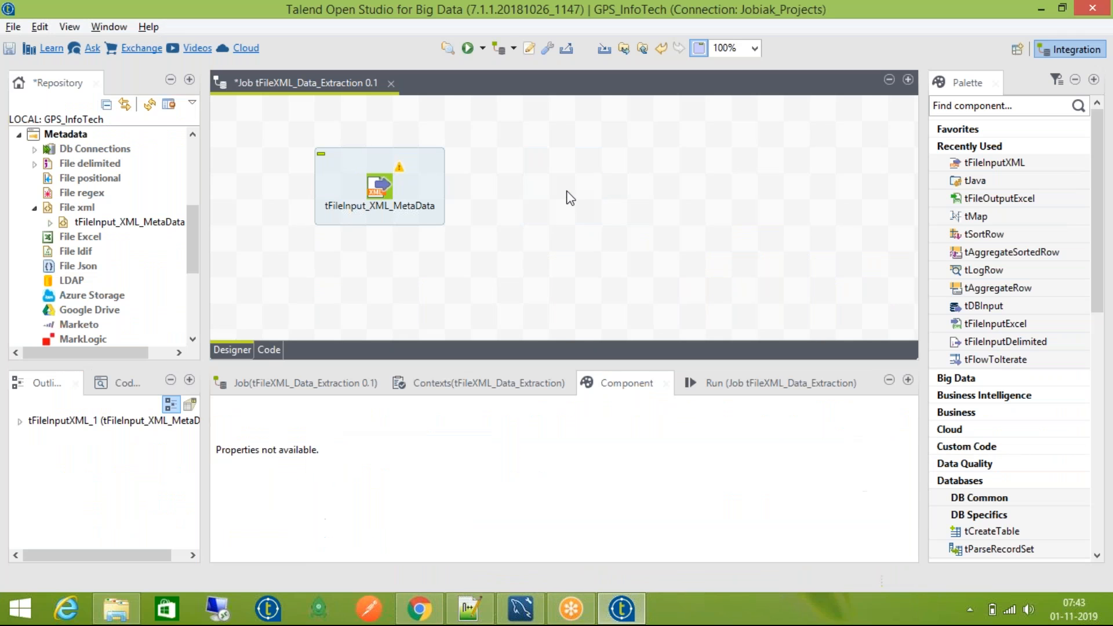
{"action": "key", "text": "ctrl+s"}
Step: Add a tMap component to the job and align it beside the tFileInput_XML_MetaData component
{"action": "type", "text": "tMap"}
{"action": "key", "text": "Return"}
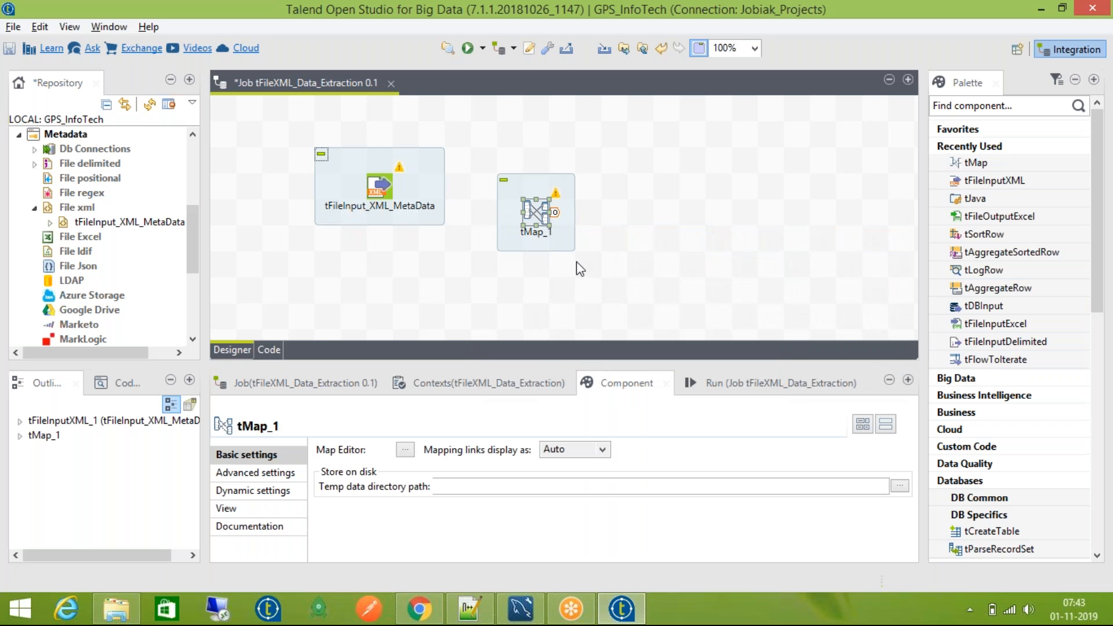
{"action": "left_click_drag", "start_coordinate": [539, 218], "coordinate": [538, 191]}
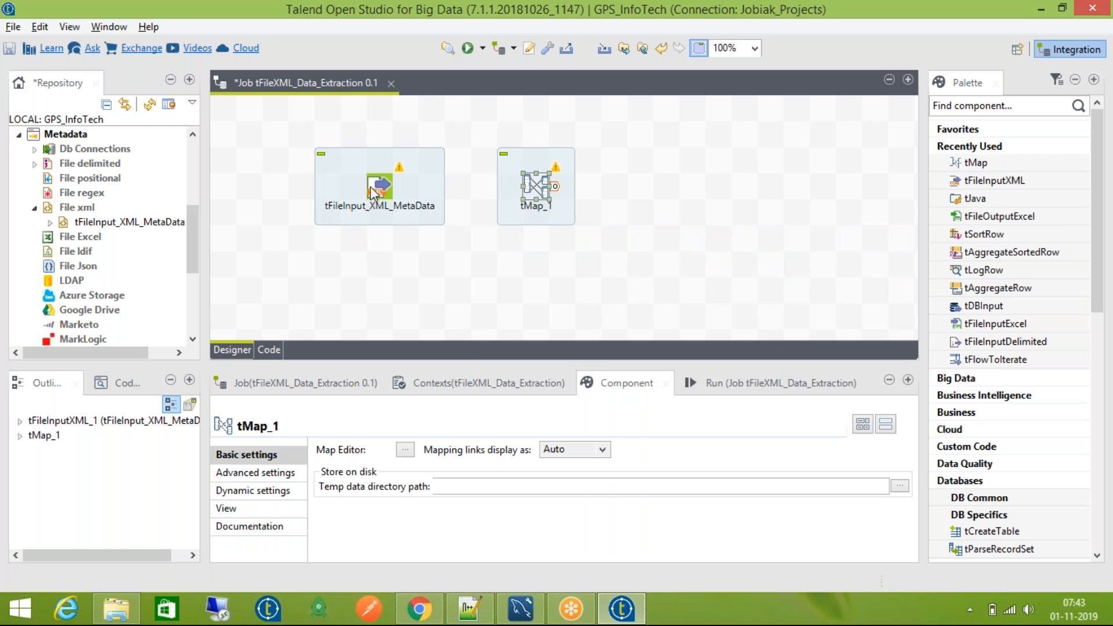
Step: Connect the tFileInput_XML_MetaData component to tMap_1 with a Main row link
{"action": "left_click", "coordinate": [380, 182]}
{"action": "right_click", "coordinate": [380, 182]}
{"action": "mouse_move", "coordinate": [402, 192]}
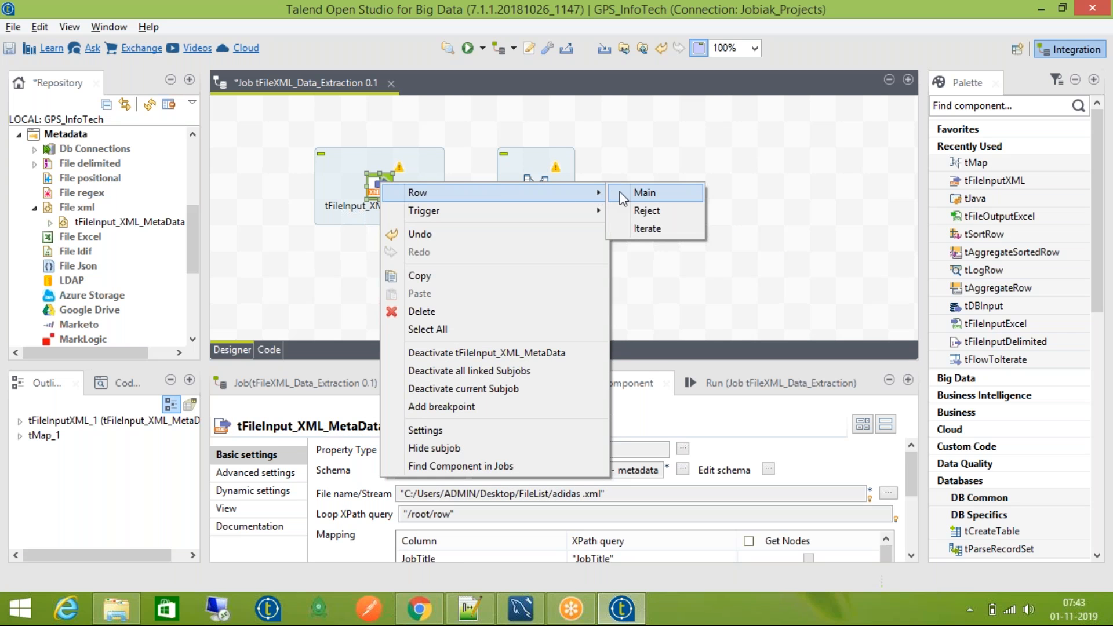
{"action": "left_click", "coordinate": [640, 192]}
{"action": "left_click", "coordinate": [534, 187]}
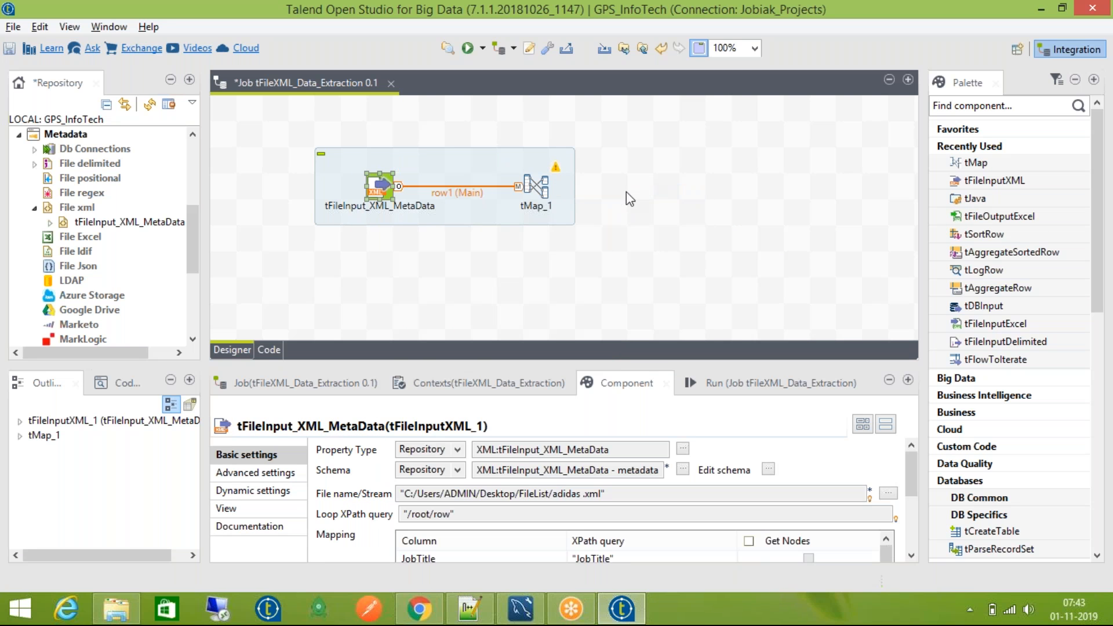
Step: Add a tLogRow component to the job and align it beside tMap_1
{"action": "left_click", "coordinate": [629, 201]}
{"action": "type", "text": "t"}
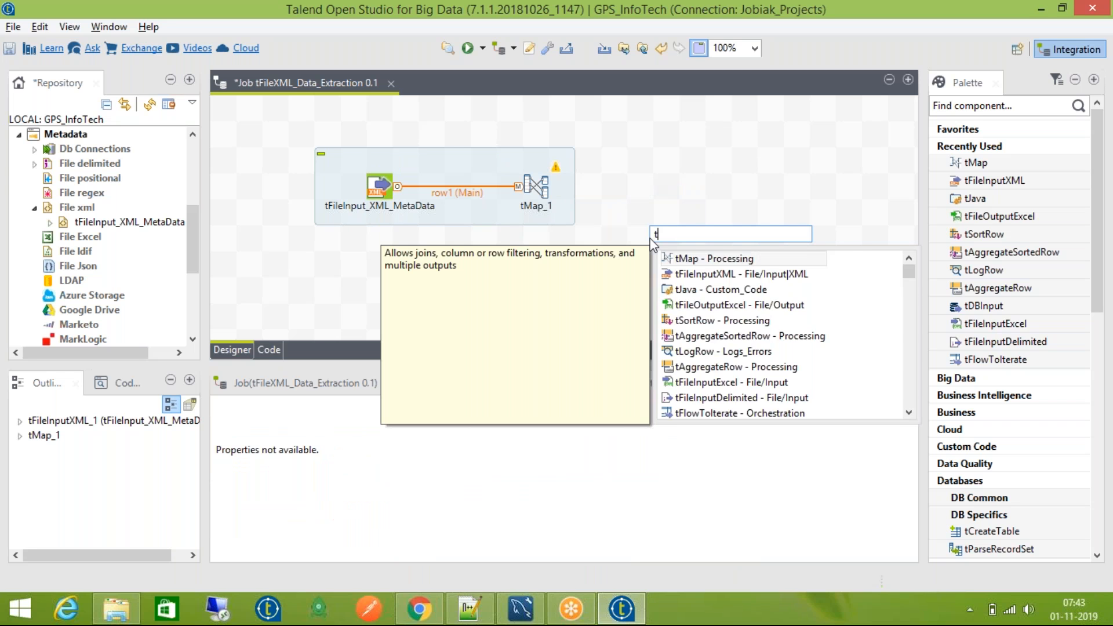
{"action": "type", "text": "LogRow"}
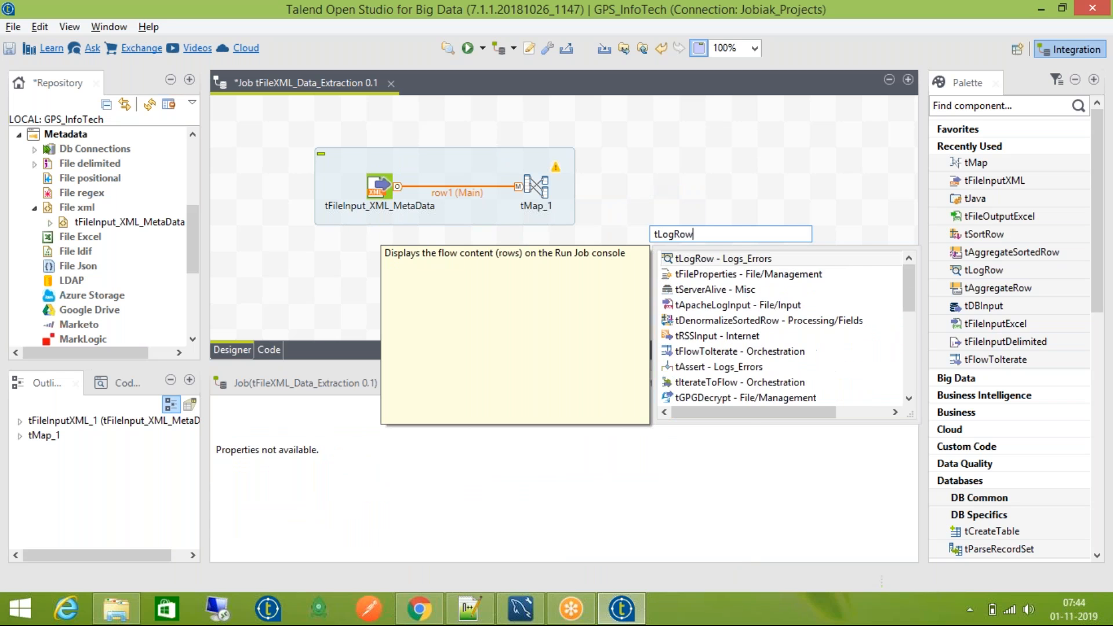
{"action": "key", "text": "Return"}
{"action": "left_click_drag", "start_coordinate": [640, 239], "coordinate": [692, 185]}
Step: Connect tMap_1 to tLogRow_1 with a new output named a, and move tMap_1 slightly closer to the input component
{"action": "left_click", "coordinate": [548, 194]}
{"action": "right_click", "coordinate": [548, 195]}
{"action": "mouse_move", "coordinate": [667, 199]}
{"action": "left_click", "coordinate": [823, 199]}
{"action": "left_click", "coordinate": [691, 185]}
{"action": "type", "text": "a"}
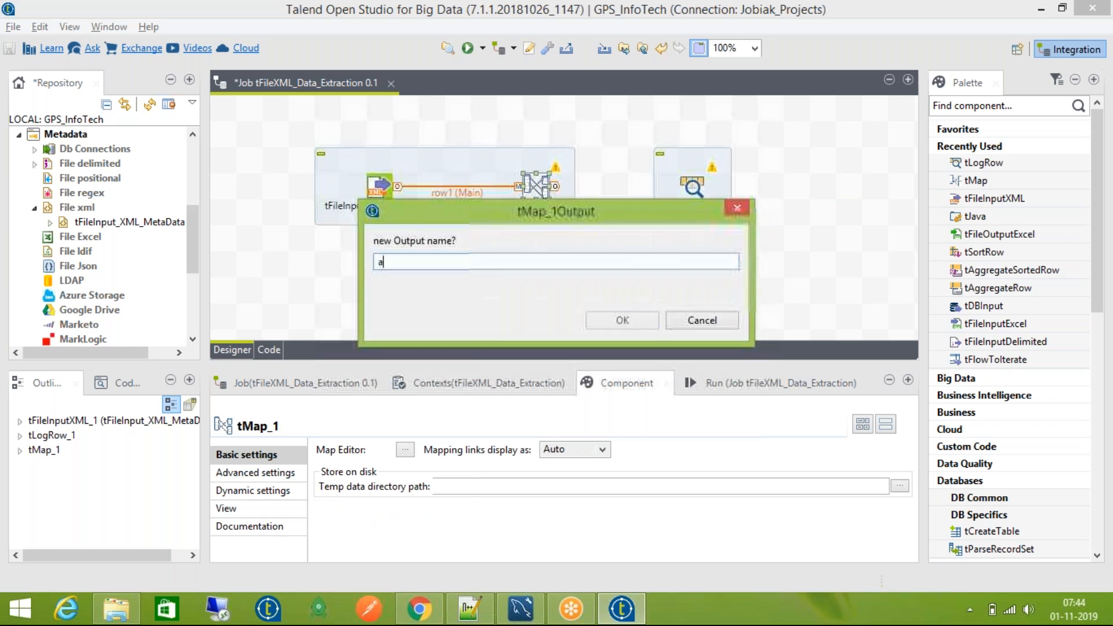
{"action": "left_click", "coordinate": [631, 319]}
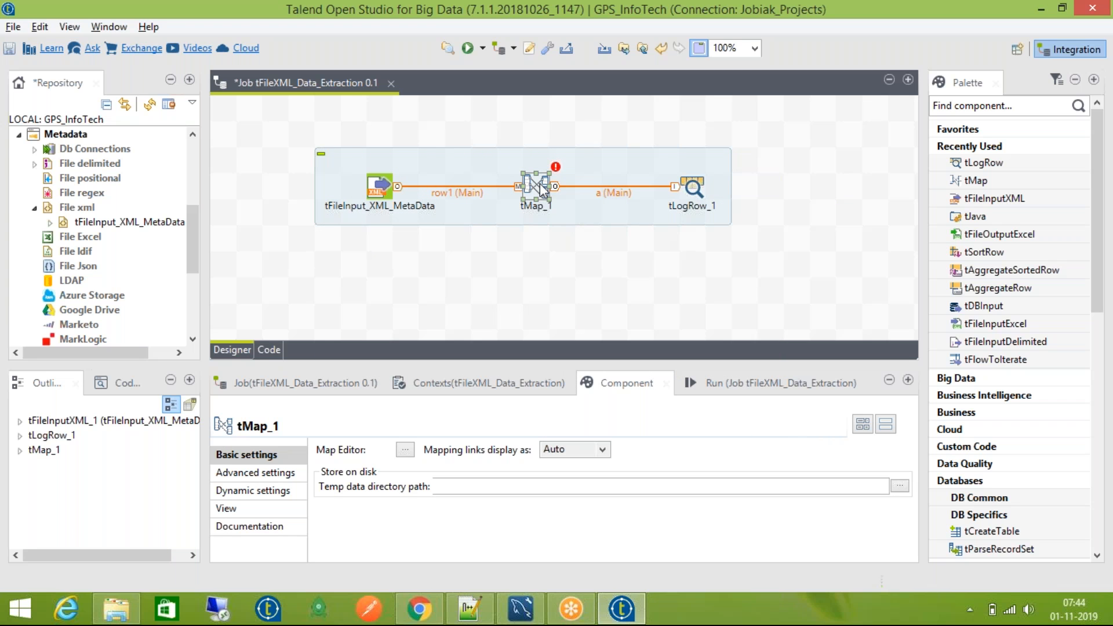
{"action": "left_click_drag", "start_coordinate": [534, 189], "coordinate": [508, 188]}
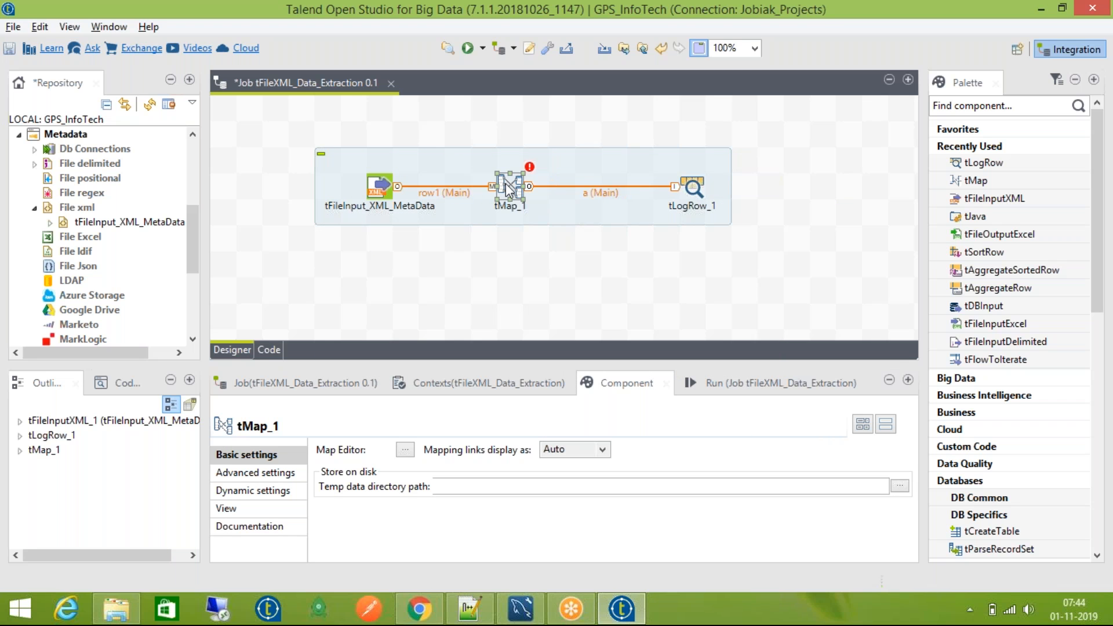
Step: Map all row1 columns from JobTitle to Joburl to output a in tMap_1 and propagate the changes
{"action": "double_click", "coordinate": [509, 188]}
{"action": "left_click", "coordinate": [249, 117]}
{"action": "key", "text": "ctrl+a"}
{"action": "left_click_drag", "start_coordinate": [231, 121], "coordinate": [944, 117]}
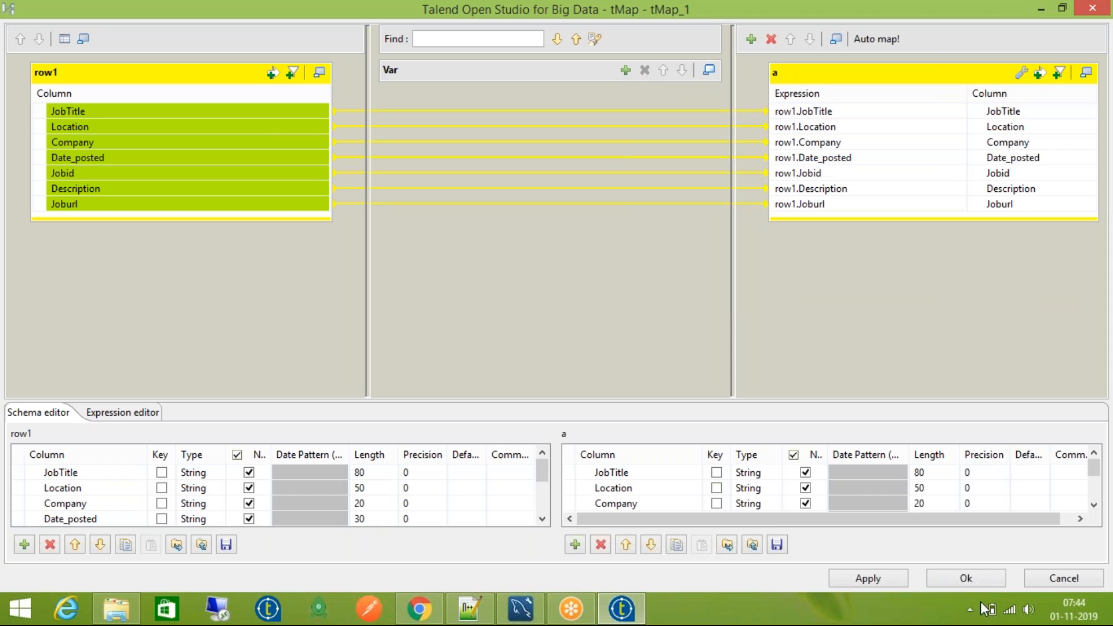
{"action": "left_click", "coordinate": [966, 578]}
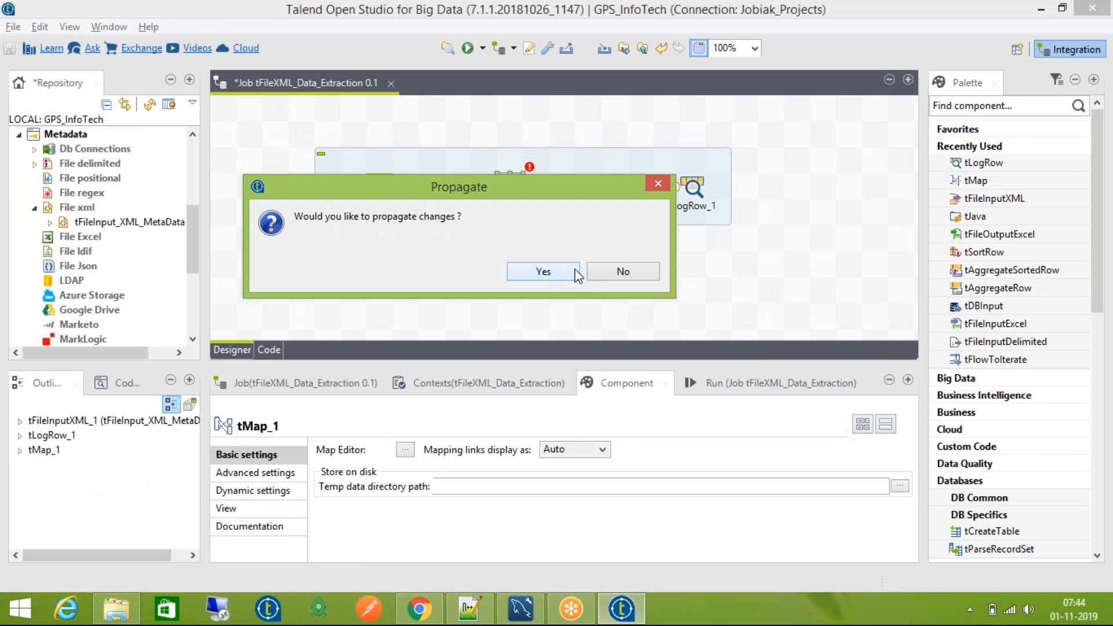
{"action": "left_click", "coordinate": [574, 271]}
Step: Save the job and clear the job's run console
{"action": "key", "text": "ctrl+s"}
{"action": "left_click", "coordinate": [737, 383]}
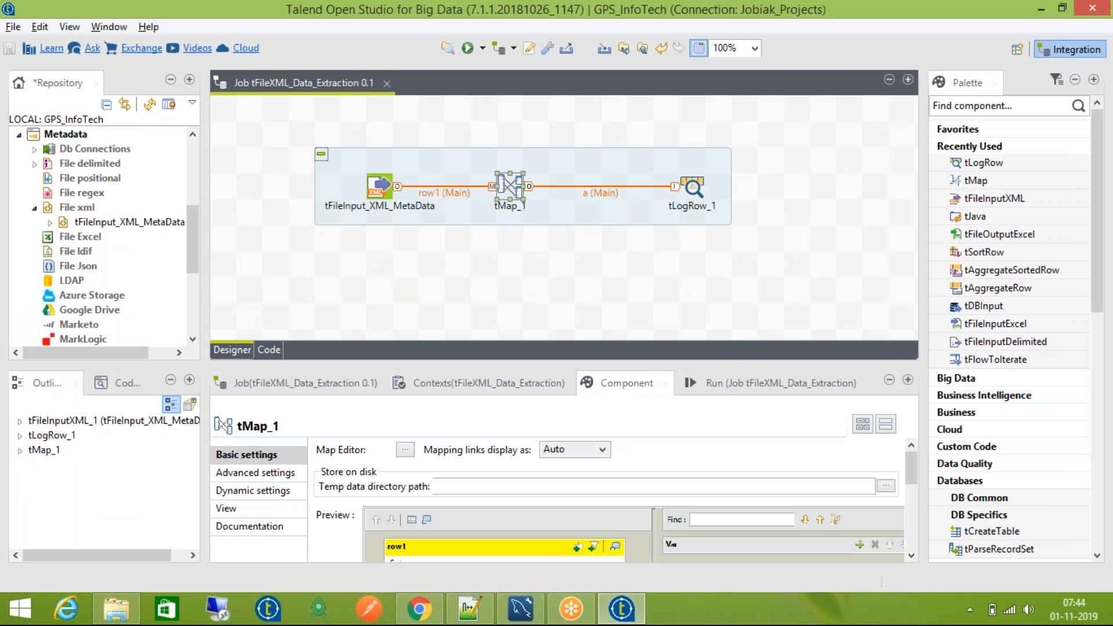
{"action": "left_click", "coordinate": [546, 473]}
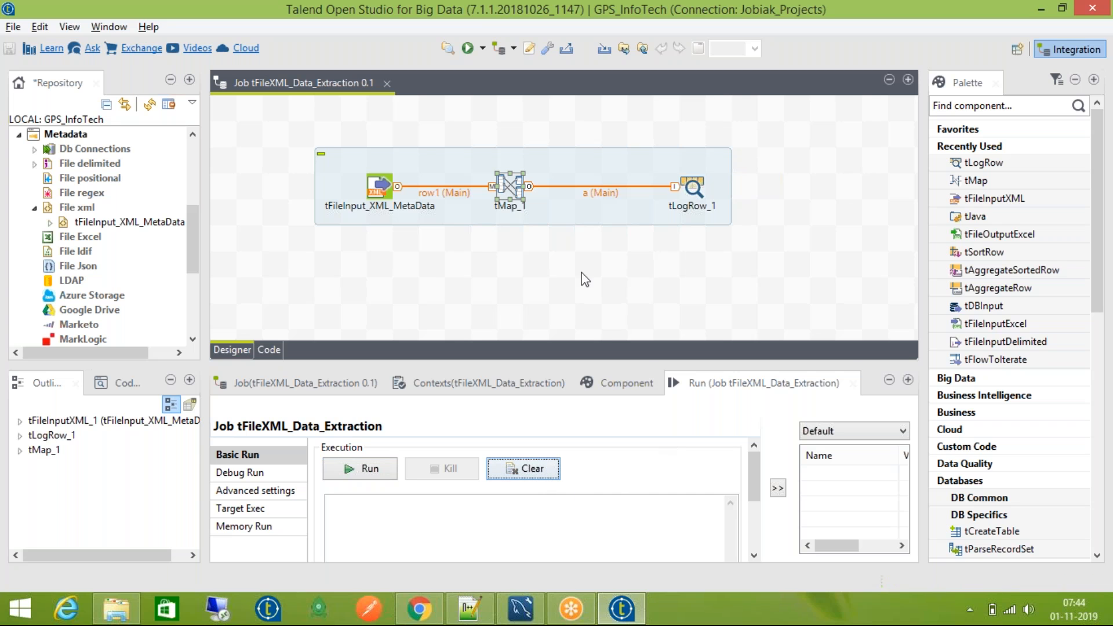
Step: Try to change the limit of tFileInput_XML_MetaData by updating its repository connection, clearing the limit in the XML file settings
{"action": "left_click", "coordinate": [380, 184]}
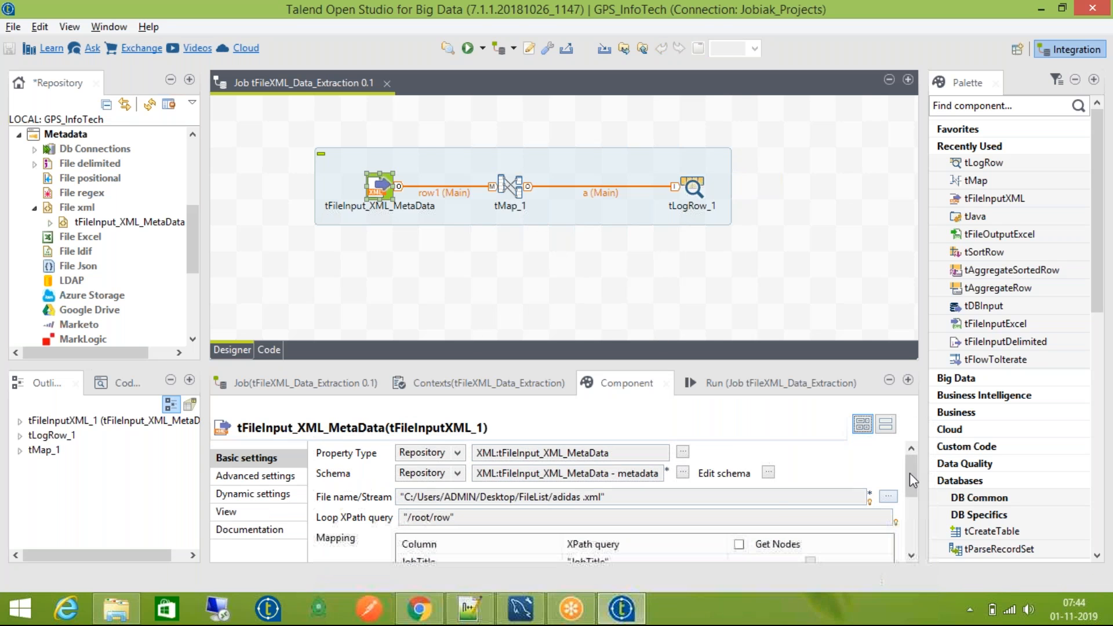
{"action": "left_click_drag", "start_coordinate": [911, 475], "coordinate": [920, 537]}
{"action": "left_click", "coordinate": [561, 528]}
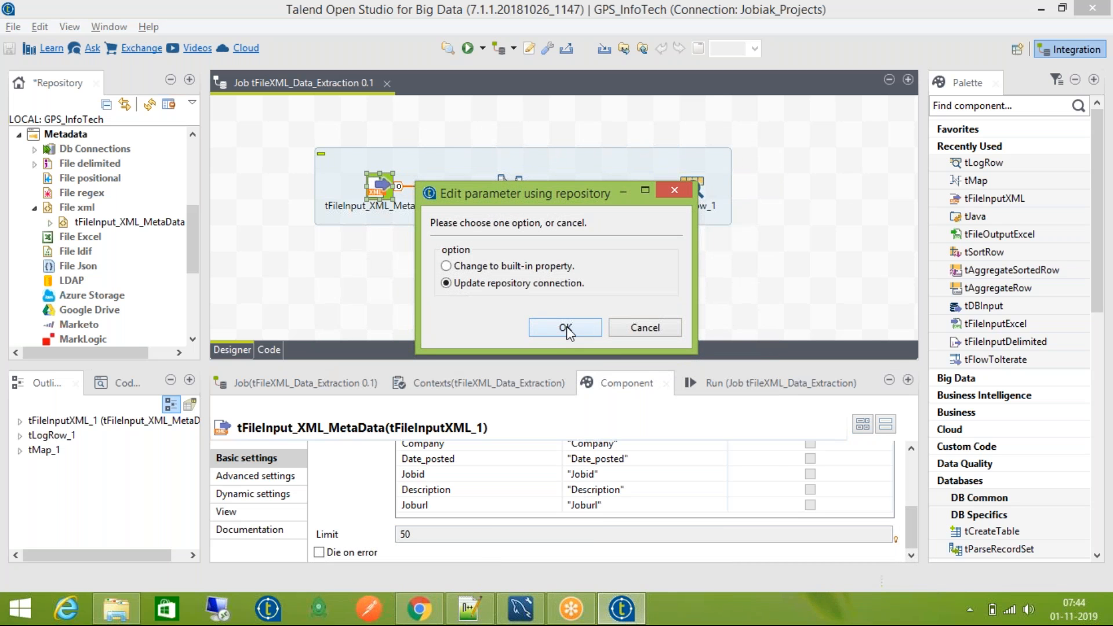
{"action": "left_click", "coordinate": [567, 328]}
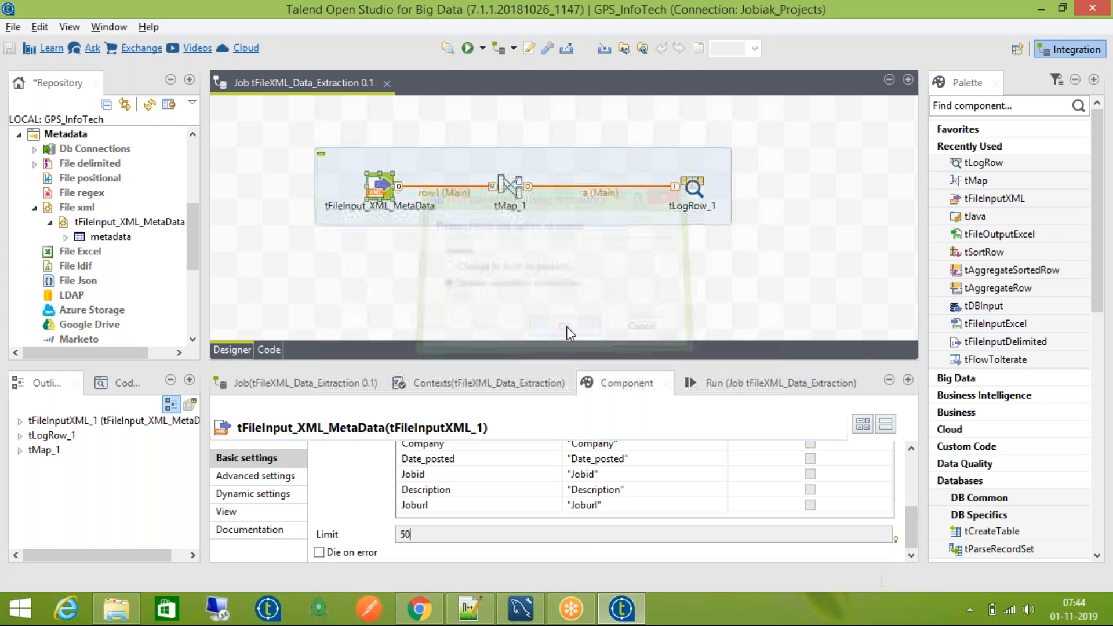
{"action": "left_click", "coordinate": [667, 565]}
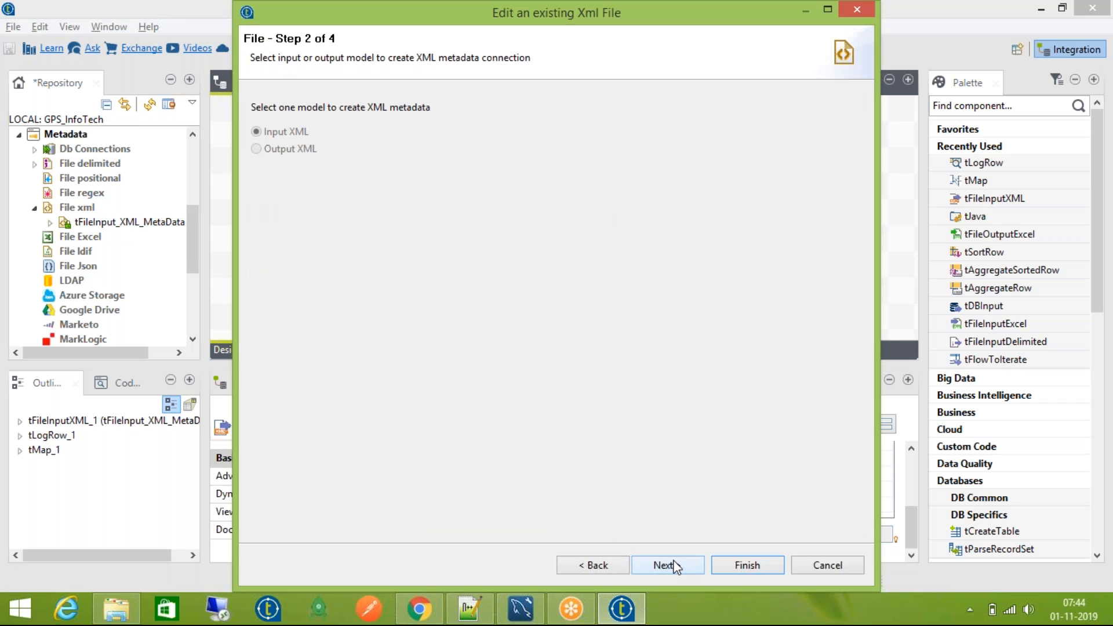
{"action": "left_click", "coordinate": [676, 561]}
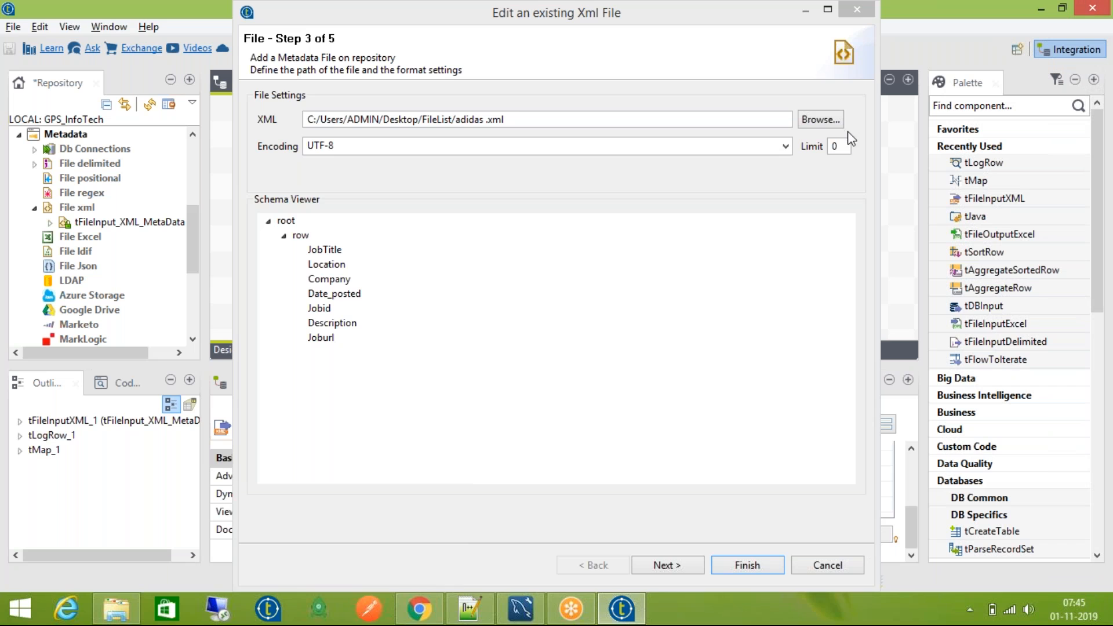
{"action": "left_click", "coordinate": [842, 146]}
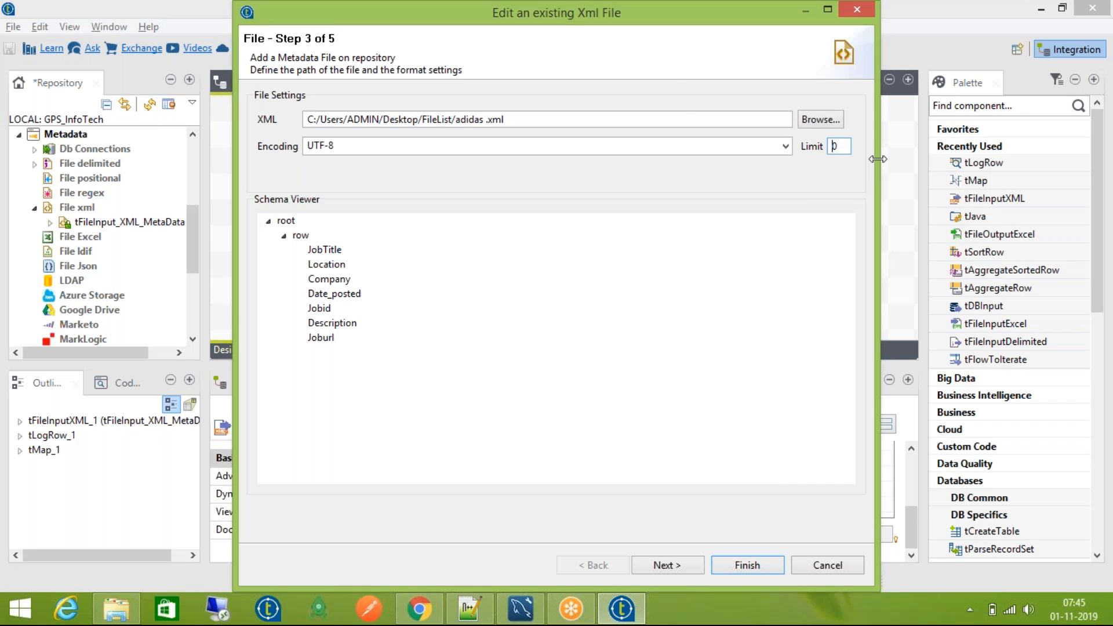
{"action": "key", "text": "BackSpace"}
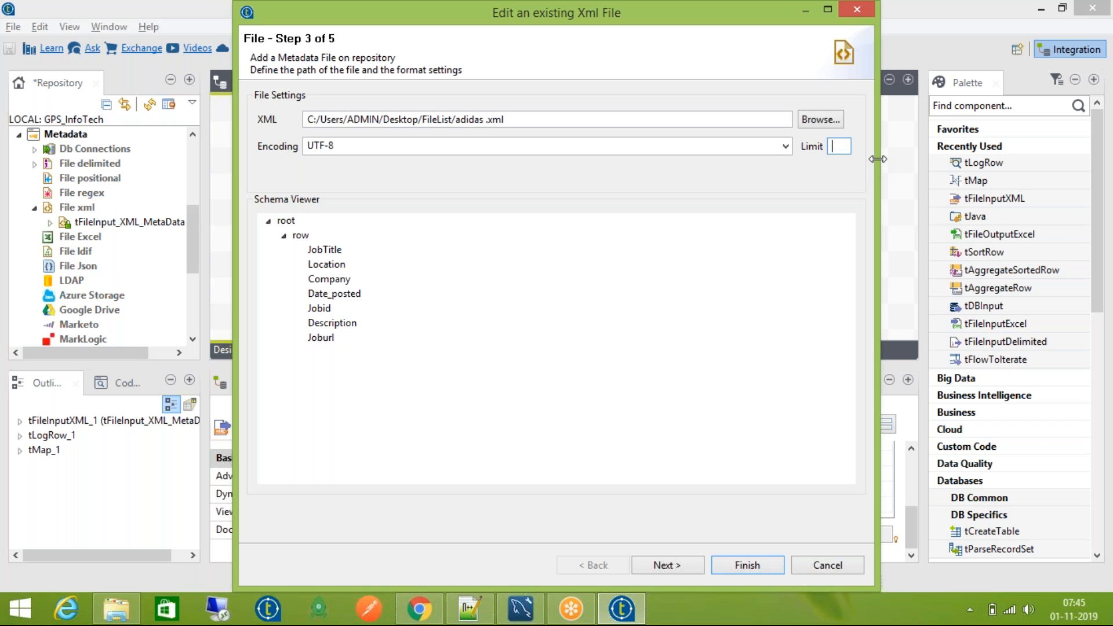
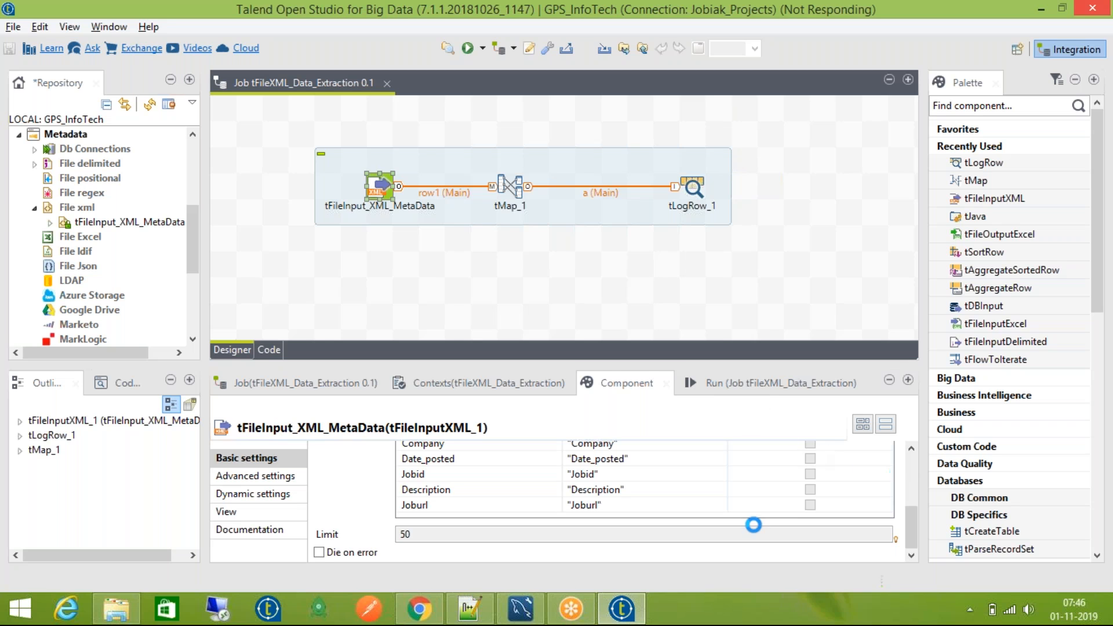
Step: Finish editing the XML metadata connection and agree to propagate the modifications to all jobs
{"action": "mouse_move", "coordinate": [645, 618]}
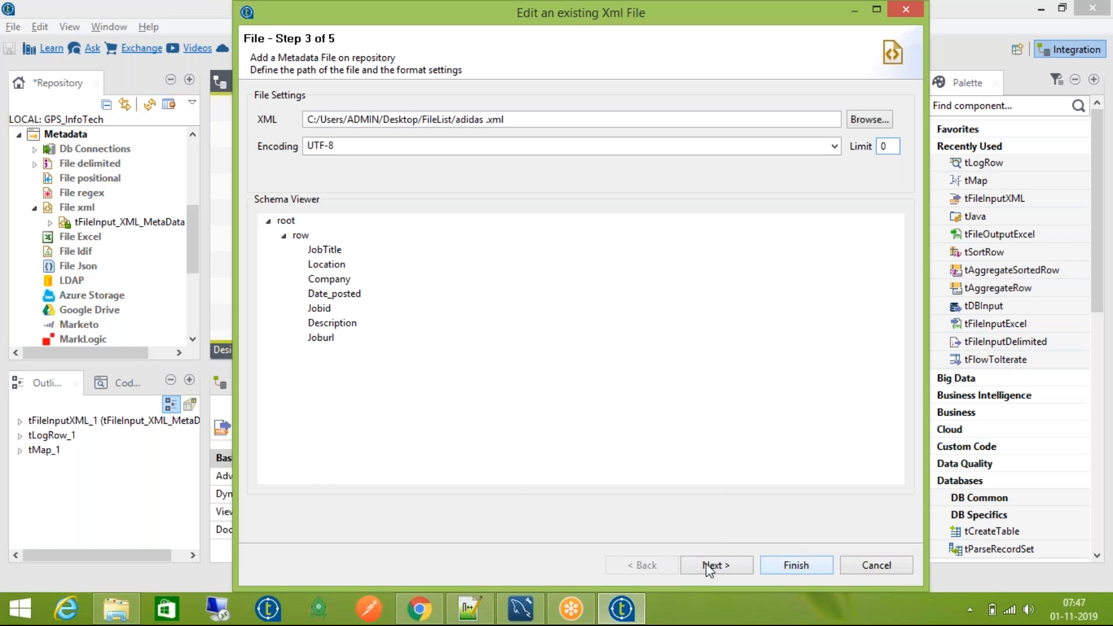
{"action": "left_click", "coordinate": [789, 562]}
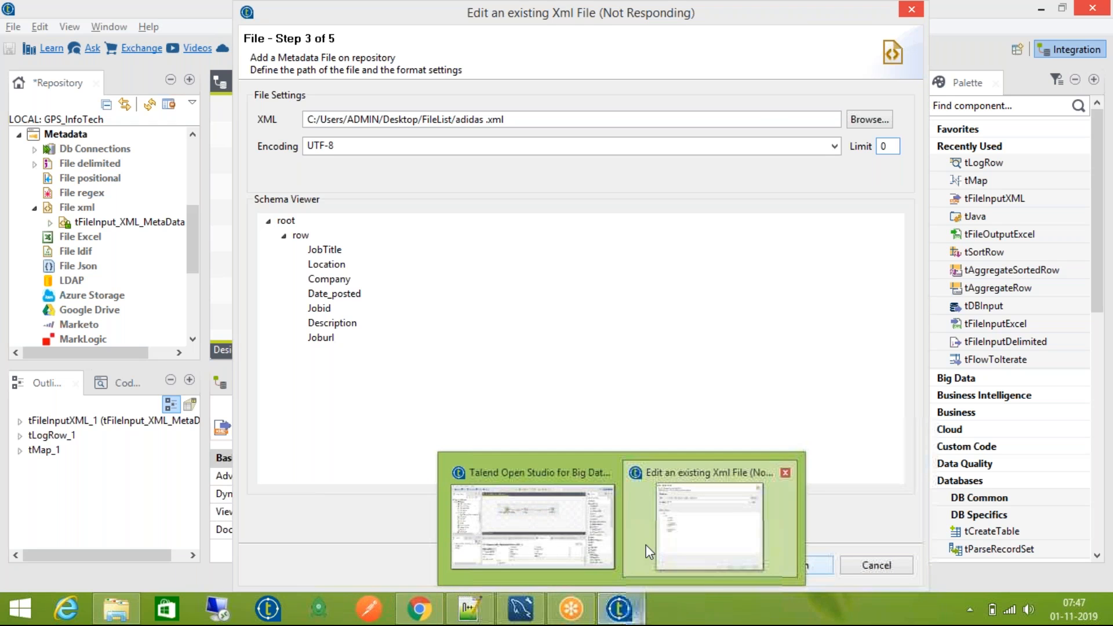
{"action": "left_click", "coordinate": [659, 527]}
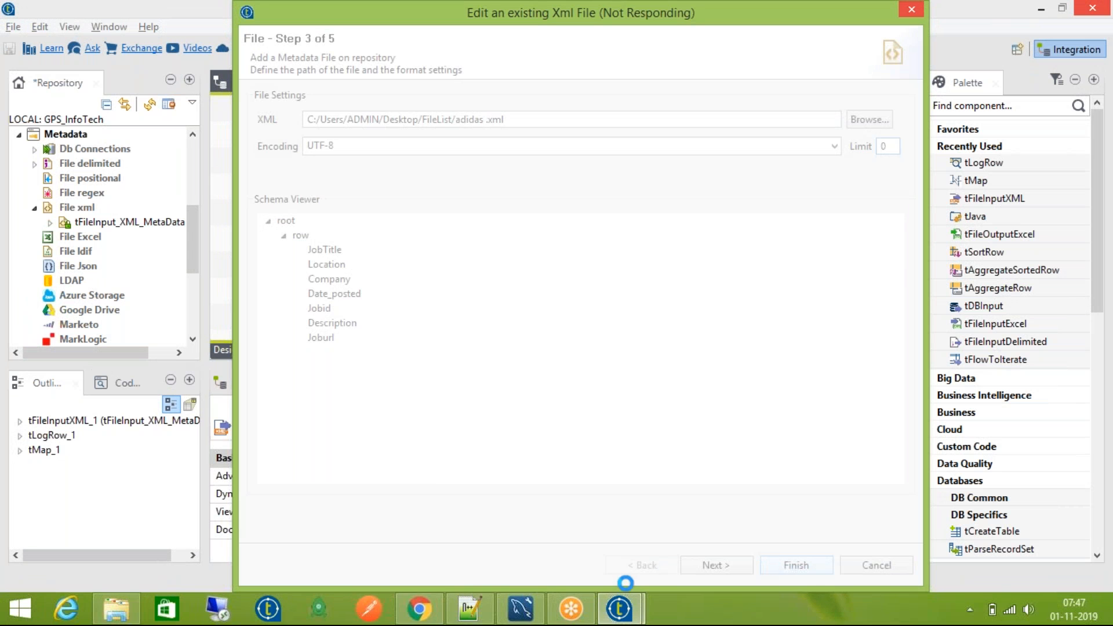
{"action": "mouse_move", "coordinate": [622, 608]}
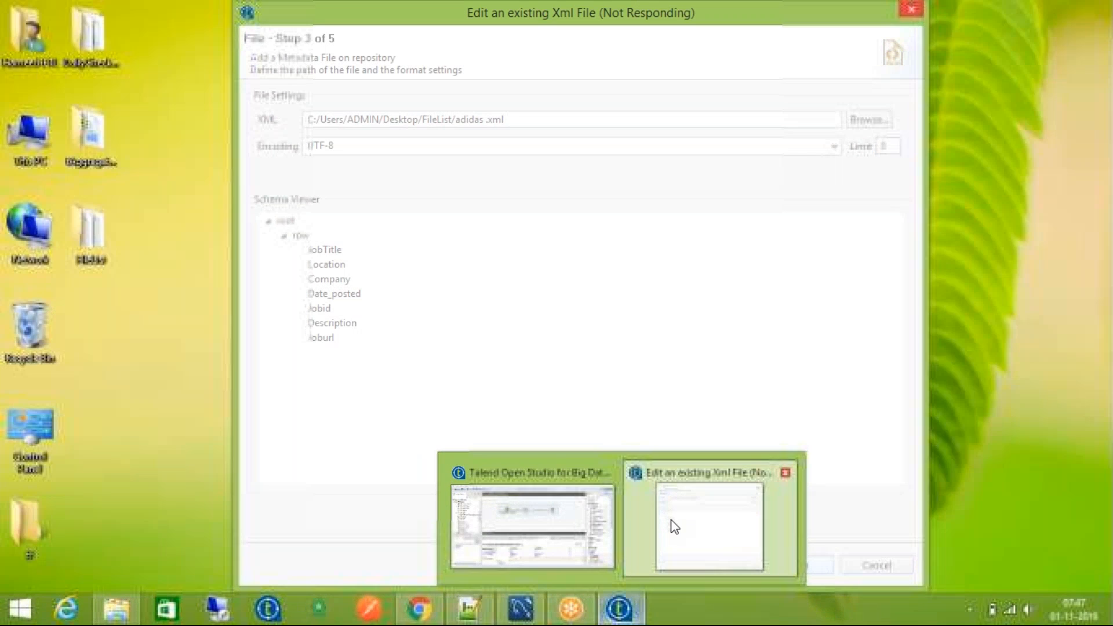
{"action": "left_click", "coordinate": [674, 526]}
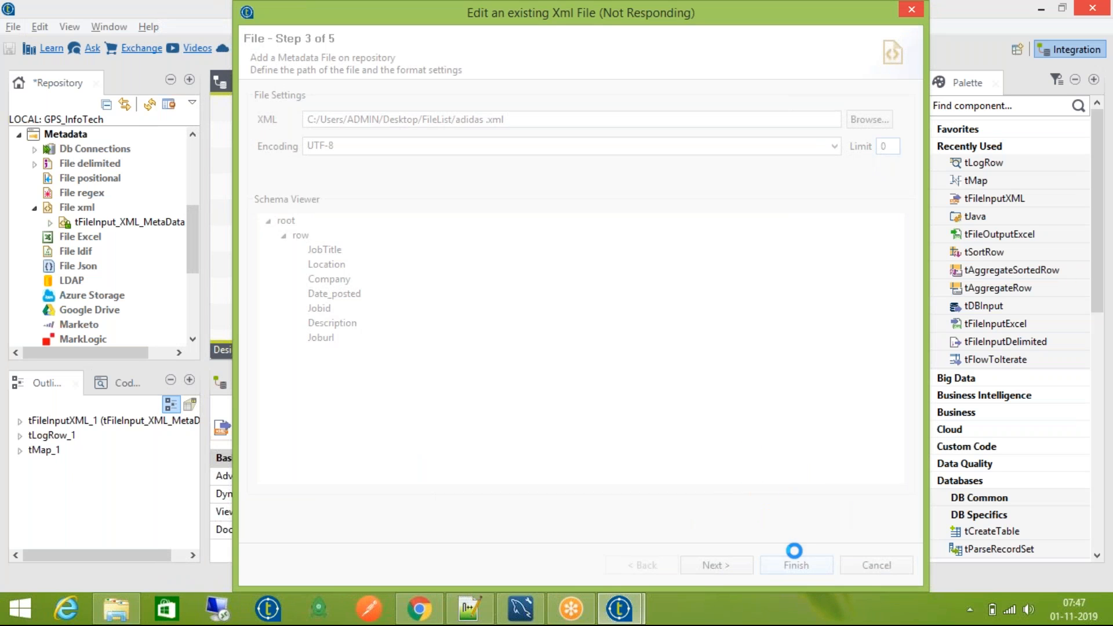
{"action": "right_click", "coordinate": [741, 614]}
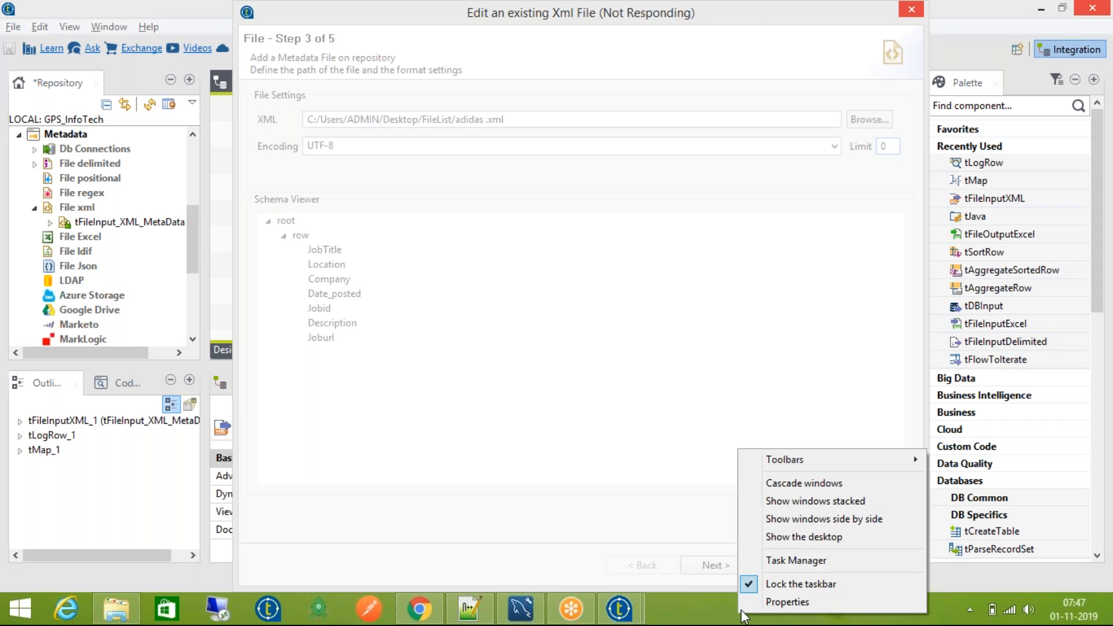
{"action": "left_click", "coordinate": [801, 559]}
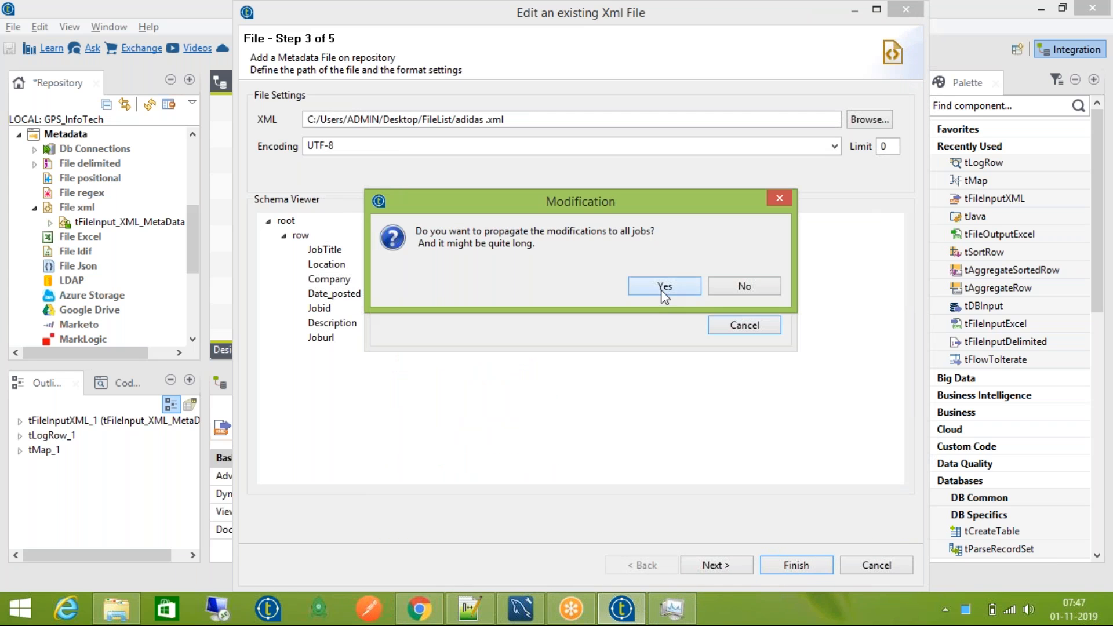
{"action": "left_click", "coordinate": [664, 286]}
{"action": "left_click", "coordinate": [740, 287]}
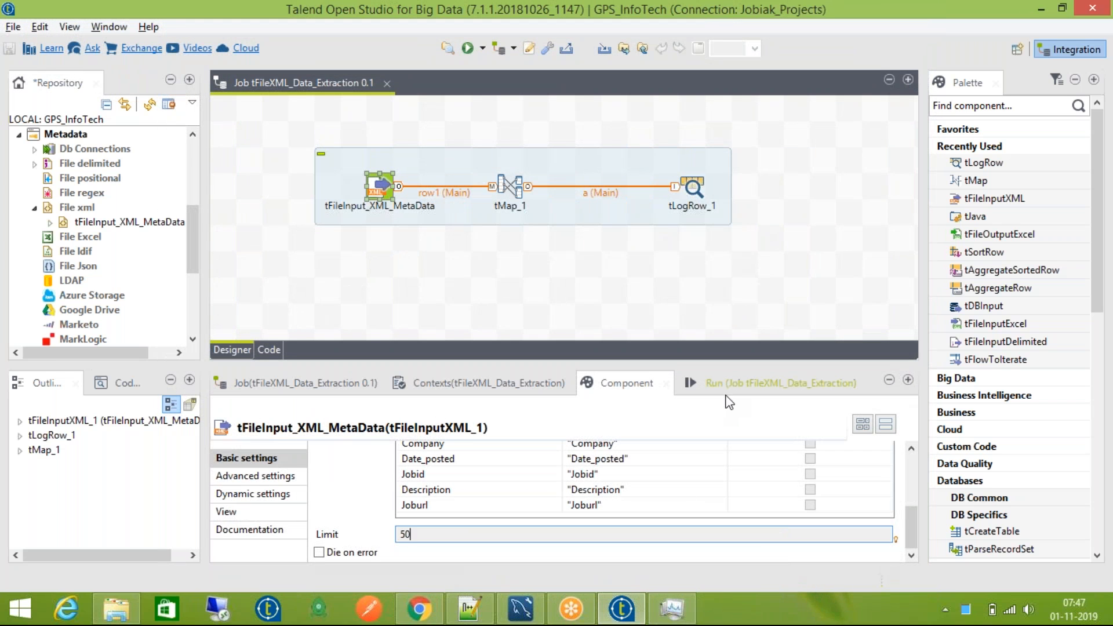
Step: Set both the property type and the schema of tFileInput_XML_MetaData to Built-In
{"action": "scroll", "coordinate": [916, 467], "scroll_direction": "up", "scroll_amount": 5}
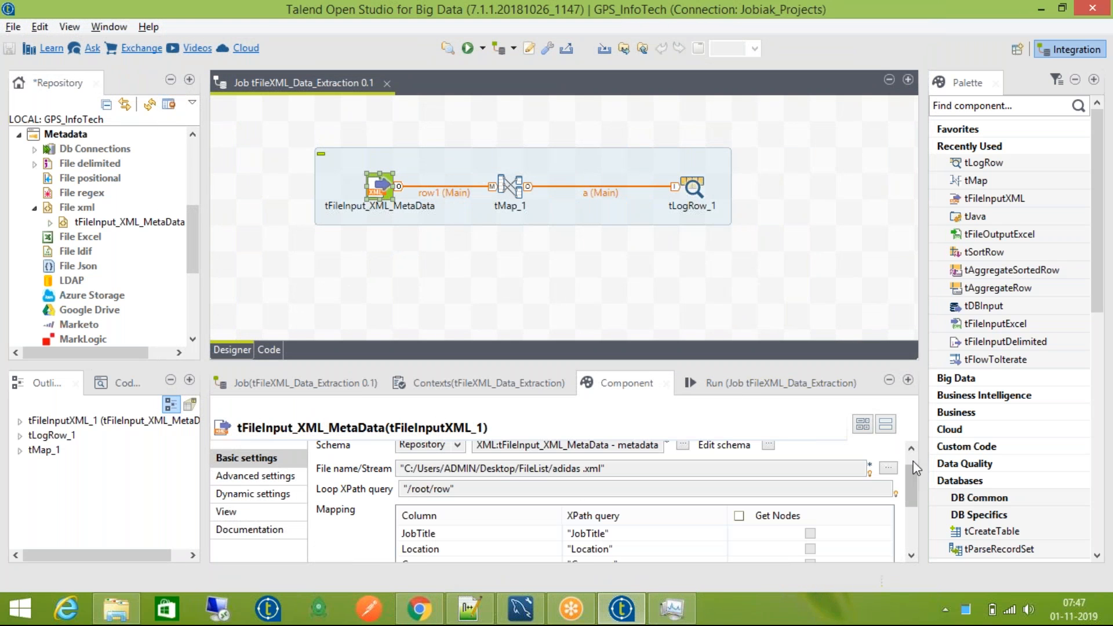
{"action": "scroll", "coordinate": [913, 451], "scroll_direction": "up", "scroll_amount": 1}
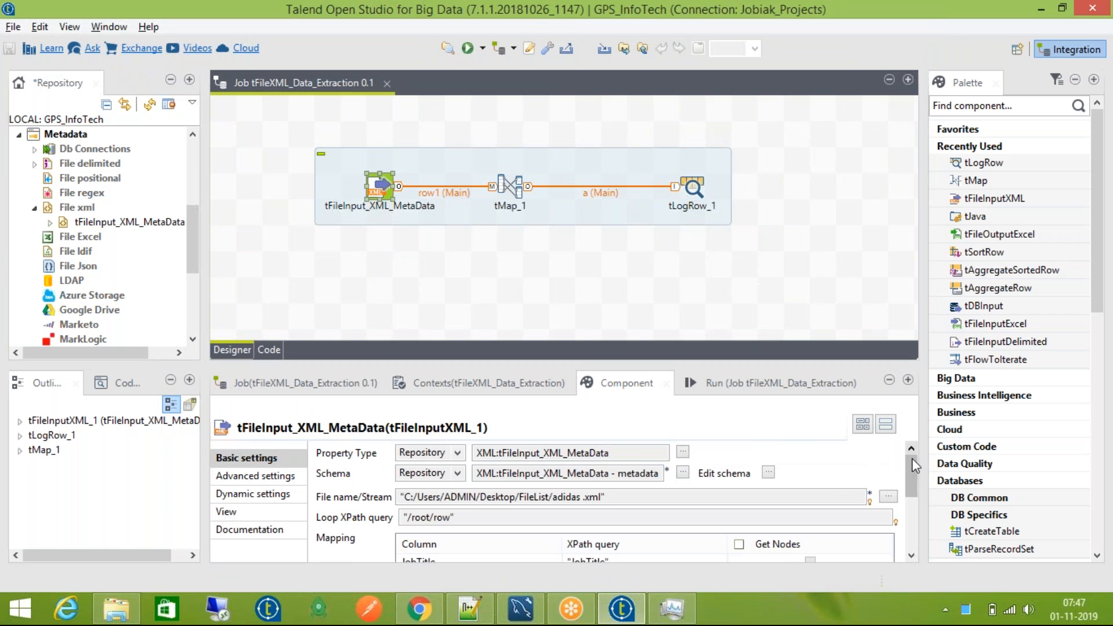
{"action": "left_click", "coordinate": [457, 452]}
{"action": "left_click", "coordinate": [454, 469]}
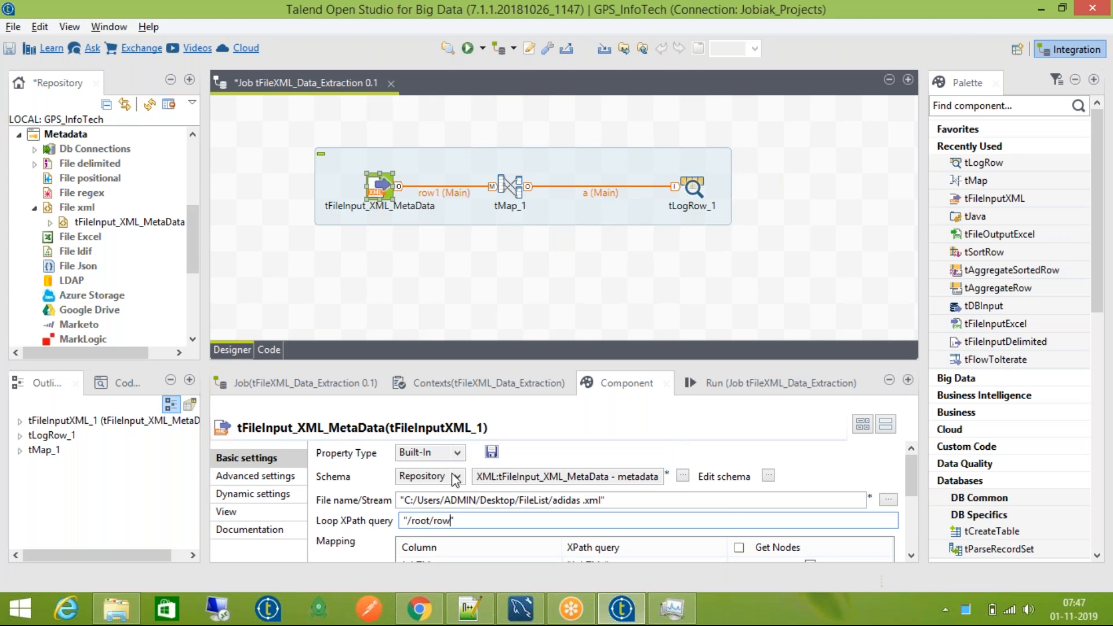
{"action": "left_click", "coordinate": [457, 477]}
{"action": "left_click", "coordinate": [459, 492]}
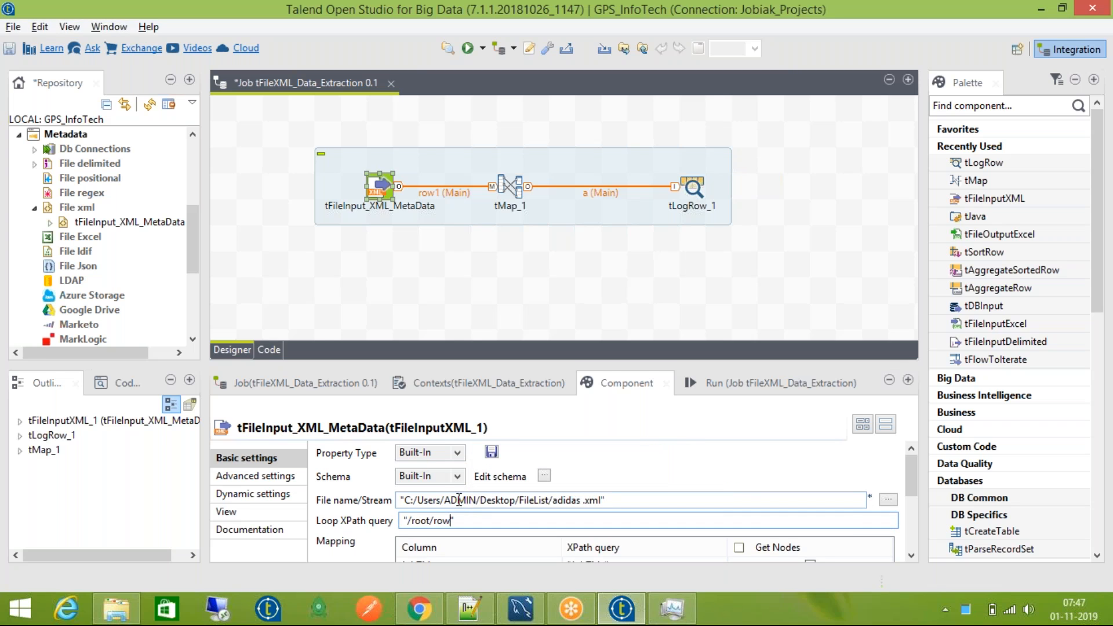
Step: Set the limit of tFileInput_XML_MetaData to 1 and save the job
{"action": "left_click_drag", "start_coordinate": [912, 475], "coordinate": [902, 543]}
{"action": "left_click", "coordinate": [446, 534]}
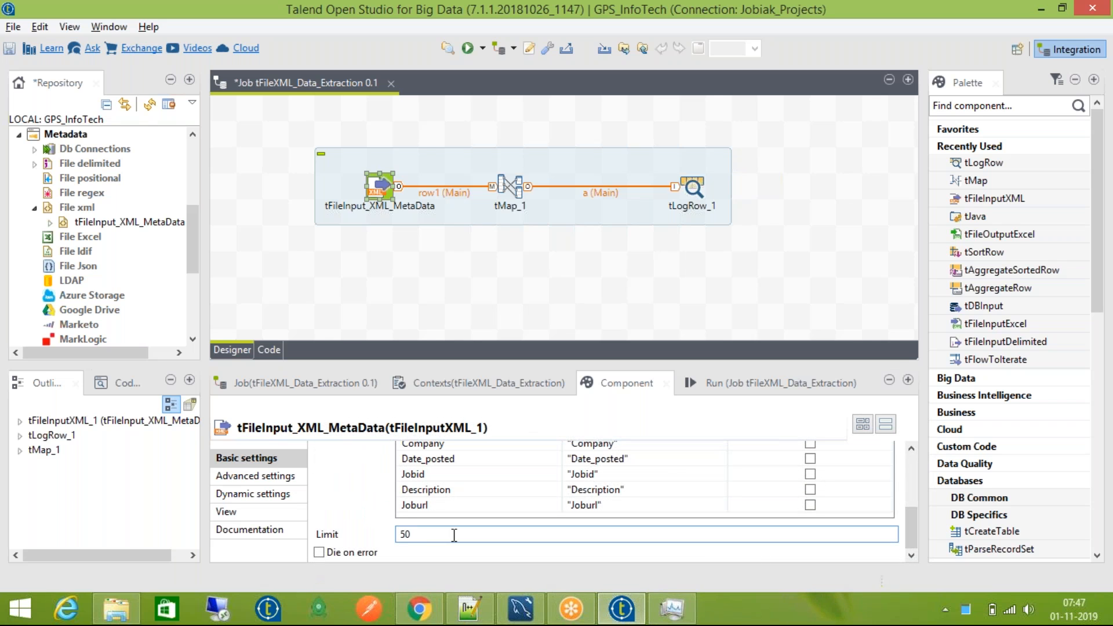
{"action": "key", "text": "BackSpace"}
{"action": "key", "text": "BackSpace"}
{"action": "type", "text": "1"}
{"action": "key", "text": "ctrl+s"}
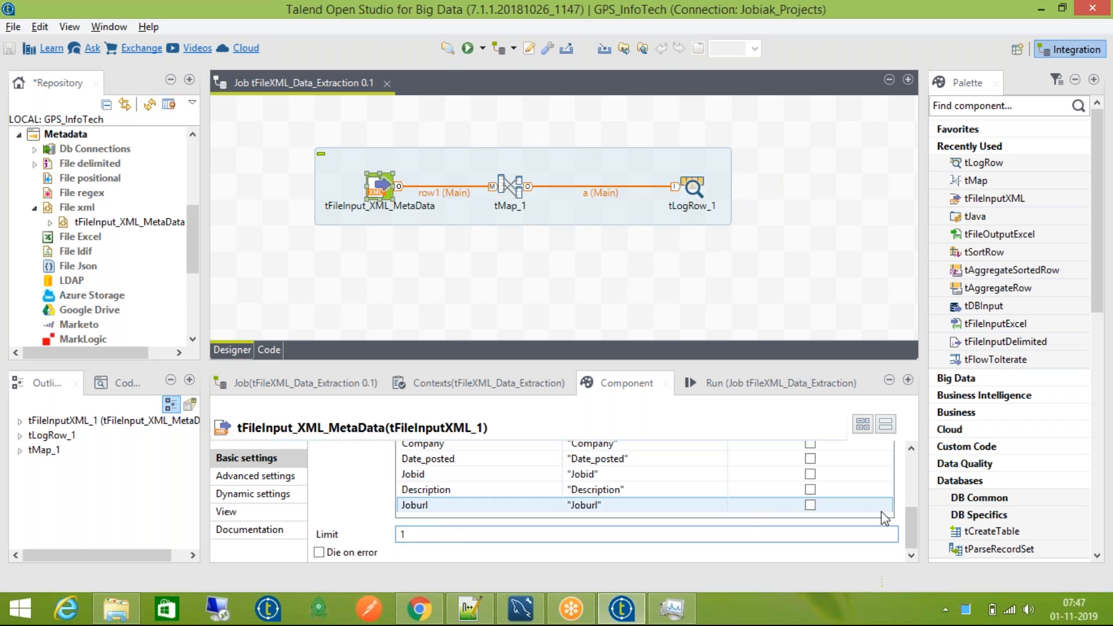
{"action": "left_click_drag", "start_coordinate": [912, 523], "coordinate": [916, 465]}
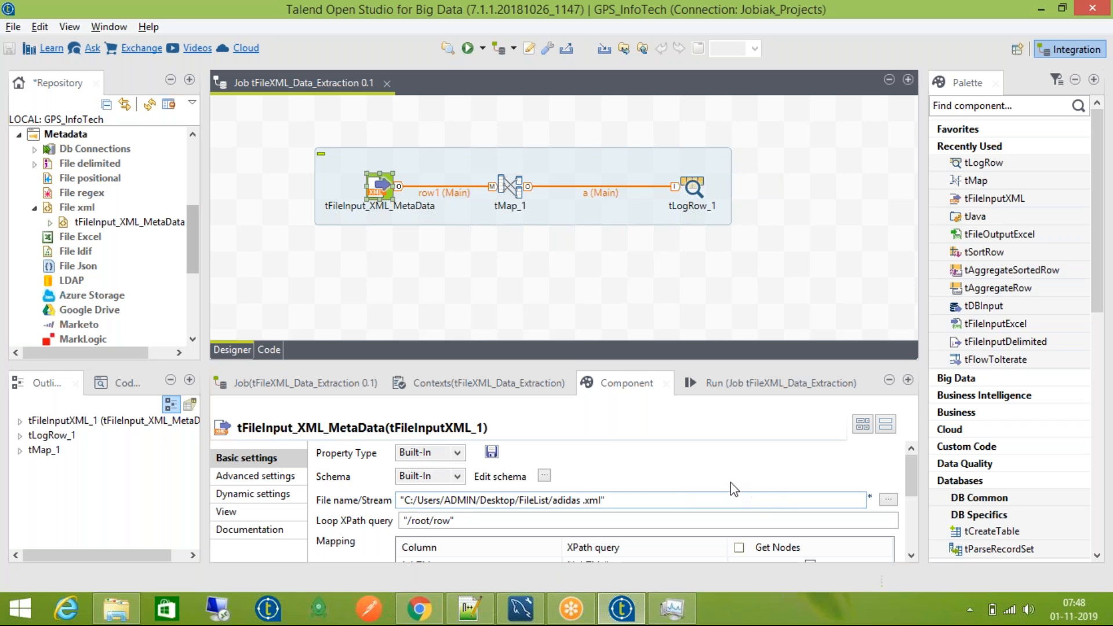
{"action": "left_click", "coordinate": [746, 500]}
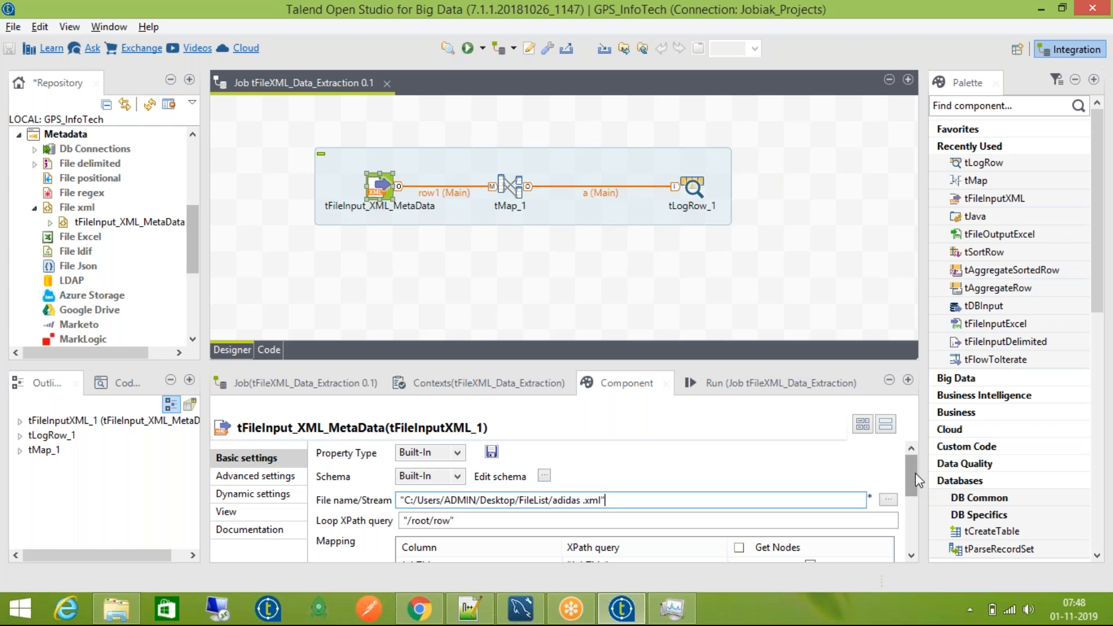
{"action": "left_click_drag", "start_coordinate": [910, 482], "coordinate": [930, 492]}
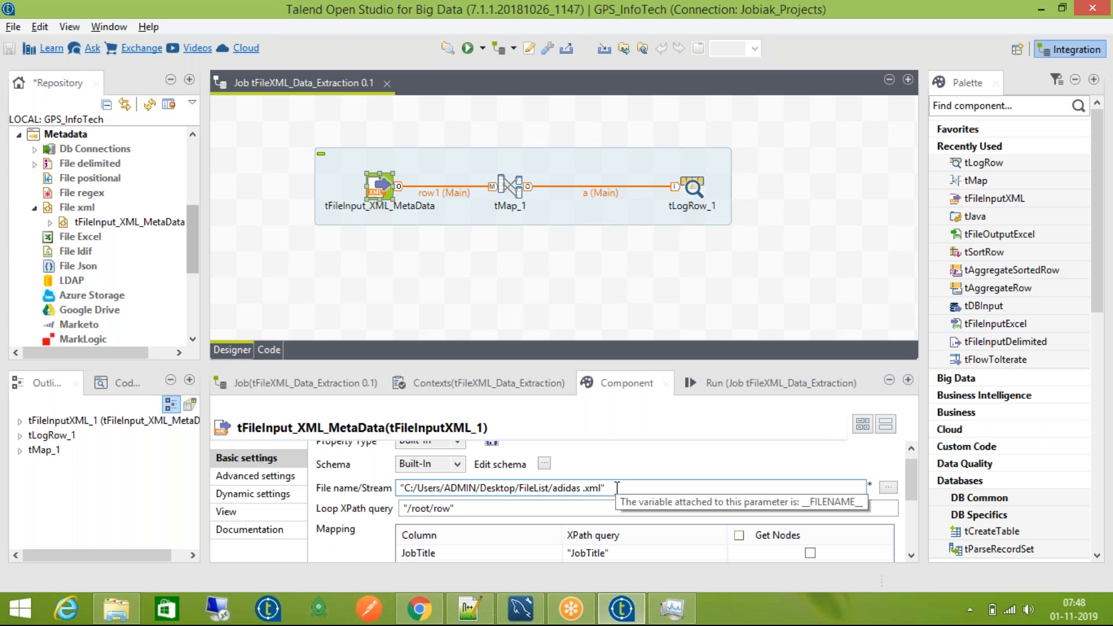
{"action": "left_click", "coordinate": [580, 487]}
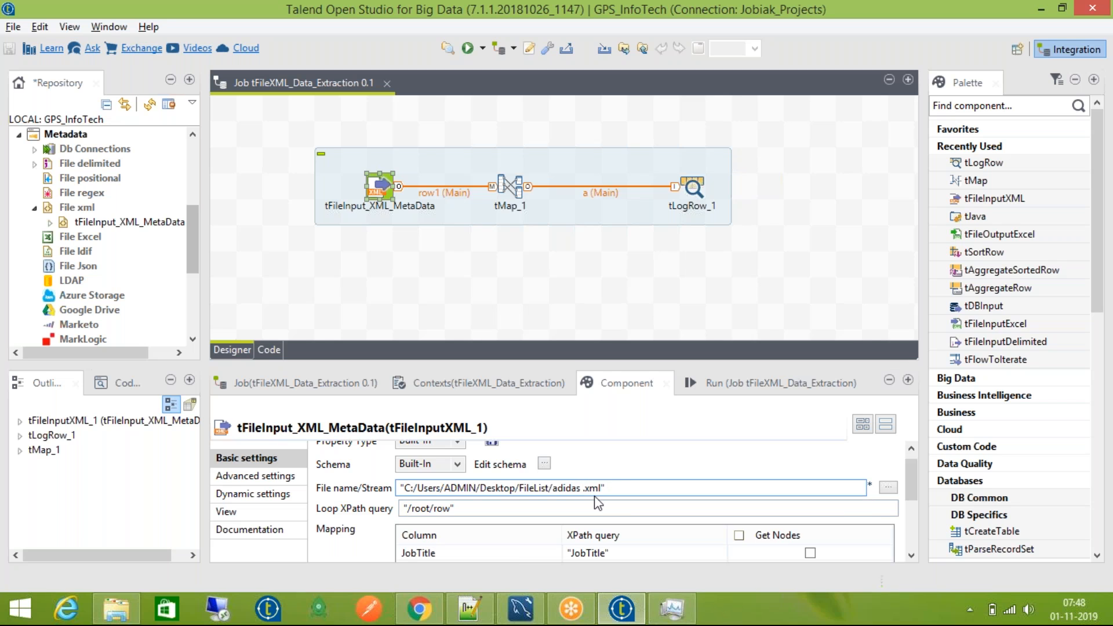
{"action": "left_click", "coordinate": [607, 488]}
Step: In the advanced settings of tFileInput_XML_MetaData, try Ignore DTD file and Advanced separator (for numbers), switching each back off
{"action": "left_click", "coordinate": [243, 476]}
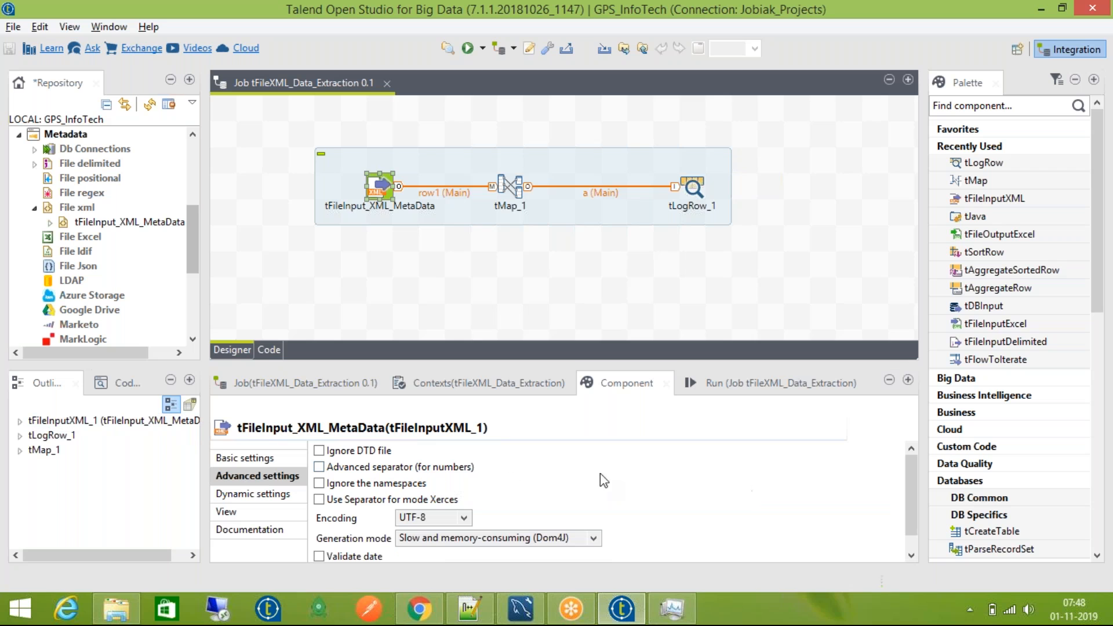
{"action": "left_click", "coordinate": [350, 451]}
{"action": "left_click", "coordinate": [379, 455]}
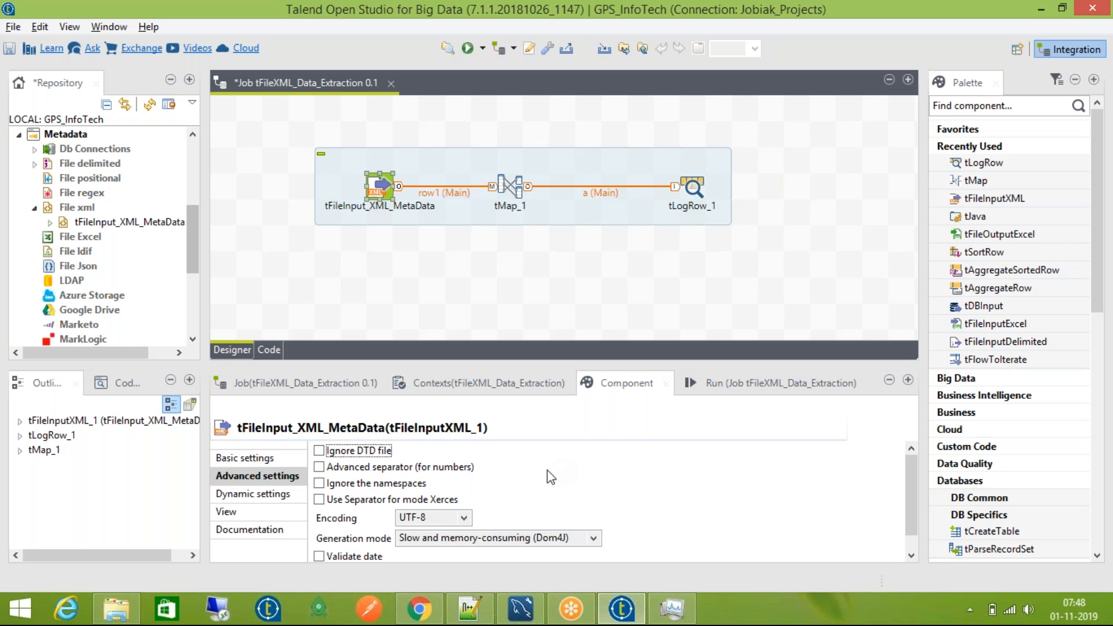
{"action": "left_click", "coordinate": [427, 472]}
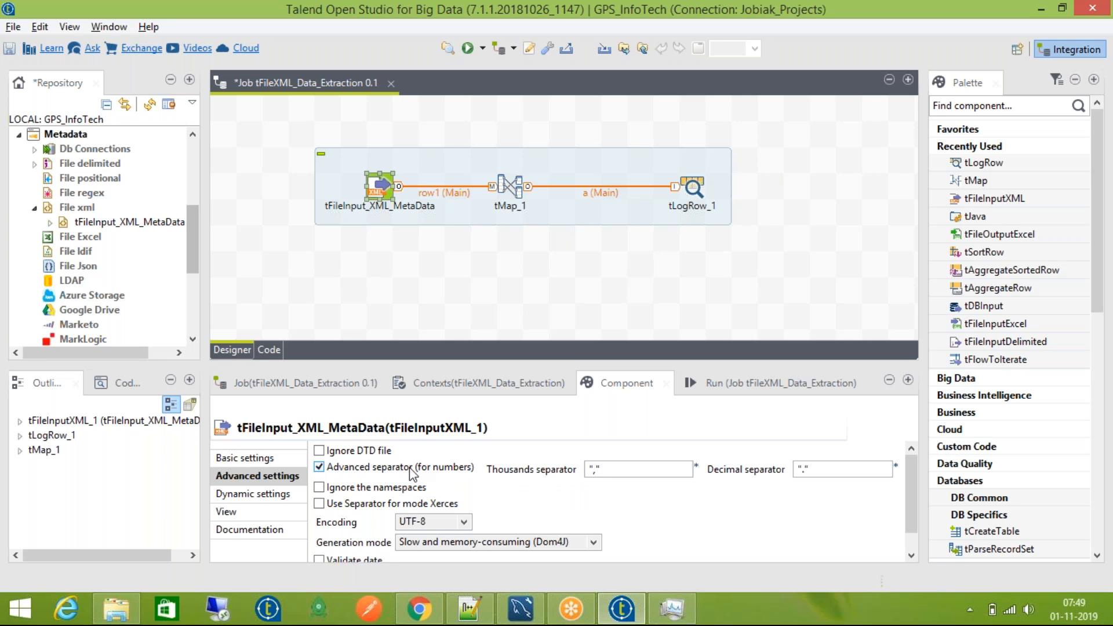
{"action": "left_click", "coordinate": [413, 471]}
Step: Try the Ignore the namespaces option, look at the file browser for its temporary file, and switch the option back off
{"action": "left_click", "coordinate": [398, 486]}
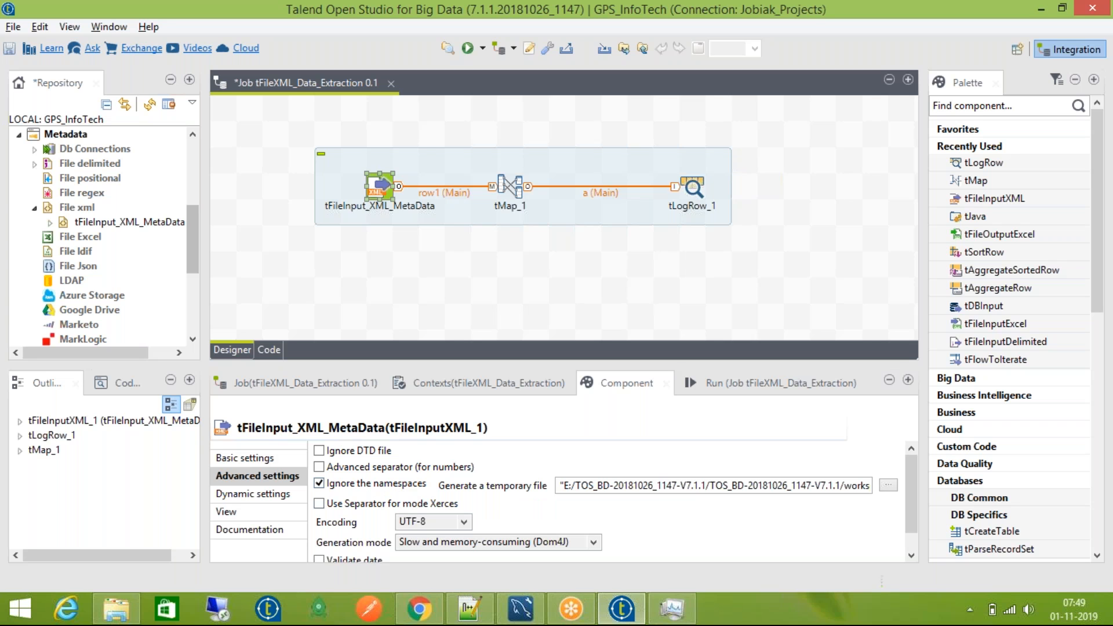
{"action": "left_click", "coordinate": [889, 484]}
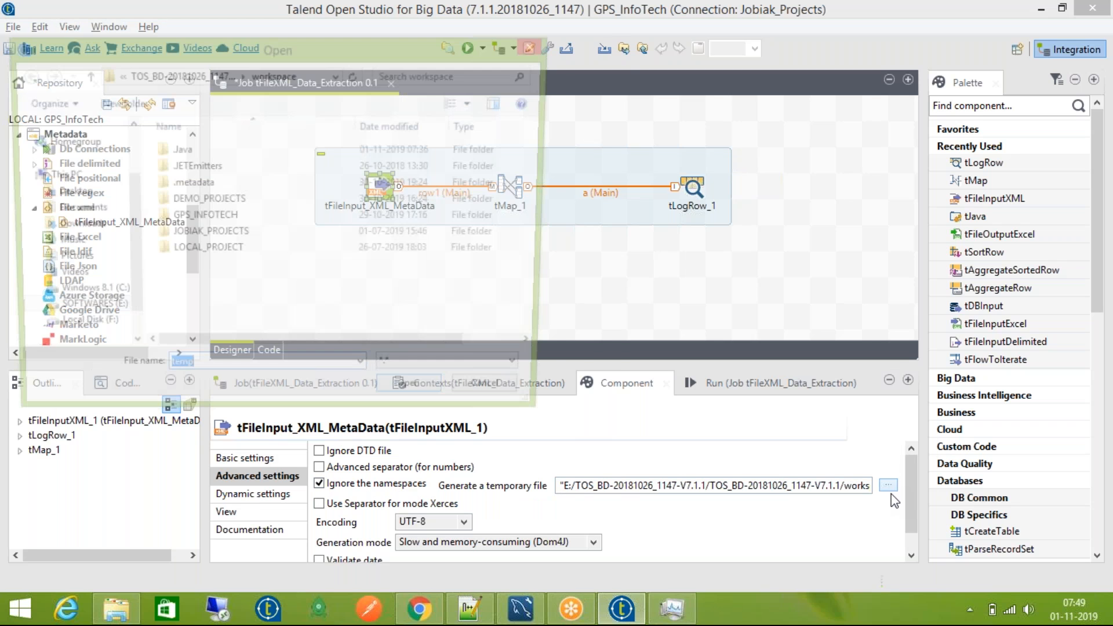
{"action": "left_click", "coordinate": [487, 399]}
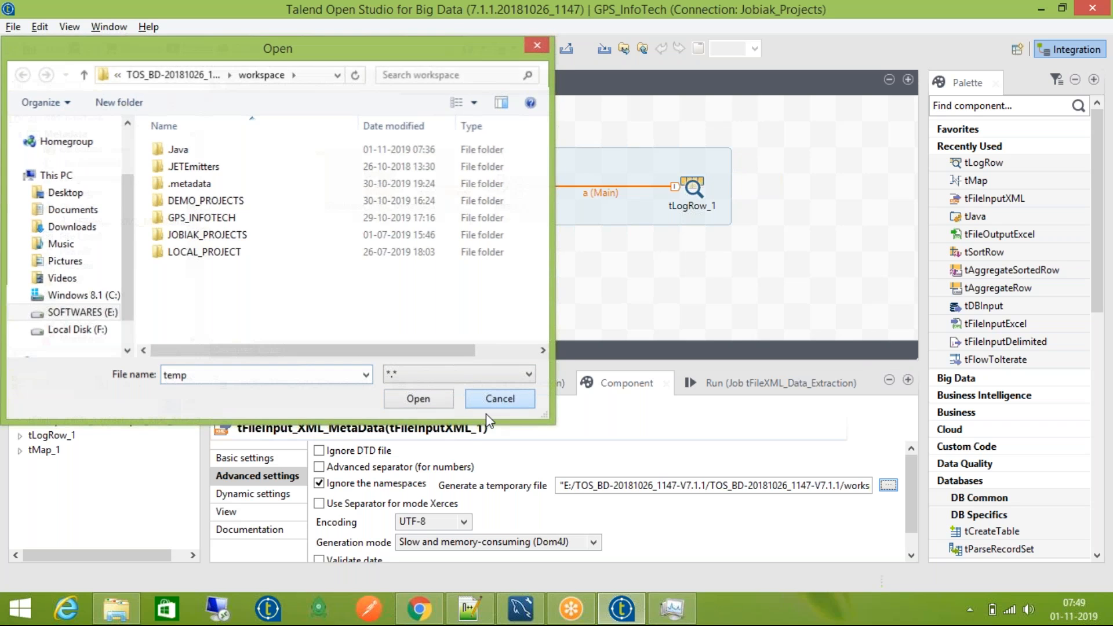
{"action": "left_click", "coordinate": [365, 486]}
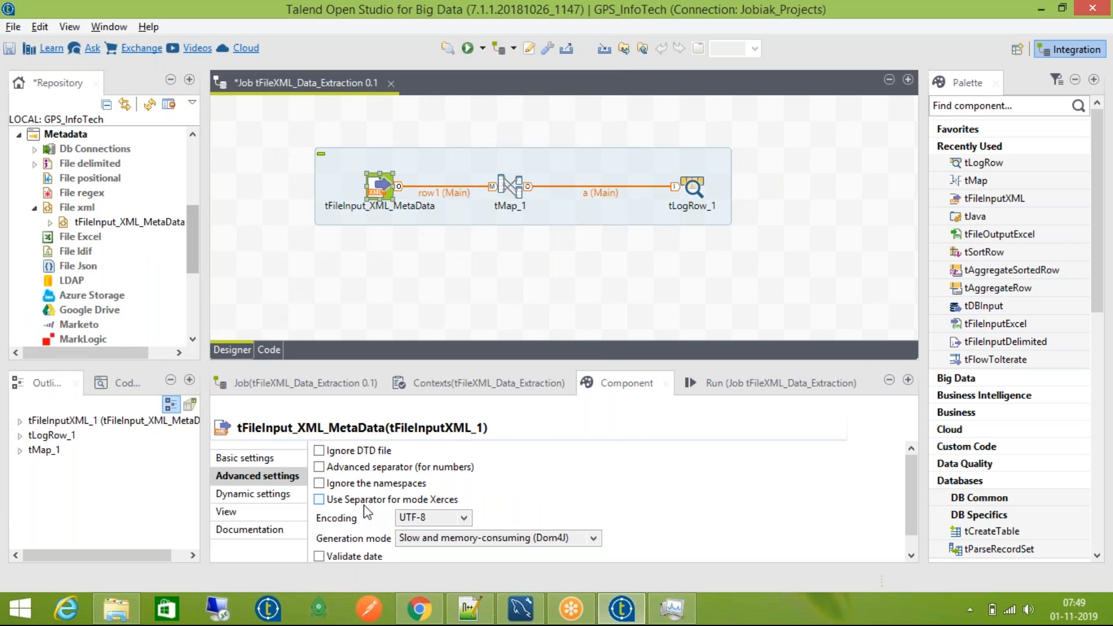
Step: Try Use Separator for mode Xerces with a comma as field separator, and switch the option back off
{"action": "left_click", "coordinate": [365, 502]}
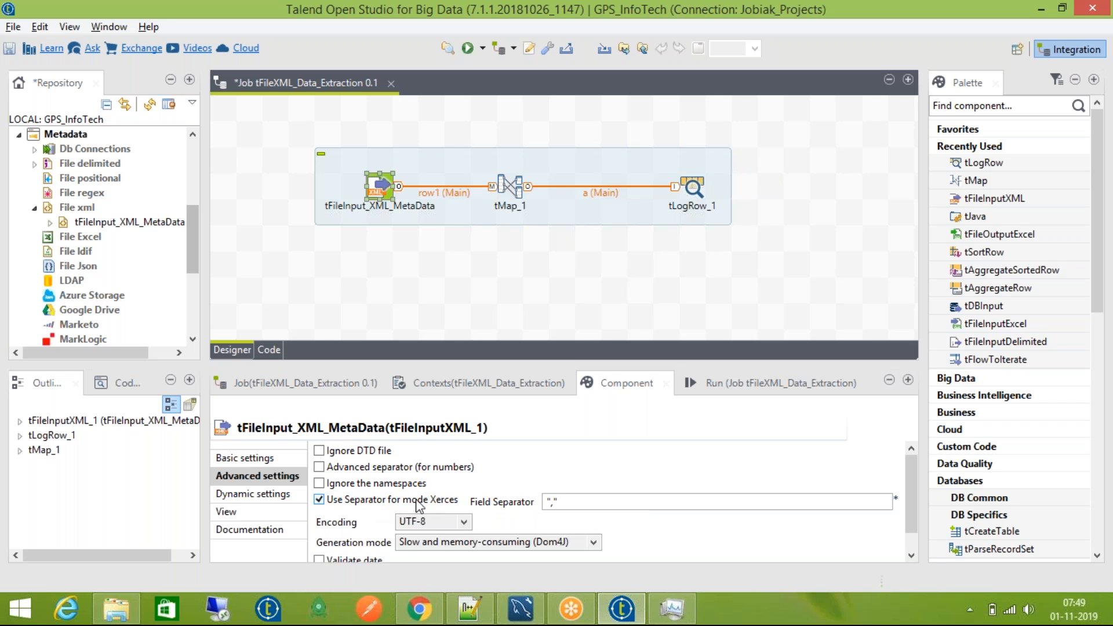
{"action": "left_click", "coordinate": [553, 502]}
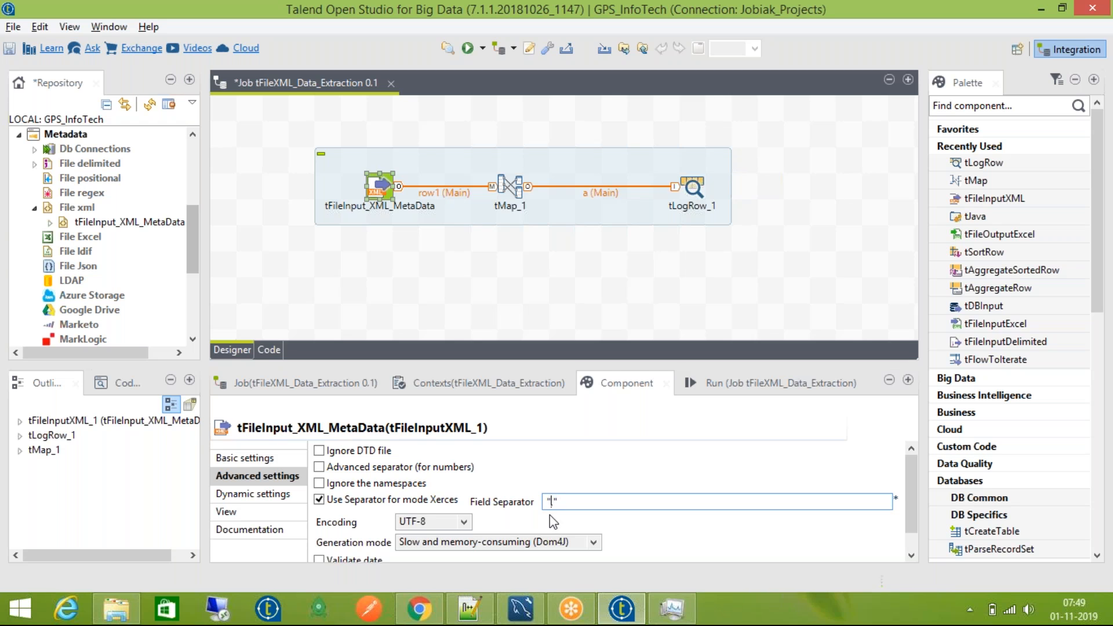
{"action": "type", "text": ","}
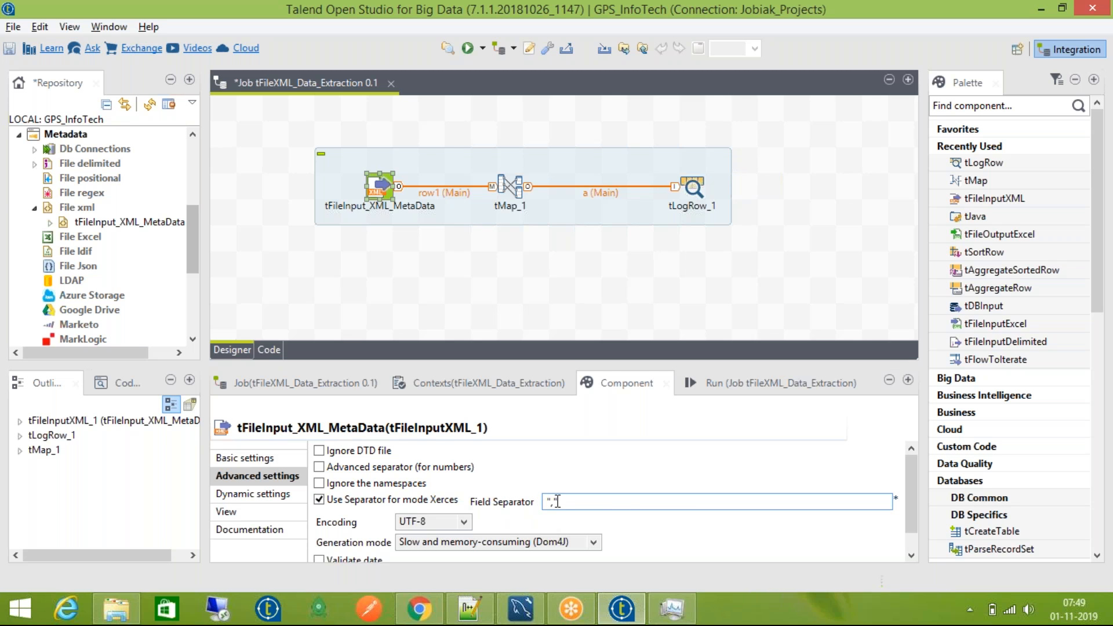
{"action": "left_click", "coordinate": [430, 504]}
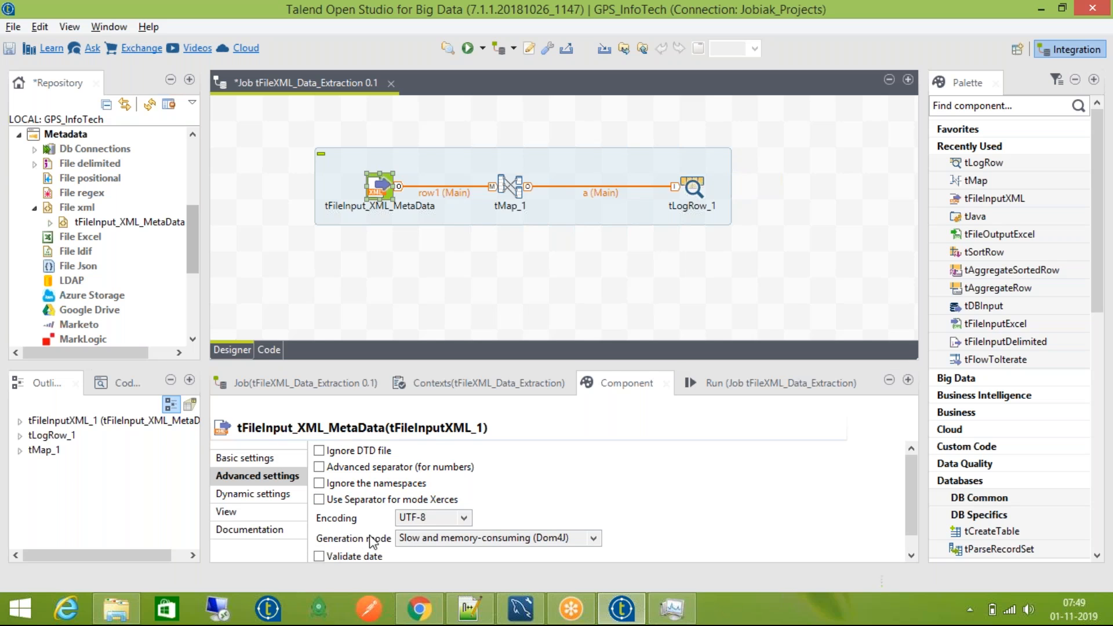
Step: Try the Xerces and SAX generation modes, and return the generation mode to Slow and memory-consuming (Dom4J)
{"action": "scroll", "coordinate": [914, 495], "scroll_direction": "down", "scroll_amount": 1}
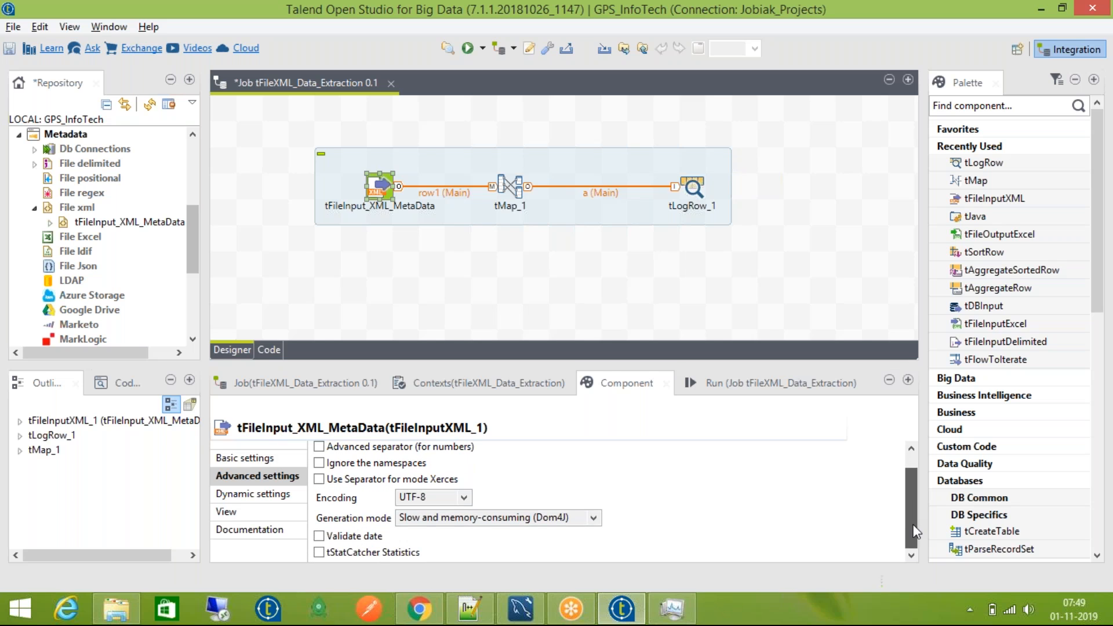
{"action": "left_click", "coordinate": [565, 518]}
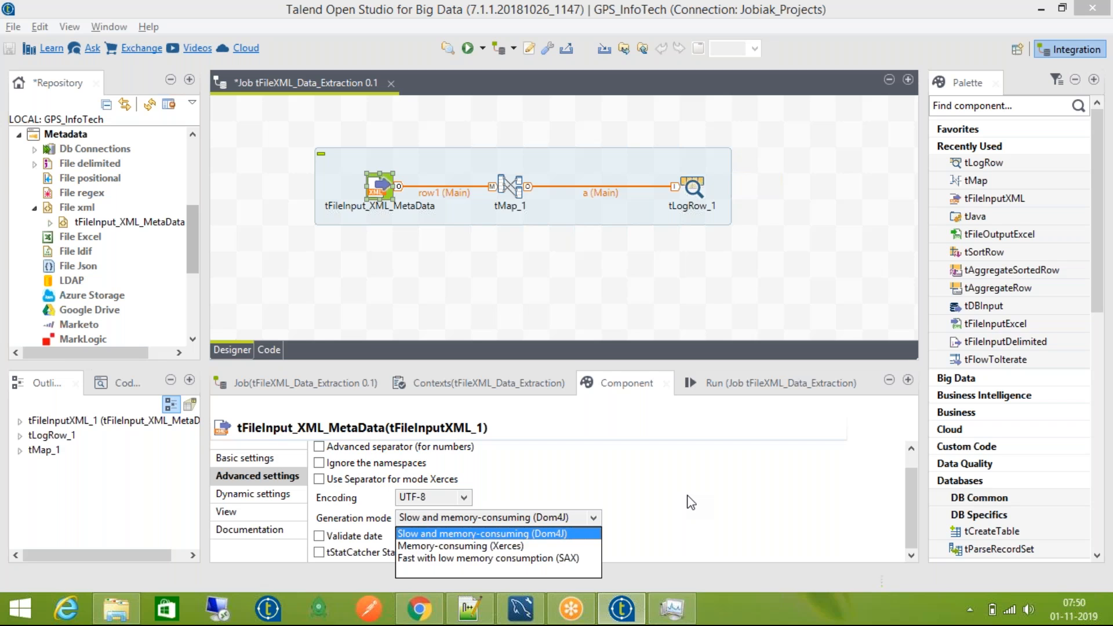
{"action": "left_click", "coordinate": [570, 546]}
{"action": "left_click", "coordinate": [580, 519]}
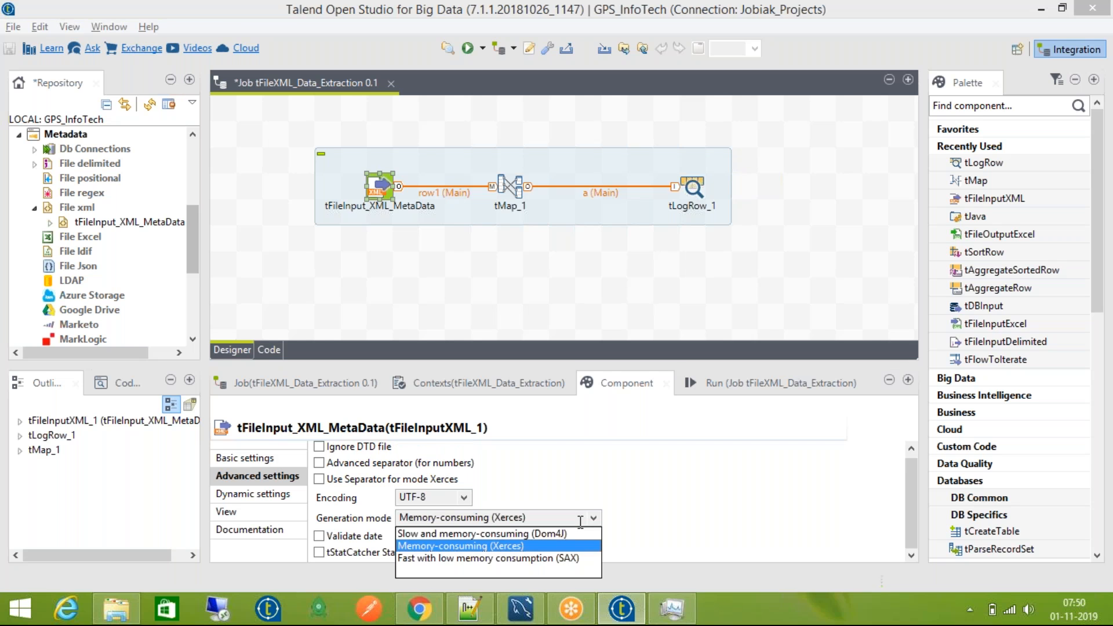
{"action": "left_click", "coordinate": [566, 558]}
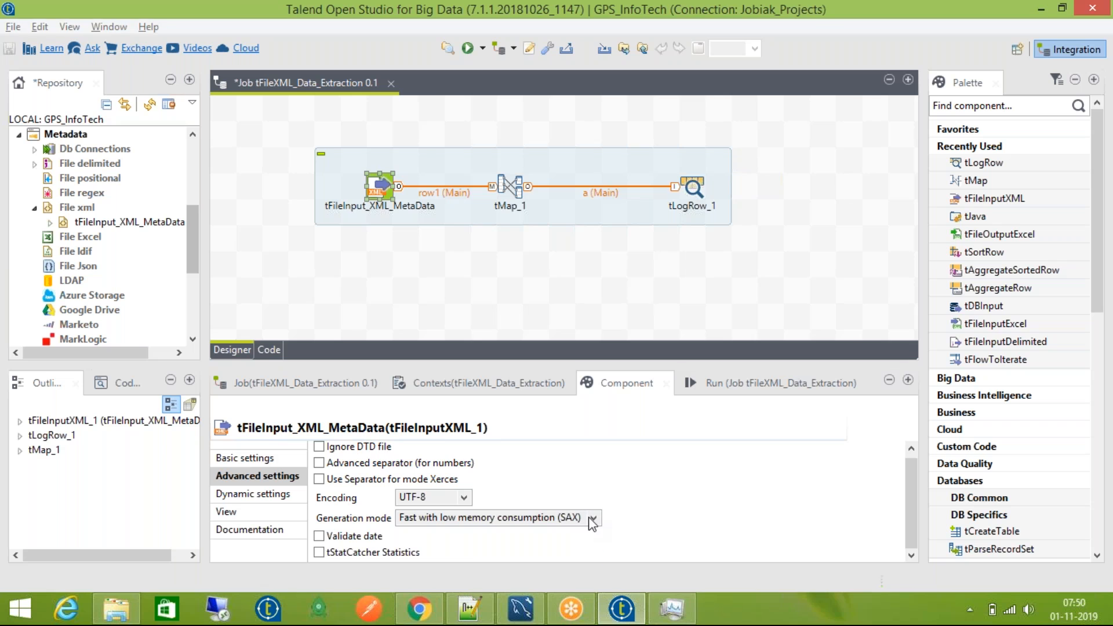
{"action": "left_click", "coordinate": [592, 518]}
{"action": "left_click", "coordinate": [559, 533]}
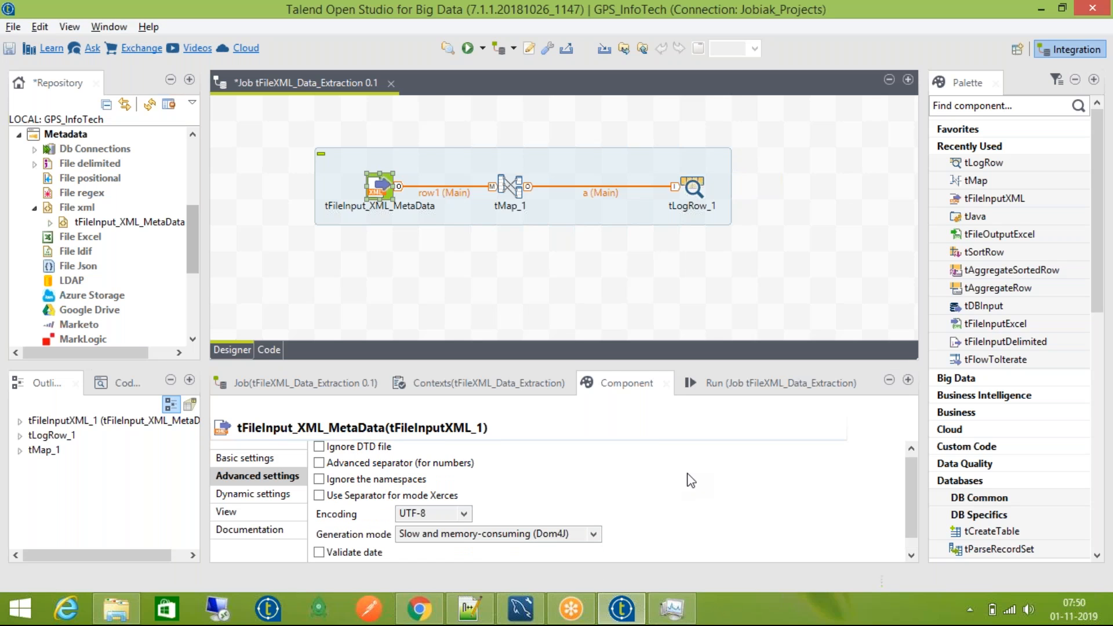
Step: Bring up the run view for tFileXML_Data_Extraction and save the job
{"action": "left_click", "coordinate": [266, 459]}
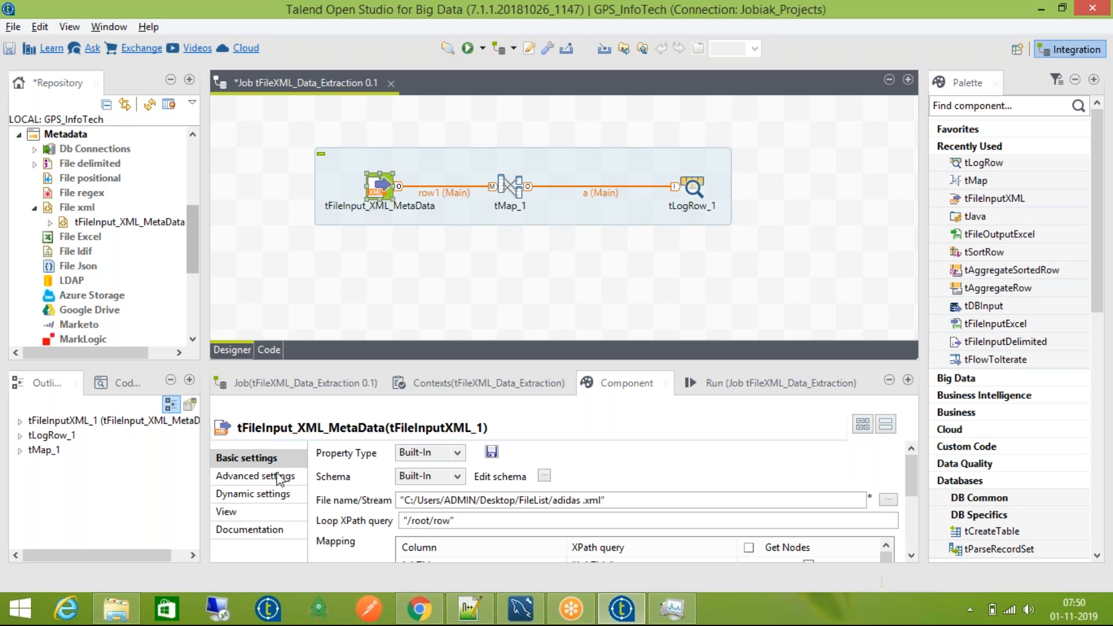
{"action": "left_click", "coordinate": [689, 193]}
{"action": "left_click", "coordinate": [737, 384]}
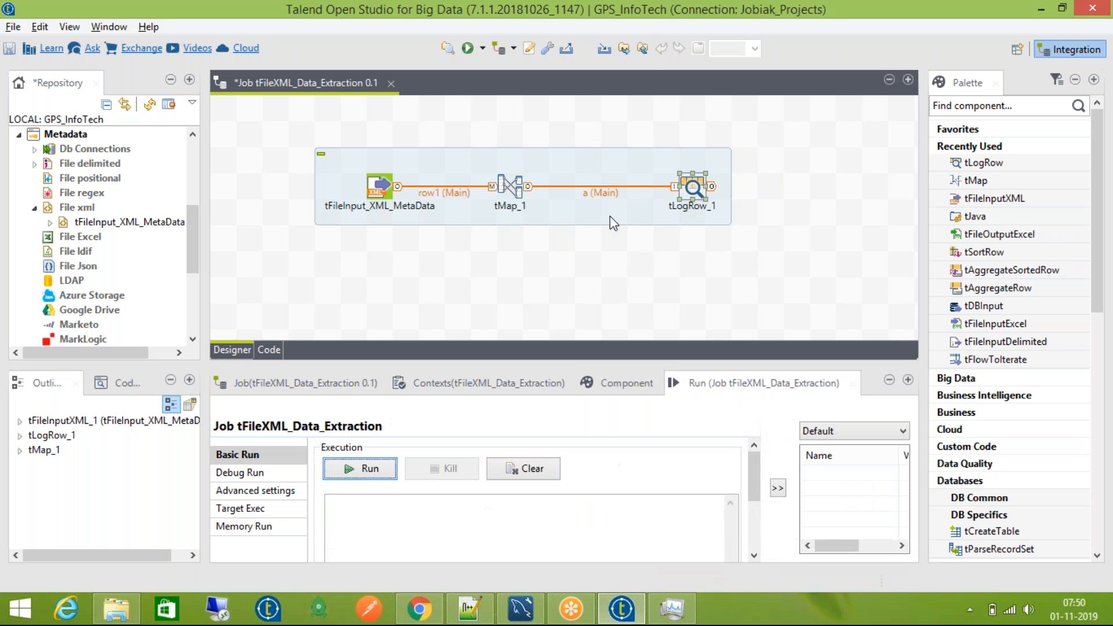
{"action": "left_click", "coordinate": [617, 169]}
{"action": "key", "text": "ctrl+s"}
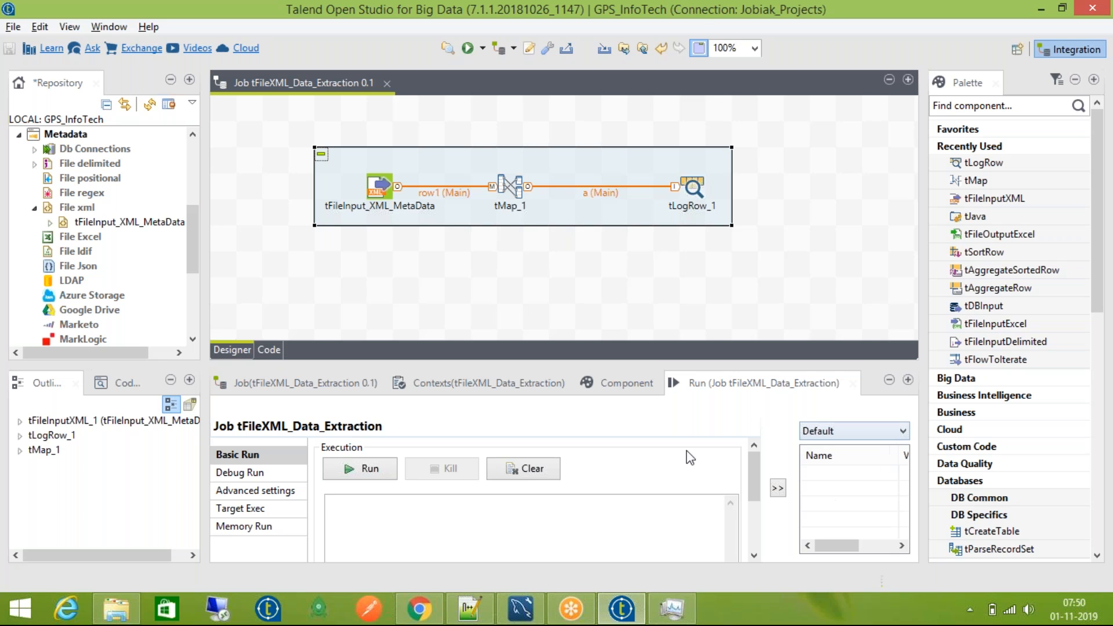
Step: Clear the run console and run the job, checking the system load in Task Manager while it executes
{"action": "left_click", "coordinate": [553, 467]}
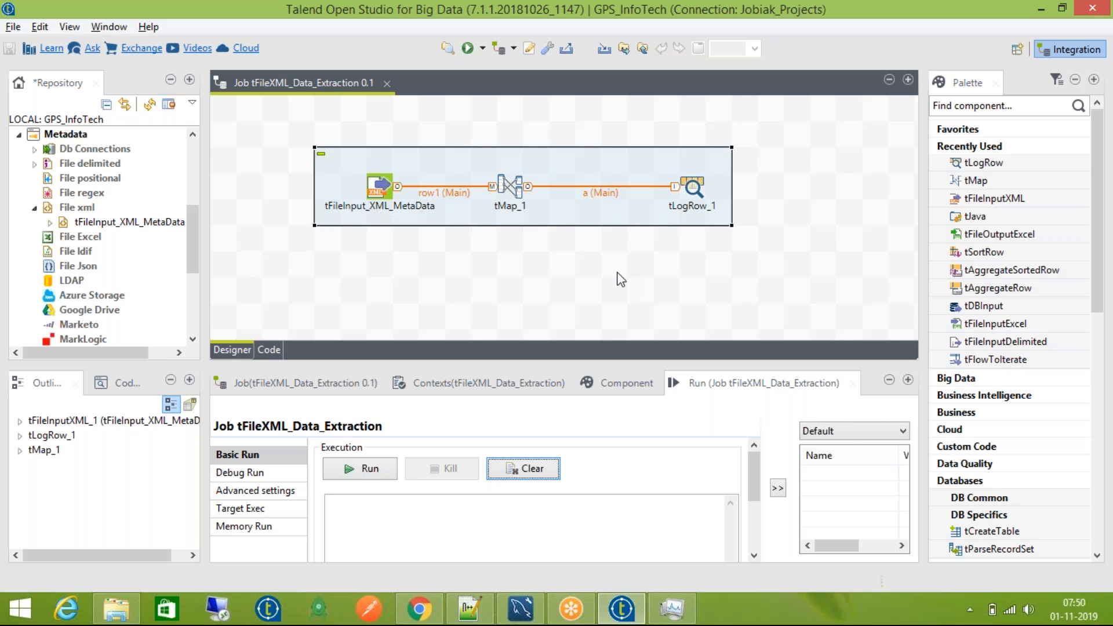
{"action": "key", "text": "F6"}
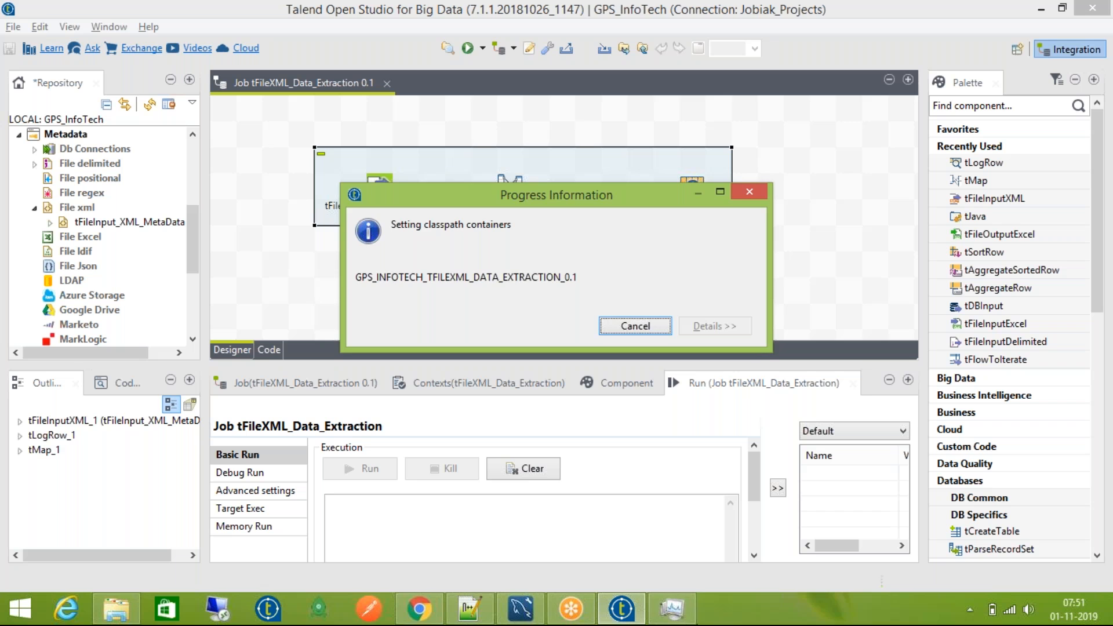
{"action": "left_click", "coordinate": [677, 610]}
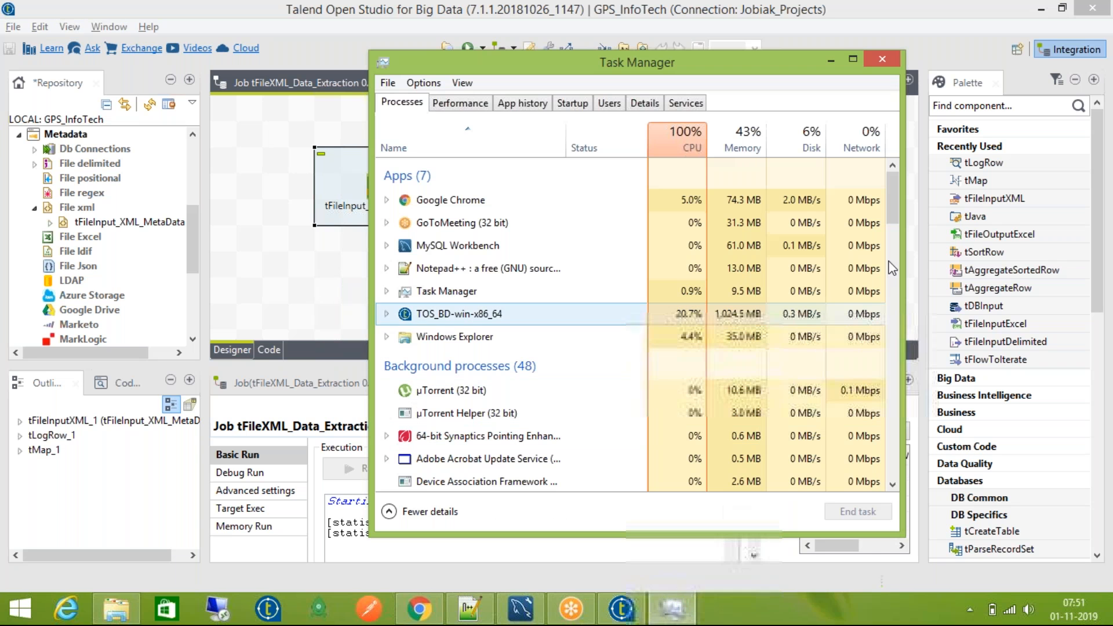
{"action": "left_click", "coordinate": [881, 61]}
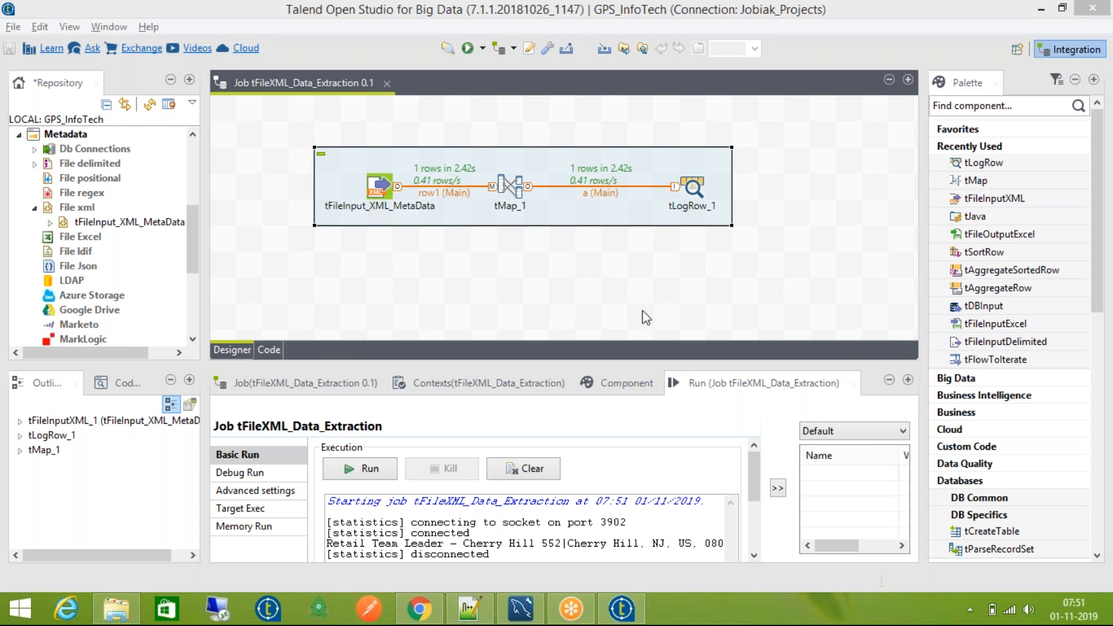
Step: Copy the entire run output and paste it into a new Notepad++ document
{"action": "left_click", "coordinate": [691, 187]}
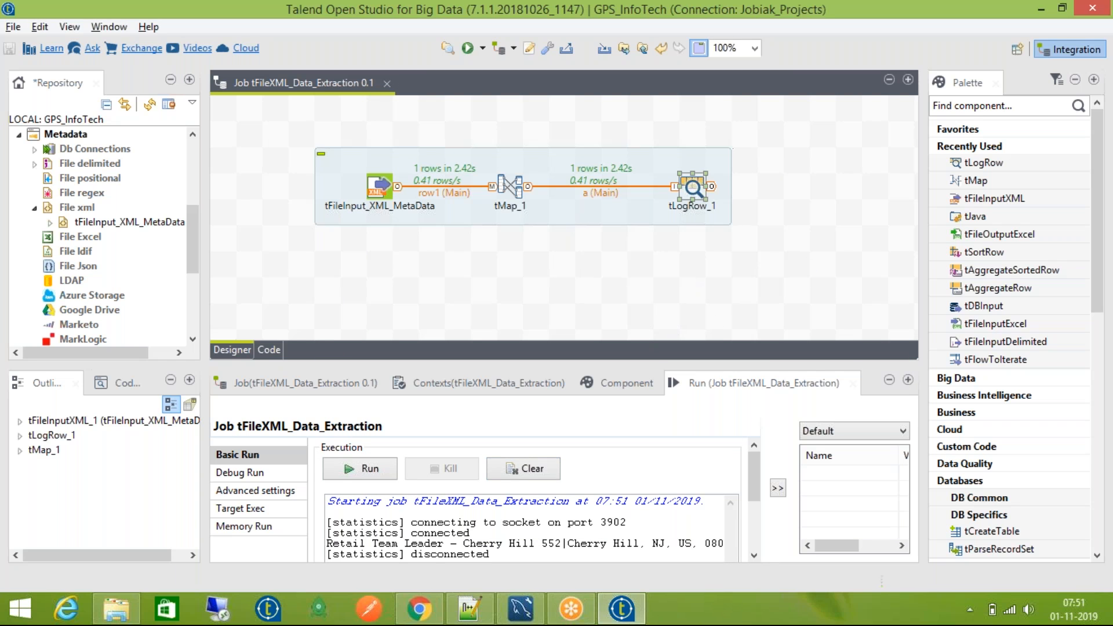
{"action": "left_click", "coordinate": [634, 540]}
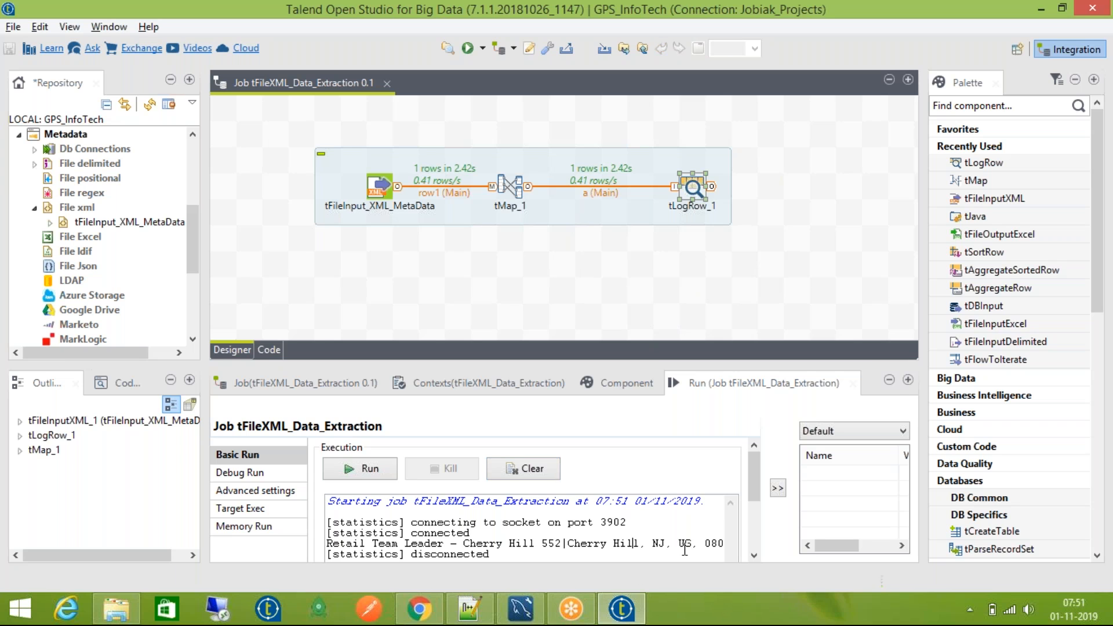
{"action": "key", "text": "ctrl+a"}
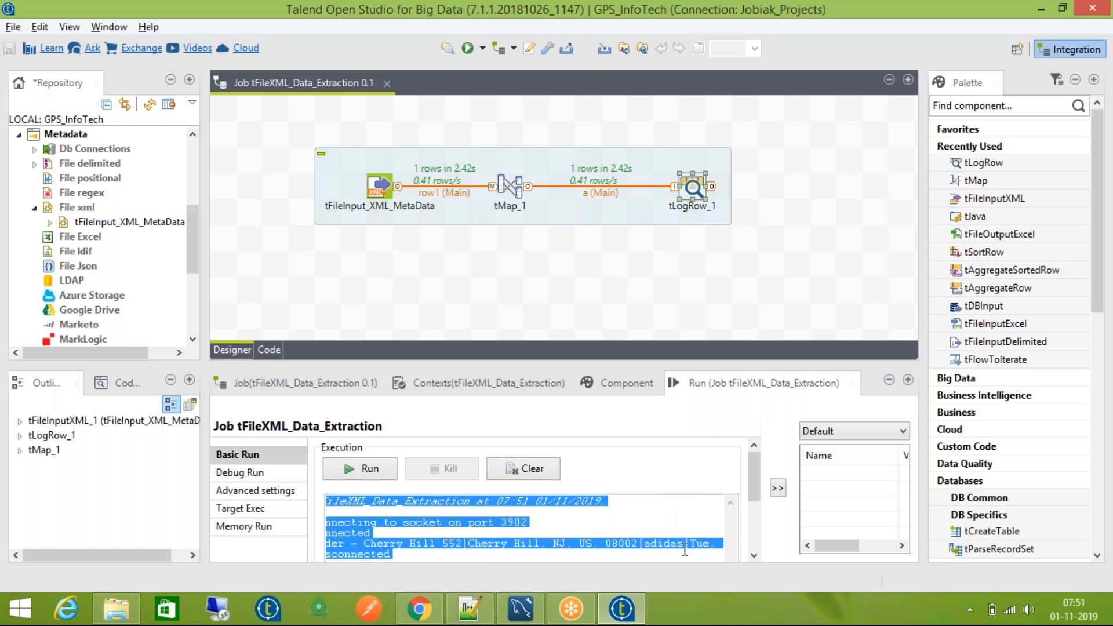
{"action": "left_click", "coordinate": [469, 612]}
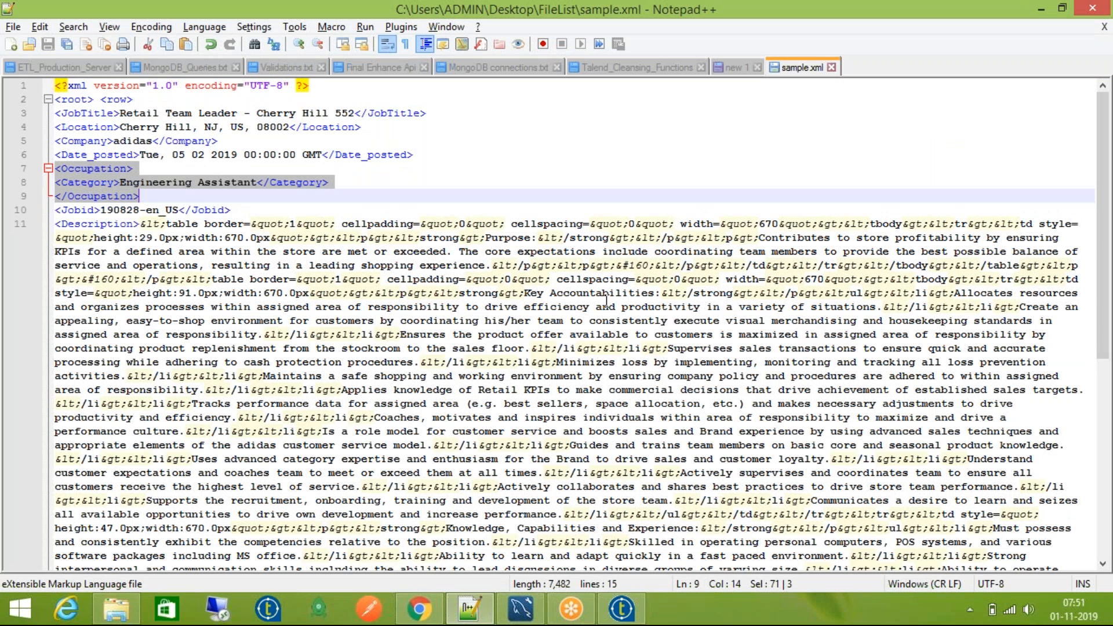
{"action": "left_click", "coordinate": [604, 305]}
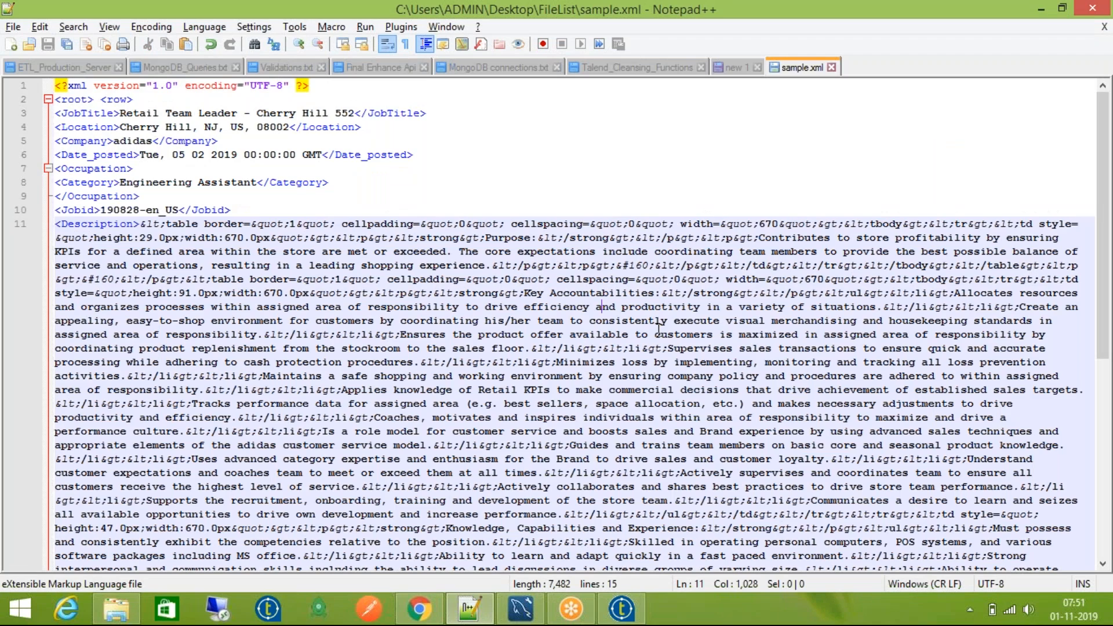
{"action": "key", "text": "ctrl+n"}
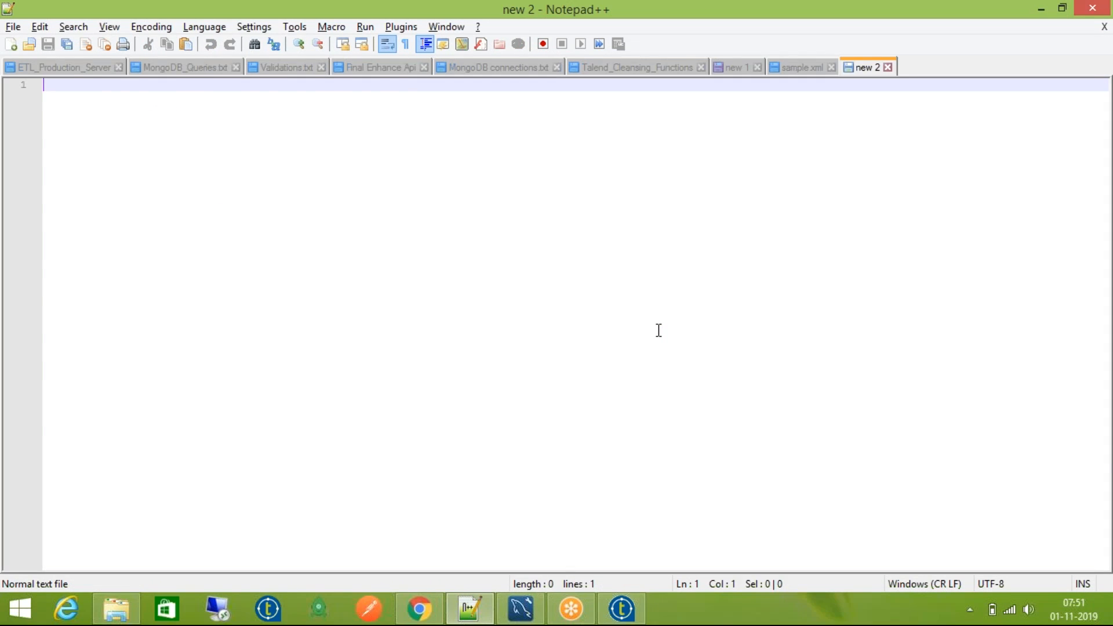
{"action": "key", "text": "ctrl+v"}
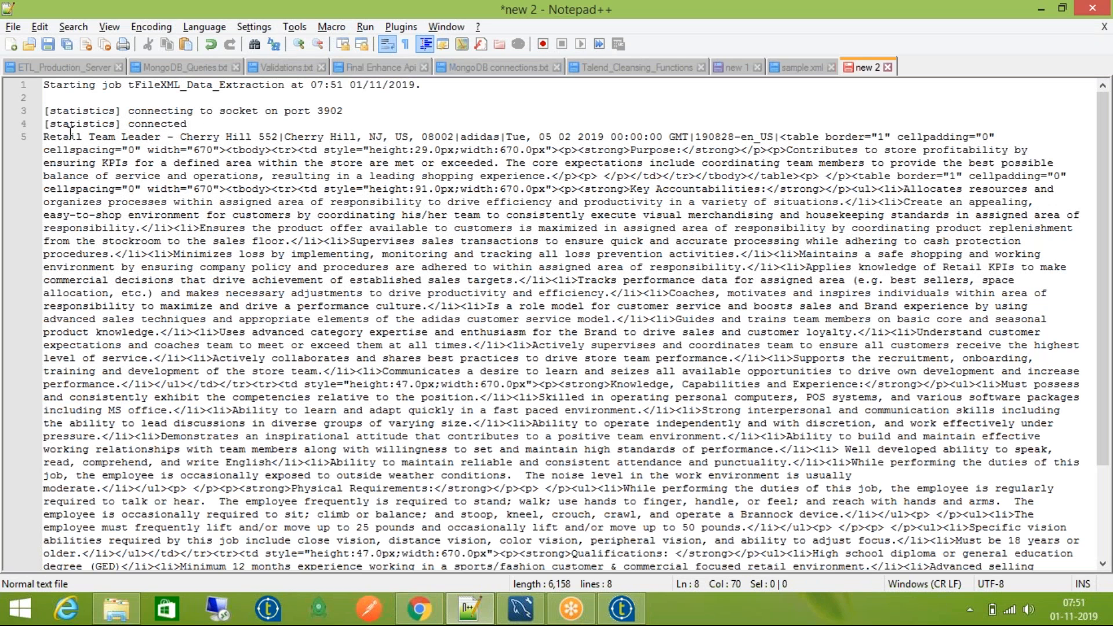
Step: Examine the extracted job record in the pasted output and close the new document without saving it
{"action": "left_click", "coordinate": [160, 136]}
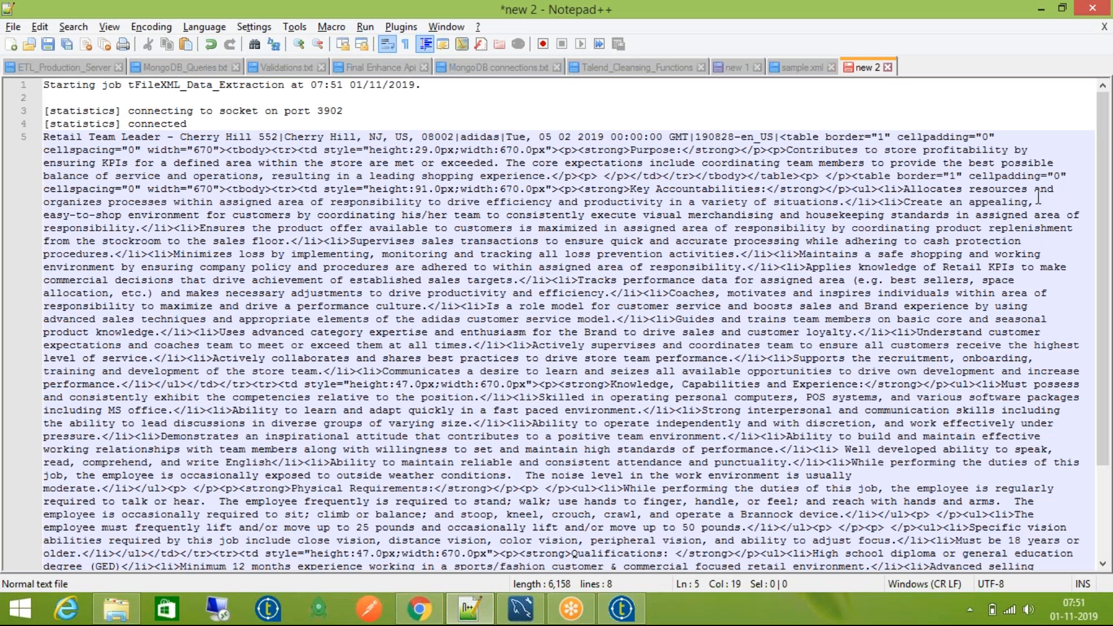
{"action": "left_click", "coordinate": [888, 68]}
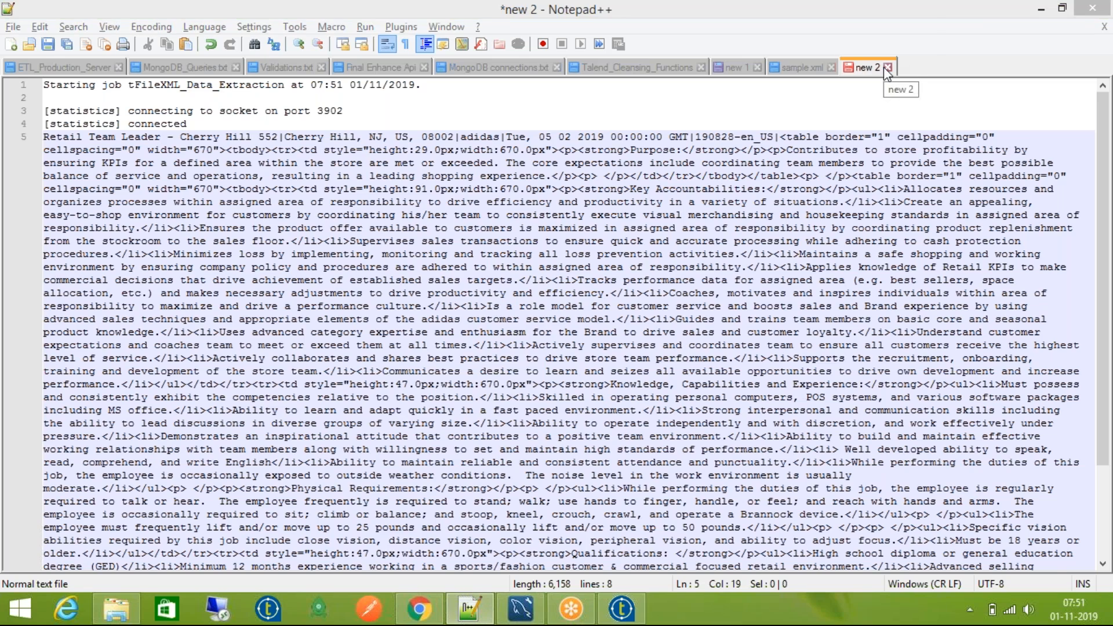
{"action": "left_click", "coordinate": [601, 368]}
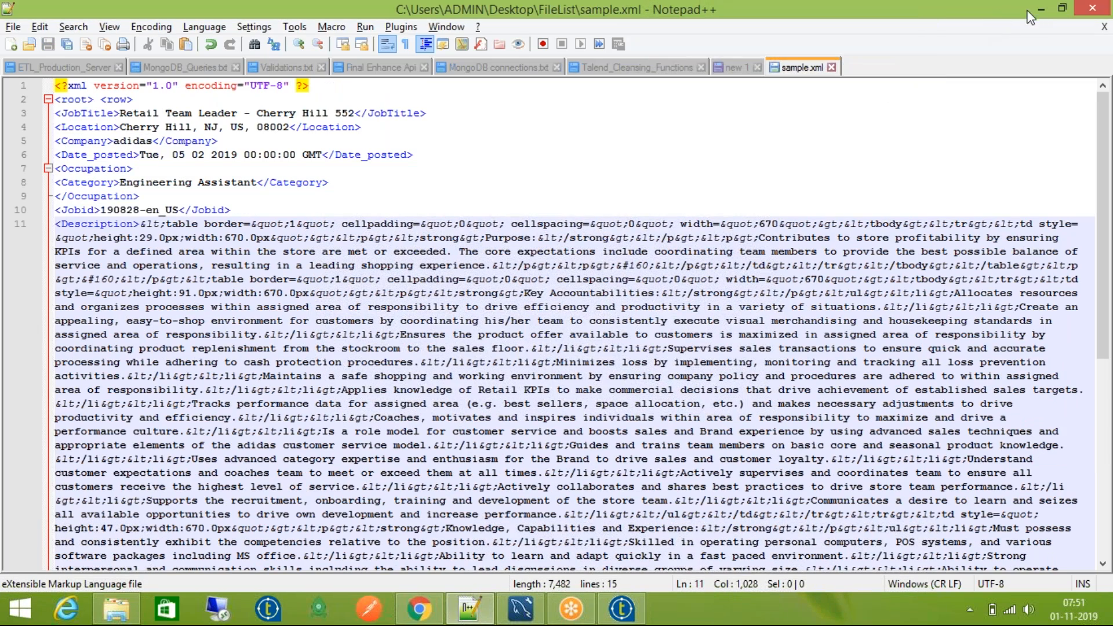
Step: Switch back to Talend and set the output mode of tLogRow_1 to Table (print values in cells of a table)
{"action": "left_click", "coordinate": [1042, 9]}
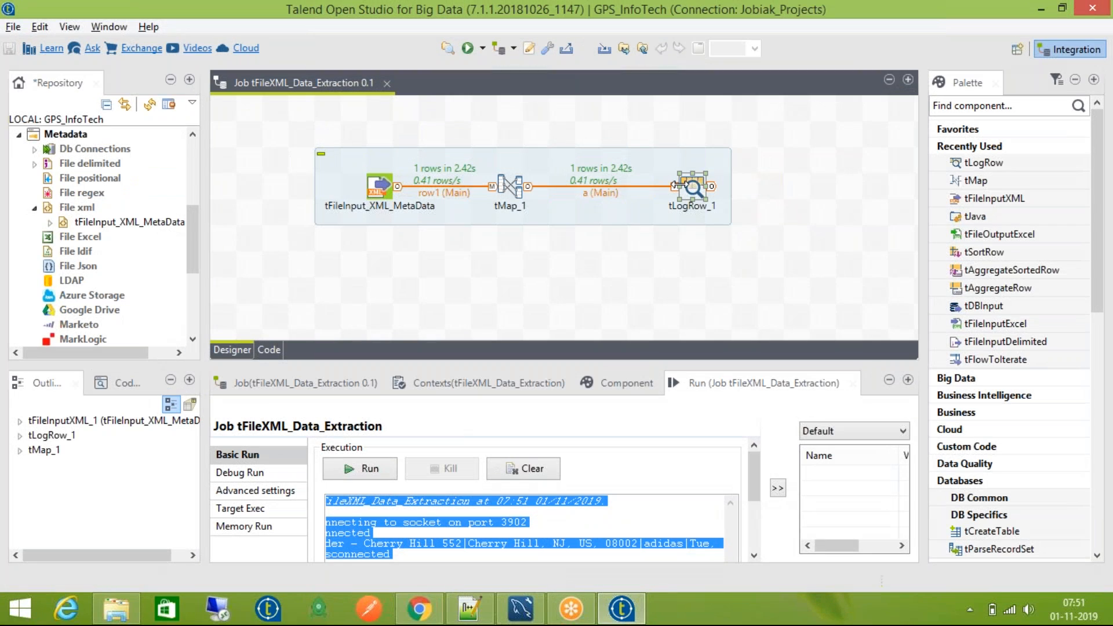
{"action": "left_click", "coordinate": [623, 382]}
{"action": "left_click", "coordinate": [329, 503]}
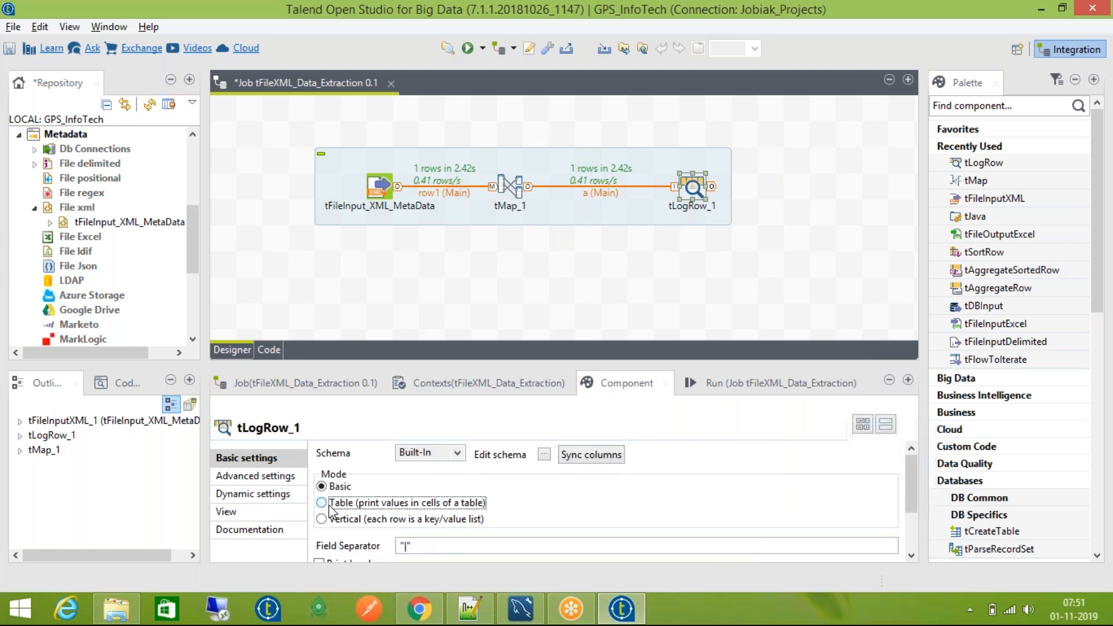
Step: Clear the previous run output, save the job and run tFileXML_Data_Extraction with the table output mode
{"action": "left_click", "coordinate": [712, 382]}
{"action": "left_click", "coordinate": [523, 468]}
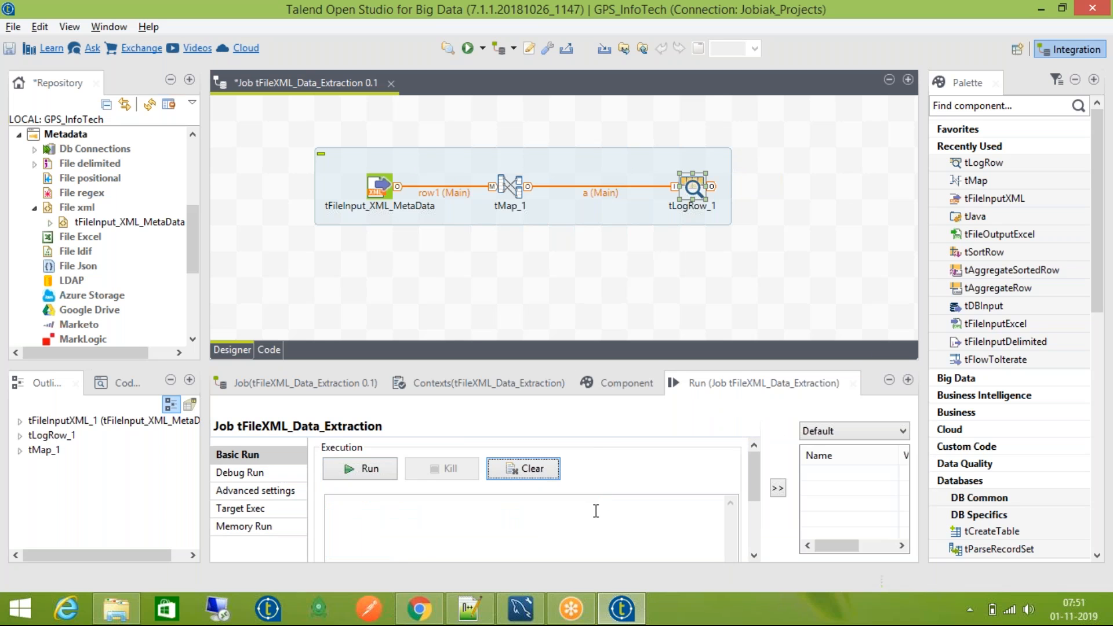
{"action": "key", "text": "ctrl+s"}
{"action": "key", "text": "F6"}
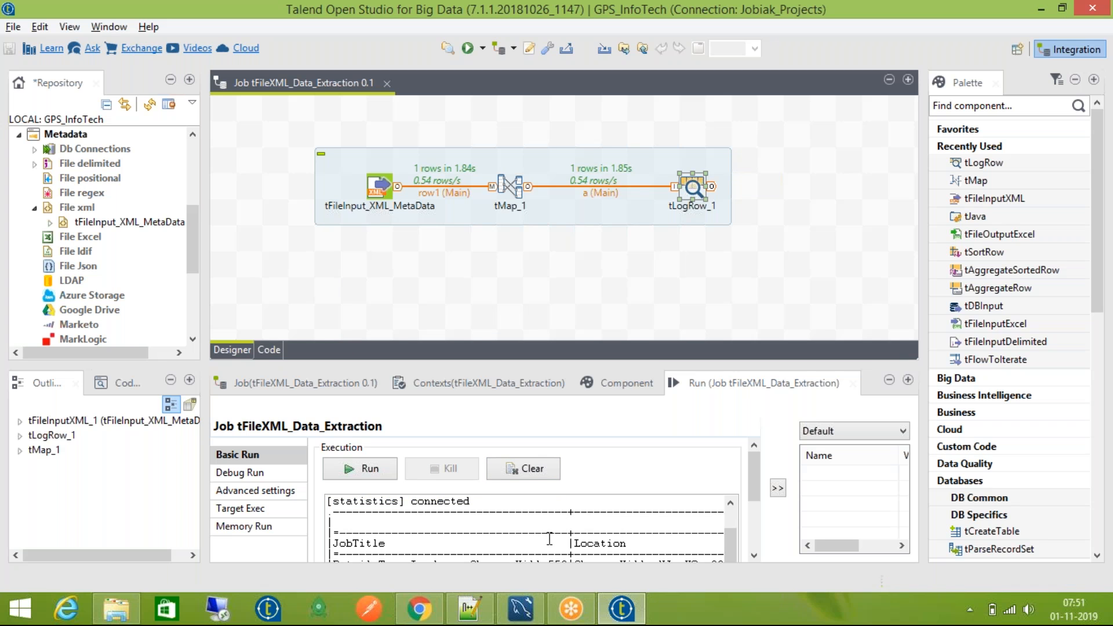
Step: Copy the entire table-mode run output and paste it into a new Notepad++ document
{"action": "key", "text": "ctrl+a"}
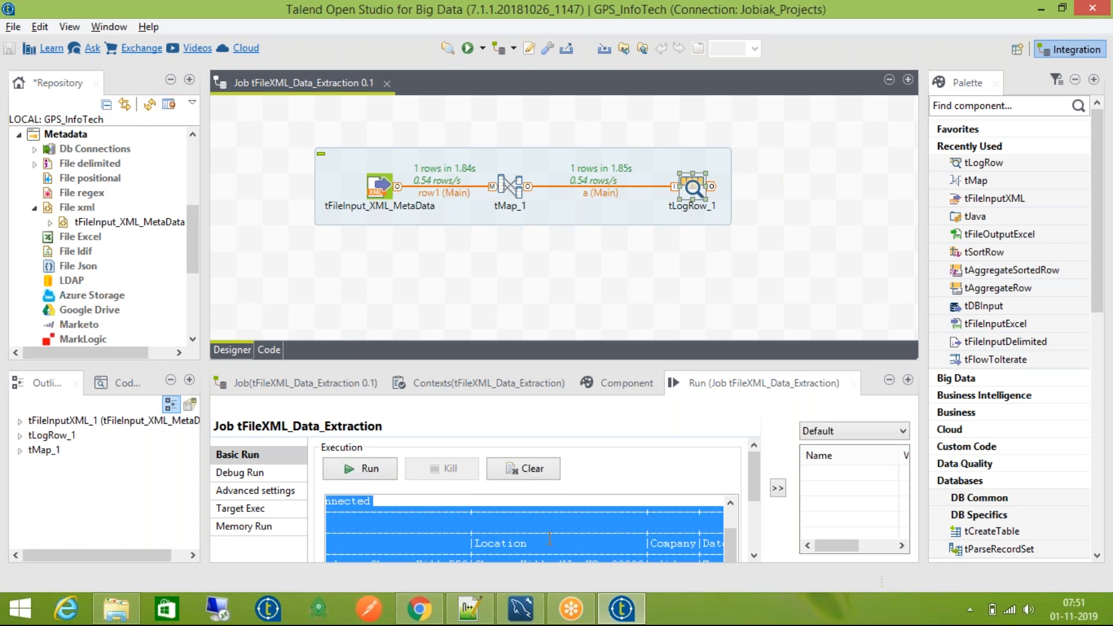
{"action": "left_click", "coordinate": [468, 609]}
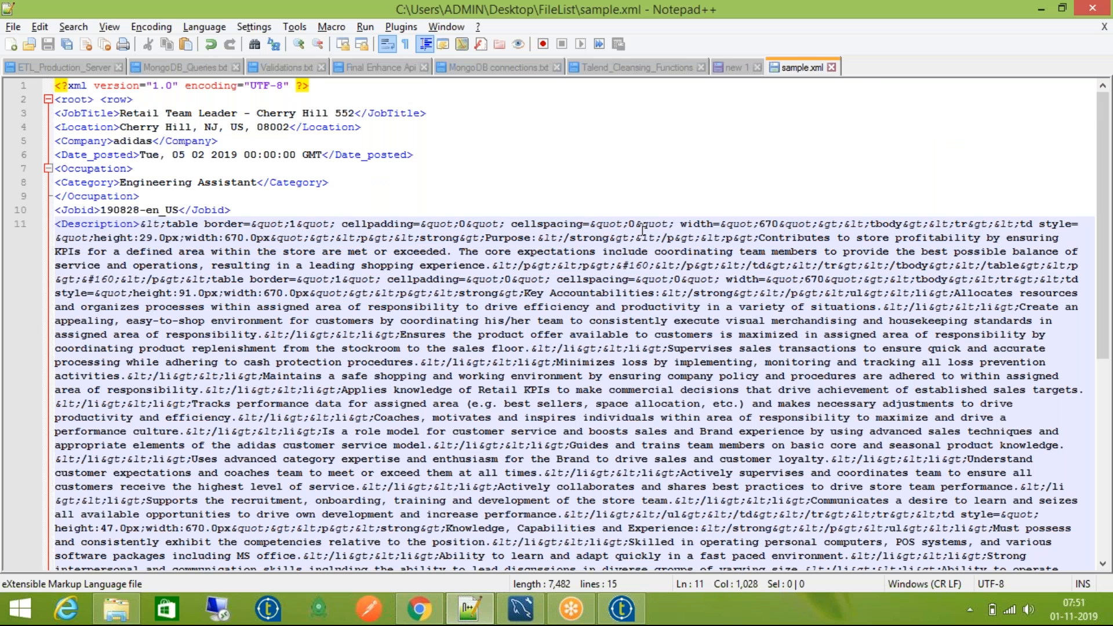
{"action": "double_click", "coordinate": [878, 73]}
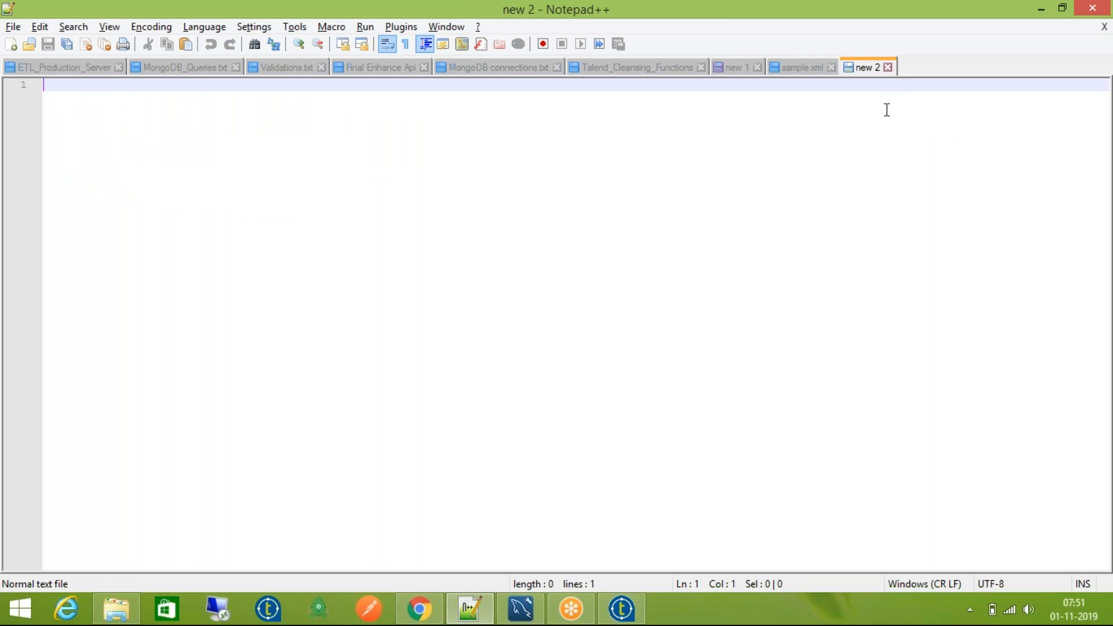
{"action": "key", "text": "ctrl+v"}
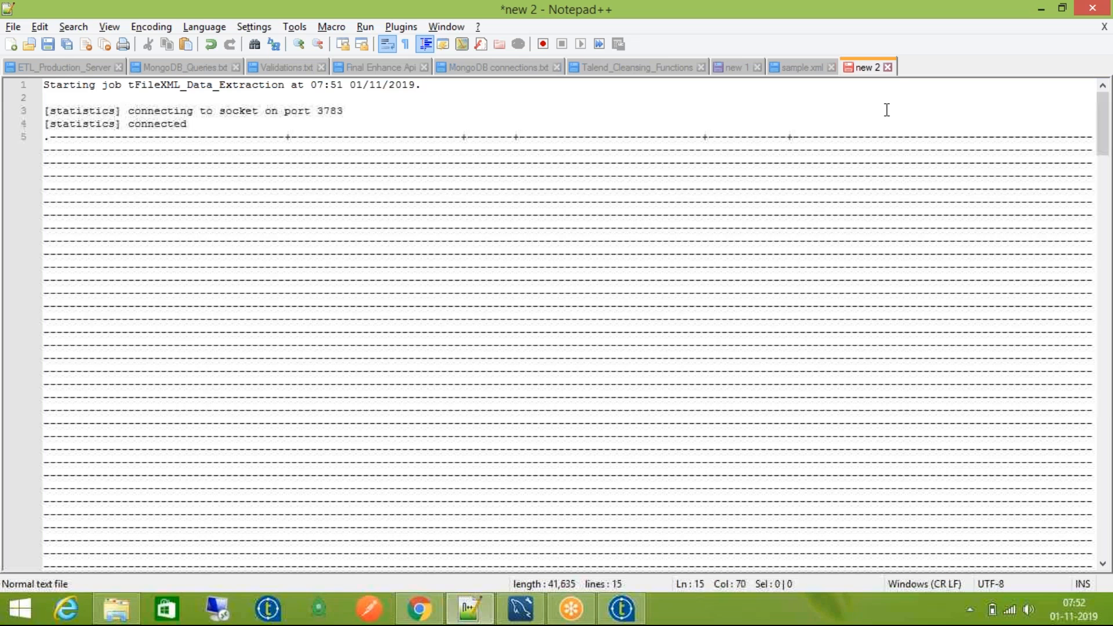
Step: Examine the table layout and the job record in the pasted output, then close the document without saving it
{"action": "scroll", "coordinate": [579, 229], "scroll_direction": "down", "scroll_amount": 1}
{"action": "scroll", "coordinate": [579, 229], "scroll_direction": "down", "scroll_amount": 20}
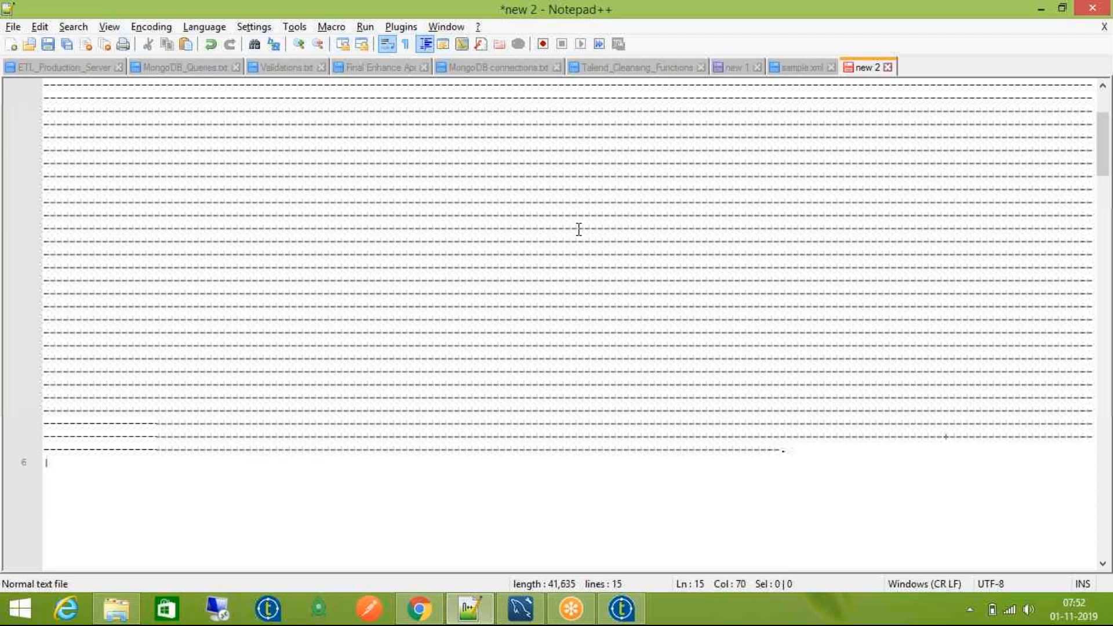
{"action": "scroll", "coordinate": [580, 257], "scroll_direction": "down", "scroll_amount": 15}
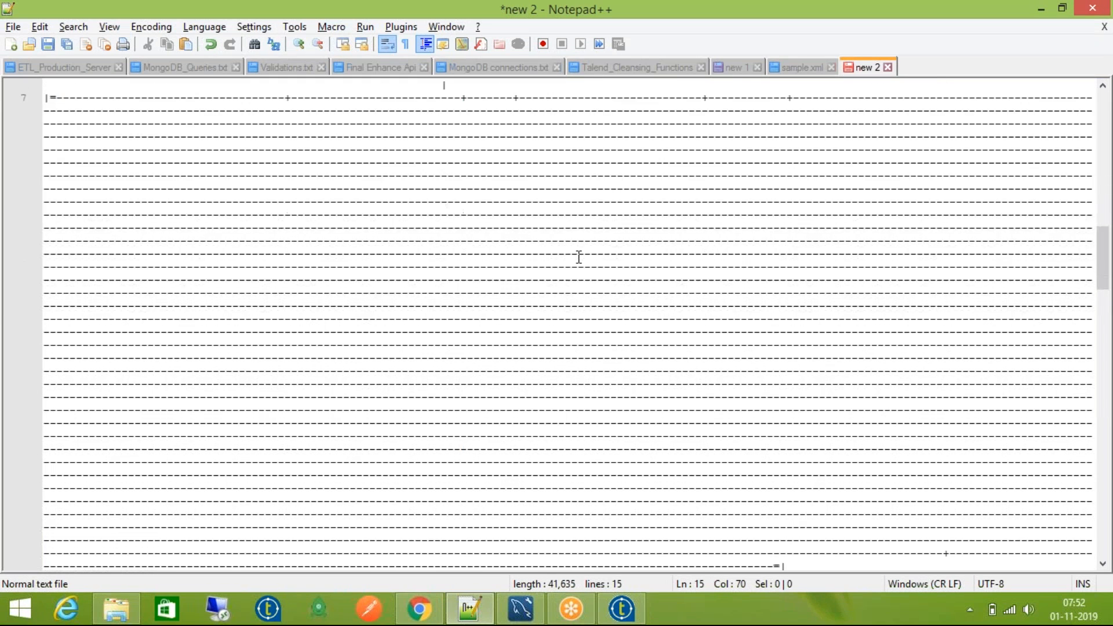
{"action": "scroll", "coordinate": [580, 257], "scroll_direction": "down", "scroll_amount": 5}
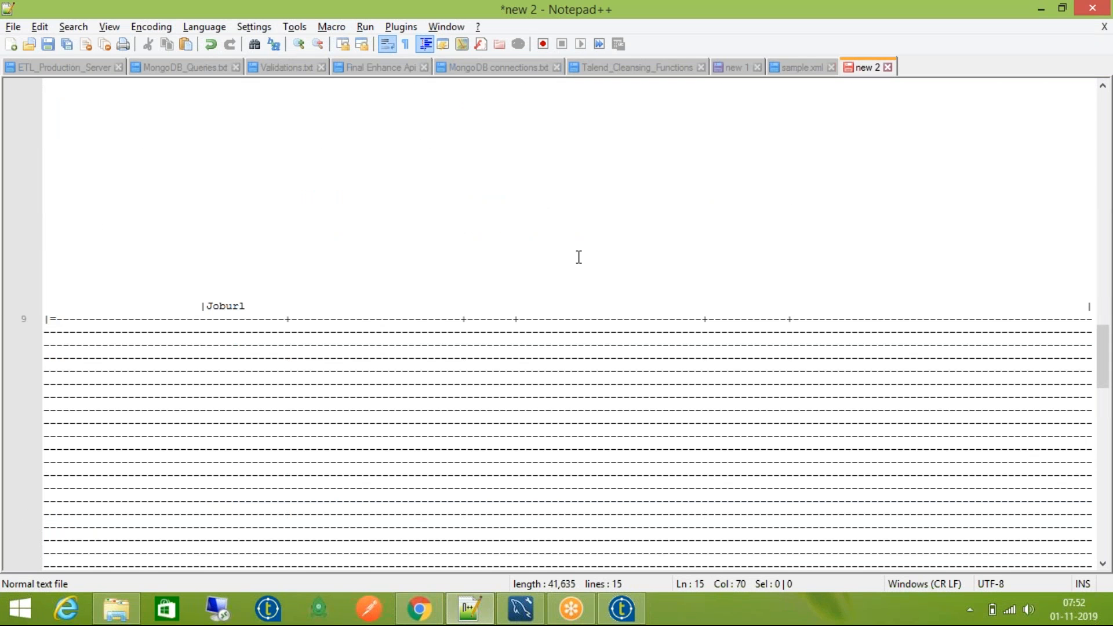
{"action": "scroll", "coordinate": [579, 257], "scroll_direction": "down", "scroll_amount": 11}
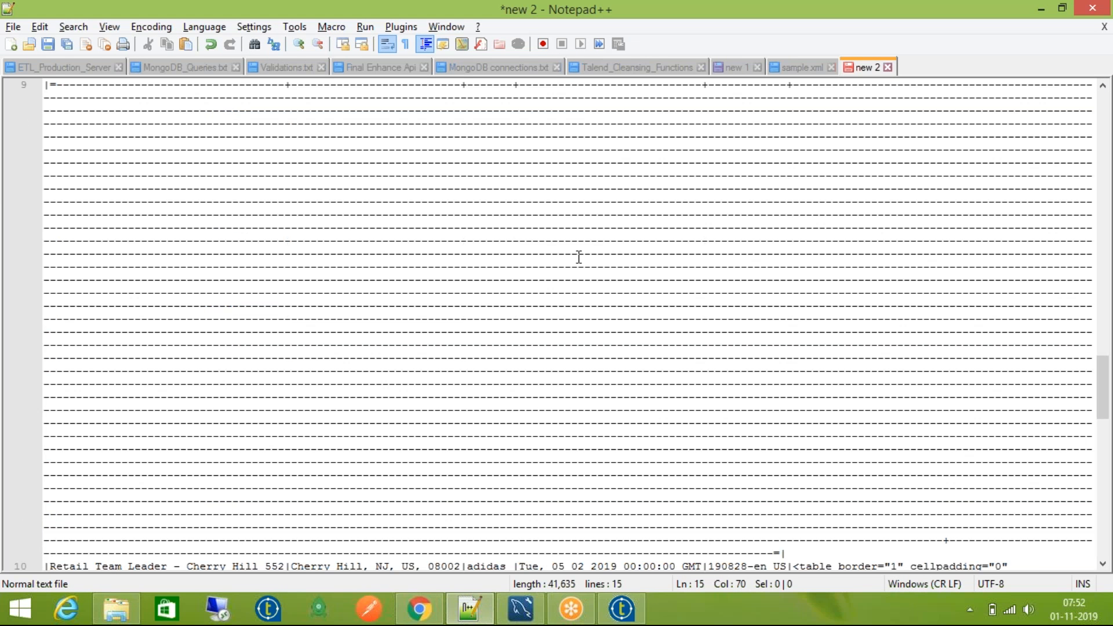
{"action": "scroll", "coordinate": [579, 256], "scroll_direction": "down", "scroll_amount": 7}
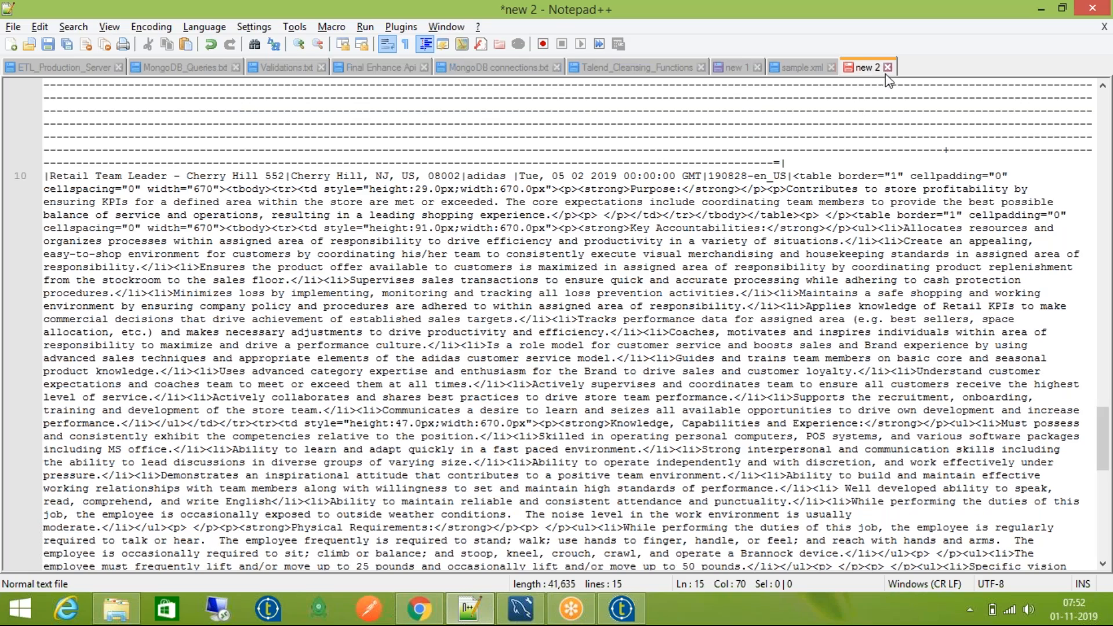
{"action": "left_click", "coordinate": [889, 67]}
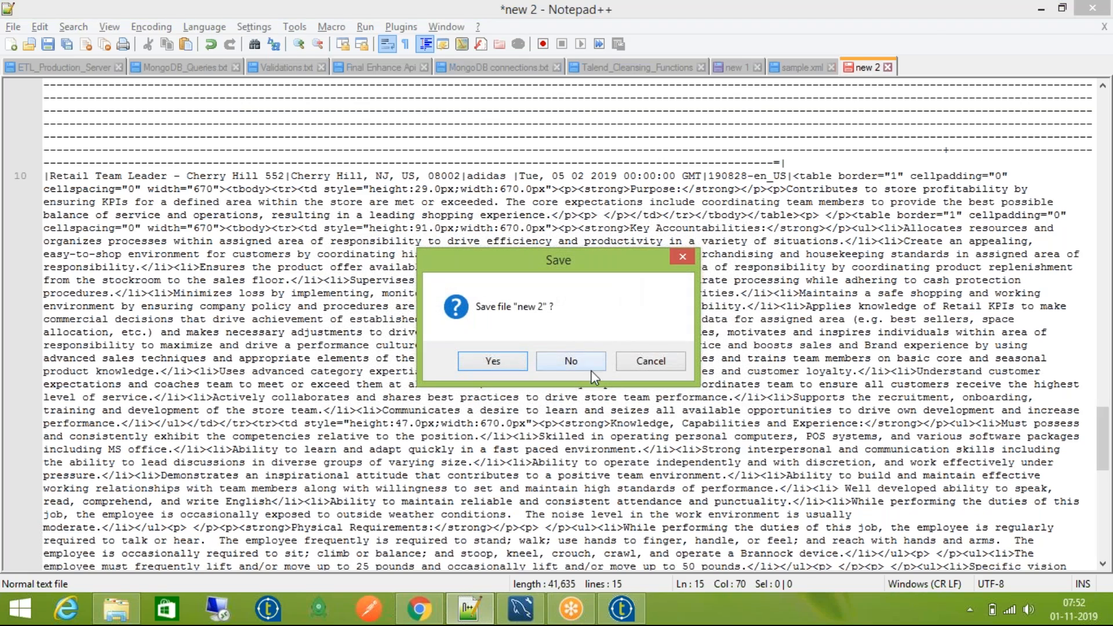
{"action": "left_click", "coordinate": [571, 360]}
Step: Return to Talend and set the output mode of tLogRow_1 to Vertical (each row is a key/value list)
{"action": "left_click", "coordinate": [622, 609]}
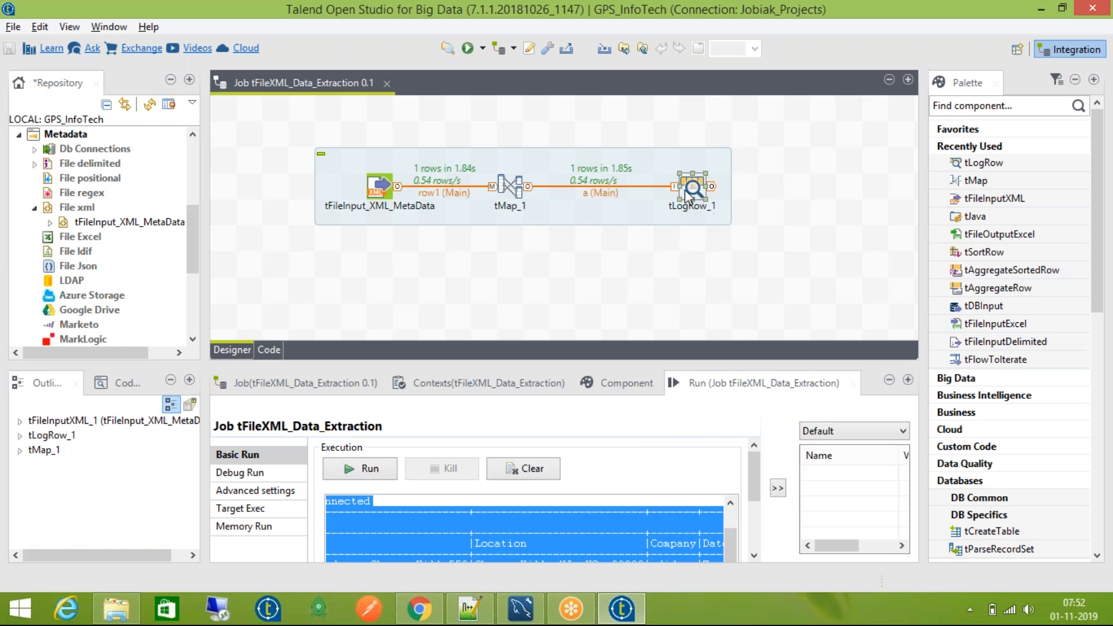
{"action": "left_click", "coordinate": [627, 383]}
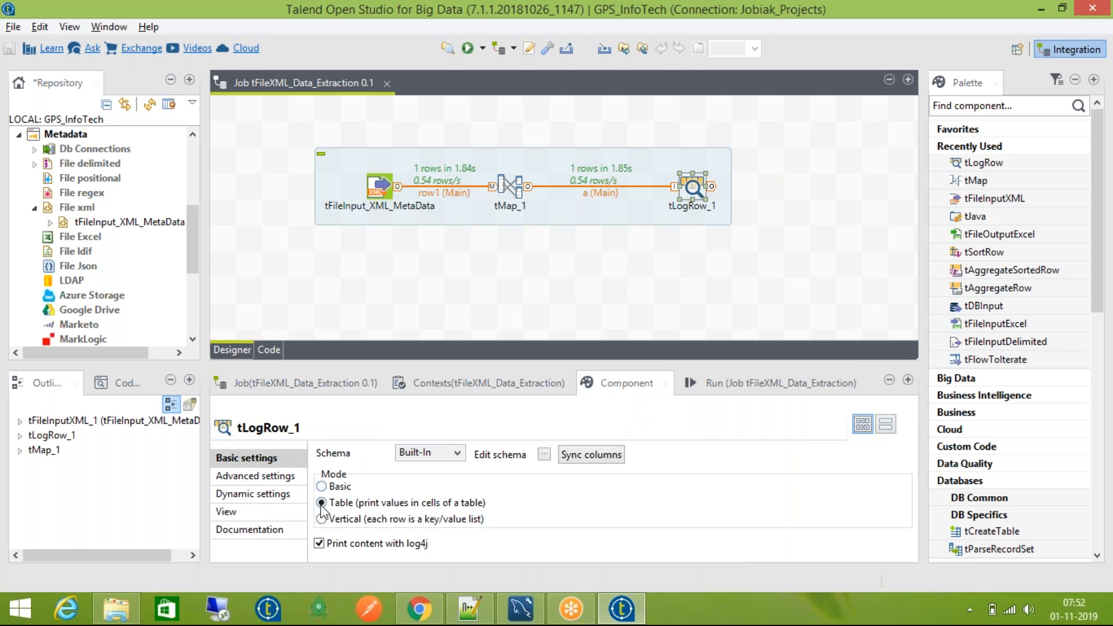
{"action": "left_click", "coordinate": [329, 520]}
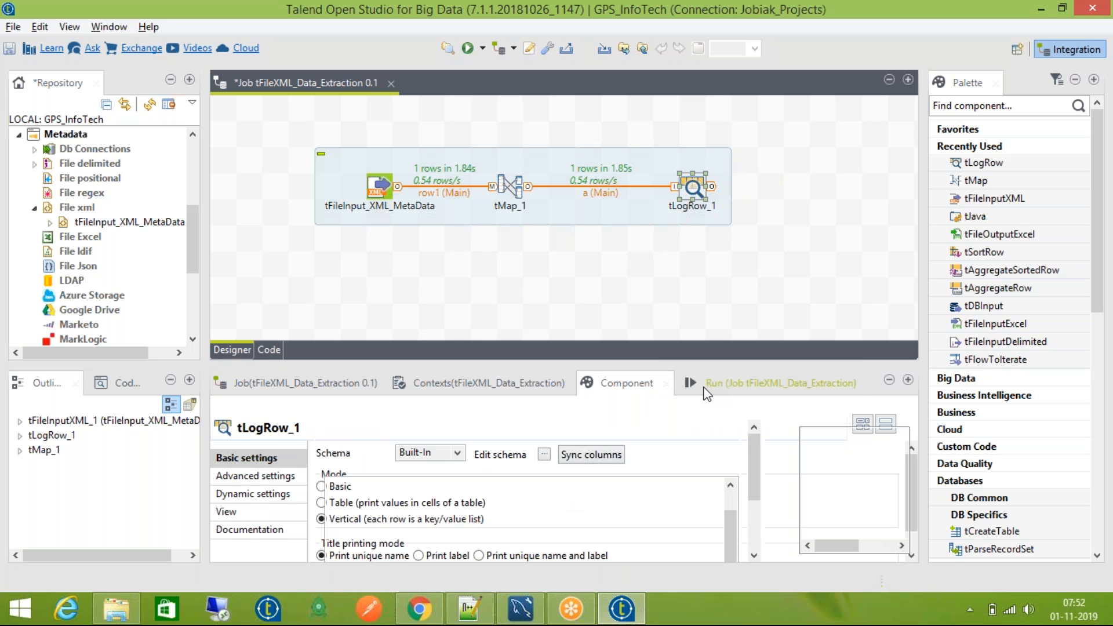
Step: Clear the run console and run the job with the vertical output mode
{"action": "left_click", "coordinate": [706, 383]}
{"action": "left_click", "coordinate": [537, 471]}
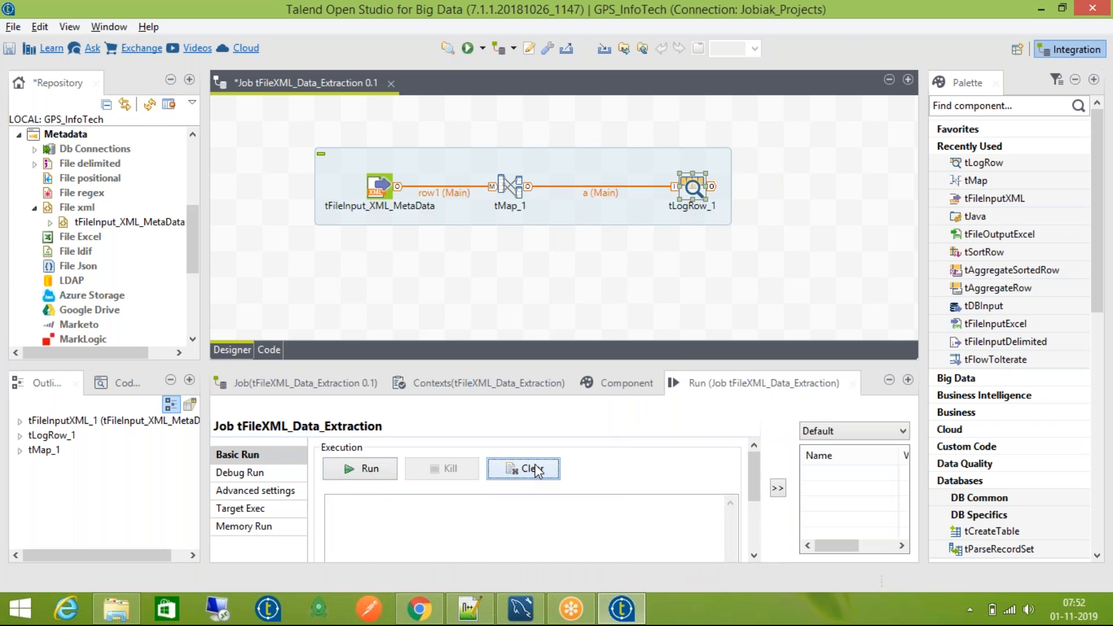
{"action": "key", "text": "F6"}
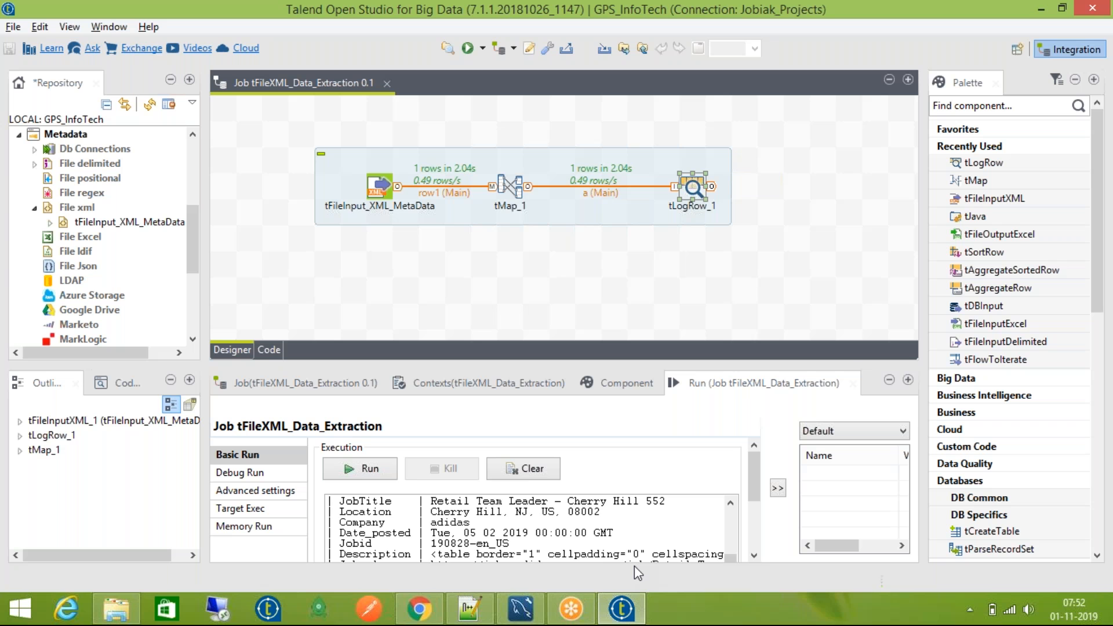
Step: Copy the whole vertical-mode run output and paste it into a new Notepad++ document
{"action": "key", "text": "ctrl+a"}
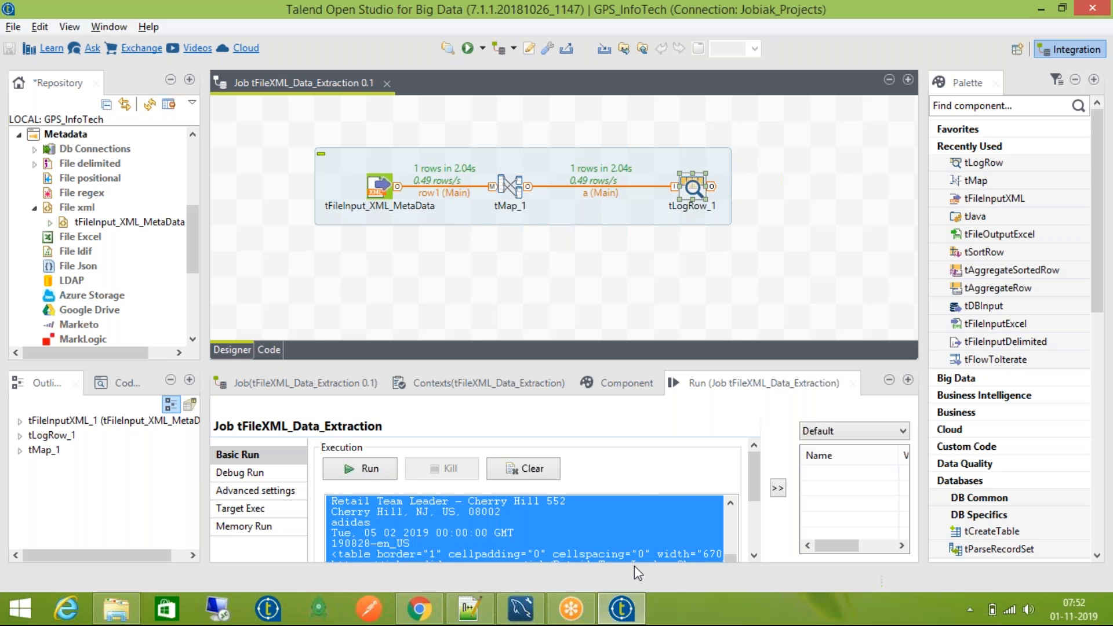
{"action": "left_click", "coordinate": [469, 609]}
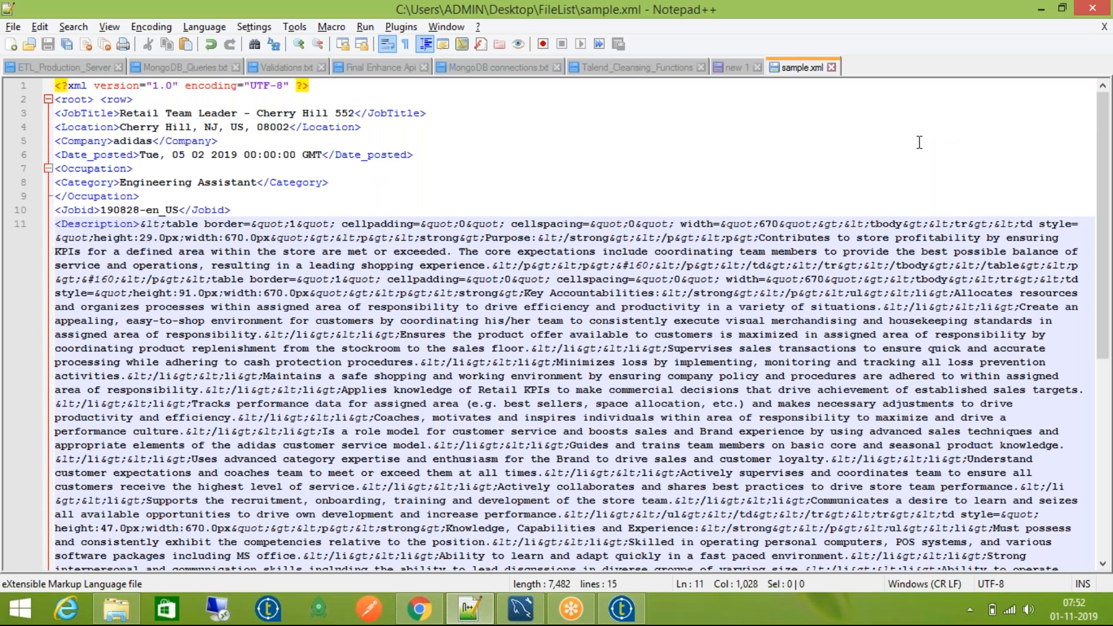
{"action": "double_click", "coordinate": [926, 66]}
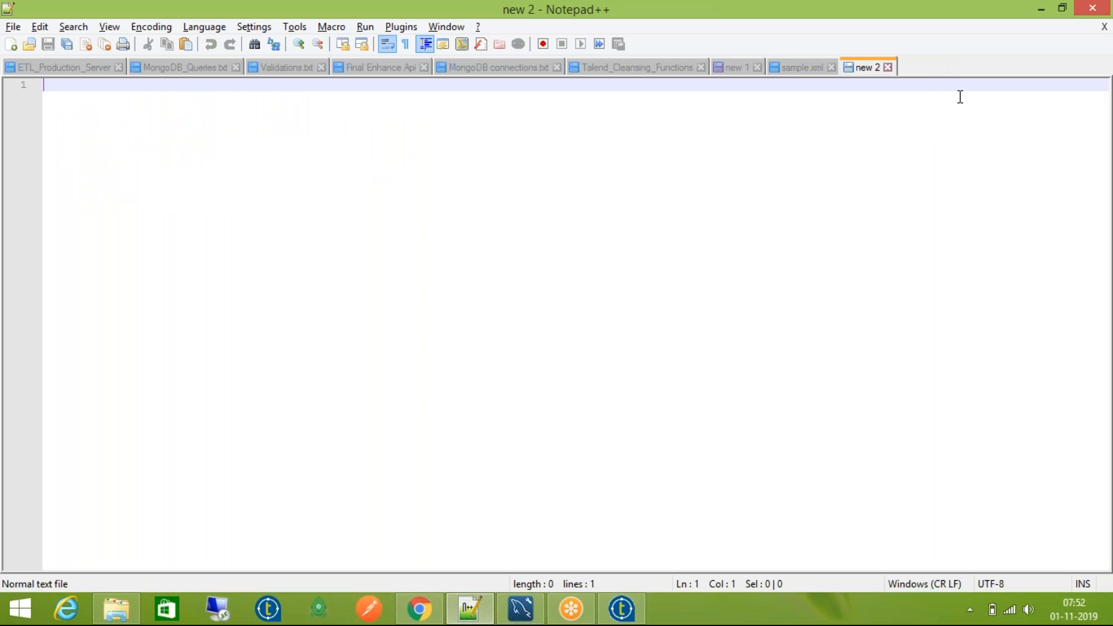
{"action": "key", "text": "ctrl+v"}
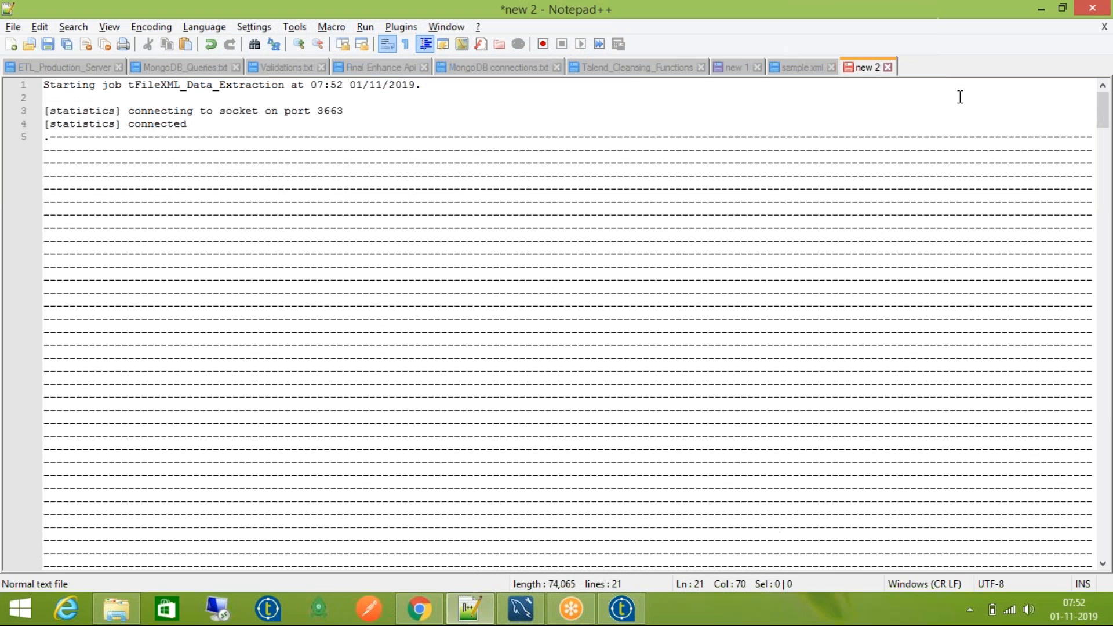
Step: Find the JobTitle entry in the pasted output and select its value, Retail Team Leader - Cherry Hill 552
{"action": "scroll", "coordinate": [354, 436], "scroll_direction": "down", "scroll_amount": 15}
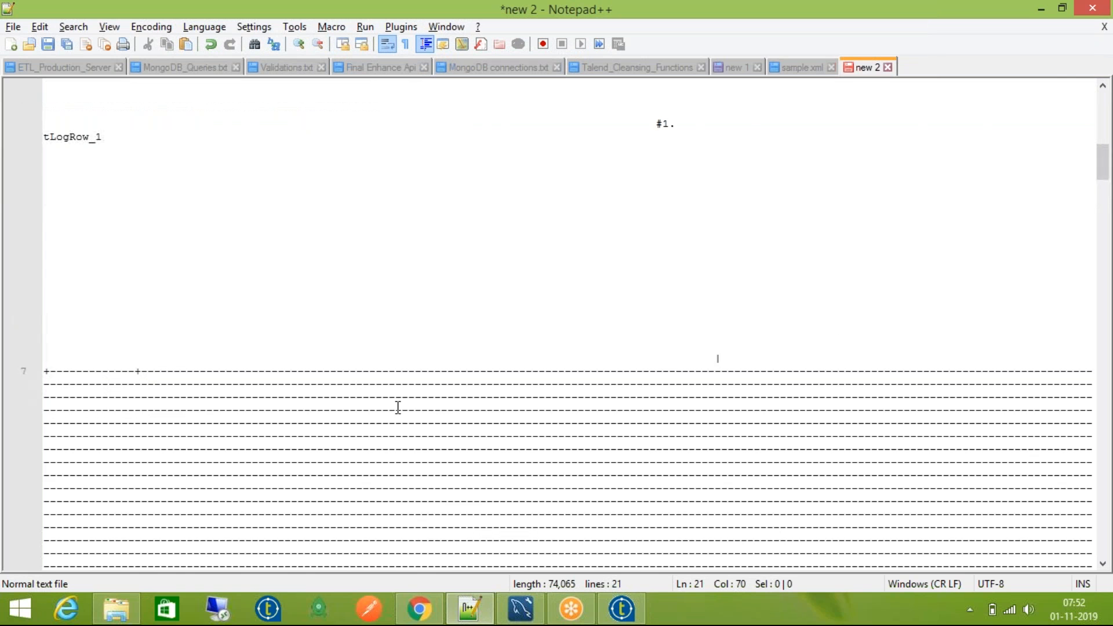
{"action": "scroll", "coordinate": [409, 414], "scroll_direction": "down", "scroll_amount": 10}
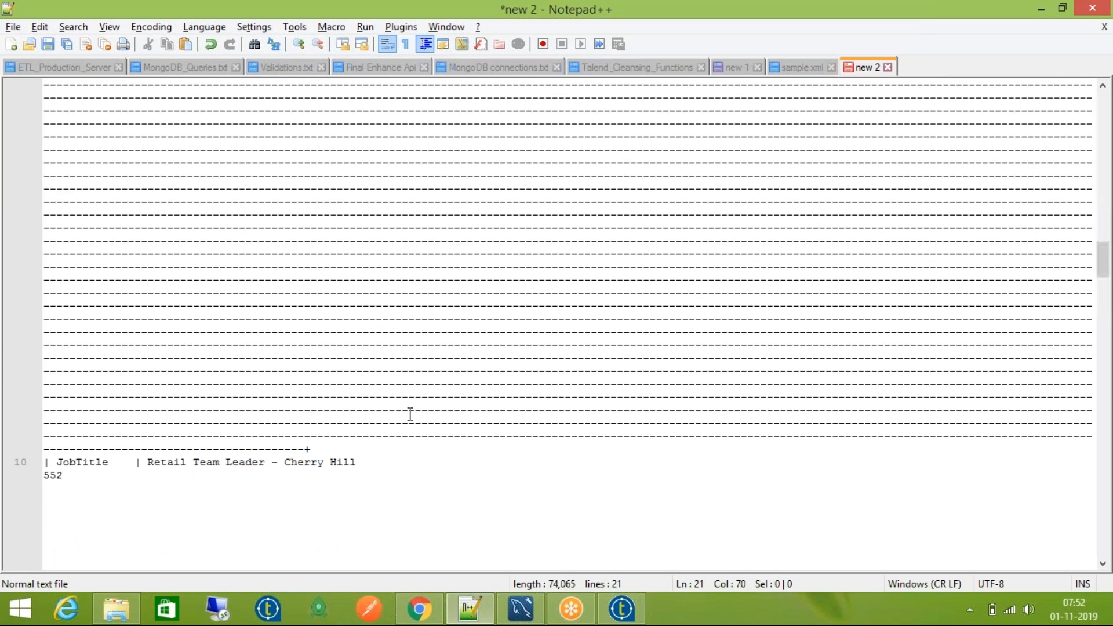
{"action": "scroll", "coordinate": [413, 418], "scroll_direction": "up", "scroll_amount": 10}
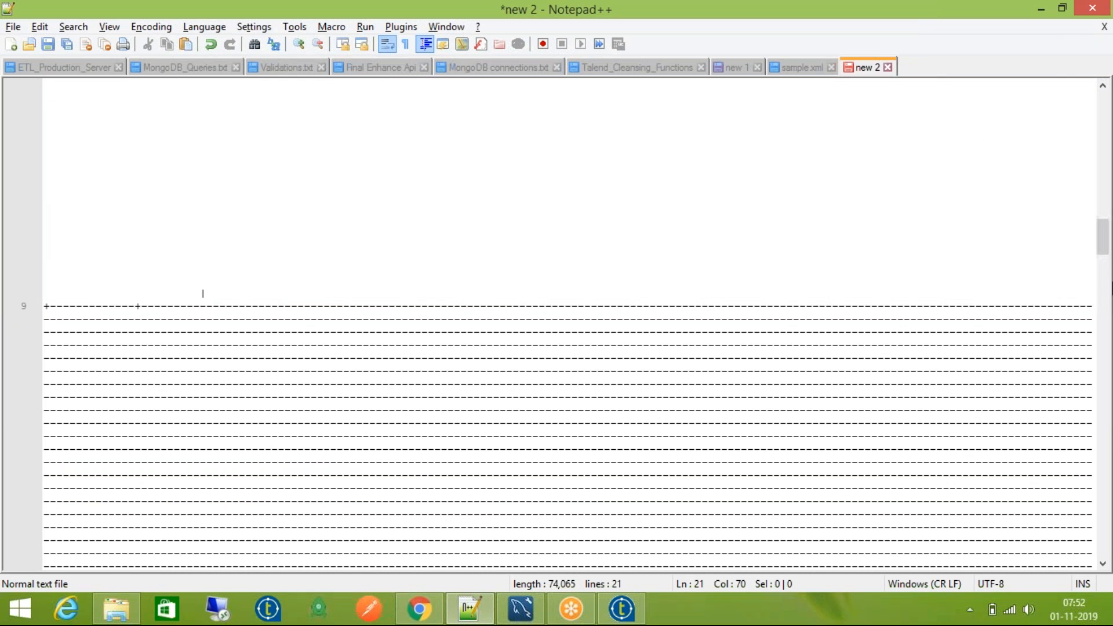
{"action": "left_click_drag", "start_coordinate": [1109, 219], "coordinate": [1112, 281]}
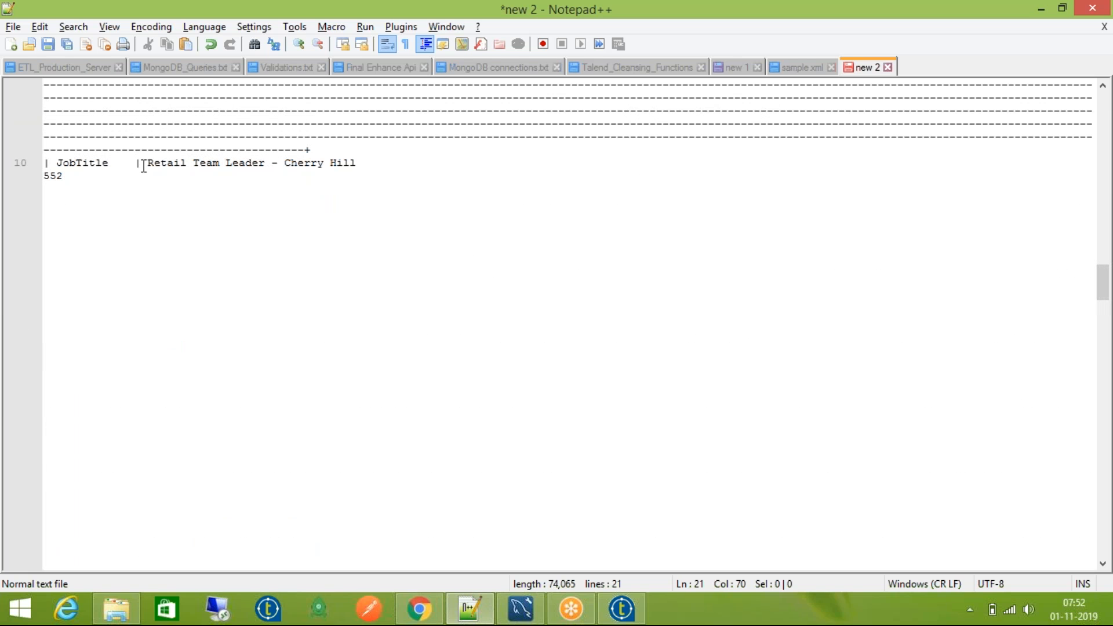
{"action": "left_click_drag", "start_coordinate": [146, 162], "coordinate": [62, 179]}
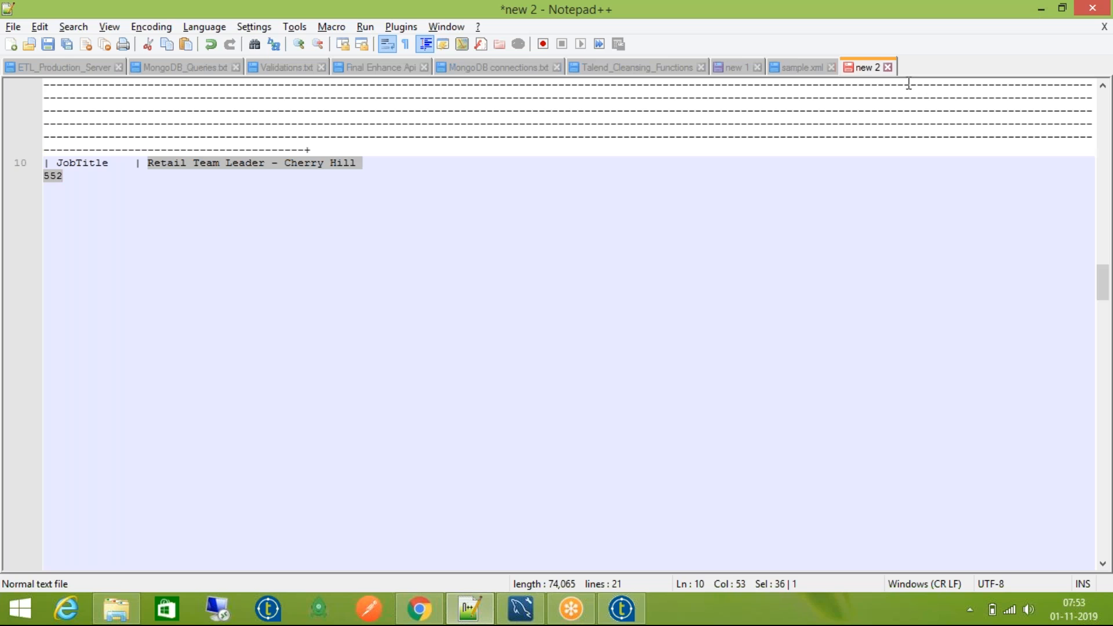
Step: Search sample.xml for "Retail Team Leader - Cherry Hill 552" to compare the extracted job title with the source
{"action": "left_click", "coordinate": [802, 67]}
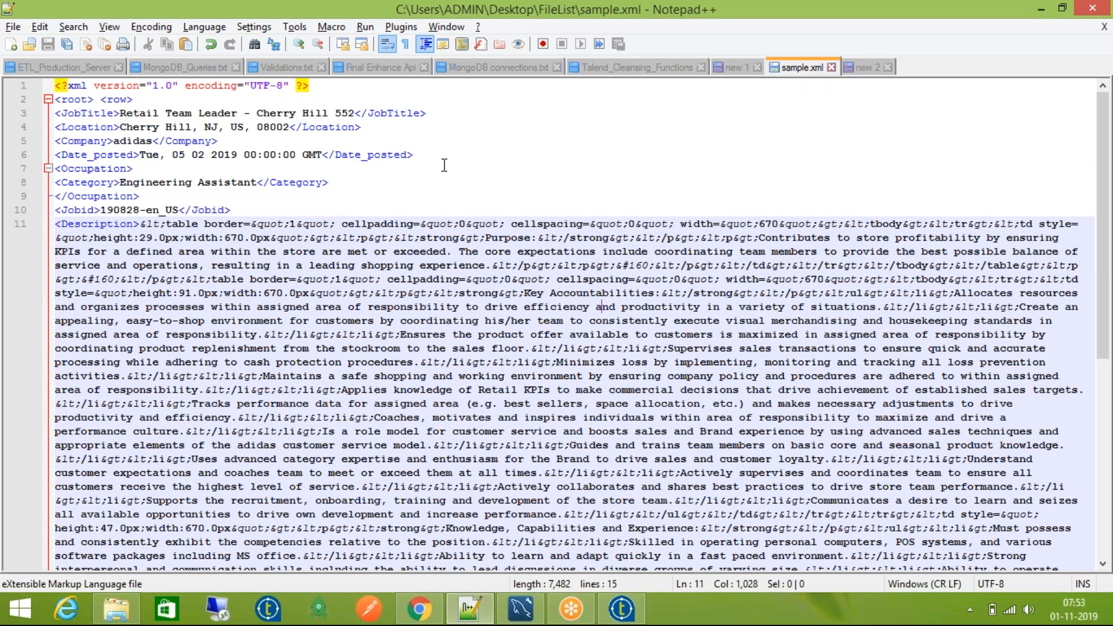
{"action": "left_click", "coordinate": [445, 166]}
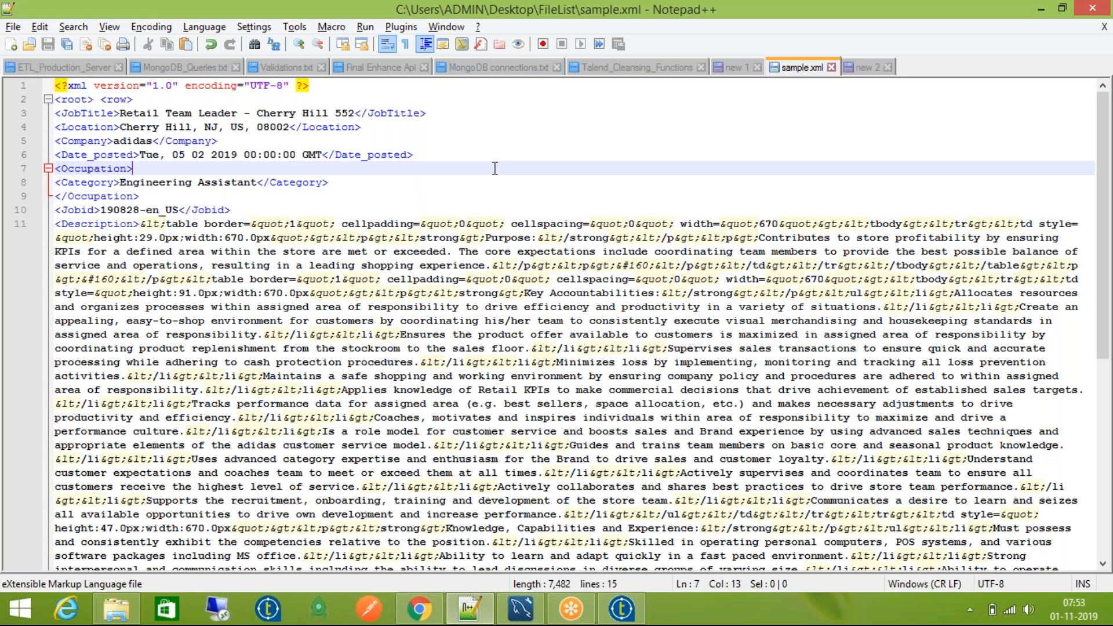
{"action": "key", "text": "ctrl+h"}
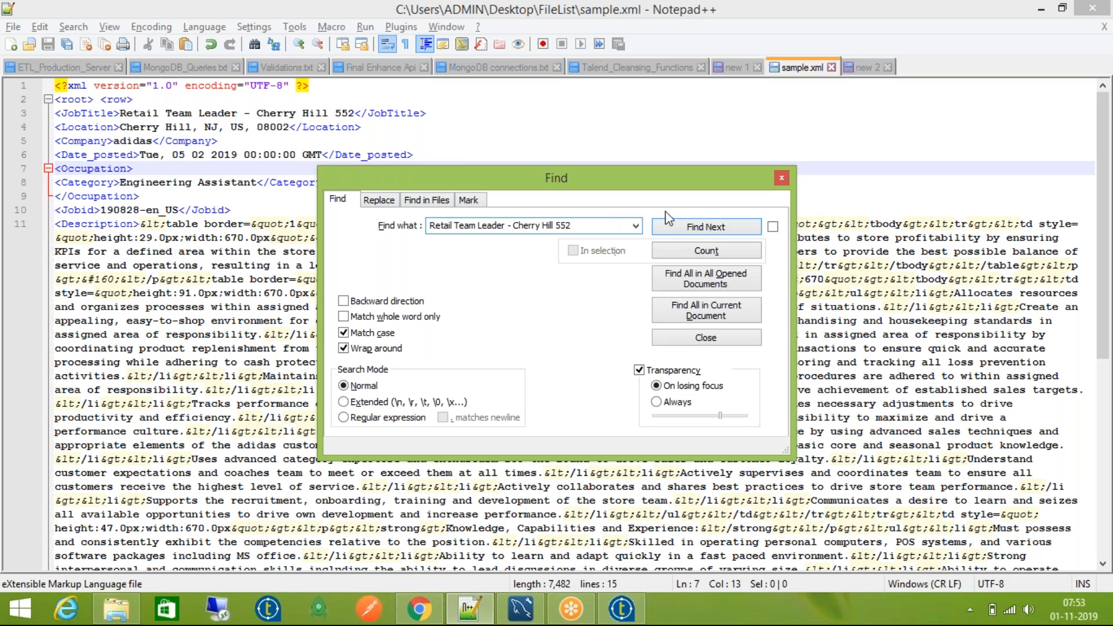
{"action": "left_click", "coordinate": [690, 227]}
{"action": "key", "text": "Escape"}
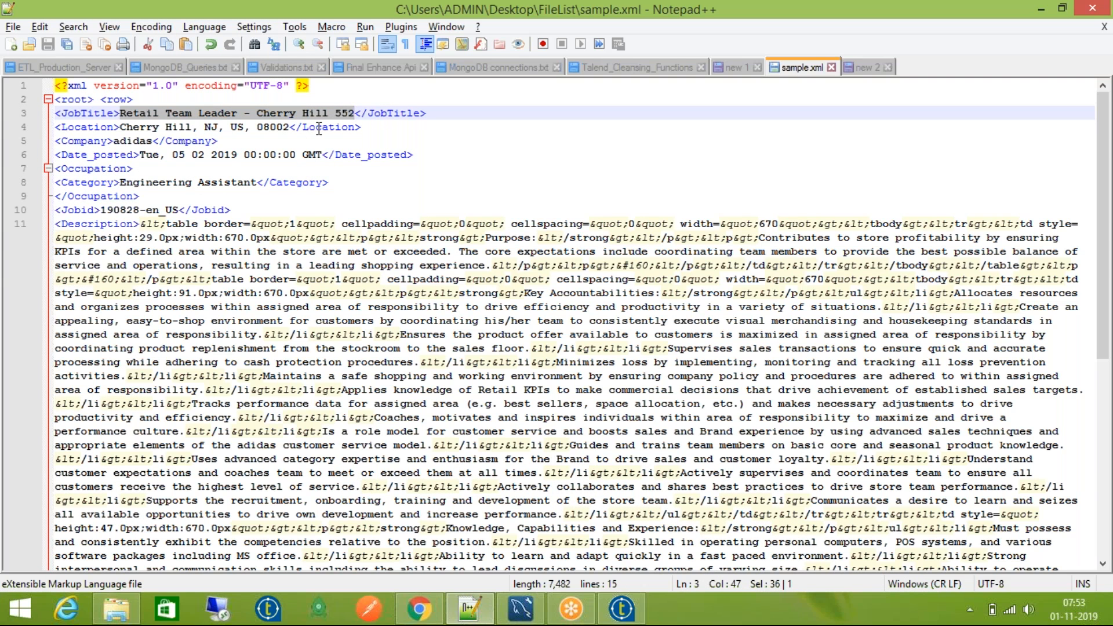
Step: Find the Location entry in the pasted run output and compare it with the Location element in sample.xml
{"action": "left_click", "coordinate": [864, 68]}
{"action": "scroll", "coordinate": [292, 299], "scroll_direction": "up", "scroll_amount": 10}
{"action": "scroll", "coordinate": [292, 300], "scroll_direction": "down", "scroll_amount": 15}
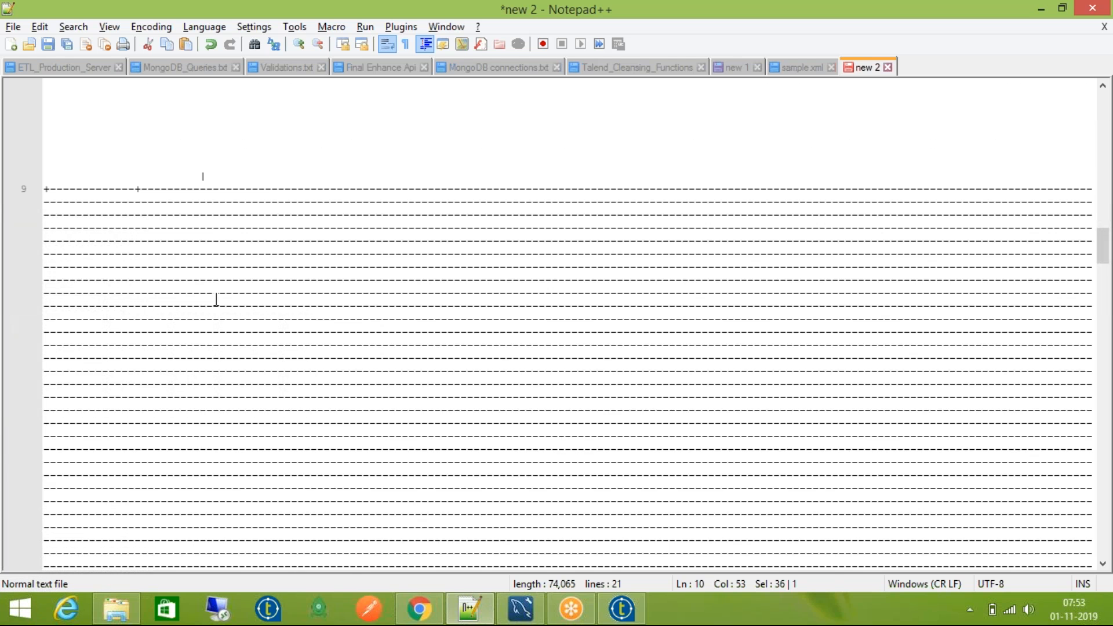
{"action": "scroll", "coordinate": [217, 300], "scroll_direction": "down", "scroll_amount": 5}
{"action": "scroll", "coordinate": [201, 253], "scroll_direction": "down", "scroll_amount": 4}
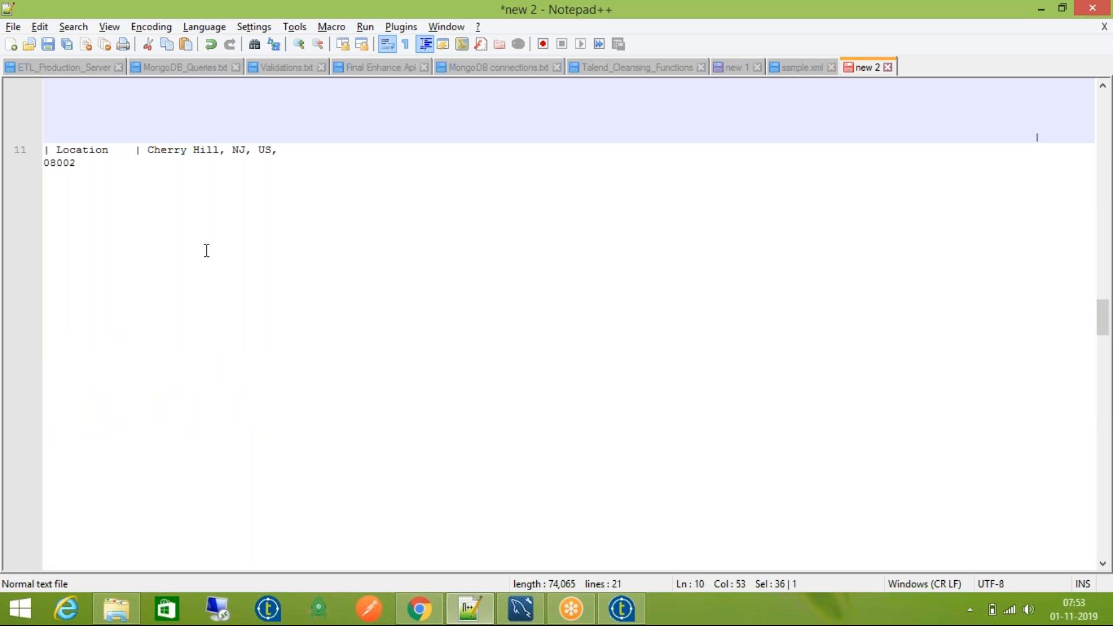
{"action": "scroll", "coordinate": [215, 223], "scroll_direction": "up", "scroll_amount": 5}
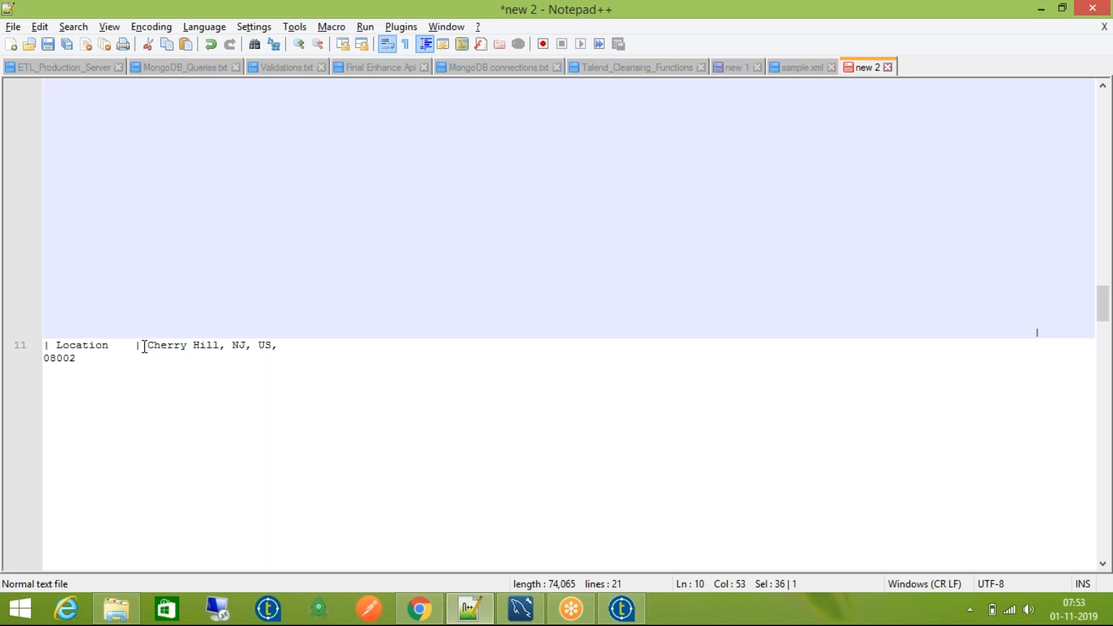
{"action": "left_click", "coordinate": [780, 73]}
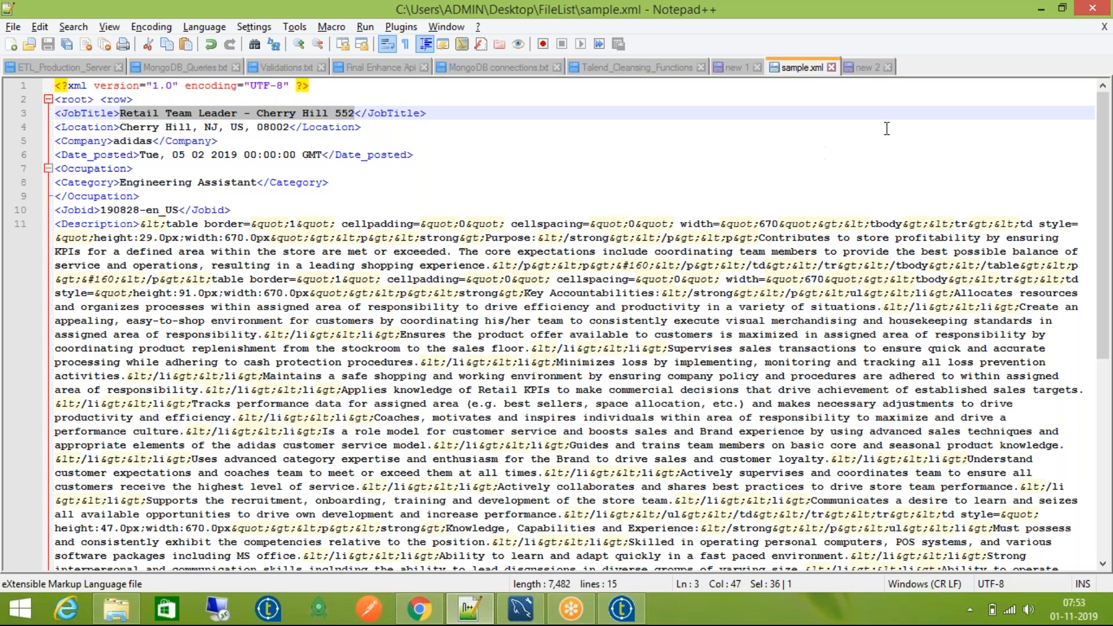
Step: Find the Description entry in the pasted output and select the matching escaped cellspacing value in sample.xml's Description to compare the markup
{"action": "left_click", "coordinate": [853, 72]}
{"action": "scroll", "coordinate": [448, 306], "scroll_direction": "down", "scroll_amount": 4}
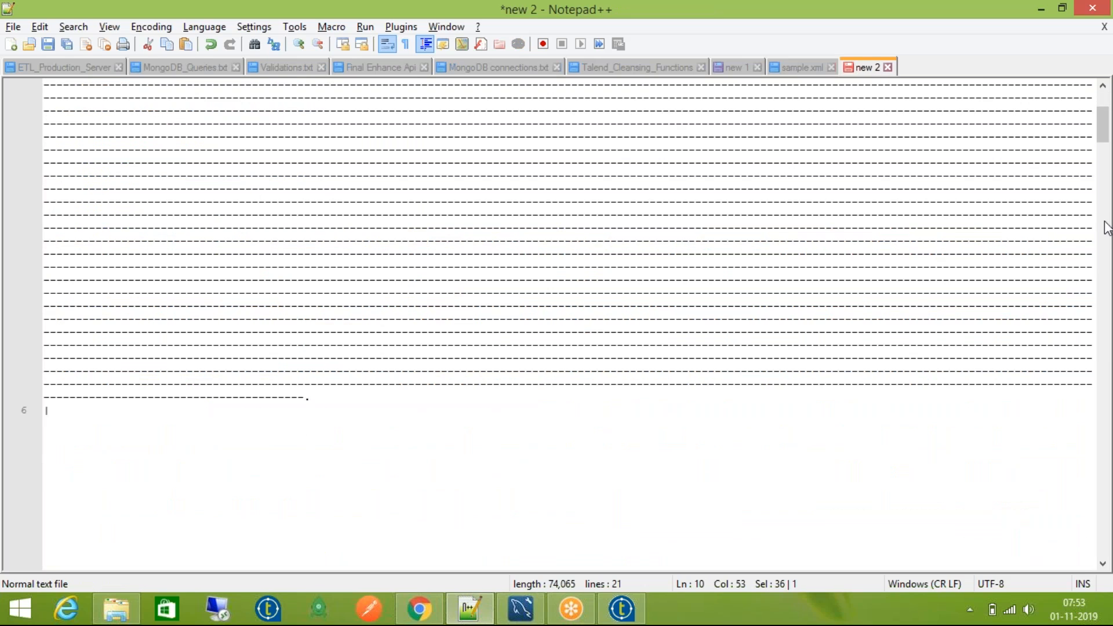
{"action": "left_click_drag", "start_coordinate": [1102, 132], "coordinate": [1112, 462]}
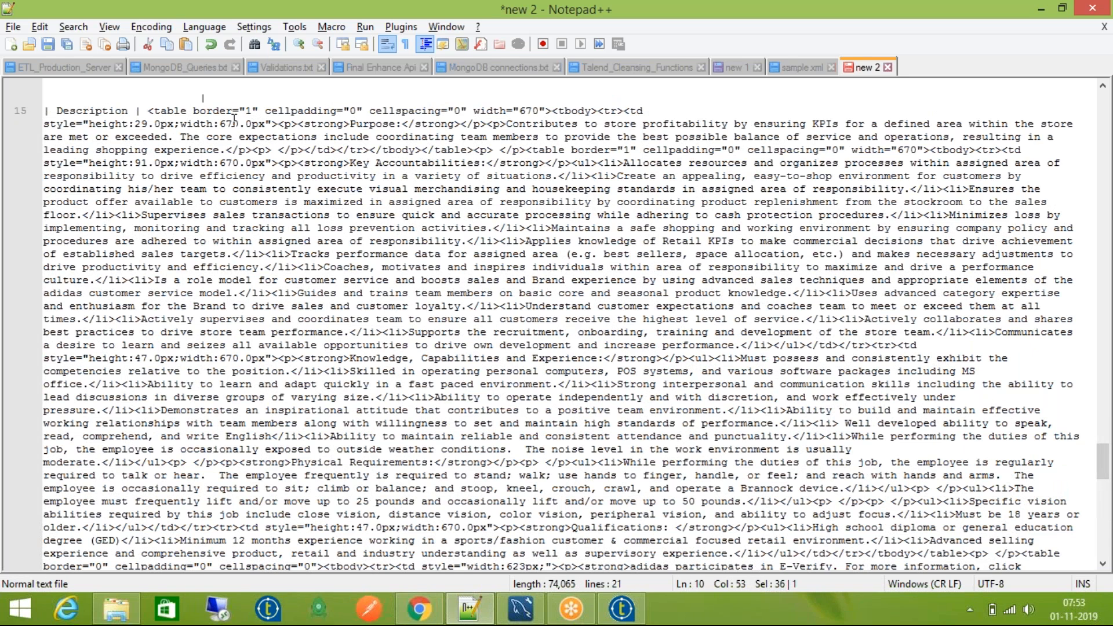
{"action": "left_click", "coordinate": [292, 121]}
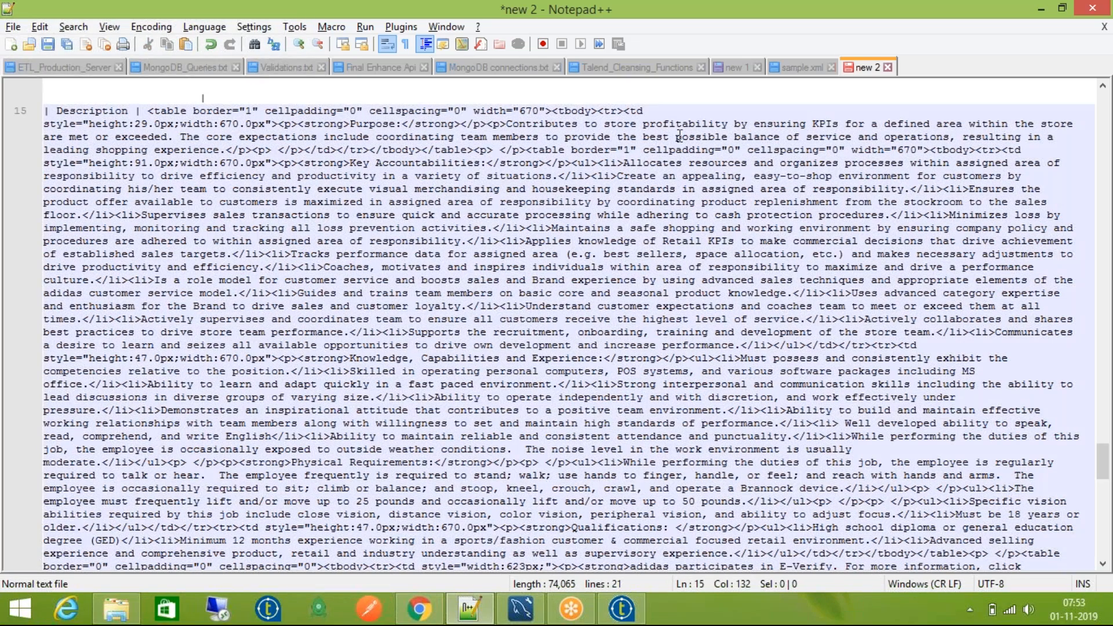
{"action": "left_click", "coordinate": [793, 68]}
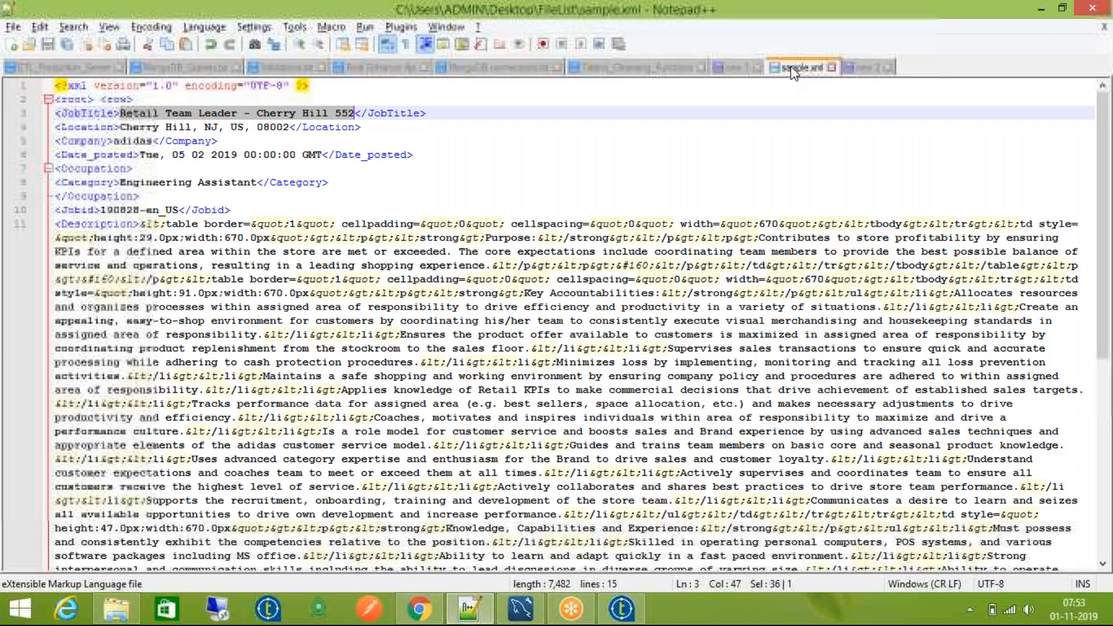
{"action": "left_click", "coordinate": [668, 225]}
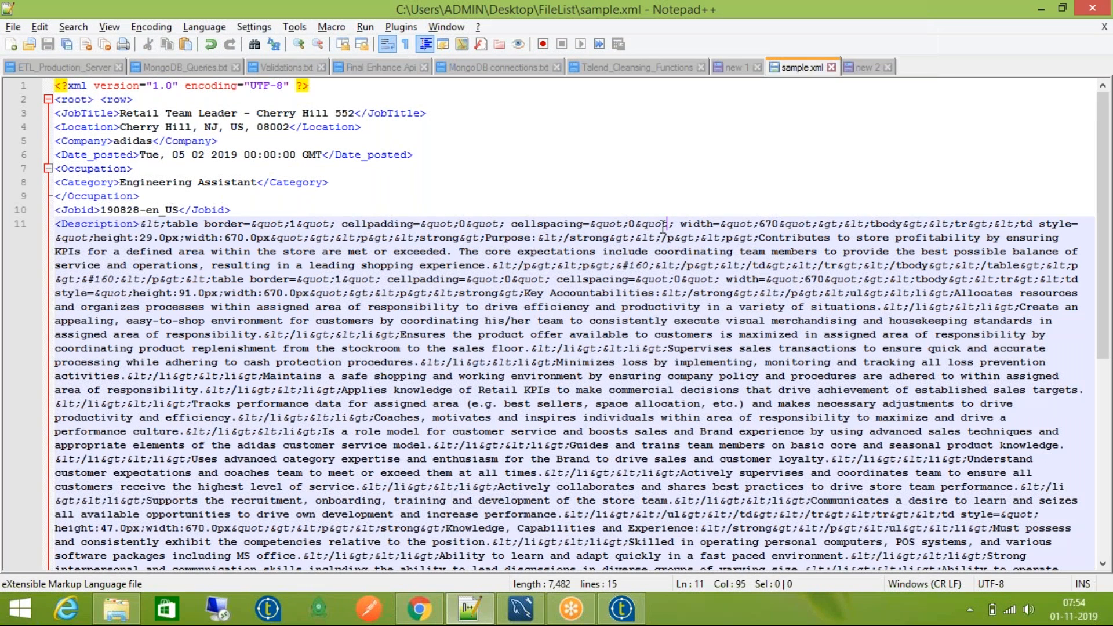
{"action": "left_click_drag", "start_coordinate": [665, 225], "coordinate": [592, 222]}
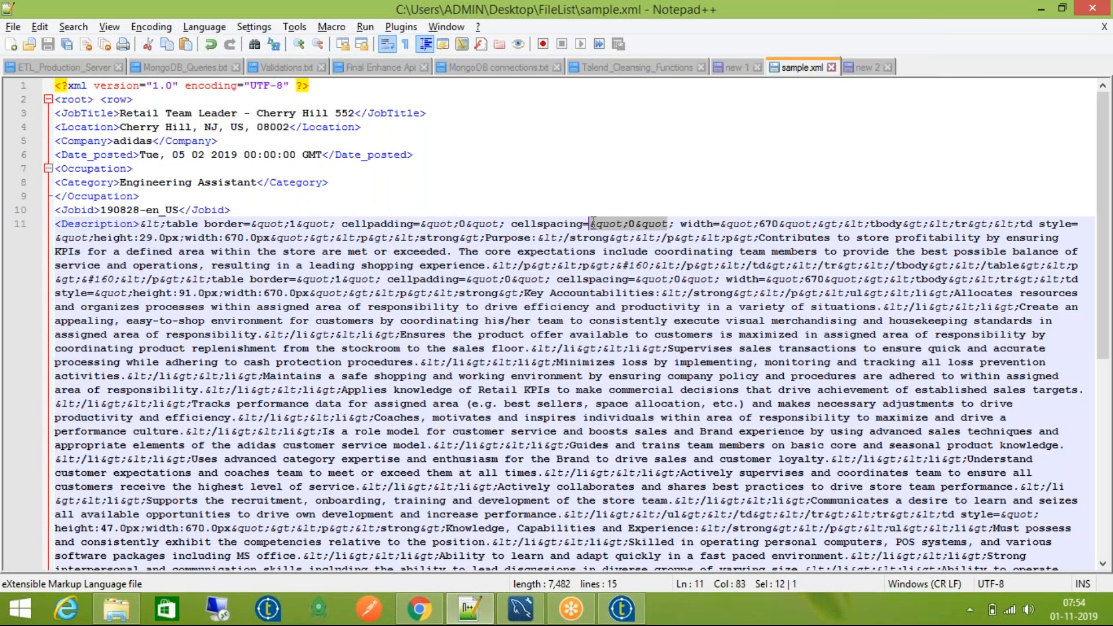
Step: Return to the Description in the pasted output and read through the full escaped Description text in sample.xml for comparison
{"action": "left_click", "coordinate": [857, 67]}
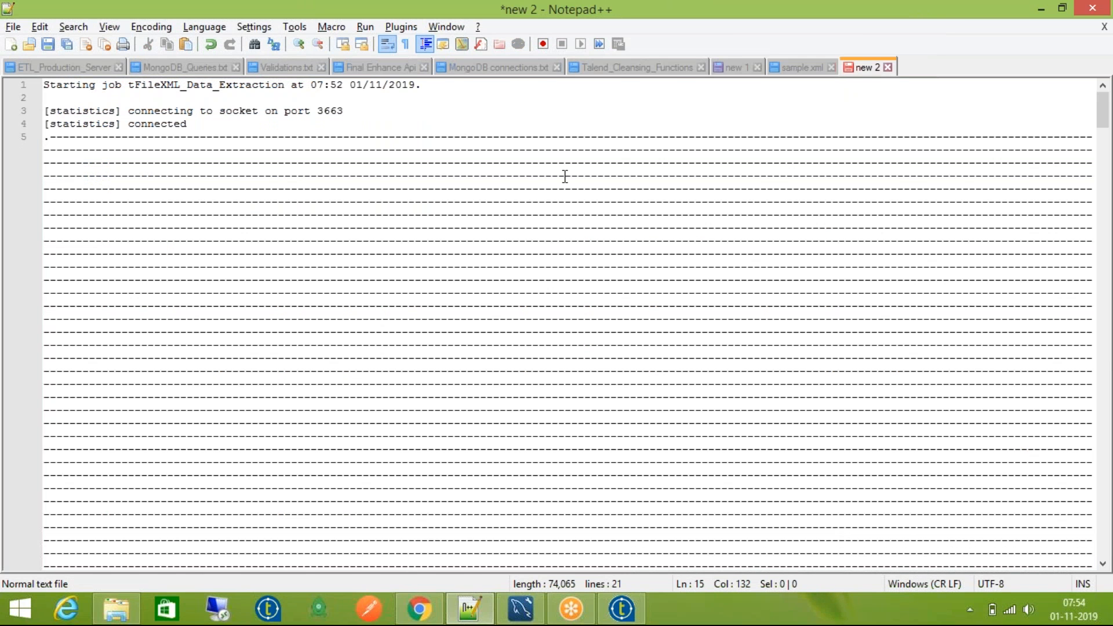
{"action": "left_click_drag", "start_coordinate": [1105, 123], "coordinate": [1108, 465]}
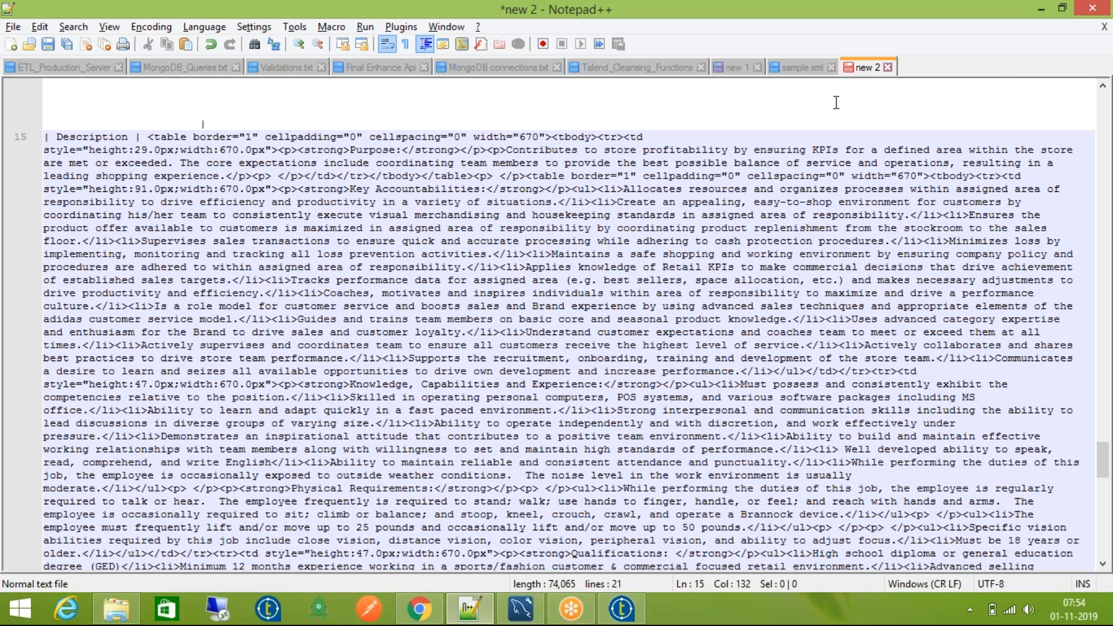
{"action": "left_click", "coordinate": [794, 68]}
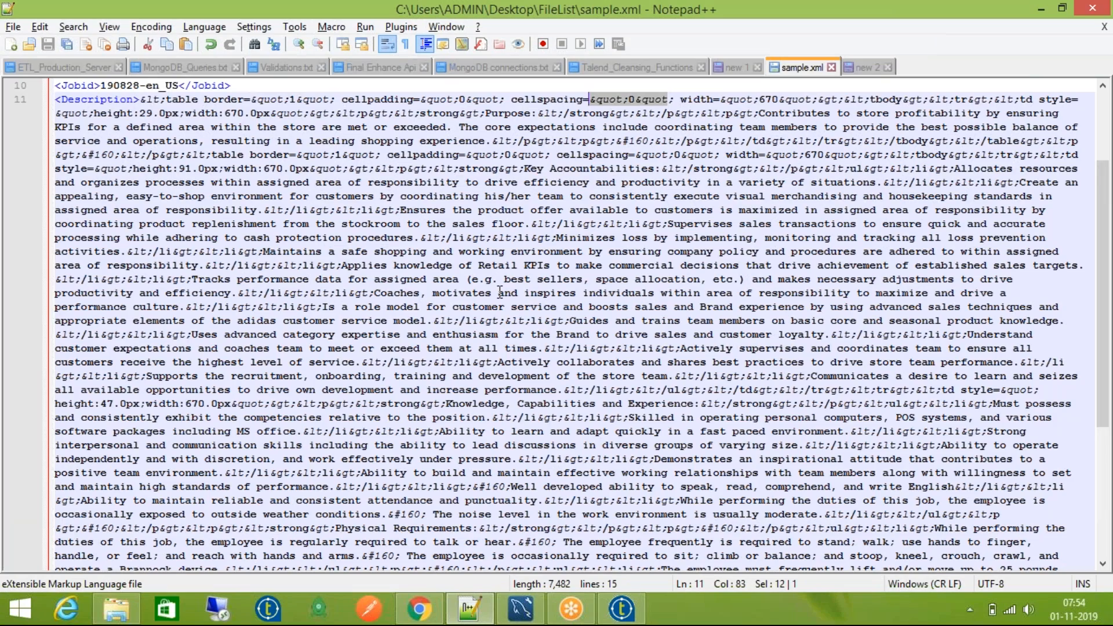
{"action": "scroll", "coordinate": [500, 292], "scroll_direction": "down", "scroll_amount": 2}
{"action": "left_click", "coordinate": [634, 265]}
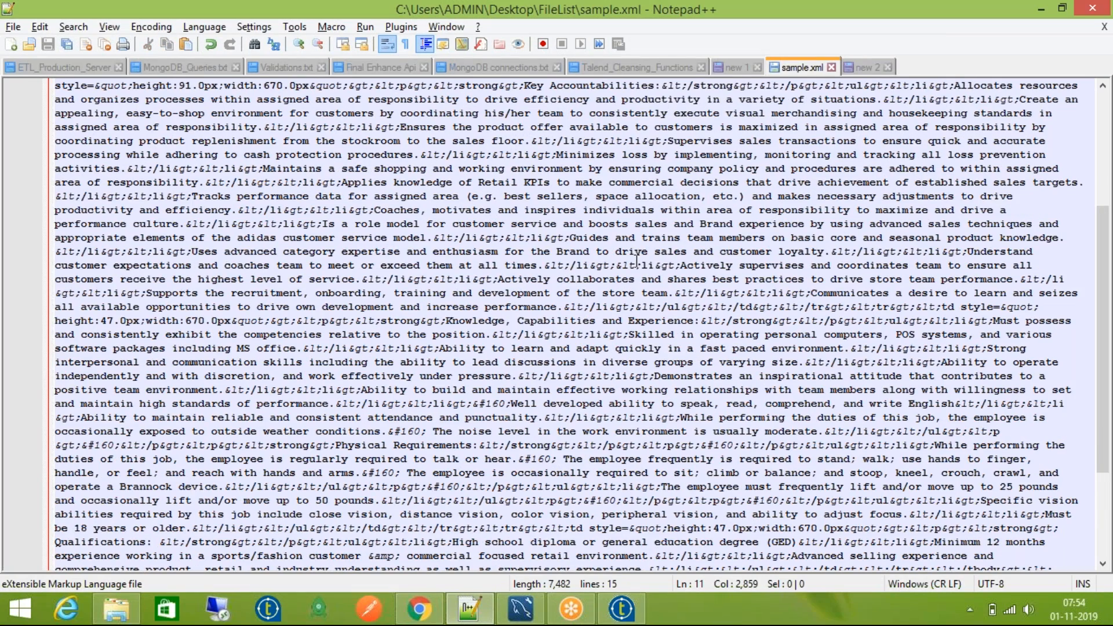
{"action": "scroll", "coordinate": [688, 262], "scroll_direction": "down", "scroll_amount": 2}
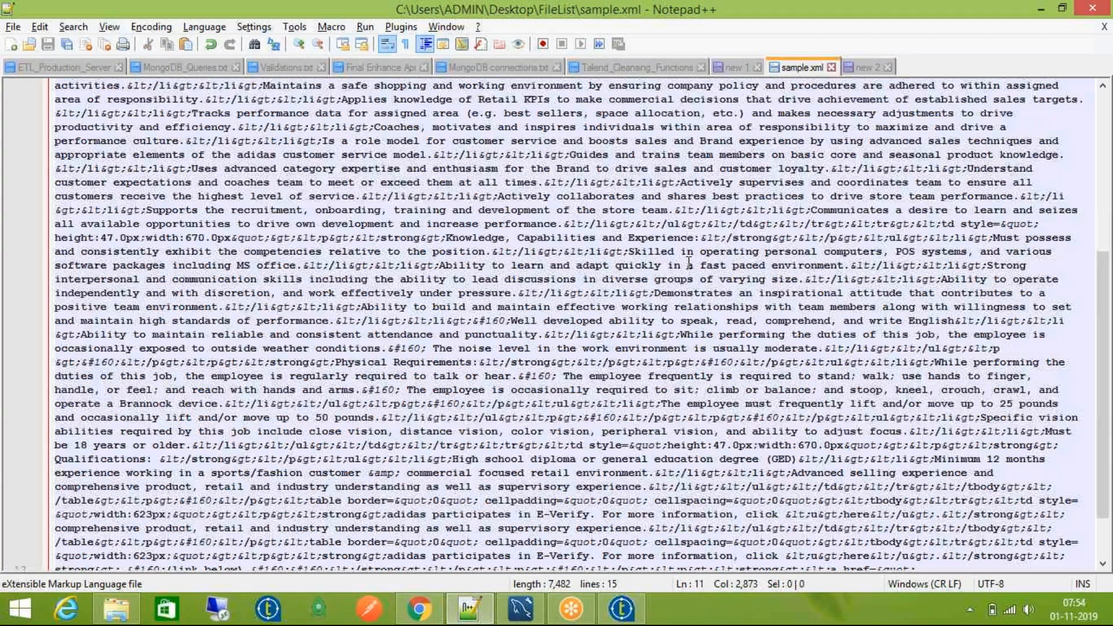
{"action": "scroll", "coordinate": [688, 262], "scroll_direction": "down", "scroll_amount": 2}
{"action": "scroll", "coordinate": [689, 262], "scroll_direction": "up", "scroll_amount": 5}
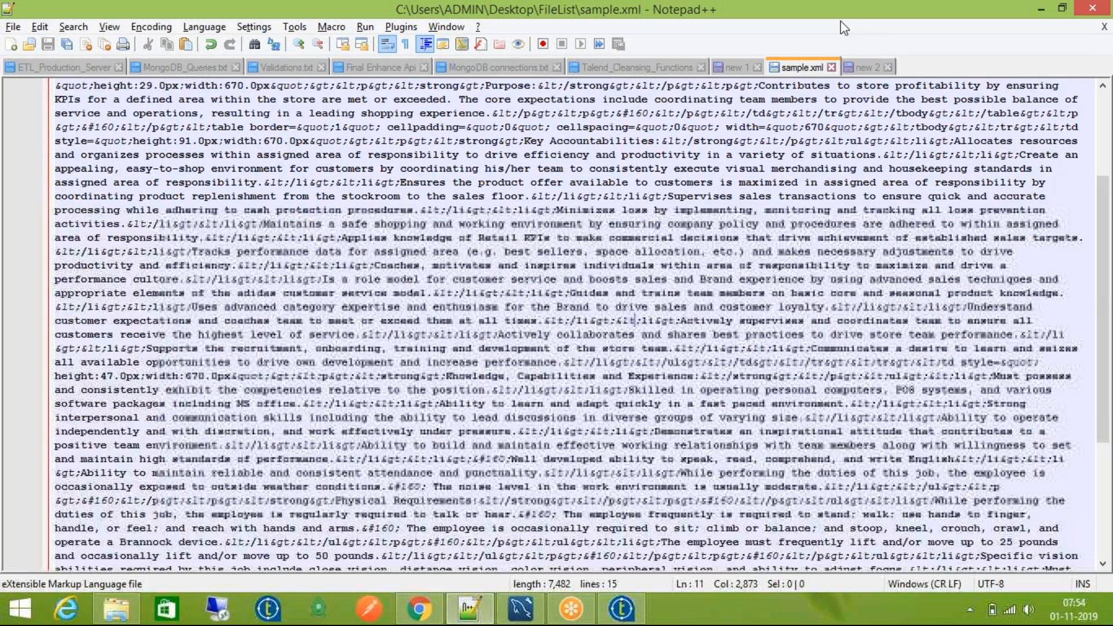
Step: Examine the decoded Description through to its end and the Joburl entry in the pasted output
{"action": "left_click", "coordinate": [867, 68]}
{"action": "scroll", "coordinate": [904, 174], "scroll_direction": "down", "scroll_amount": 5}
{"action": "left_click_drag", "start_coordinate": [1105, 141], "coordinate": [1110, 477]}
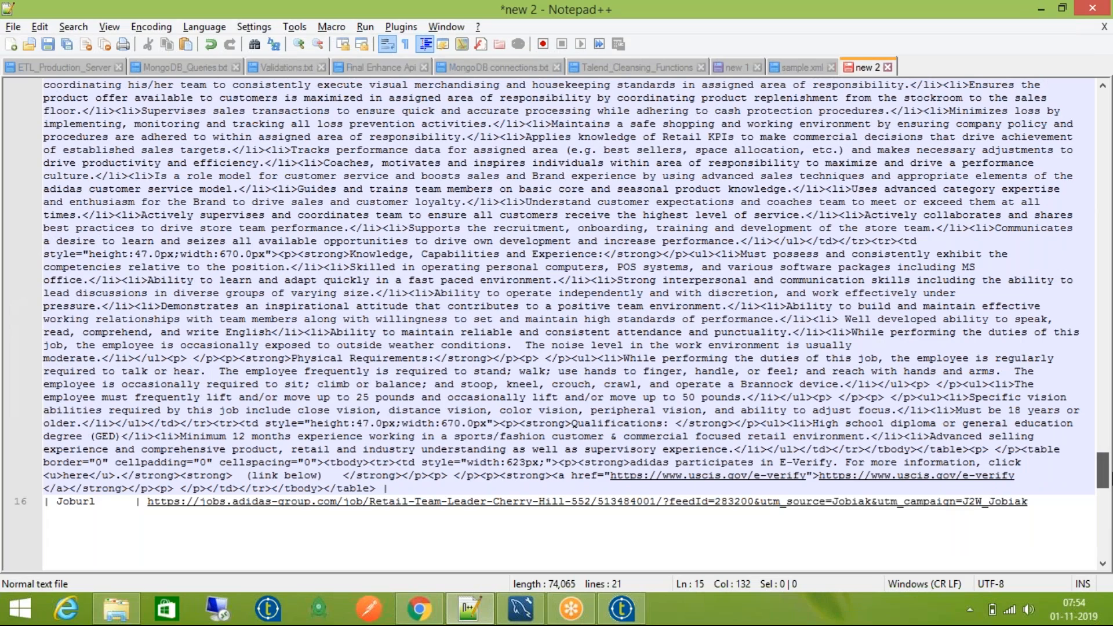
{"action": "left_click_drag", "start_coordinate": [1110, 478], "coordinate": [1111, 472]}
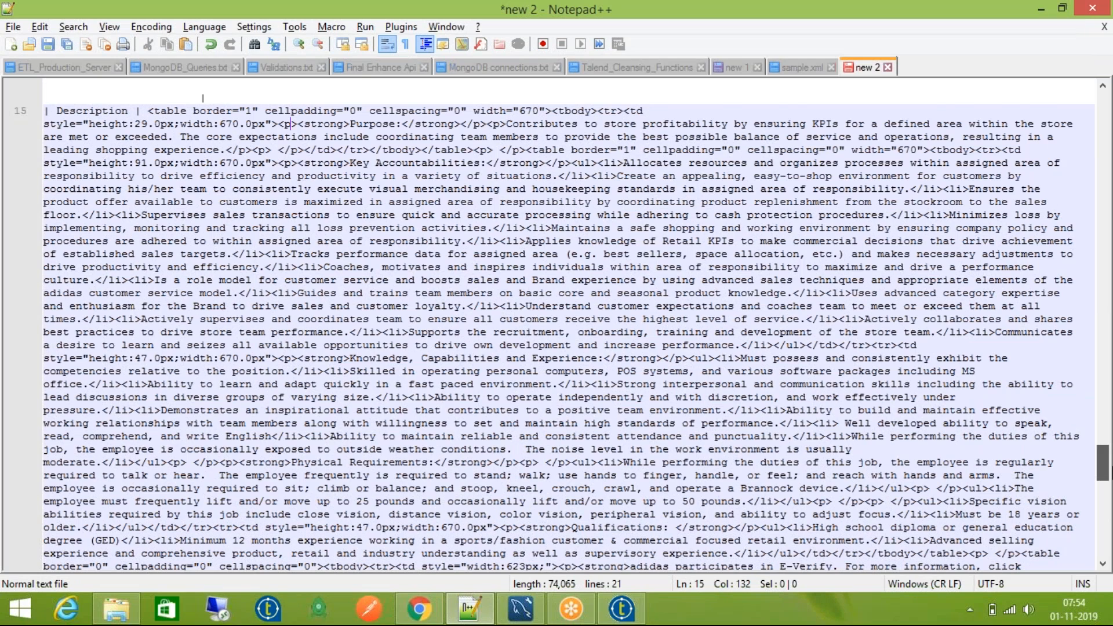
{"action": "left_click_drag", "start_coordinate": [1111, 472], "coordinate": [1110, 480]}
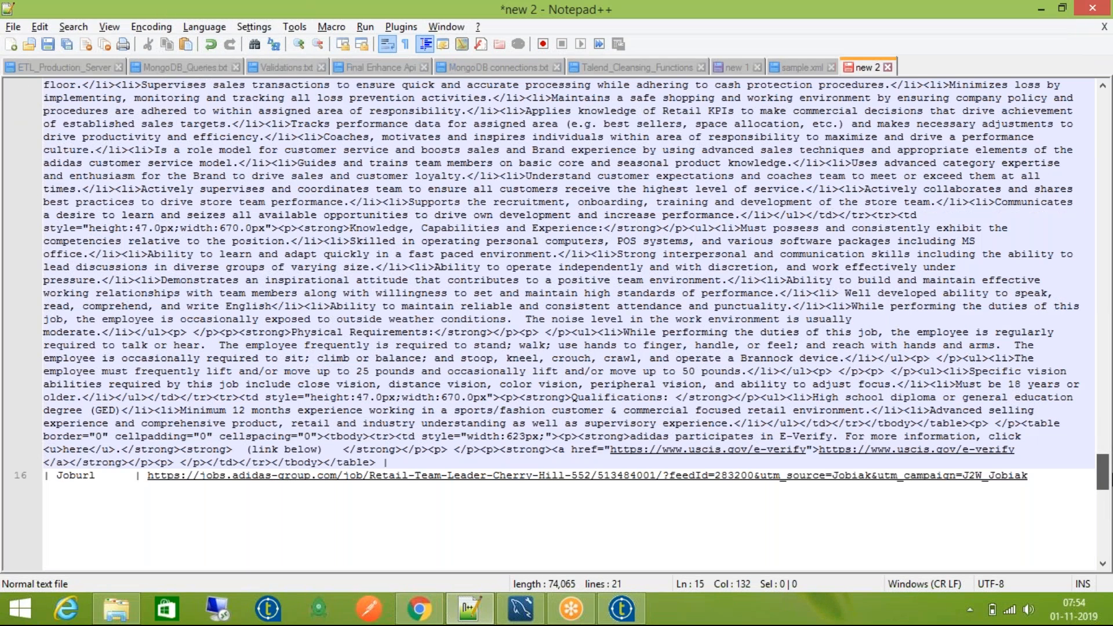
{"action": "left_click_drag", "start_coordinate": [1111, 480], "coordinate": [1105, 108]}
Step: Switch to Talend Open Studio and search for "tmysqlou" on the job canvas below tLogRow_1 to find the tMysqlOutput component
{"action": "left_click", "coordinate": [621, 608]}
{"action": "left_click_drag", "start_coordinate": [693, 191], "coordinate": [619, 193]}
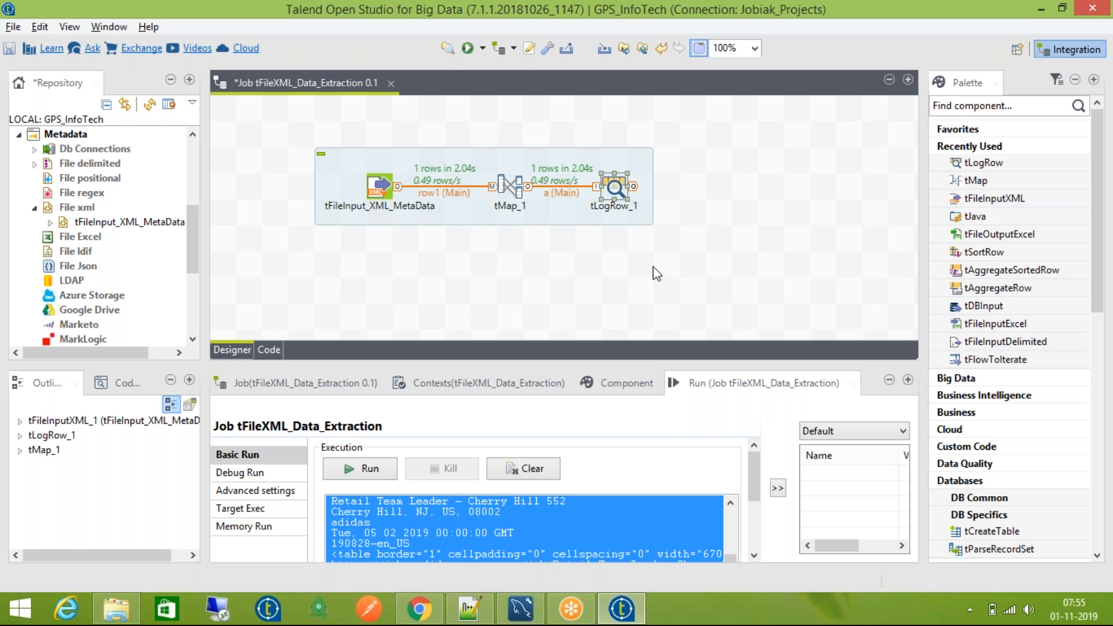
{"action": "type", "text": "t"}
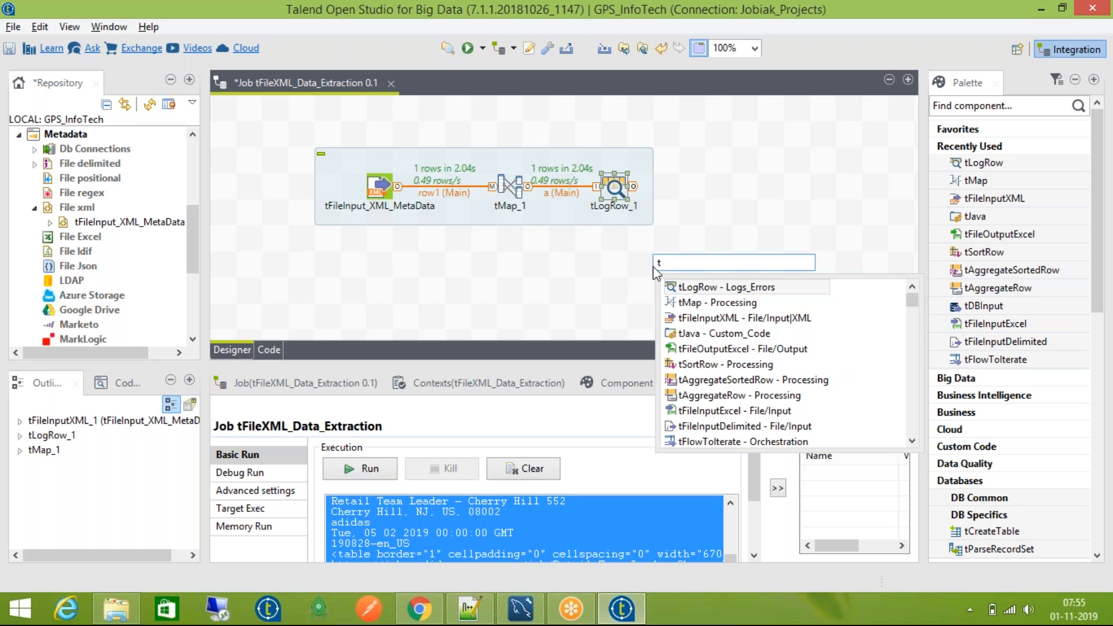
{"action": "type", "text": "mys"}
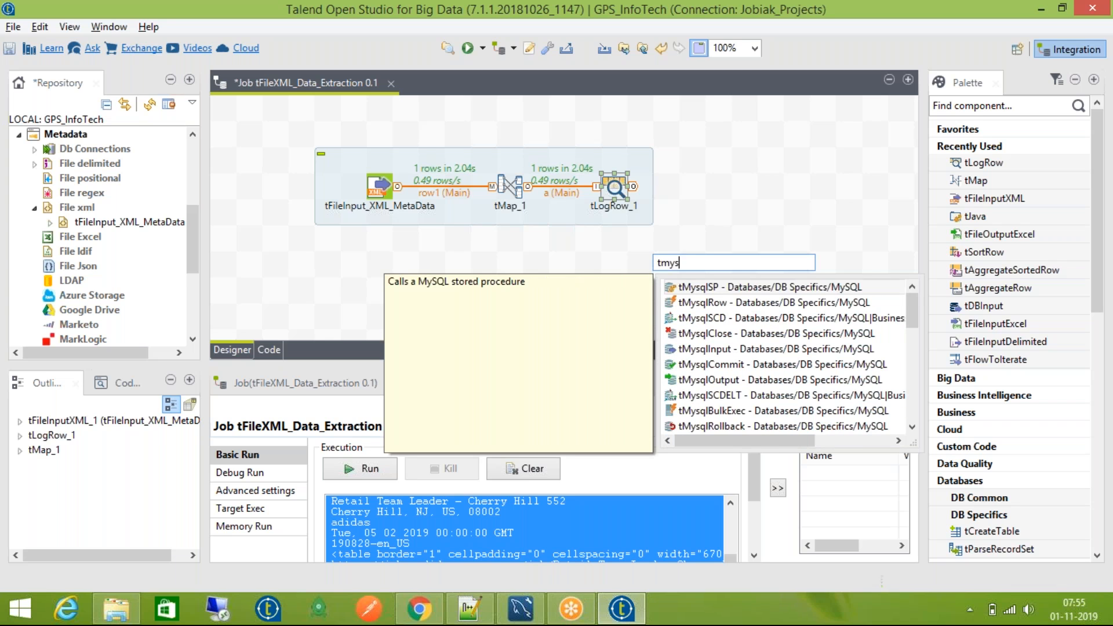
{"action": "type", "text": "qlou"}
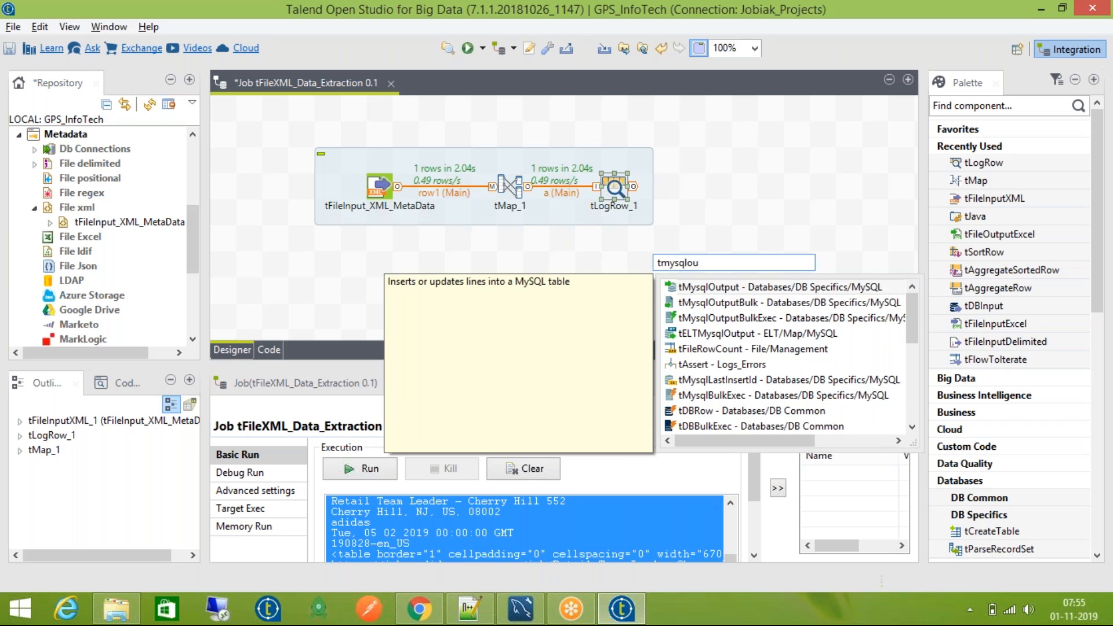
Step: Add a tMysqlOutput component beside tLogRow_1 and link tLogRow_1 to it with a Main row
{"action": "key", "text": "Return"}
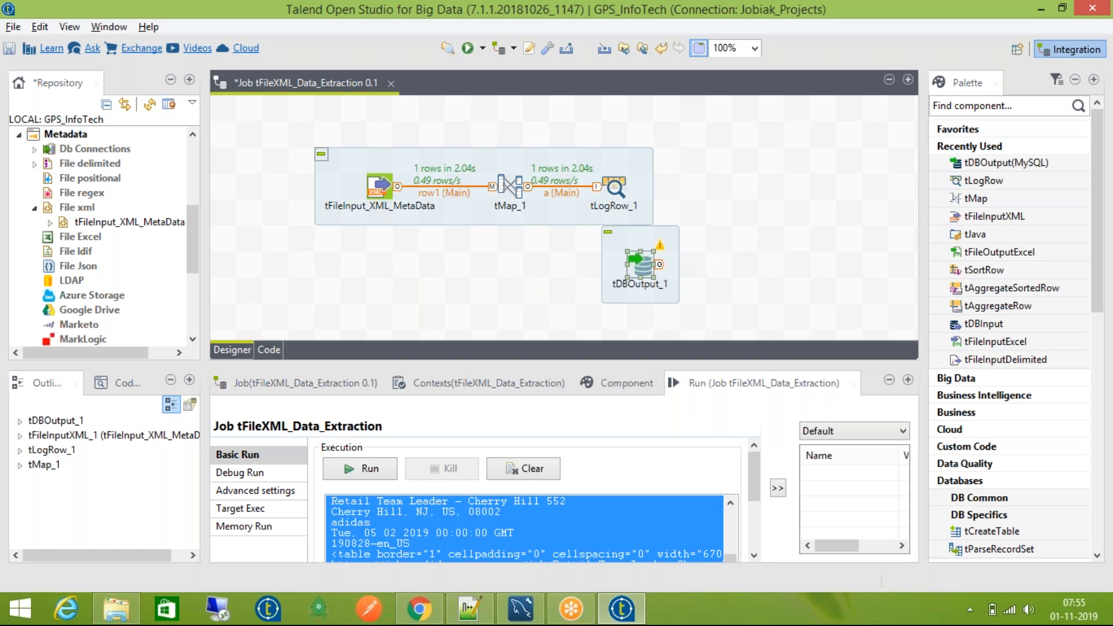
{"action": "left_click_drag", "start_coordinate": [641, 267], "coordinate": [769, 193]}
{"action": "right_click", "coordinate": [616, 187]}
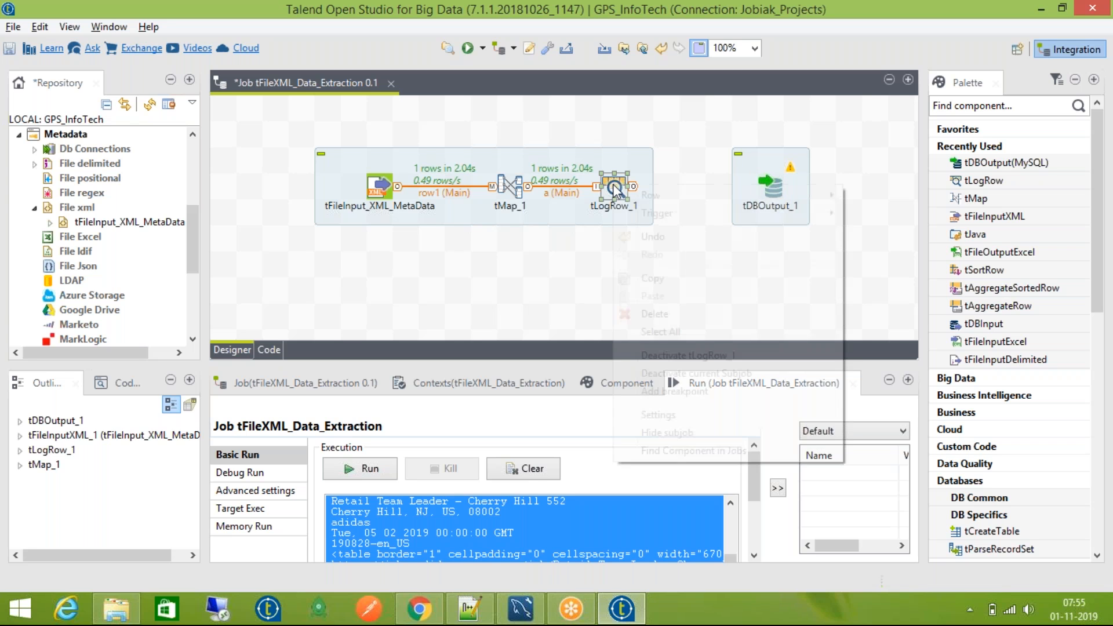
{"action": "mouse_move", "coordinate": [658, 199]}
{"action": "left_click", "coordinate": [877, 195]}
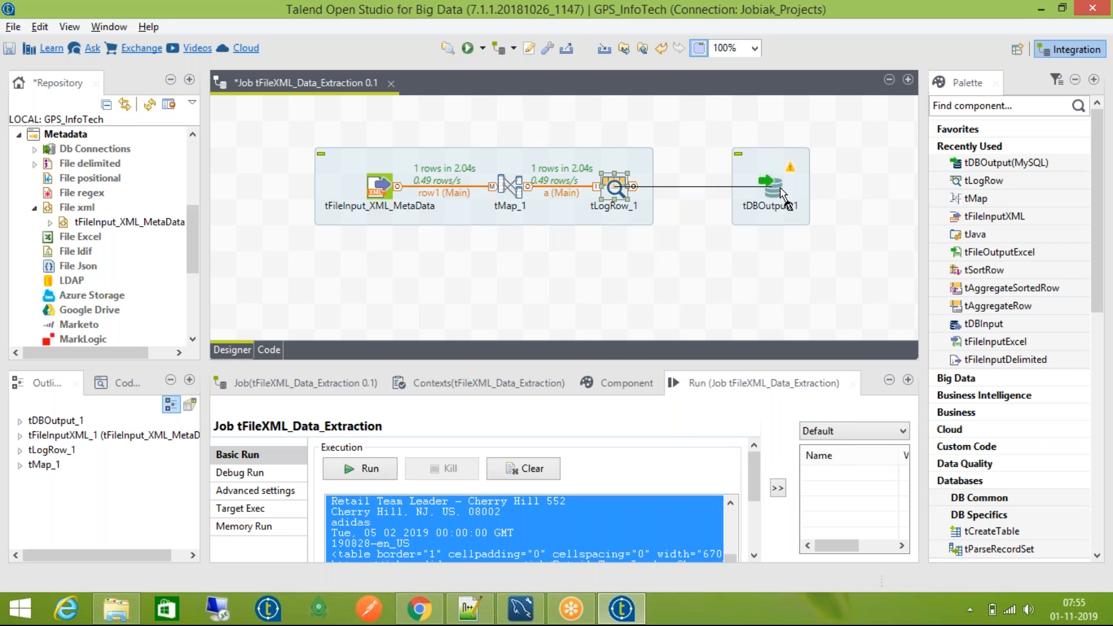
{"action": "left_click", "coordinate": [777, 190]}
Step: Apply the Mysql_Connection metadata to tDBOutput_1 and set its property type to Built-In
{"action": "double_click", "coordinate": [769, 190]}
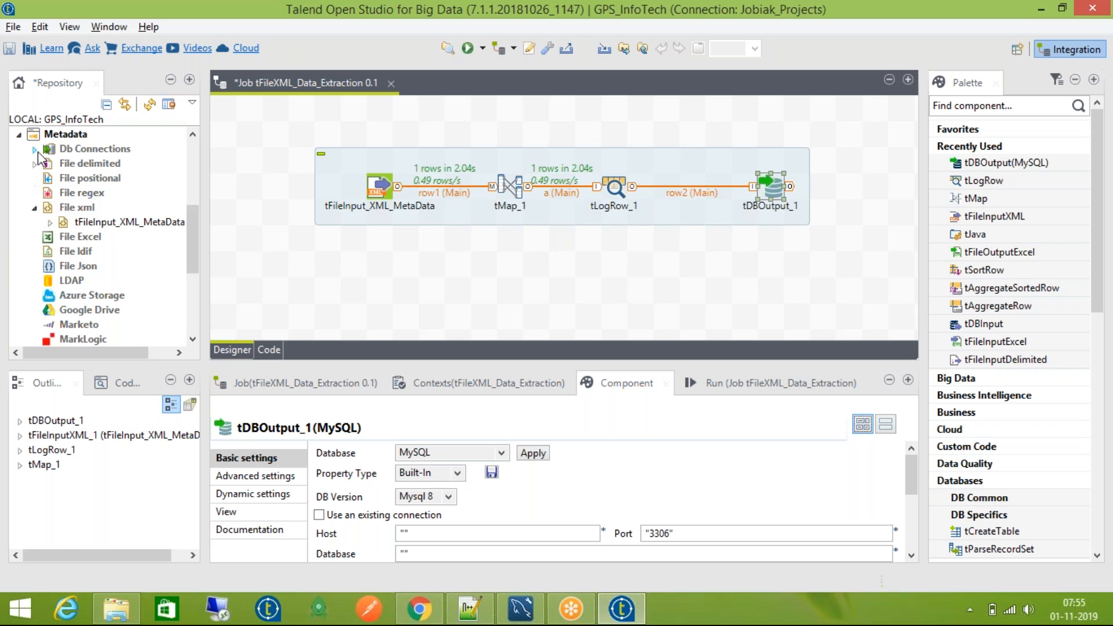
{"action": "left_click", "coordinate": [72, 151]}
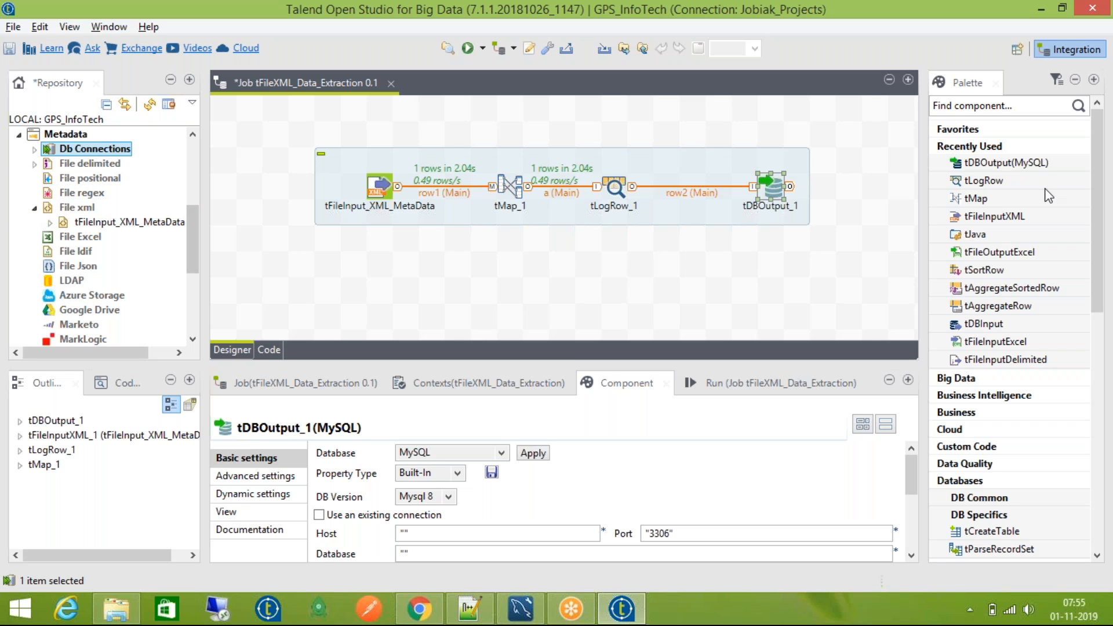
{"action": "left_click", "coordinate": [34, 150]}
{"action": "left_click", "coordinate": [93, 165]}
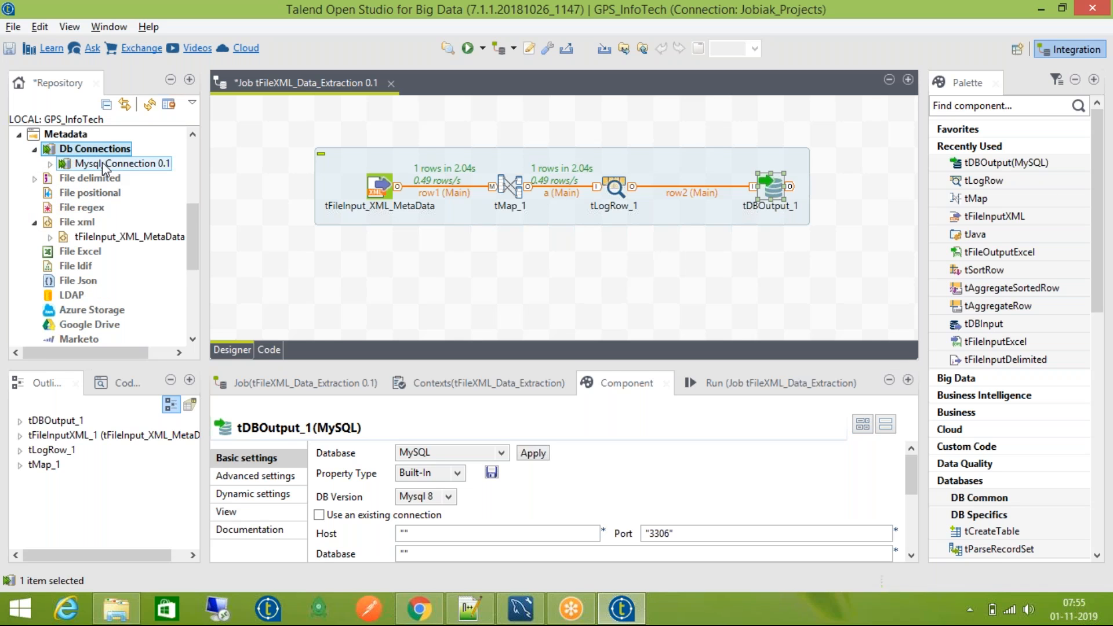
{"action": "left_click_drag", "start_coordinate": [120, 171], "coordinate": [770, 186]}
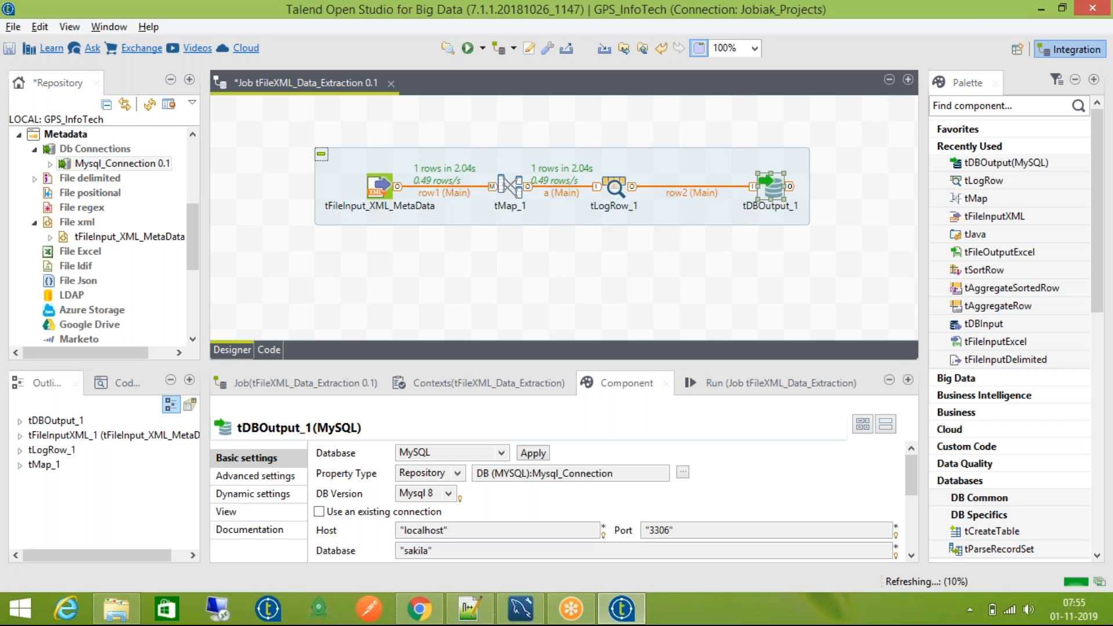
{"action": "left_click", "coordinate": [451, 474]}
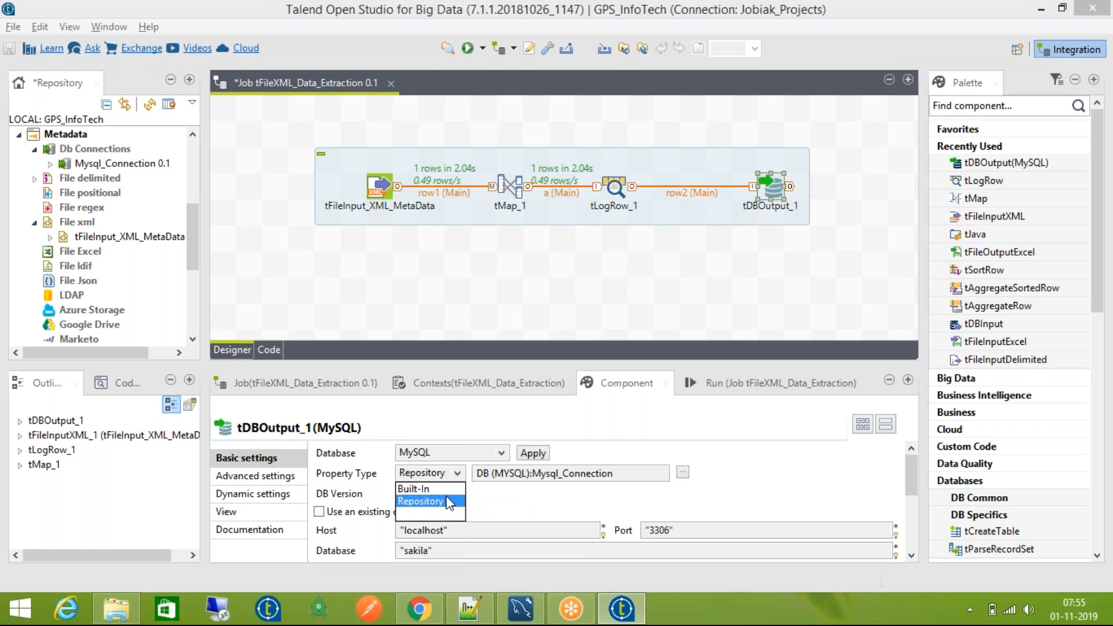
{"action": "left_click", "coordinate": [432, 489]}
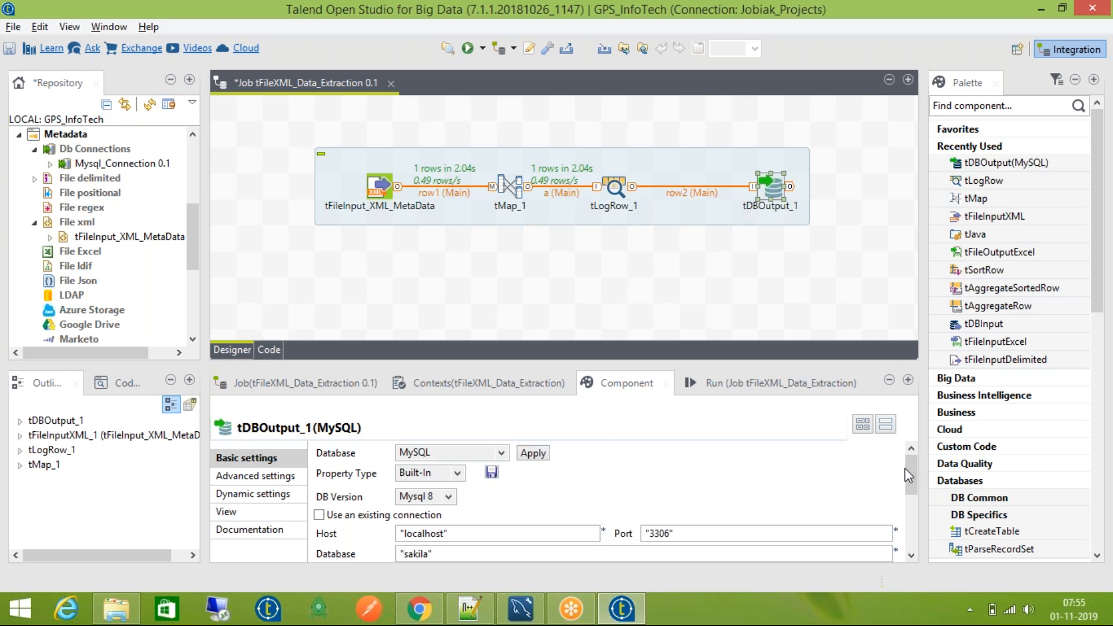
Step: Set tDBOutput_1's table to "Adidas_Data" and its action on the table to Create table if does not exist
{"action": "left_click_drag", "start_coordinate": [914, 484], "coordinate": [910, 513]}
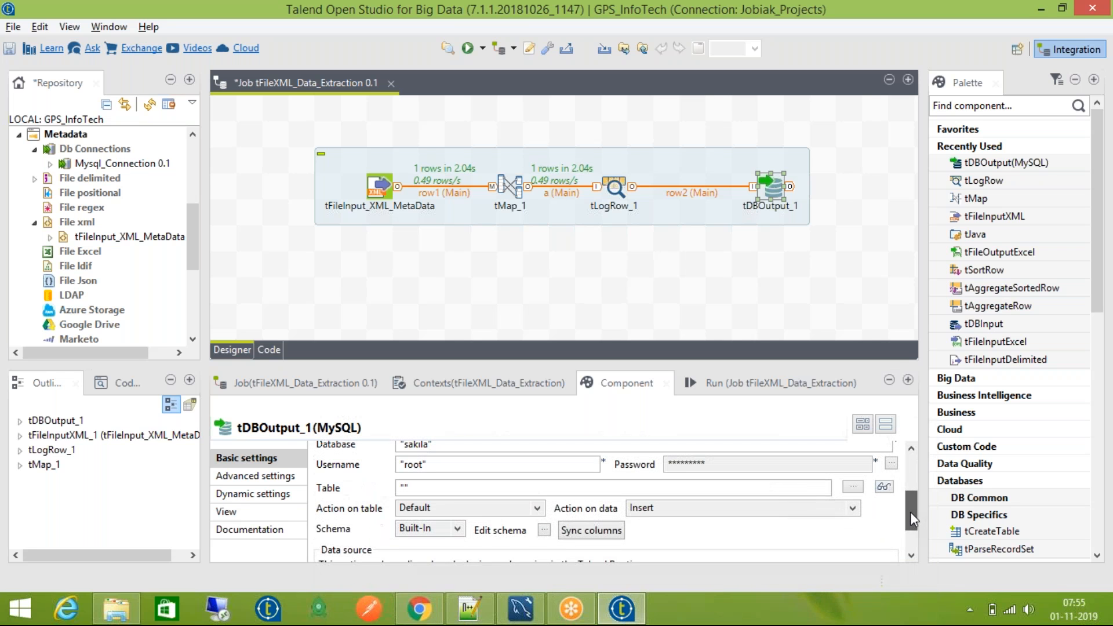
{"action": "left_click", "coordinate": [520, 492]}
{"action": "type", "text": "Adidas_Data"}
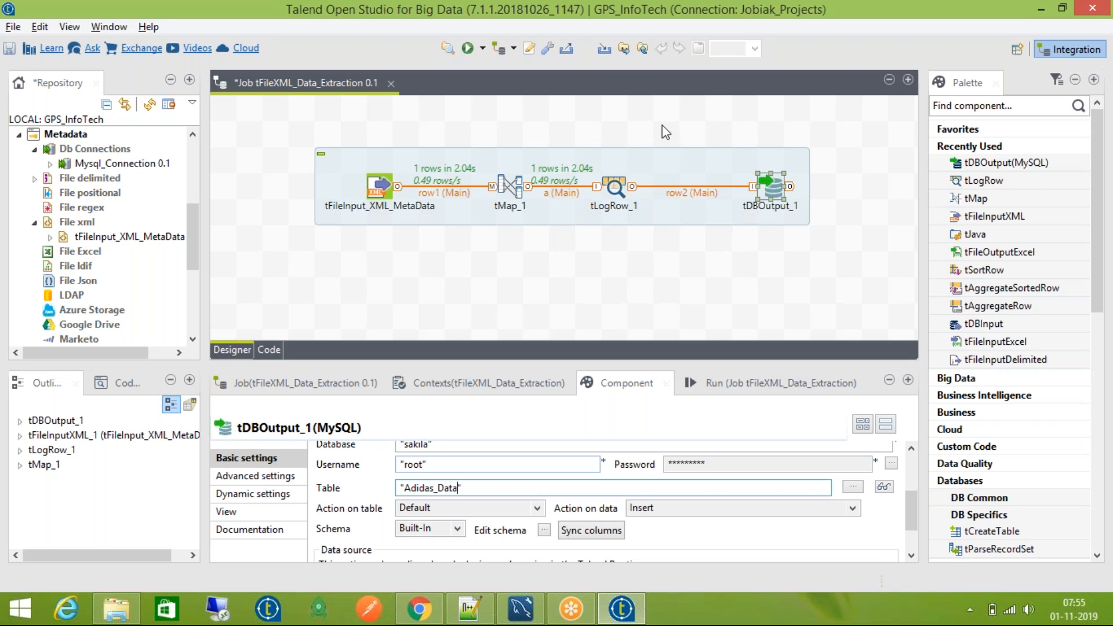
{"action": "left_click", "coordinate": [538, 508]}
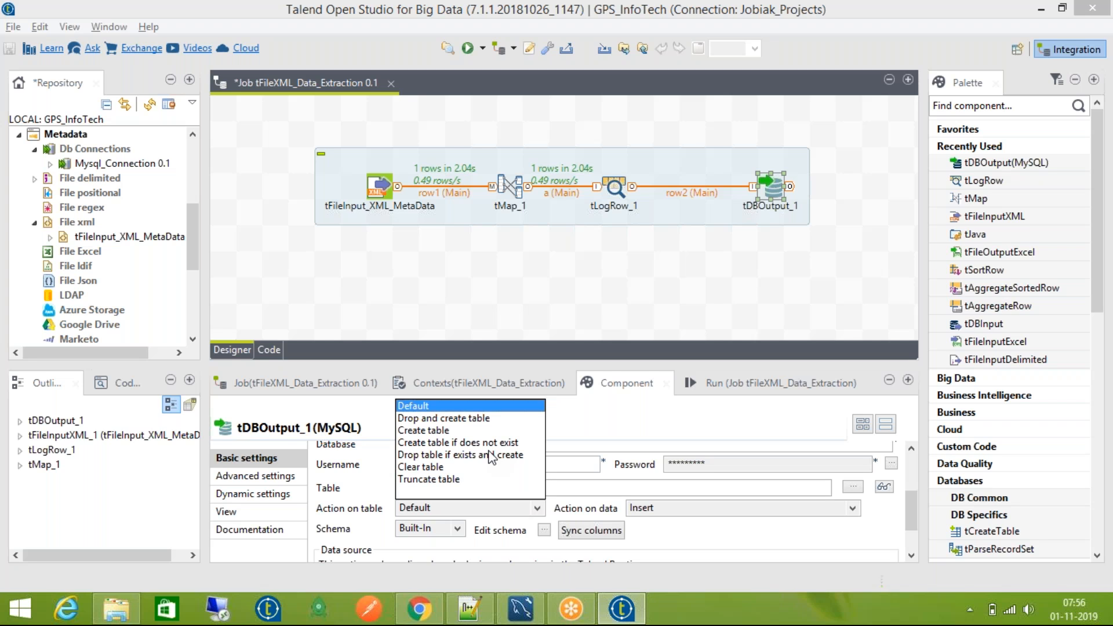
{"action": "left_click", "coordinate": [517, 443]}
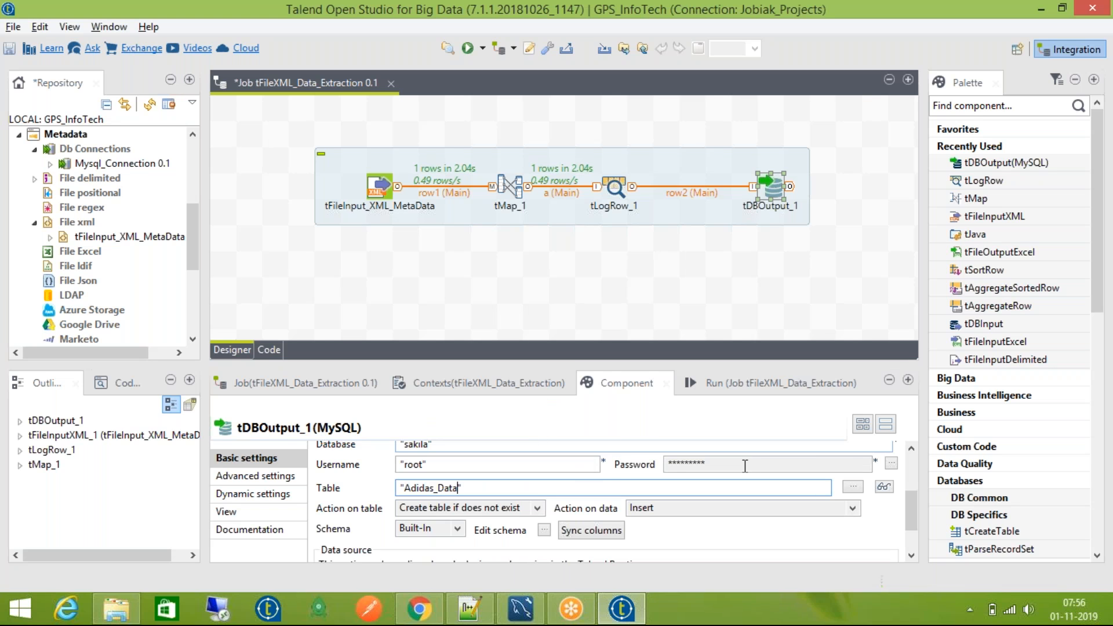
Step: Review the available data actions and the advanced settings of tDBOutput_1
{"action": "left_click", "coordinate": [650, 506]}
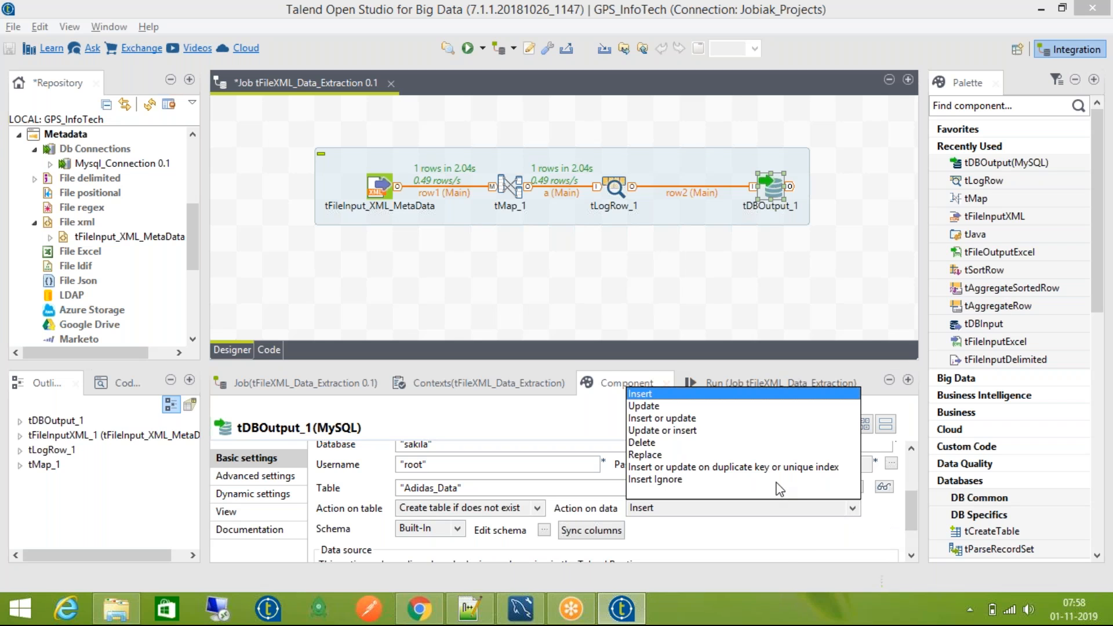
{"action": "left_click", "coordinate": [781, 552]}
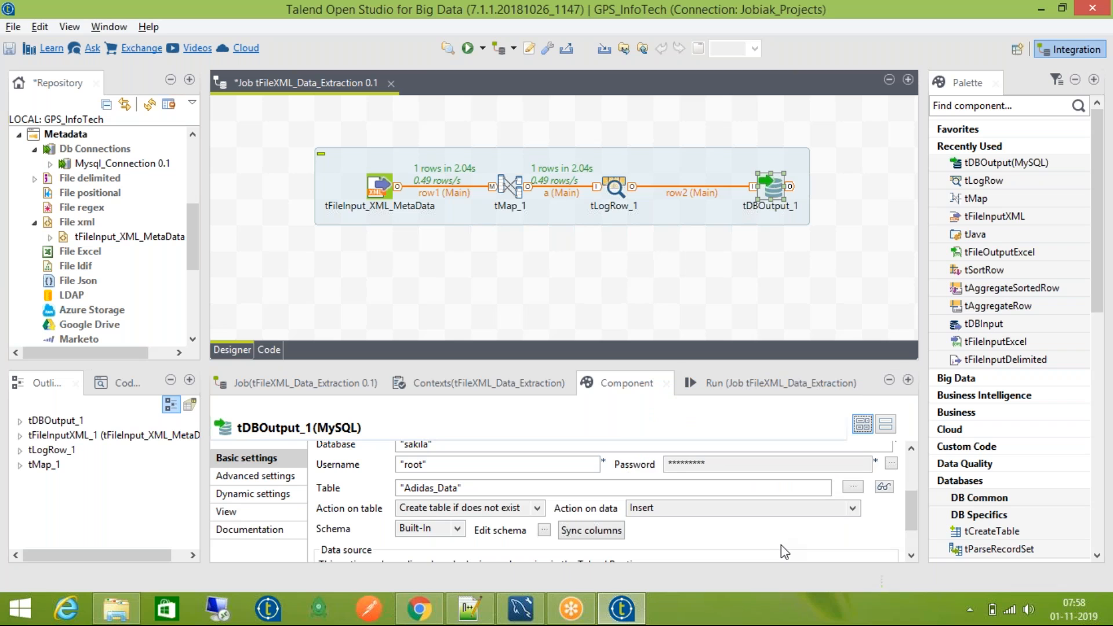
{"action": "left_click_drag", "start_coordinate": [909, 520], "coordinate": [922, 554]}
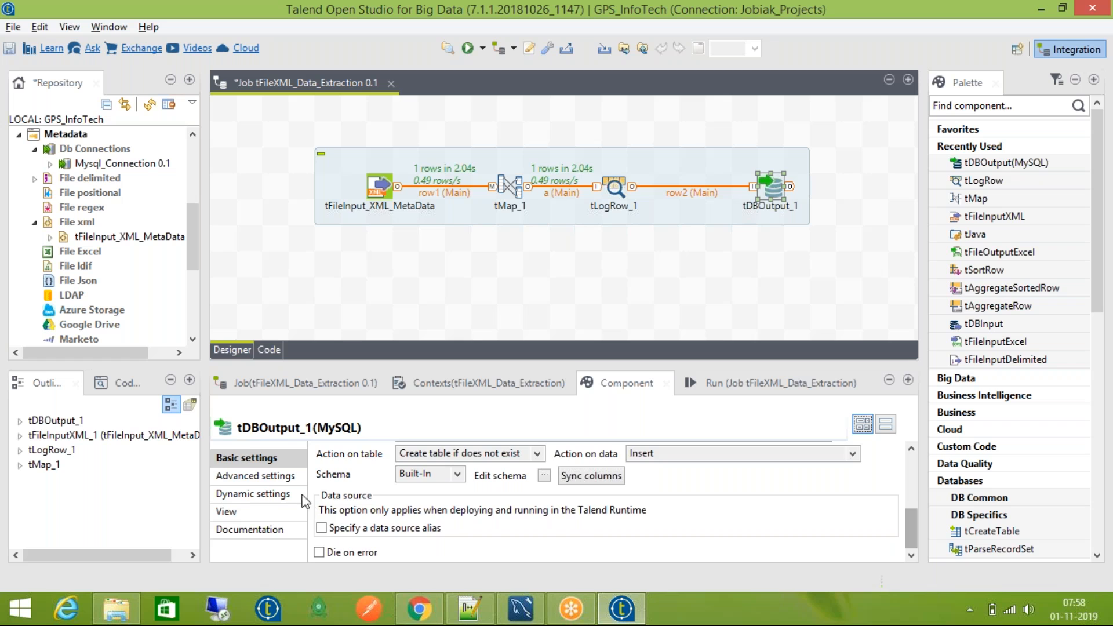
{"action": "left_click", "coordinate": [286, 478]}
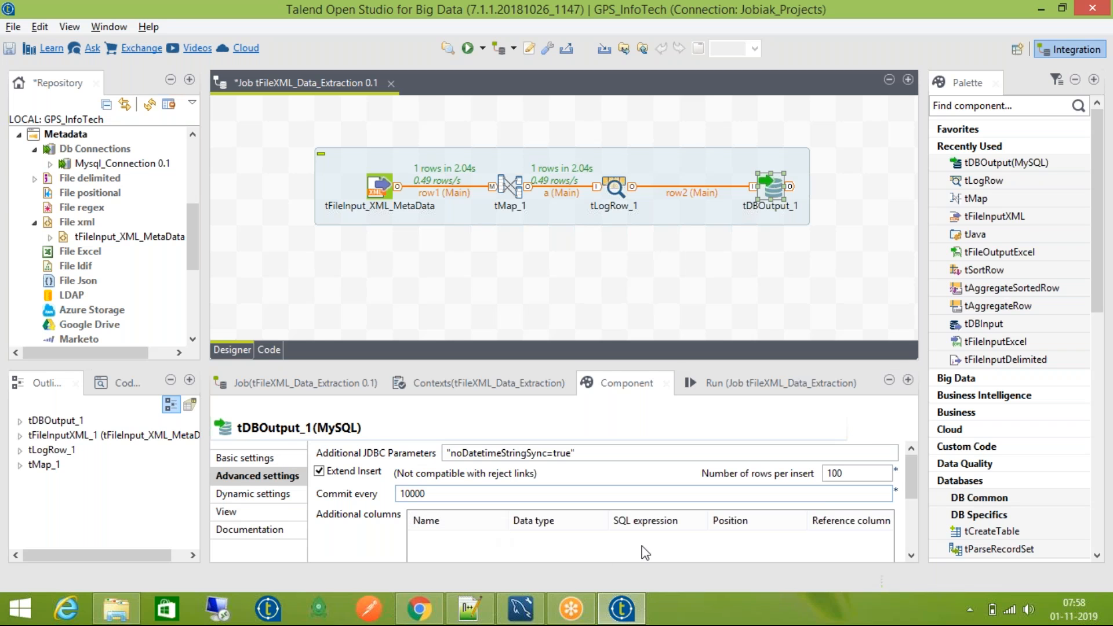
{"action": "left_click_drag", "start_coordinate": [907, 465], "coordinate": [910, 472]}
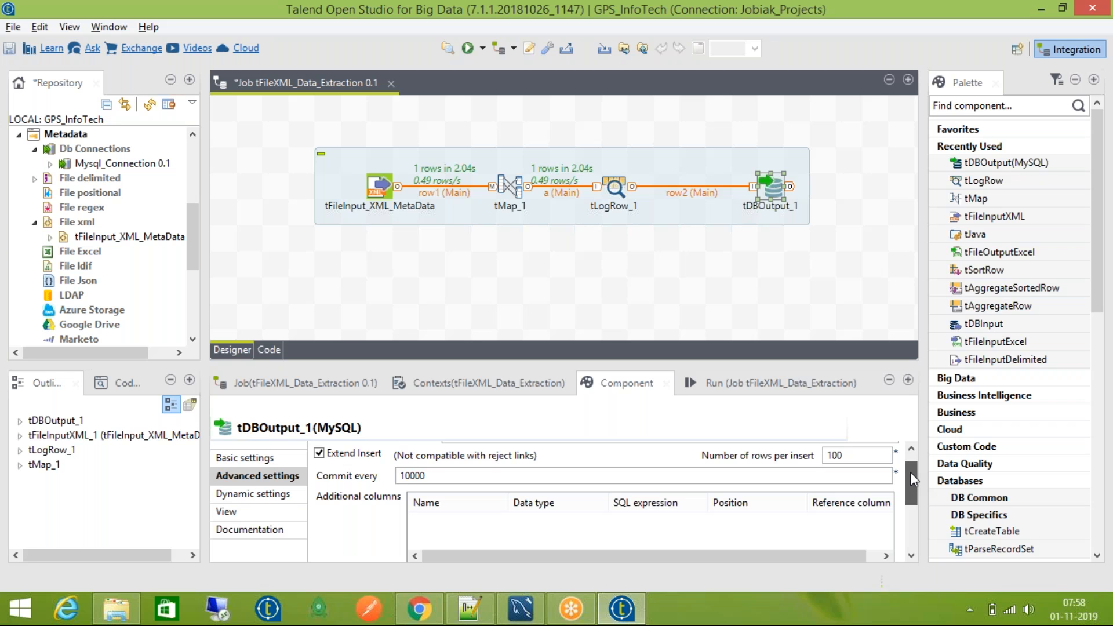
{"action": "left_click_drag", "start_coordinate": [911, 472], "coordinate": [920, 531]}
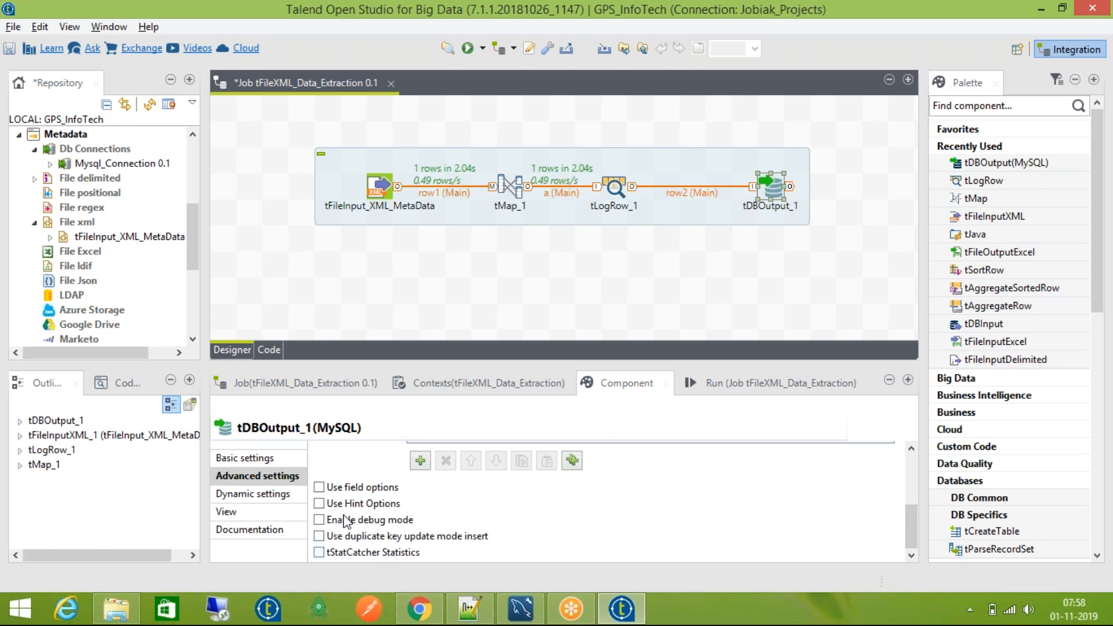
{"action": "left_click", "coordinate": [342, 489]}
{"action": "left_click", "coordinate": [321, 488]}
{"action": "left_click", "coordinate": [320, 503]}
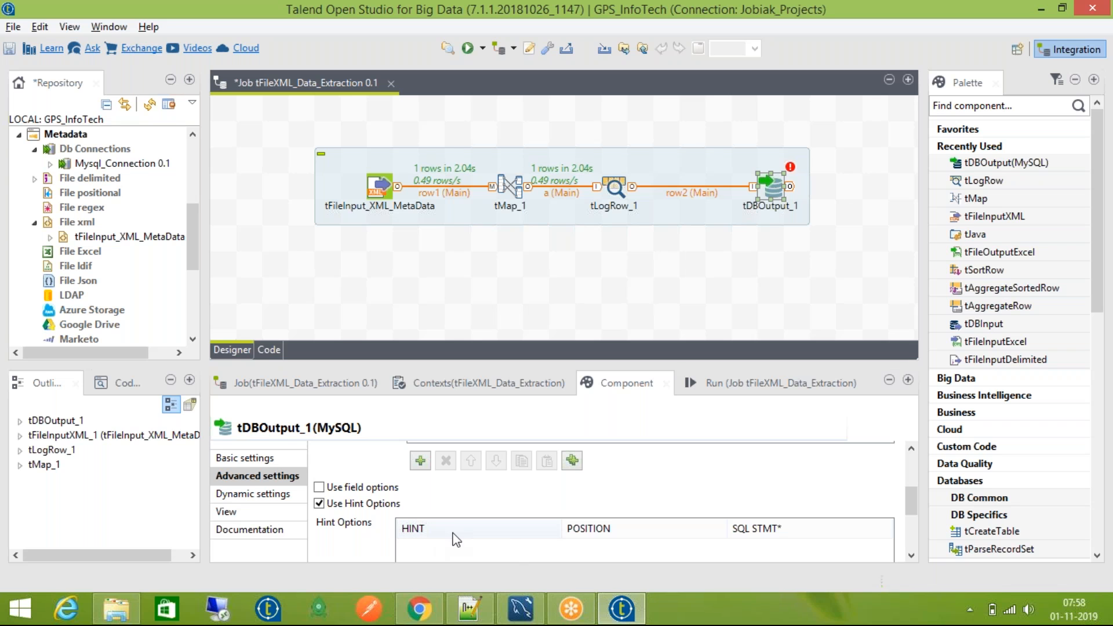
{"action": "left_click", "coordinate": [381, 499]}
{"action": "left_click", "coordinate": [378, 488]}
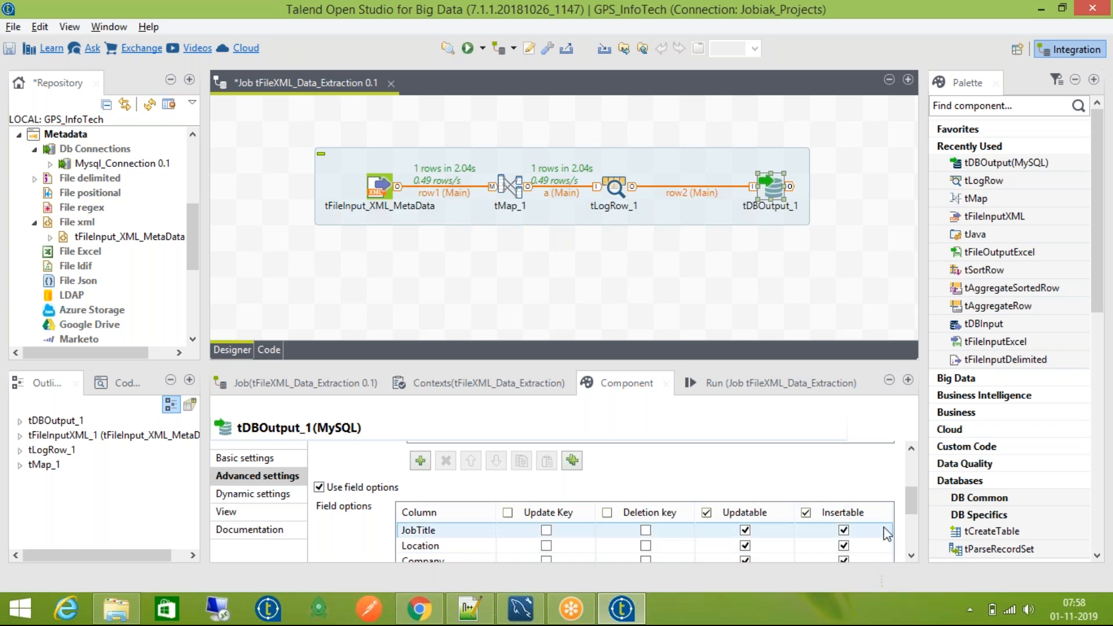
{"action": "left_click_drag", "start_coordinate": [908, 502], "coordinate": [928, 512]}
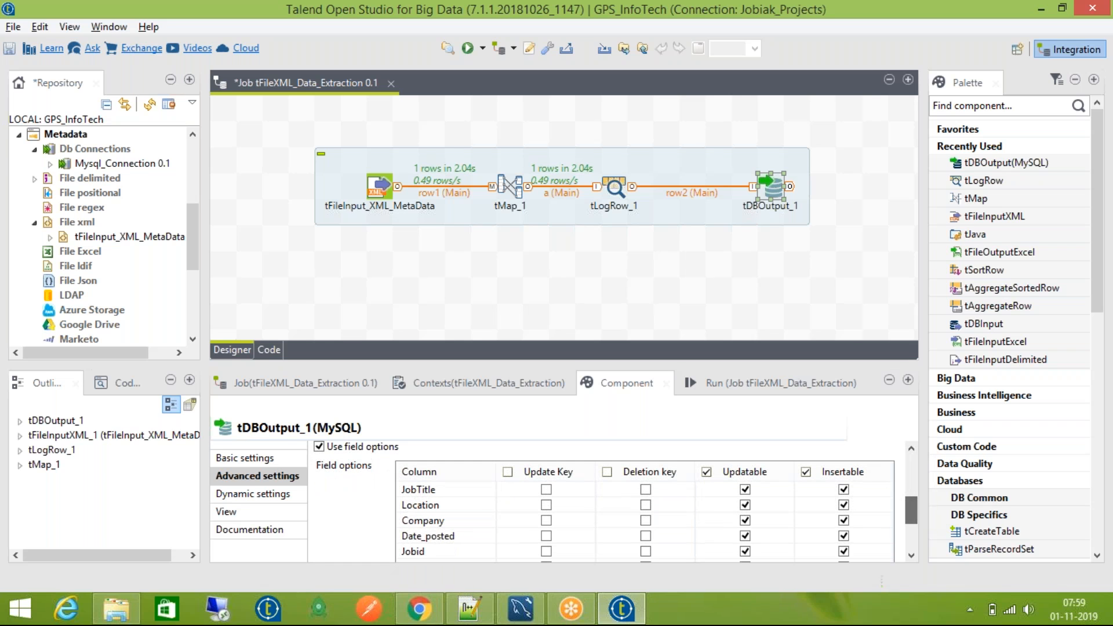
{"action": "left_click", "coordinate": [607, 472]}
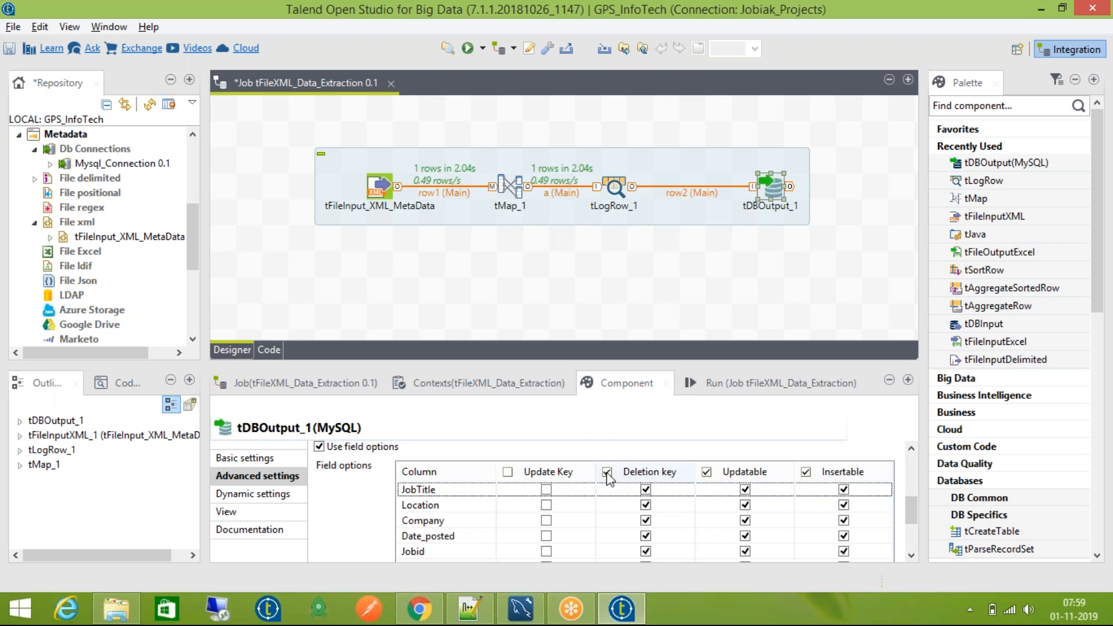
{"action": "left_click", "coordinate": [607, 473]}
{"action": "scroll", "coordinate": [342, 453], "scroll_direction": "up", "scroll_amount": 3}
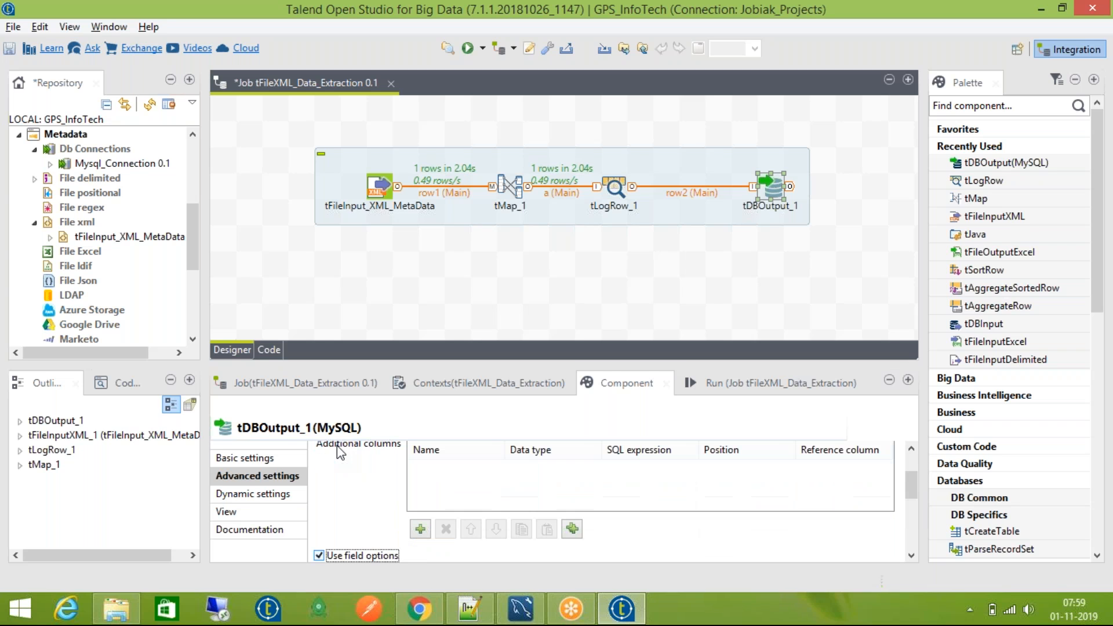
{"action": "left_click", "coordinate": [355, 554]}
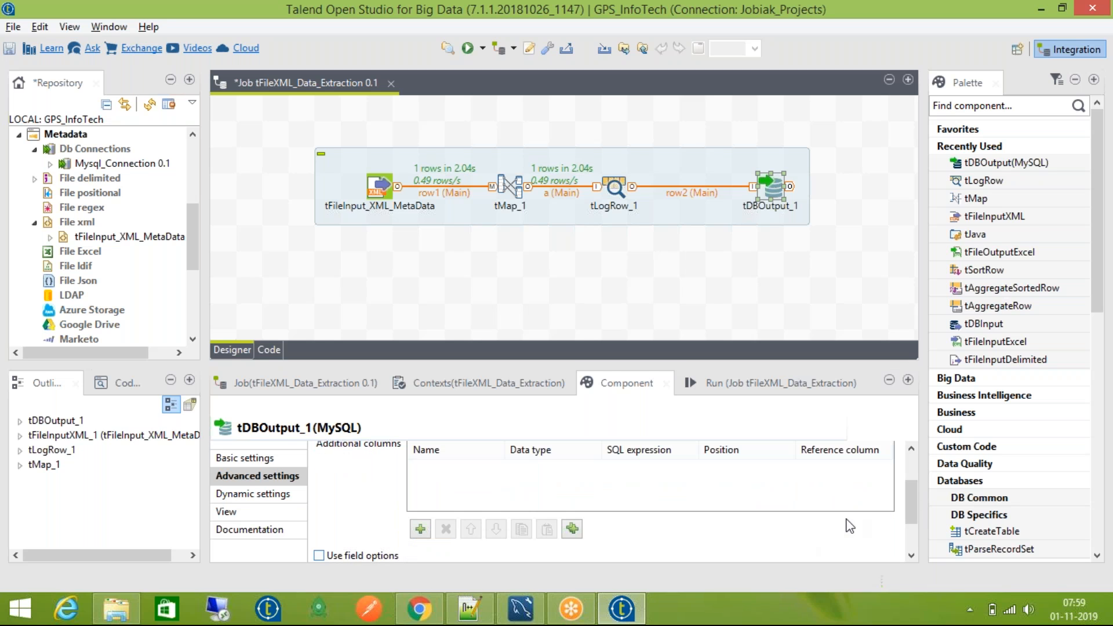
{"action": "scroll", "coordinate": [912, 539], "scroll_direction": "down", "scroll_amount": 3}
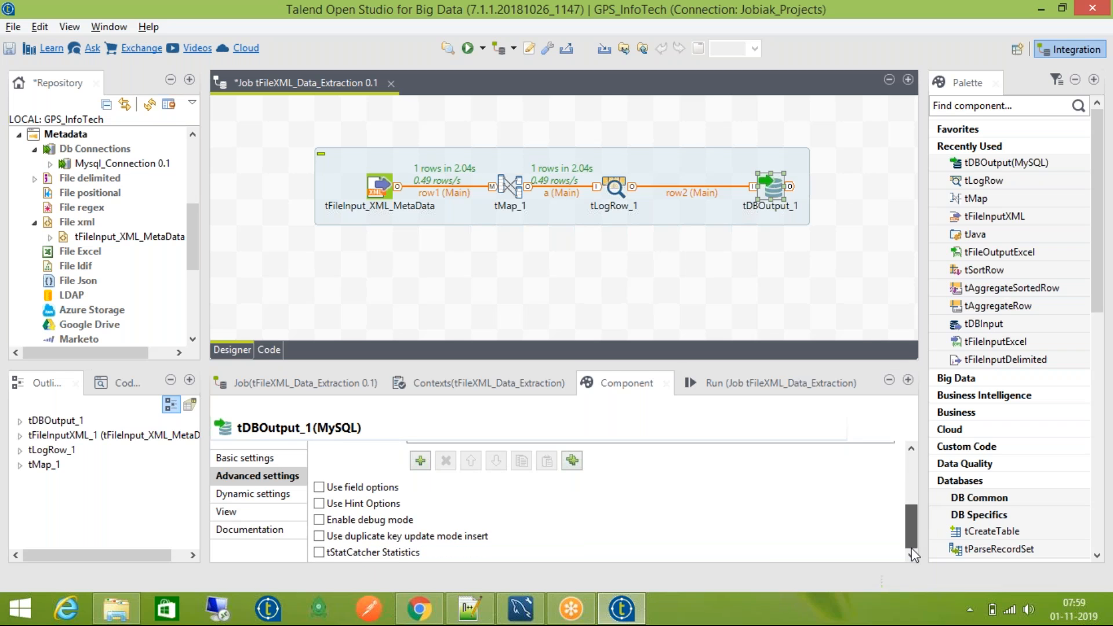
{"action": "scroll", "coordinate": [900, 485], "scroll_direction": "up", "scroll_amount": 5}
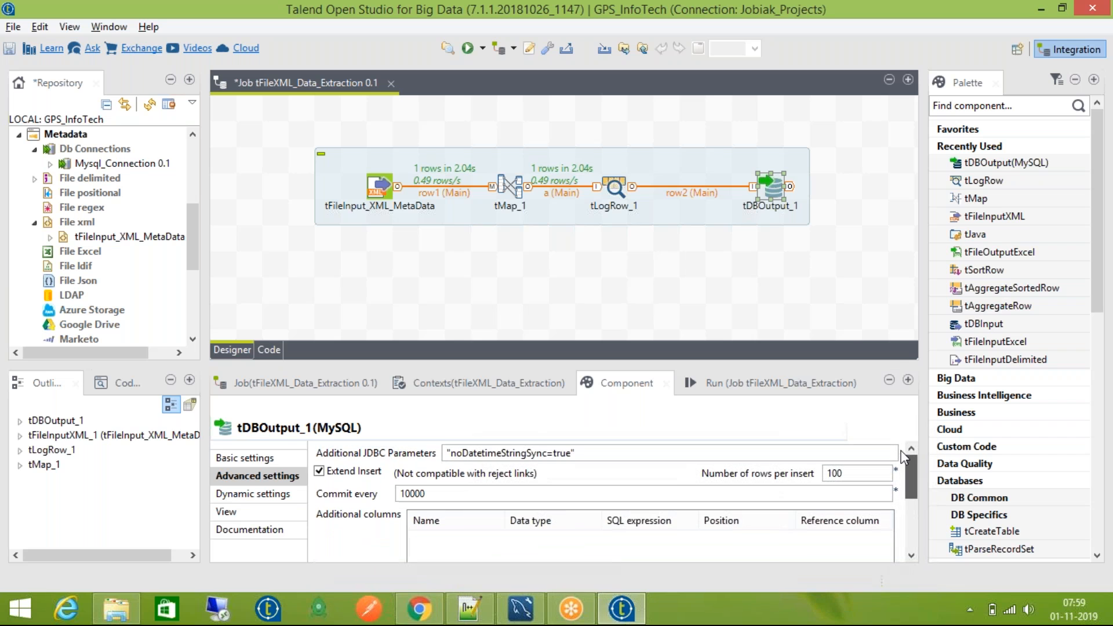
Step: Return to tDBOutput_1's basic settings, switch to the job's run view and save the job
{"action": "left_click", "coordinate": [261, 461]}
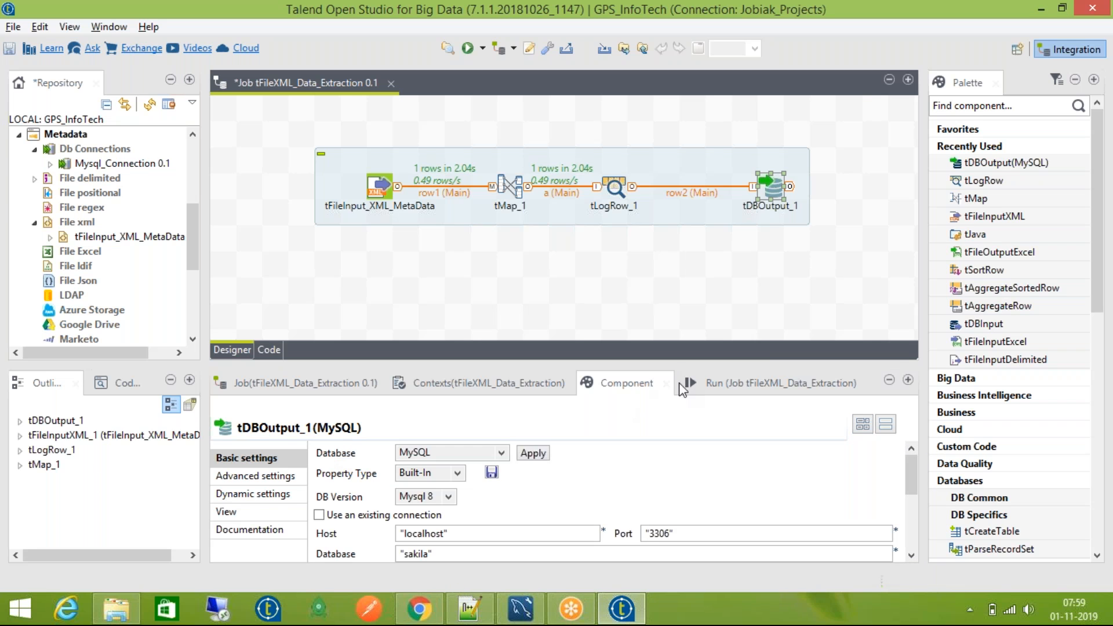
{"action": "left_click", "coordinate": [719, 383]}
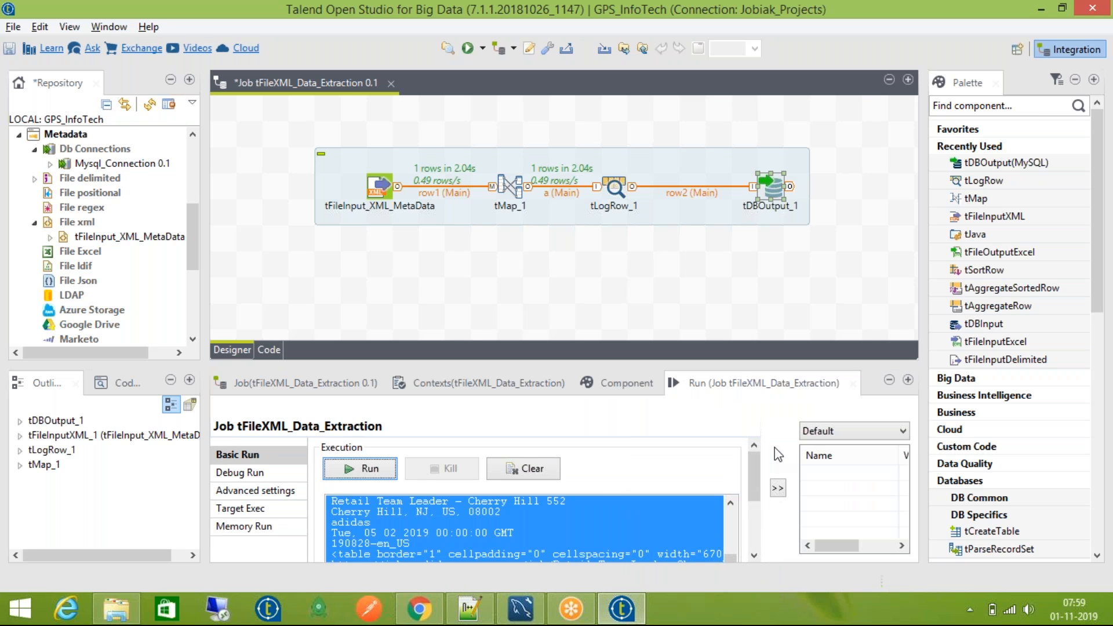
{"action": "key", "text": "ctrl+s"}
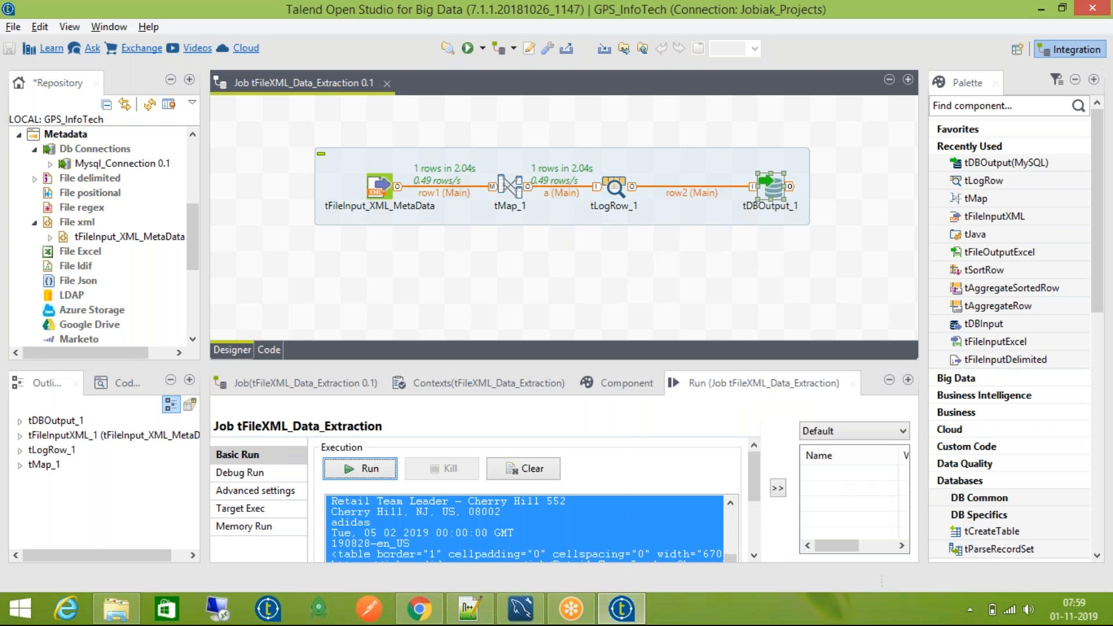
Step: Examine the column names in tLogRow_1's schema, discard any edits and return to the job's run view
{"action": "left_click", "coordinate": [615, 186]}
{"action": "left_click", "coordinate": [544, 454]}
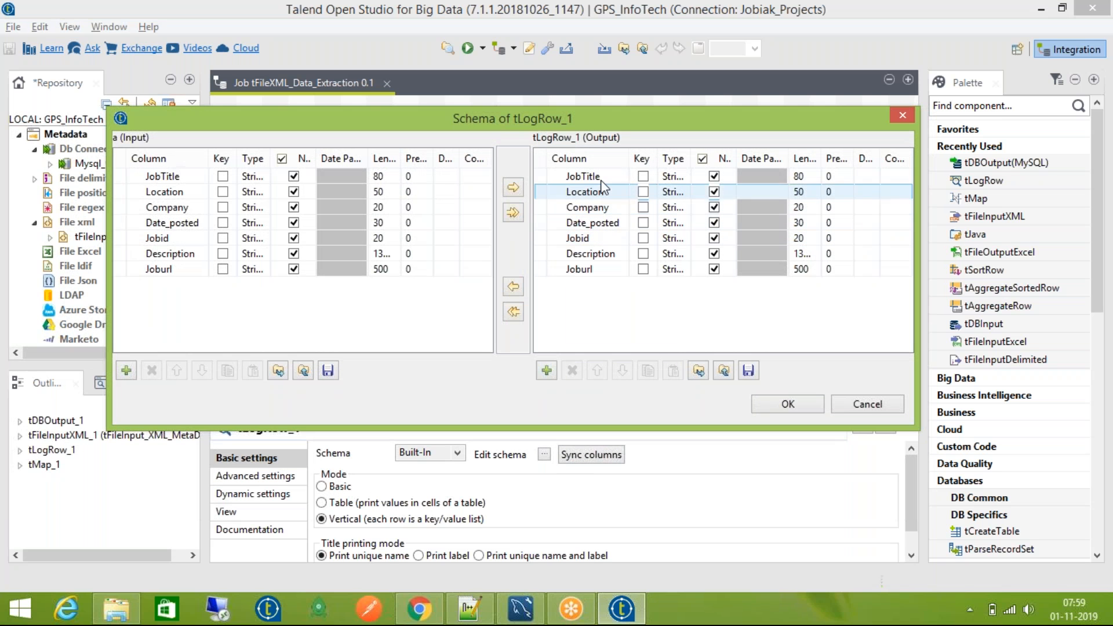
{"action": "double_click", "coordinate": [598, 176]}
{"action": "left_click", "coordinate": [581, 178]}
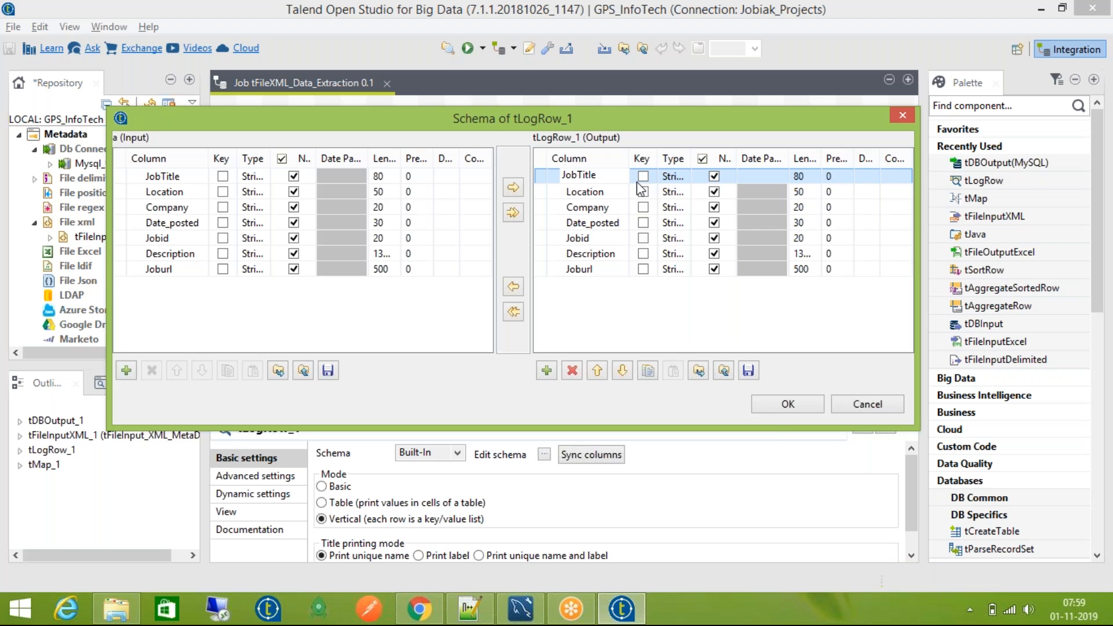
{"action": "key", "text": "Right"}
{"action": "key", "text": "BackSpace"}
{"action": "type", "text": "T"}
{"action": "left_click", "coordinate": [619, 207]}
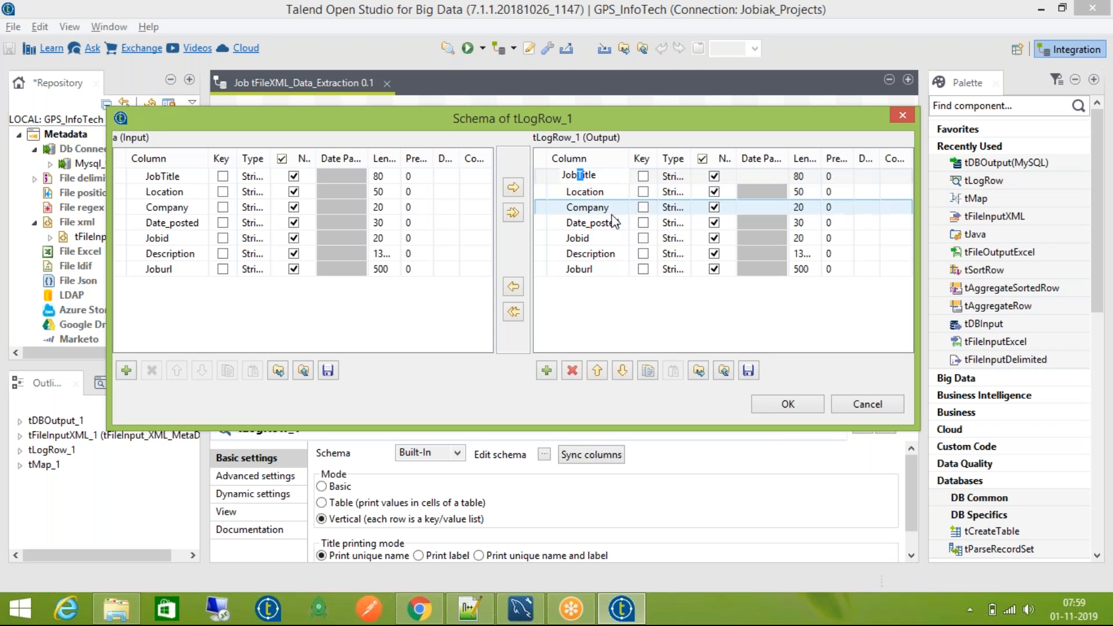
{"action": "left_click", "coordinate": [863, 408]}
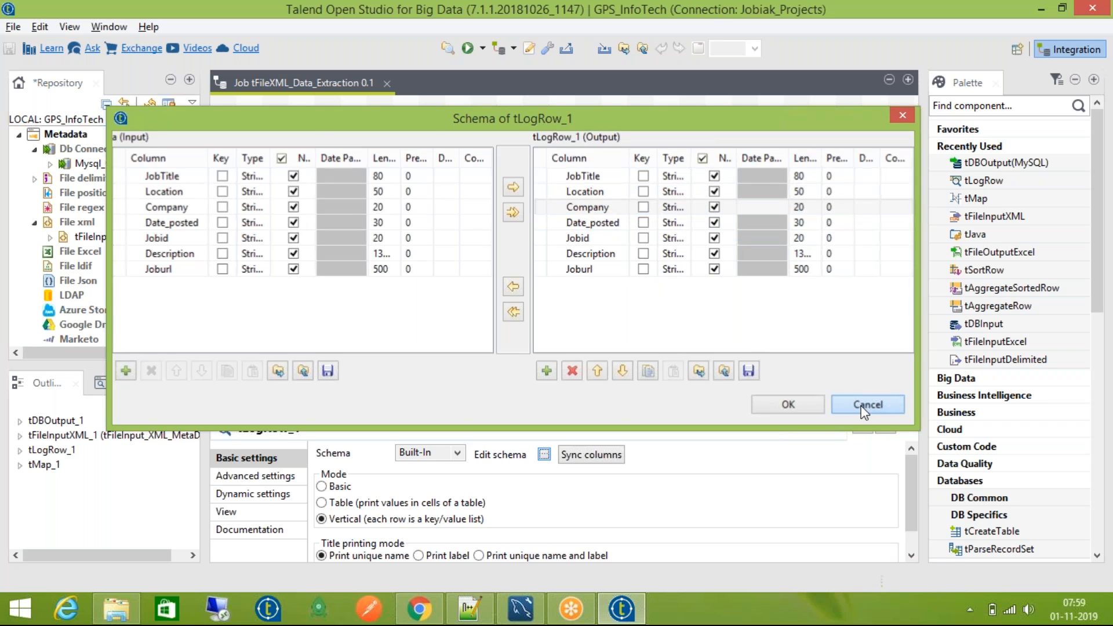
{"action": "left_click", "coordinate": [710, 383]}
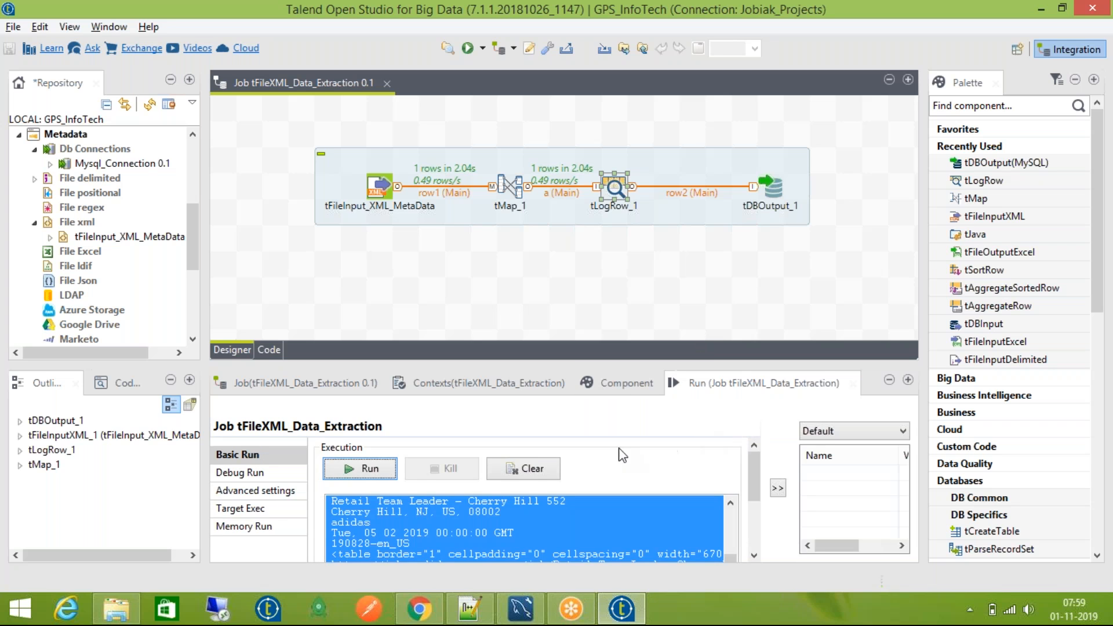
Step: Clear the previous console output, run the tFileXML_Data_Extraction job and check the logged row
{"action": "left_click", "coordinate": [547, 468]}
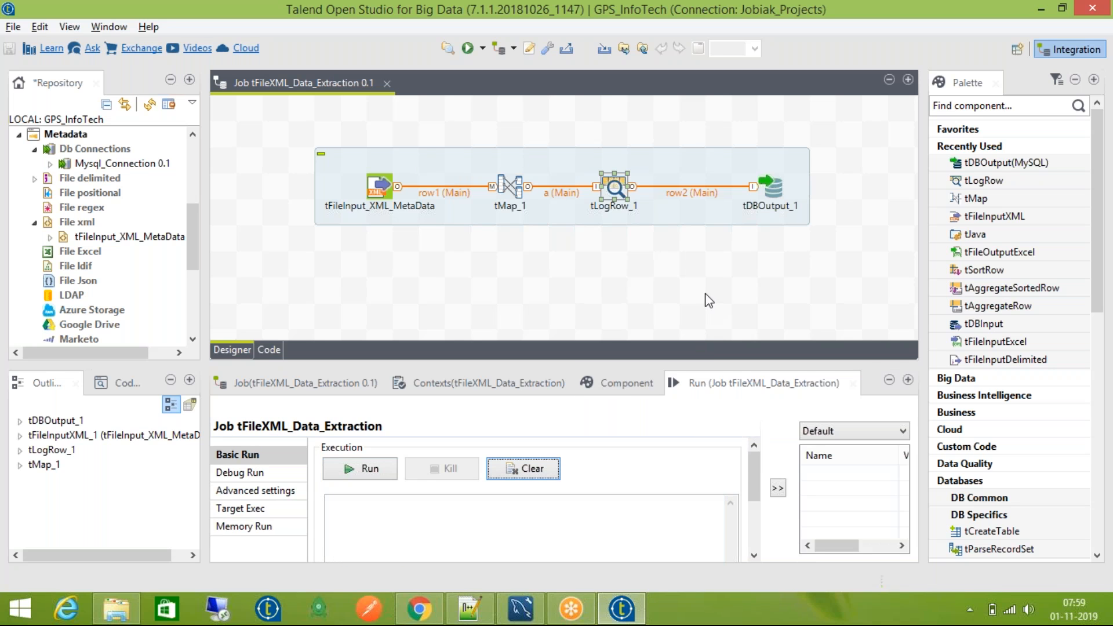
{"action": "key", "text": "F6"}
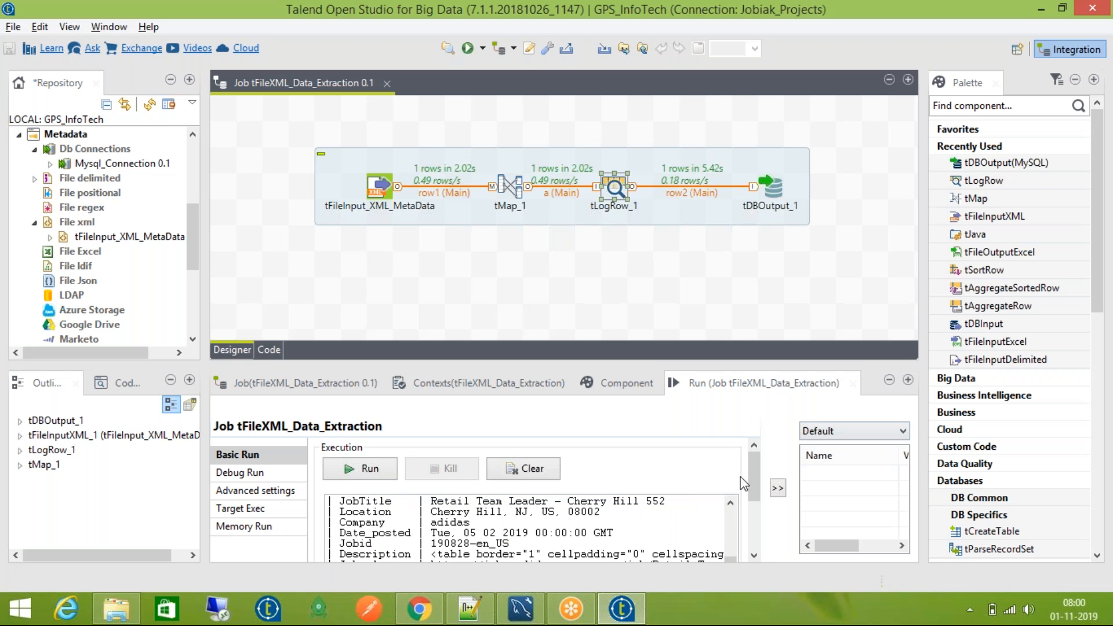
{"action": "mouse_move", "coordinate": [754, 477]}
{"action": "left_mouse_down"}
{"action": "mouse_move", "coordinate": [766, 549]}
{"action": "mouse_move", "coordinate": [757, 486]}
{"action": "left_mouse_up"}
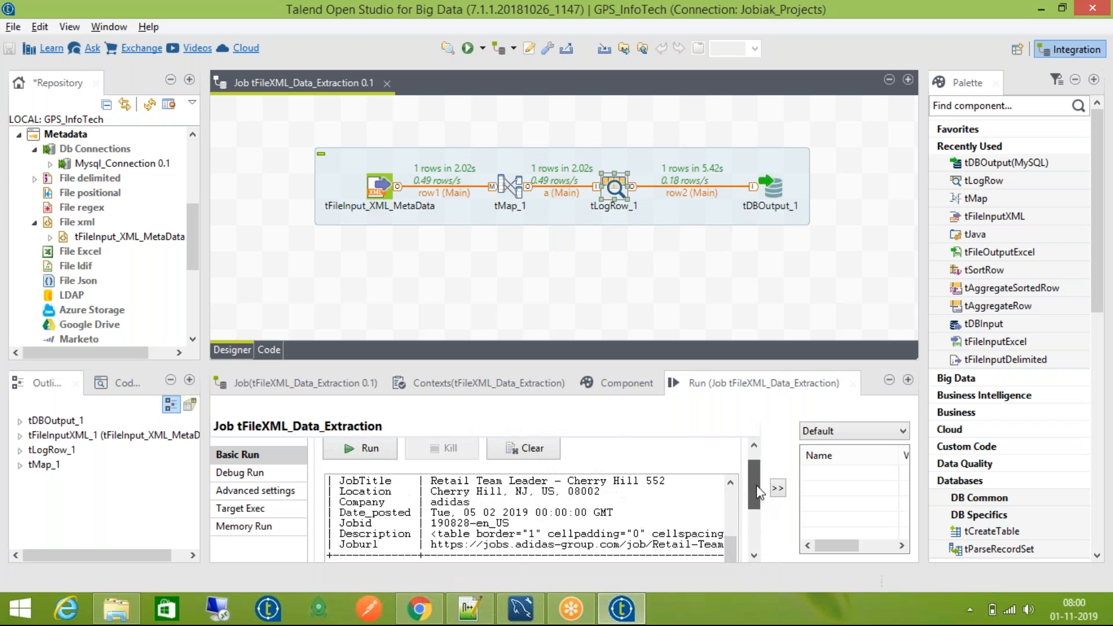
Step: Switch to MySQL Workbench, refresh the sakila schema and look for the adidas_data table
{"action": "left_click", "coordinate": [521, 608]}
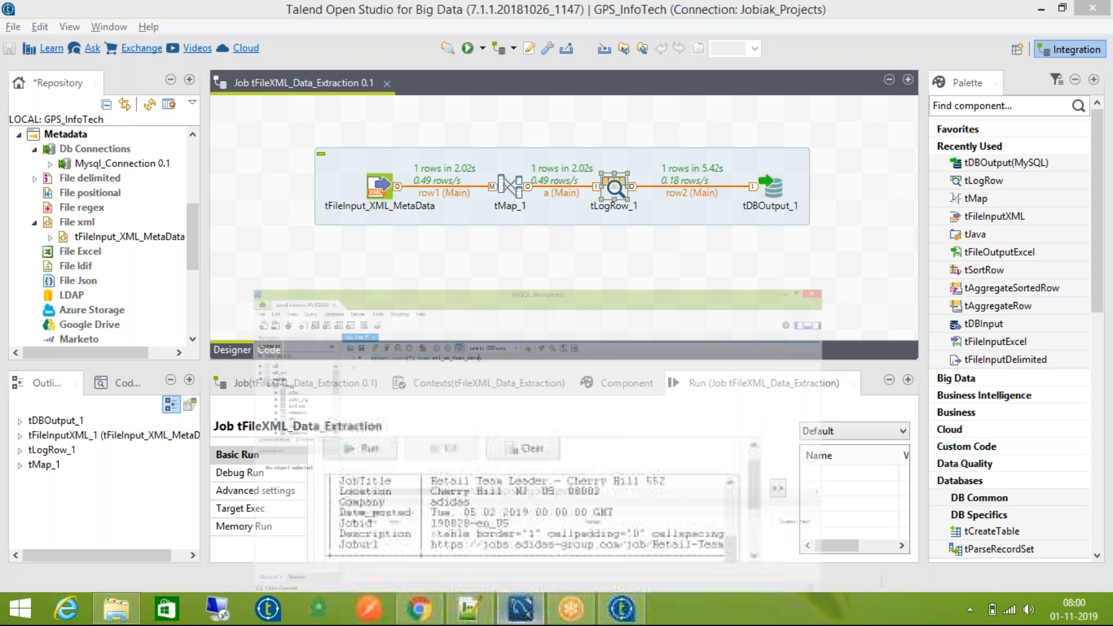
{"action": "left_click", "coordinate": [51, 176]}
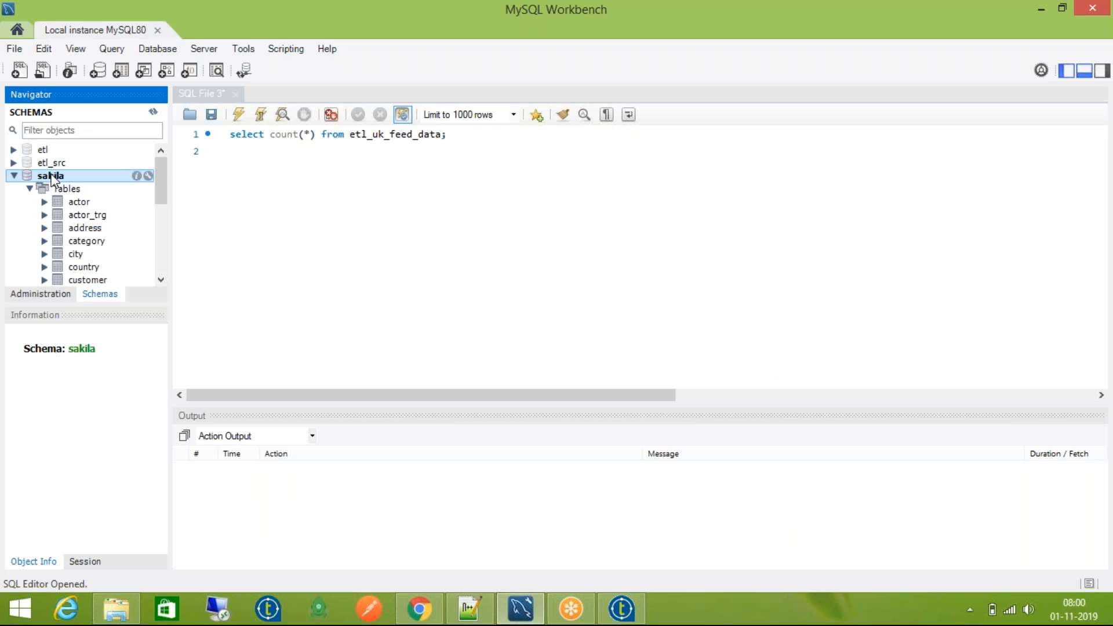
{"action": "right_click", "coordinate": [51, 178]}
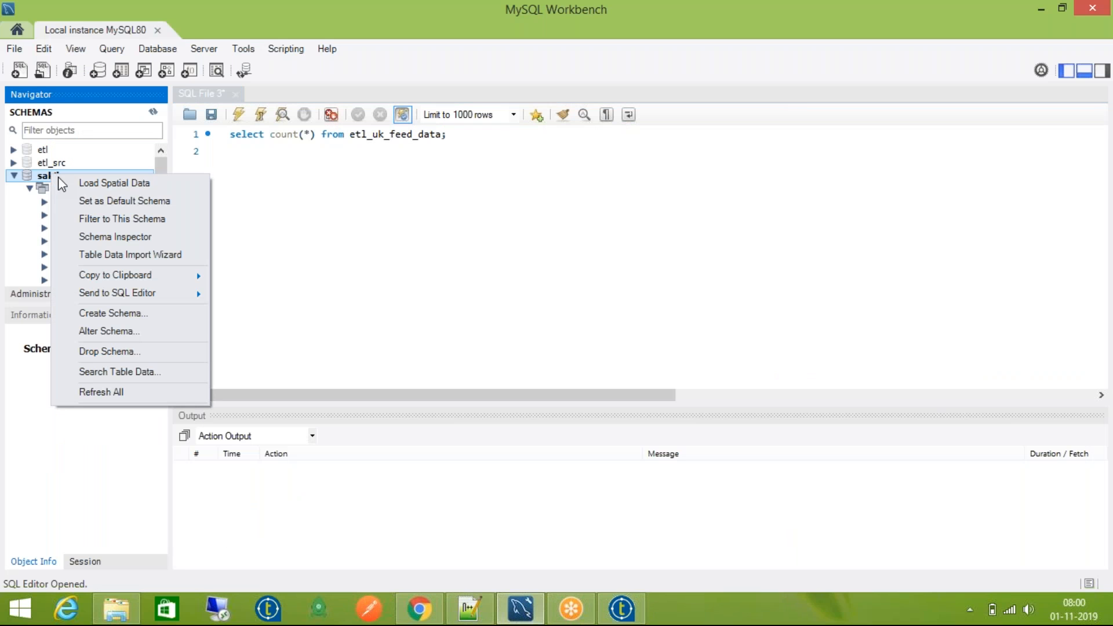
{"action": "left_click", "coordinate": [140, 392]}
{"action": "scroll", "coordinate": [147, 222], "scroll_direction": "down", "scroll_amount": 2}
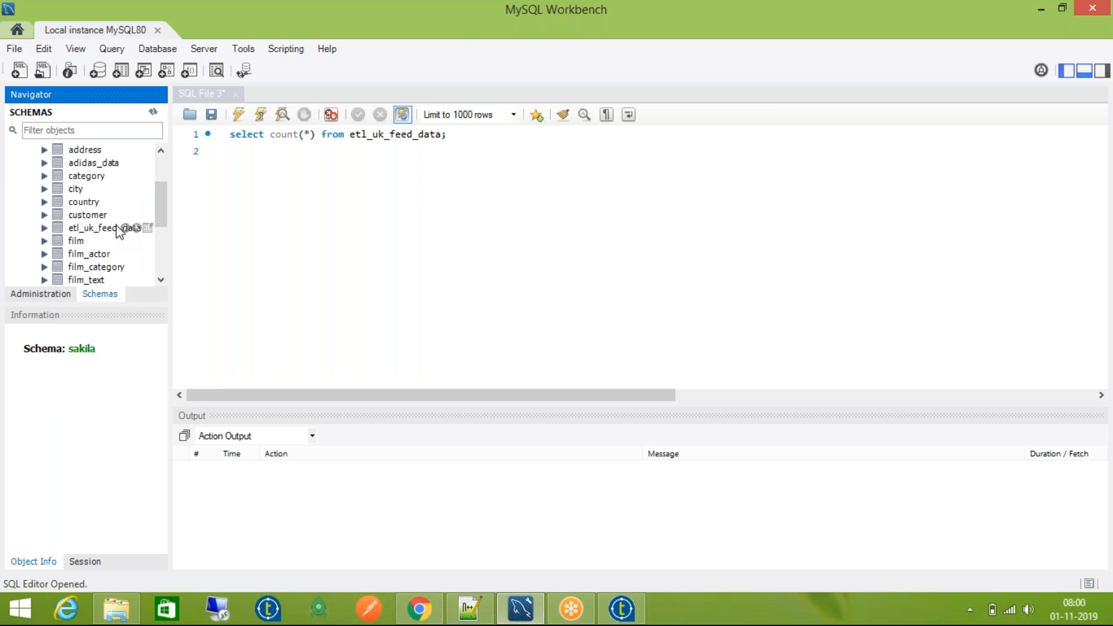
{"action": "scroll", "coordinate": [81, 255], "scroll_direction": "down", "scroll_amount": 1}
{"action": "scroll", "coordinate": [90, 232], "scroll_direction": "up", "scroll_amount": 3}
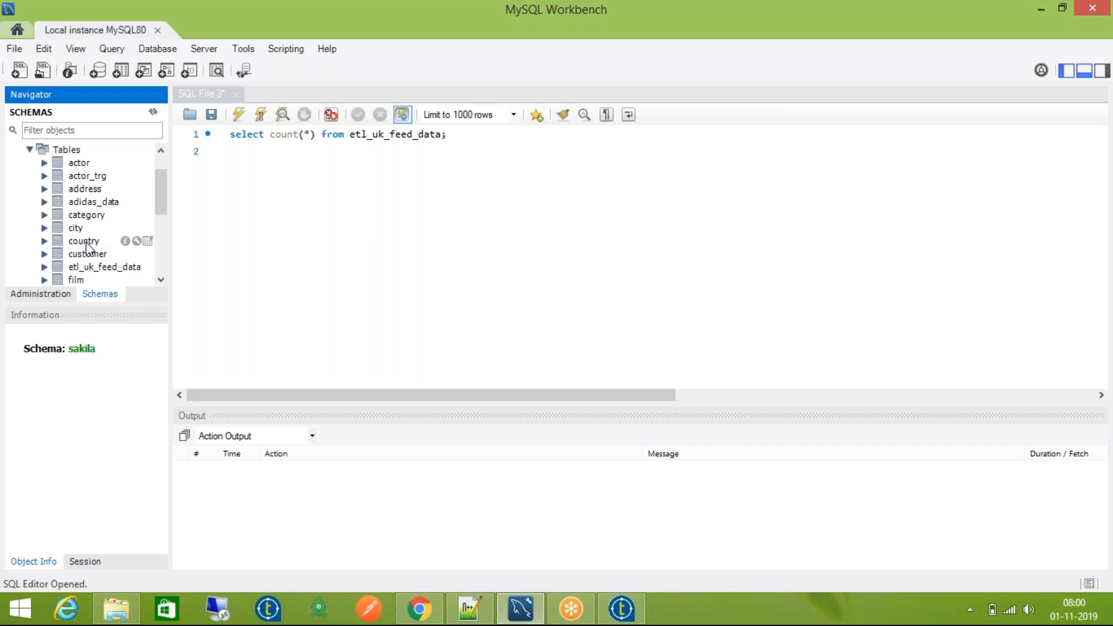
Step: Replace etl_uk_feed_data with adidas_data in the count(*) query and execute it
{"action": "double_click", "coordinate": [96, 203]}
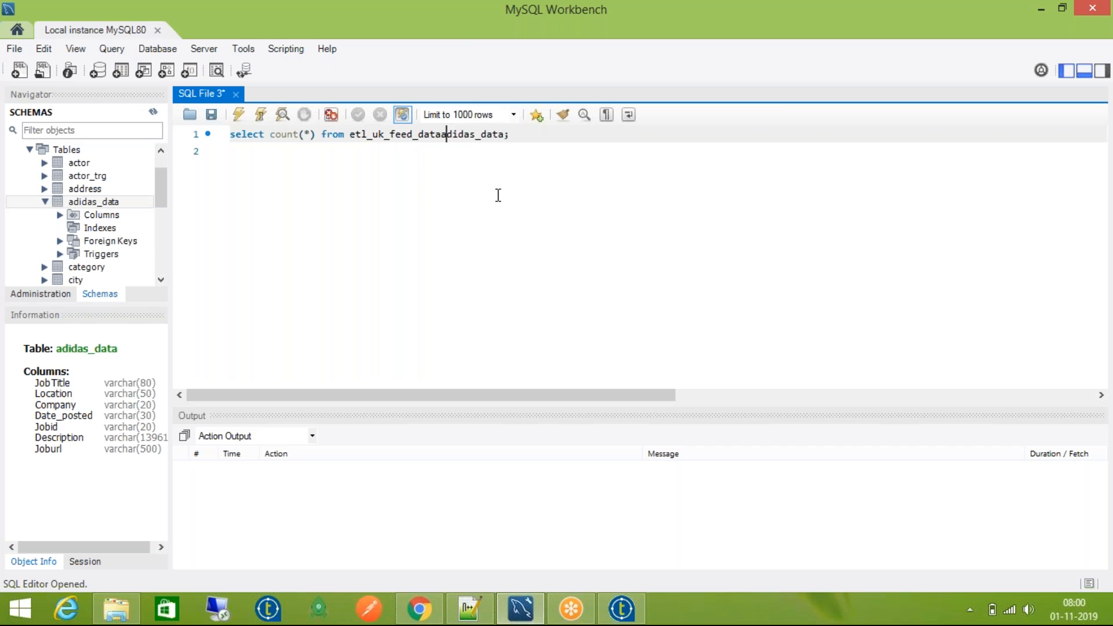
{"action": "key", "text": "ctrl+shift+Left"}
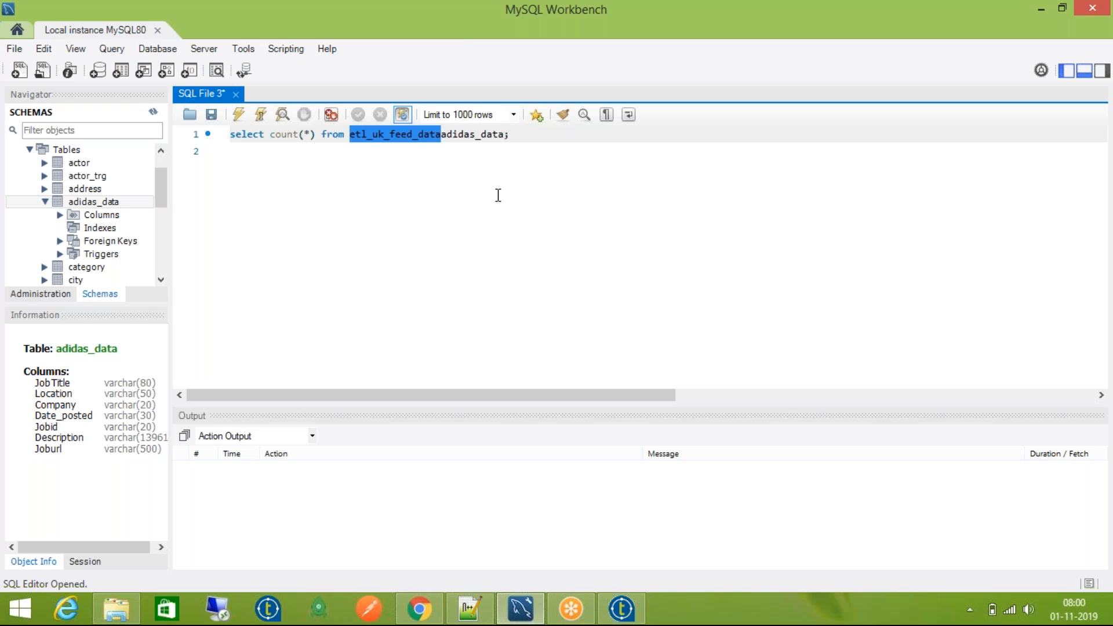
{"action": "key", "text": "BackSpace"}
{"action": "key", "text": "ctrl+Return"}
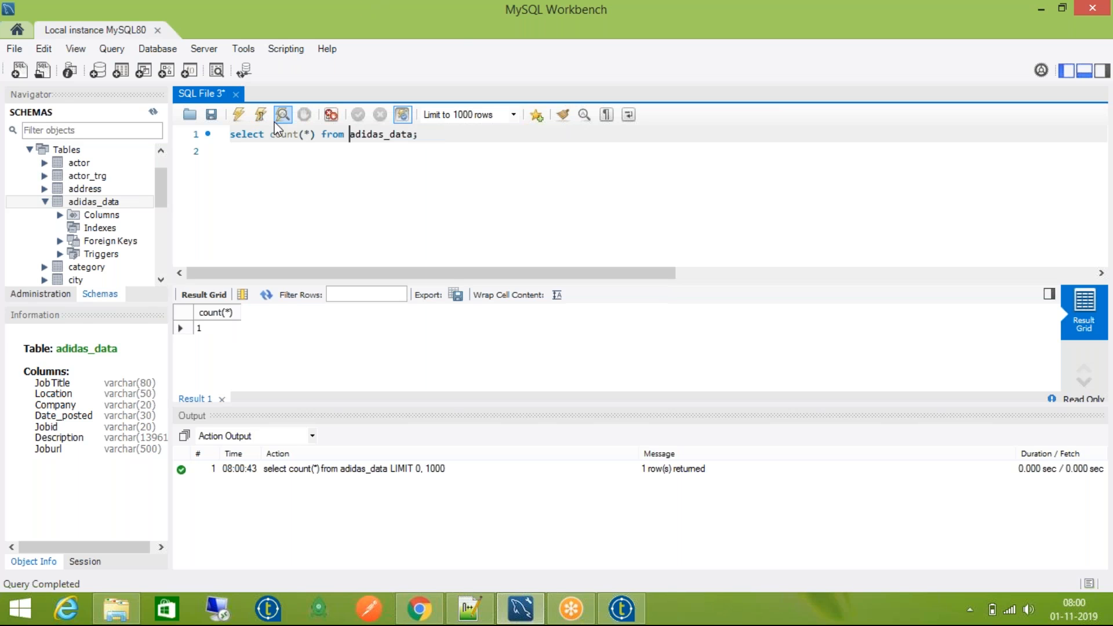
Step: Change the query to "select * from adidas_data;" and execute it
{"action": "left_click_drag", "start_coordinate": [270, 135], "coordinate": [318, 137]}
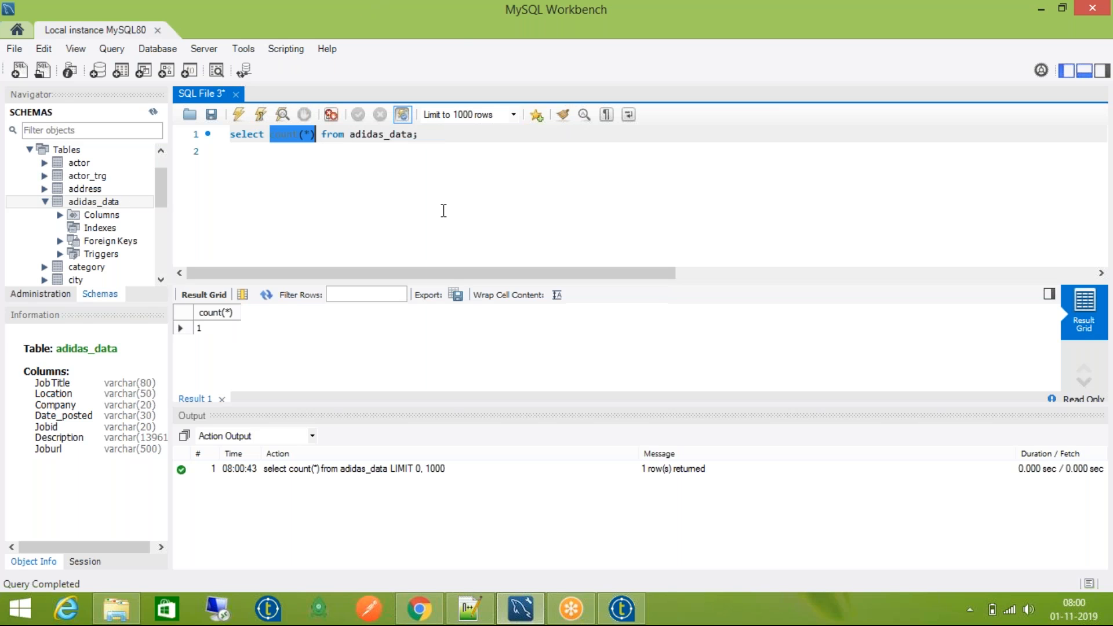
{"action": "type", "text": "*"}
{"action": "key", "text": "ctrl+Return"}
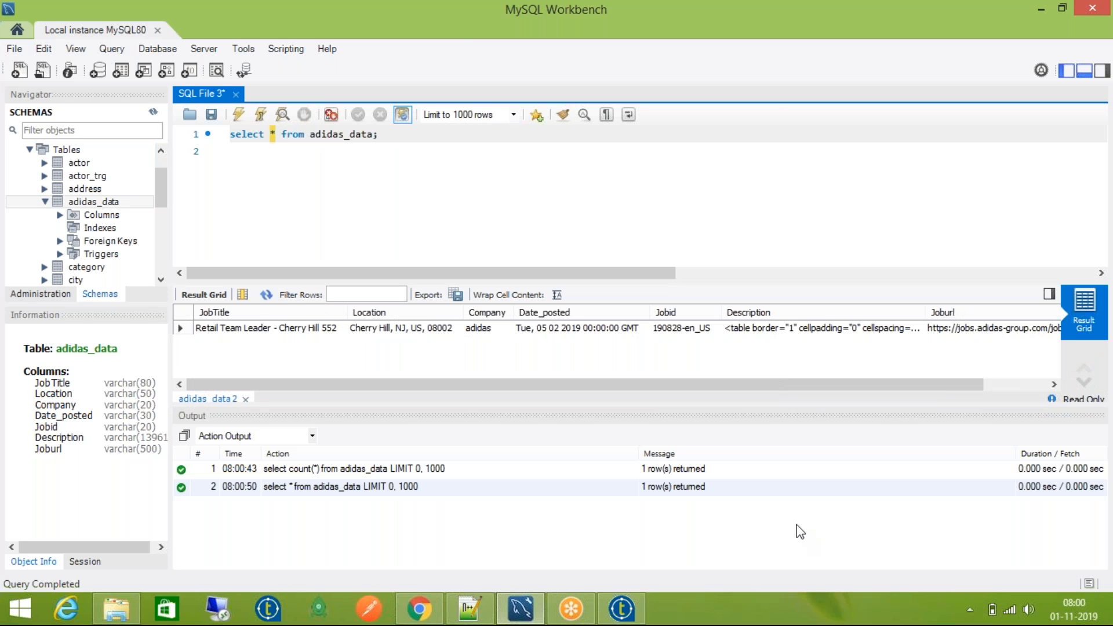
Step: Examine the adidas_data record in the result grid field by field, from JobTitle to Joburl
{"action": "left_click", "coordinate": [1091, 385]}
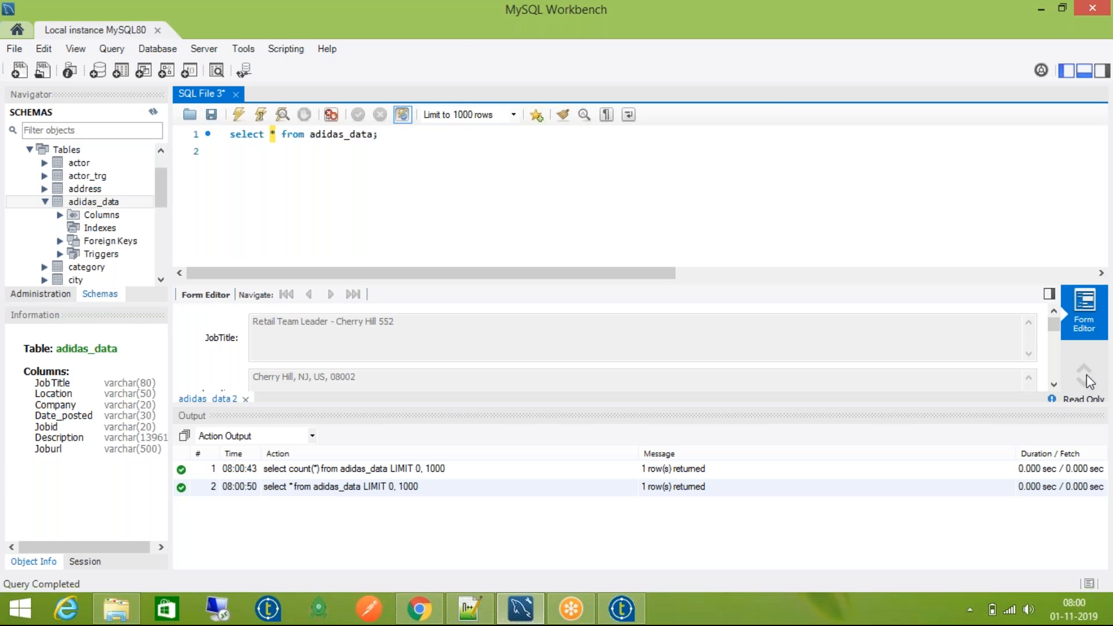
{"action": "left_click", "coordinate": [1085, 370]}
{"action": "left_click", "coordinate": [335, 332]}
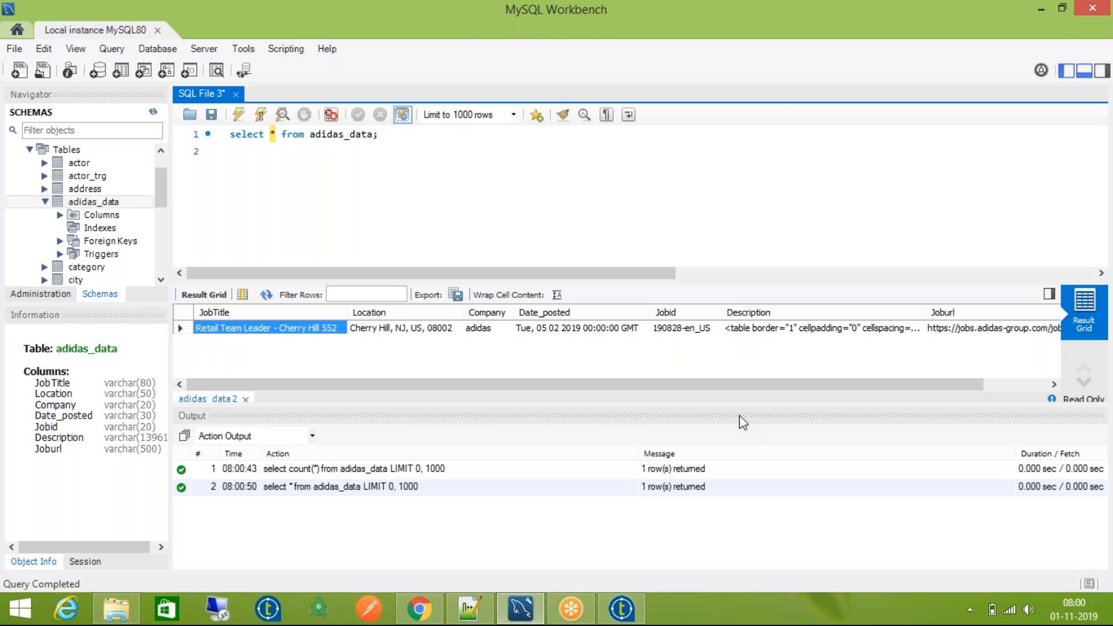
{"action": "key", "text": "Right"}
{"action": "key", "text": "Right"}
{"action": "key", "text": "Right"}
{"action": "key", "text": "Right"}
{"action": "key", "text": "Right"}
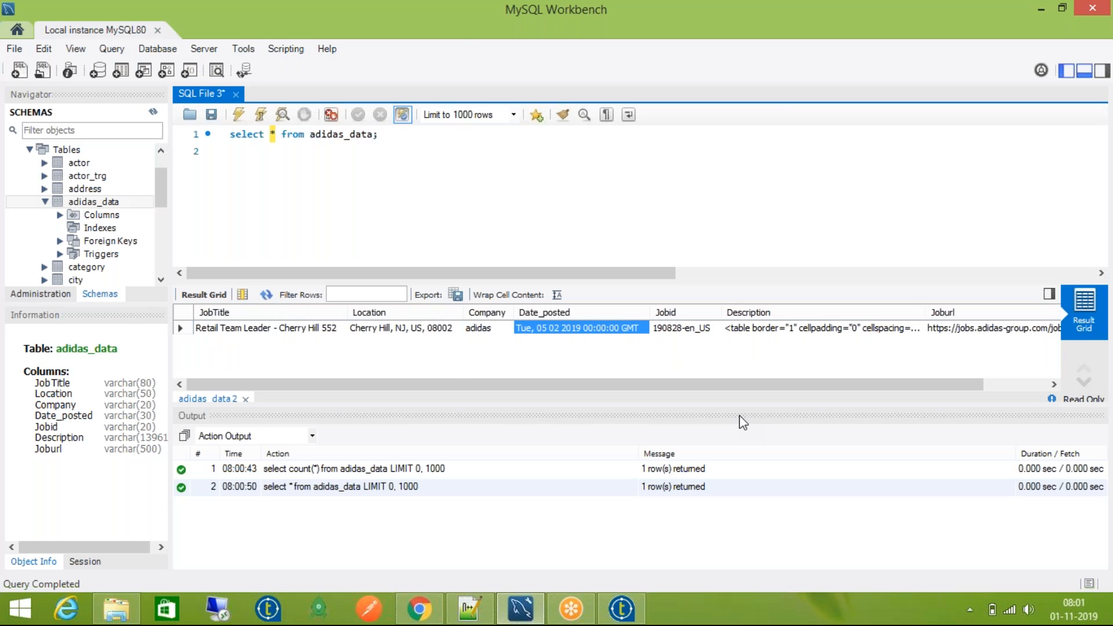
{"action": "key", "text": "Left"}
{"action": "key", "text": "Left"}
{"action": "key", "text": "Left"}
{"action": "key", "text": "Left"}
{"action": "key", "text": "Left"}
{"action": "key", "text": "Right"}
{"action": "key", "text": "Right"}
{"action": "key", "text": "Right"}
{"action": "key", "text": "Right"}
{"action": "key", "text": "Right"}
{"action": "key", "text": "Right"}
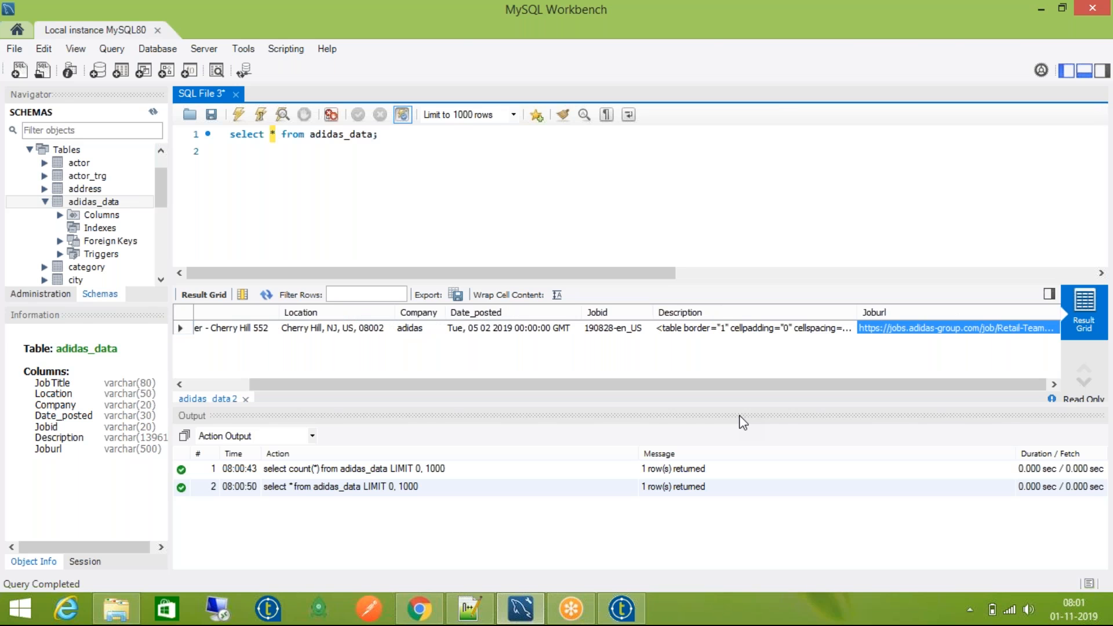
{"action": "key", "text": "Left"}
{"action": "key", "text": "Right"}
{"action": "key", "text": "Left"}
{"action": "key", "text": "Left"}
{"action": "key", "text": "Left"}
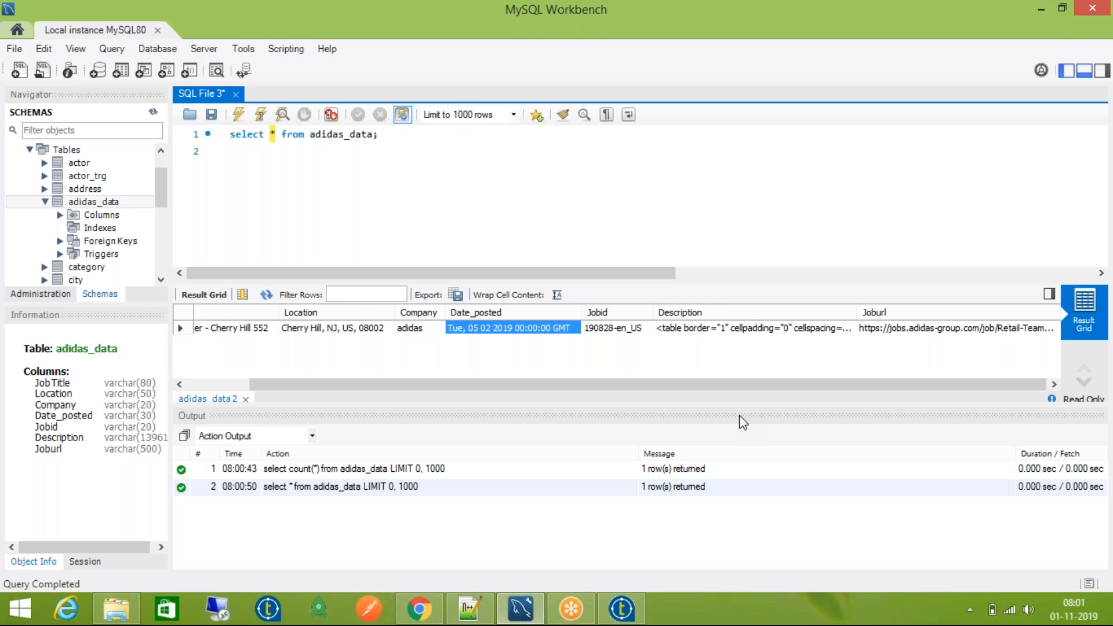
{"action": "key", "text": "Left"}
{"action": "key", "text": "Left"}
{"action": "key", "text": "Left"}
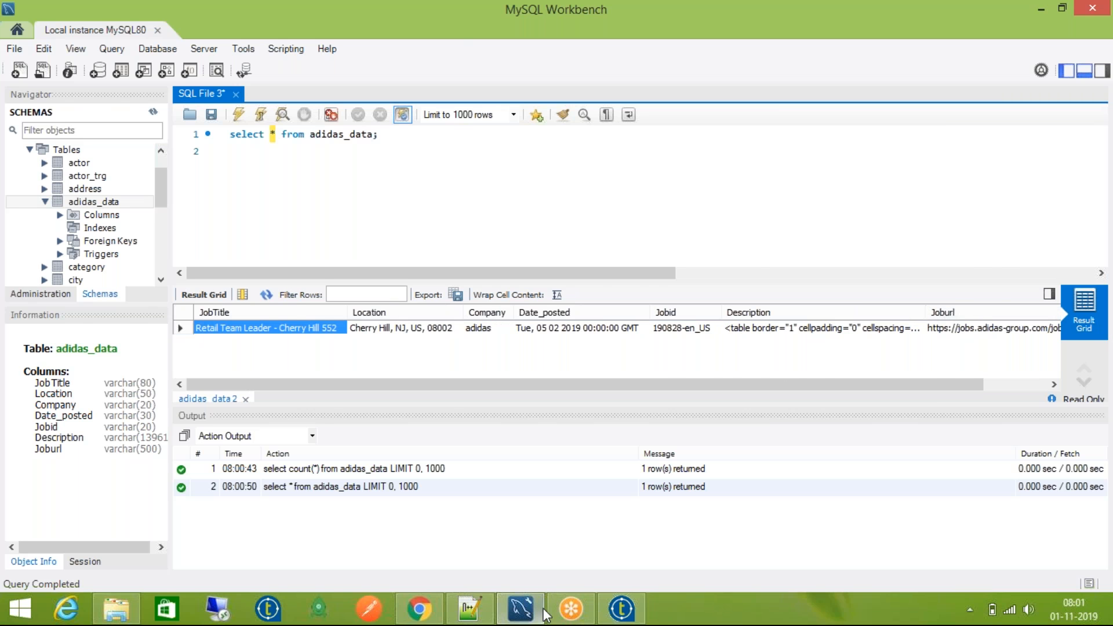
Step: Switch back to Talend Open Studio, remove the row limit from the tFileInput_XML_MetaData component and save the job
{"action": "left_click", "coordinate": [632, 618]}
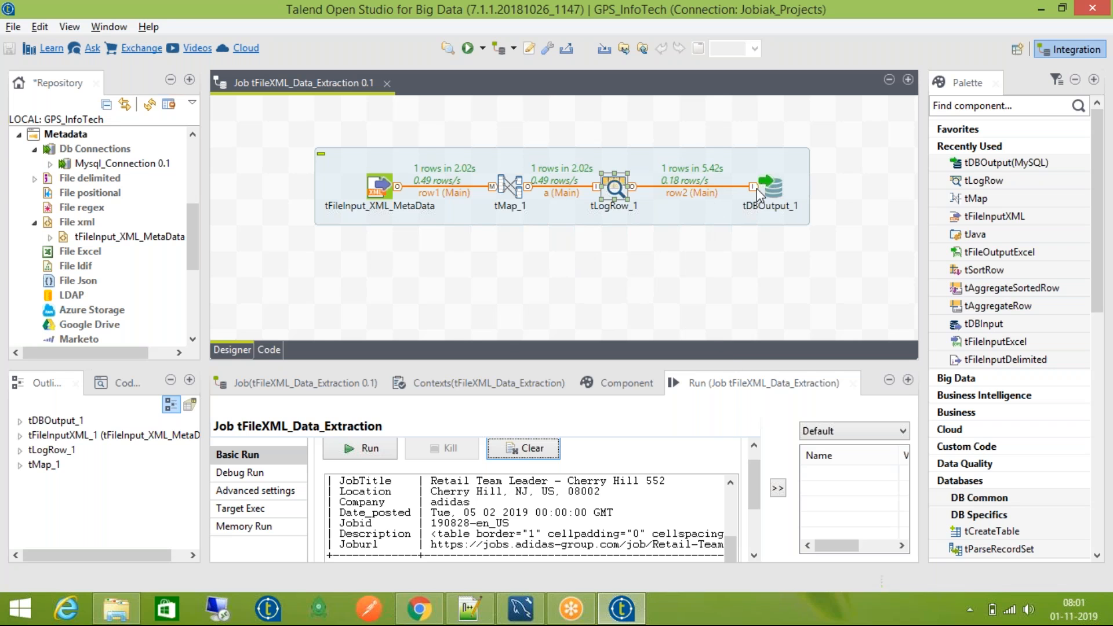
{"action": "double_click", "coordinate": [770, 187]}
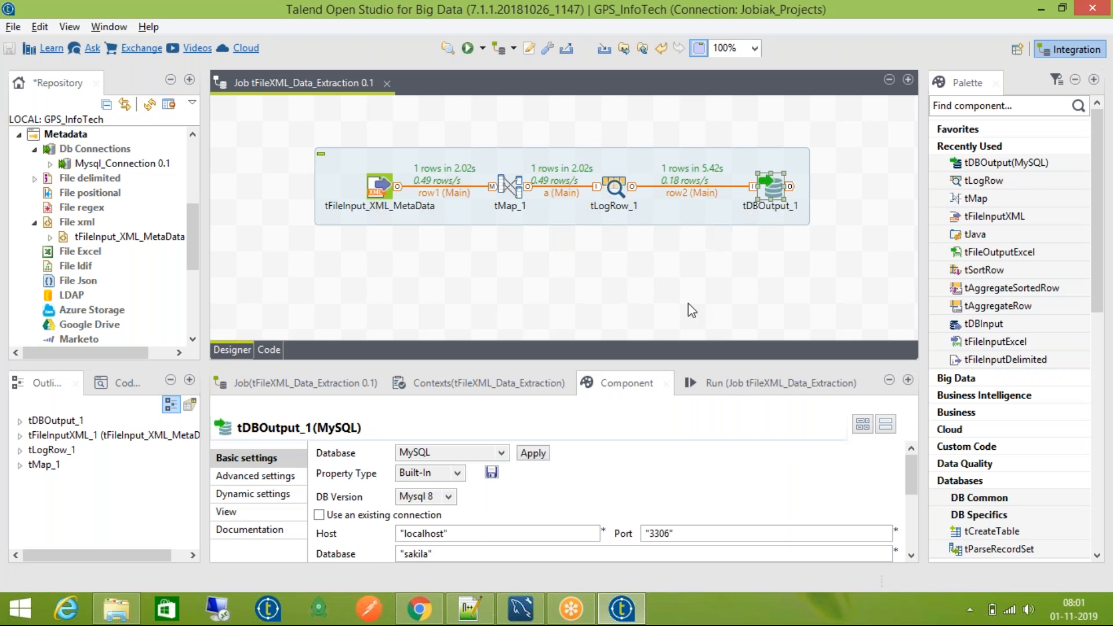
{"action": "left_click", "coordinate": [382, 186]}
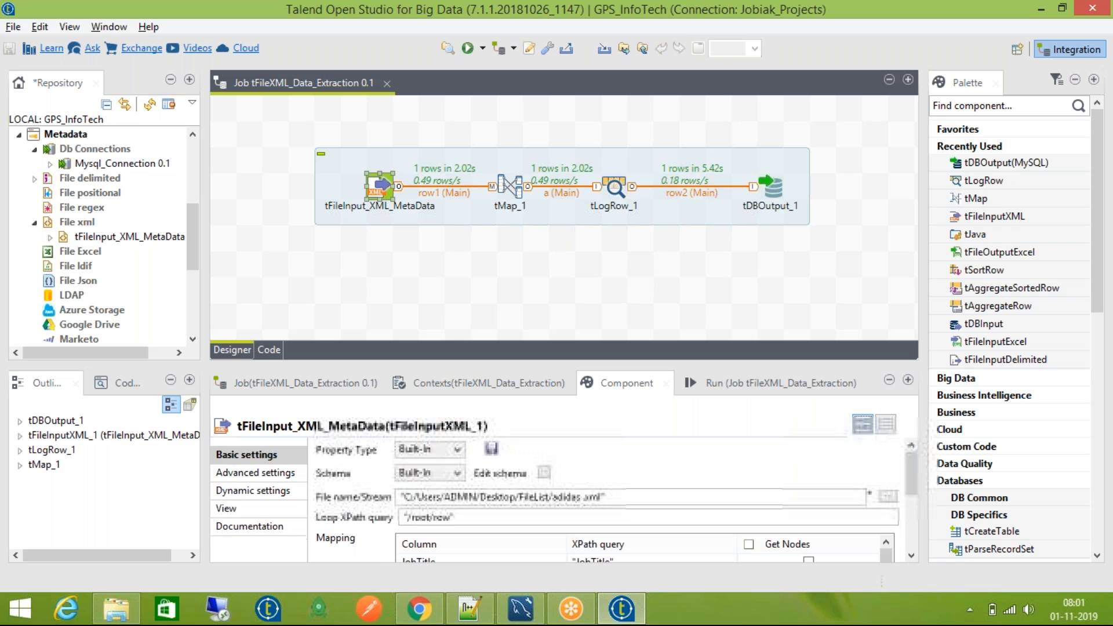
{"action": "left_click_drag", "start_coordinate": [912, 472], "coordinate": [917, 548]}
{"action": "left_click", "coordinate": [509, 534]}
{"action": "key", "text": "BackSpace"}
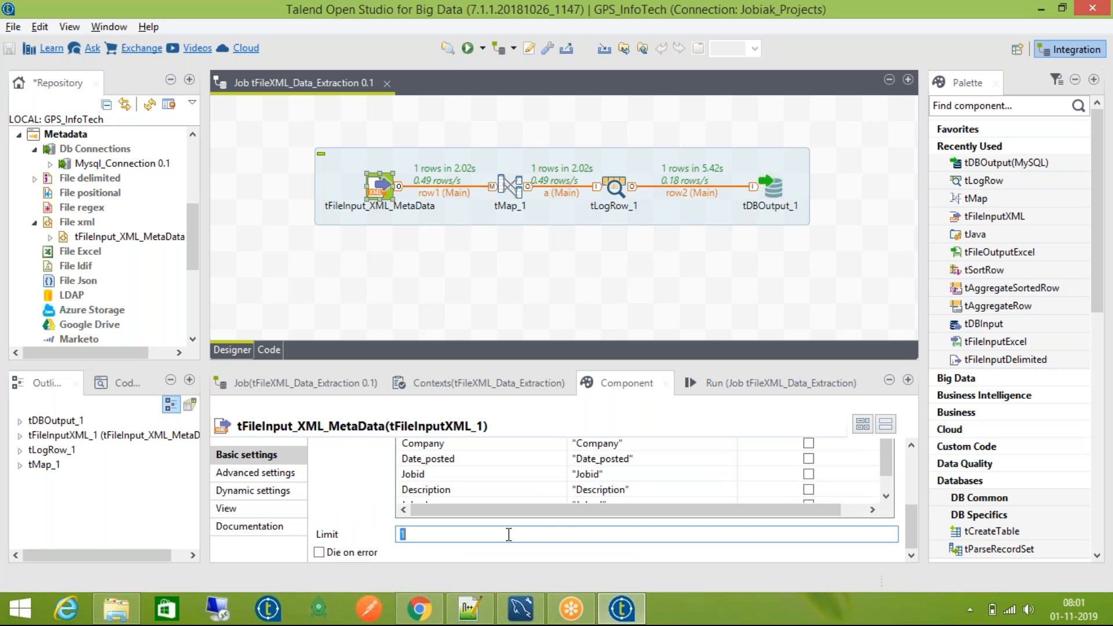
{"action": "key", "text": "ctrl+s"}
Step: Clear the old run output and run the tFileXML_Data_Extraction job without the row limit
{"action": "left_click", "coordinate": [754, 382]}
{"action": "left_click", "coordinate": [530, 448]}
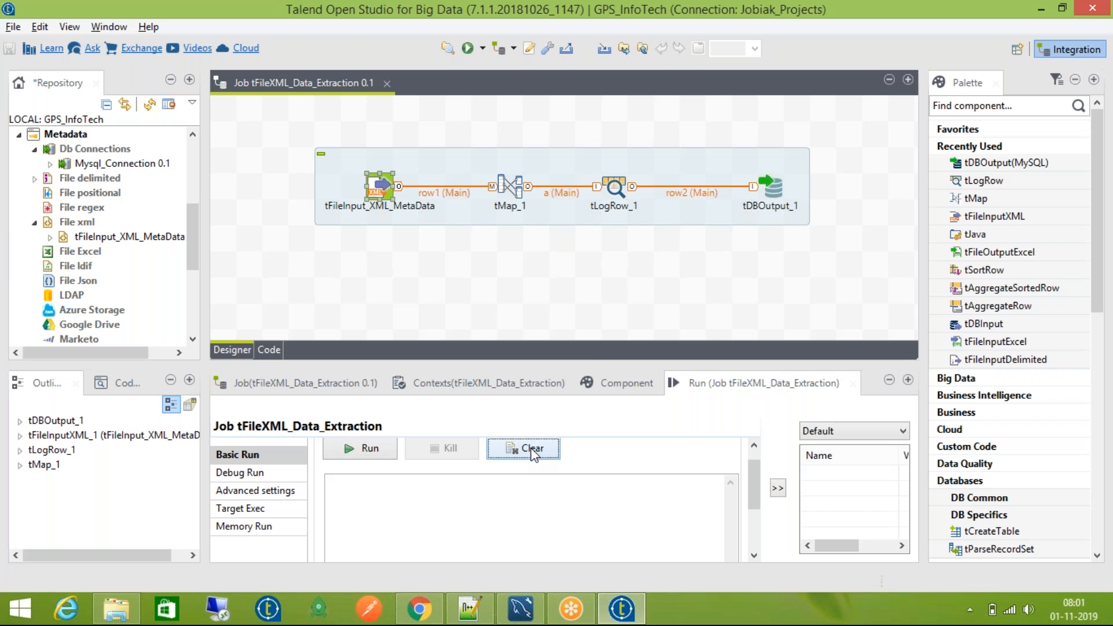
{"action": "double_click", "coordinate": [770, 200]}
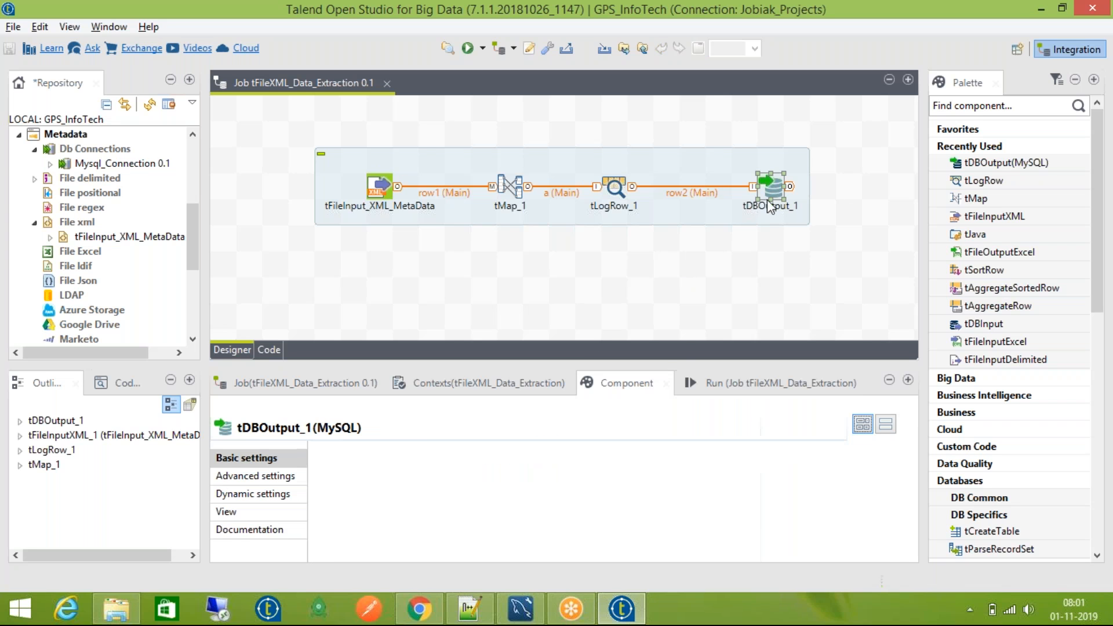
{"action": "left_click", "coordinate": [755, 377]}
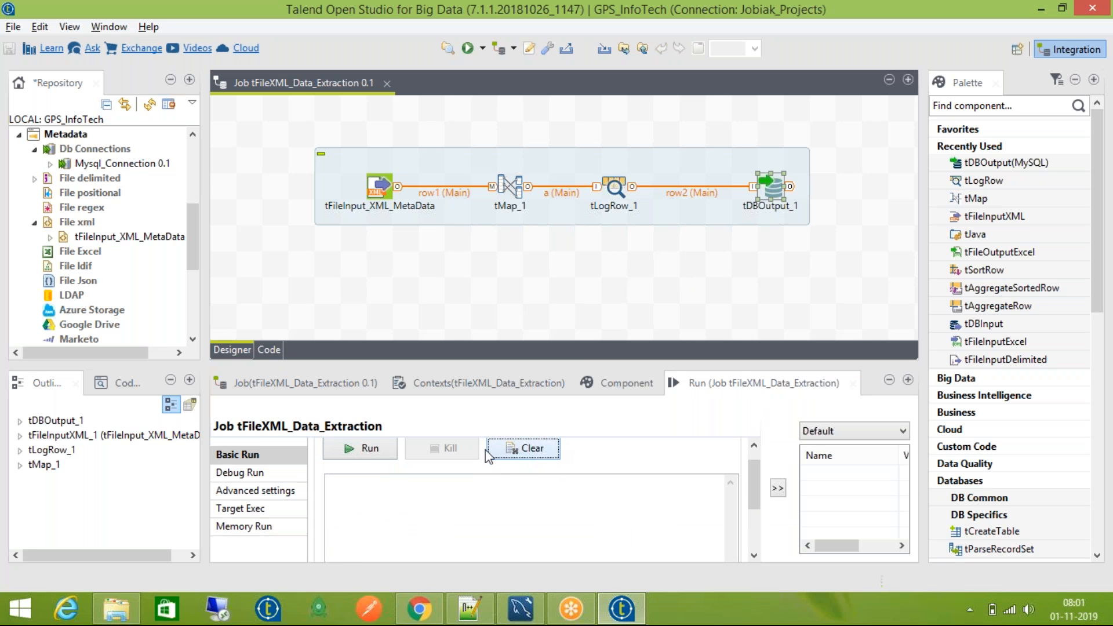
{"action": "left_click", "coordinate": [384, 448]}
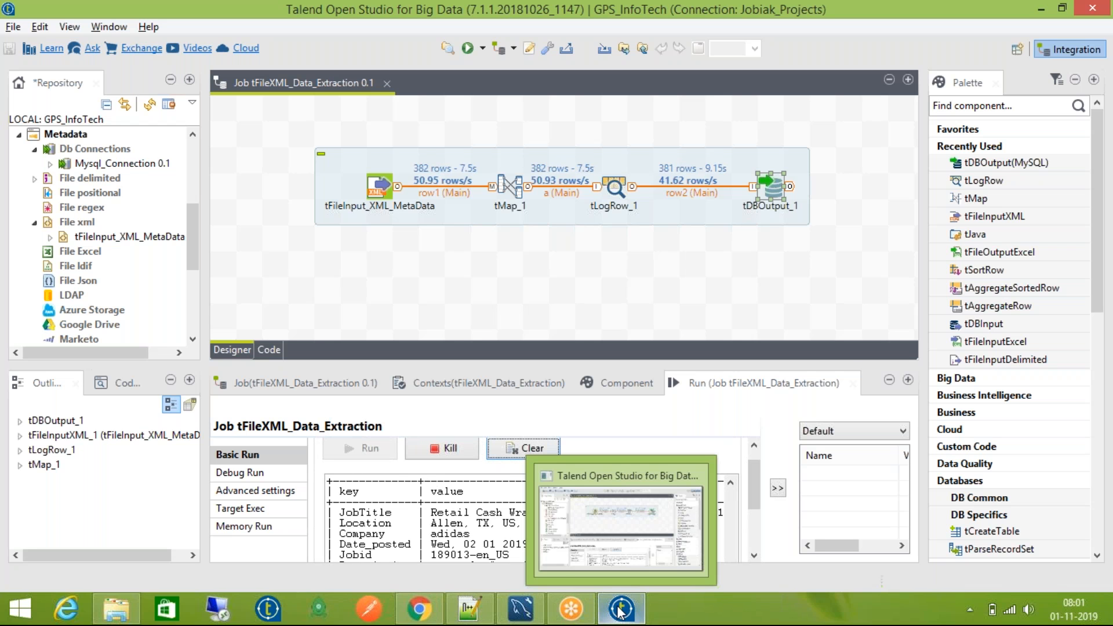
Step: Switch to MySQL Workbench and execute the "select * from adidas_data;" query again
{"action": "left_click", "coordinate": [521, 609]}
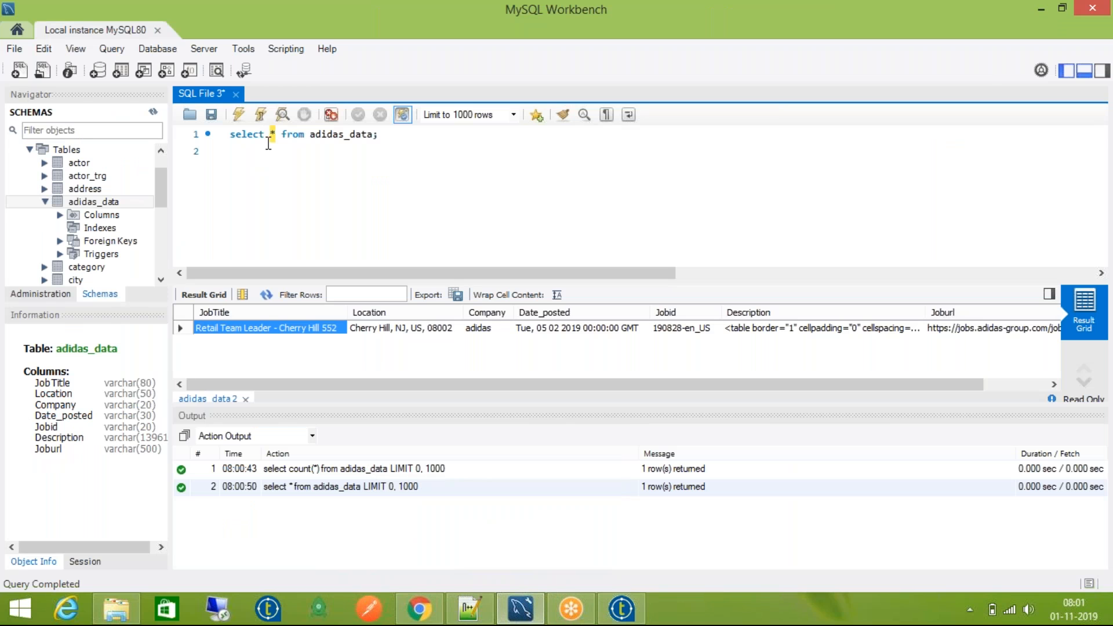
{"action": "left_click", "coordinate": [268, 142]}
{"action": "key", "text": "ctrl+Return"}
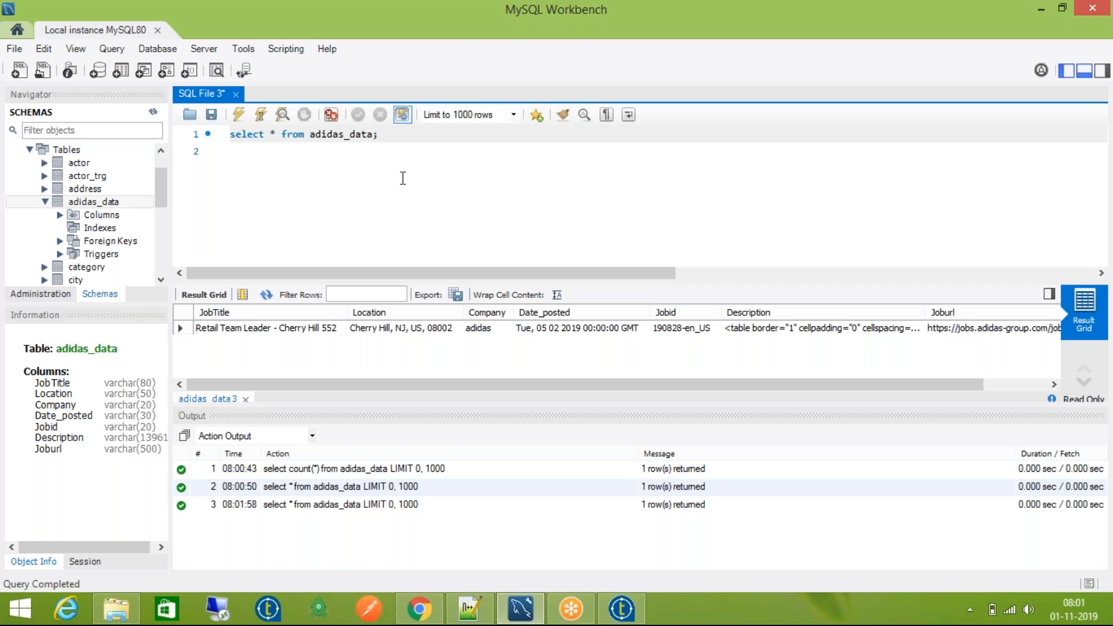
Step: Change the query to "select count(1) from adidas_data;", execute it repeatedly to follow the load, and switch back to Talend Open Studio
{"action": "key", "text": "shift+Right"}
{"action": "type", "text": "count()"}
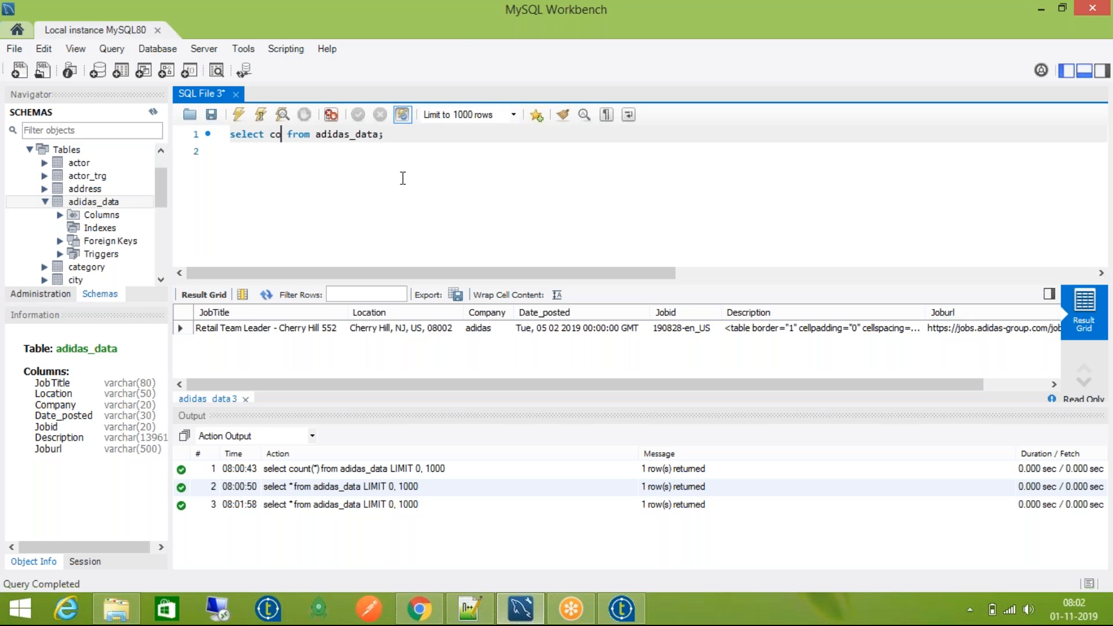
{"action": "key", "text": "Left"}
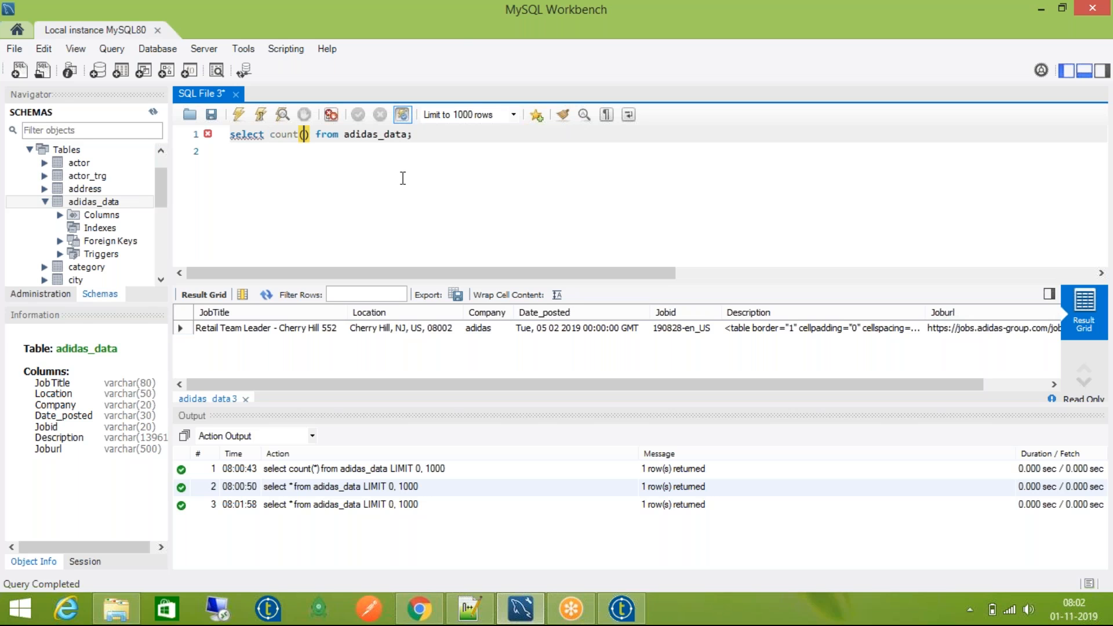
{"action": "type", "text": "1"}
{"action": "key", "text": "ctrl+Return"}
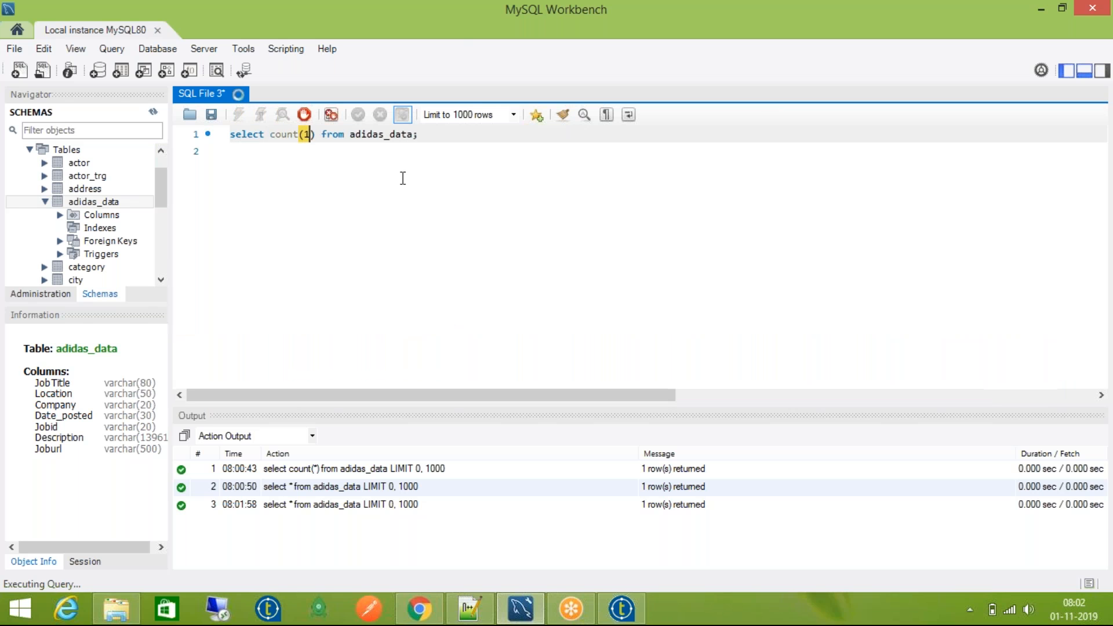
{"action": "key", "text": "ctrl+Return"}
{"action": "key", "text": "ctrl+Return"}
{"action": "key", "text": "ctrl+Return"}
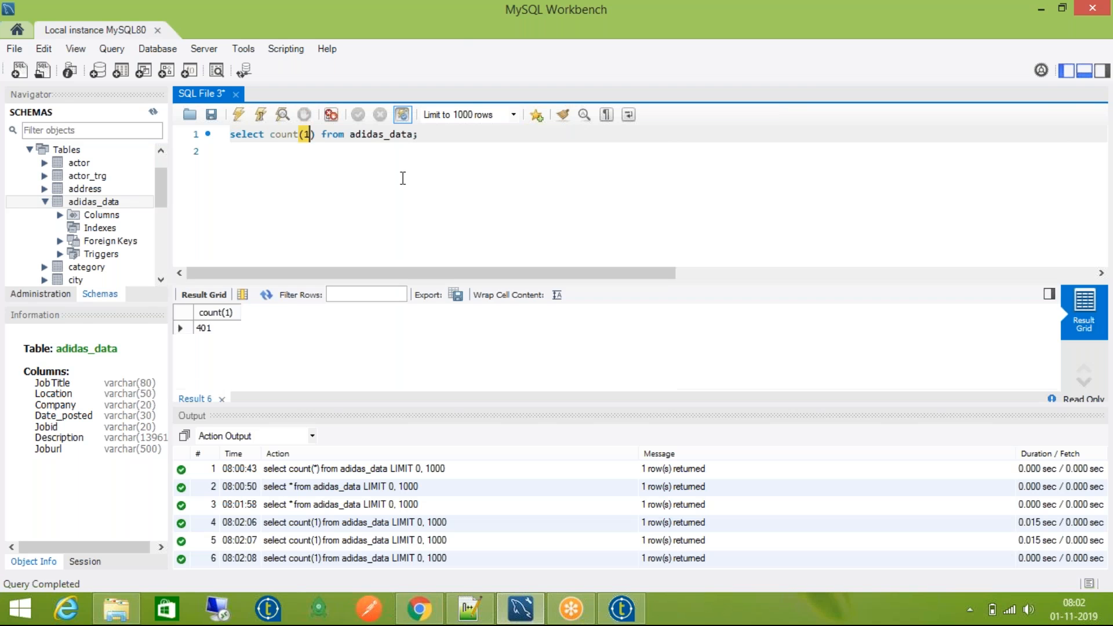
{"action": "key", "text": "ctrl+Return"}
{"action": "key", "text": "ctrl+Return"}
{"action": "key", "text": "ctrl+Return"}
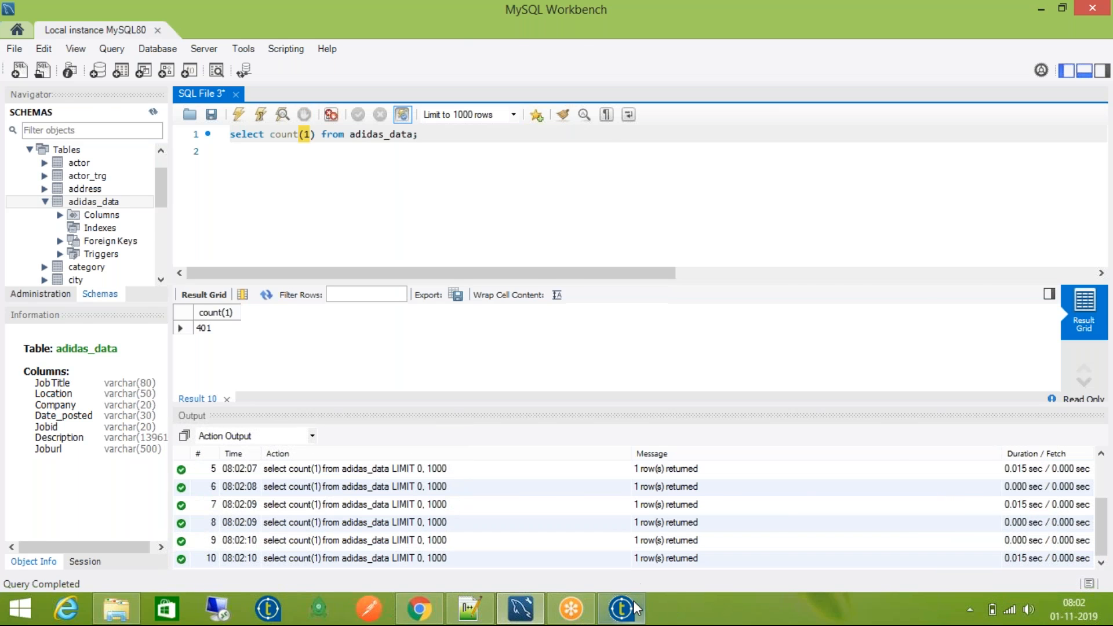
{"action": "left_click", "coordinate": [621, 608]}
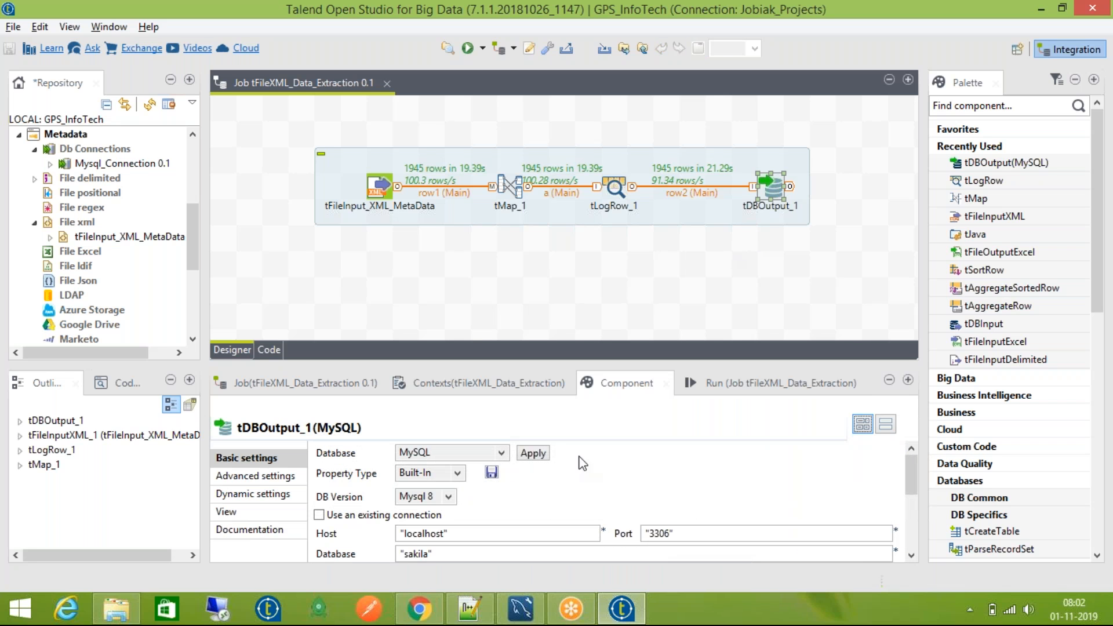
Step: Examine the end of the tFileXML_Data_Extraction run output for the error message about the JobTitle column
{"action": "left_click", "coordinate": [730, 380]}
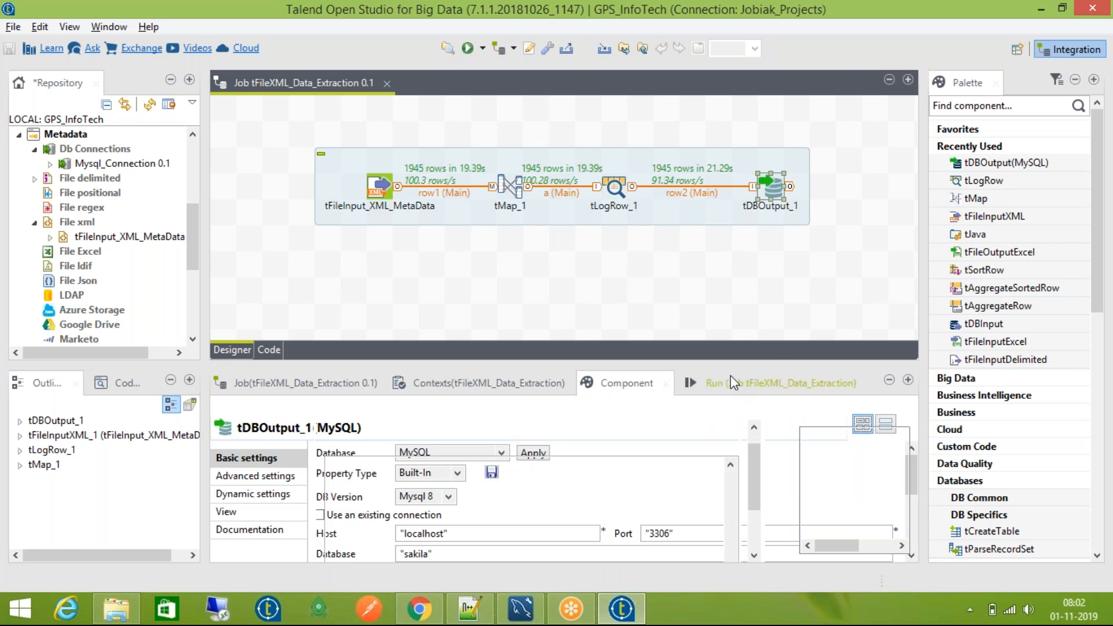
{"action": "left_click", "coordinate": [614, 195]}
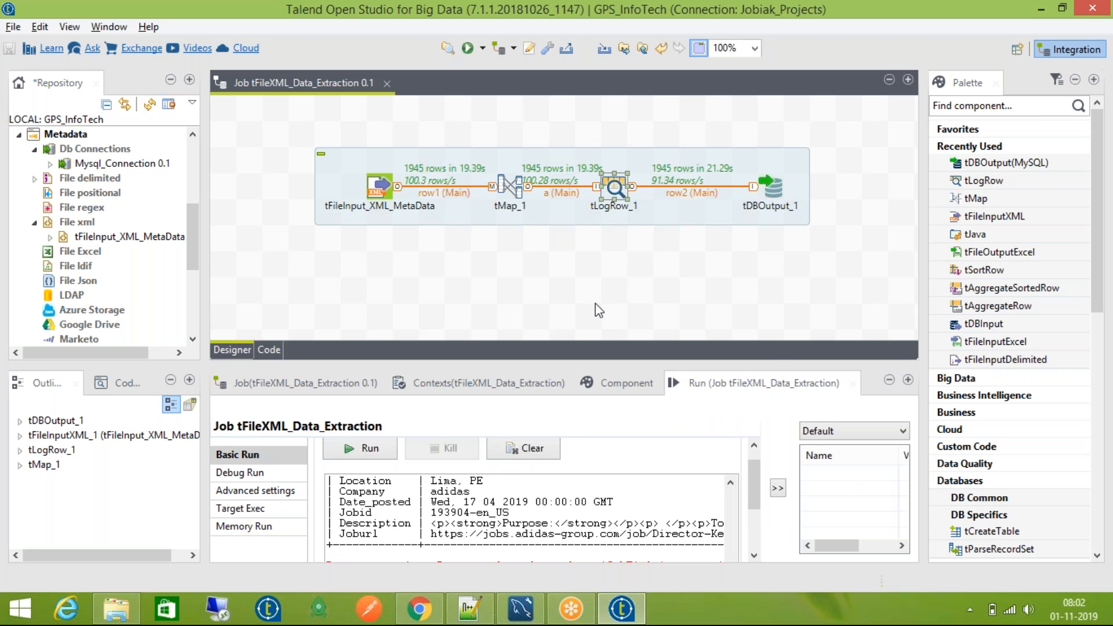
{"action": "left_click_drag", "start_coordinate": [760, 483], "coordinate": [759, 533]}
{"action": "left_click_drag", "start_coordinate": [351, 522], "coordinate": [336, 524]}
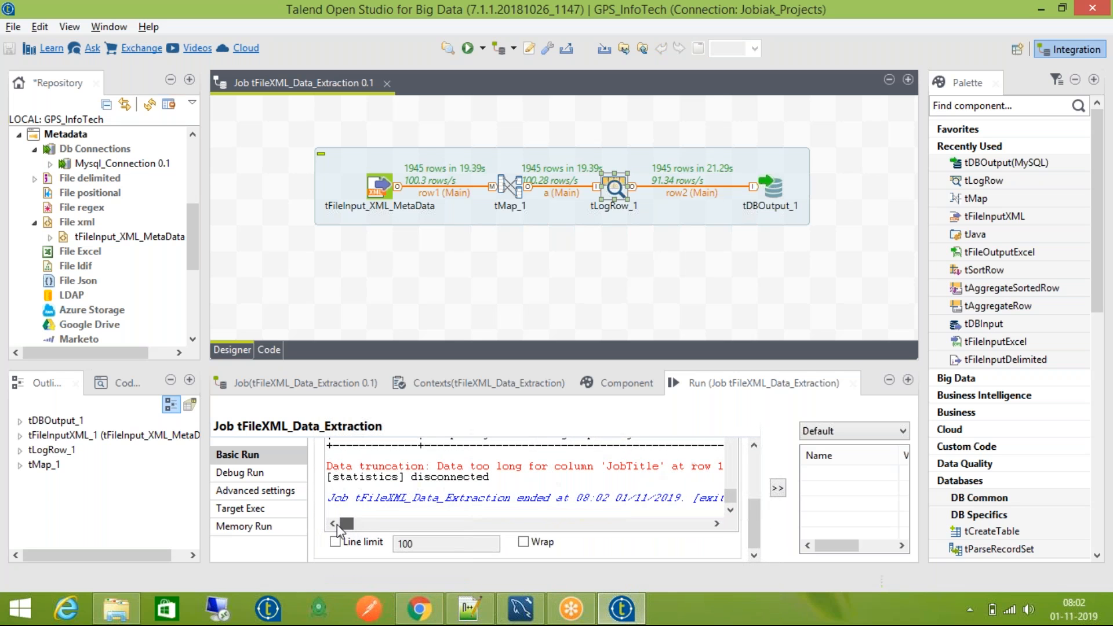
{"action": "double_click", "coordinate": [618, 473]}
{"action": "double_click", "coordinate": [641, 466]}
Step: Switch to MySQL Workbench and execute the adidas_data row count query again
{"action": "left_click", "coordinate": [523, 610]}
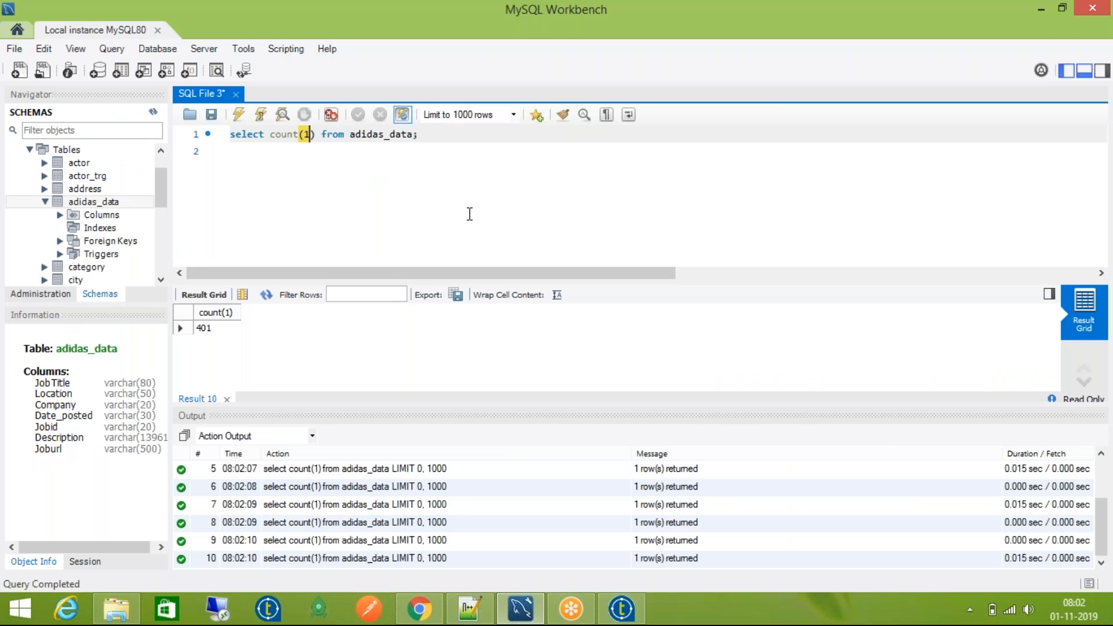
{"action": "key", "text": "ctrl+Return"}
{"action": "key", "text": "ctrl+Return"}
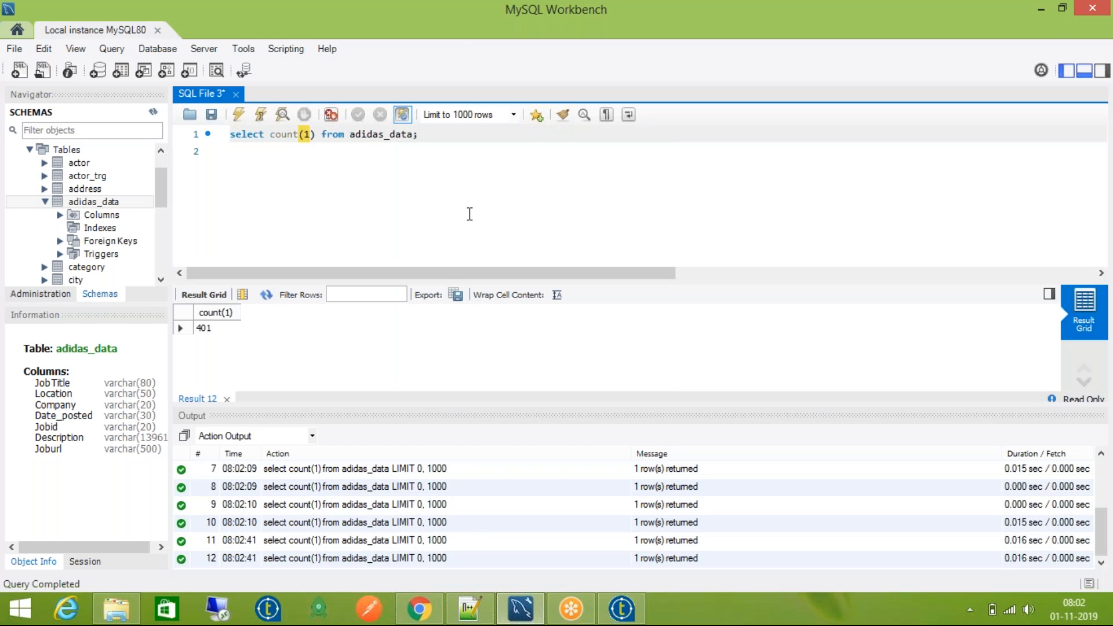
Step: Change the query to "select * from adidas_data;", execute it and inspect the first JobTitle values
{"action": "key", "text": "BackSpace"}
{"action": "key", "text": "BackSpace"}
{"action": "key", "text": "BackSpace"}
{"action": "key", "text": "BackSpace"}
{"action": "key", "text": "BackSpace"}
{"action": "key", "text": "BackSpace"}
{"action": "key", "text": "BackSpace"}
{"action": "key", "text": "BackSpace"}
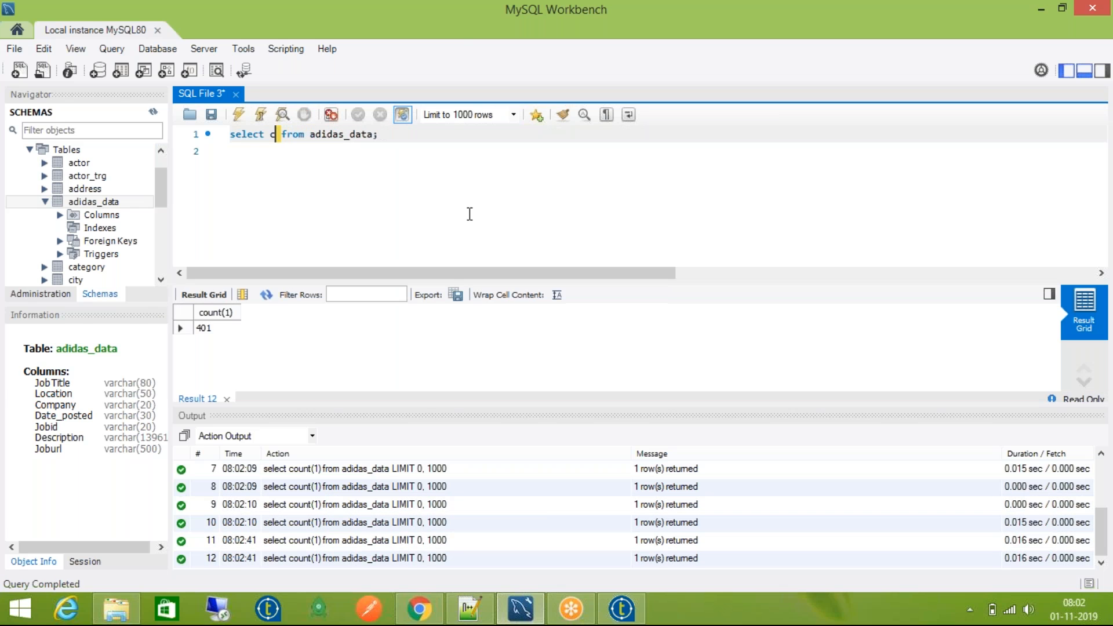
{"action": "type", "text": "*"}
{"action": "key", "text": "ctrl+Return"}
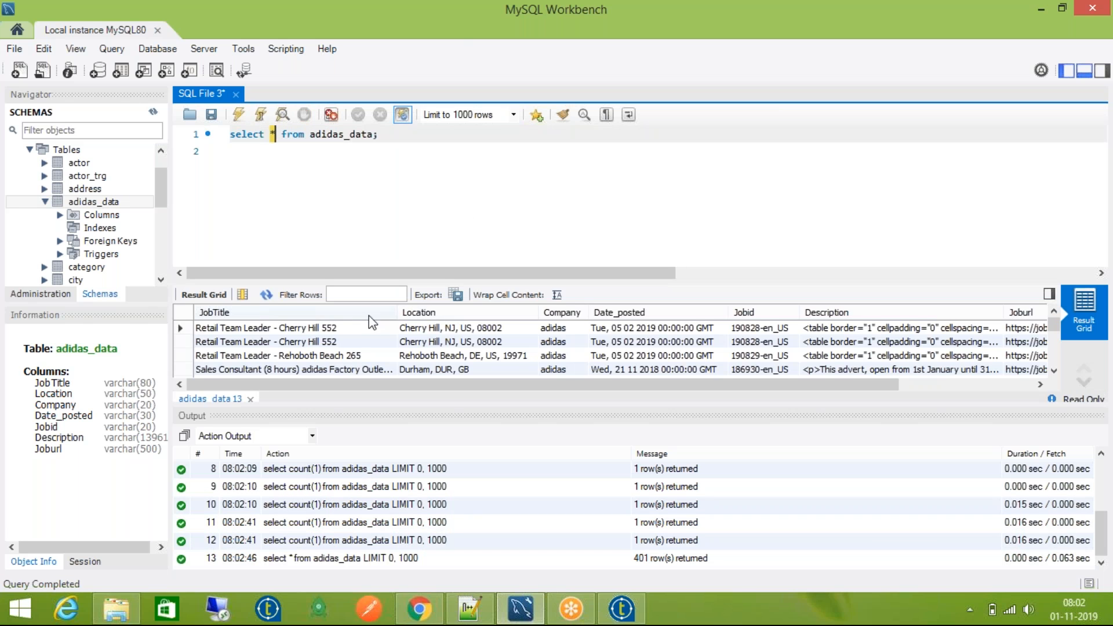
{"action": "left_click", "coordinate": [356, 327]}
{"action": "left_click", "coordinate": [365, 345]}
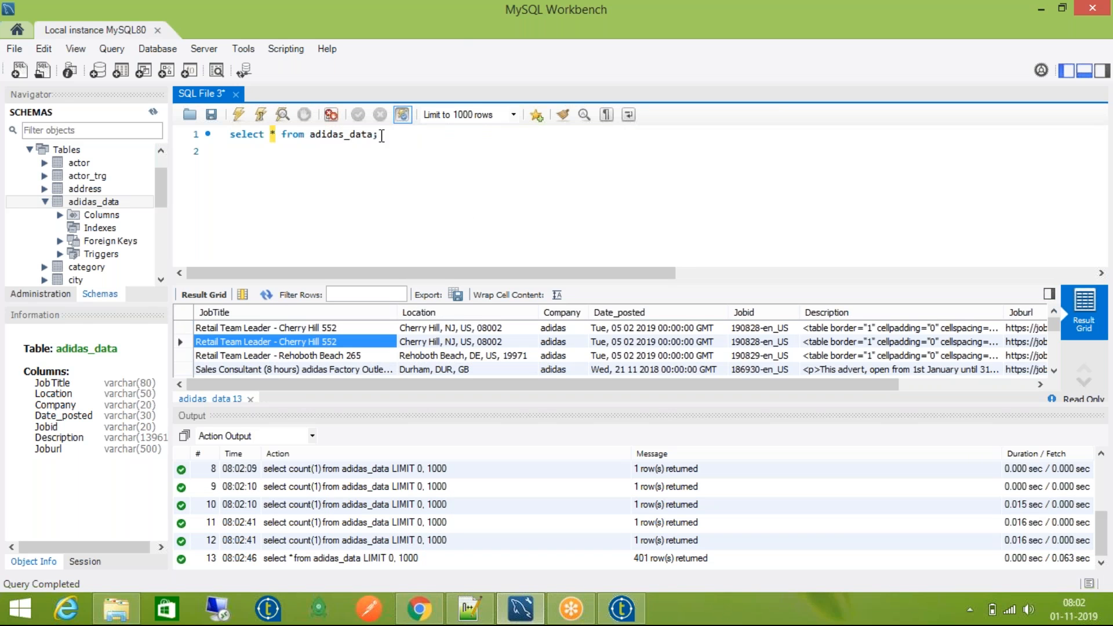
Step: Try to empty the table by executing "delete from adidas_data;"
{"action": "left_click", "coordinate": [277, 134]}
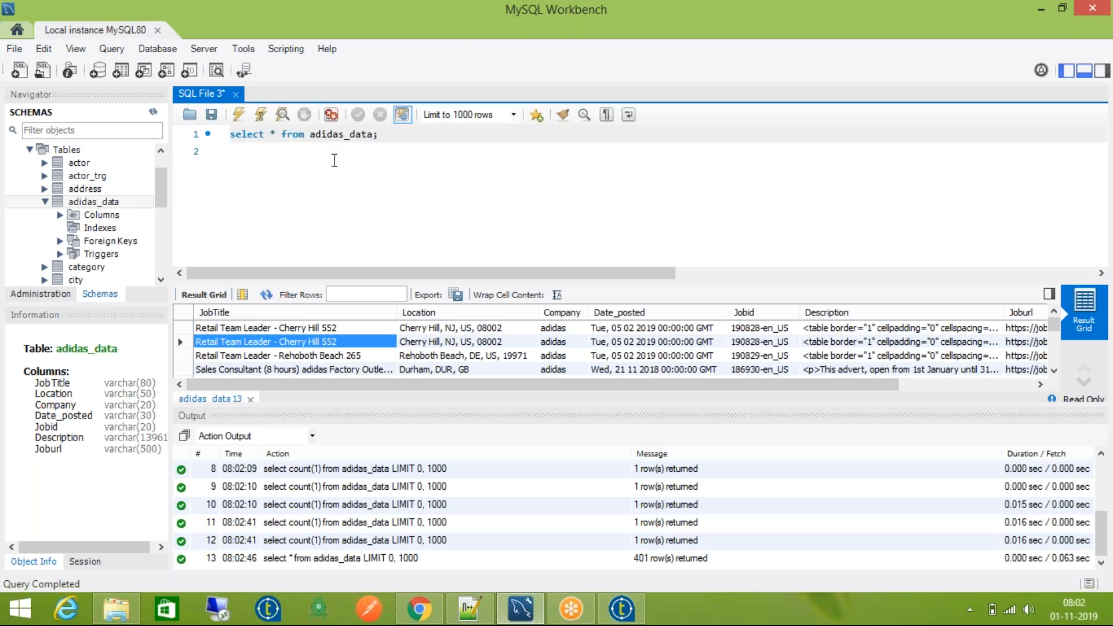
{"action": "key", "text": "shift+Home"}
{"action": "type", "text": "delete"}
{"action": "key", "text": "Delete"}
{"action": "key", "text": "ctrl+Return"}
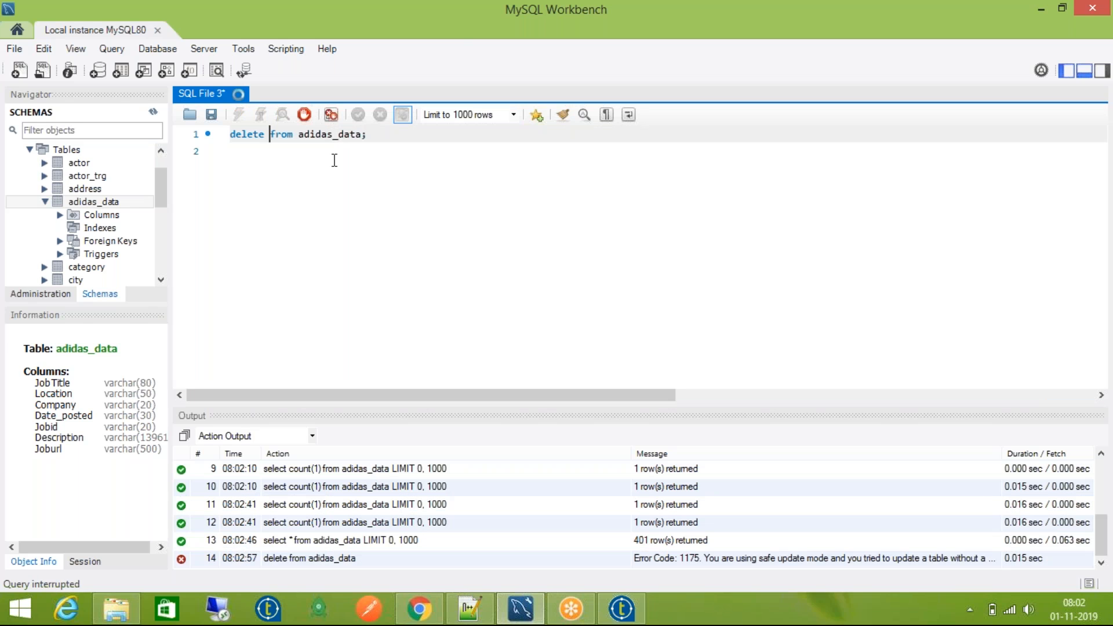
Step: Change the statement back to "select * from adidas_data;" and execute it to check the table rows
{"action": "key", "text": "shift+Home"}
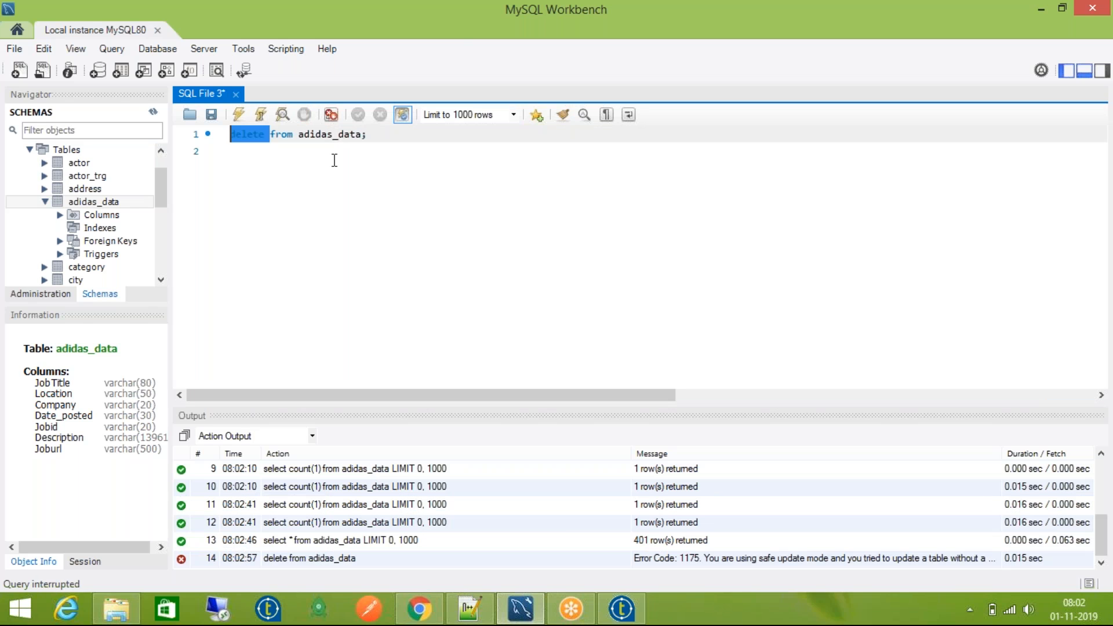
{"action": "type", "text": "s"}
{"action": "type", "text": "t "}
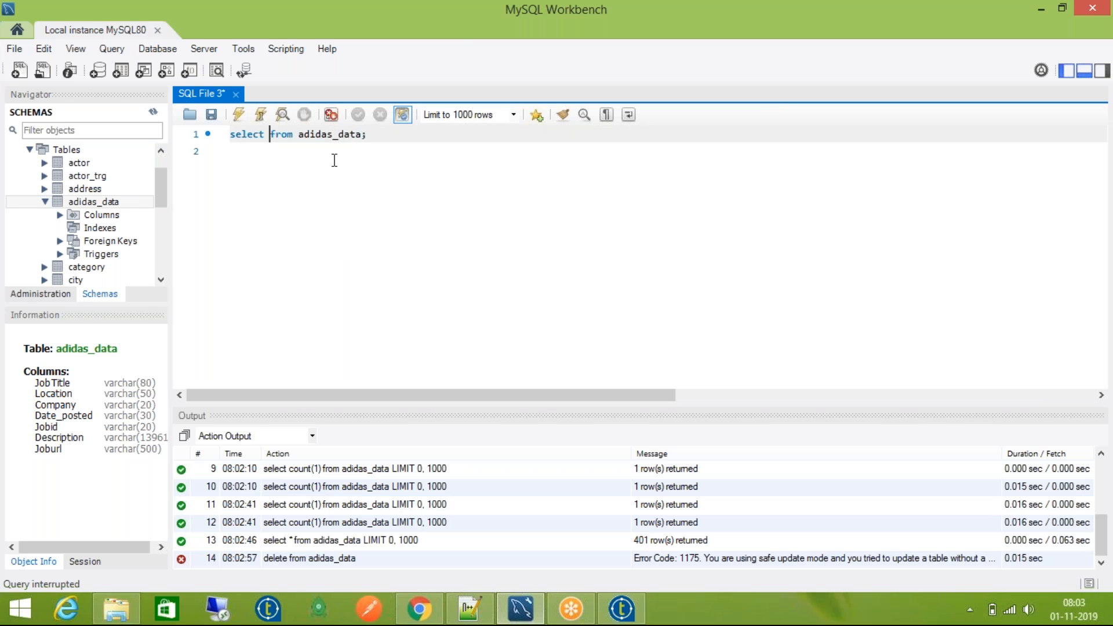
{"action": "type", "text": "*"}
{"action": "key", "text": "ctrl+Return"}
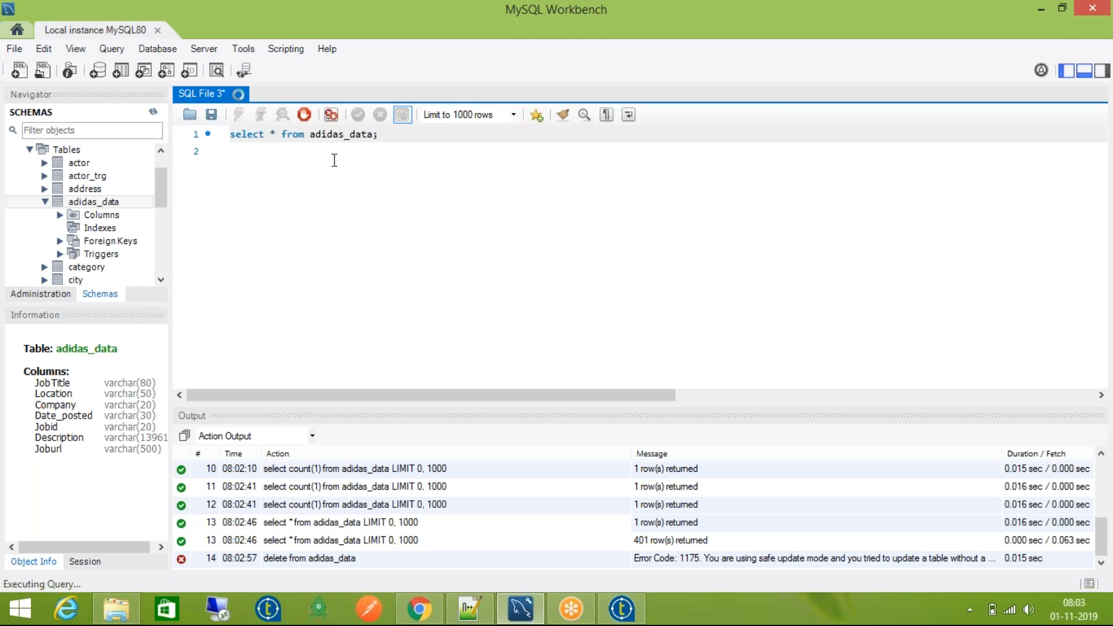
Step: Try to delete the table rows by executing "delete * from adidas_data;"
{"action": "key", "text": "shift+Home"}
{"action": "key", "text": "BackSpace"}
{"action": "type", "text": "delete f"}
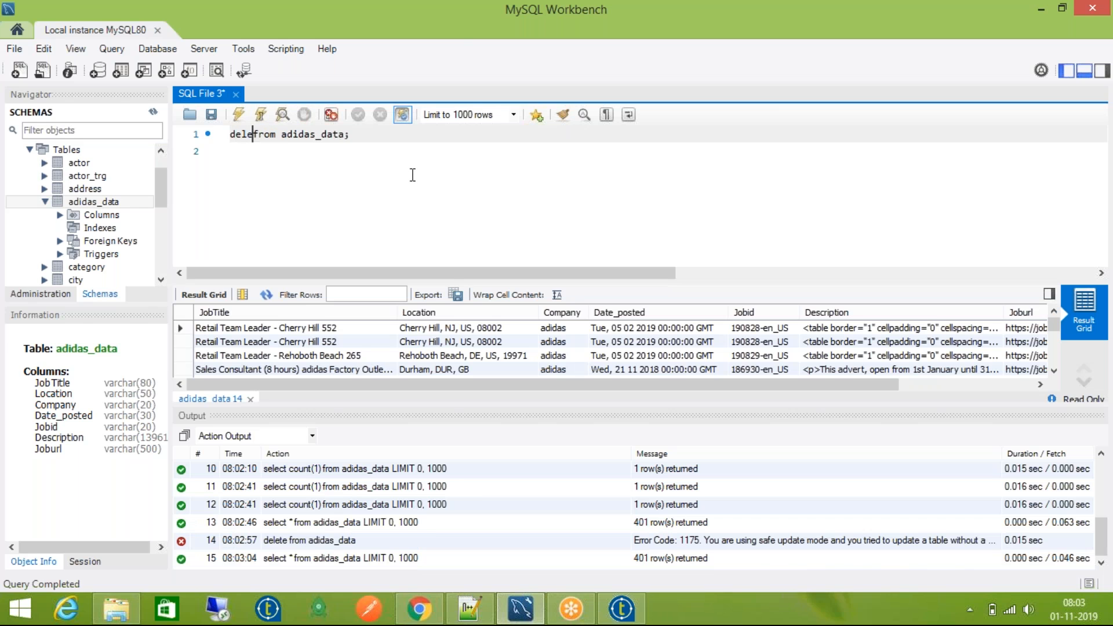
{"action": "key", "text": "BackSpace"}
{"action": "type", "text": "*"}
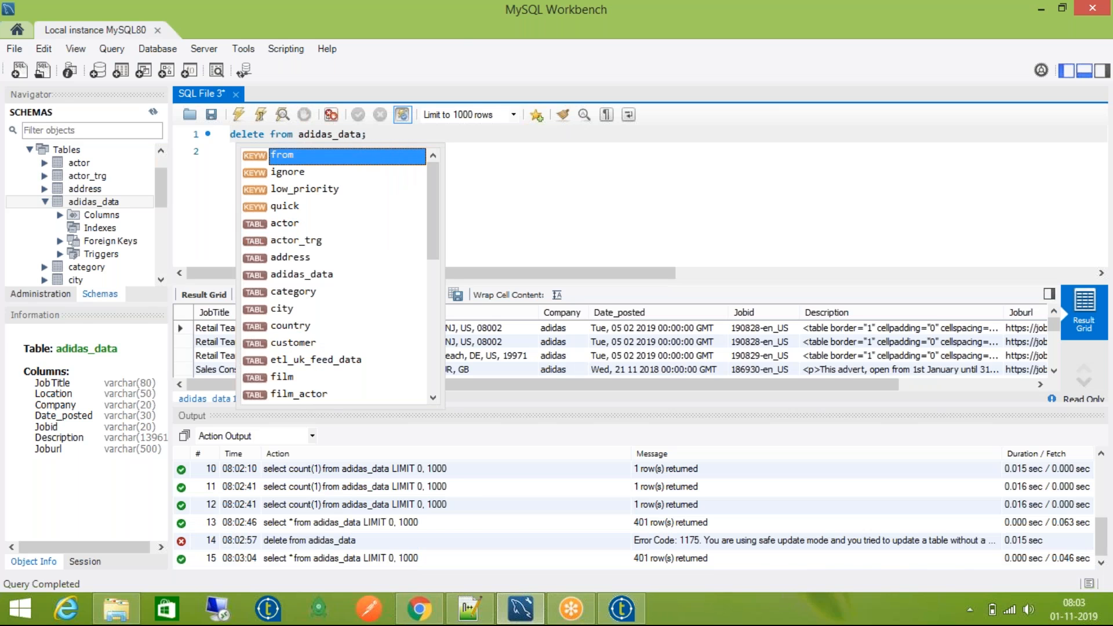
{"action": "key", "text": "ctrl+Return"}
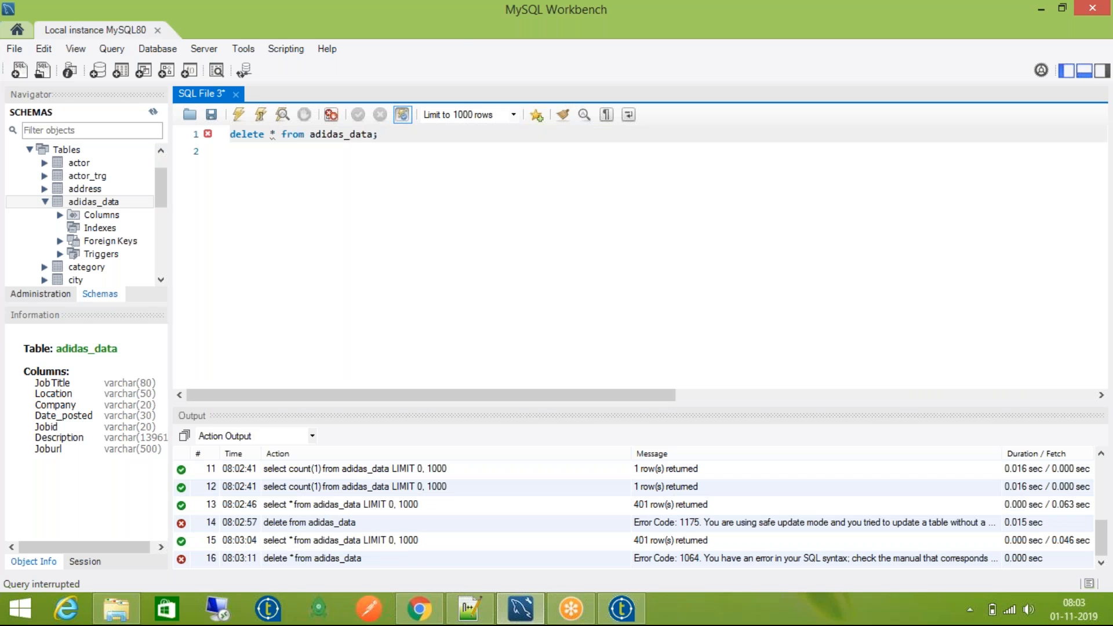
Step: Remove the delete statement from the query editor and insert the adidas_data table name from the schema tree
{"action": "left_click_drag", "start_coordinate": [281, 134], "coordinate": [230, 133]}
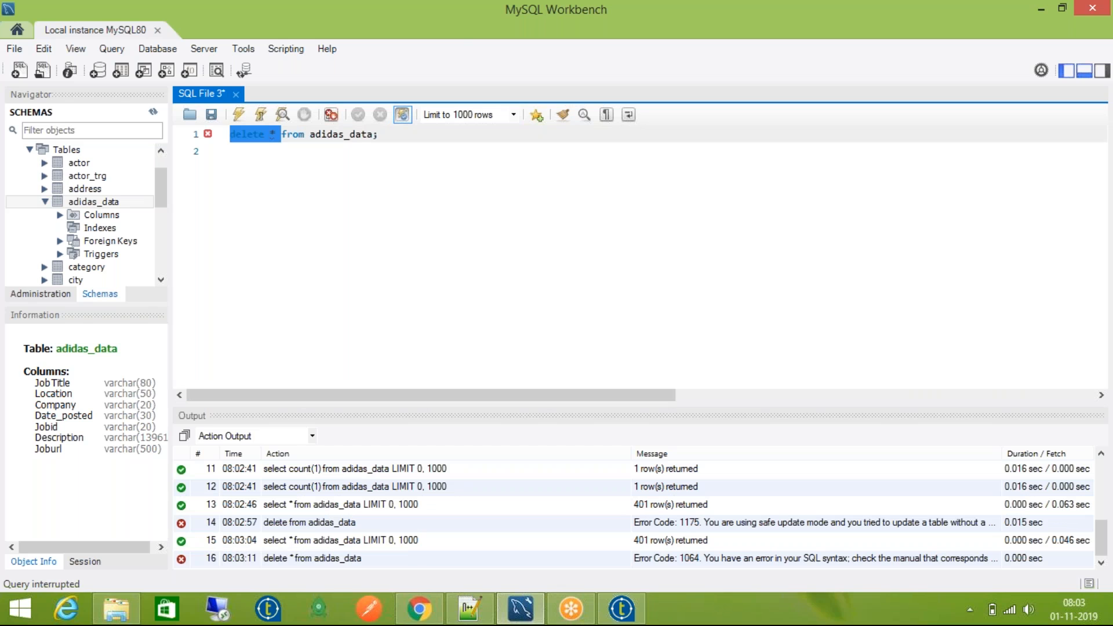
{"action": "key", "text": "BackSpace"}
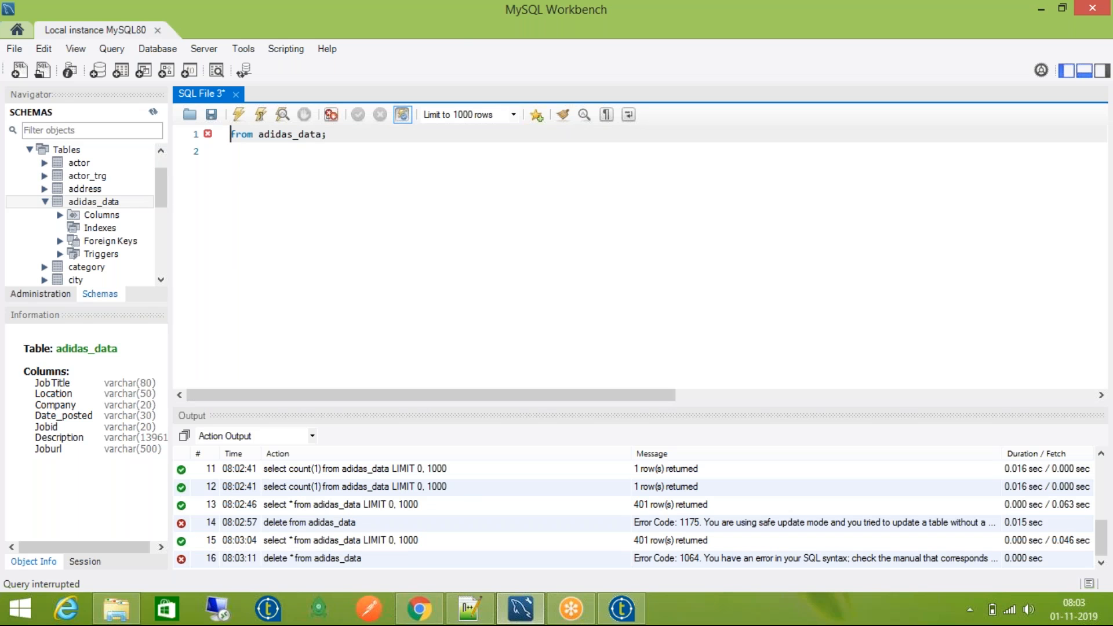
{"action": "key", "text": "Delete"}
{"action": "key", "text": "Delete"}
{"action": "key", "text": "Delete"}
{"action": "key", "text": "Delete"}
{"action": "key", "text": "Delete"}
{"action": "key", "text": "Delete"}
{"action": "key", "text": "Delete"}
{"action": "key", "text": "Delete"}
{"action": "key", "text": "Delete"}
{"action": "key", "text": "Delete"}
{"action": "key", "text": "Delete"}
{"action": "key", "text": "Delete"}
{"action": "key", "text": "Delete"}
{"action": "key", "text": "Delete"}
{"action": "key", "text": "Delete"}
{"action": "key", "text": "Delete"}
{"action": "key", "text": "Delete"}
{"action": "key", "text": "Delete"}
{"action": "double_click", "coordinate": [101, 201]}
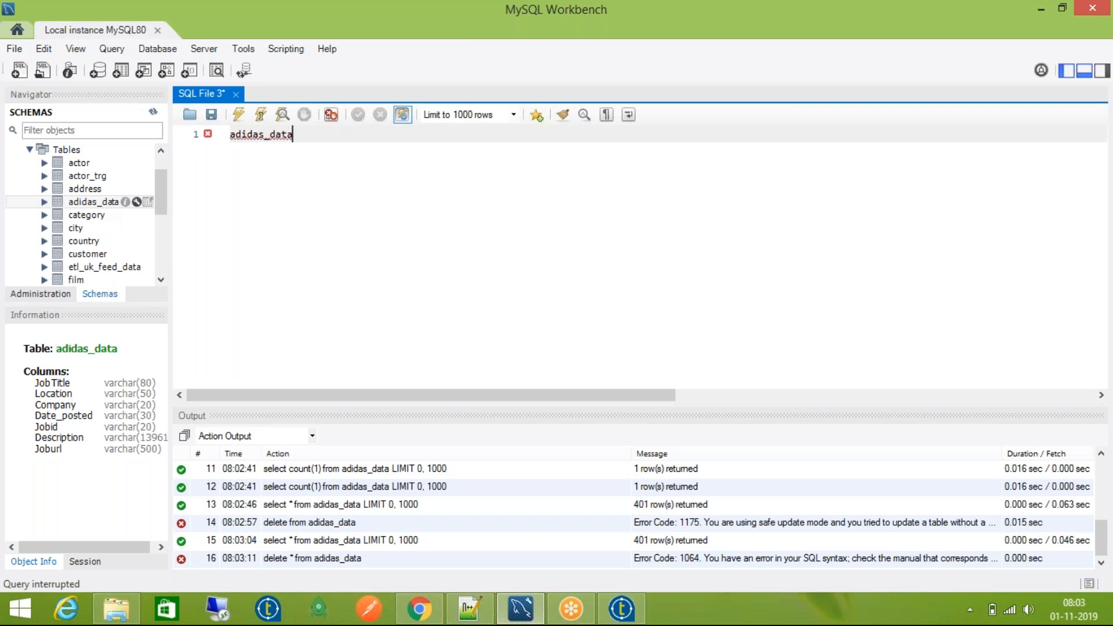
Step: Complete the query as "select count(1) from adidas_data" and execute it
{"action": "double_click", "coordinate": [234, 134]}
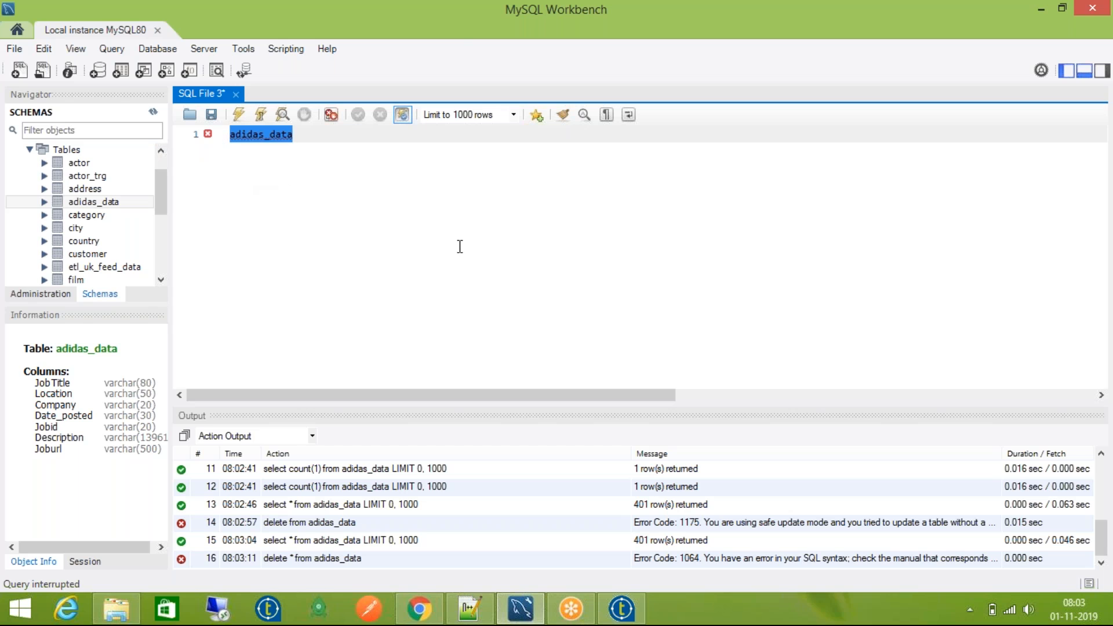
{"action": "key", "text": "Home"}
{"action": "type", "text": "select c"}
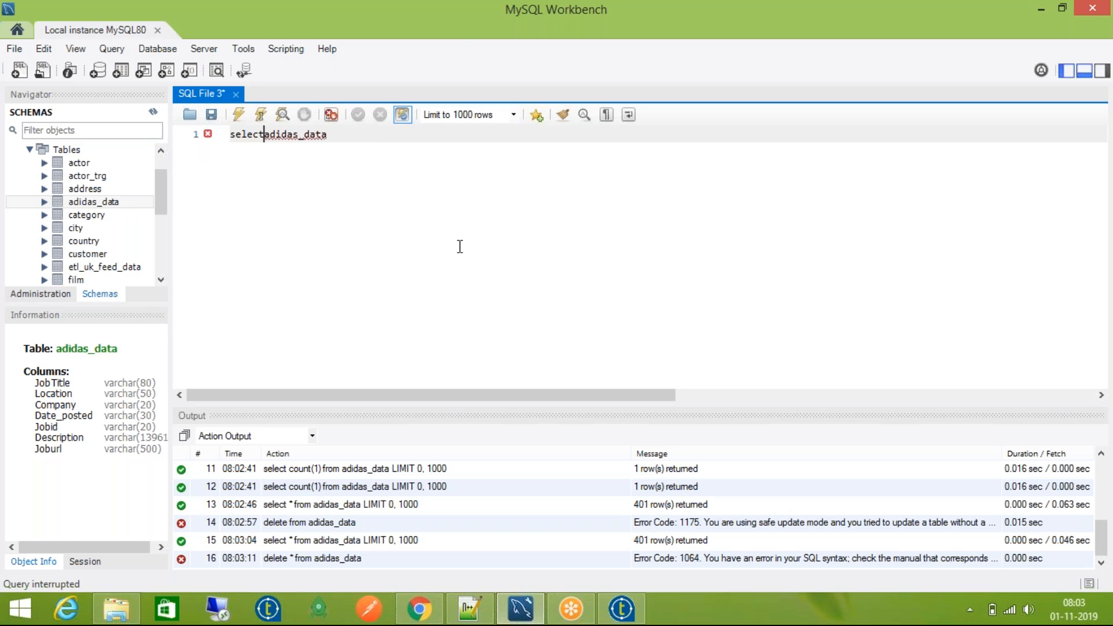
{"action": "type", "text": "ount()"}
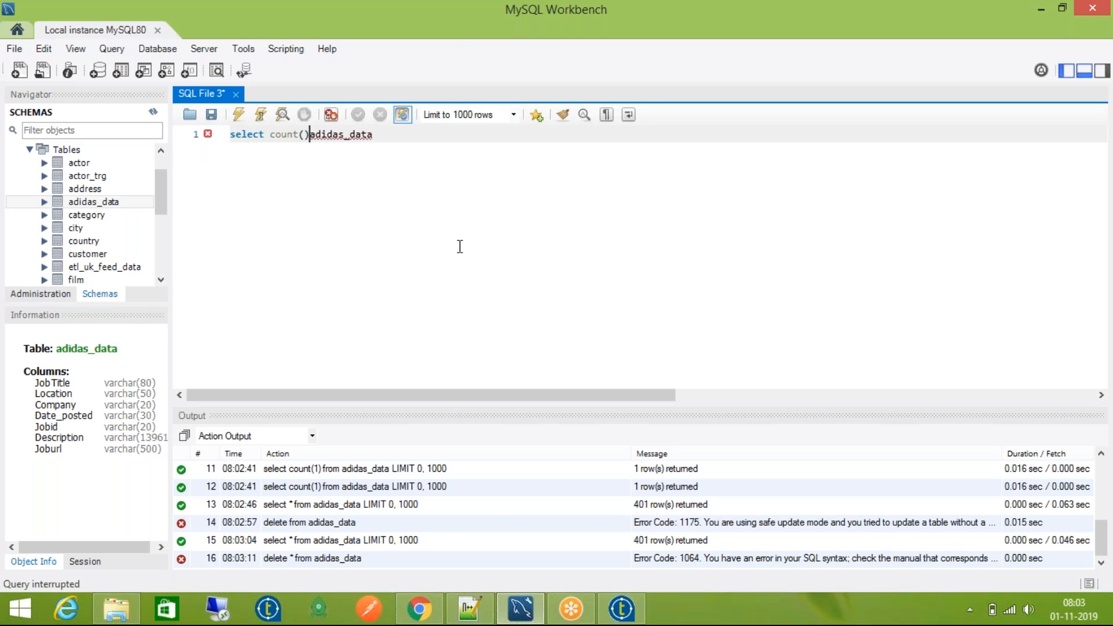
{"action": "key", "text": "Left"}
{"action": "type", "text": "1"}
{"action": "key", "text": "Right"}
{"action": "type", "text": "from"}
{"action": "key", "text": "ctrl+Return"}
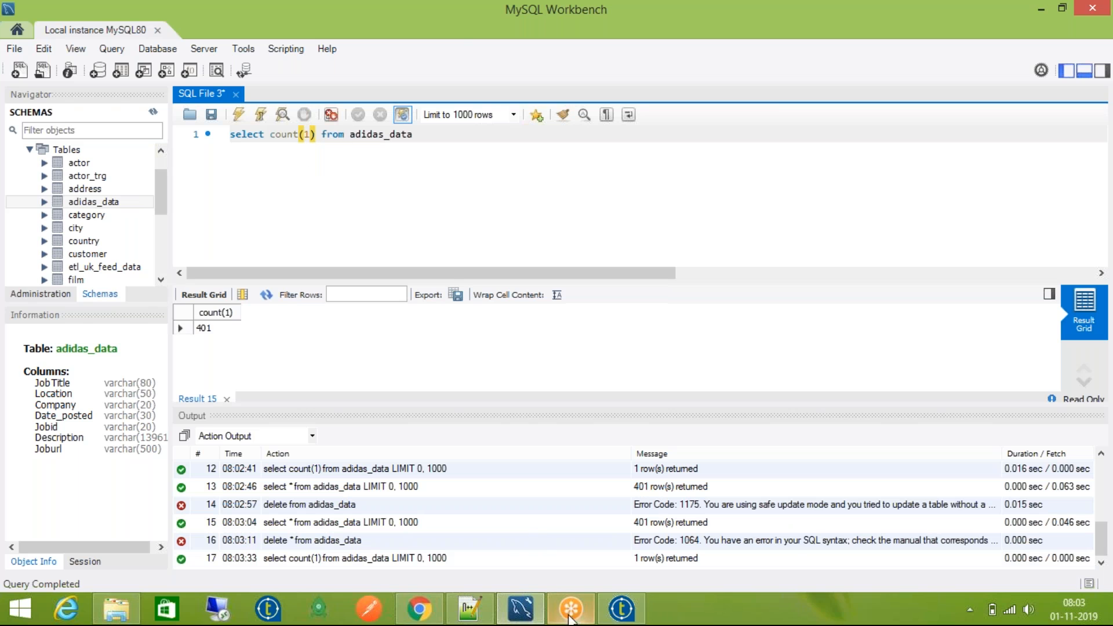
Step: Switch to Talend Open Studio and set tDBOutput_1's action on table to "Drop table if exists and create"
{"action": "left_click", "coordinate": [621, 609]}
{"action": "double_click", "coordinate": [770, 191]}
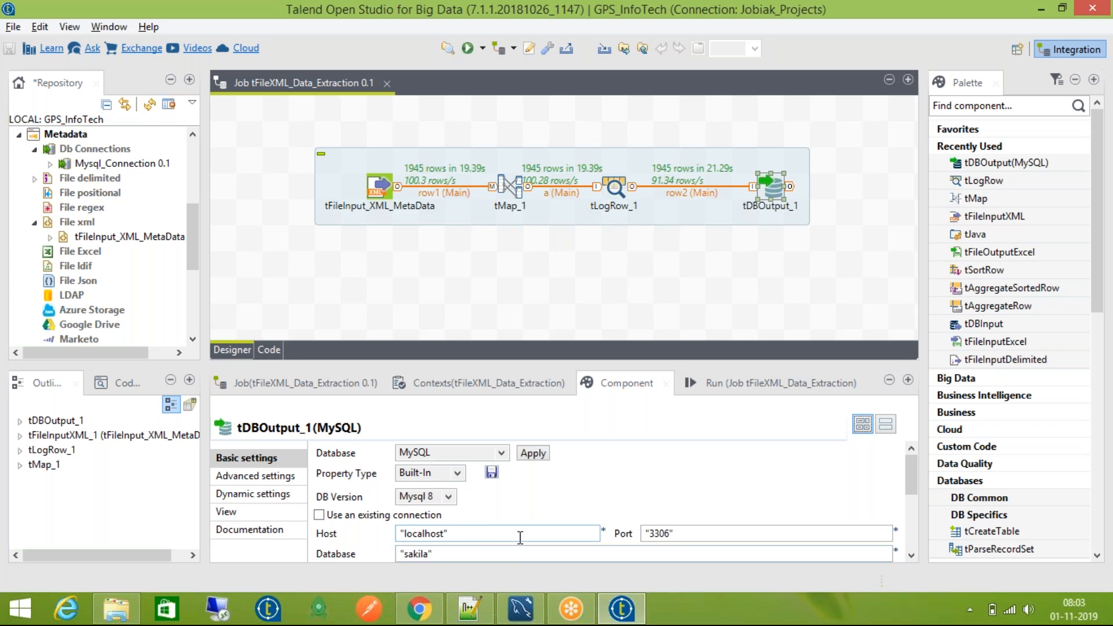
{"action": "left_click_drag", "start_coordinate": [912, 471], "coordinate": [911, 514]}
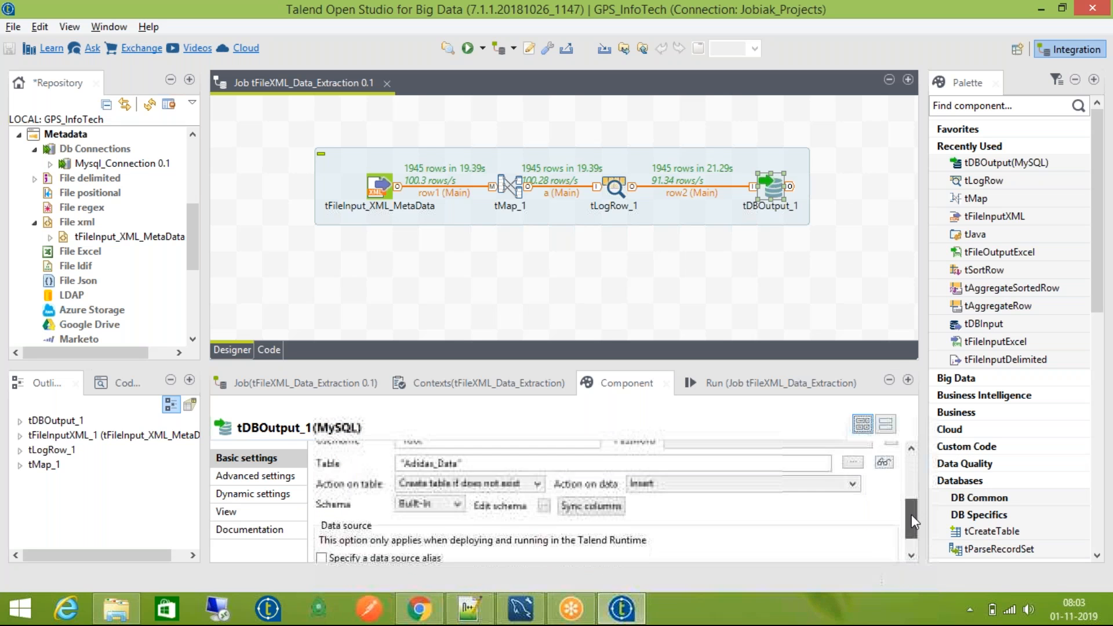
{"action": "left_click", "coordinate": [415, 483]}
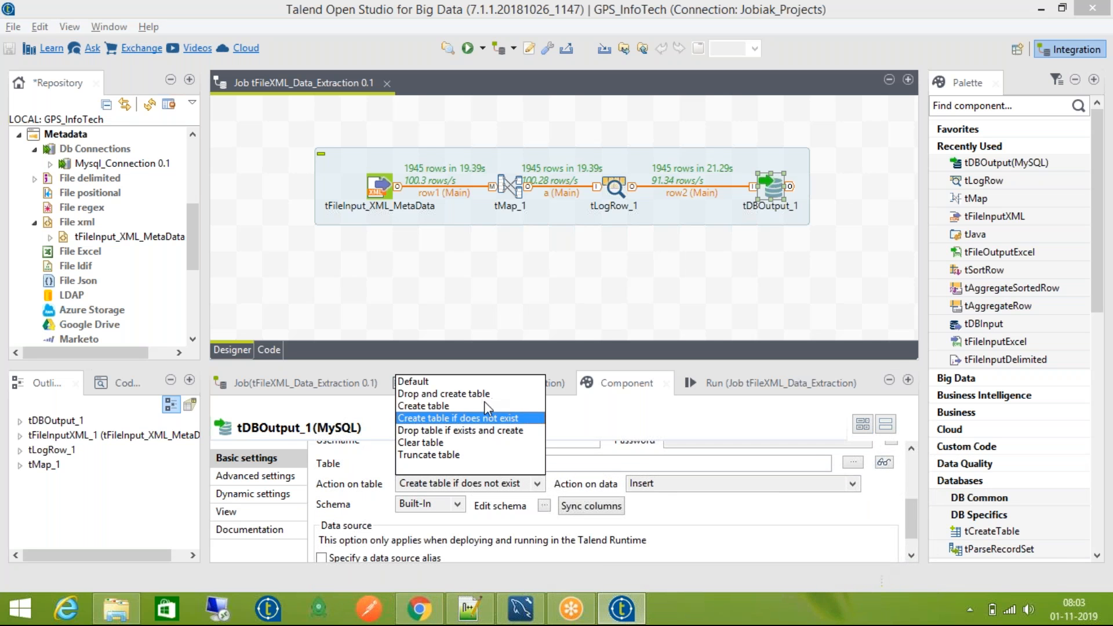
{"action": "left_click", "coordinate": [481, 432]}
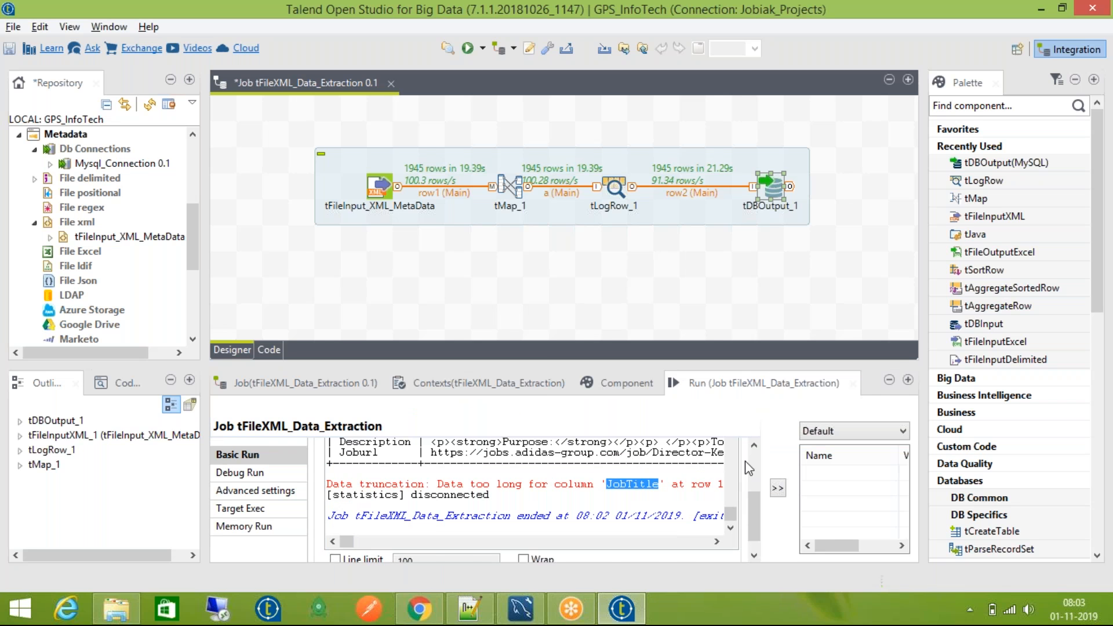
Step: Clear the old run output and save the tFileXML_Data_Extraction job
{"action": "scroll", "coordinate": [749, 458], "scroll_direction": "up", "scroll_amount": 5}
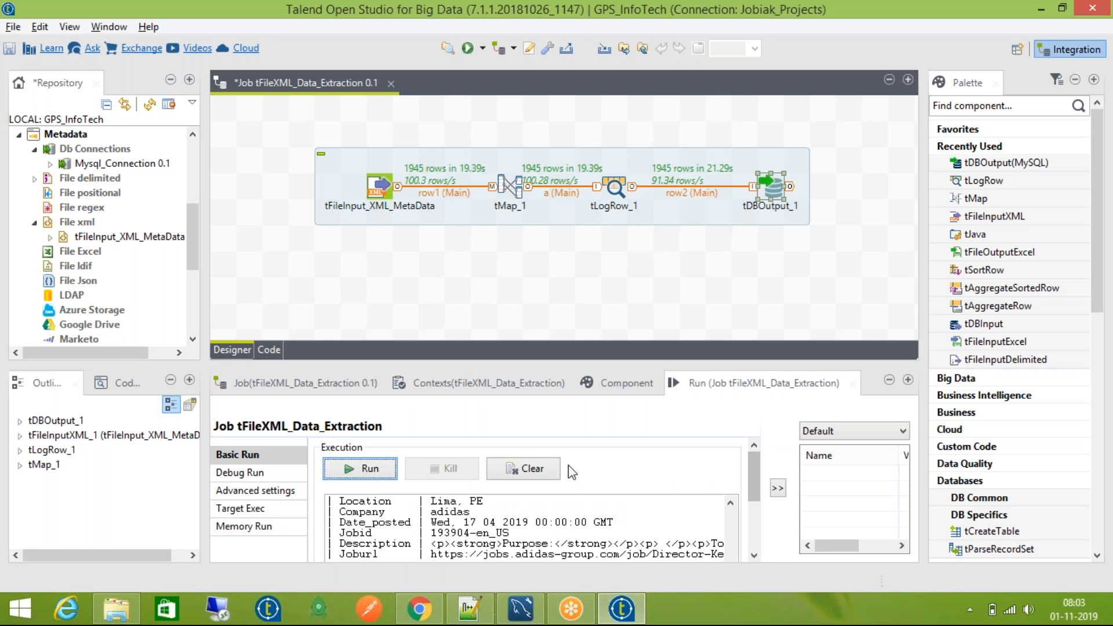
{"action": "left_click", "coordinate": [525, 469]}
{"action": "key", "text": "ctrl+s"}
Step: Set the JobTitle length to 500 in tLogRow_1's output schema and accept the schema change
{"action": "left_click", "coordinate": [614, 200]}
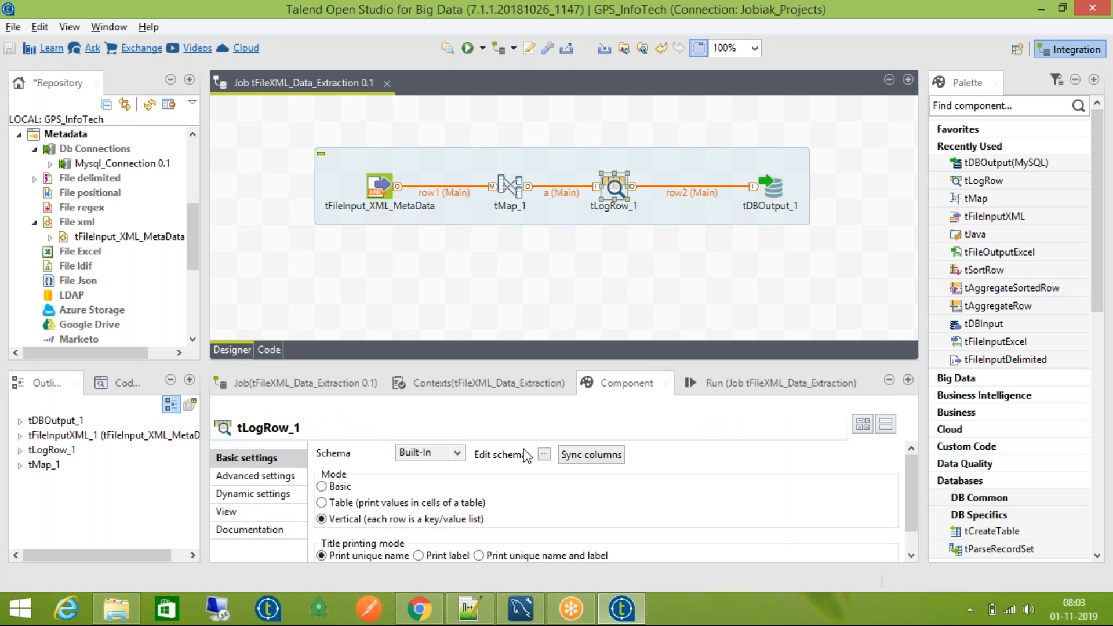
{"action": "left_click", "coordinate": [544, 454]}
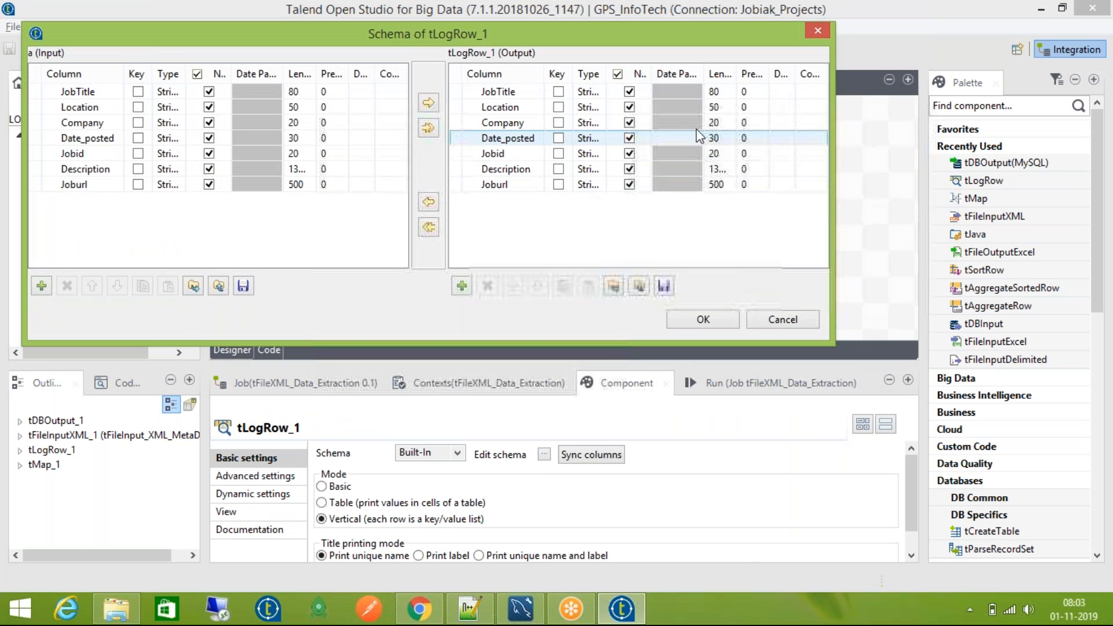
{"action": "left_click", "coordinate": [714, 91]}
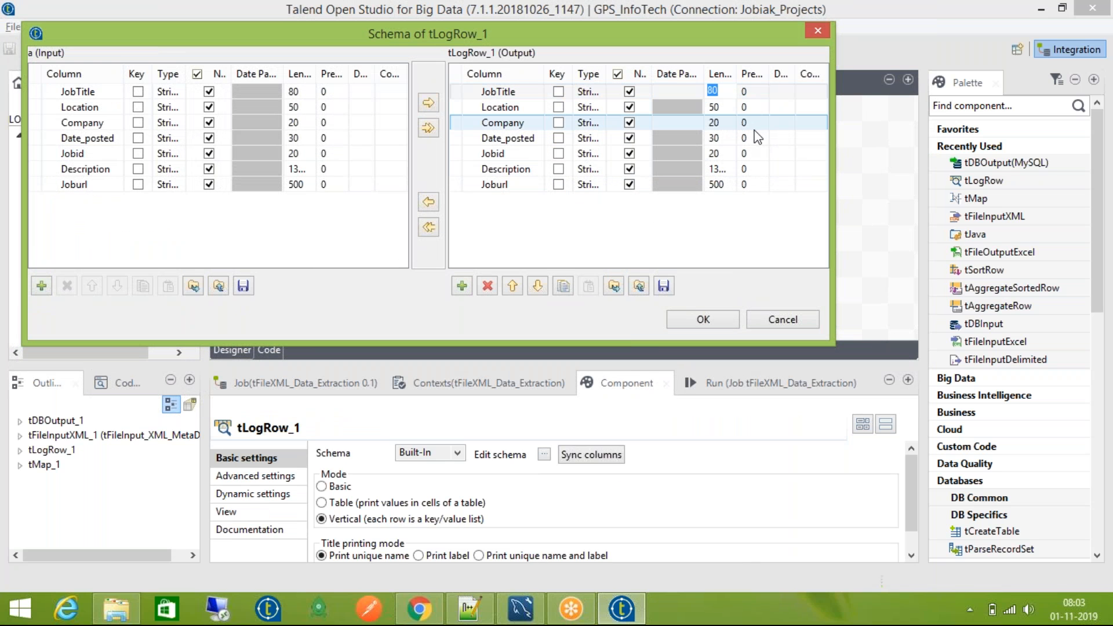
{"action": "type", "text": "100"}
{"action": "double_click", "coordinate": [719, 90]}
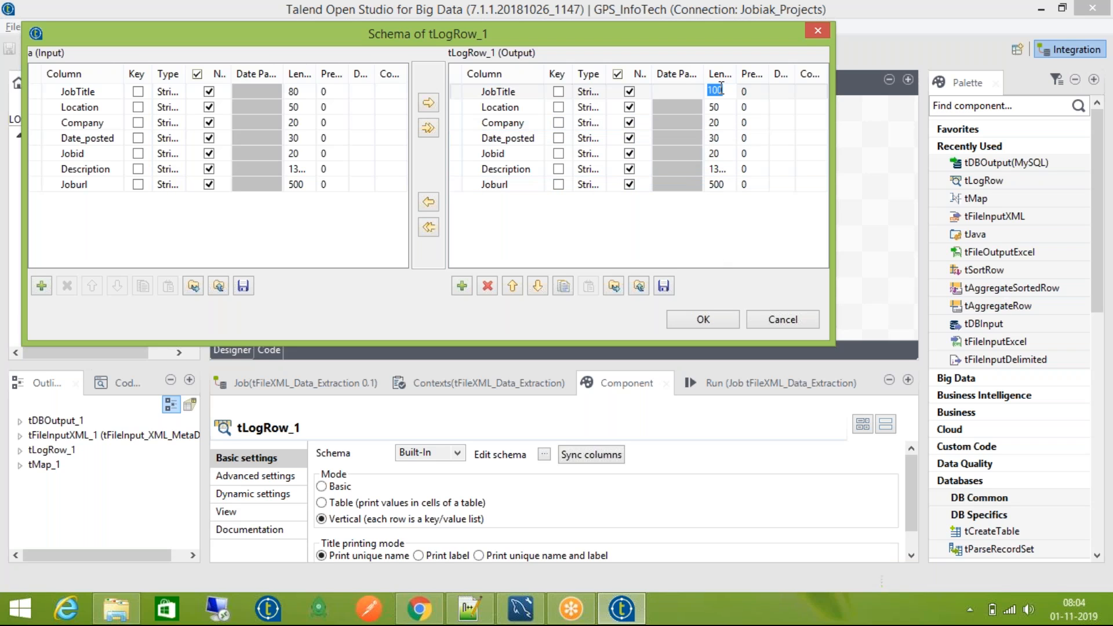
{"action": "type", "text": "500"}
{"action": "left_click", "coordinate": [703, 320]}
{"action": "key", "text": "Return"}
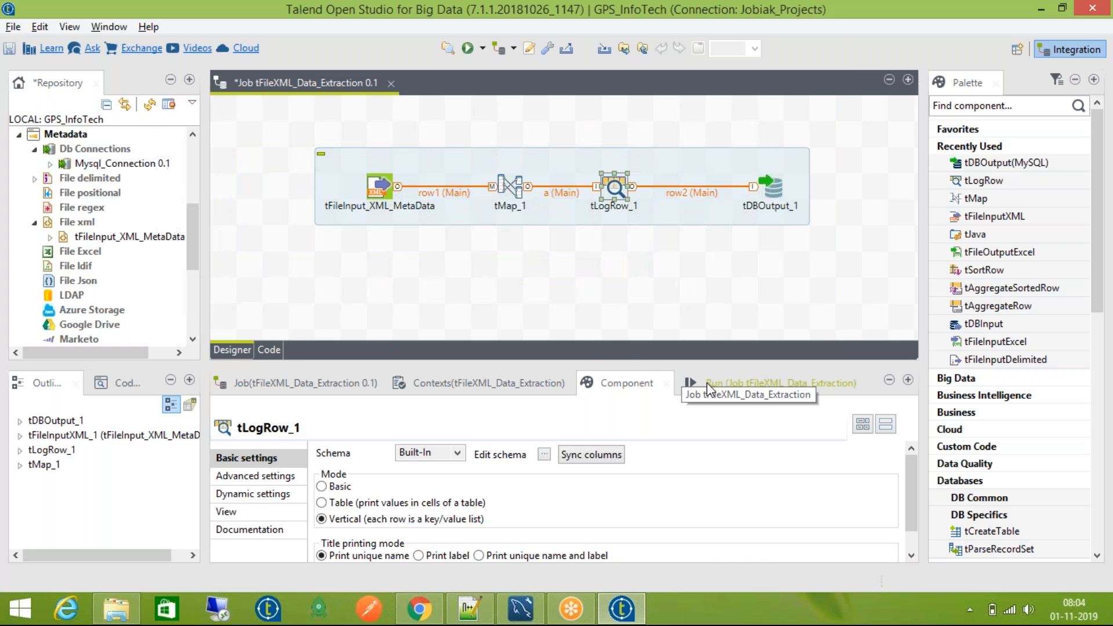
Step: Run the tFileXML_Data_Extraction job again and enlarge the run output area to follow its progress
{"action": "left_click", "coordinate": [708, 383]}
{"action": "left_click", "coordinate": [360, 468]}
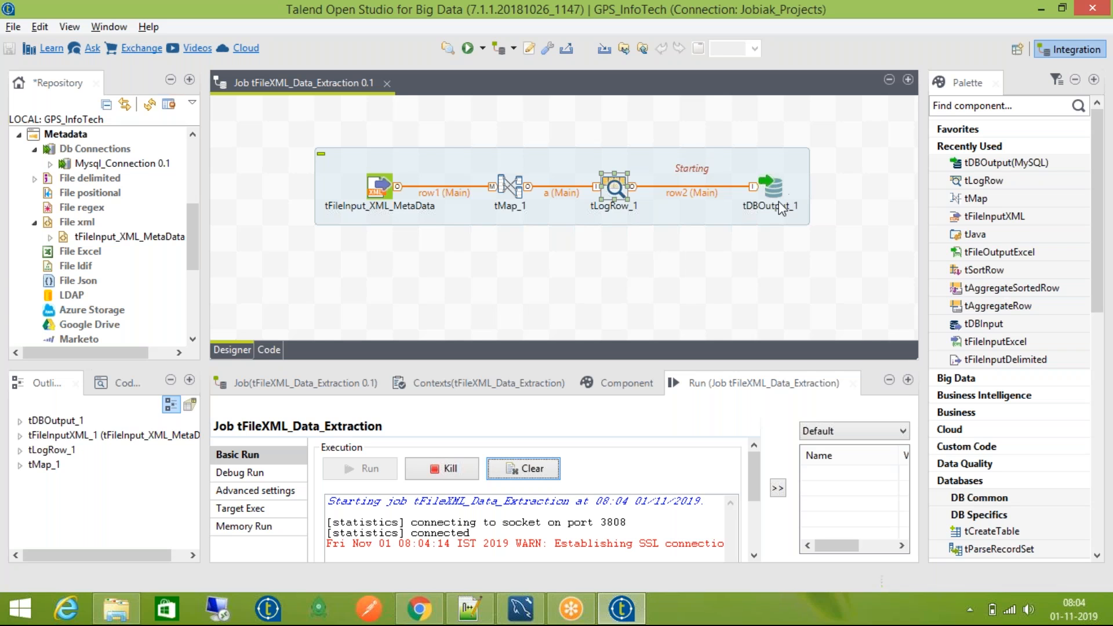
{"action": "left_click_drag", "start_coordinate": [621, 362], "coordinate": [631, 284]}
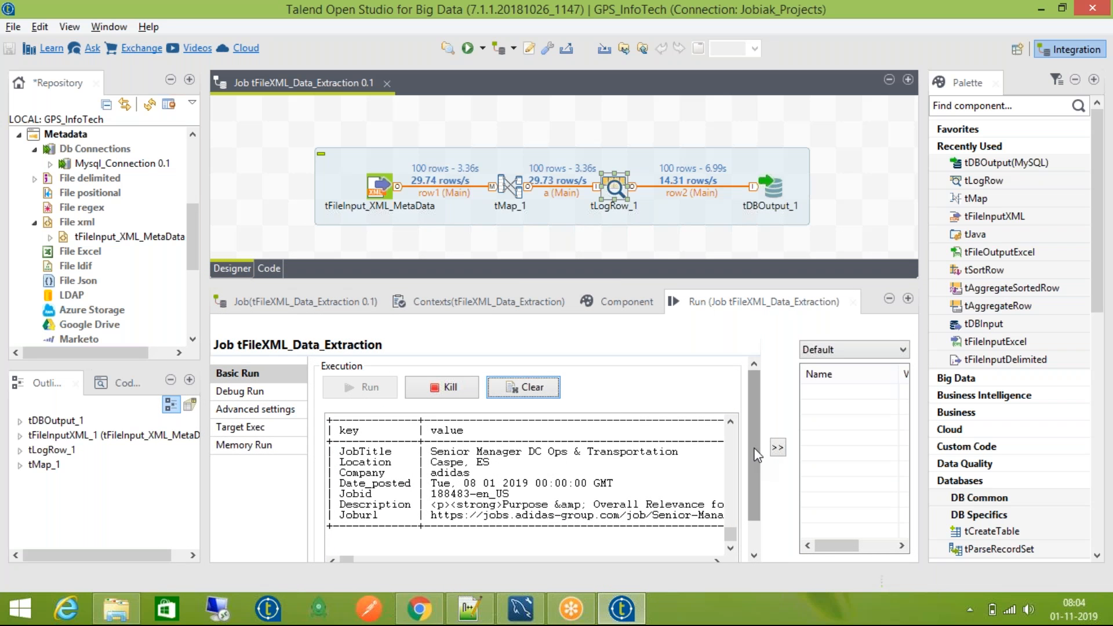
Step: Switch to MySQL Workbench and rerun the row count query on adidas_data several times to follow the load
{"action": "left_click", "coordinate": [519, 616]}
{"action": "key", "text": "ctrl+Return"}
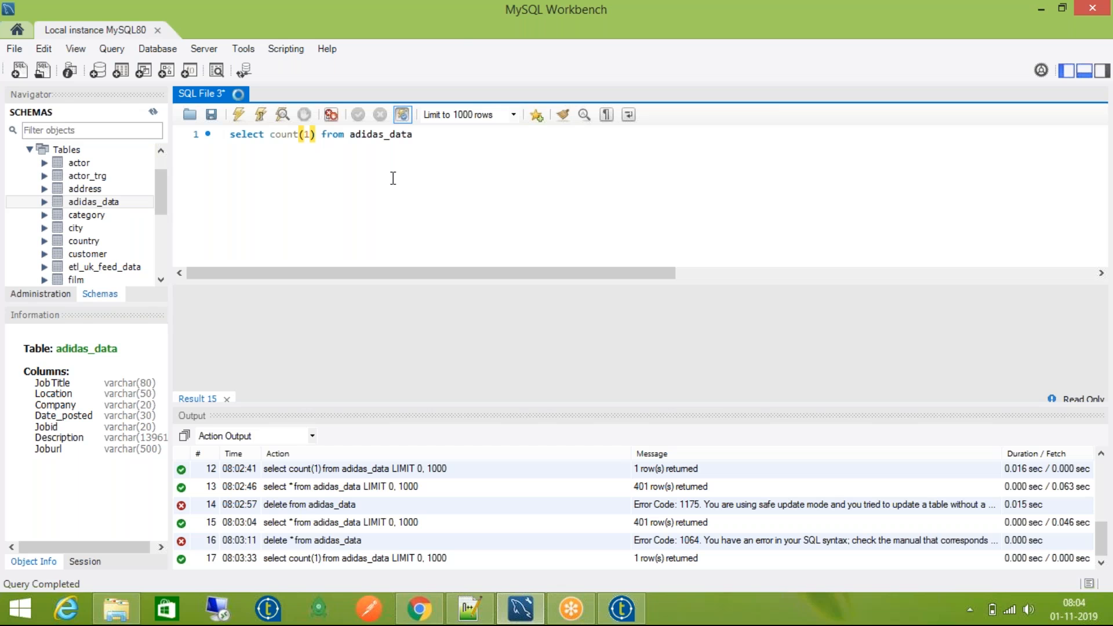
{"action": "key", "text": "ctrl+Return"}
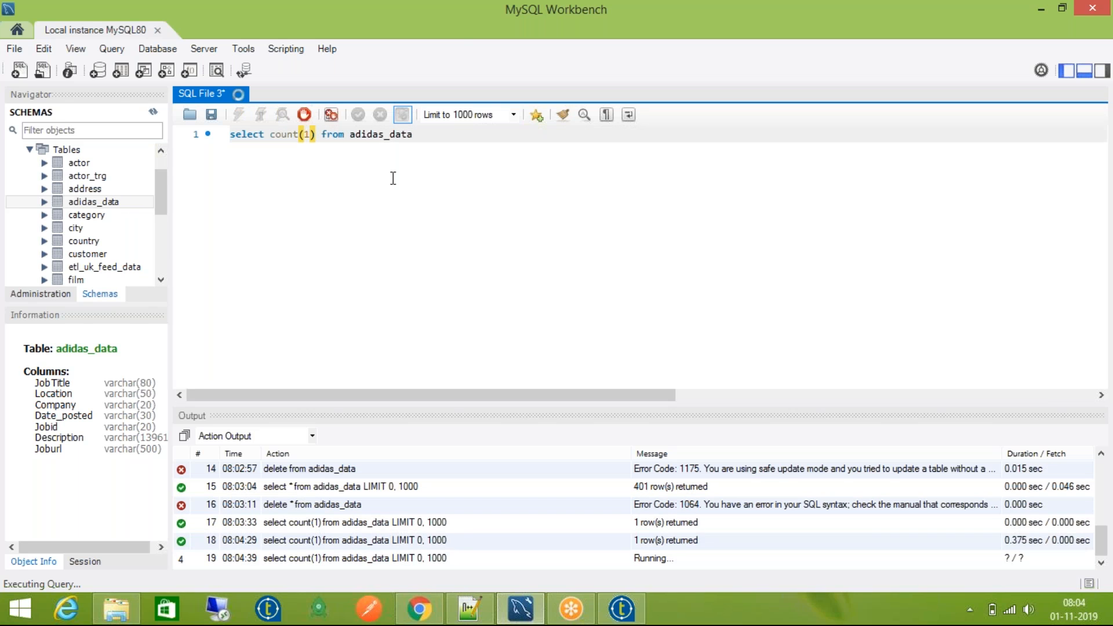
{"action": "key", "text": "ctrl+Return"}
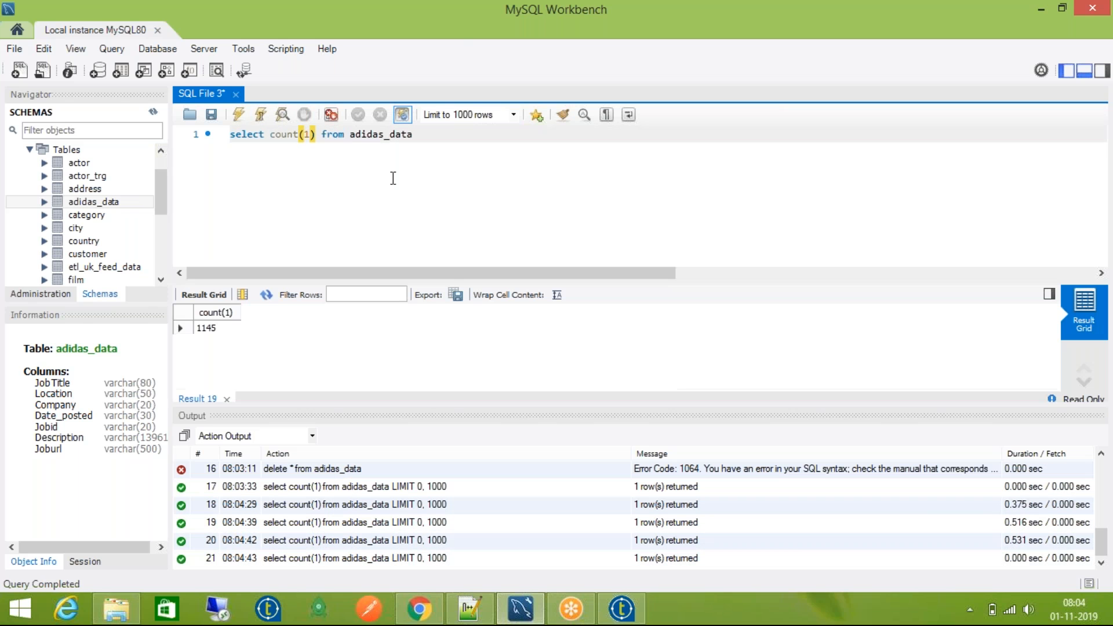
Step: Return to Talend Open Studio and review the finished job's run output back to its first records
{"action": "left_click", "coordinate": [625, 613]}
{"action": "left_click_drag", "start_coordinate": [756, 450], "coordinate": [760, 378]}
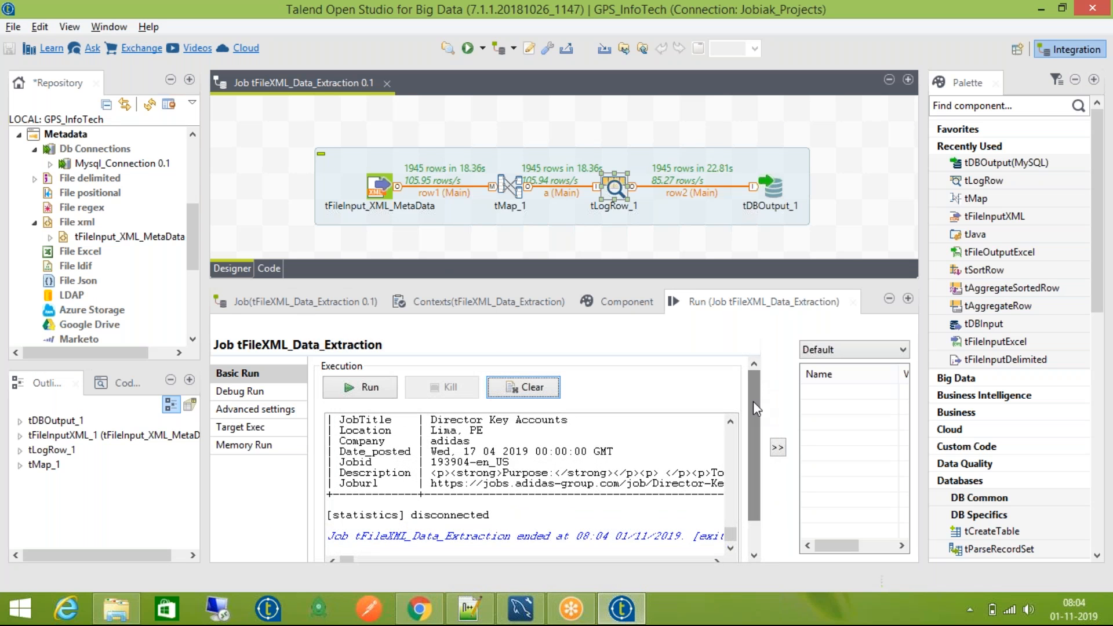
{"action": "left_click", "coordinate": [625, 194]}
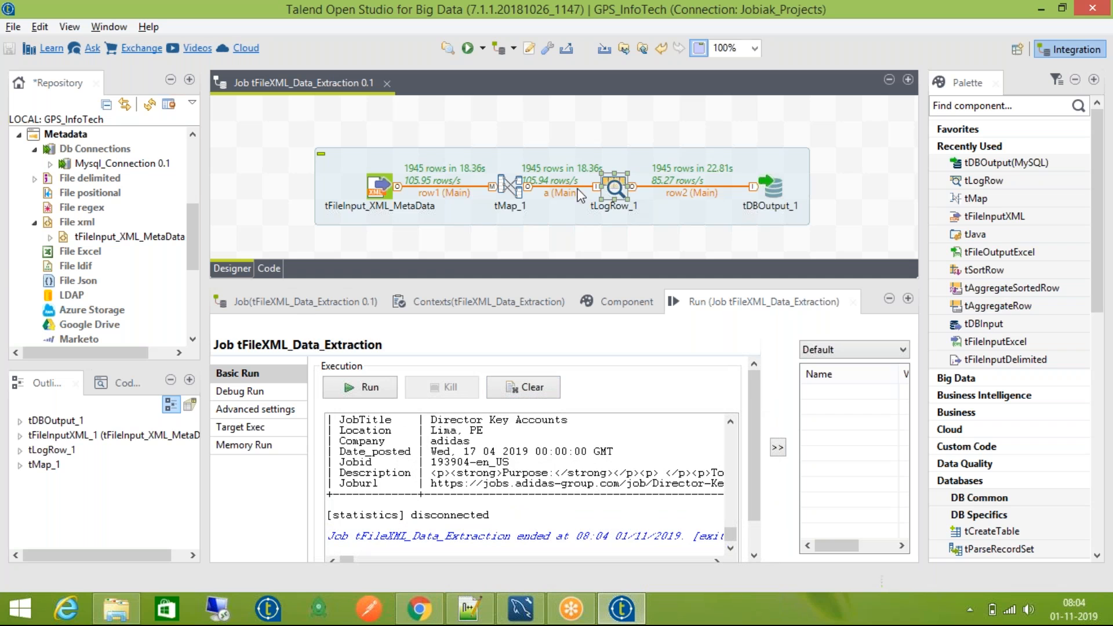
{"action": "left_click_drag", "start_coordinate": [730, 532], "coordinate": [739, 417]}
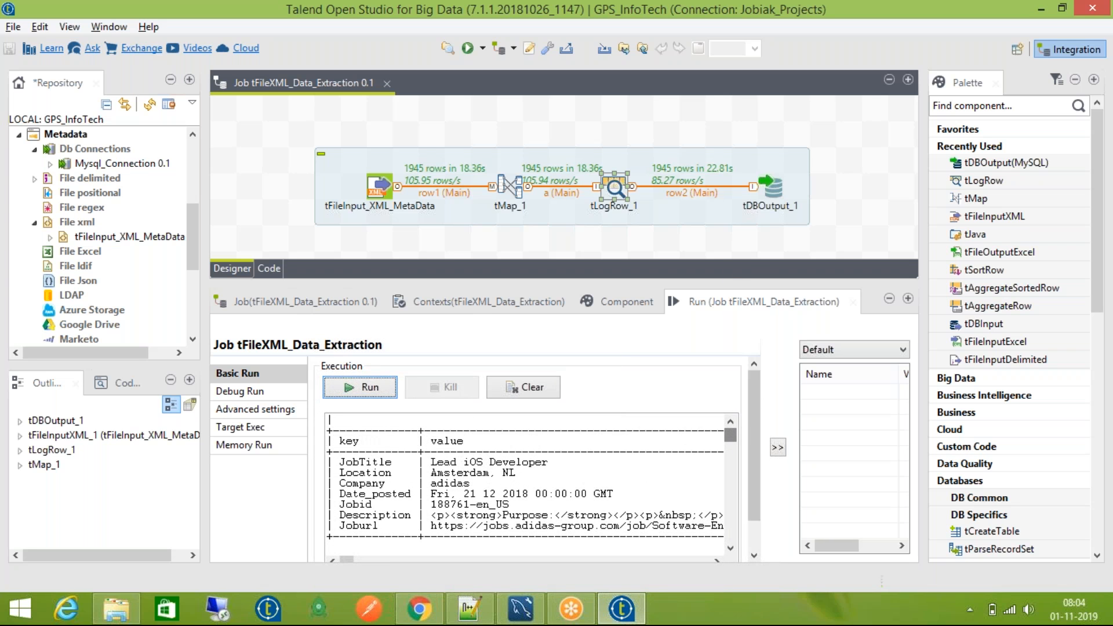
Step: Delete tLogRow_1, connect tMap_1's output a directly to tDBOutput_1, and move tDBOutput_1 closer to tMap_1
{"action": "left_click", "coordinate": [608, 186]}
{"action": "key", "text": "Delete"}
{"action": "right_click", "coordinate": [508, 180]}
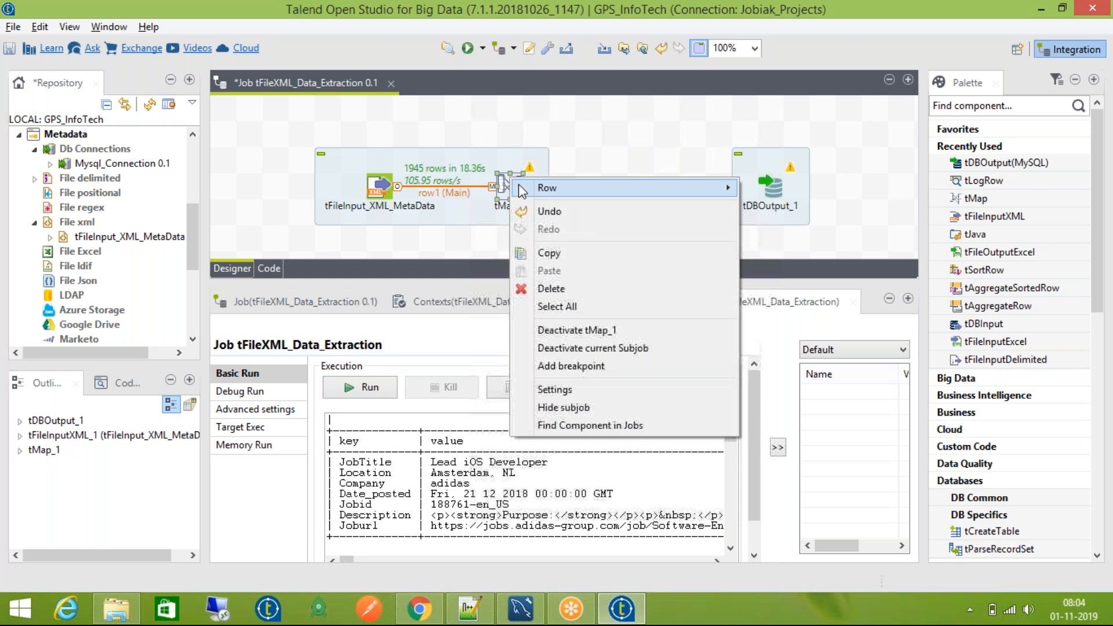
{"action": "mouse_move", "coordinate": [637, 187]}
{"action": "left_click", "coordinate": [774, 190]}
{"action": "left_click", "coordinate": [771, 189]}
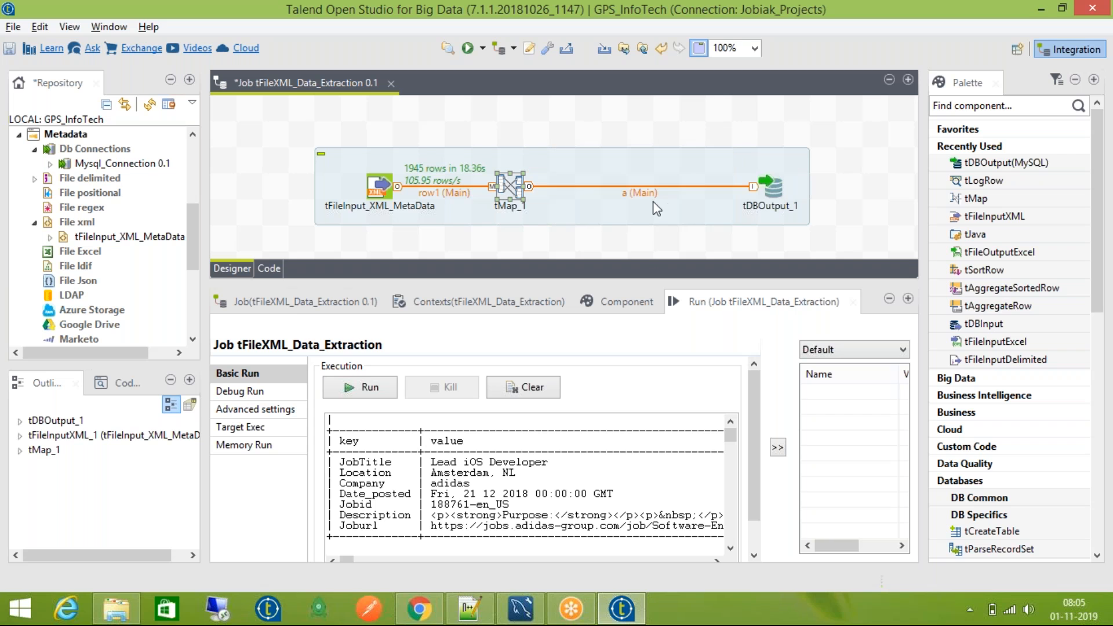
{"action": "left_click_drag", "start_coordinate": [770, 189], "coordinate": [685, 192]}
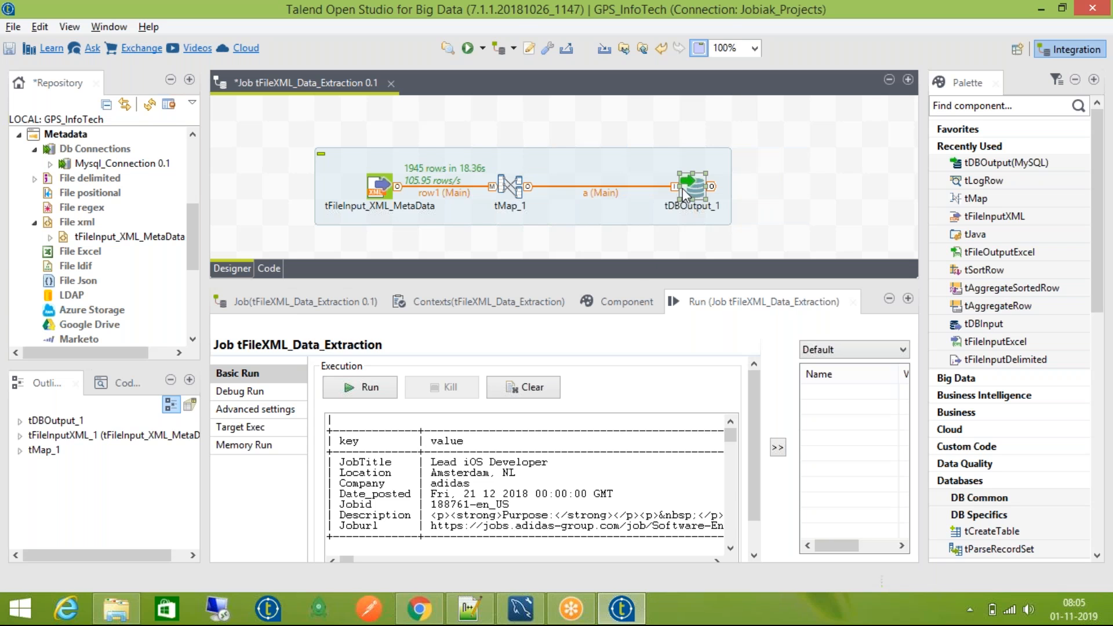
Step: Enable the "Die on error" option in tDBOutput_1's basic settings
{"action": "double_click", "coordinate": [698, 194]}
{"action": "scroll", "coordinate": [909, 525], "scroll_direction": "down", "scroll_amount": 3}
{"action": "left_click", "coordinate": [355, 553]}
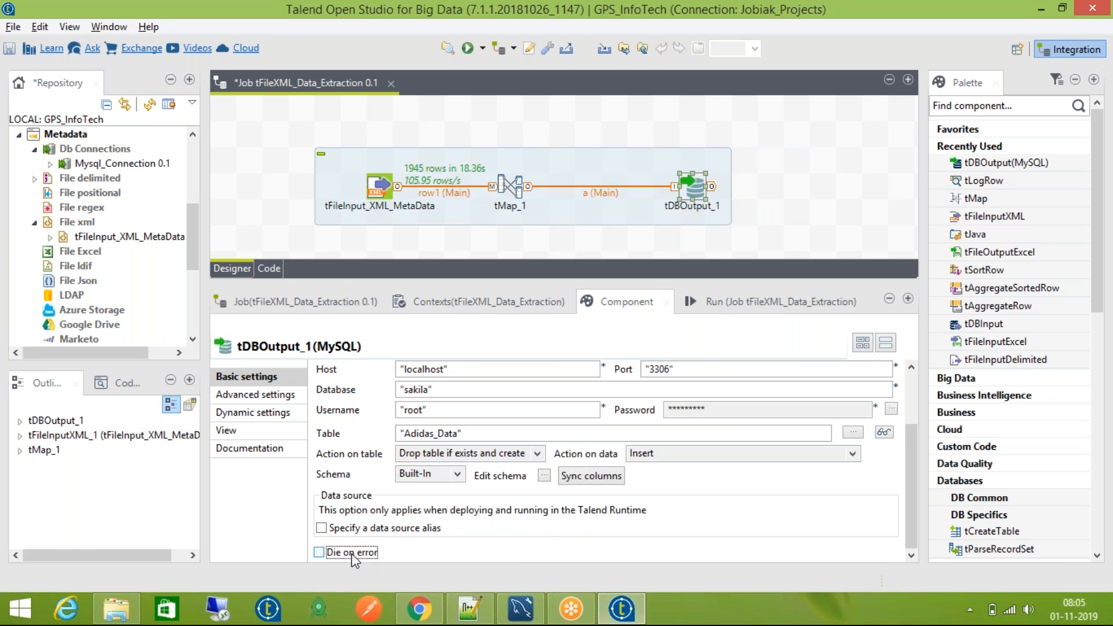
Step: Clear the previous run output, save the tFileXML_Data_Extraction job and run it
{"action": "left_click", "coordinate": [752, 303]}
{"action": "left_click", "coordinate": [558, 392]}
{"action": "key", "text": "ctrl+s"}
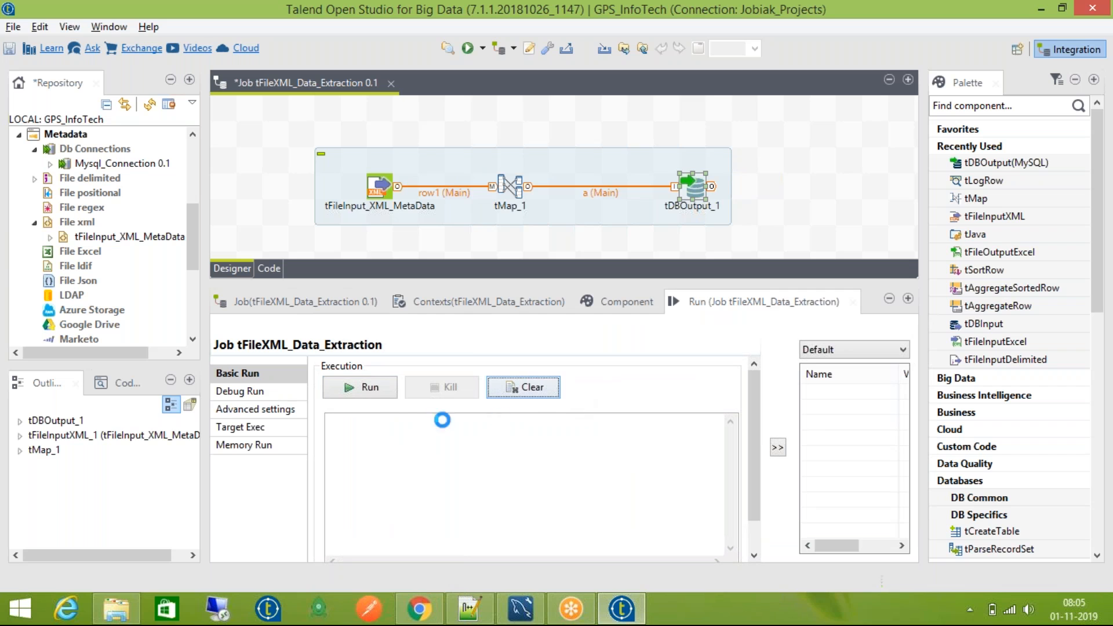
{"action": "left_click", "coordinate": [386, 396]}
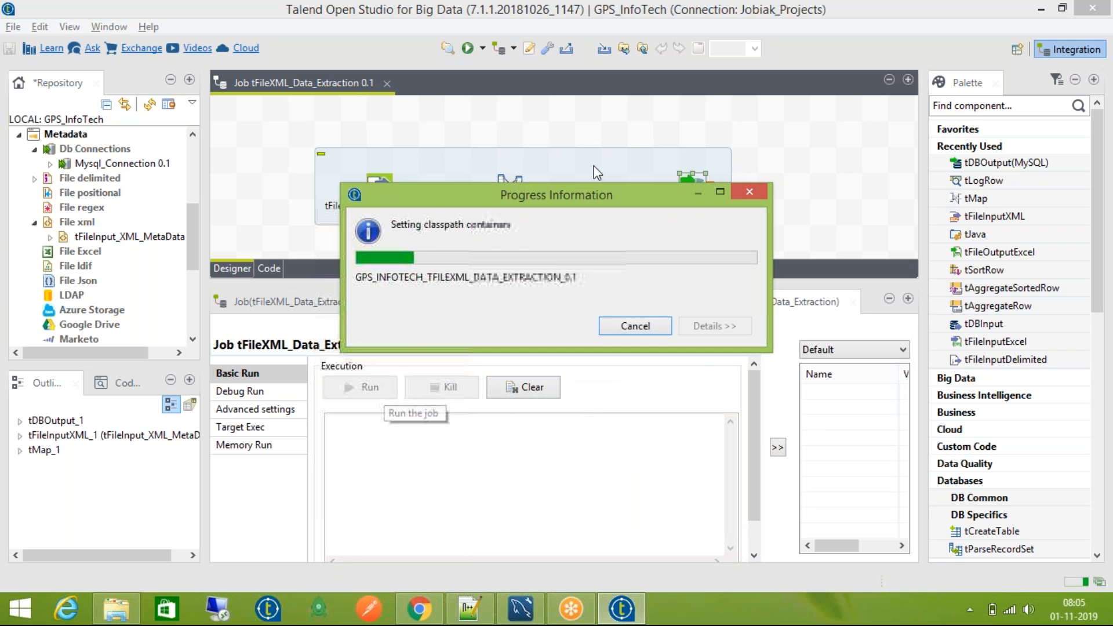
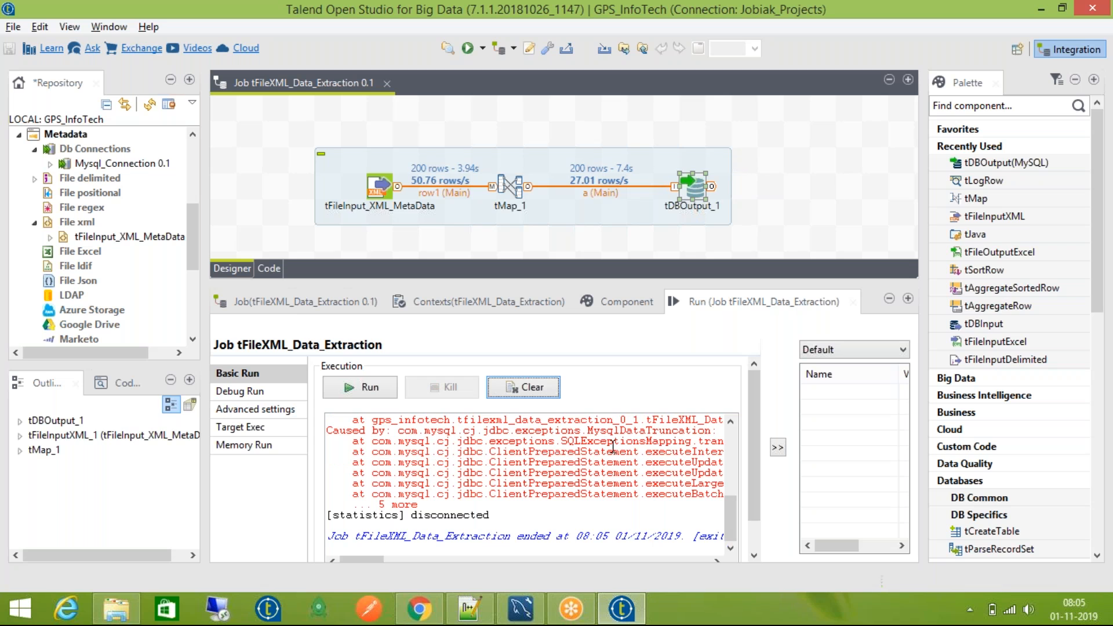
Step: Examine the MysqlDataTruncation error in the run output to identify the column that causes it
{"action": "double_click", "coordinate": [633, 430]}
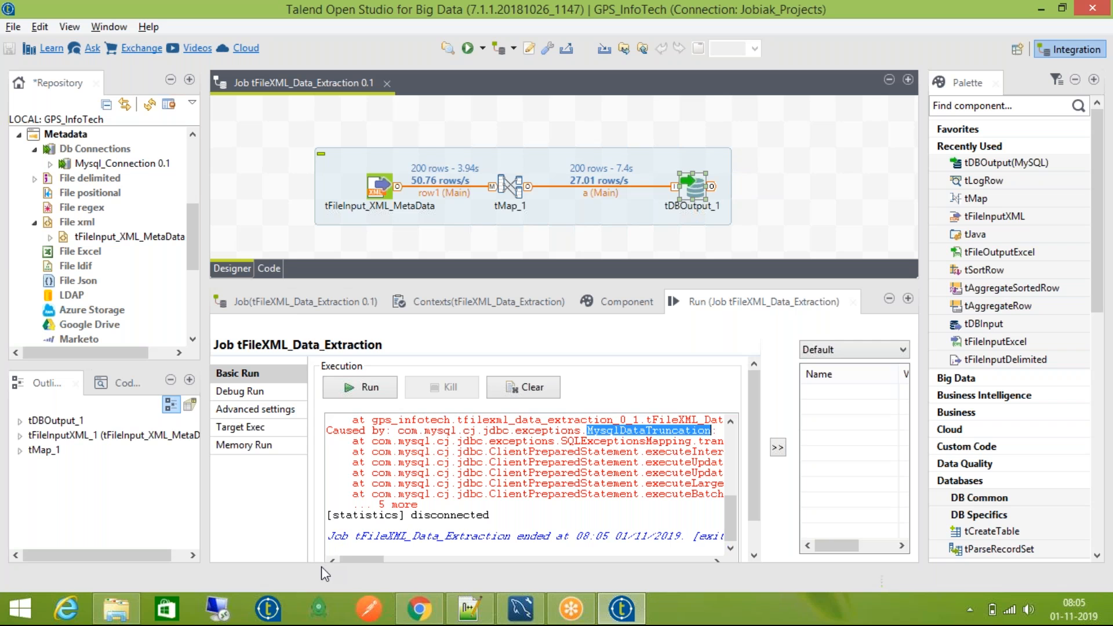
{"action": "left_click_drag", "start_coordinate": [350, 559], "coordinate": [409, 563]}
{"action": "double_click", "coordinate": [504, 430]}
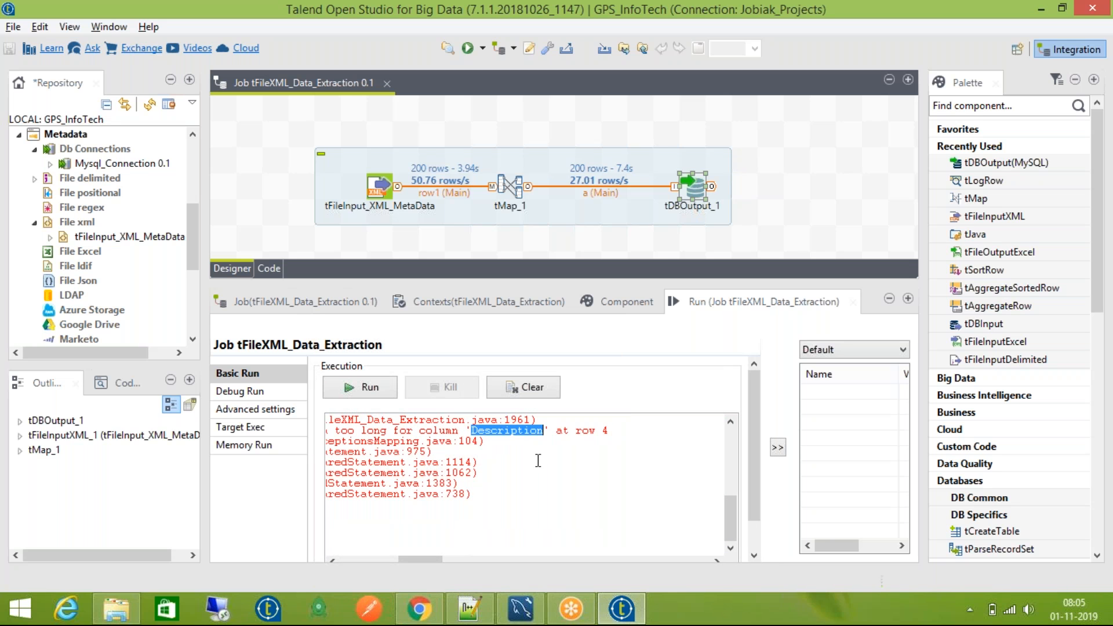
Step: Open tMap_1 and set the Description column's length to 20961 in output a's schema
{"action": "left_click", "coordinate": [511, 184]}
{"action": "double_click", "coordinate": [511, 184]}
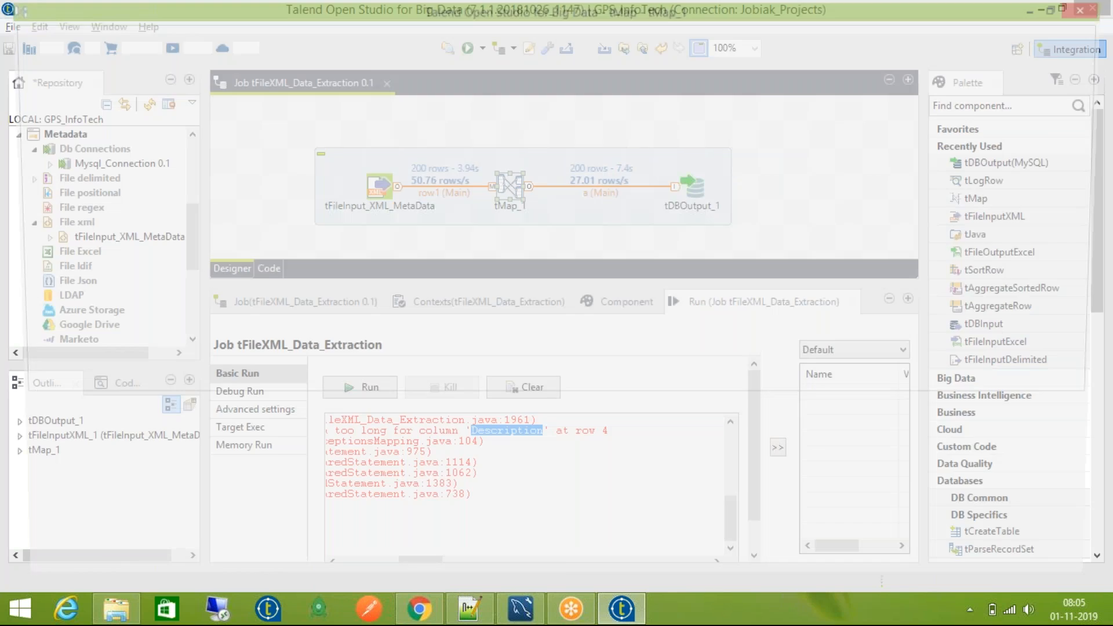
{"action": "left_click", "coordinate": [1052, 189]}
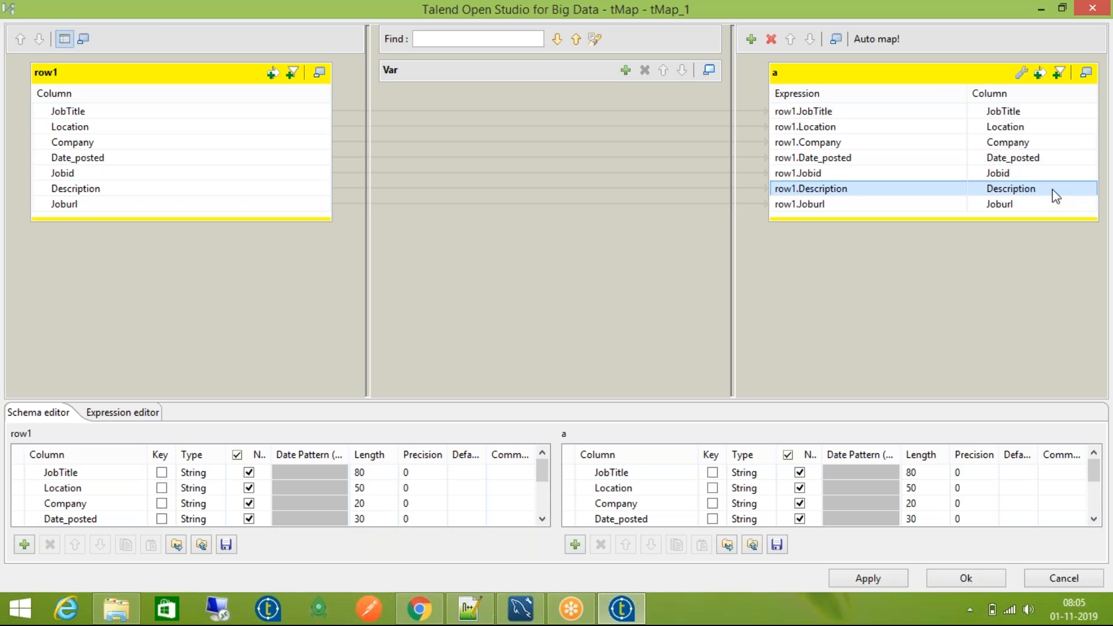
{"action": "left_click", "coordinate": [919, 503]}
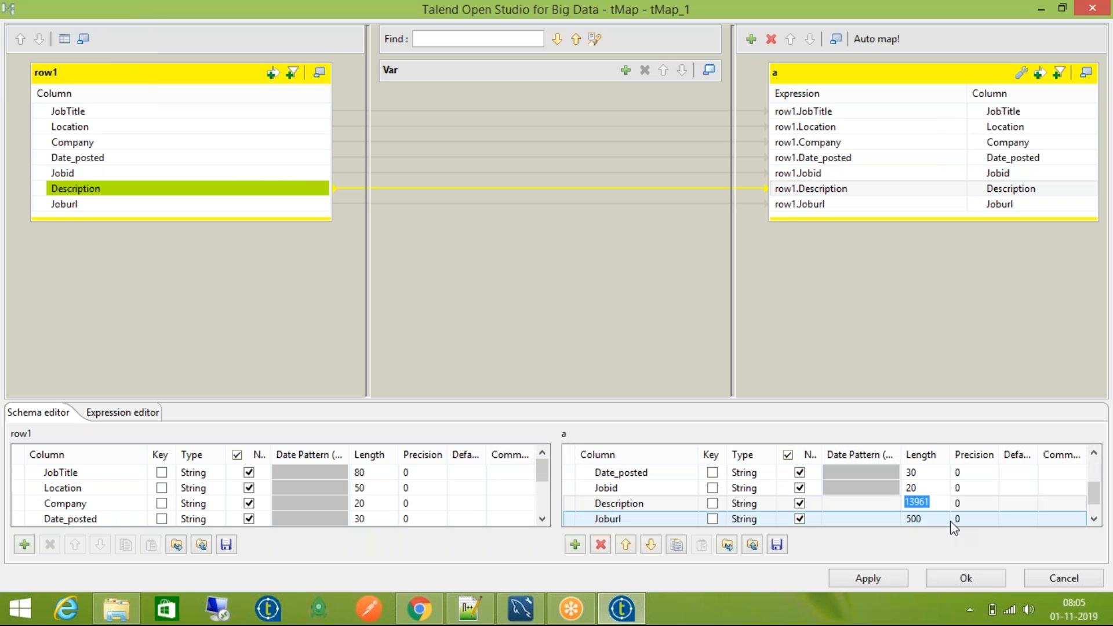
{"action": "key", "text": "Left"}
{"action": "type", "text": "20"}
Step: Try the byte | Byte type for the Description column in output a and return it to String
{"action": "left_click", "coordinate": [753, 504]}
{"action": "left_click", "coordinate": [778, 503]}
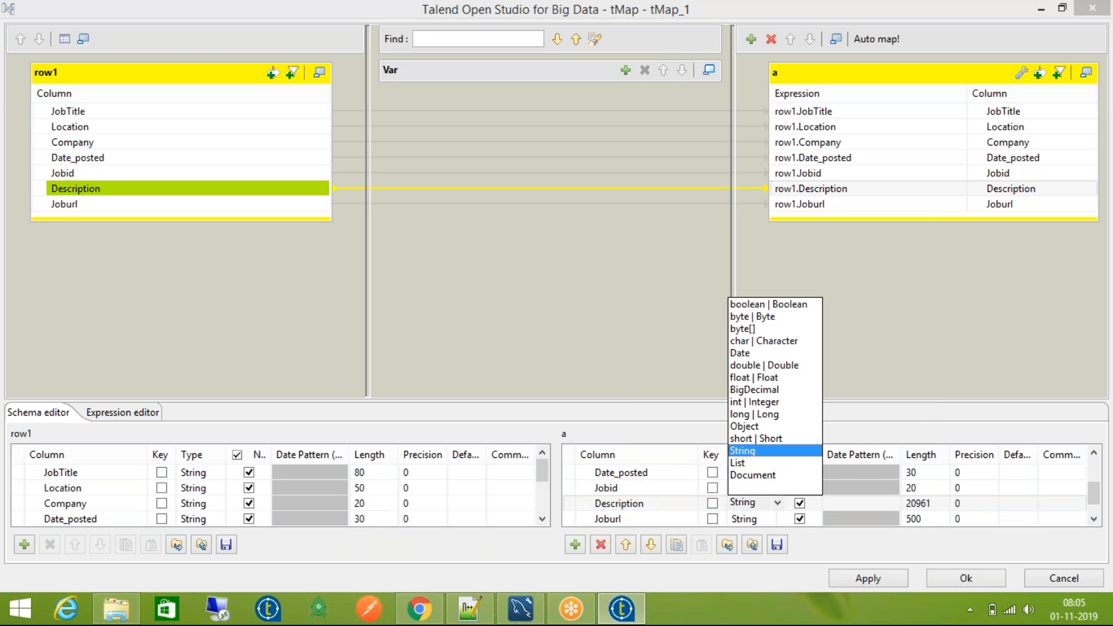
{"action": "left_click", "coordinate": [773, 317]}
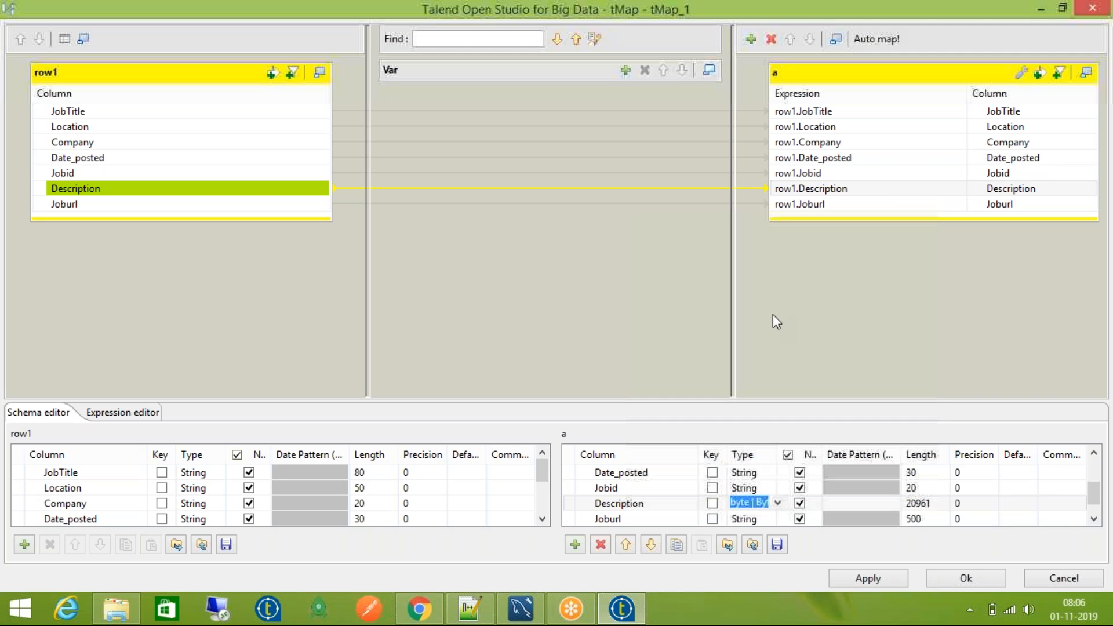
{"action": "left_click", "coordinate": [766, 503]}
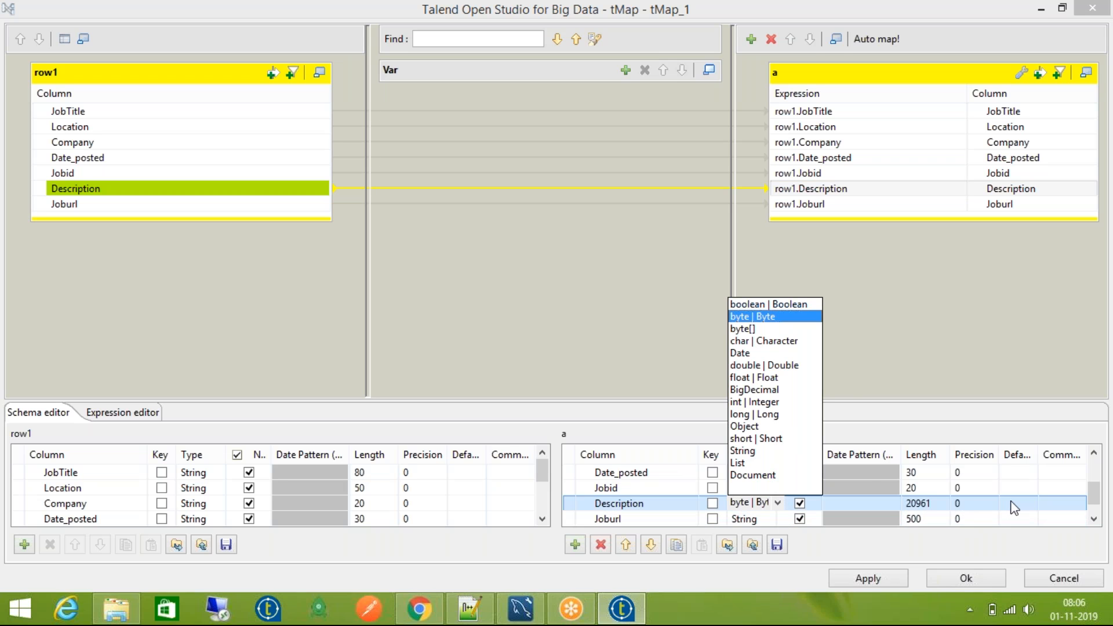
{"action": "left_click", "coordinate": [763, 452]}
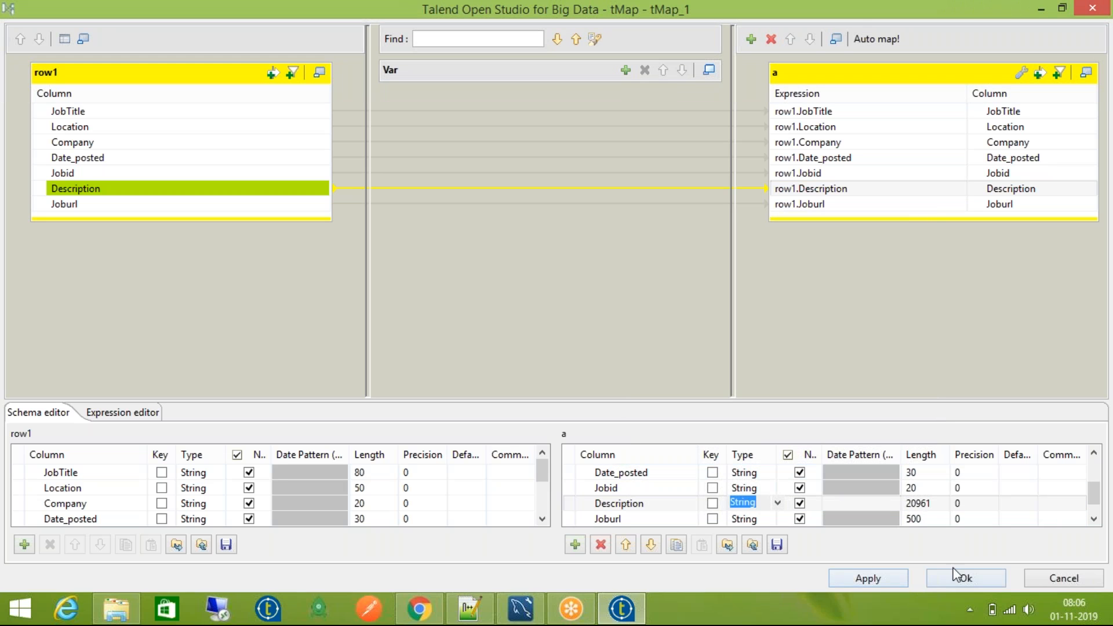
Step: Accept and propagate the tMap_1 changes, and rerun the saved job with the old output cleared
{"action": "left_click", "coordinate": [959, 579]}
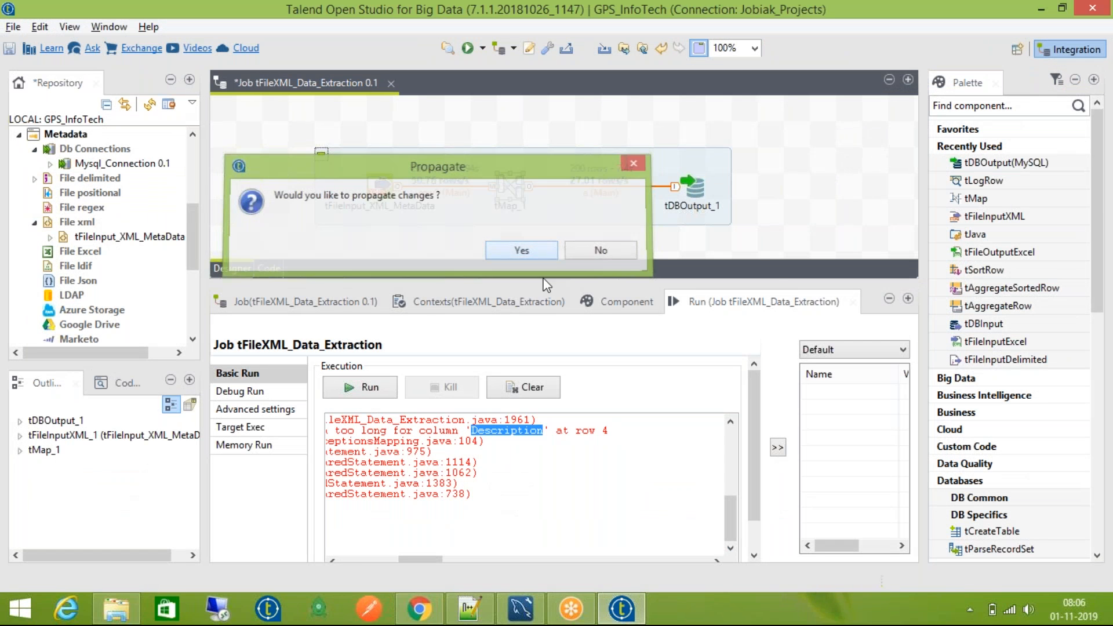
{"action": "left_click", "coordinate": [521, 250]}
{"action": "left_click", "coordinate": [523, 387]}
{"action": "left_click", "coordinate": [600, 175]}
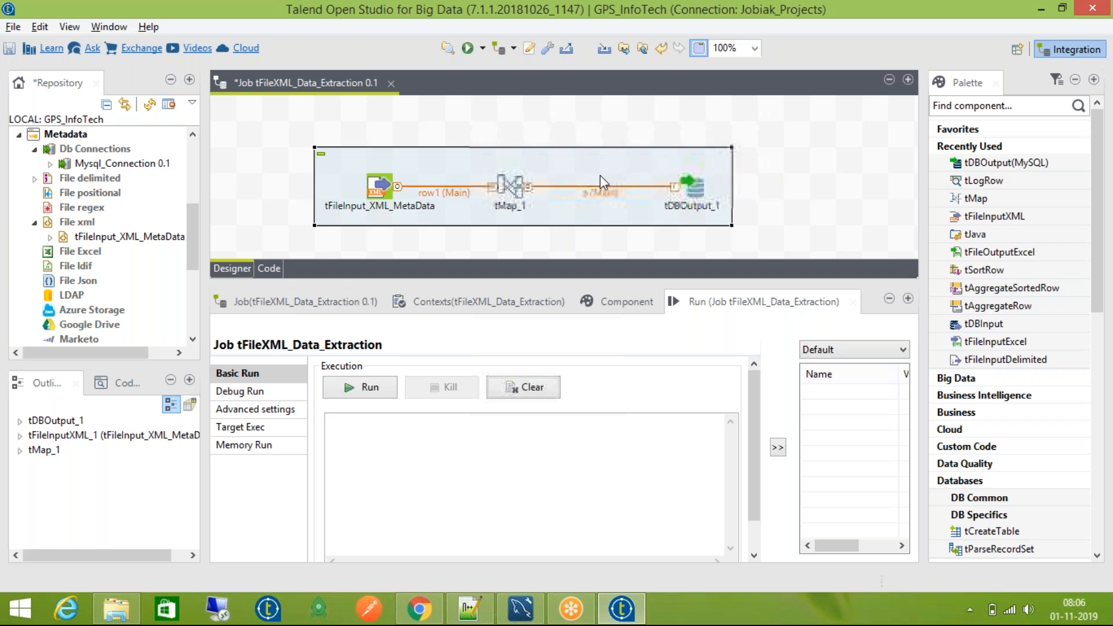
{"action": "key", "text": "ctrl+s"}
{"action": "left_click", "coordinate": [366, 387]}
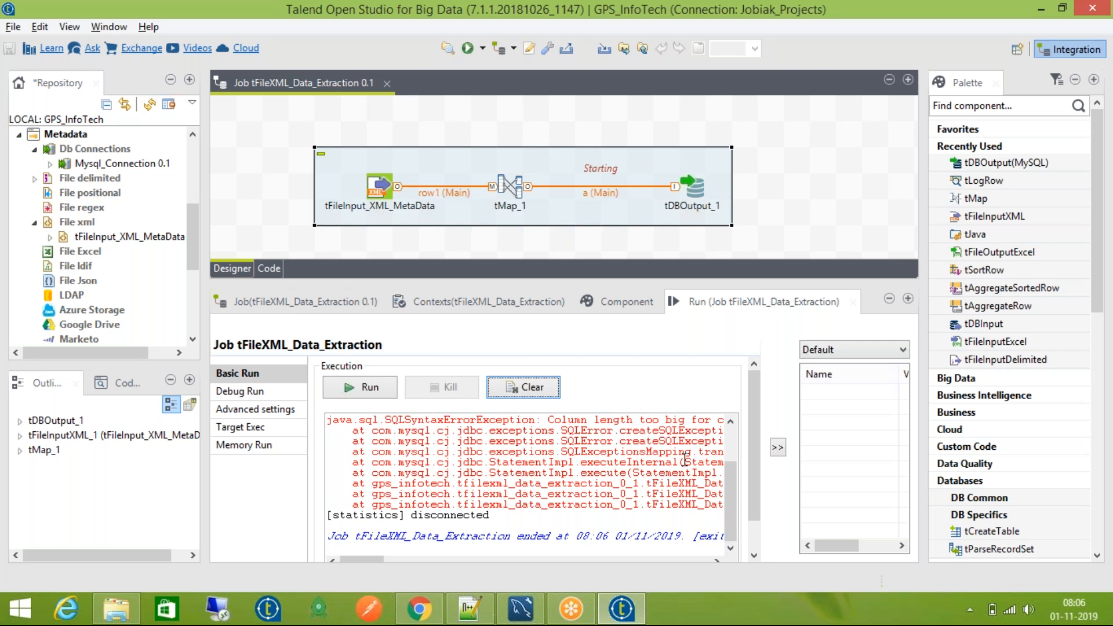
Step: Examine the SQL syntax error in the run output for the column length limit and the suggested data types
{"action": "scroll", "coordinate": [724, 493], "scroll_direction": "up", "scroll_amount": 2}
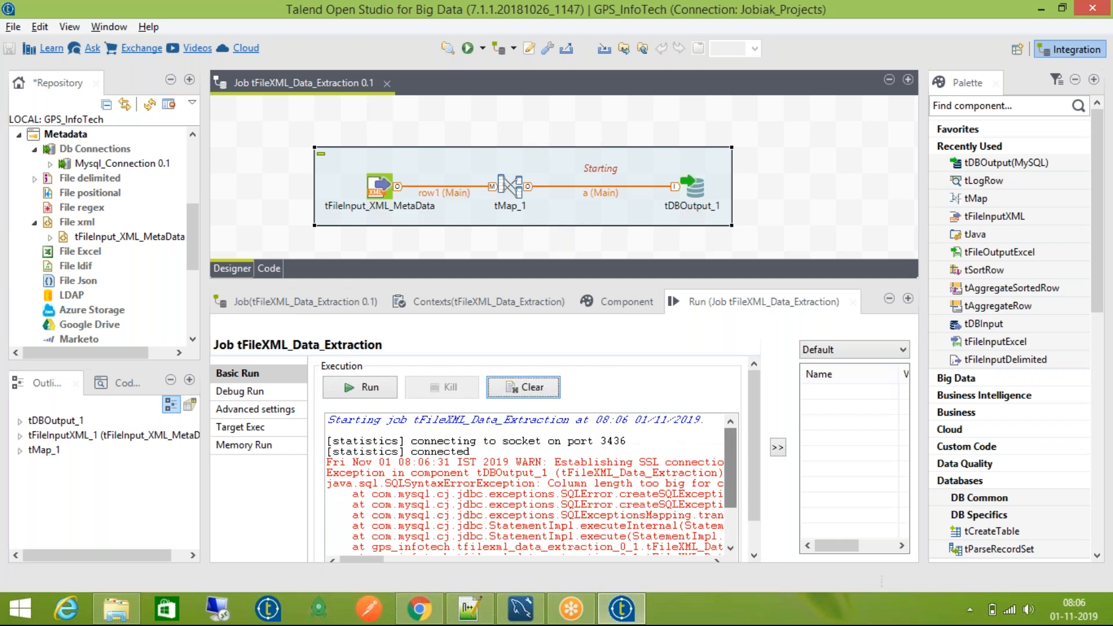
{"action": "left_click_drag", "start_coordinate": [365, 558], "coordinate": [413, 570]}
{"action": "double_click", "coordinate": [547, 483]}
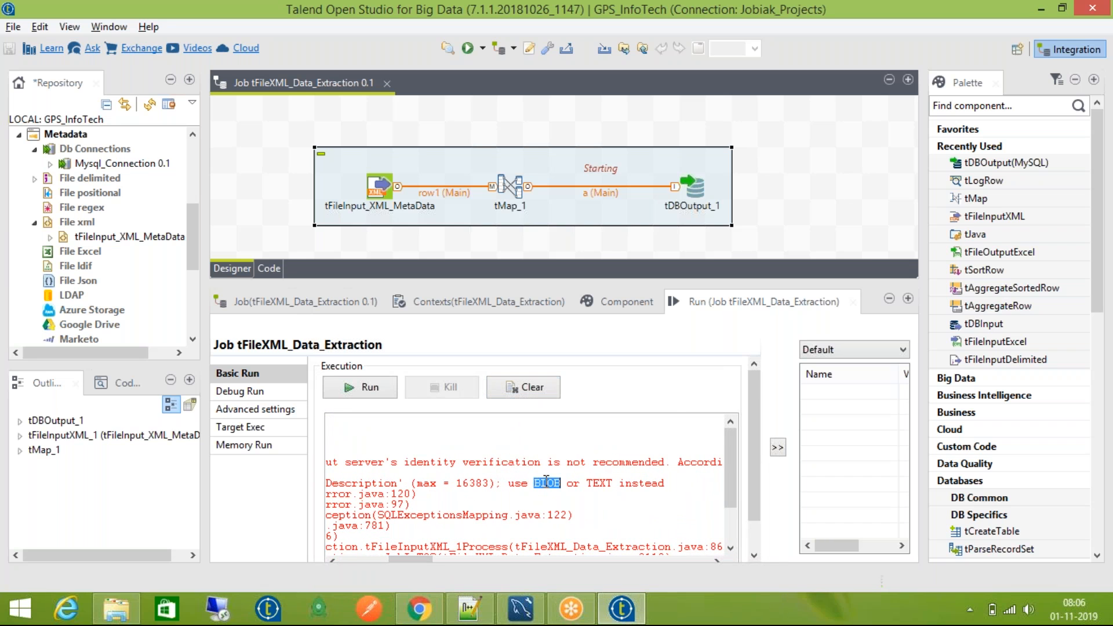
Step: Reopen tMap_1 and check the Description column's type and length in output a's schema
{"action": "double_click", "coordinate": [510, 187]}
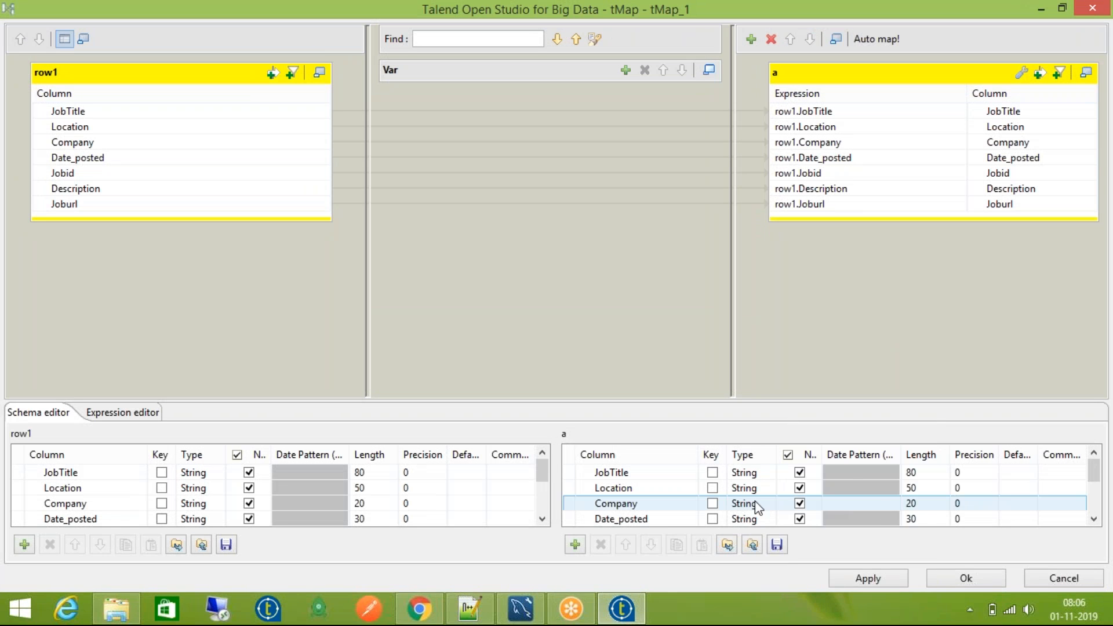
{"action": "left_click", "coordinate": [752, 504]}
{"action": "scroll", "coordinate": [752, 513], "scroll_direction": "down", "scroll_amount": 2}
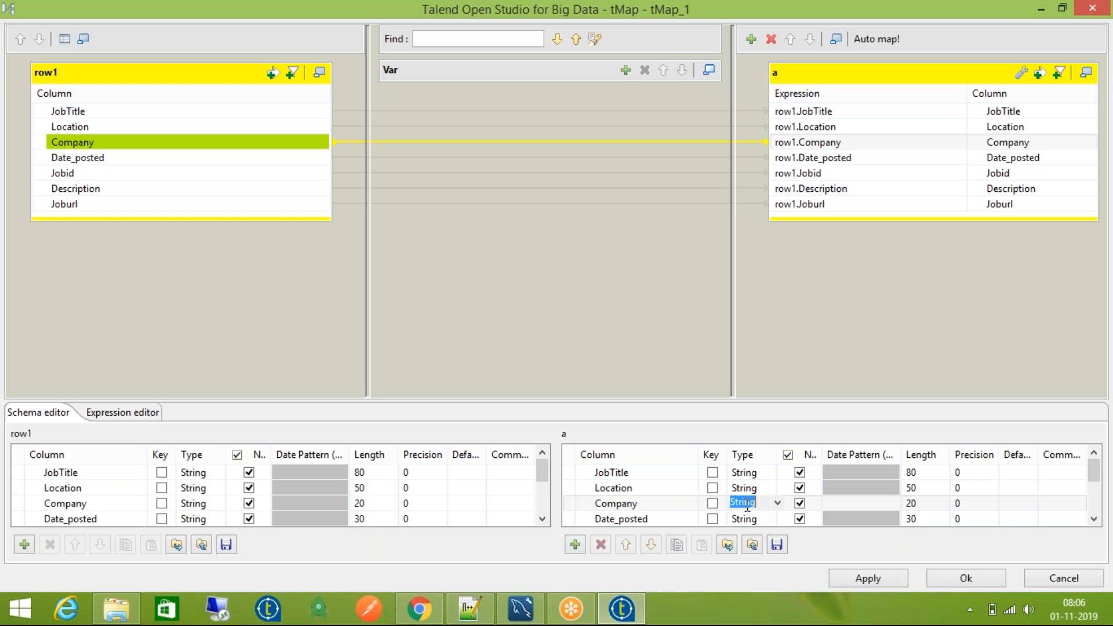
{"action": "scroll", "coordinate": [746, 502], "scroll_direction": "up", "scroll_amount": 2}
{"action": "scroll", "coordinate": [756, 499], "scroll_direction": "down", "scroll_amount": 1}
{"action": "left_click_drag", "start_coordinate": [1095, 477], "coordinate": [1096, 497]}
{"action": "left_click", "coordinate": [746, 488]}
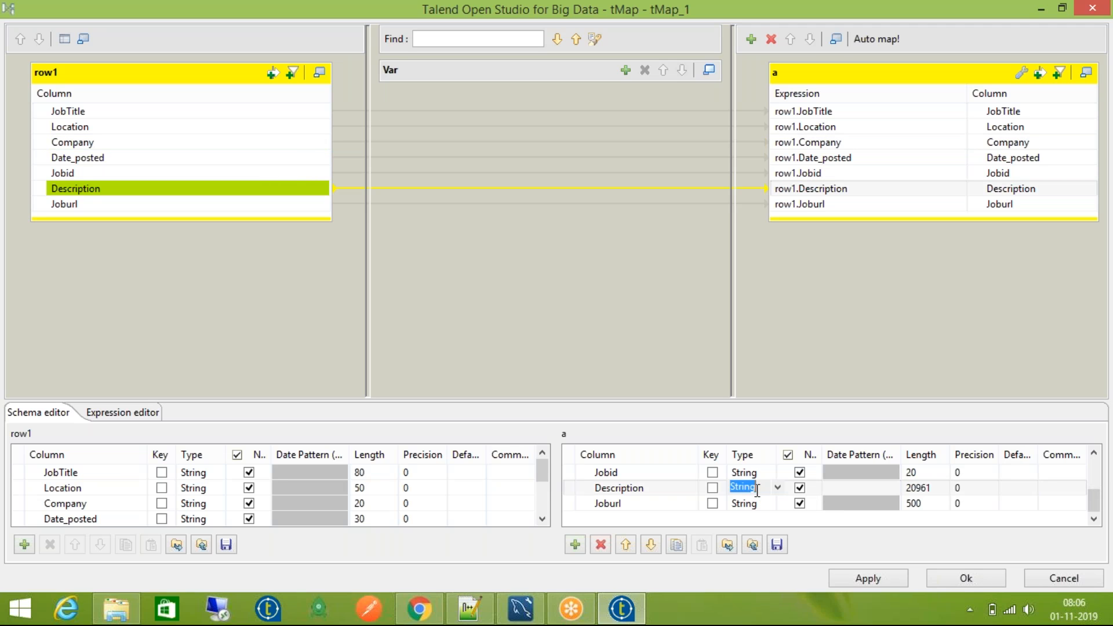
{"action": "left_click", "coordinate": [858, 493]}
{"action": "left_click", "coordinate": [918, 489]}
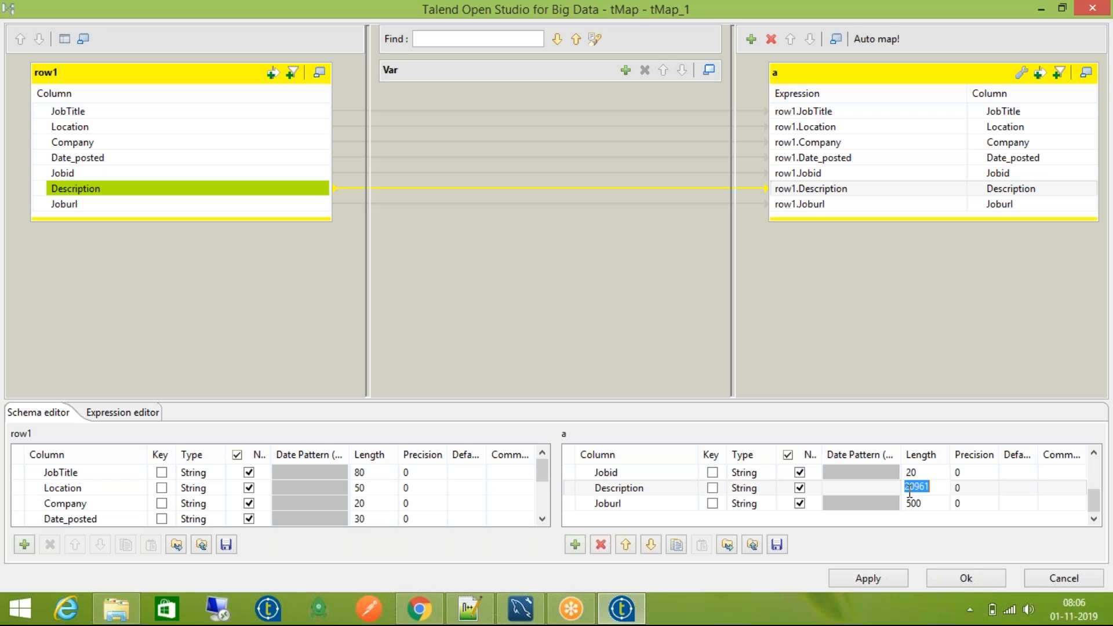
Step: Switch to MySQL Workbench and inspect the Description column's definition under the adidas_data table's columns
{"action": "left_click", "coordinate": [520, 608]}
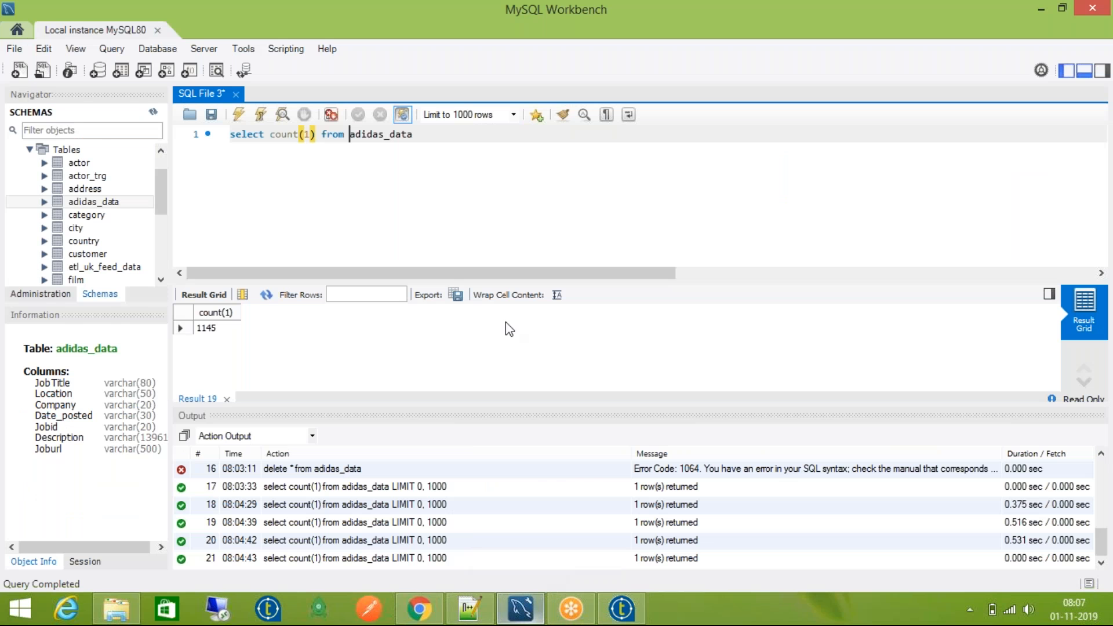
{"action": "left_click", "coordinate": [44, 202]}
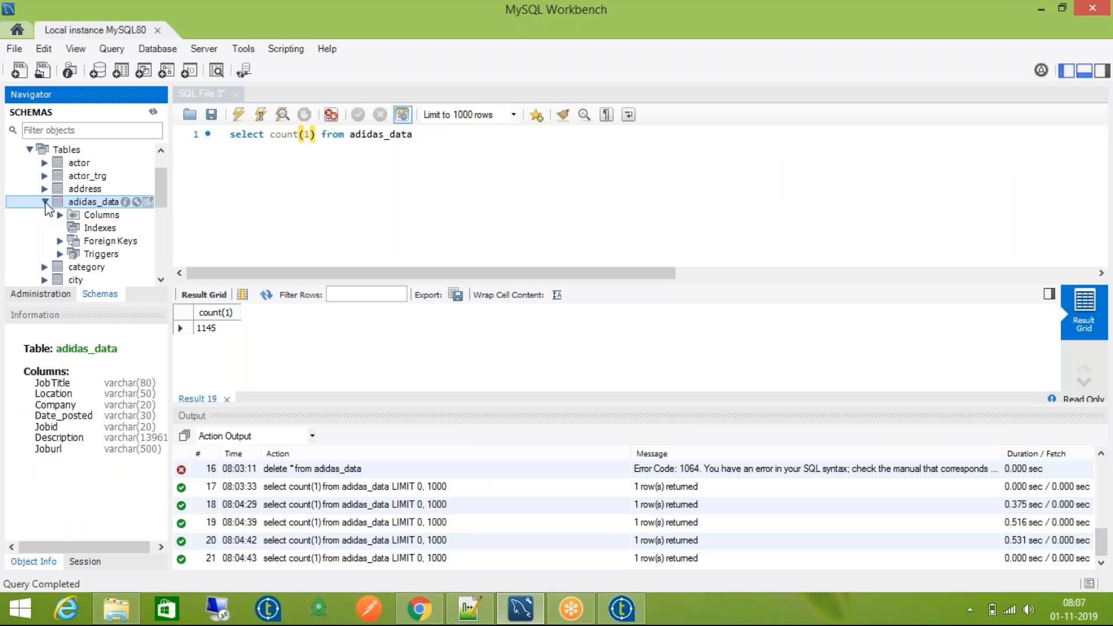
{"action": "double_click", "coordinate": [80, 212]}
{"action": "scroll", "coordinate": [113, 216], "scroll_direction": "down", "scroll_amount": 3}
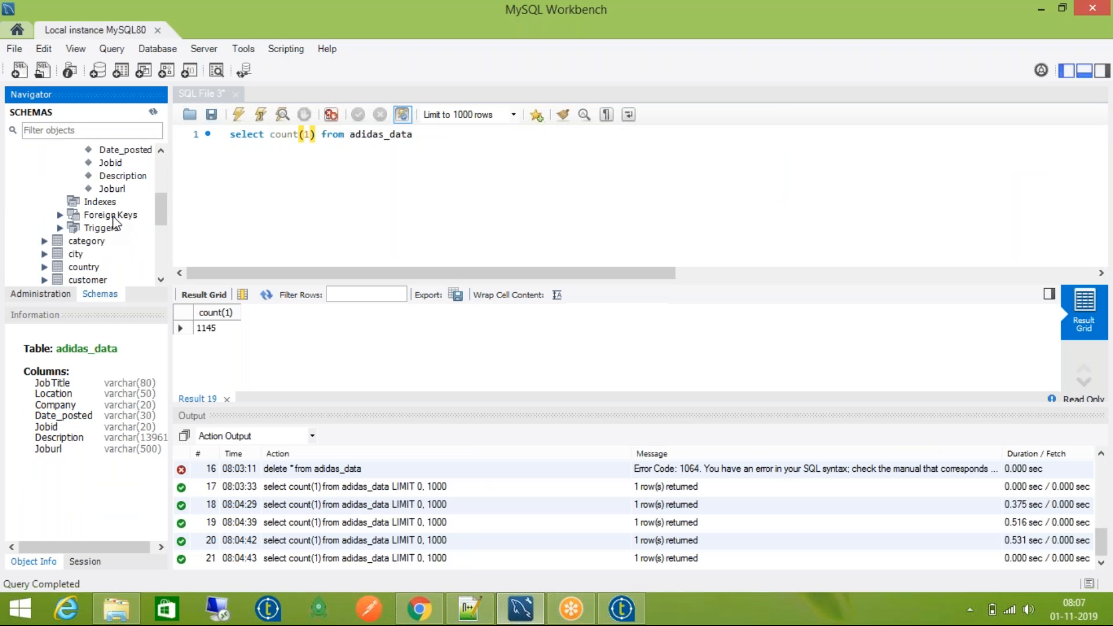
{"action": "double_click", "coordinate": [123, 176]}
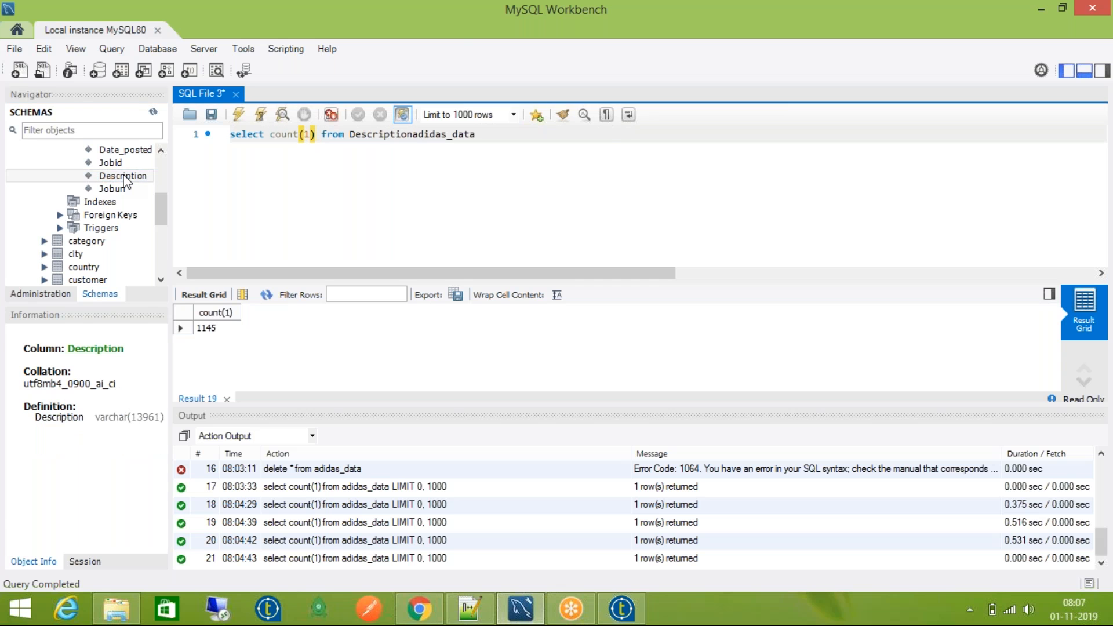
Step: Try to open the adidas_data table's definition for altering from the Tables list in the sakila schema
{"action": "right_click", "coordinate": [124, 178]}
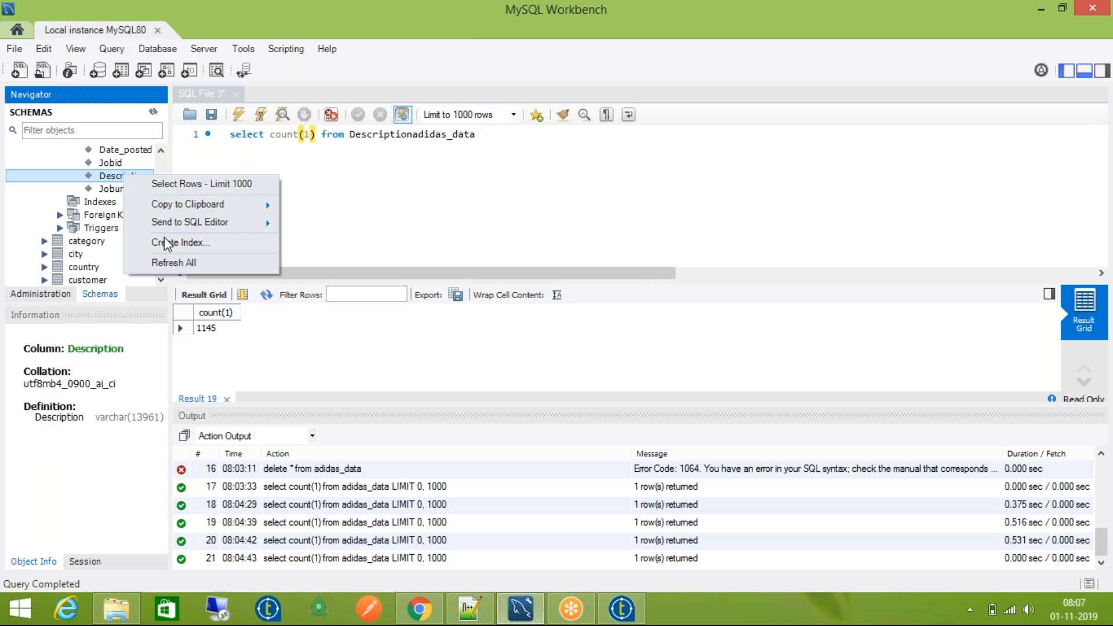
{"action": "left_click", "coordinate": [111, 164]}
{"action": "scroll", "coordinate": [114, 168], "scroll_direction": "up", "scroll_amount": 3}
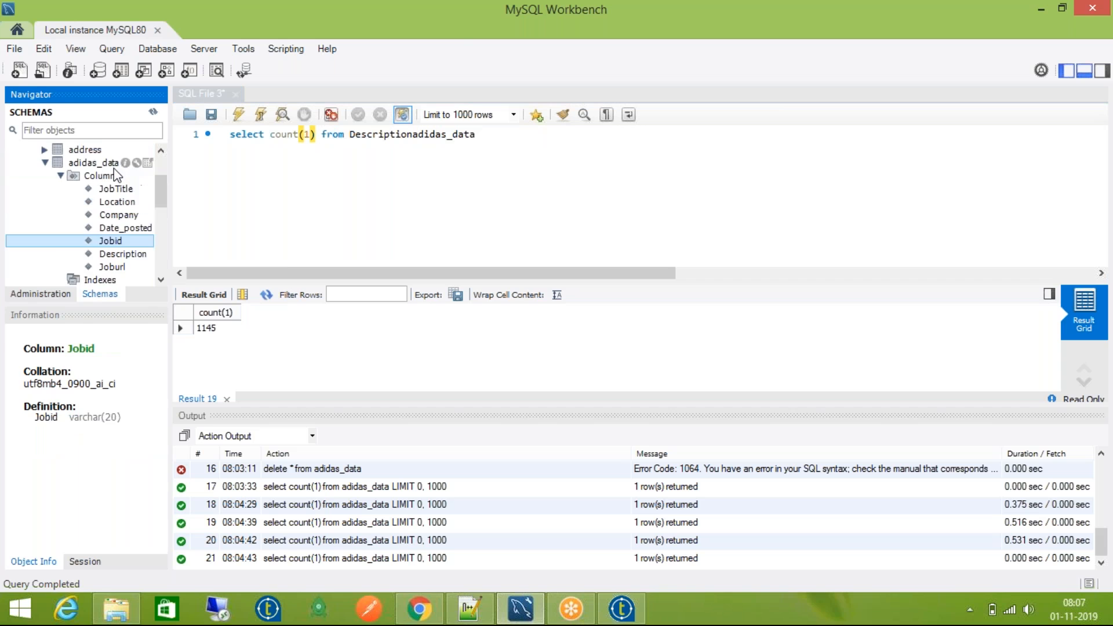
{"action": "left_click", "coordinate": [91, 203]}
{"action": "right_click", "coordinate": [91, 206]}
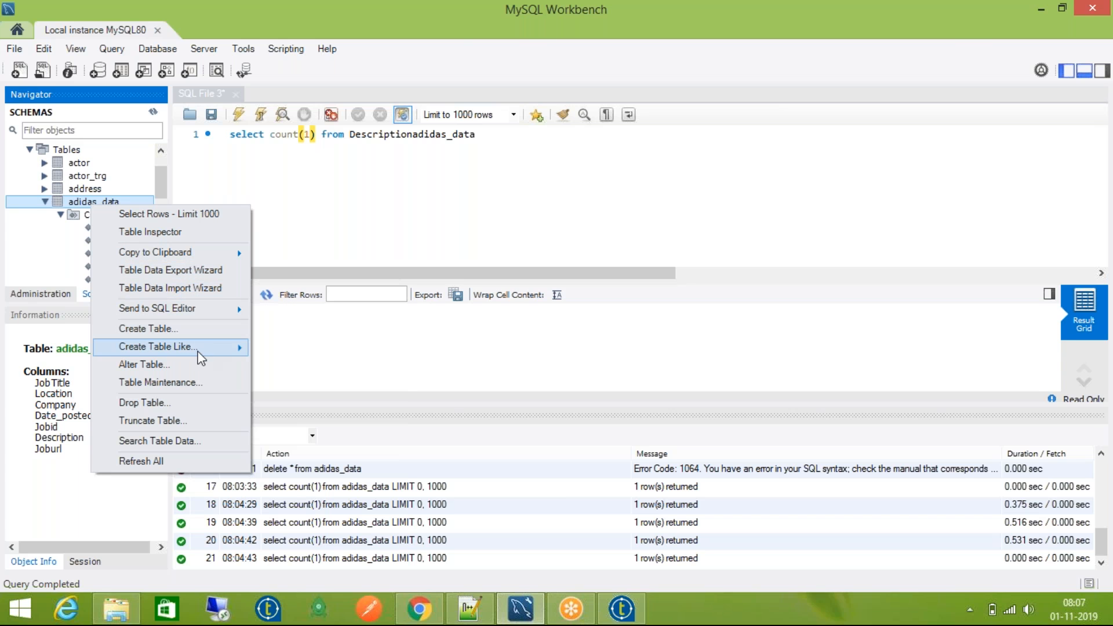
{"action": "left_click", "coordinate": [200, 373]}
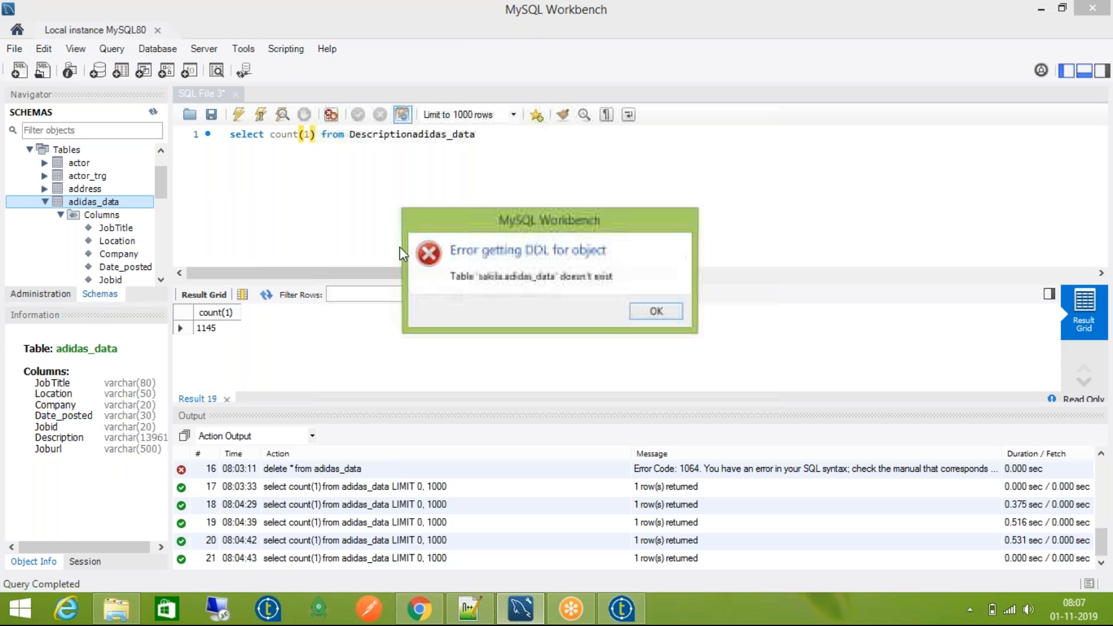
{"action": "left_click", "coordinate": [657, 312]}
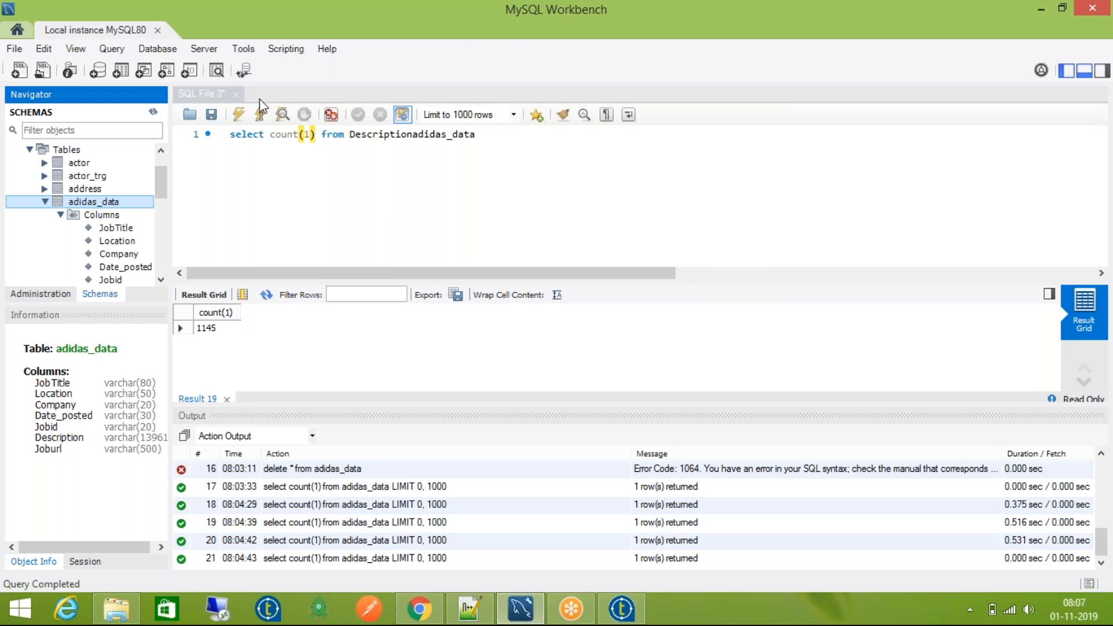
{"action": "left_click", "coordinate": [235, 94]}
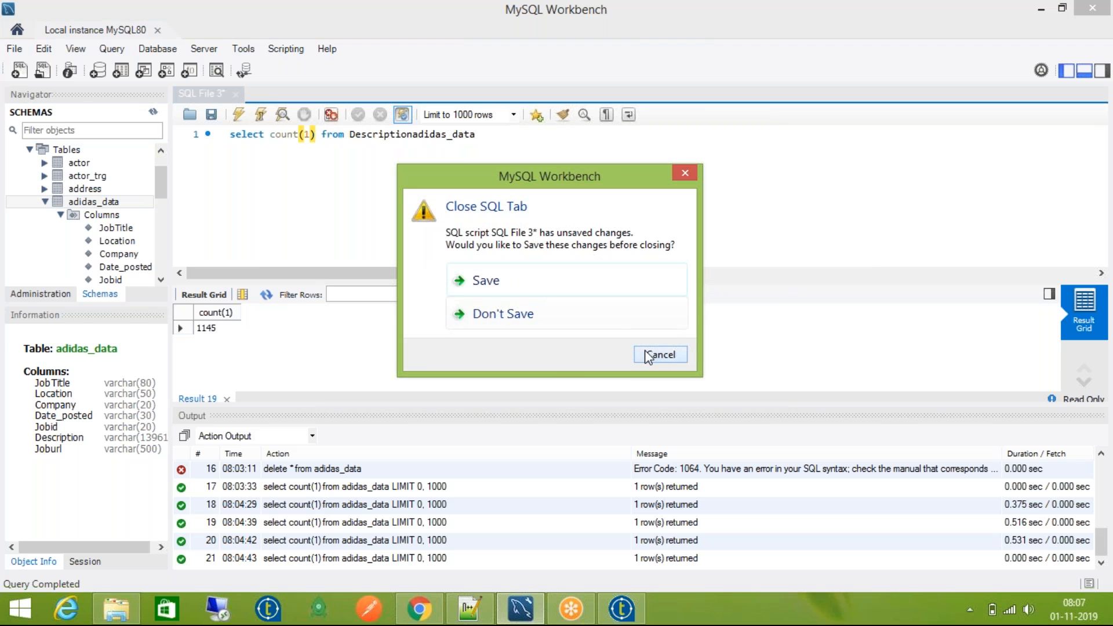
{"action": "left_click", "coordinate": [652, 348]}
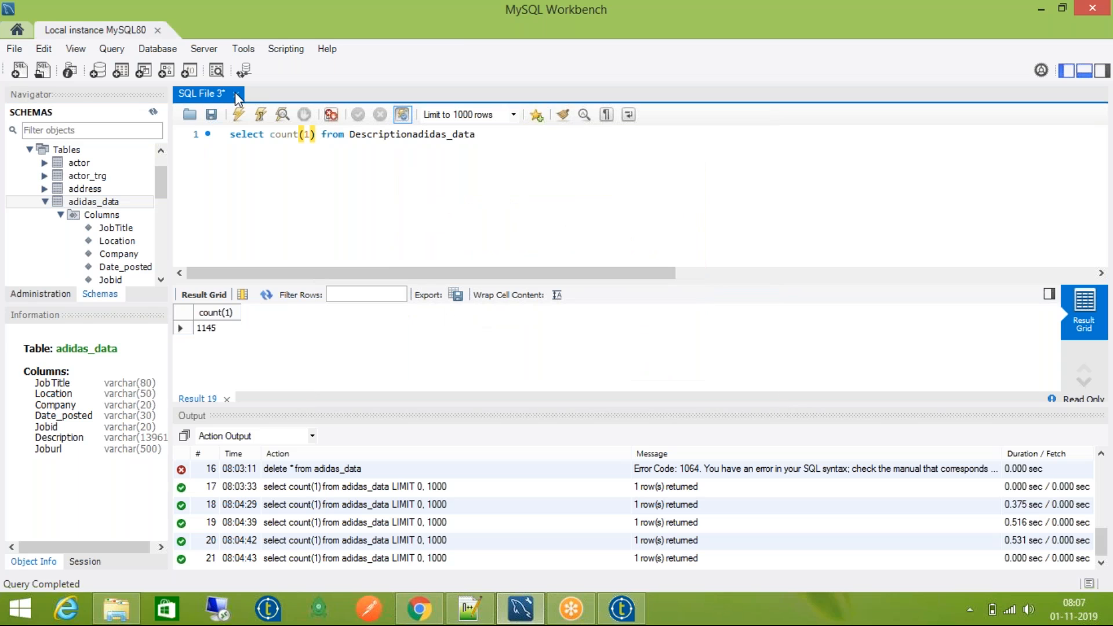
{"action": "left_click", "coordinate": [77, 203]}
{"action": "right_click", "coordinate": [79, 203]}
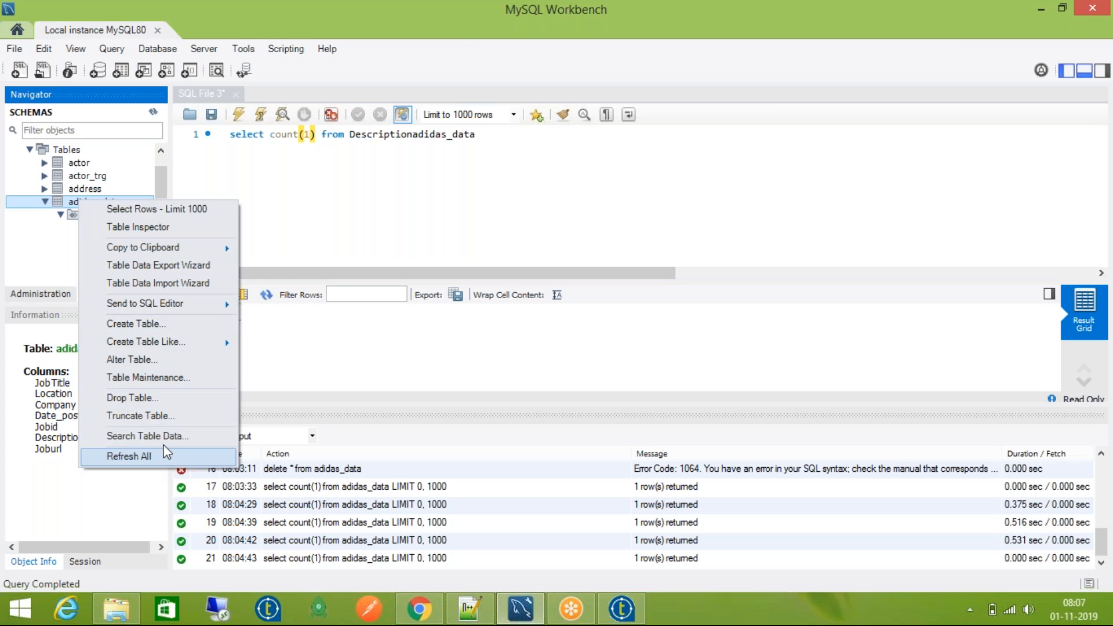
{"action": "mouse_move", "coordinate": [177, 313]}
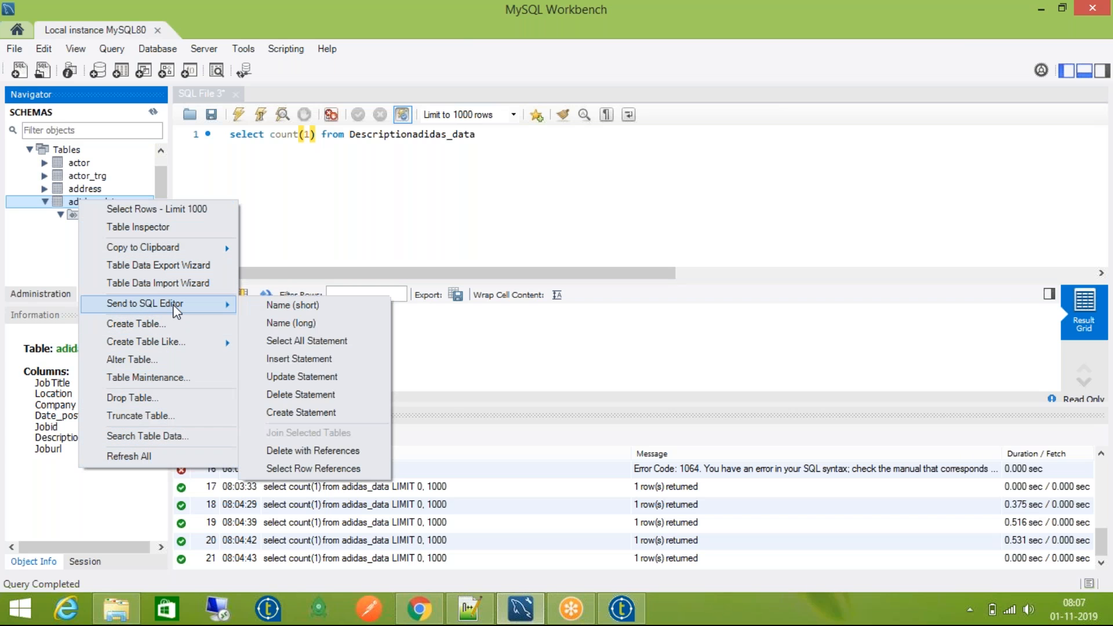
{"action": "left_click", "coordinate": [179, 358]}
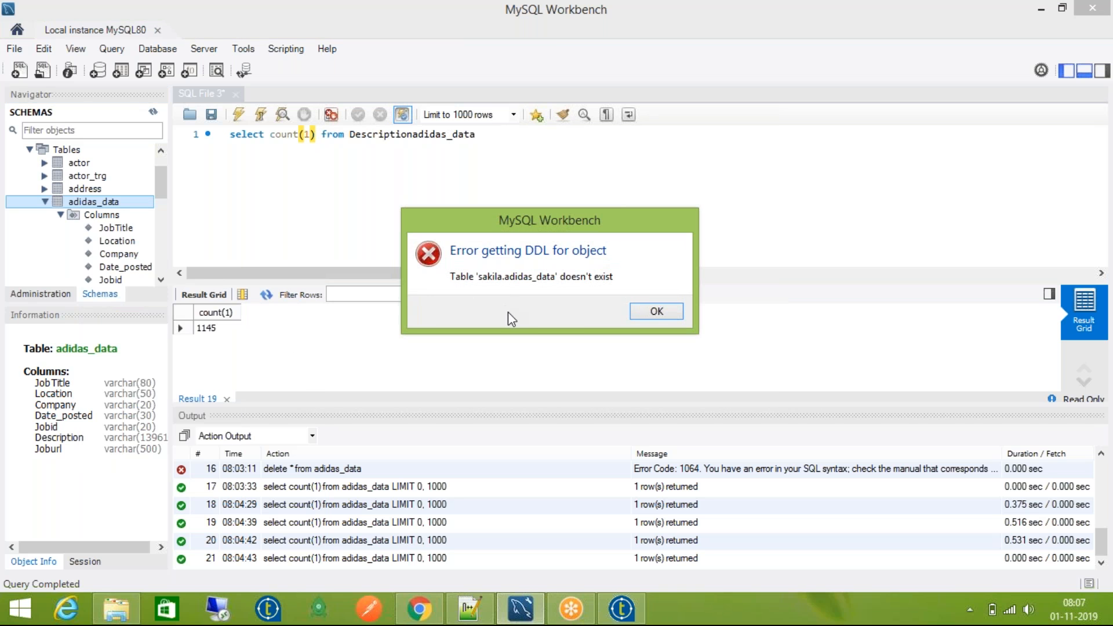
{"action": "left_click", "coordinate": [635, 312]}
Step: Switch to Talend Open Studio, accept the tMap_1 mapping, and set tDBOutput_1's action on table to Create table if does not exist
{"action": "left_click", "coordinate": [622, 609]}
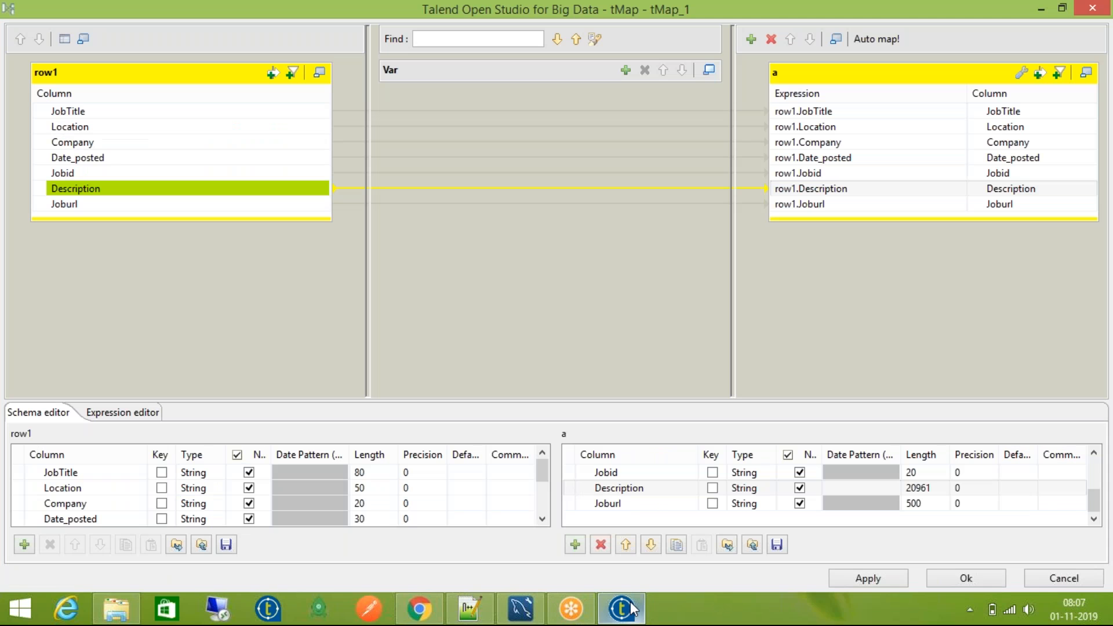
{"action": "left_click", "coordinate": [956, 578]}
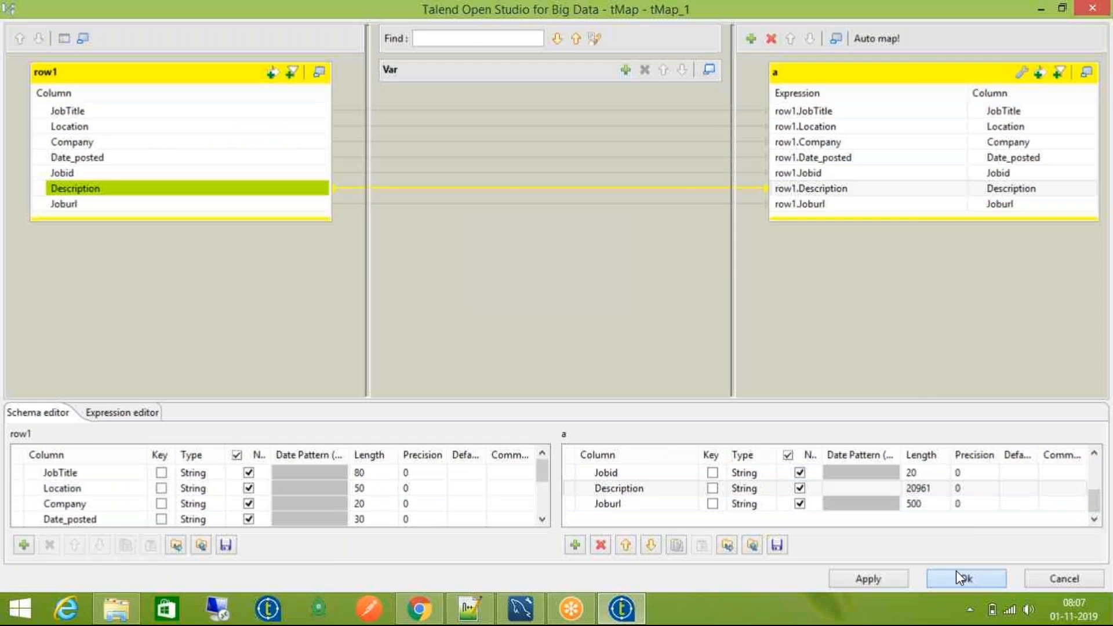
{"action": "double_click", "coordinate": [693, 187]}
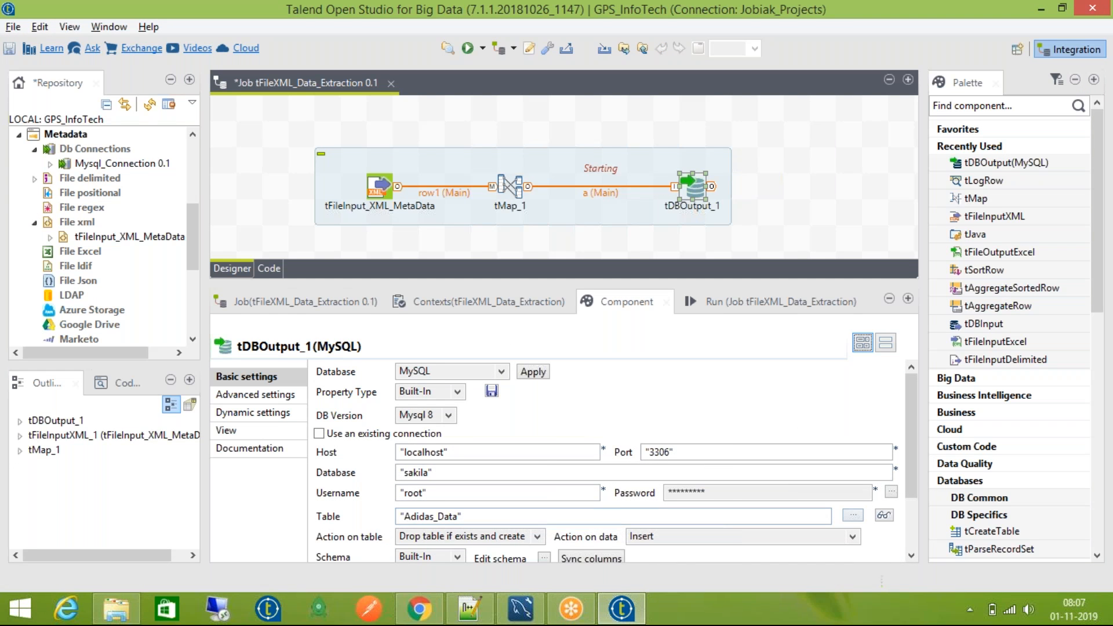
{"action": "left_click", "coordinate": [469, 536]}
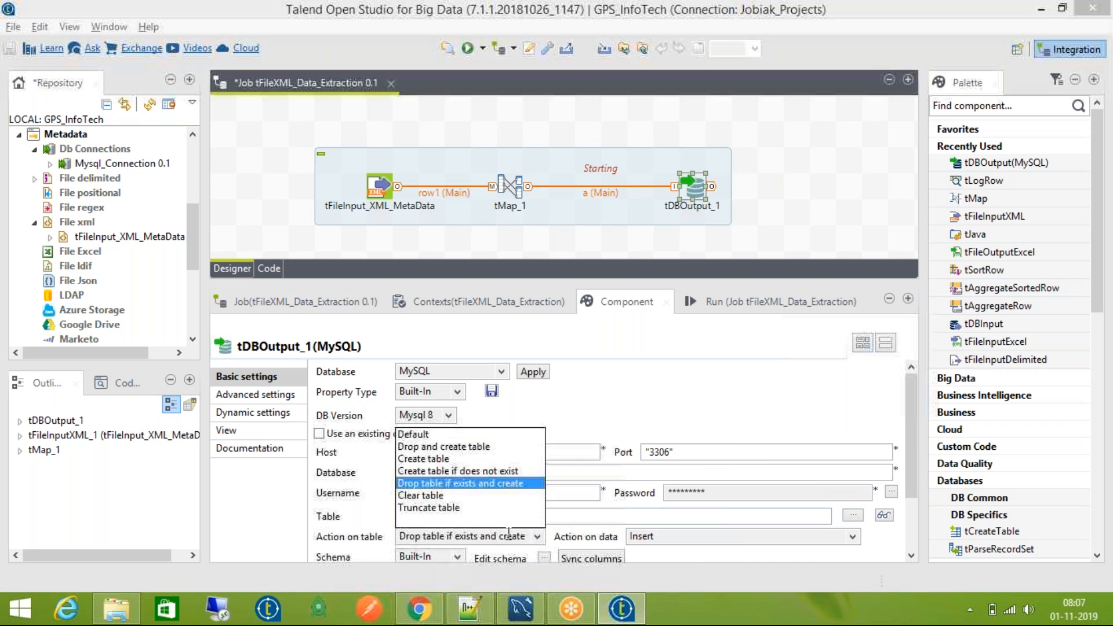
{"action": "left_click", "coordinate": [483, 435]}
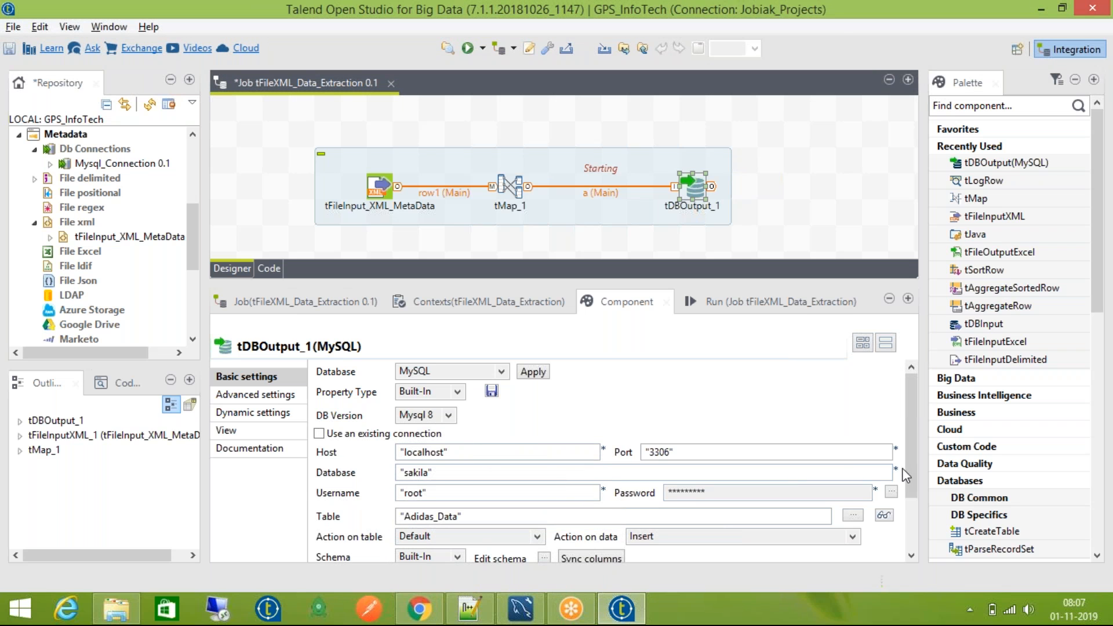
{"action": "left_click", "coordinate": [483, 536]}
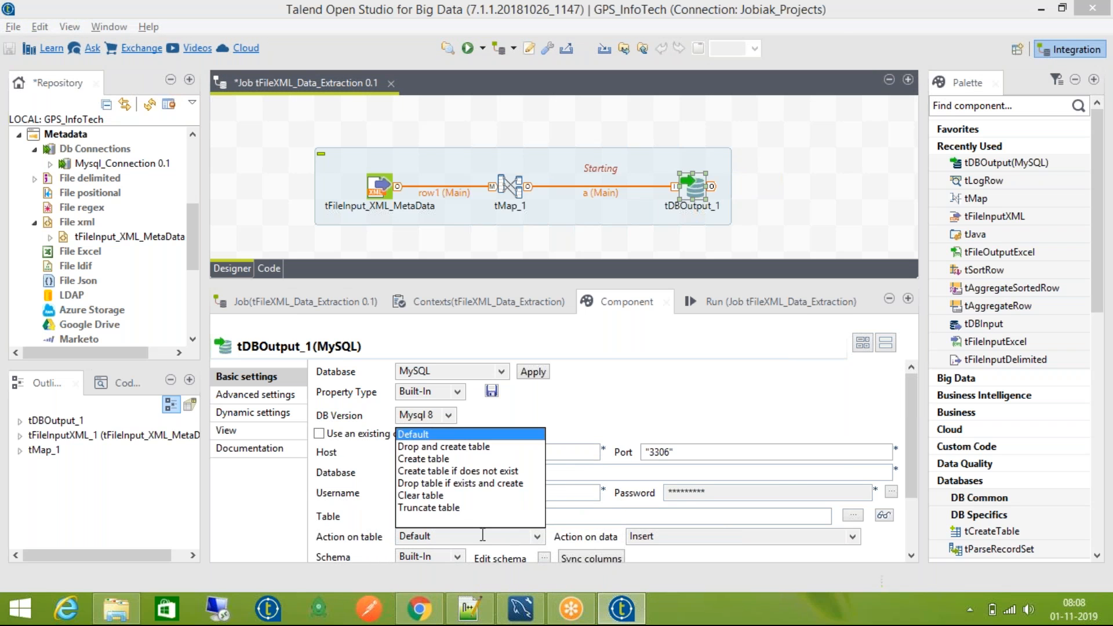
{"action": "left_click", "coordinate": [478, 471]}
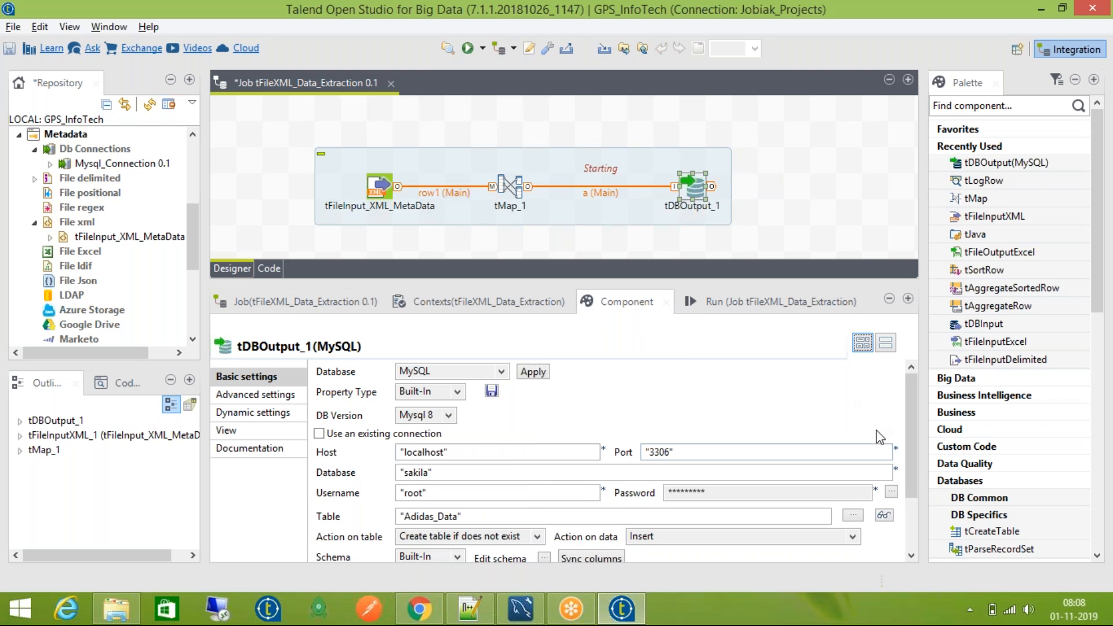
Step: Turn off Die on error in the basic settings of tDBOutput_1
{"action": "scroll", "coordinate": [905, 482], "scroll_direction": "down", "scroll_amount": 3}
{"action": "left_click", "coordinate": [353, 553]}
{"action": "scroll", "coordinate": [909, 529], "scroll_direction": "up", "scroll_amount": 3}
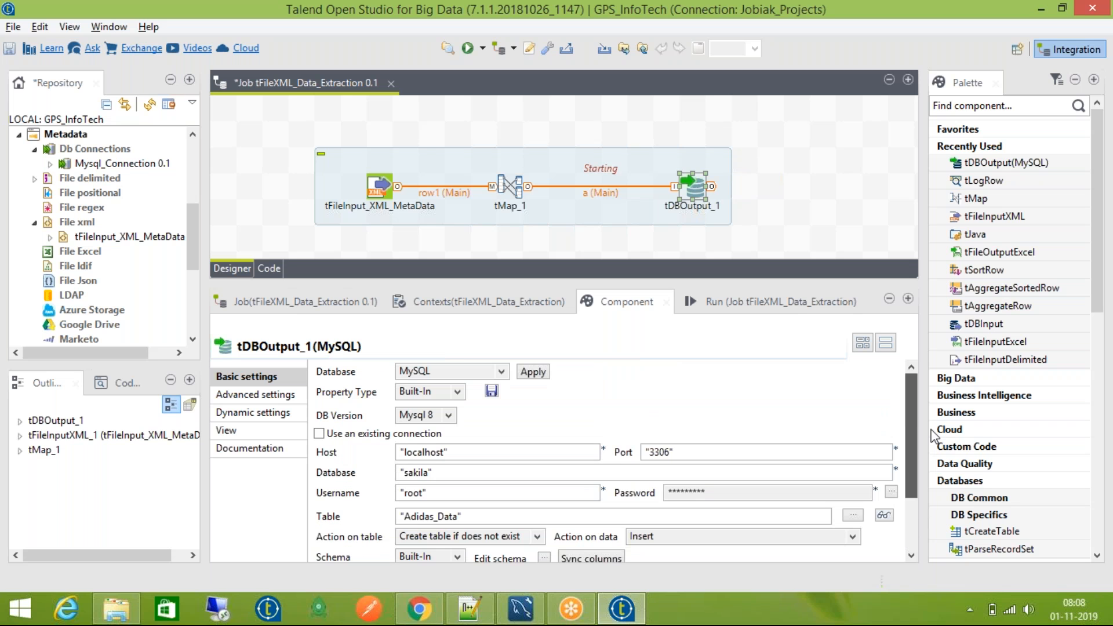
Step: Edit the Description column's length in output a's schema in tMap_1, and accept and propagate the changes
{"action": "left_click", "coordinate": [502, 184]}
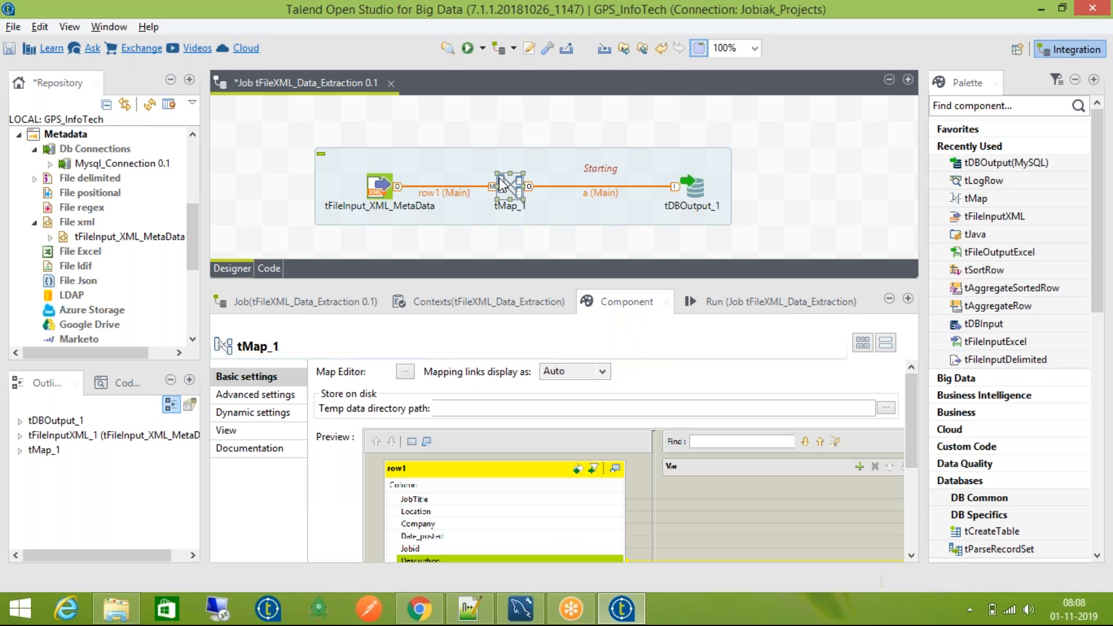
{"action": "double_click", "coordinate": [511, 188]}
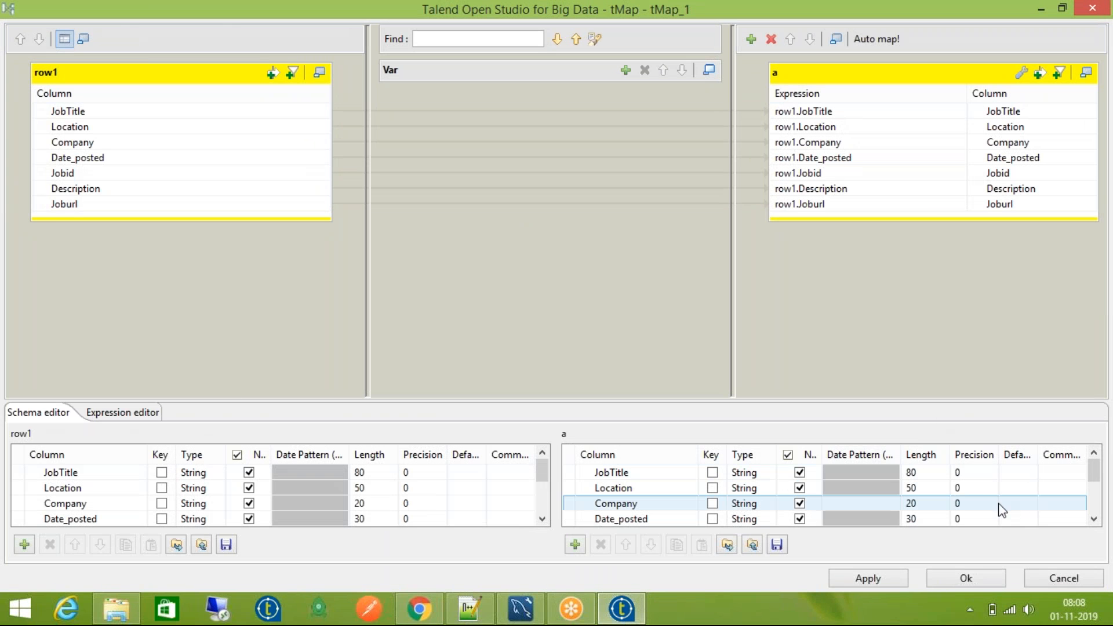
{"action": "scroll", "coordinate": [1102, 475], "scroll_direction": "down", "scroll_amount": 2}
{"action": "left_click", "coordinate": [916, 488]}
{"action": "key", "text": "End"}
{"action": "key", "text": "BackSpace"}
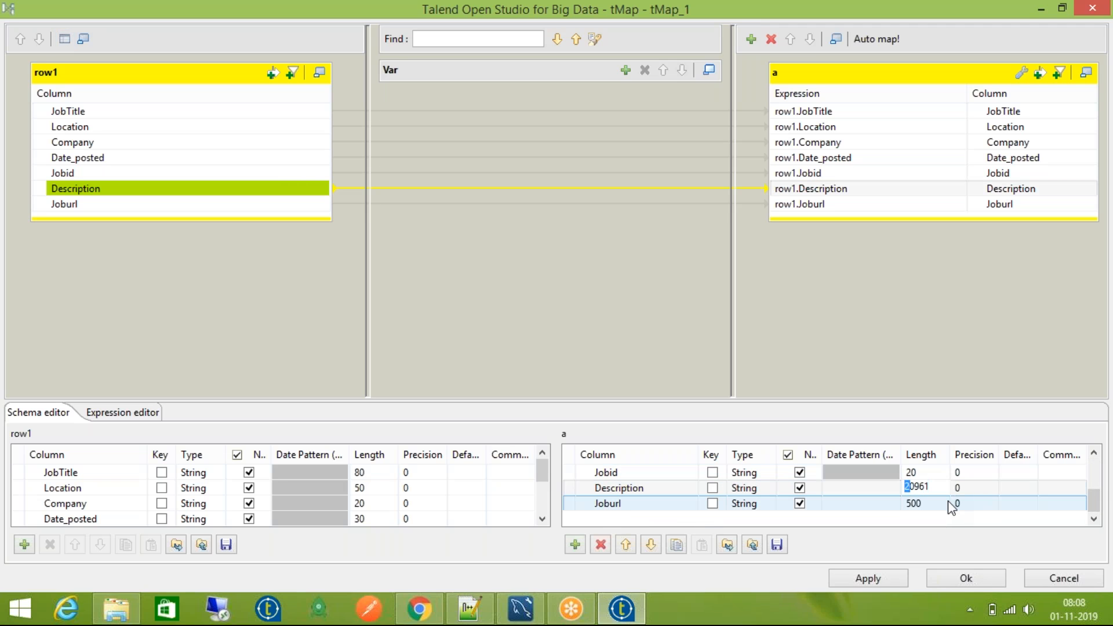
{"action": "left_click", "coordinate": [979, 576]}
{"action": "left_click", "coordinate": [649, 357]}
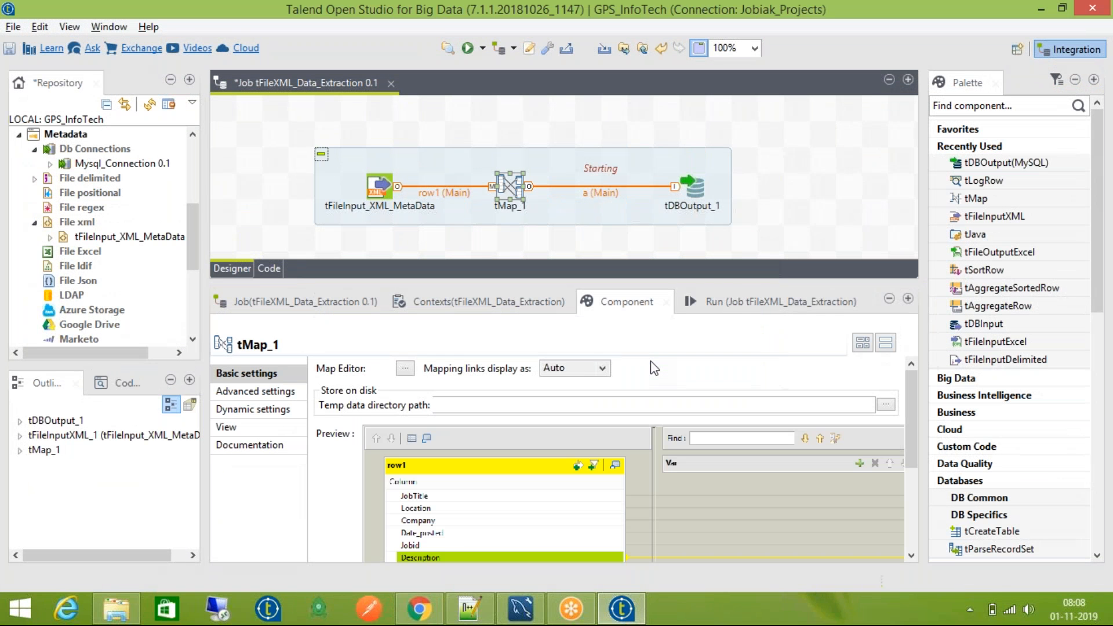
Step: Review tDBOutput_1's table action and error settings, and rerun the saved job with the old output cleared
{"action": "left_click", "coordinate": [693, 187]}
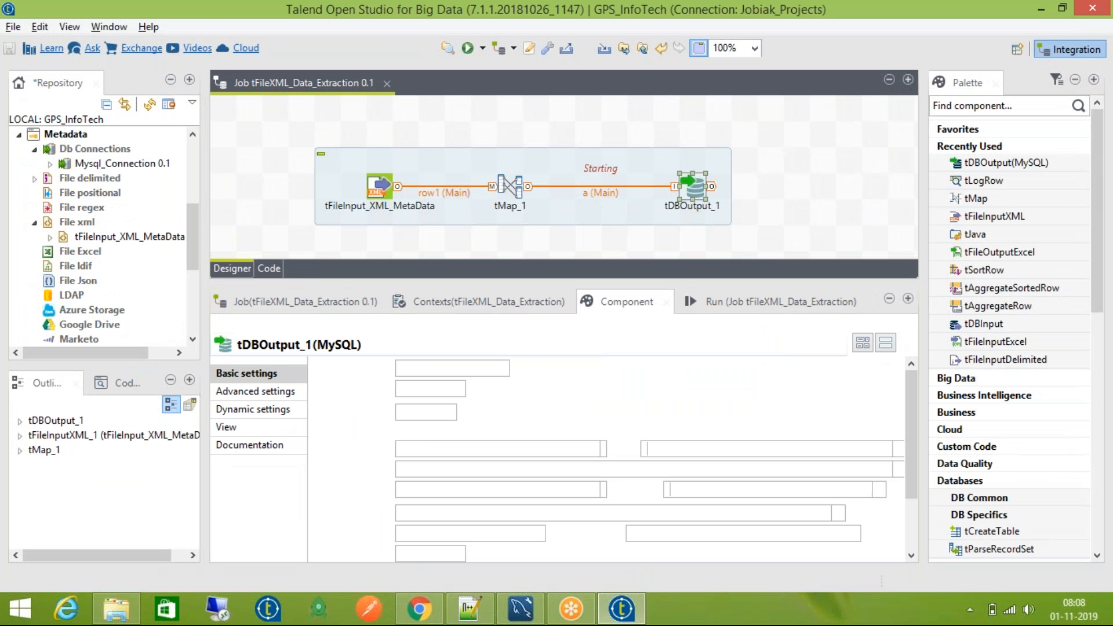
{"action": "scroll", "coordinate": [907, 459], "scroll_direction": "down", "scroll_amount": 3}
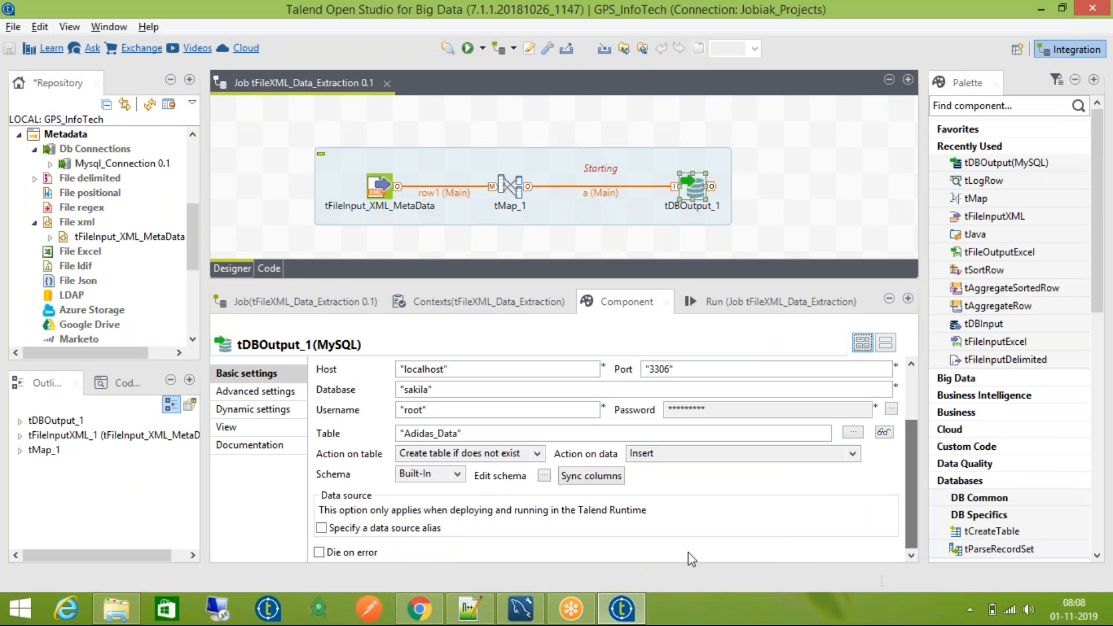
{"action": "left_click", "coordinate": [721, 301]}
{"action": "left_click", "coordinate": [529, 387]}
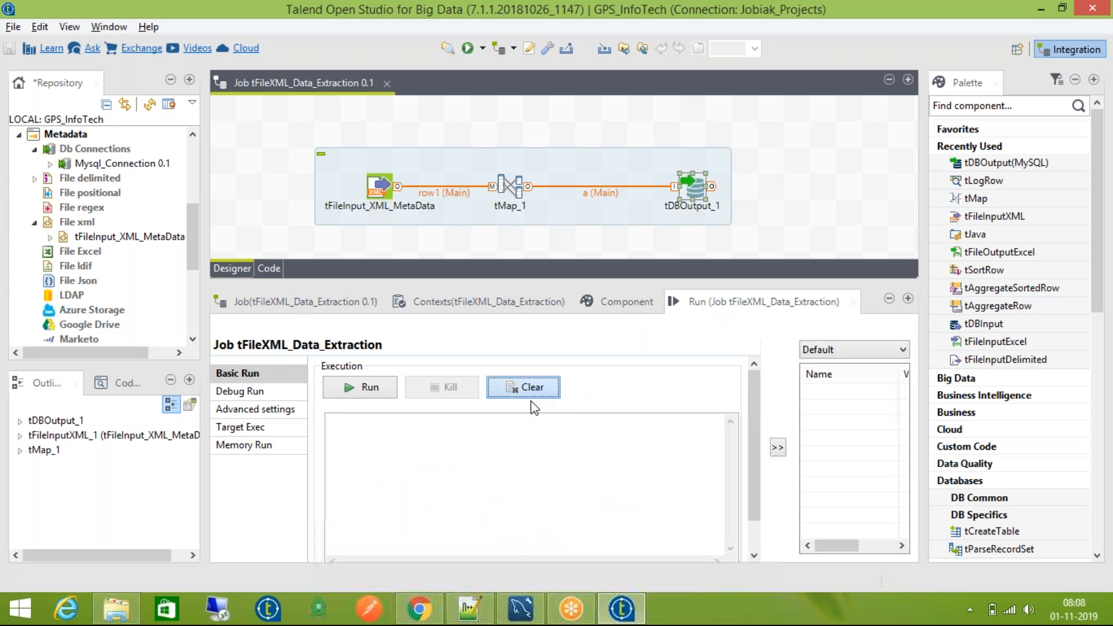
{"action": "left_click", "coordinate": [348, 387]}
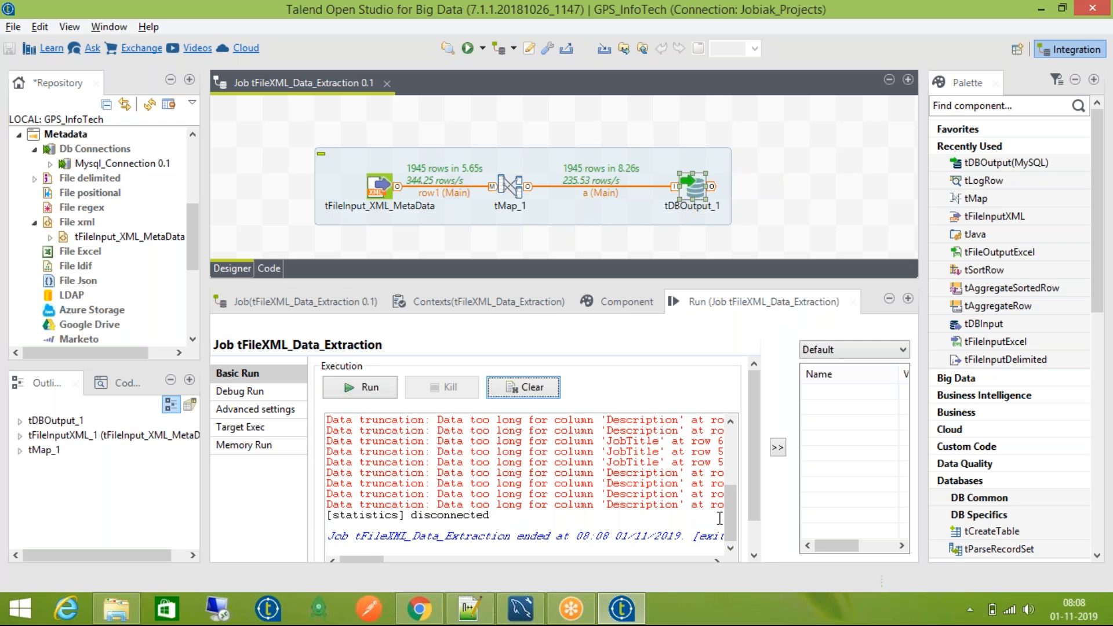
Step: Examine the data truncation errors in the run output for the columns whose data is too long
{"action": "left_click_drag", "start_coordinate": [729, 529], "coordinate": [743, 483]}
{"action": "double_click", "coordinate": [640, 450]}
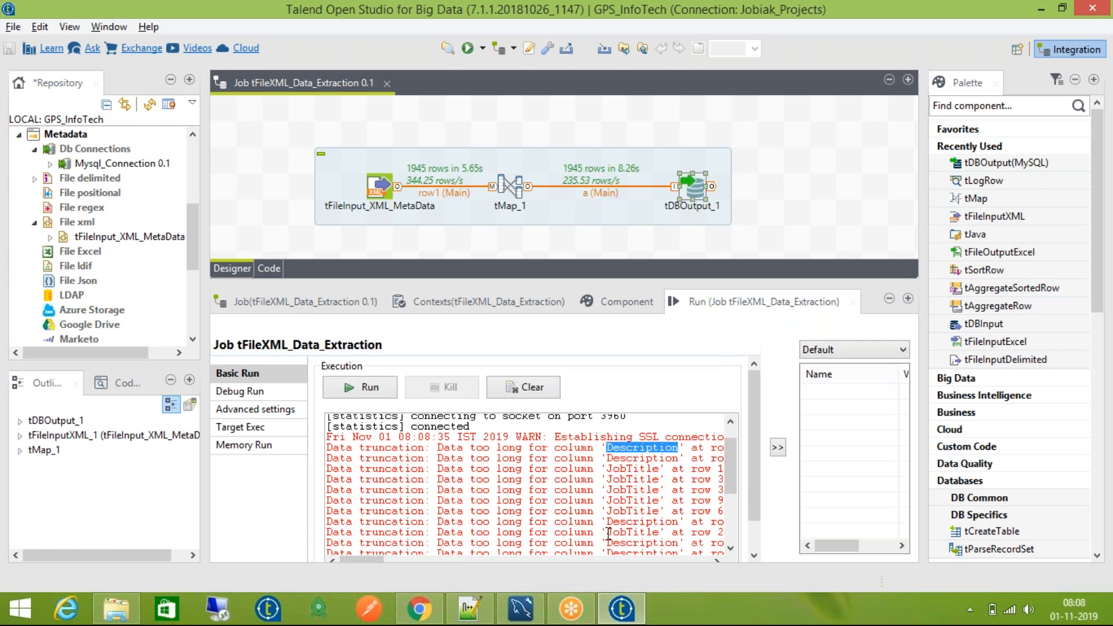
{"action": "left_click_drag", "start_coordinate": [640, 472], "coordinate": [640, 480]}
{"action": "scroll", "coordinate": [642, 520], "scroll_direction": "down", "scroll_amount": 4}
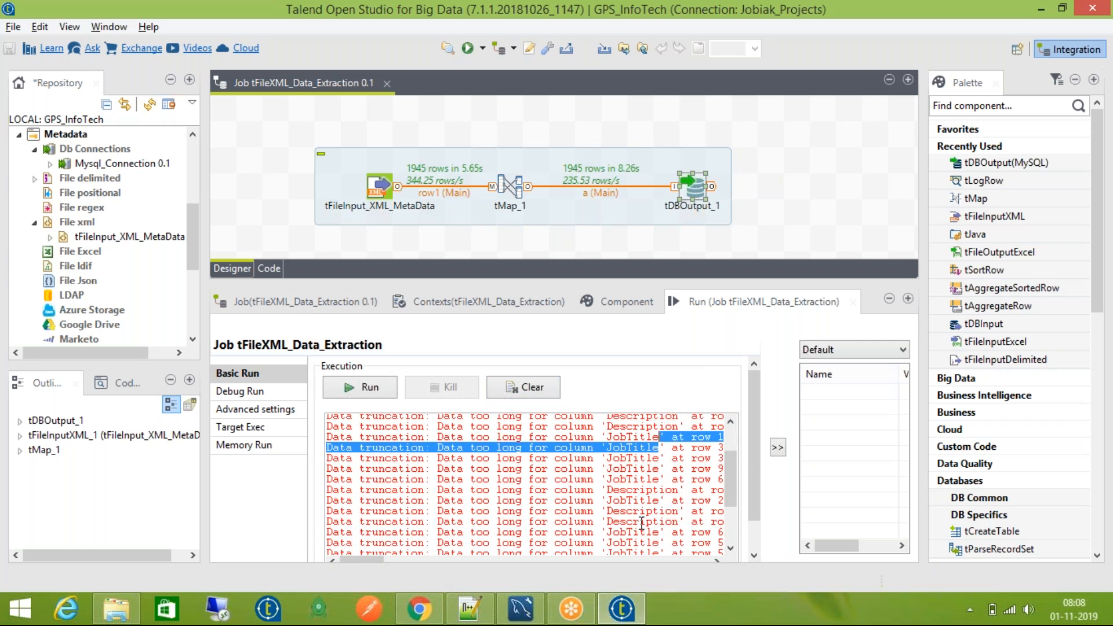
{"action": "double_click", "coordinate": [645, 497]}
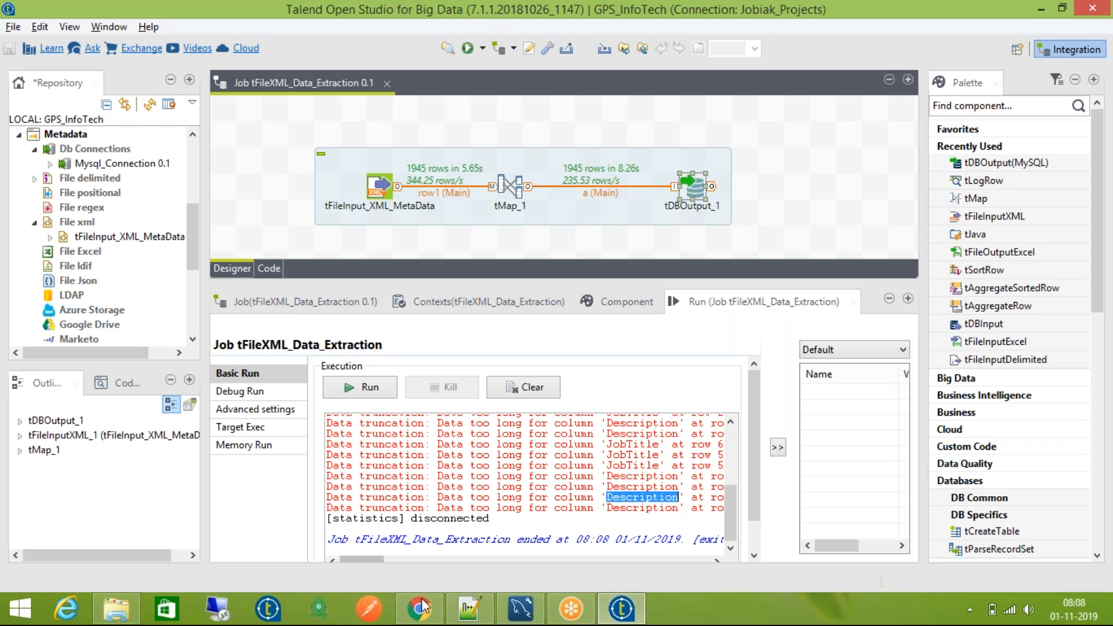
Step: Switch to MySQL Workbench, remove the stray word Description before adidas_data in the count query, and run it
{"action": "left_click", "coordinate": [521, 608]}
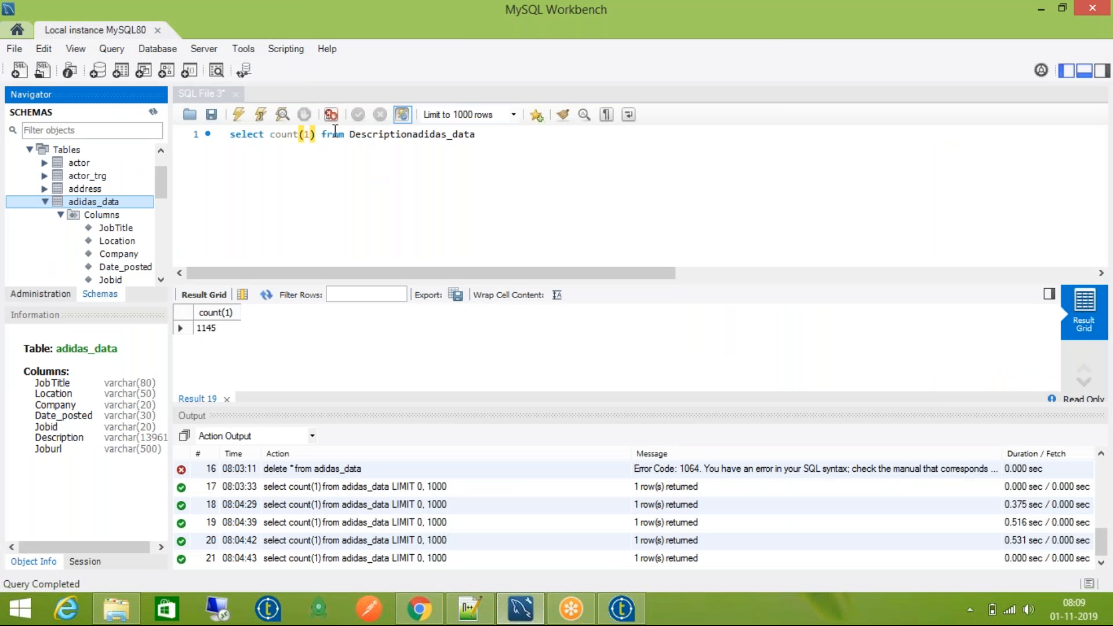
{"action": "left_click", "coordinate": [384, 135]}
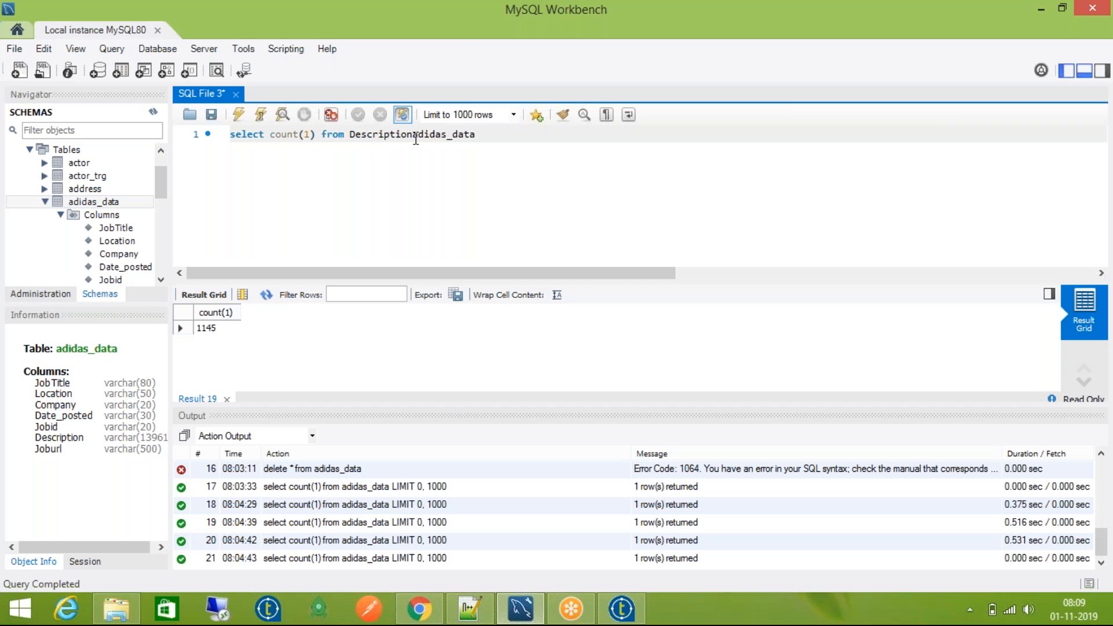
{"action": "key", "text": "ctrl+shift+Left"}
{"action": "key", "text": "BackSpace"}
{"action": "key", "text": "ctrl+Return"}
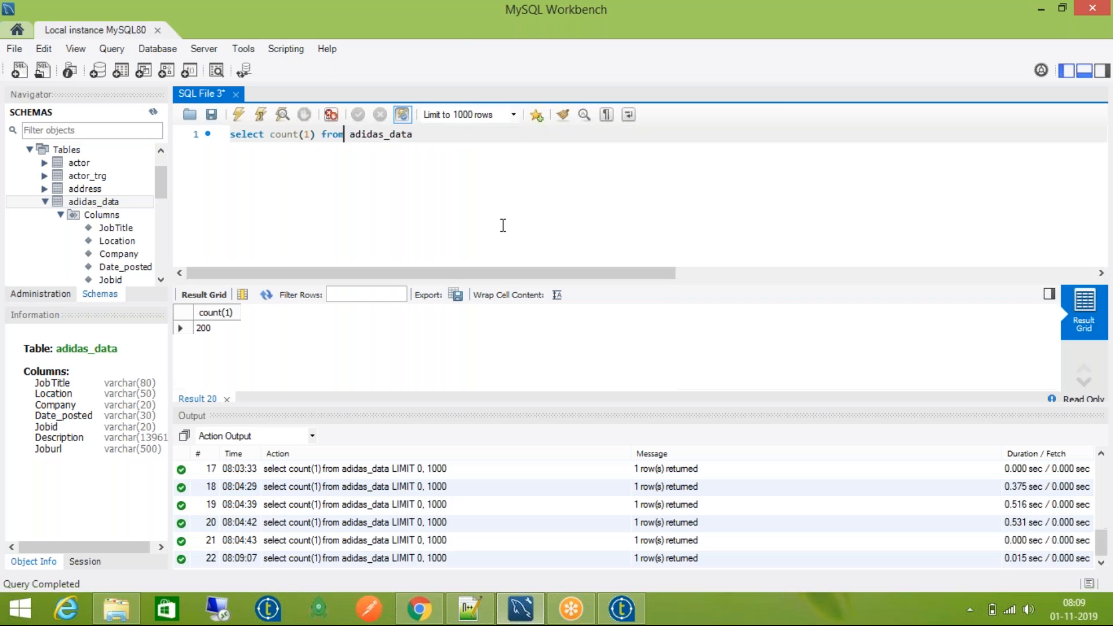
Step: Change the query to select * from adidas_data and run it to list the loaded rows
{"action": "key", "text": "Left"}
{"action": "key", "text": "Left"}
{"action": "key", "text": "ctrl+shift+Left"}
{"action": "key", "text": "ctrl+shift+Left"}
{"action": "key", "text": "ctrl+shift+Left"}
{"action": "key", "text": "ctrl+shift+Left"}
{"action": "key", "text": "ctrl+shift+Right"}
{"action": "type", "text": "*"}
{"action": "key", "text": "ctrl+Return"}
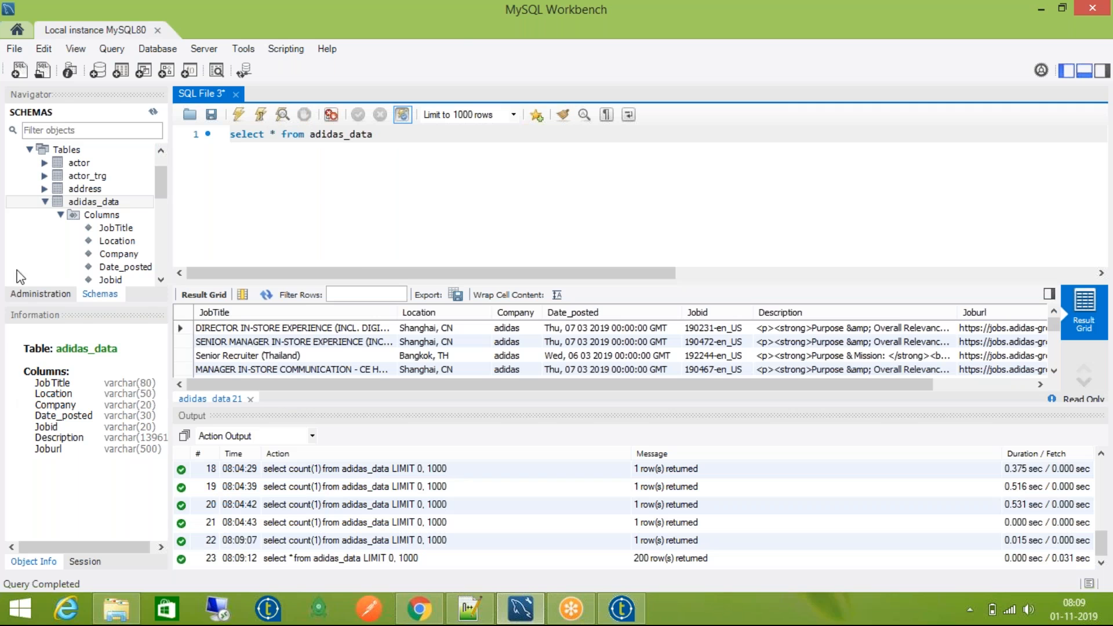
Step: Open adidas_data for altering, review its columns, indexes, foreign keys, partitioning and options, and close the table editor
{"action": "right_click", "coordinate": [107, 202]}
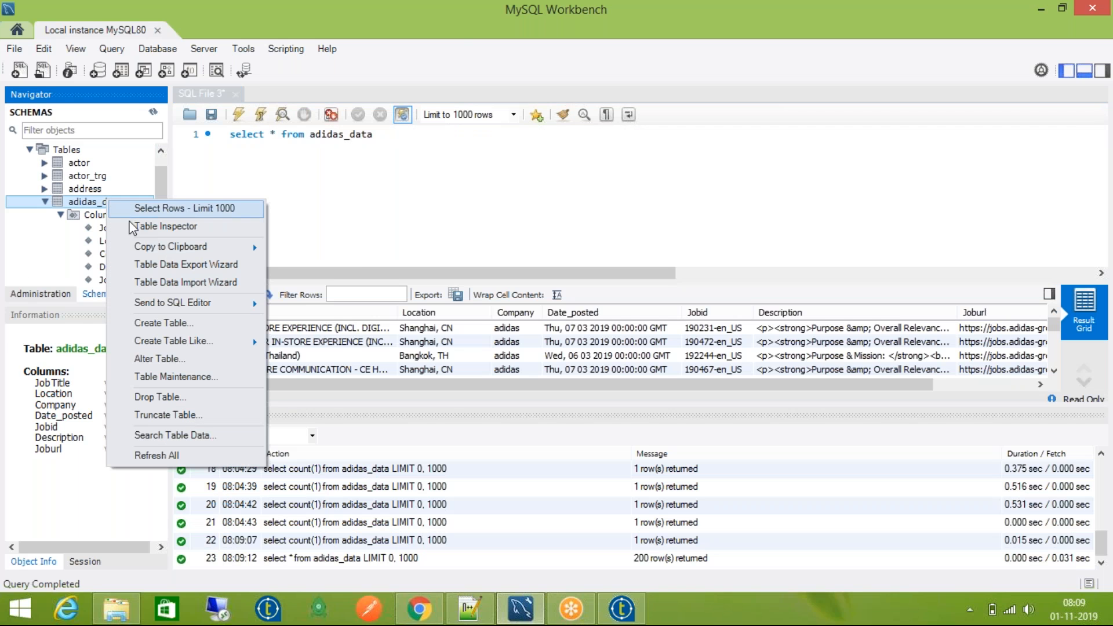
{"action": "left_click", "coordinate": [166, 361]}
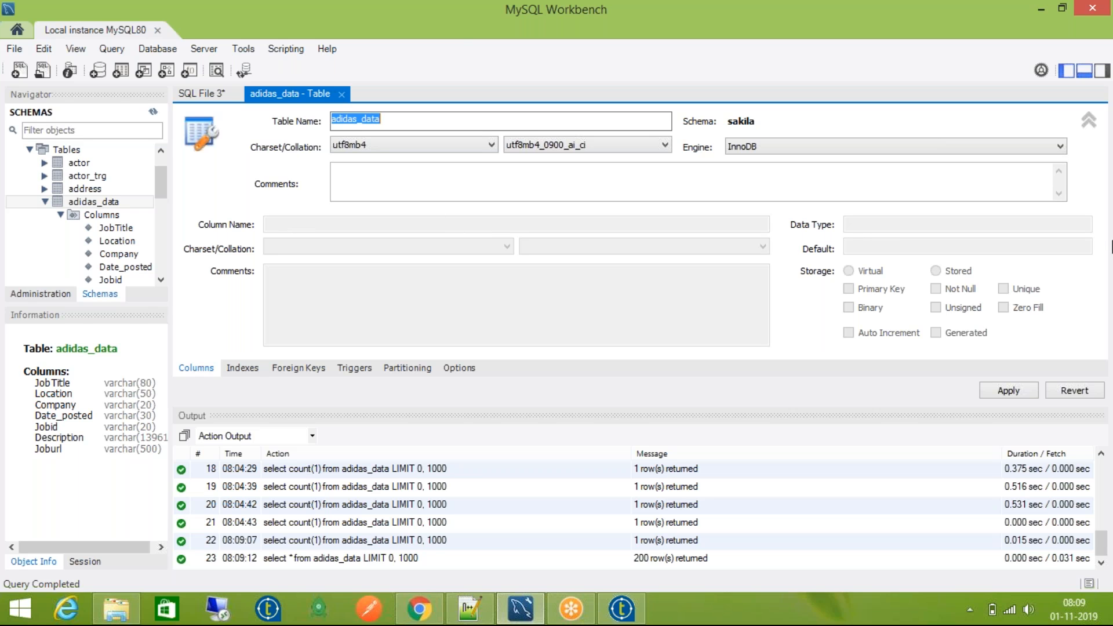
{"action": "left_click", "coordinate": [200, 370]}
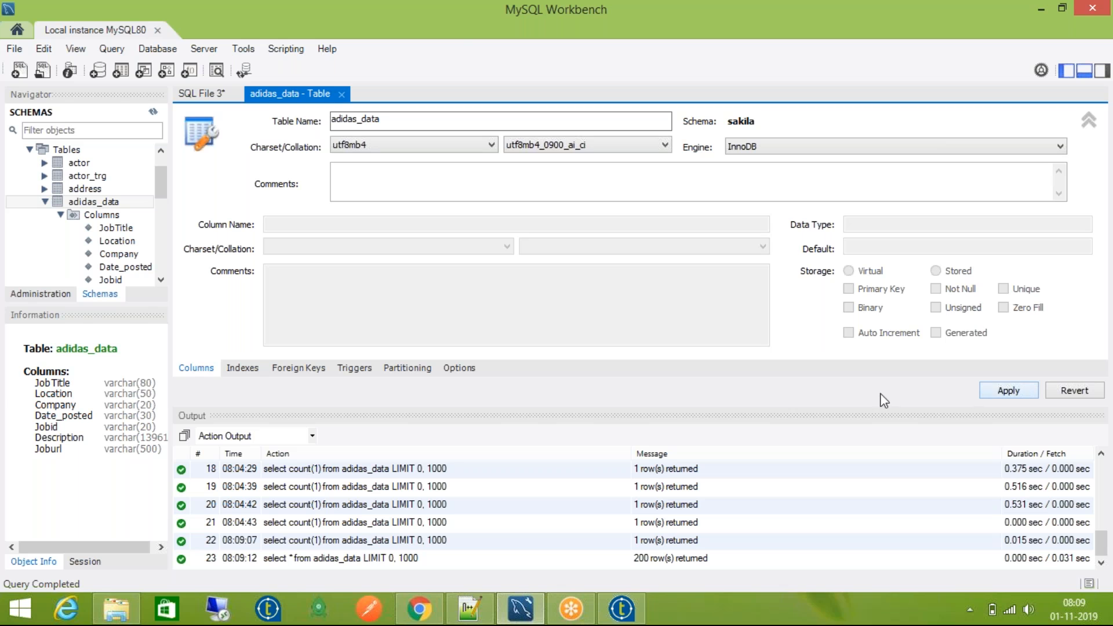
{"action": "left_click", "coordinate": [255, 368]}
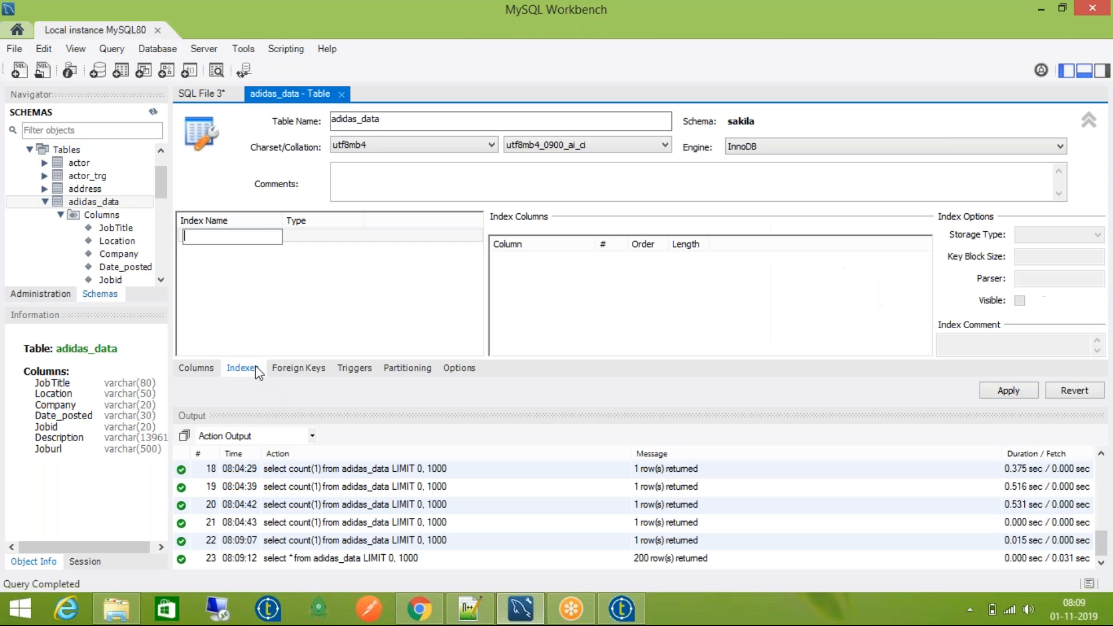
{"action": "left_click", "coordinate": [305, 366]}
{"action": "left_click", "coordinate": [395, 369]}
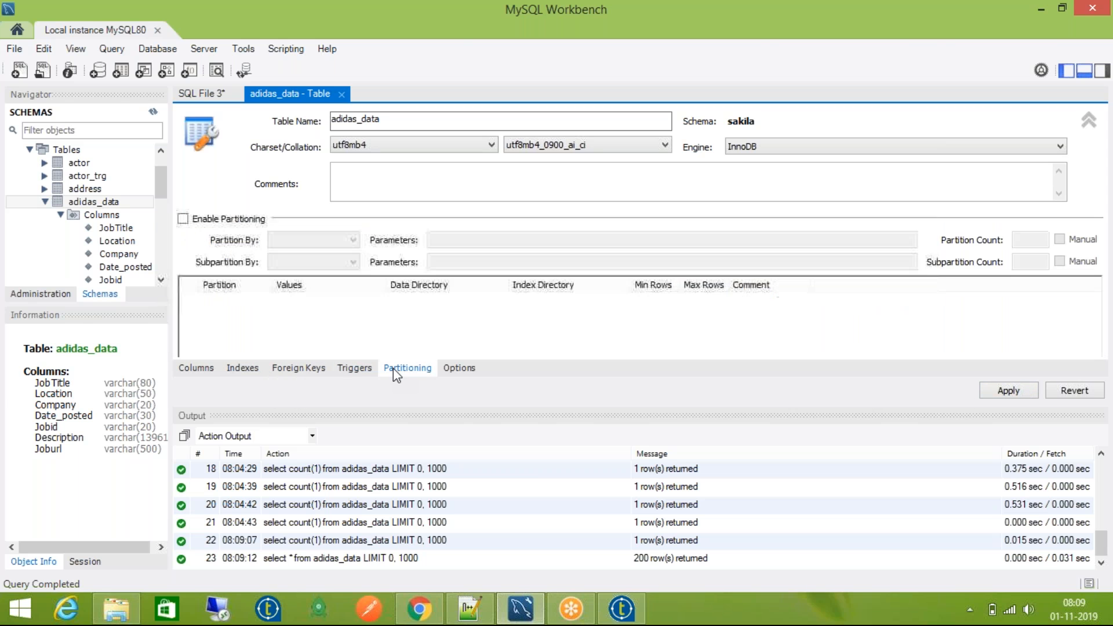
{"action": "left_click", "coordinate": [455, 368]}
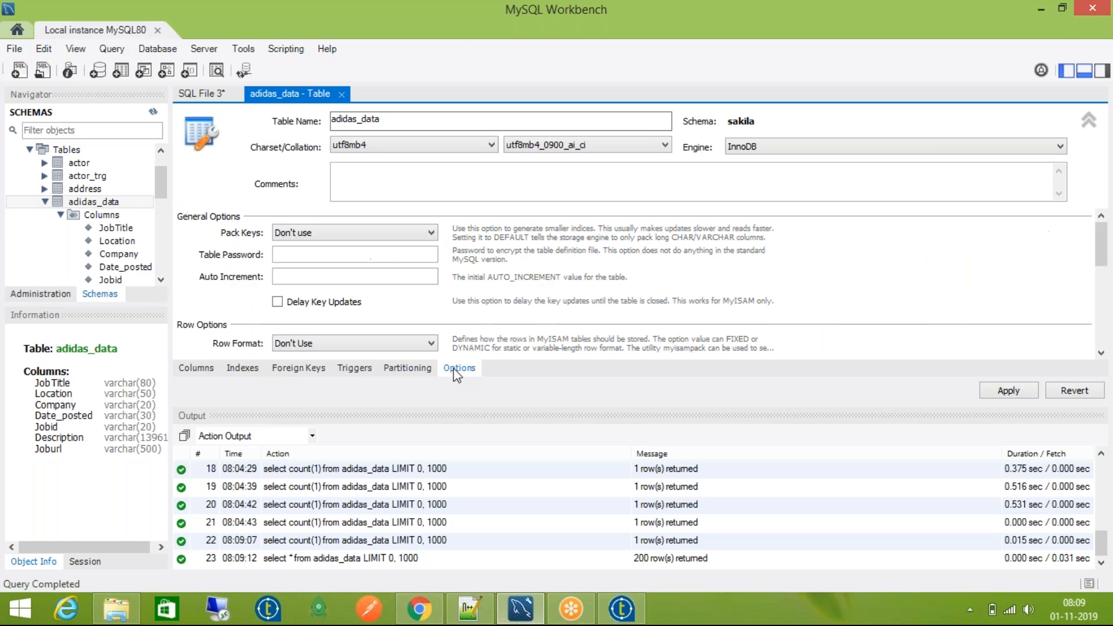
{"action": "left_click", "coordinate": [200, 369]}
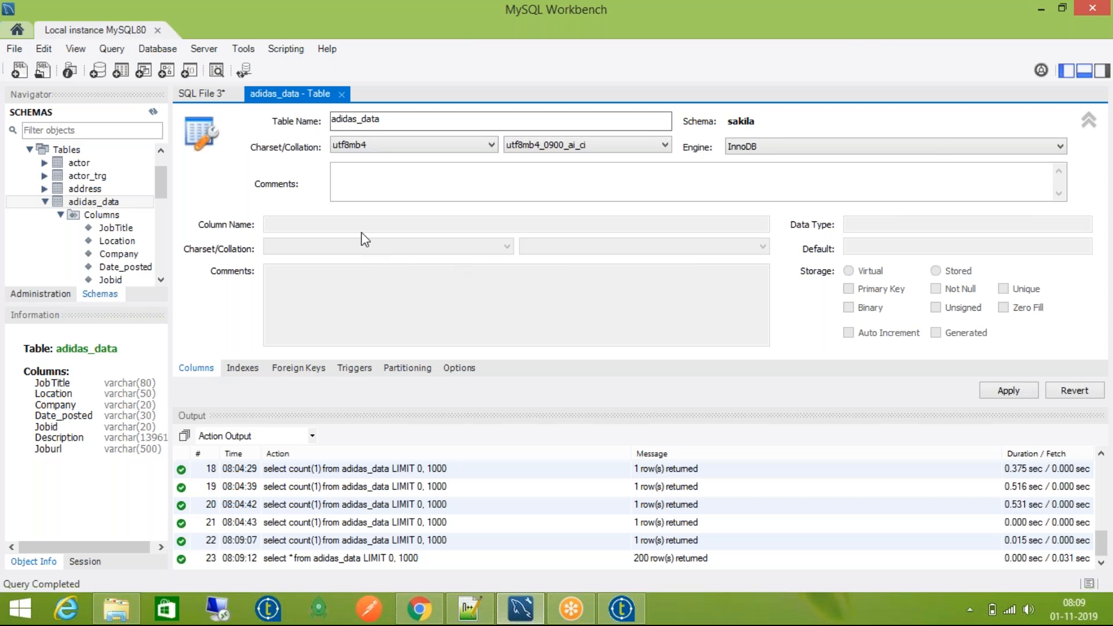
{"action": "left_click", "coordinate": [341, 94]}
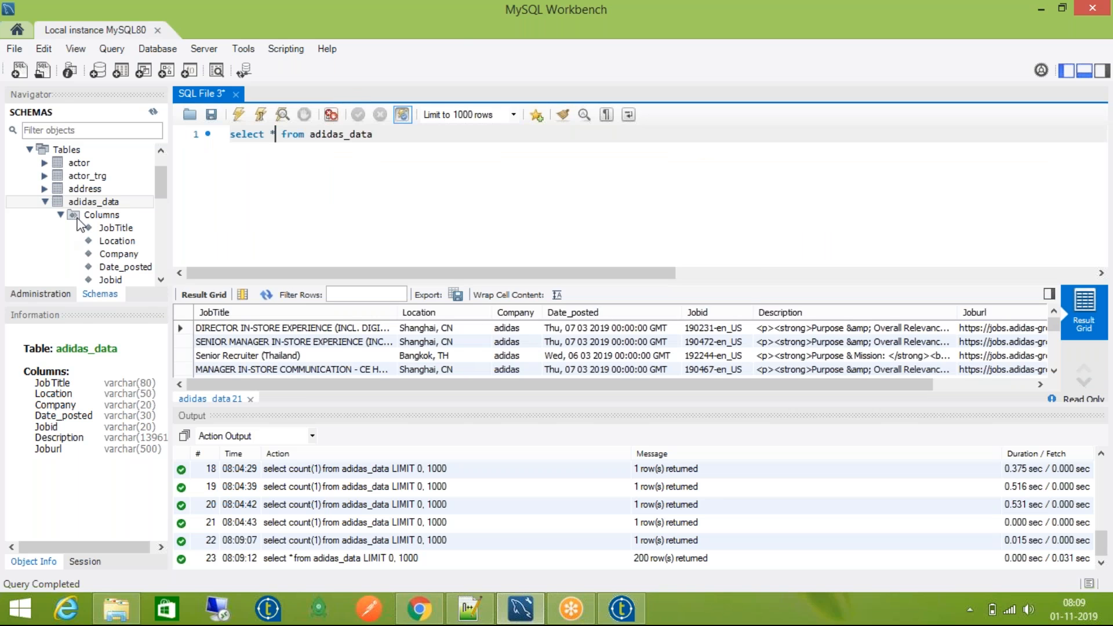
Step: Inspect the JobTitle, Location, Date_posted and Description column definitions of adidas_data, and check which SQL statements can be generated for Description
{"action": "right_click", "coordinate": [105, 203]}
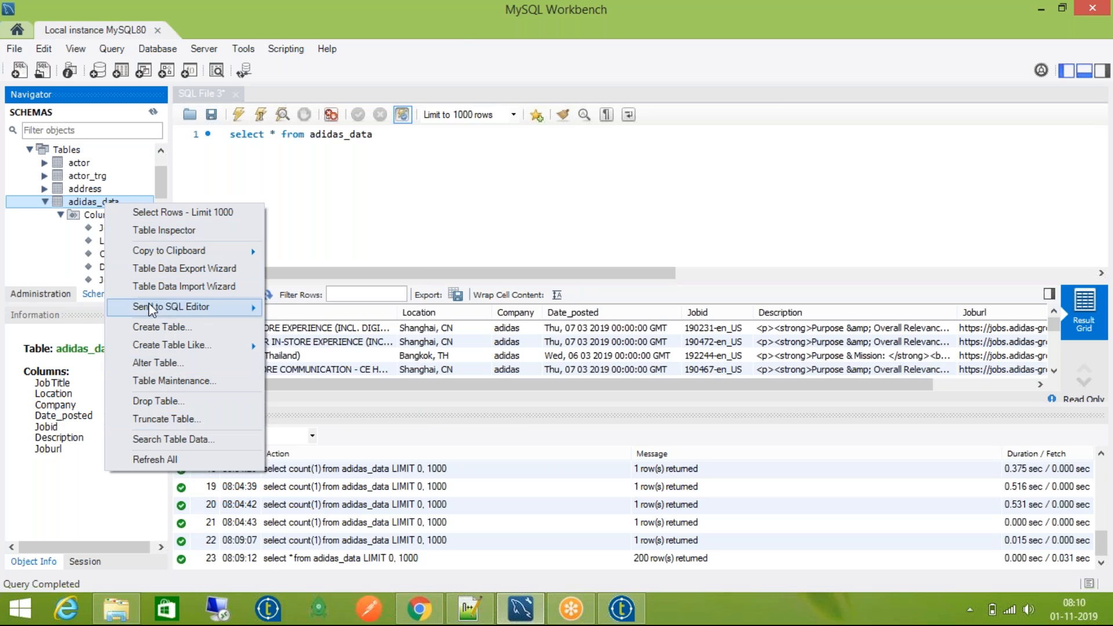
{"action": "left_click", "coordinate": [90, 229]}
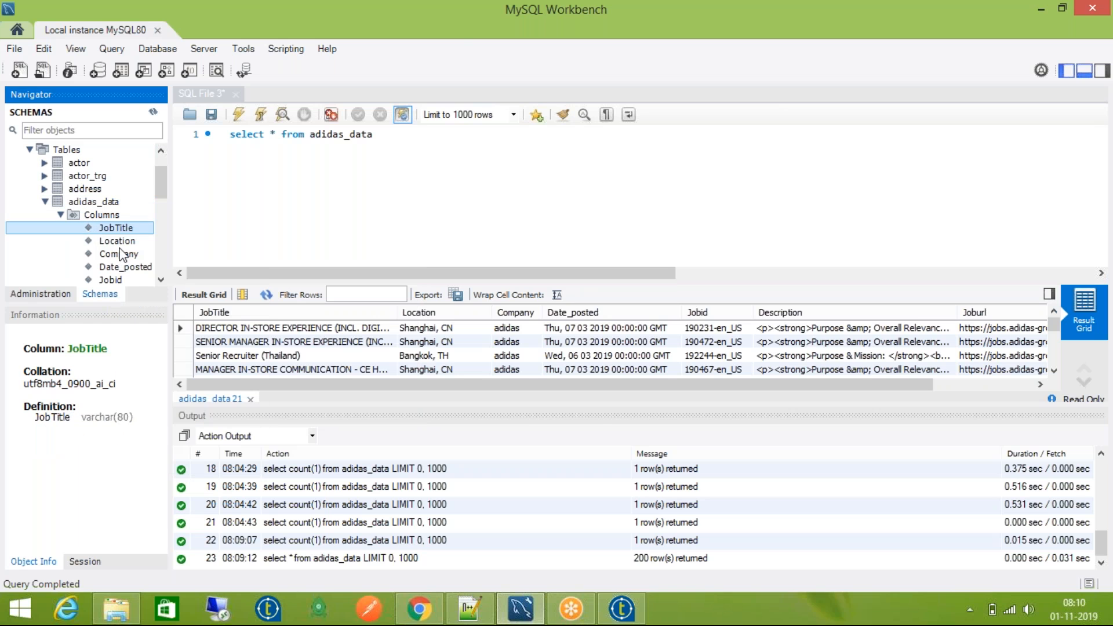
{"action": "left_click", "coordinate": [121, 243]}
{"action": "left_click", "coordinate": [123, 268]}
{"action": "scroll", "coordinate": [131, 282], "scroll_direction": "down", "scroll_amount": 3}
{"action": "double_click", "coordinate": [119, 177]}
{"action": "right_click", "coordinate": [115, 180]}
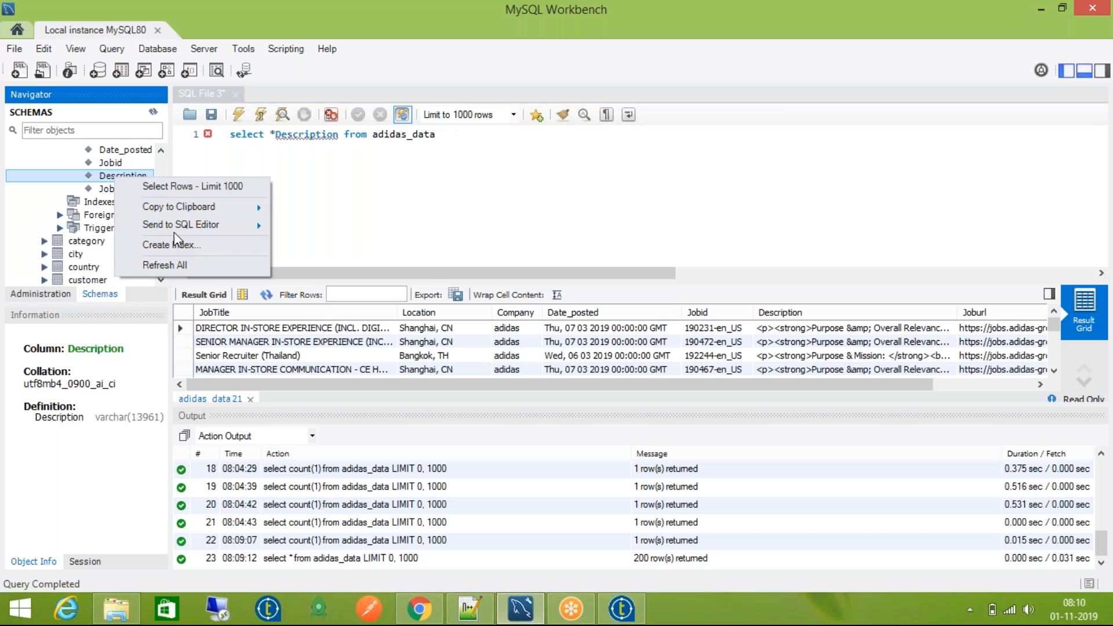
{"action": "mouse_move", "coordinate": [188, 231]}
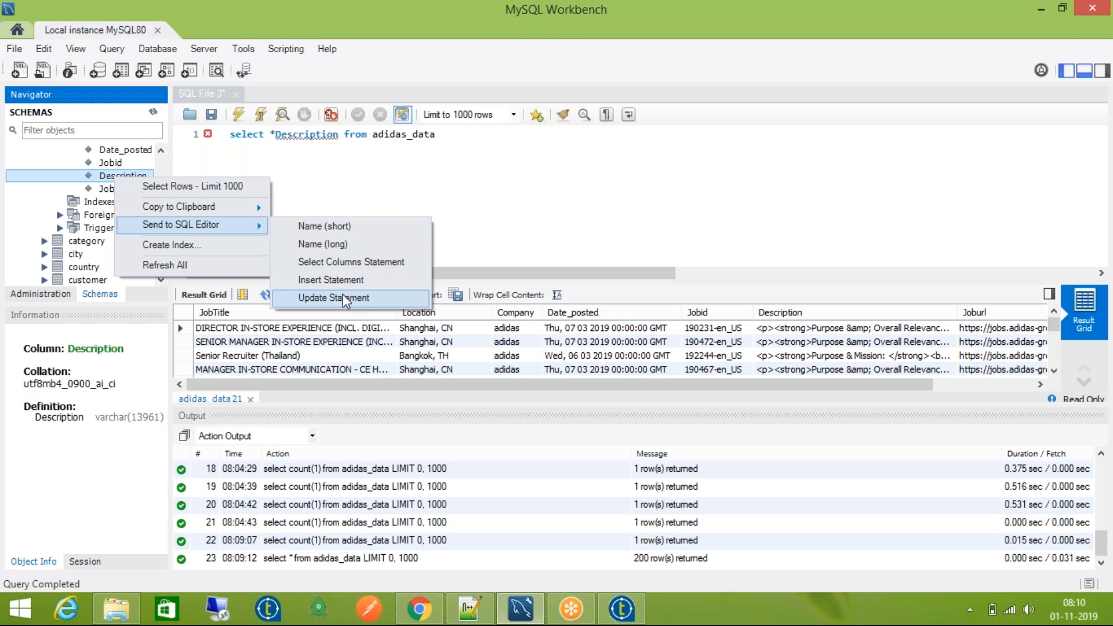
{"action": "left_click", "coordinate": [102, 179]}
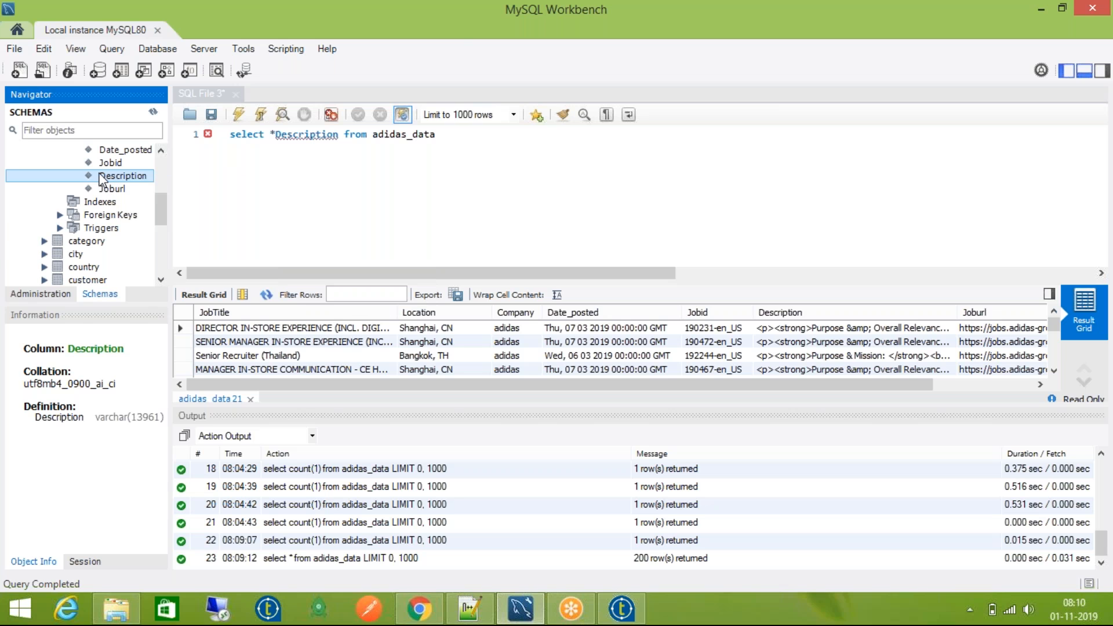
Step: Check the actions offered for the Columns group of adidas_data, and look over the JobTitle, Description, Jobid and Date_posted columns again
{"action": "scroll", "coordinate": [101, 176], "scroll_direction": "up", "scroll_amount": 2}
{"action": "left_click", "coordinate": [104, 178]}
{"action": "right_click", "coordinate": [104, 181]}
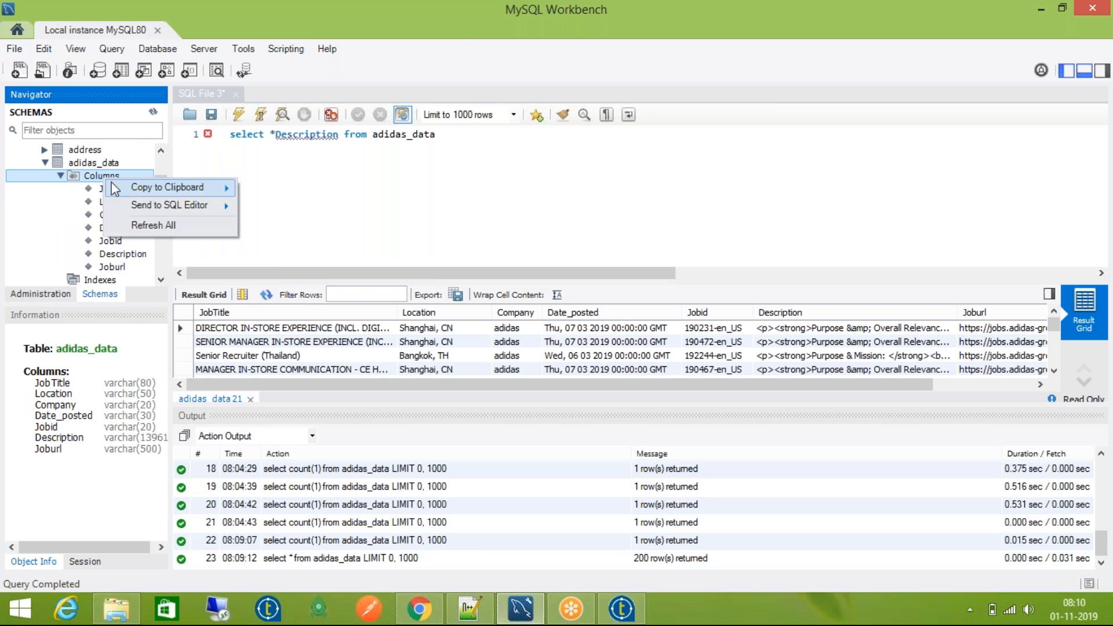
{"action": "mouse_move", "coordinate": [170, 206]}
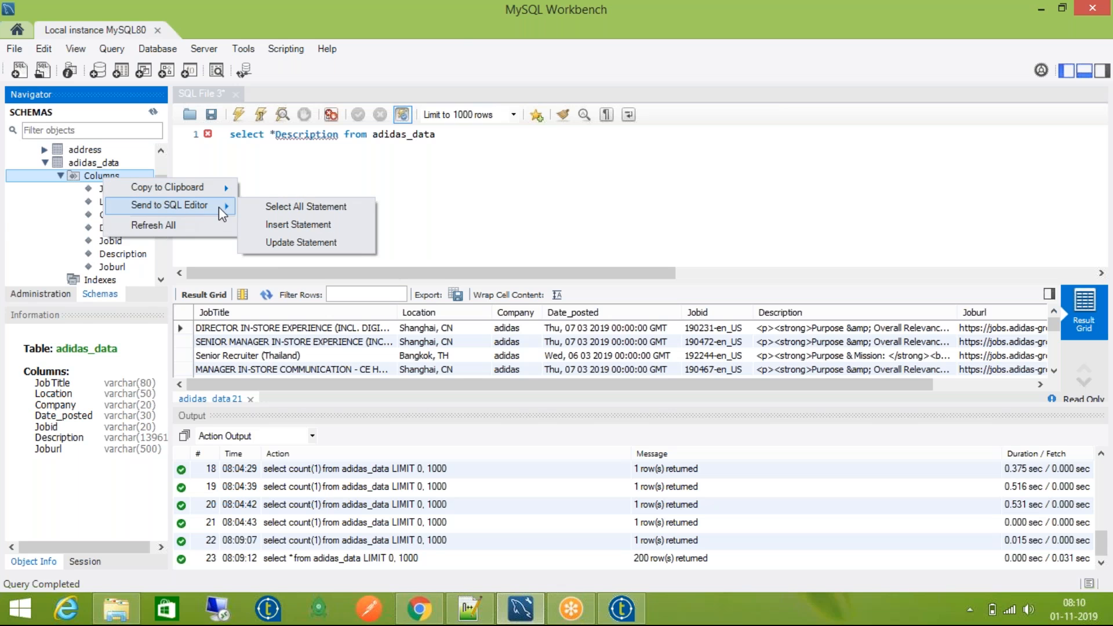
{"action": "left_click", "coordinate": [75, 177]}
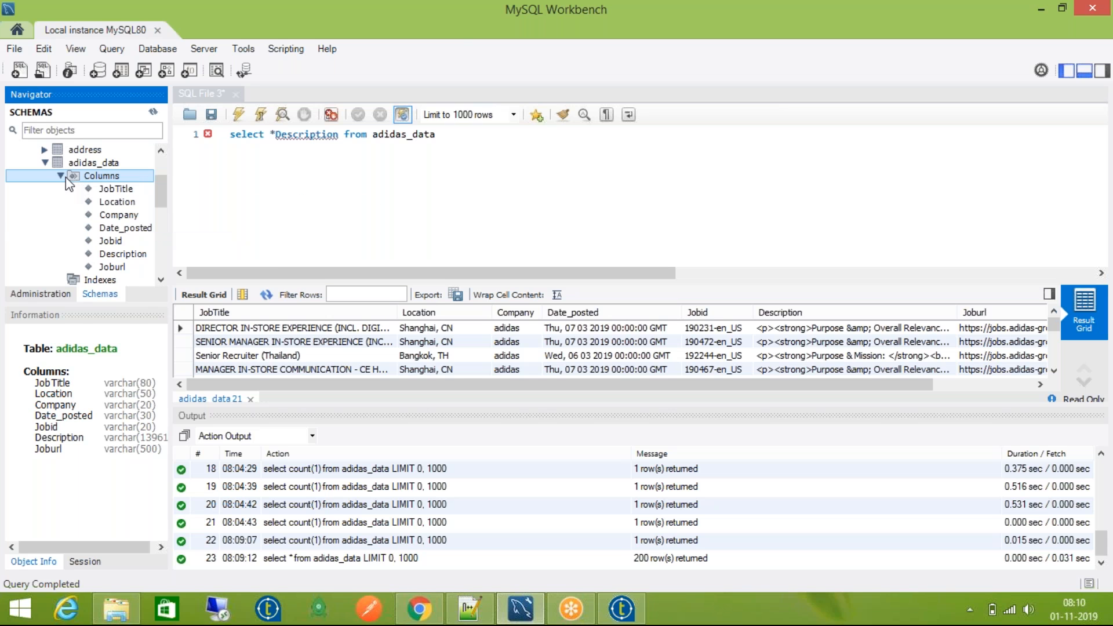
{"action": "left_click", "coordinate": [106, 190]}
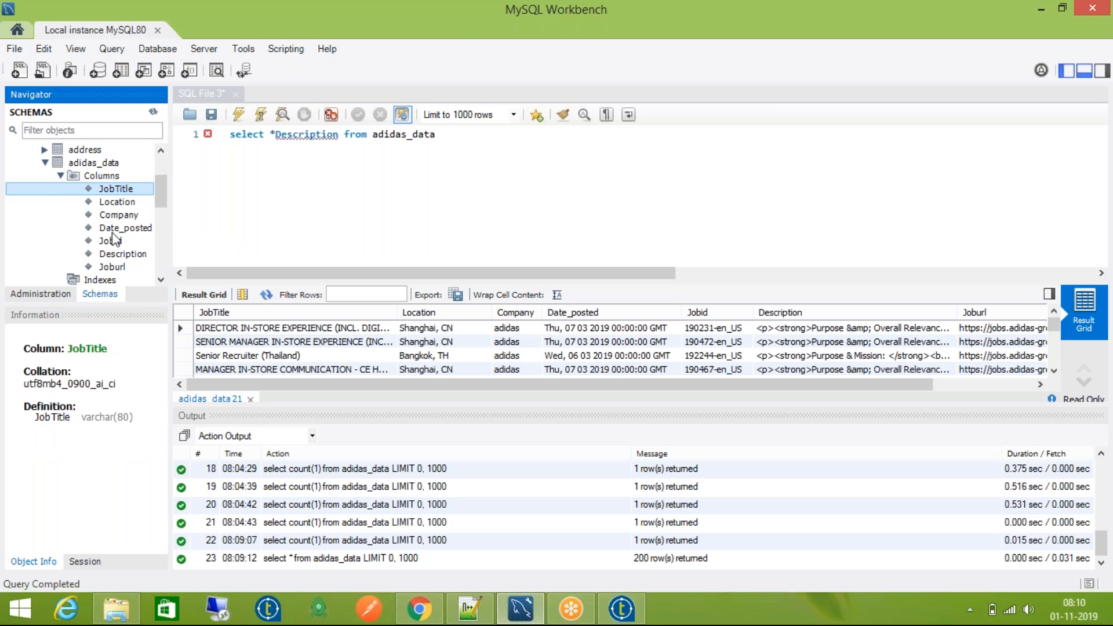
{"action": "double_click", "coordinate": [118, 255]}
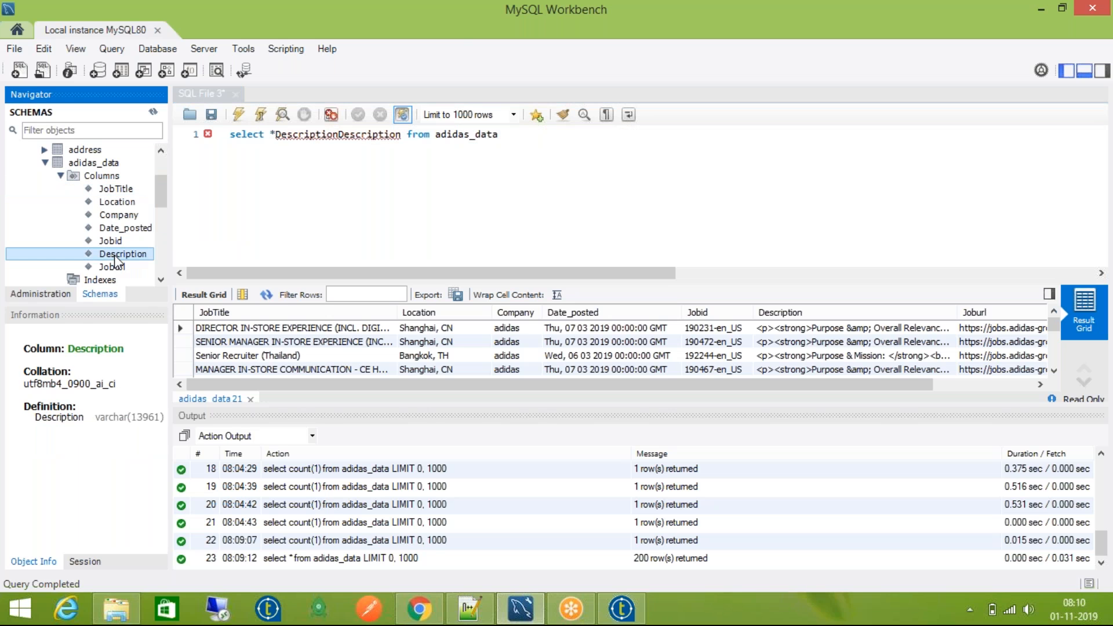
{"action": "right_click", "coordinate": [114, 259]}
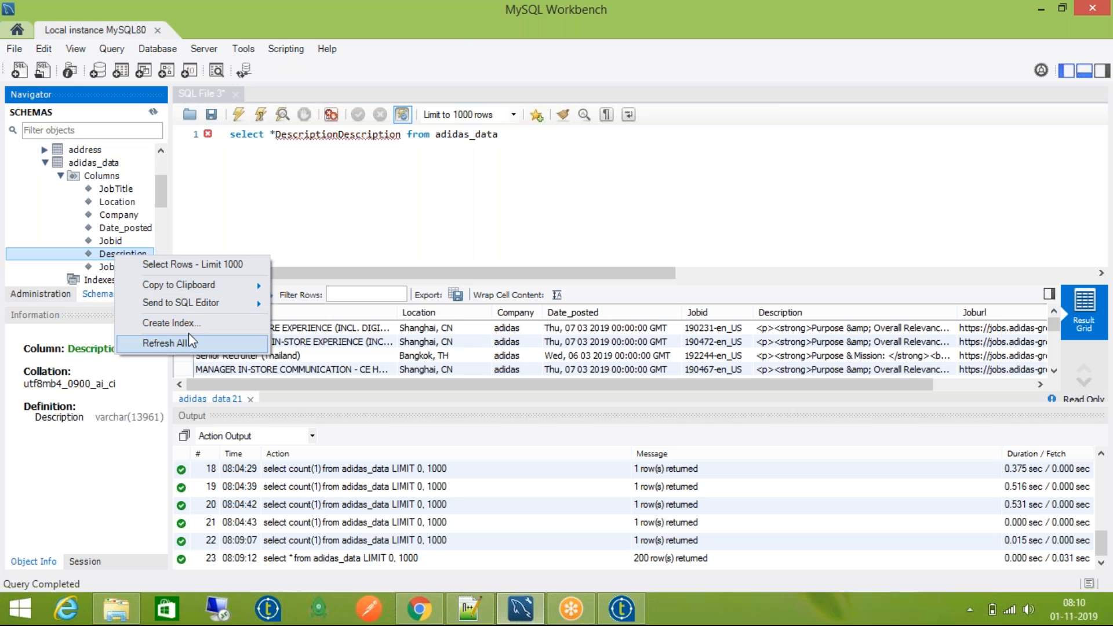
{"action": "left_click", "coordinate": [98, 230]}
{"action": "left_click", "coordinate": [107, 241]}
{"action": "left_click", "coordinate": [113, 253]}
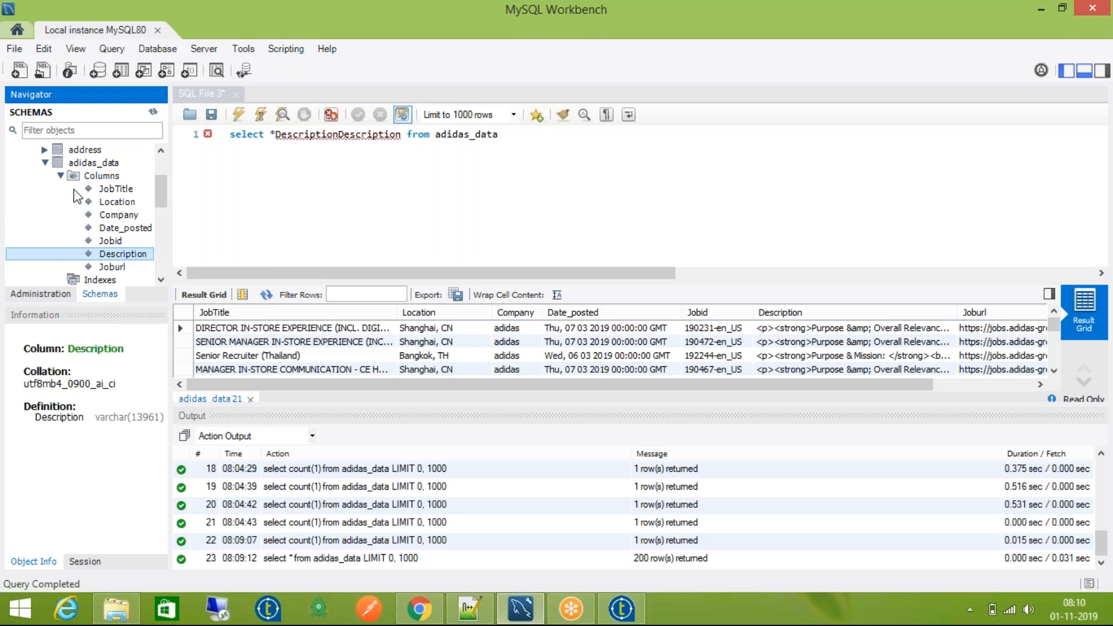
{"action": "left_click", "coordinate": [57, 173]}
{"action": "left_click", "coordinate": [47, 165]}
{"action": "left_click", "coordinate": [47, 165]}
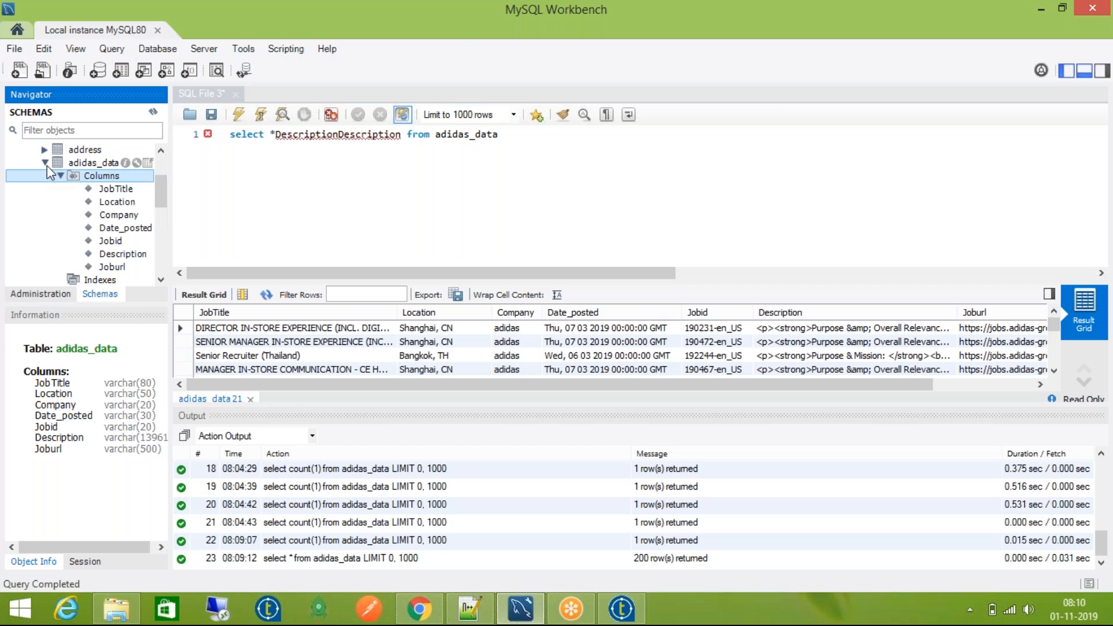
{"action": "left_click", "coordinate": [111, 189]}
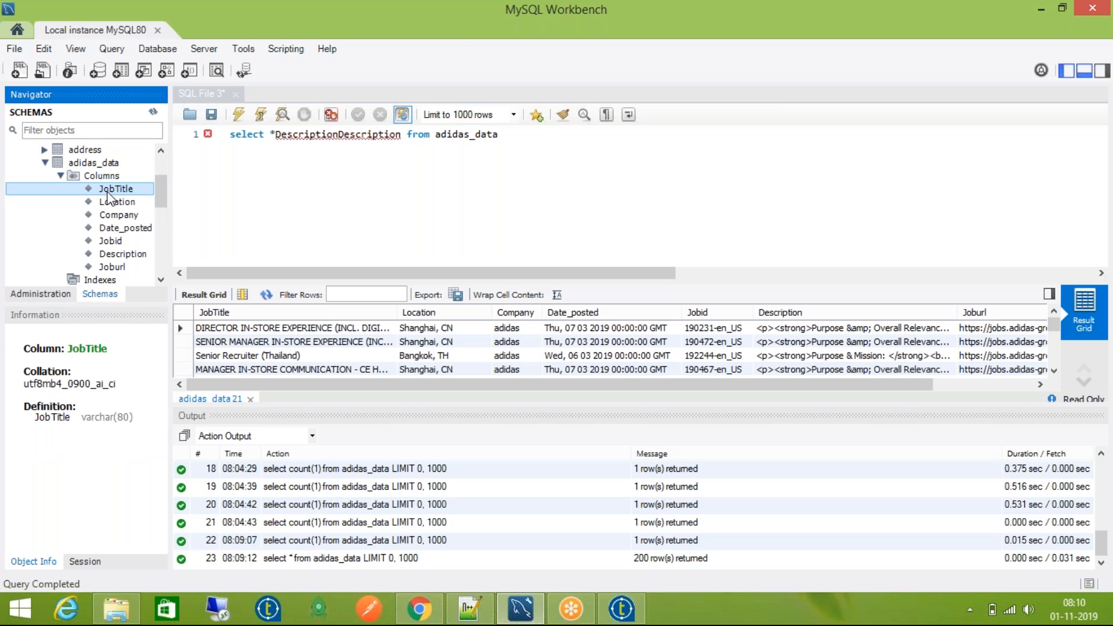
{"action": "left_click", "coordinate": [116, 229]}
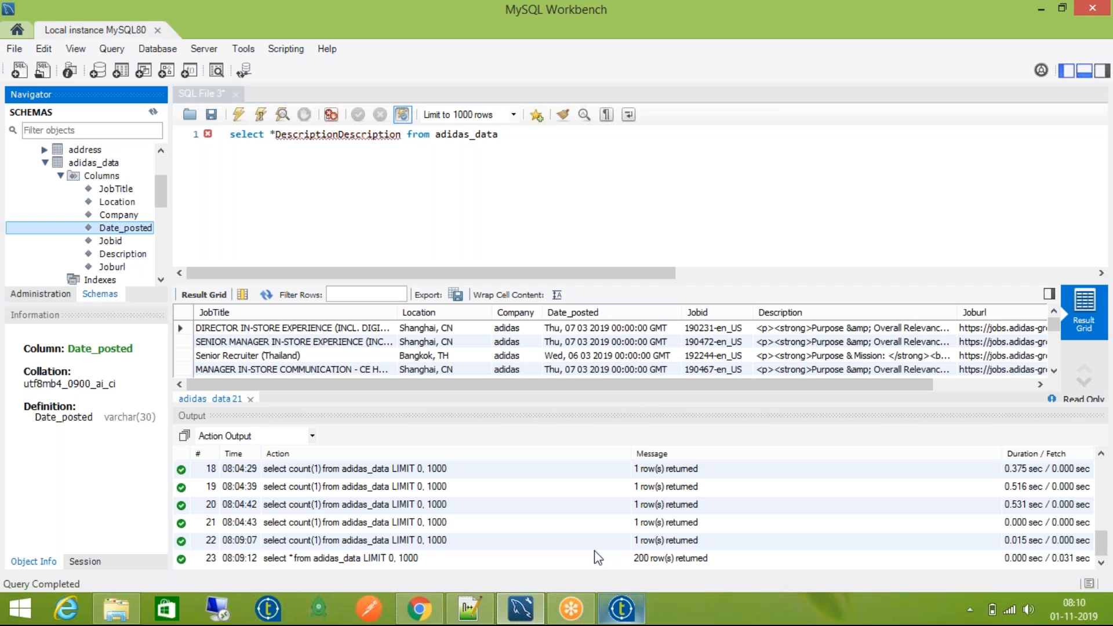
Step: Replace the whole query with the statement start ALTER TABLE adidas_data modify Description
{"action": "left_click", "coordinate": [338, 135]}
{"action": "key", "text": "ctrl+shift+Left"}
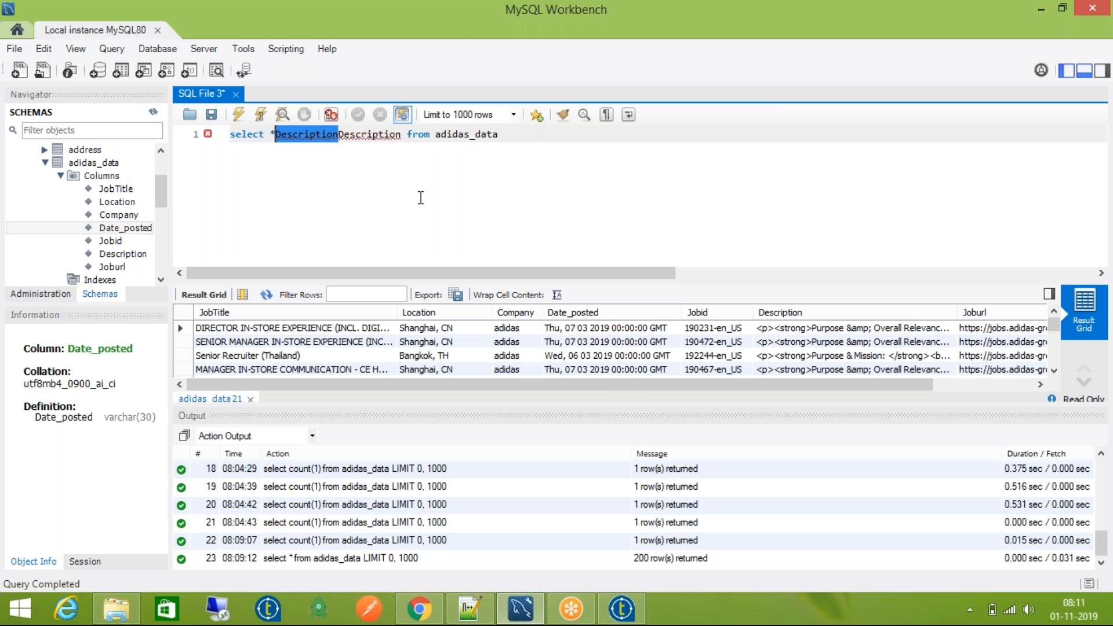
{"action": "key", "text": "BackSpace"}
{"action": "key", "text": "BackSpace"}
{"action": "key", "text": "BackSpace"}
{"action": "key", "text": "BackSpace"}
{"action": "key", "text": "BackSpace"}
{"action": "key", "text": "BackSpace"}
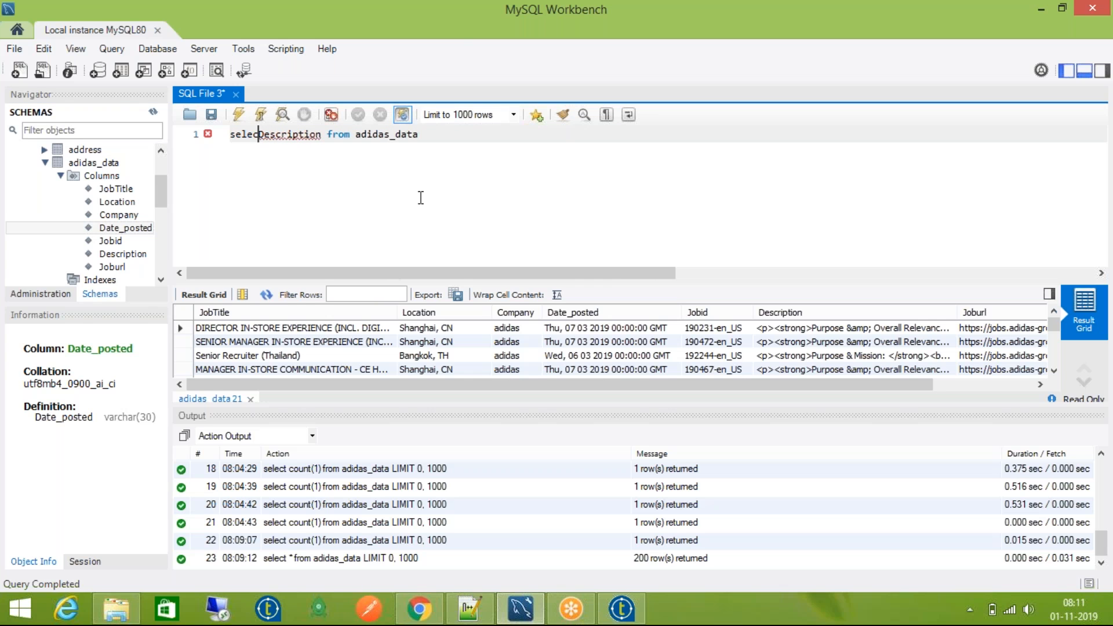
{"action": "key", "text": "BackSpace"}
{"action": "key", "text": "BackSpace"}
{"action": "key", "text": "BackSpace"}
{"action": "key", "text": "shift+End"}
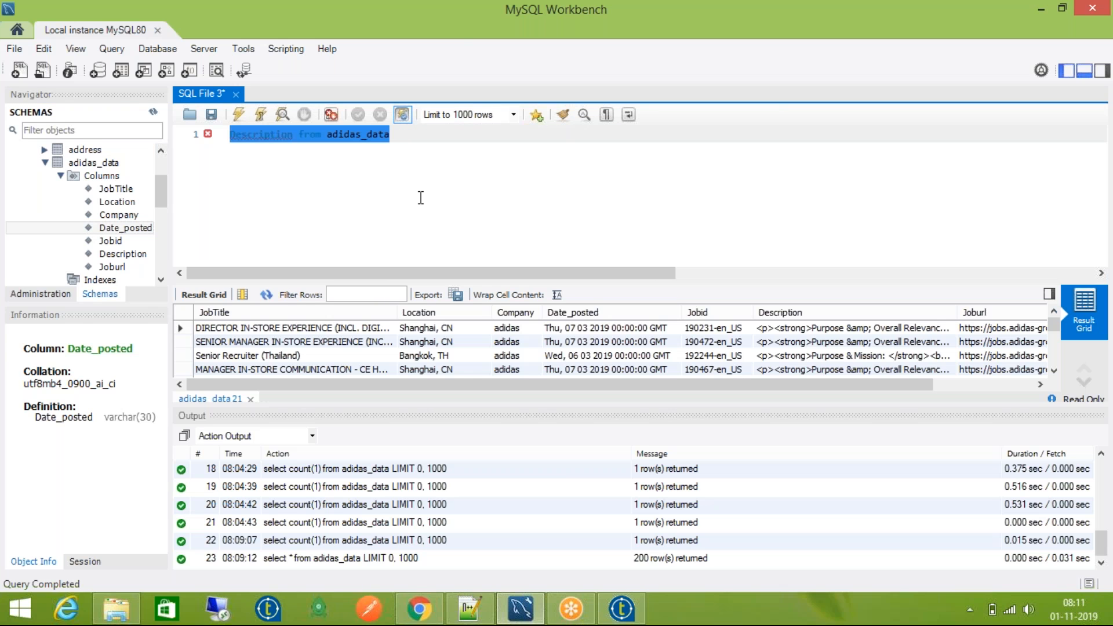
{"action": "type", "text": "ALTER TABLE "}
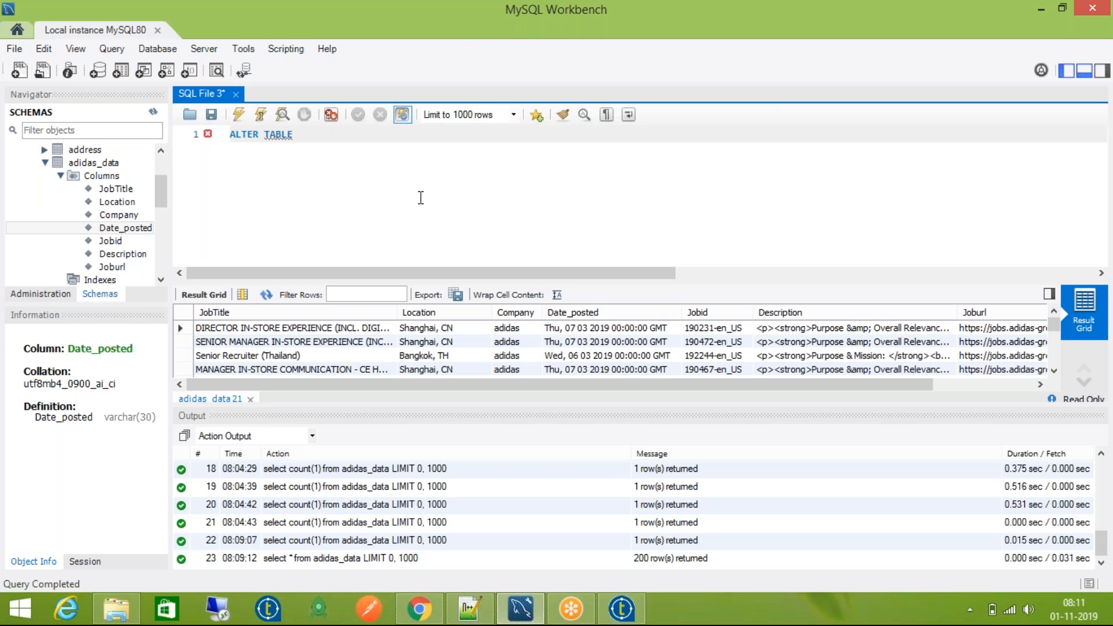
{"action": "type", "text": "adidas_"}
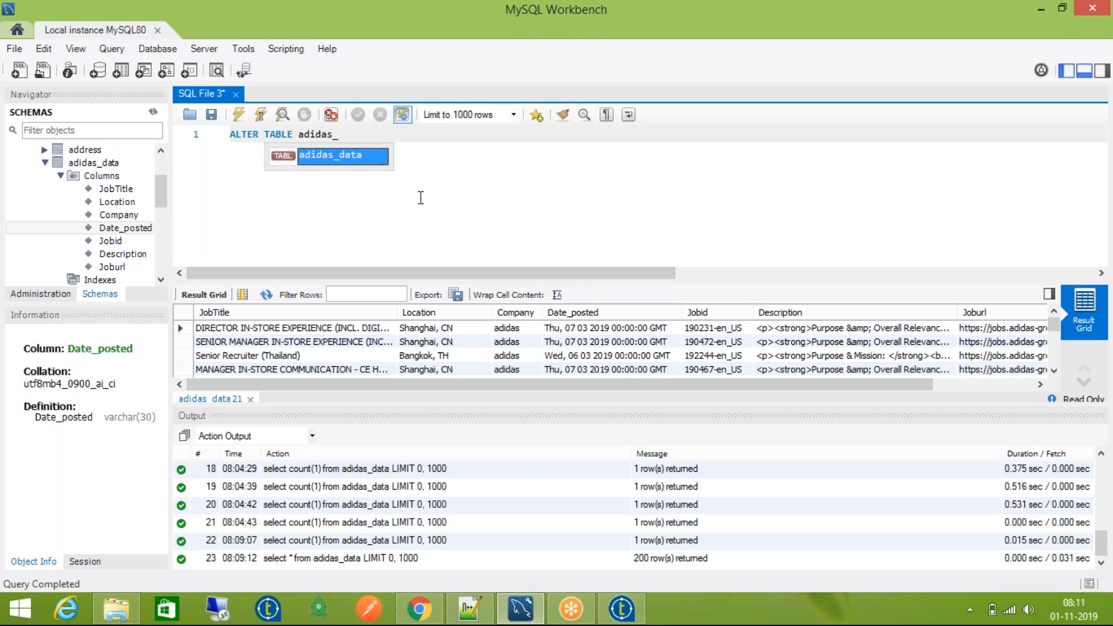
{"action": "key", "text": "Return"}
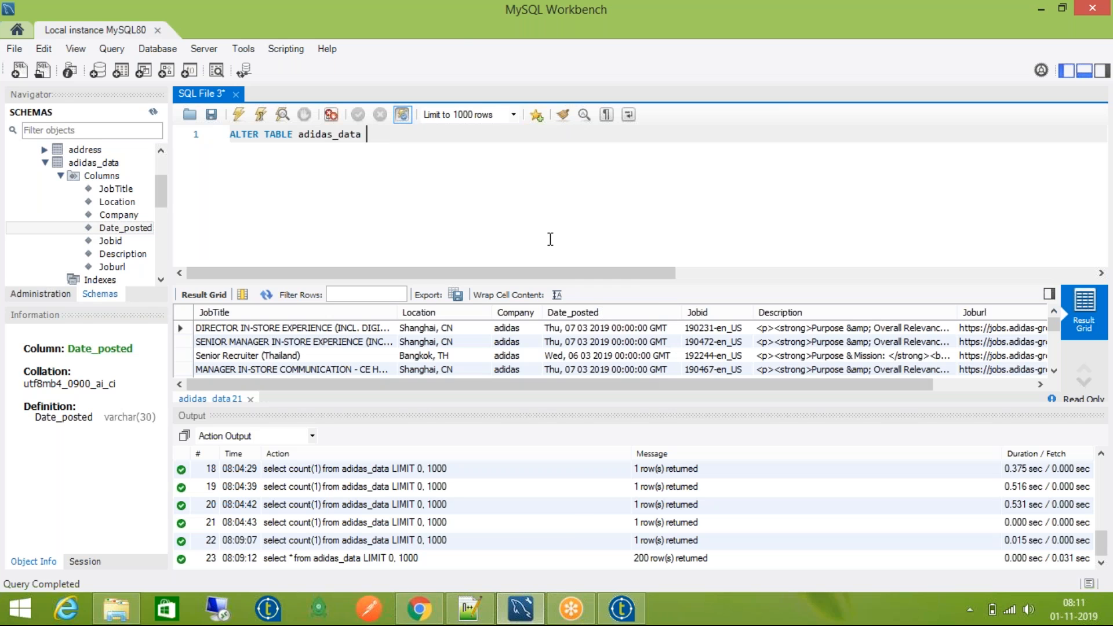
{"action": "type", "text": "mof"}
{"action": "key", "text": "BackSpace"}
{"action": "type", "text": "dify Description"}
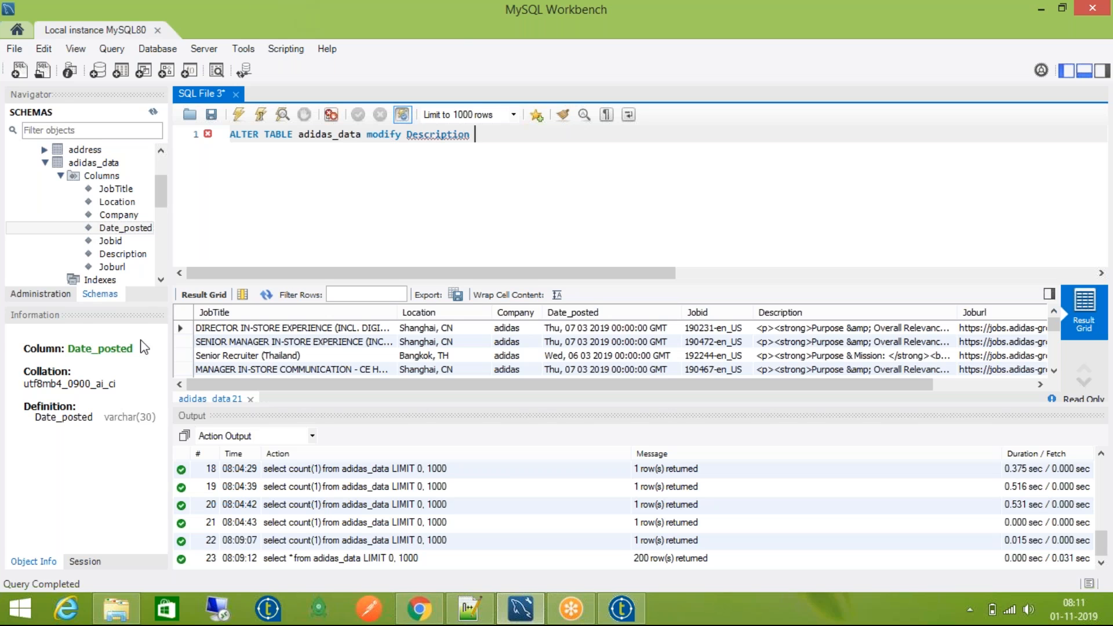
Step: Switch to Talend Open Studio, check Description's type and length in tMap_1's output schema, confirm the mapping, and return to MySQL Workbench
{"action": "left_click", "coordinate": [623, 609]}
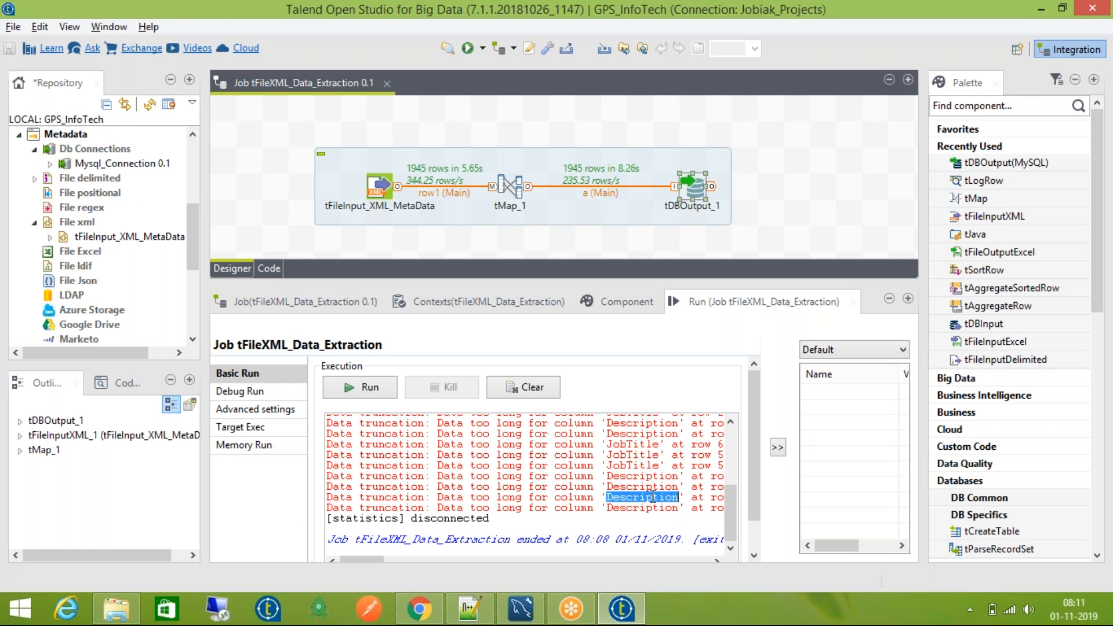
{"action": "double_click", "coordinate": [512, 188]}
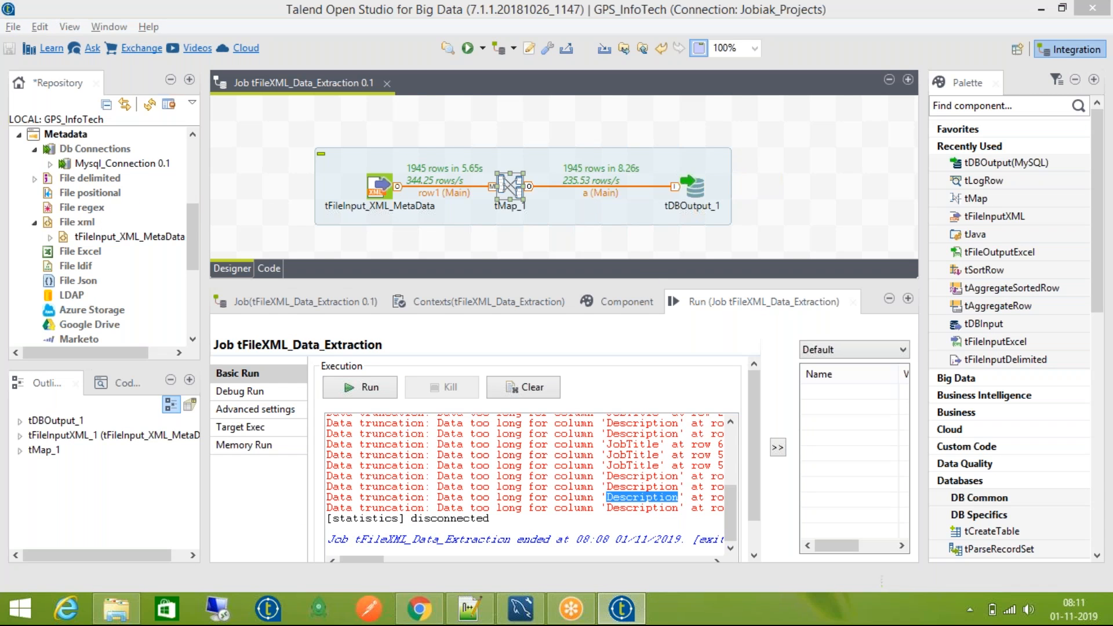
{"action": "left_click_drag", "start_coordinate": [1087, 469], "coordinate": [1009, 492]}
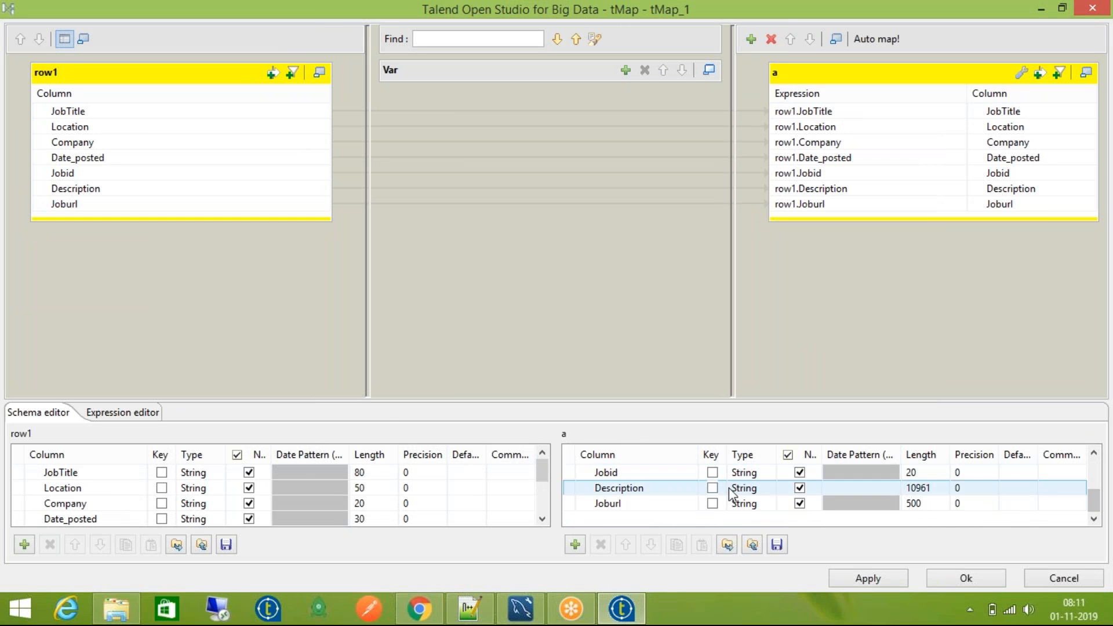
{"action": "left_click", "coordinate": [743, 488]}
{"action": "left_click", "coordinate": [934, 576]}
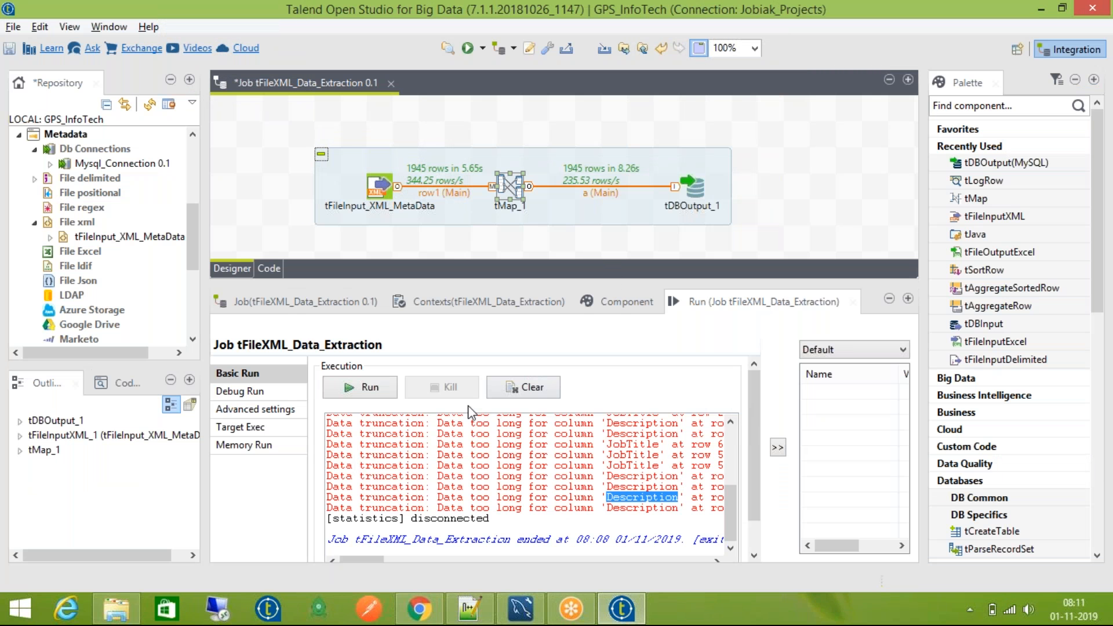
{"action": "left_click", "coordinate": [519, 607]}
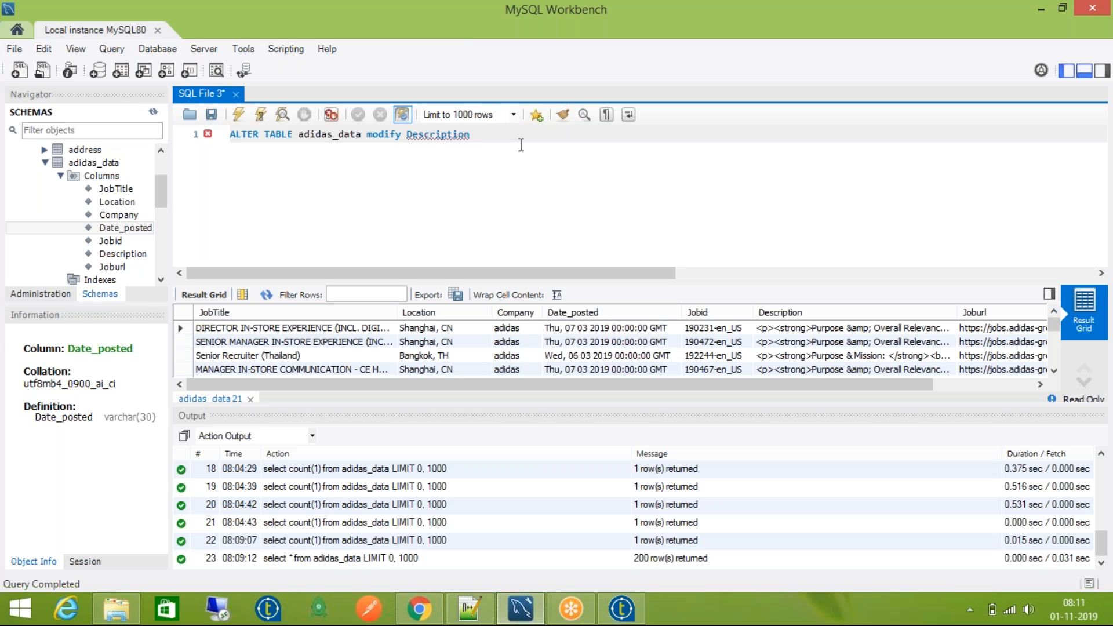
Step: Switch to Chrome and search Google for "alter command for mysql column change"
{"action": "left_click", "coordinate": [419, 608]}
{"action": "left_click", "coordinate": [219, 9]}
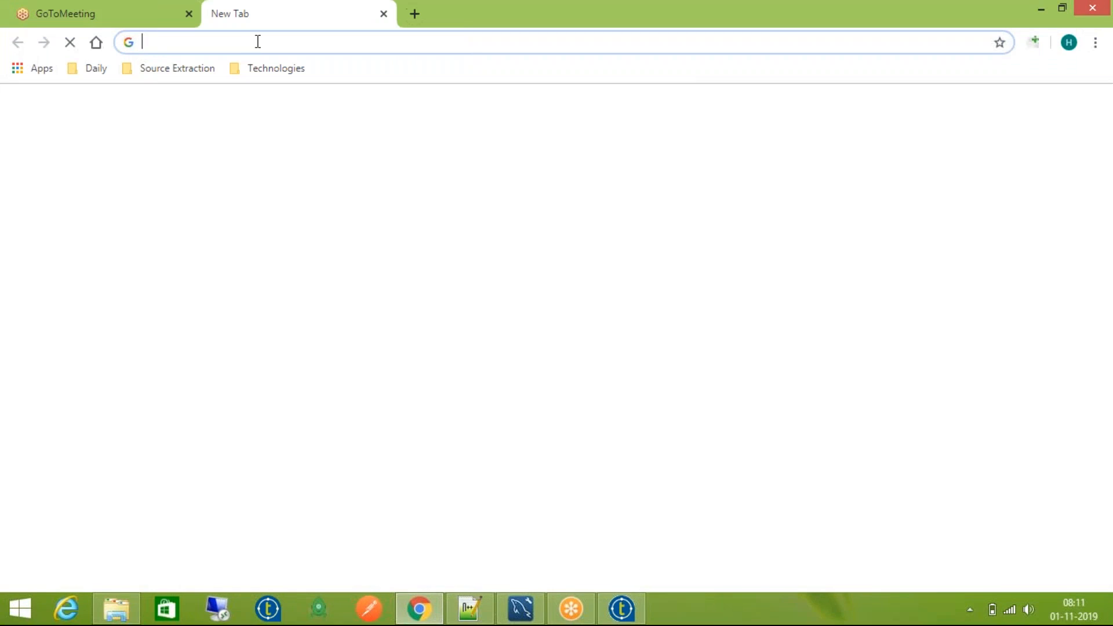
{"action": "type", "text": "How "}
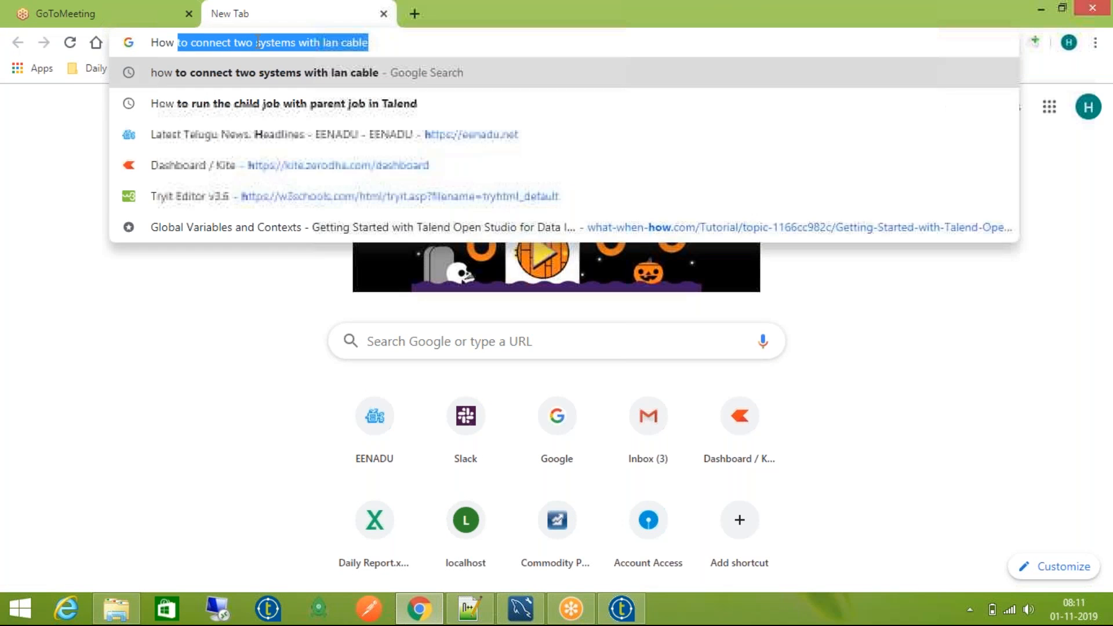
{"action": "type", "text": "to modify the"}
{"action": "key", "text": "ctrl+a"}
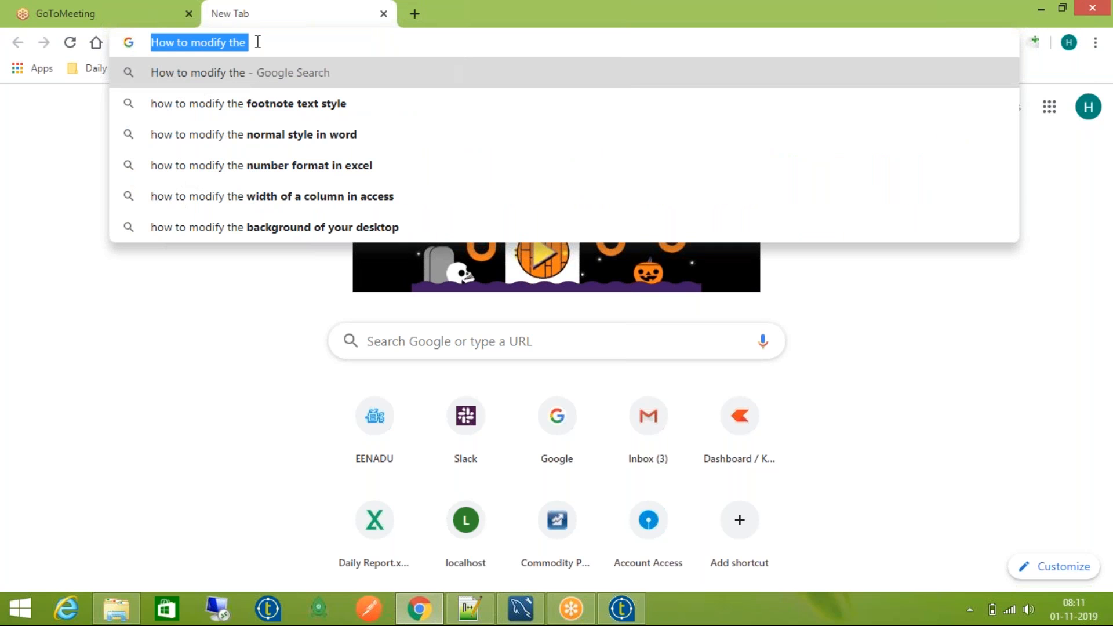
{"action": "type", "text": "alter command for"}
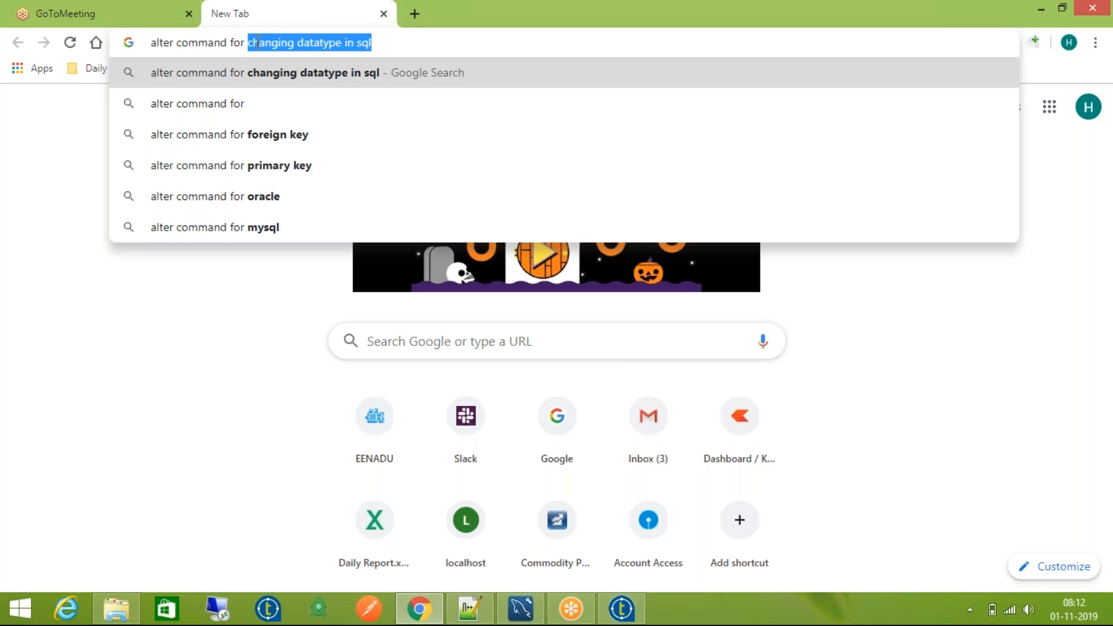
{"action": "type", "text": " mysql "}
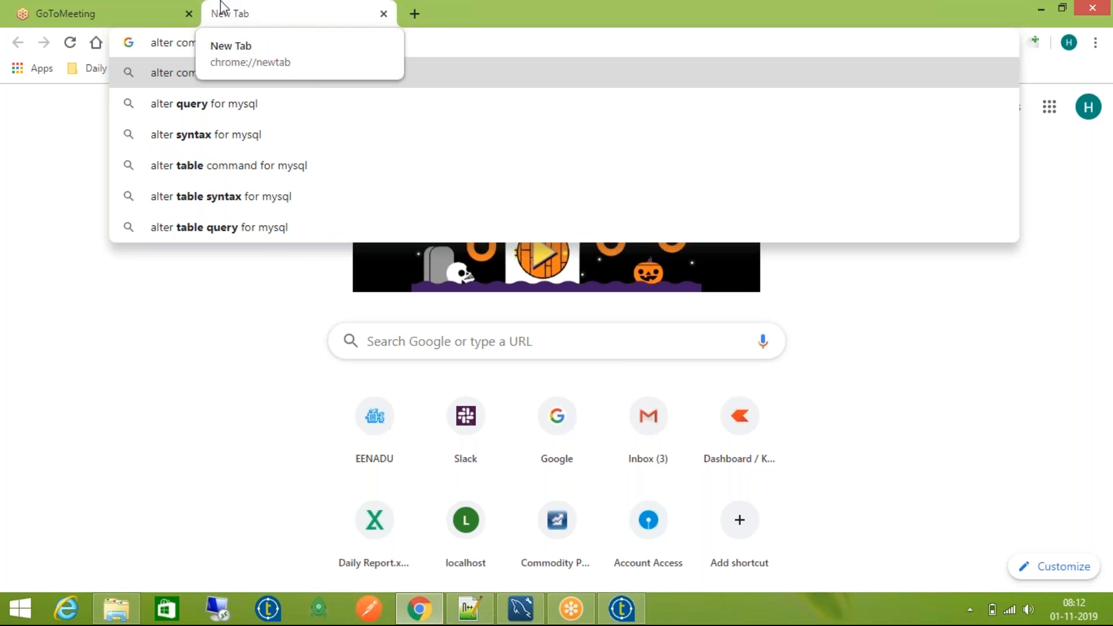
{"action": "type", "text": "column "}
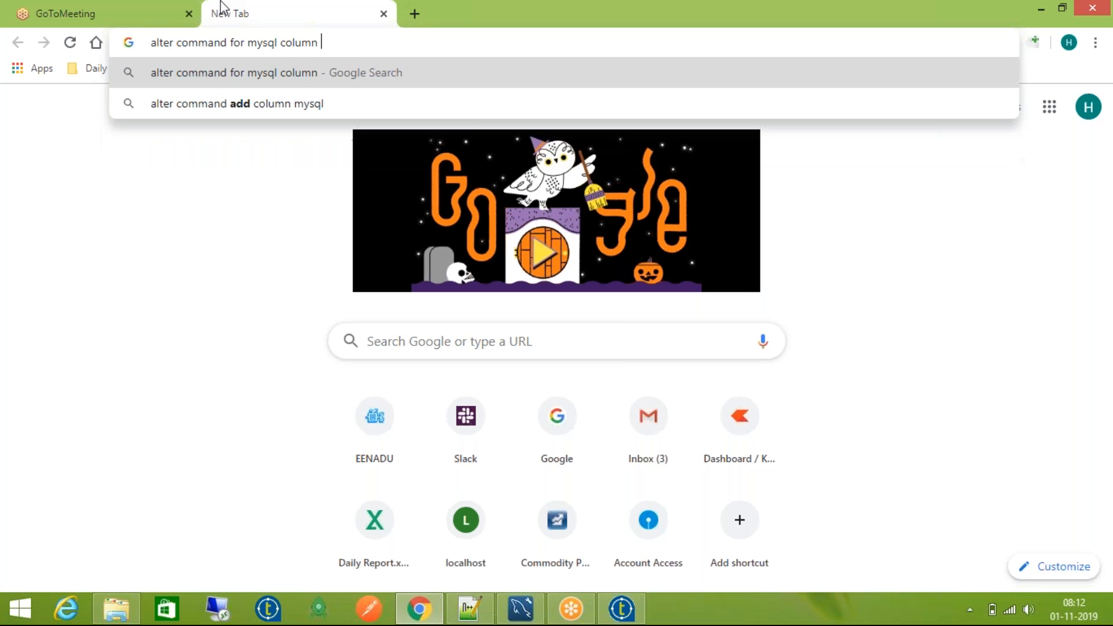
{"action": "type", "text": "change"}
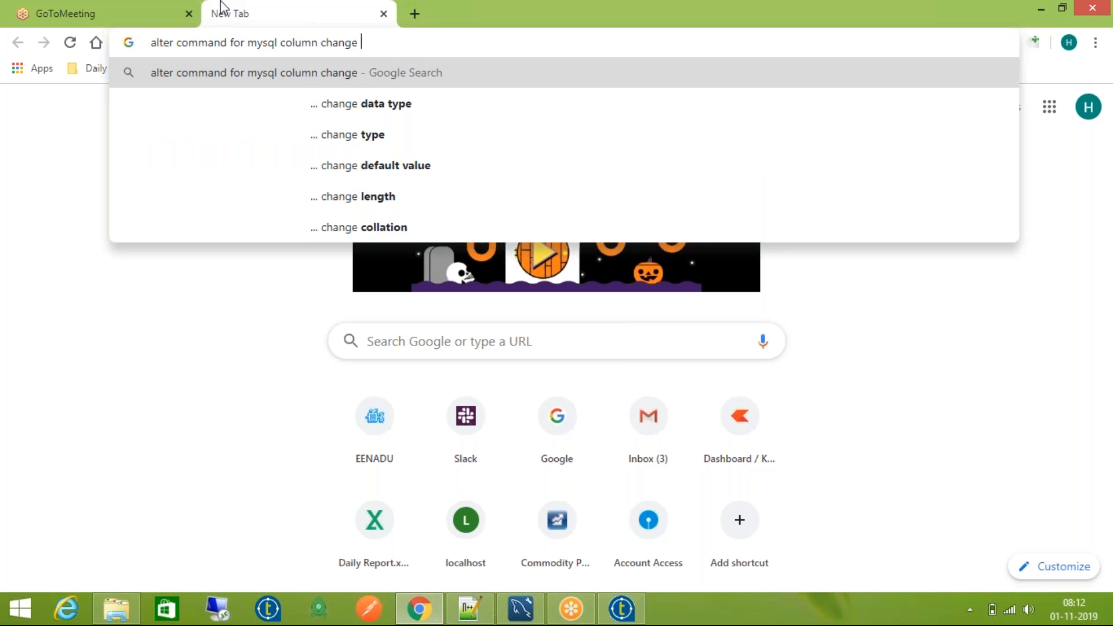
{"action": "key", "text": "Return"}
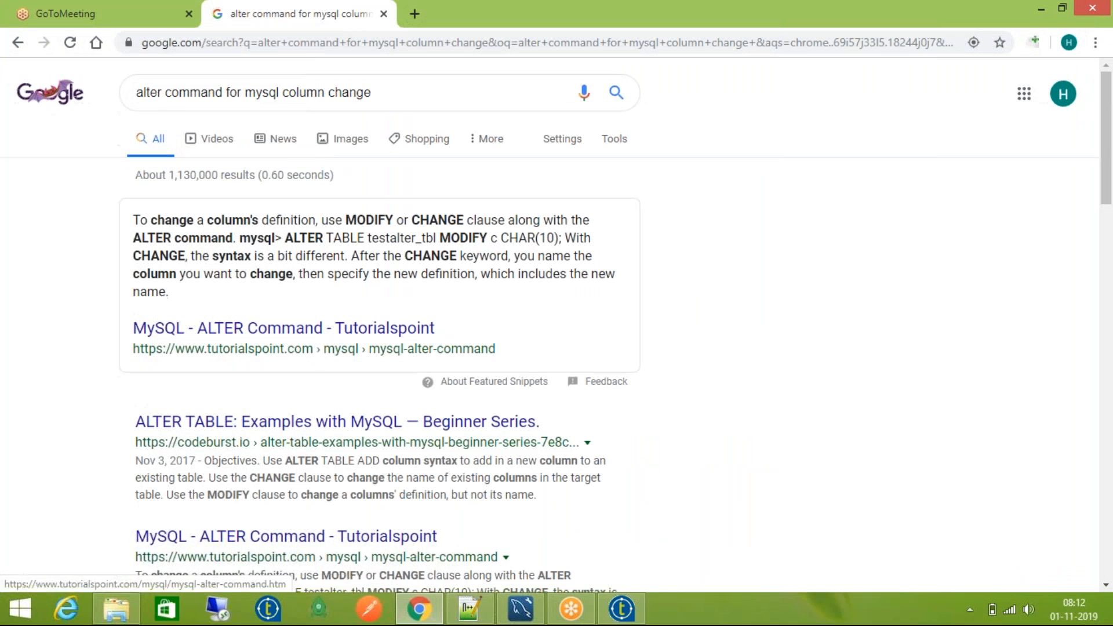
Step: Open the codeburst ALTER TABLE examples article in a separate tab and read through to the MODIFY syntax for changing a column's data type
{"action": "right_click", "coordinate": [230, 421]}
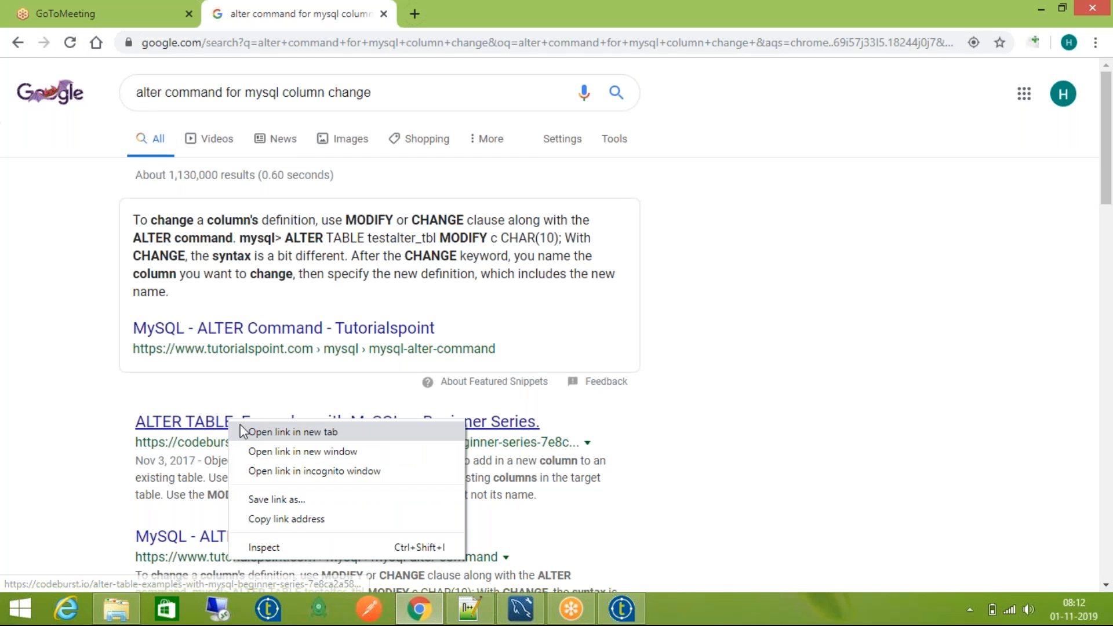
{"action": "left_click", "coordinate": [293, 431]}
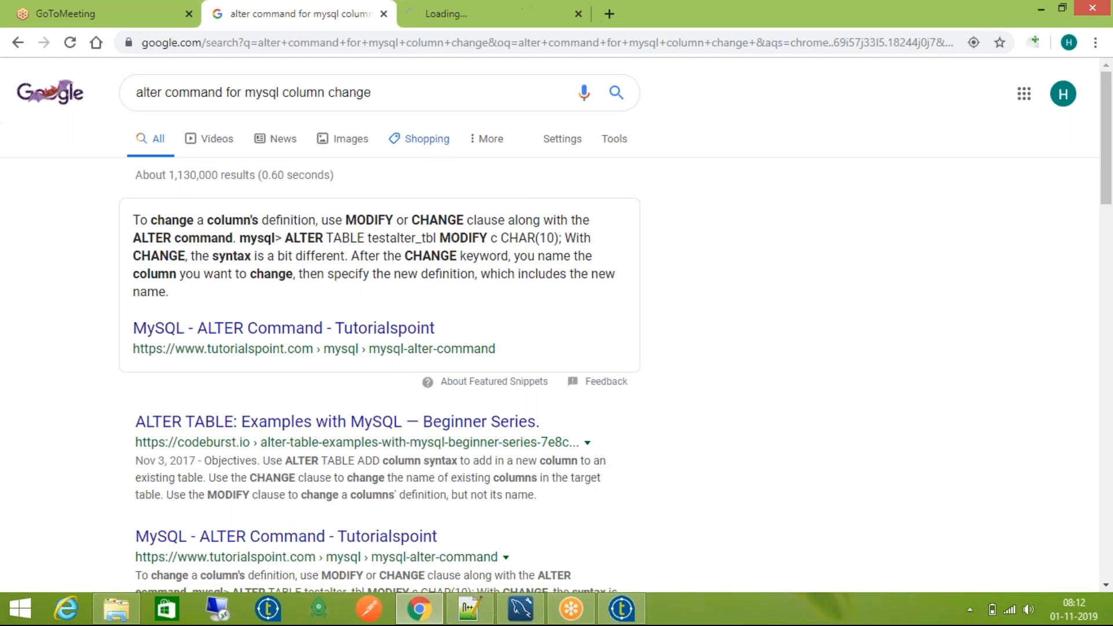
{"action": "left_click", "coordinate": [454, 8]}
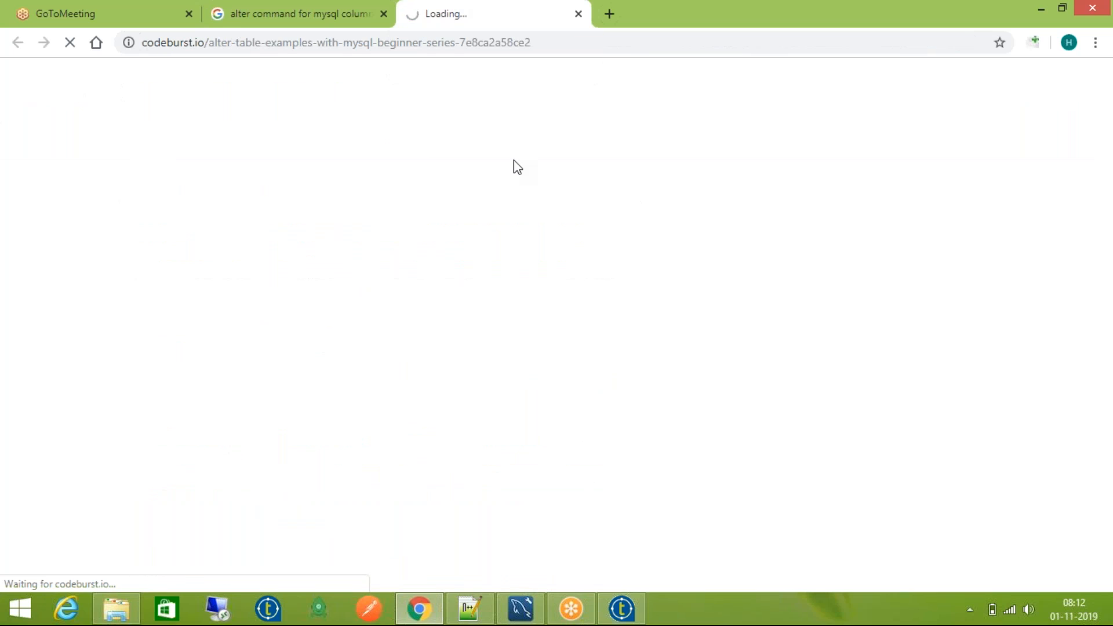
{"action": "scroll", "coordinate": [486, 334], "scroll_direction": "down", "scroll_amount": 12}
{"action": "scroll", "coordinate": [486, 335], "scroll_direction": "down", "scroll_amount": 9}
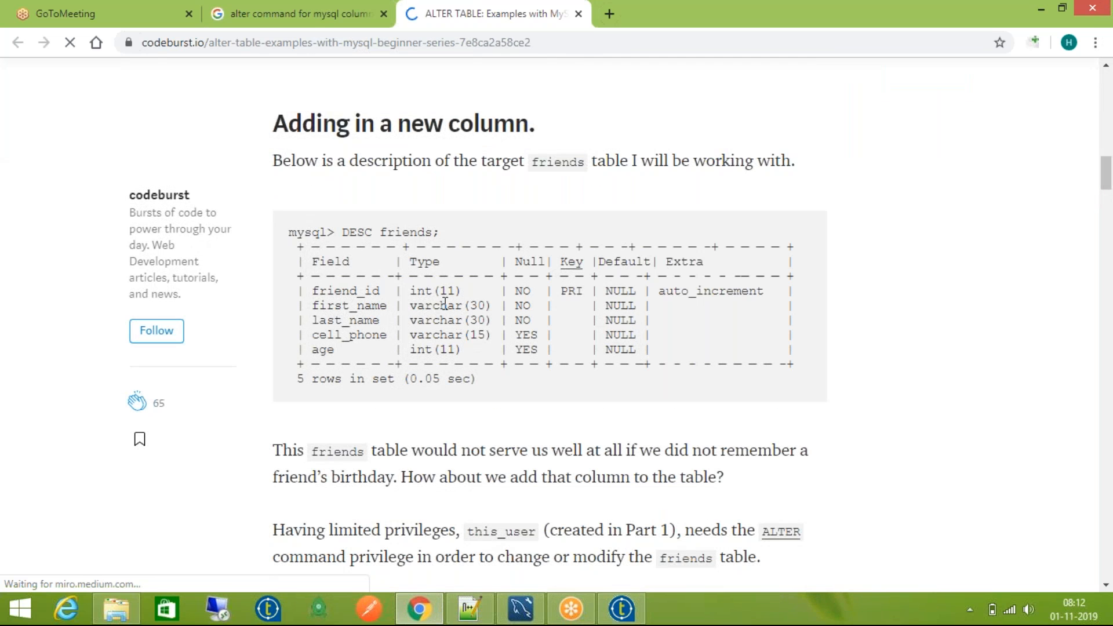
{"action": "scroll", "coordinate": [458, 323], "scroll_direction": "down", "scroll_amount": 2}
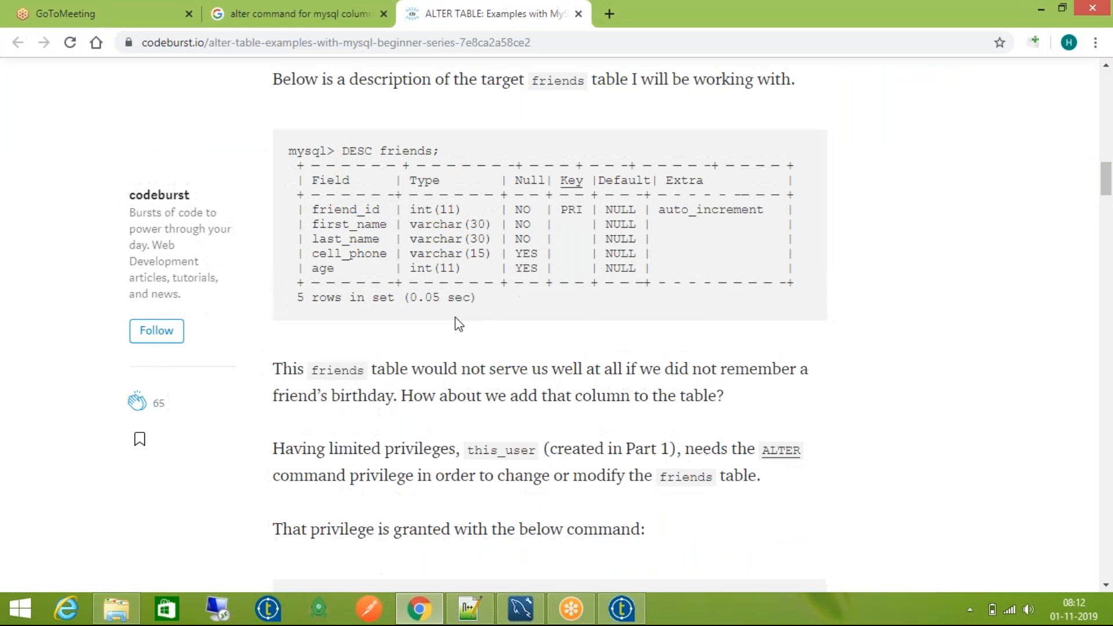
{"action": "scroll", "coordinate": [458, 377], "scroll_direction": "down", "scroll_amount": 4}
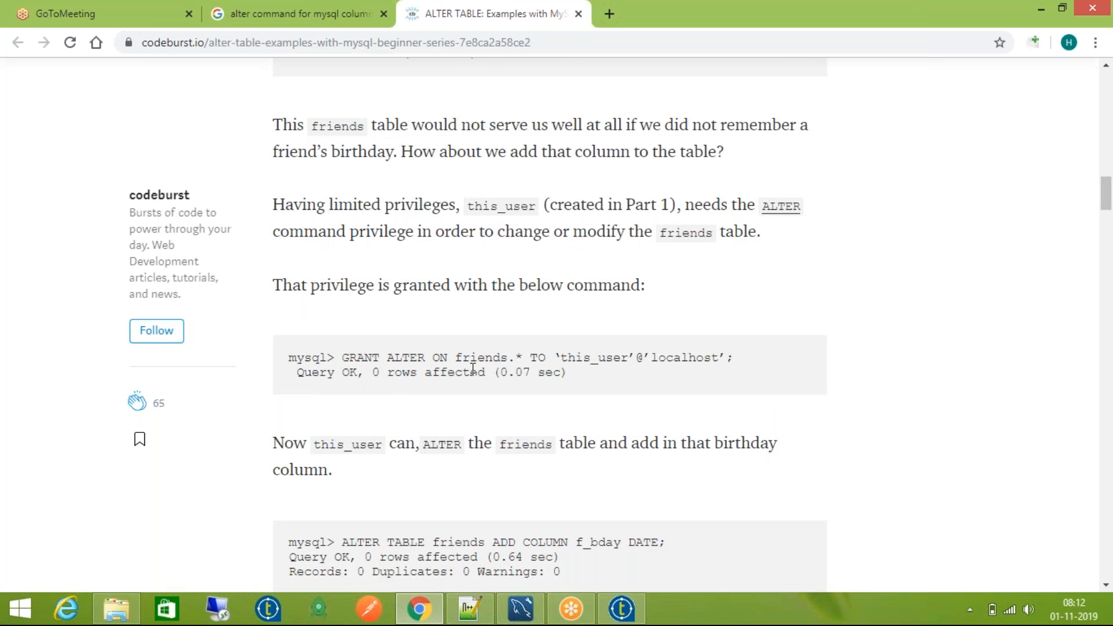
{"action": "scroll", "coordinate": [470, 365], "scroll_direction": "down", "scroll_amount": 8}
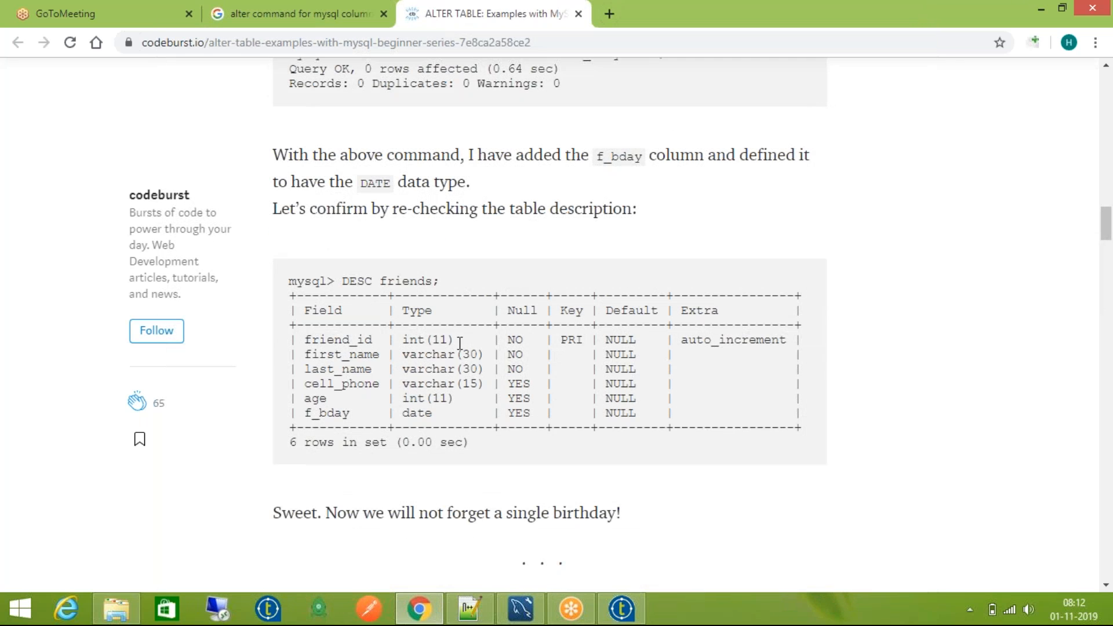
{"action": "scroll", "coordinate": [456, 350], "scroll_direction": "up", "scroll_amount": 4}
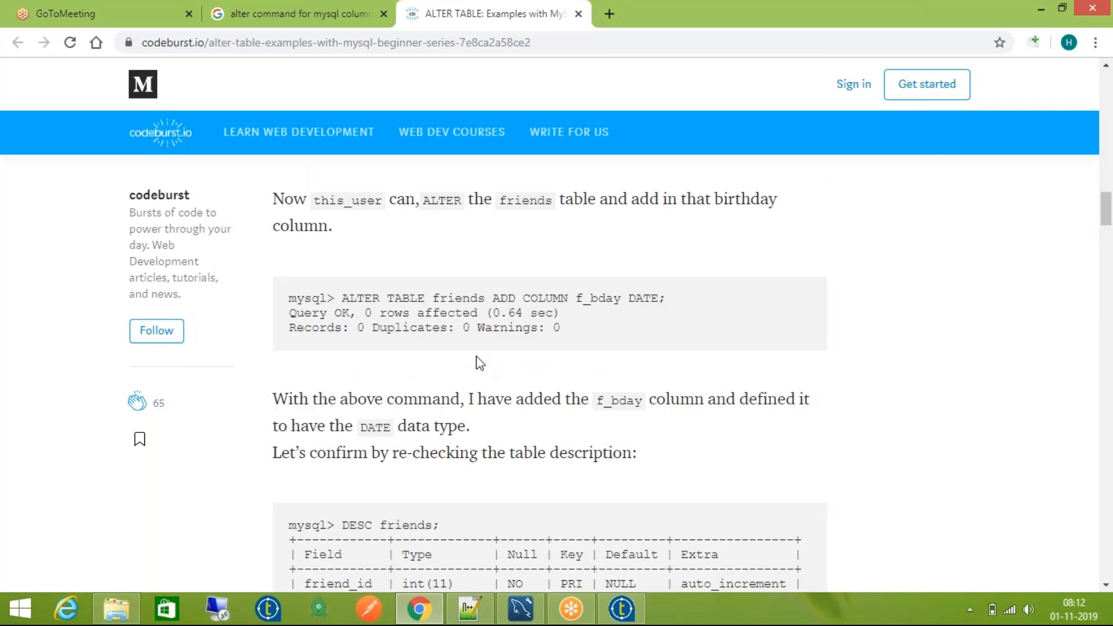
{"action": "scroll", "coordinate": [502, 372], "scroll_direction": "down", "scroll_amount": 8}
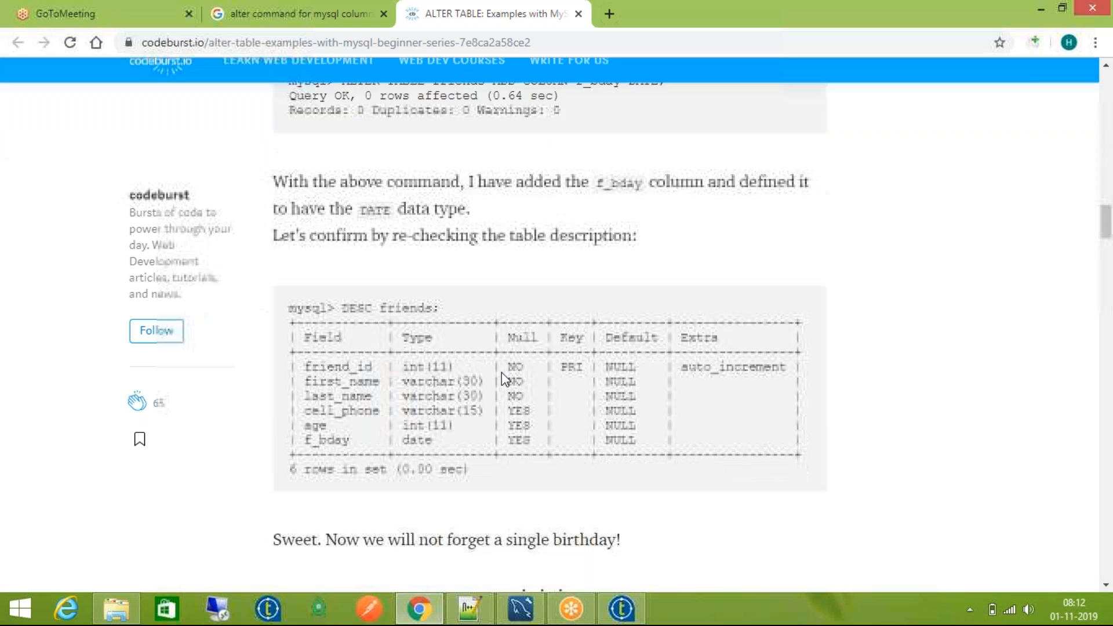
{"action": "scroll", "coordinate": [503, 369], "scroll_direction": "down", "scroll_amount": 8}
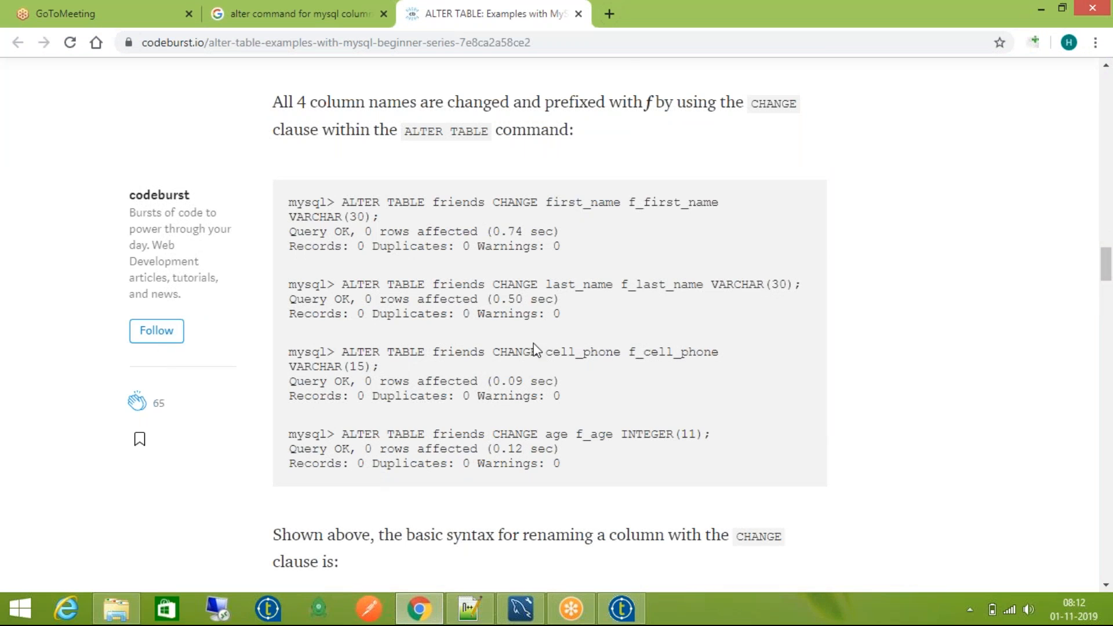
{"action": "scroll", "coordinate": [542, 313], "scroll_direction": "down", "scroll_amount": 4}
{"action": "scroll", "coordinate": [566, 360], "scroll_direction": "down", "scroll_amount": 2}
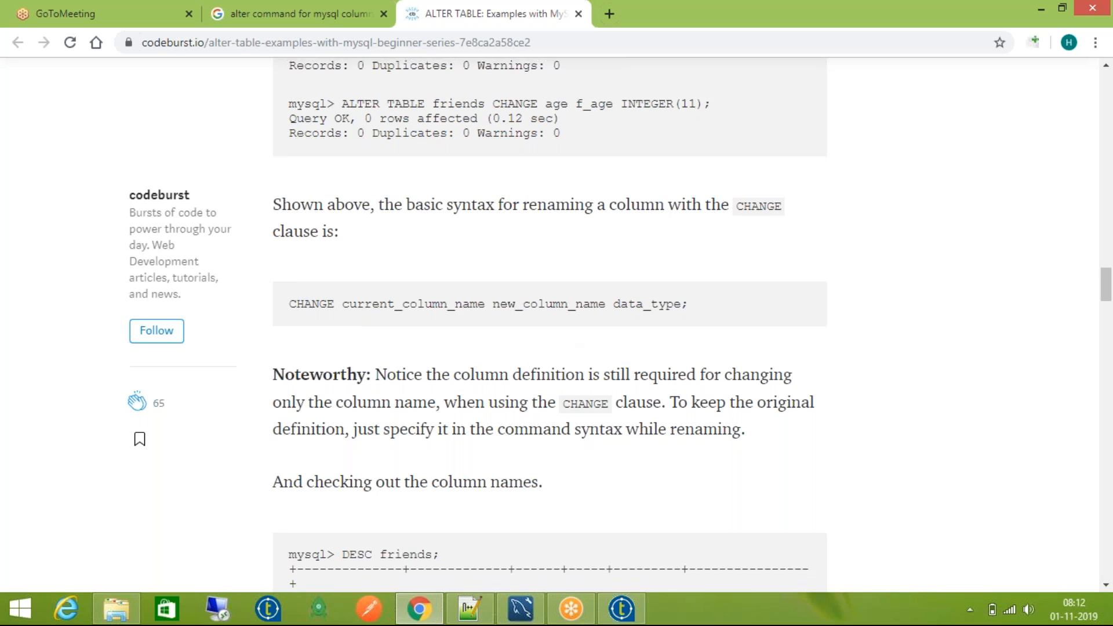
{"action": "scroll", "coordinate": [556, 400], "scroll_direction": "down", "scroll_amount": 5}
{"action": "scroll", "coordinate": [522, 384], "scroll_direction": "down", "scroll_amount": 7}
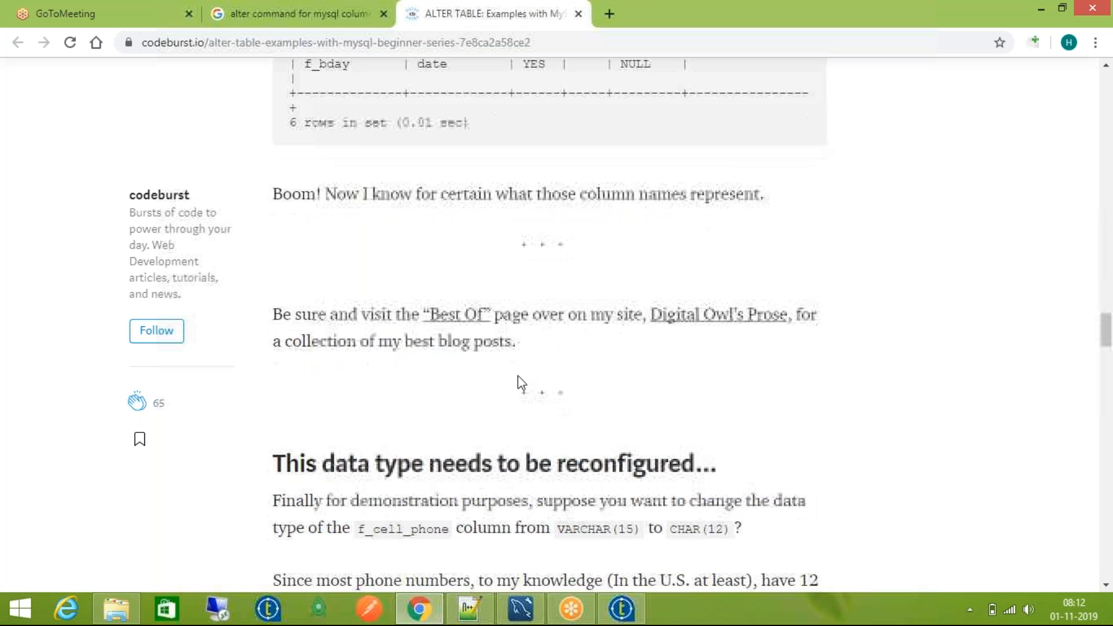
{"action": "scroll", "coordinate": [522, 384], "scroll_direction": "down", "scroll_amount": 4}
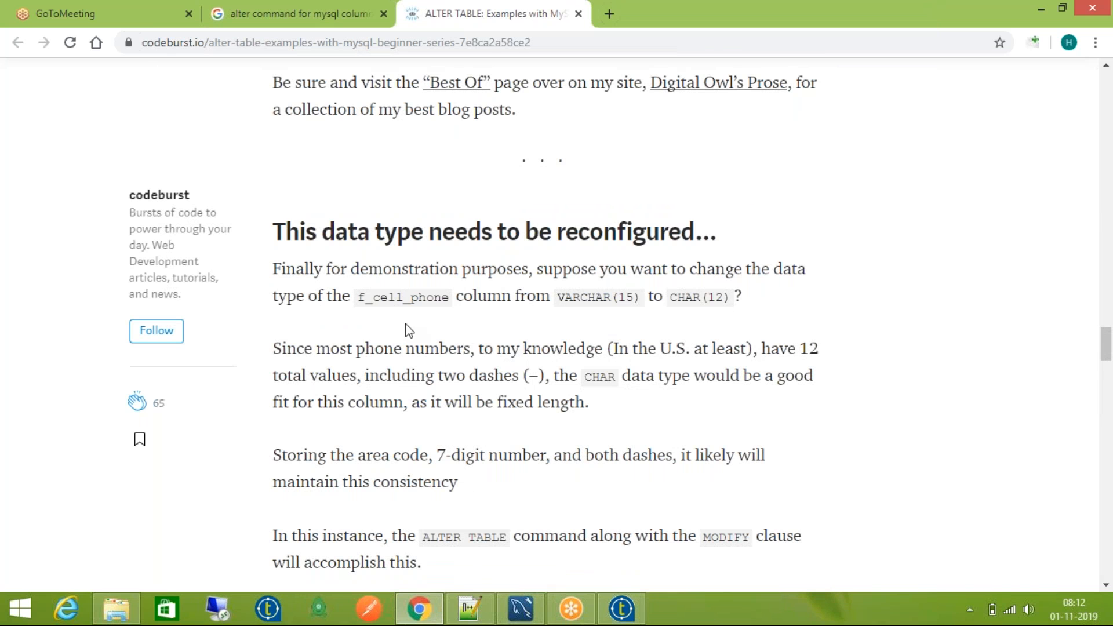
{"action": "scroll", "coordinate": [441, 354], "scroll_direction": "down", "scroll_amount": 3}
{"action": "scroll", "coordinate": [419, 452], "scroll_direction": "down", "scroll_amount": 1}
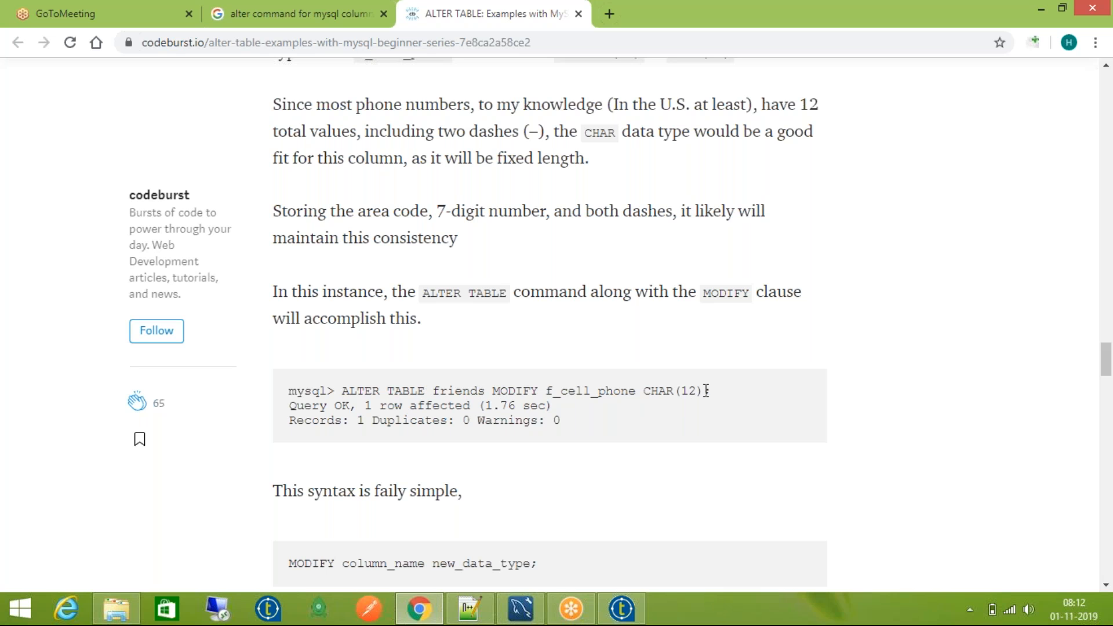
Step: Switch to Talend Open Studio and examine which columns and rows the data truncation errors in the job's run output name
{"action": "left_click", "coordinate": [539, 613]}
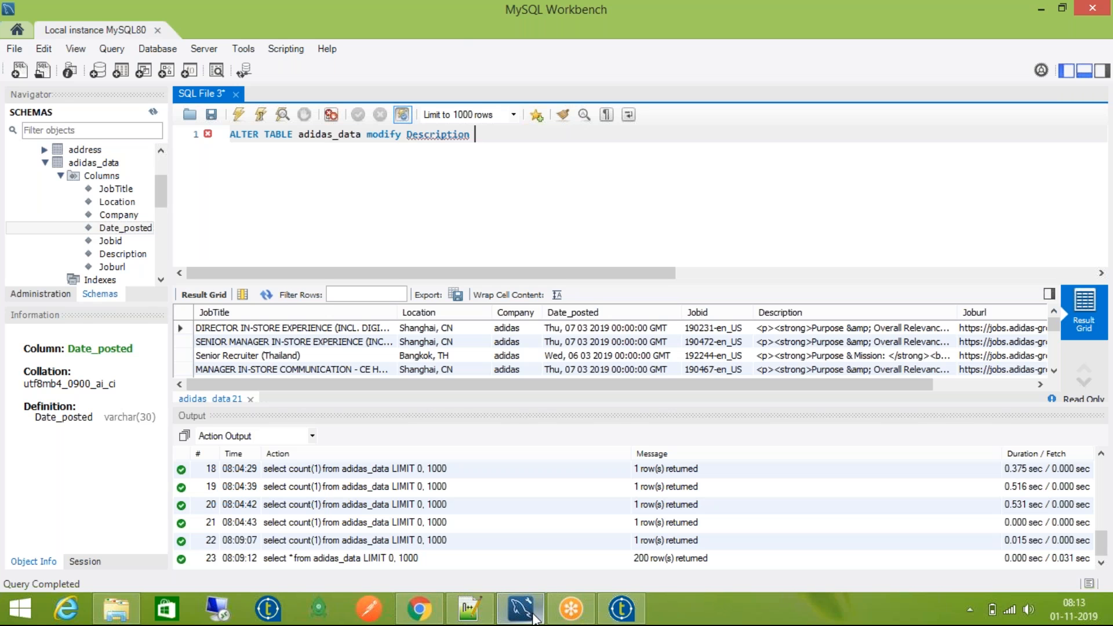
{"action": "left_click", "coordinate": [620, 607]}
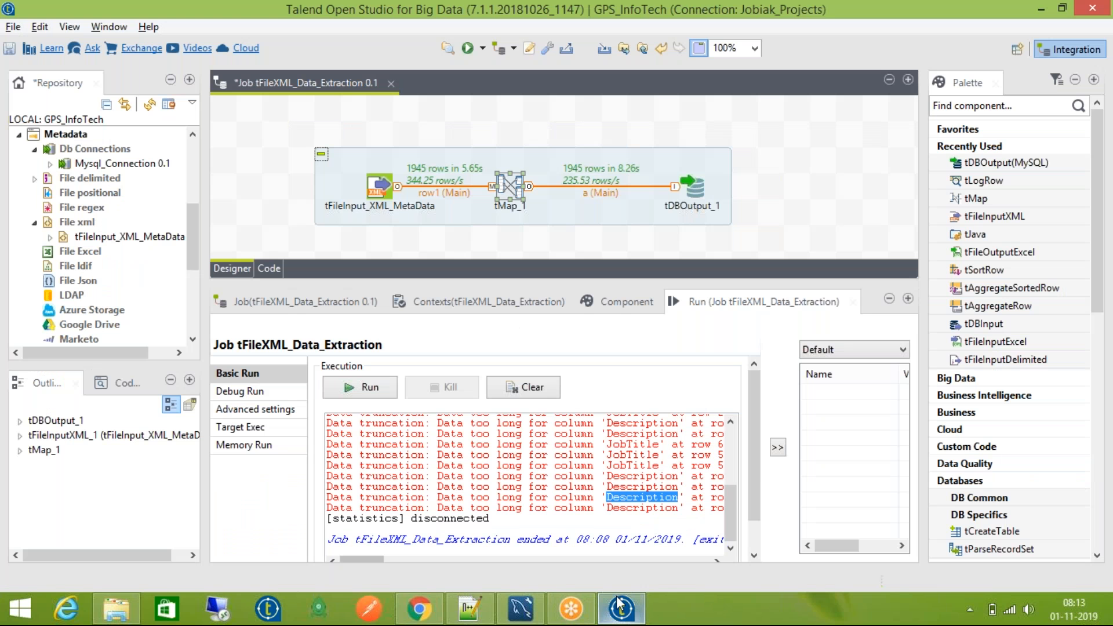
{"action": "left_click", "coordinate": [721, 462]}
{"action": "key", "text": "Right"}
{"action": "key", "text": "Right"}
{"action": "key", "text": "Right"}
{"action": "key", "text": "Right"}
{"action": "key", "text": "Right"}
{"action": "key", "text": "Right"}
{"action": "key", "text": "Right"}
{"action": "key", "text": "Right"}
{"action": "key", "text": "Right"}
{"action": "key", "text": "Right"}
{"action": "key", "text": "Right"}
{"action": "key", "text": "Right"}
{"action": "key", "text": "Right"}
{"action": "key", "text": "Right"}
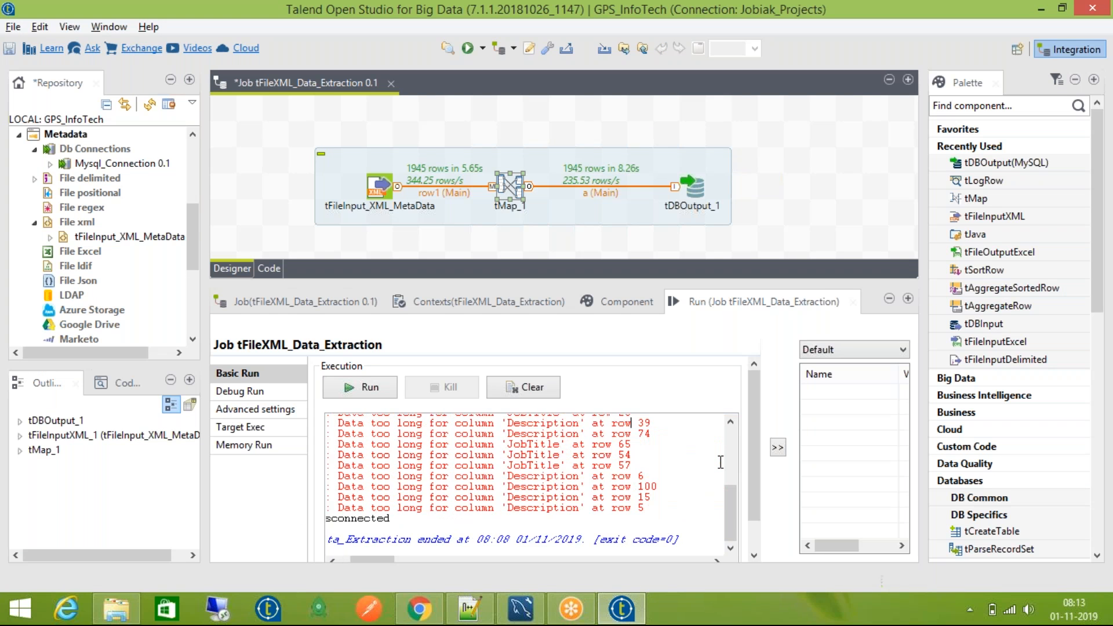
{"action": "key", "text": "Left"}
{"action": "key", "text": "Left"}
{"action": "key", "text": "Left"}
{"action": "key", "text": "Left"}
{"action": "key", "text": "Left"}
{"action": "key", "text": "Left"}
{"action": "key", "text": "Left"}
{"action": "key", "text": "Up"}
{"action": "key", "text": "Up"}
{"action": "key", "text": "Up"}
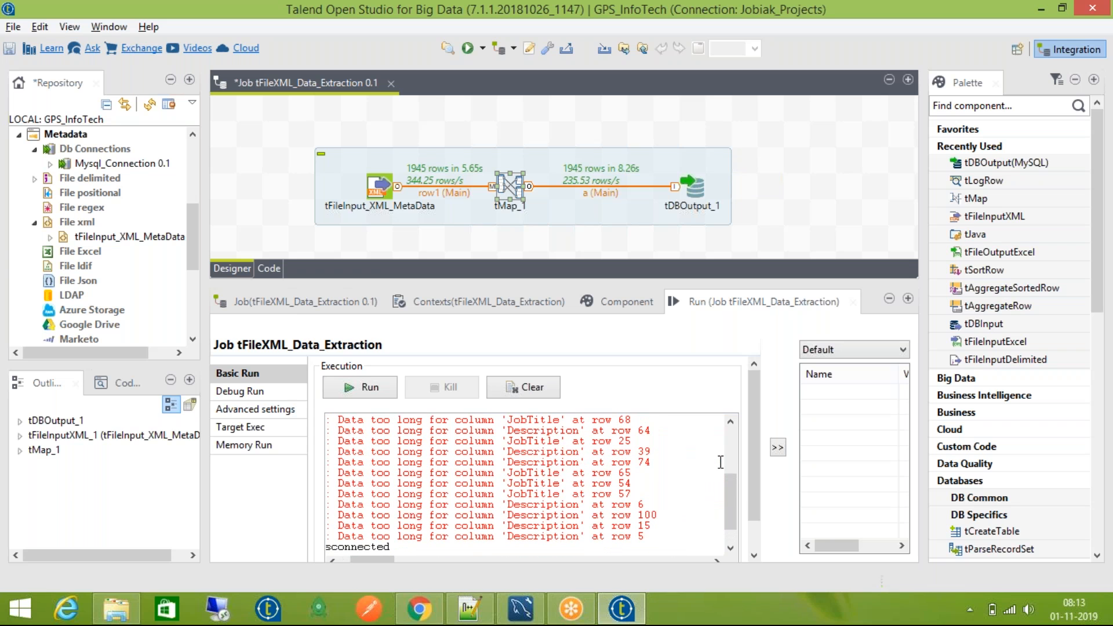
{"action": "key", "text": "Up"}
{"action": "key", "text": "Up"}
{"action": "key", "text": "Up"}
{"action": "key", "text": "Up"}
{"action": "key", "text": "Up"}
{"action": "key", "text": "Up"}
{"action": "key", "text": "Up"}
{"action": "key", "text": "Up"}
{"action": "key", "text": "Up"}
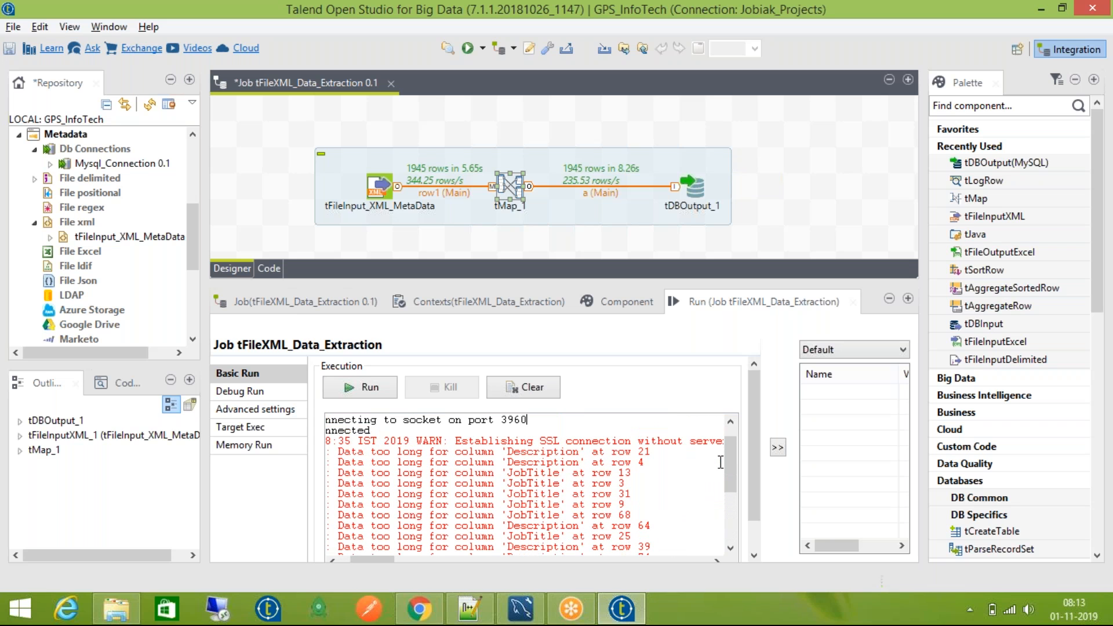
Step: Switch to MySQL Workbench and try String as the data type for Description in the ALTER TABLE statement
{"action": "left_click", "coordinate": [521, 609]}
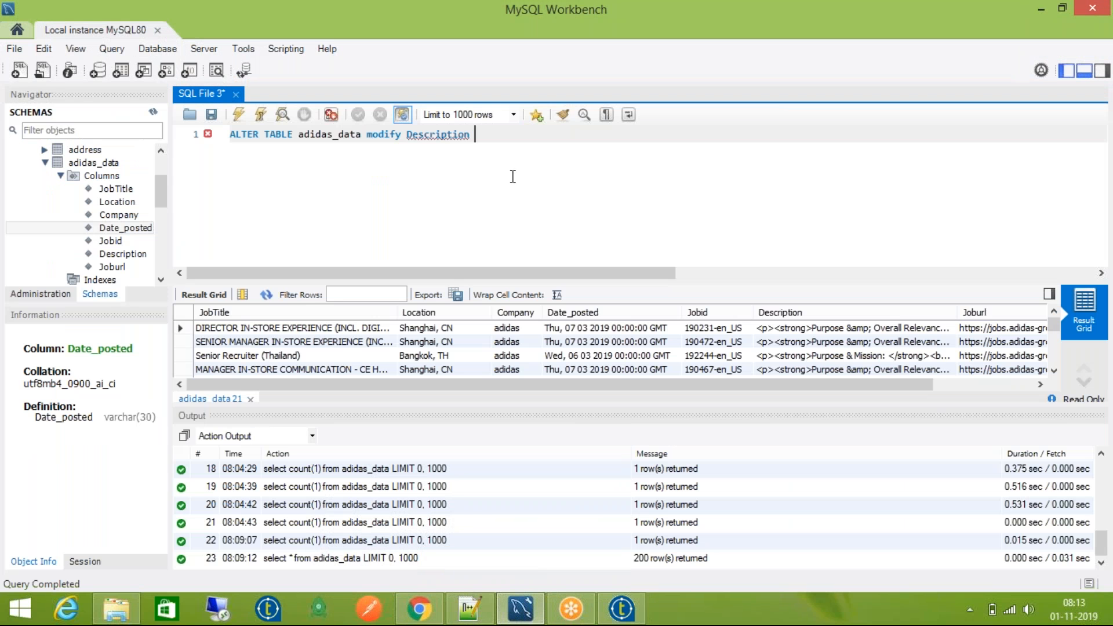
{"action": "type", "text": "String long"}
{"action": "key", "text": "BackSpace"}
{"action": "key", "text": "BackSpace"}
{"action": "key", "text": "BackSpace"}
{"action": "key", "text": "BackSpace"}
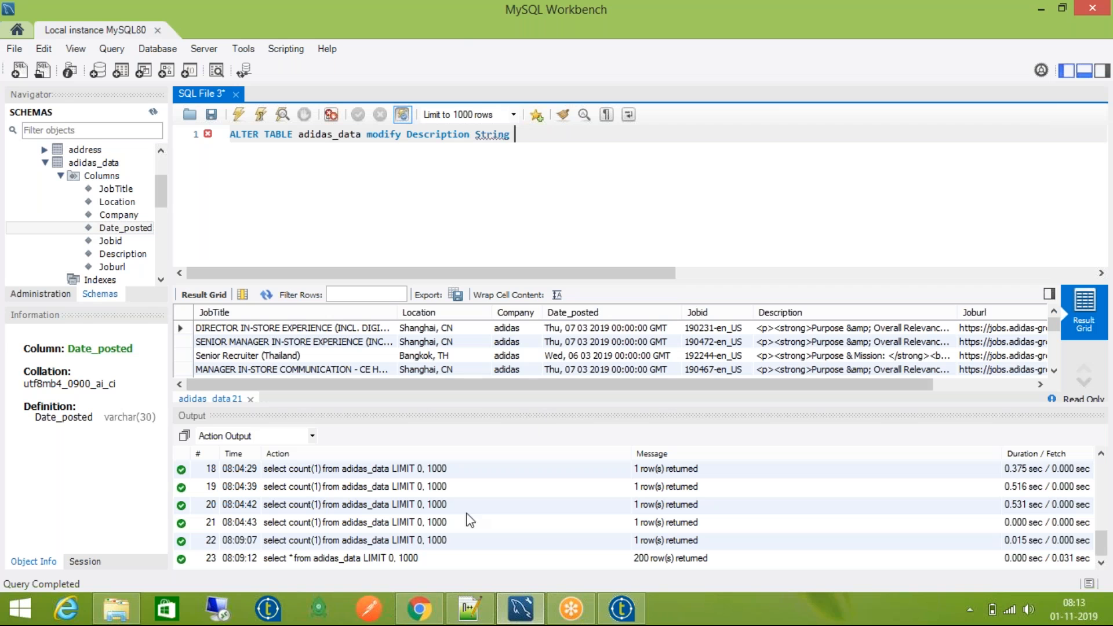
Step: Switch to Talend Open Studio, recheck Description's type and length in tMap_1's output schema, and confirm the mapping
{"action": "left_click", "coordinate": [622, 608]}
{"action": "double_click", "coordinate": [511, 188]}
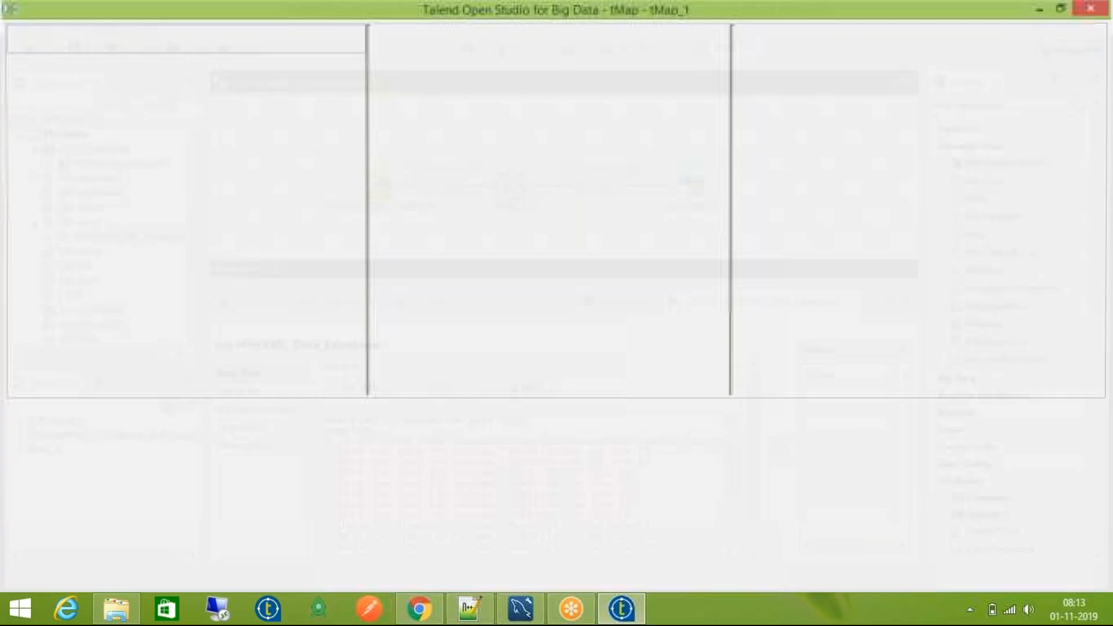
{"action": "left_click", "coordinate": [985, 188]}
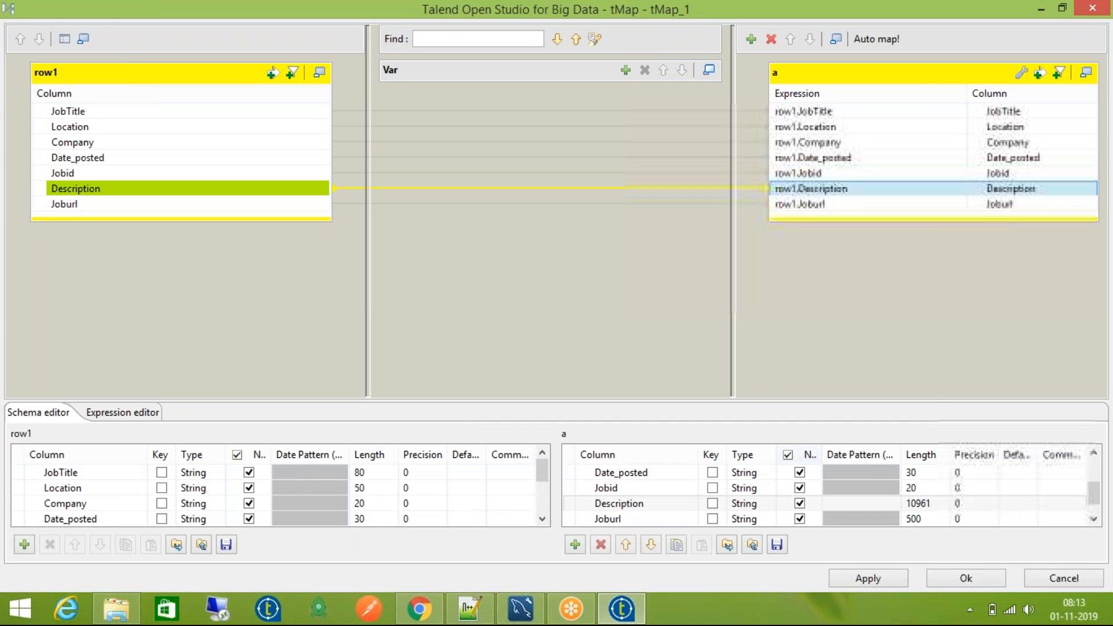
{"action": "left_click", "coordinate": [922, 504]}
{"action": "key", "text": "Left"}
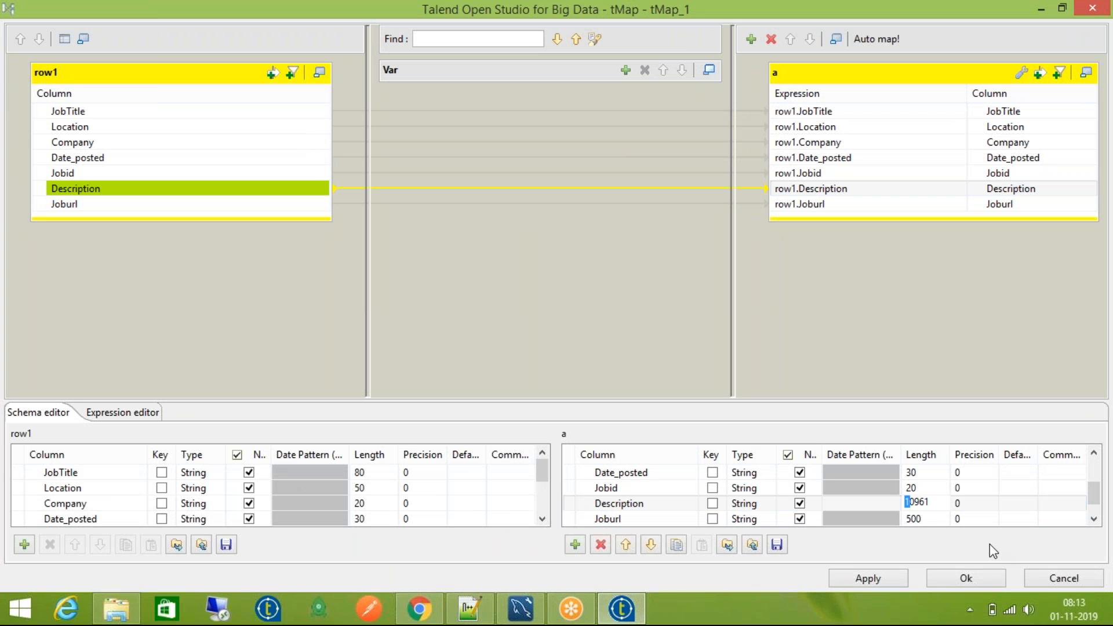
{"action": "left_click", "coordinate": [989, 580]}
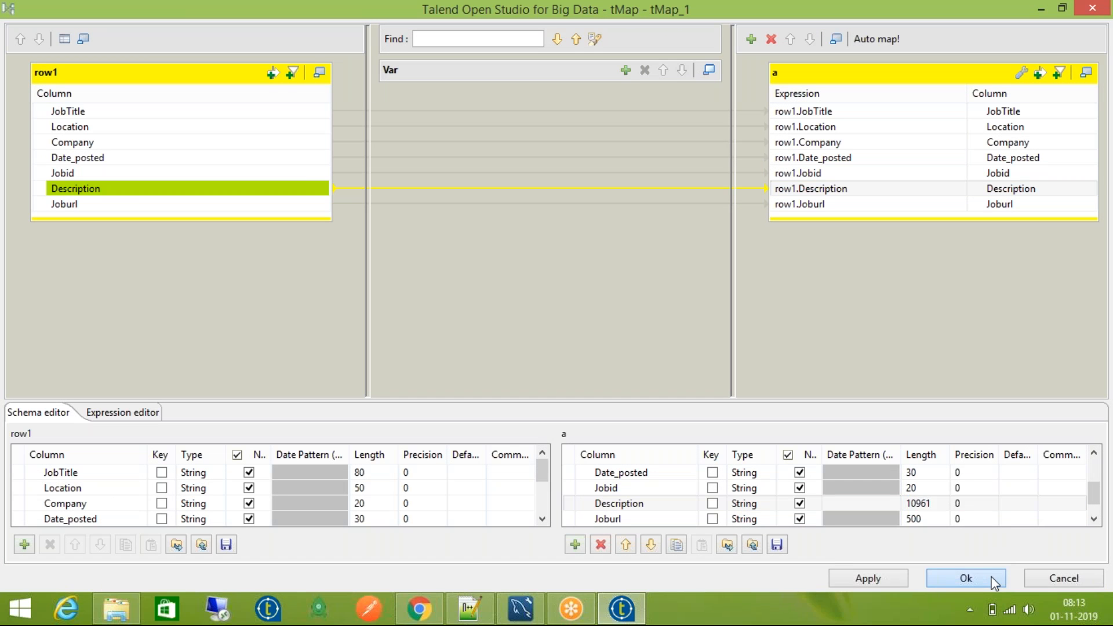
Step: Return to MySQL Workbench and replace String with text; to complete the statement ALTER TABLE adidas_data modify Description text;
{"action": "left_click", "coordinate": [529, 607]}
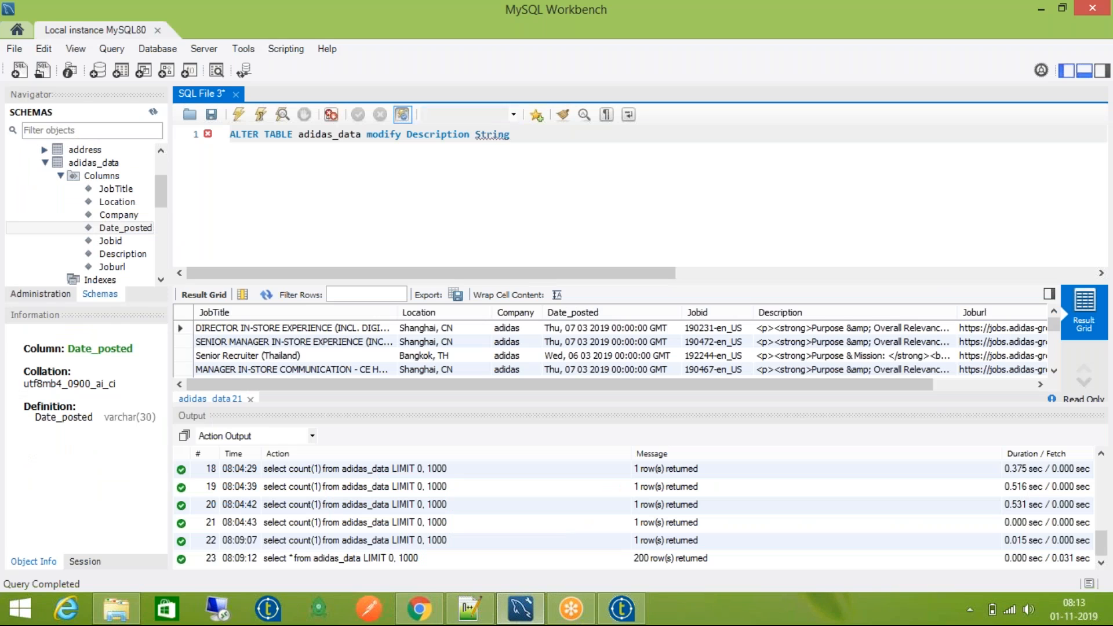
{"action": "double_click", "coordinate": [492, 139]}
{"action": "type", "text": "text;"}
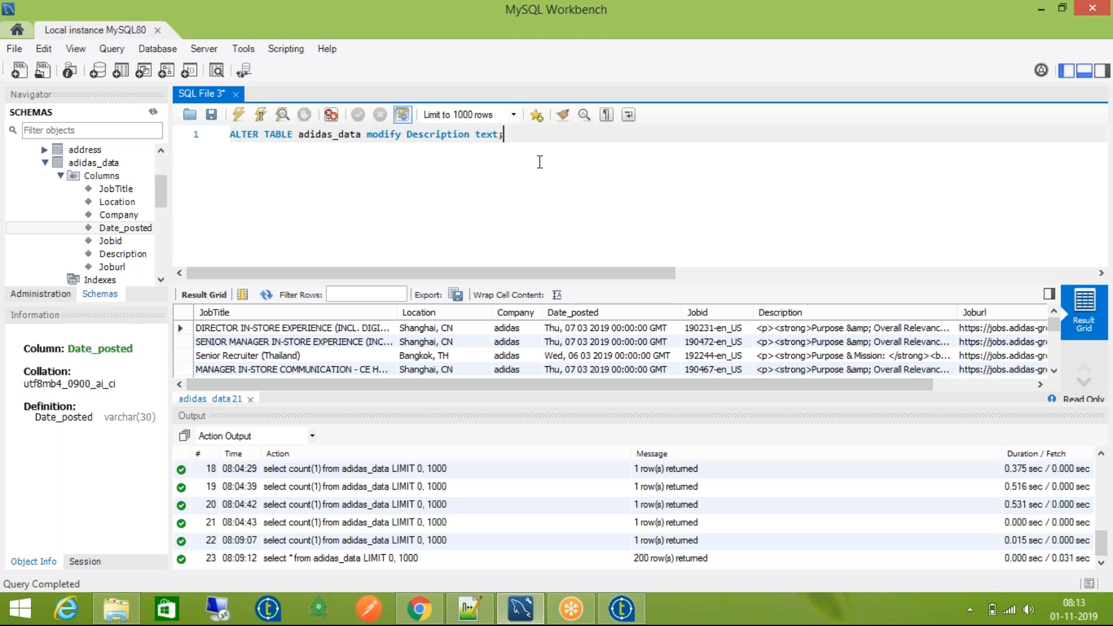
Step: Run the ALTER TABLE statement that modifies adidas_data's Description column to text
{"action": "key", "text": "ctrl+a"}
{"action": "key", "text": "ctrl+Return"}
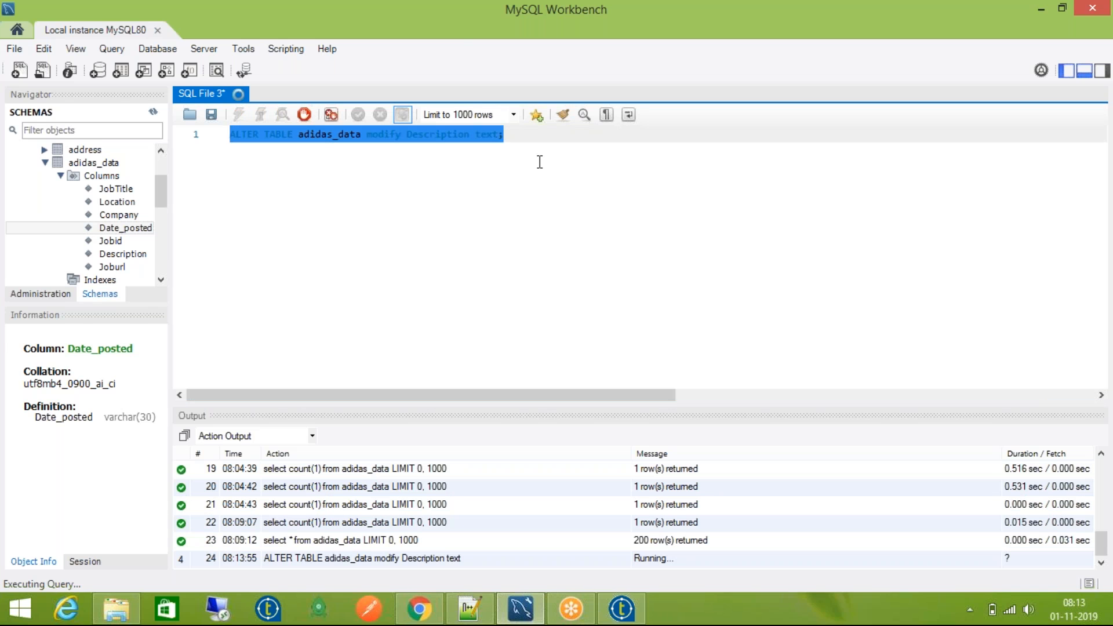
Step: Rewrite the statement as desc adidas_data;, run it, and check the data type of the Description column
{"action": "left_click", "coordinate": [327, 133]}
{"action": "key", "text": "ctrl+shift+Left"}
{"action": "key", "text": "ctrl+shift+Left"}
{"action": "key", "text": "BackSpace"}
{"action": "type", "text": "desc"}
{"action": "key", "text": "Right"}
{"action": "key", "text": "Right"}
{"action": "key", "text": "Right"}
{"action": "key", "text": "ctrl+Right"}
{"action": "key", "text": "shift+End"}
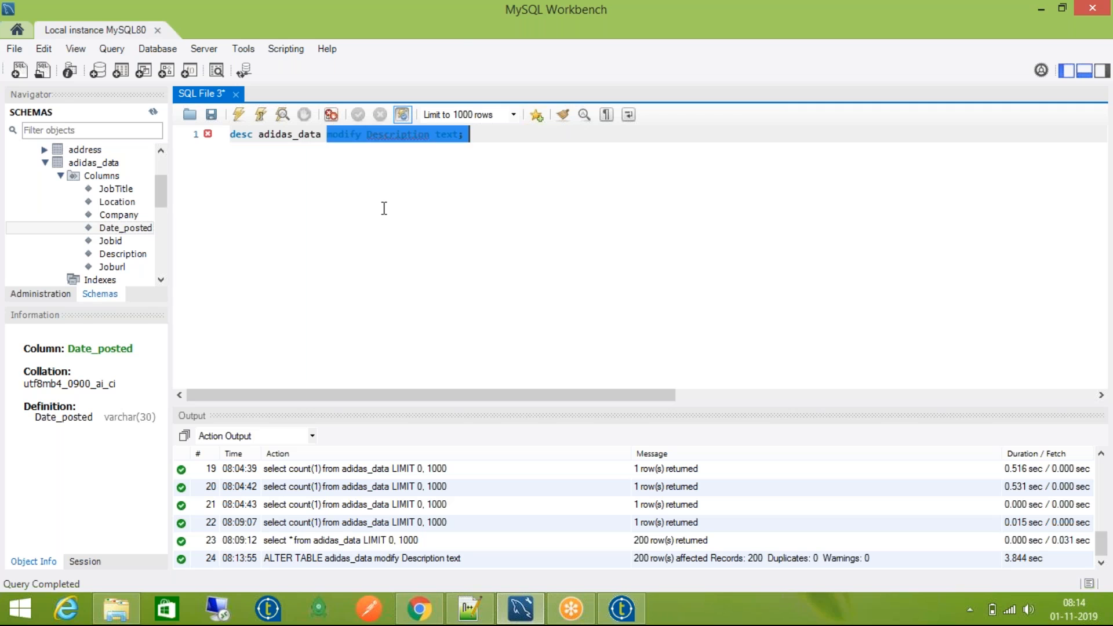
{"action": "key", "text": "BackSpace"}
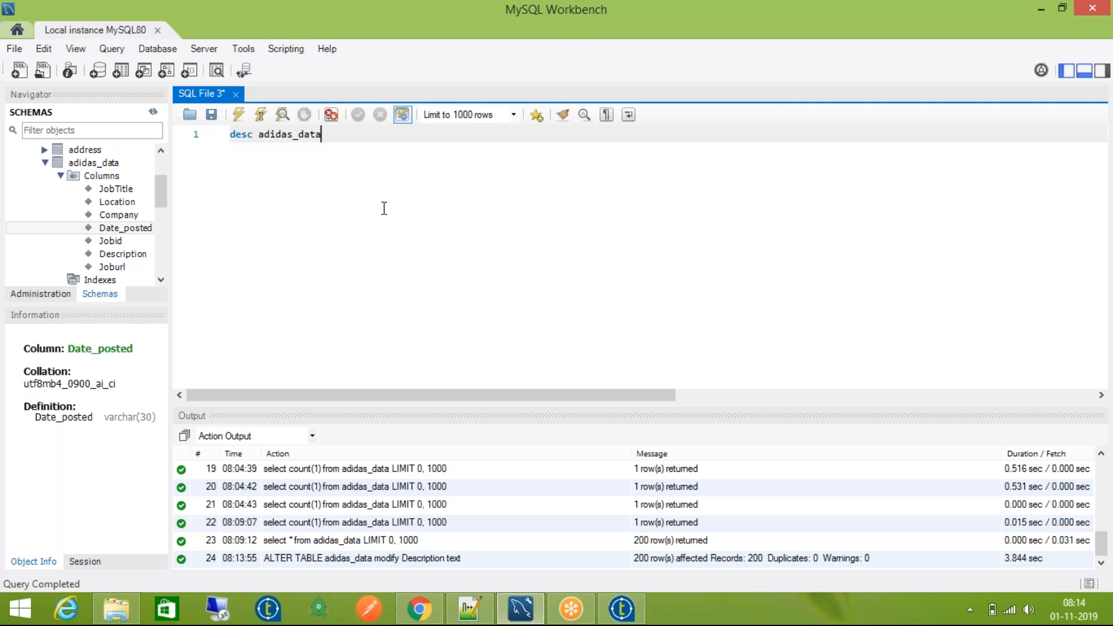
{"action": "key", "text": "ctrl+Return"}
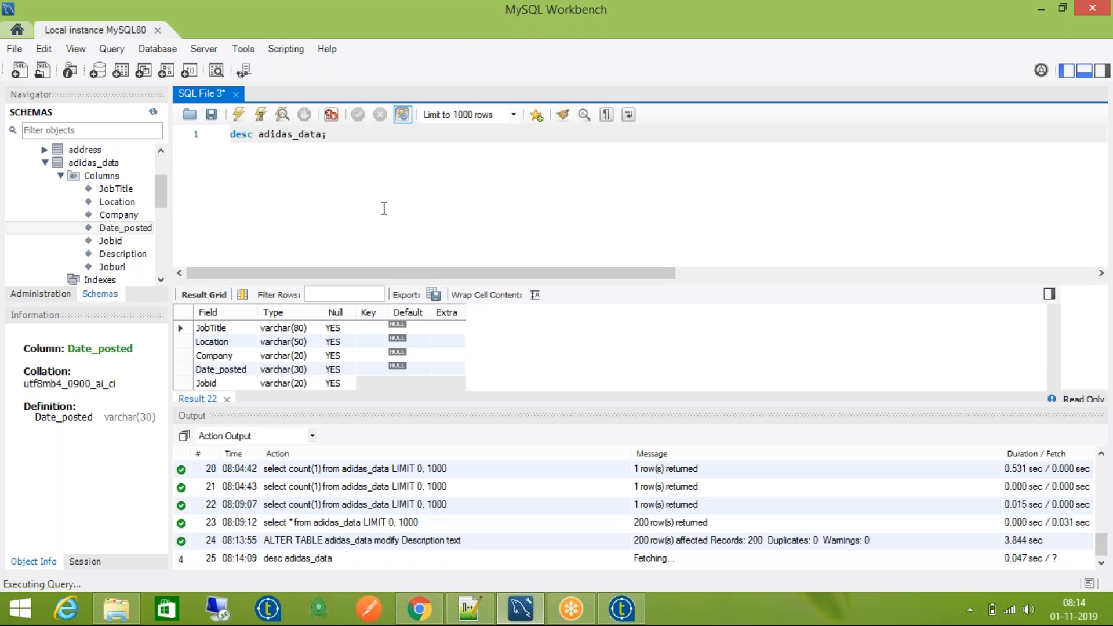
{"action": "left_click", "coordinate": [271, 359]}
{"action": "scroll", "coordinate": [269, 365], "scroll_direction": "down", "scroll_amount": 1}
{"action": "left_click", "coordinate": [285, 371]}
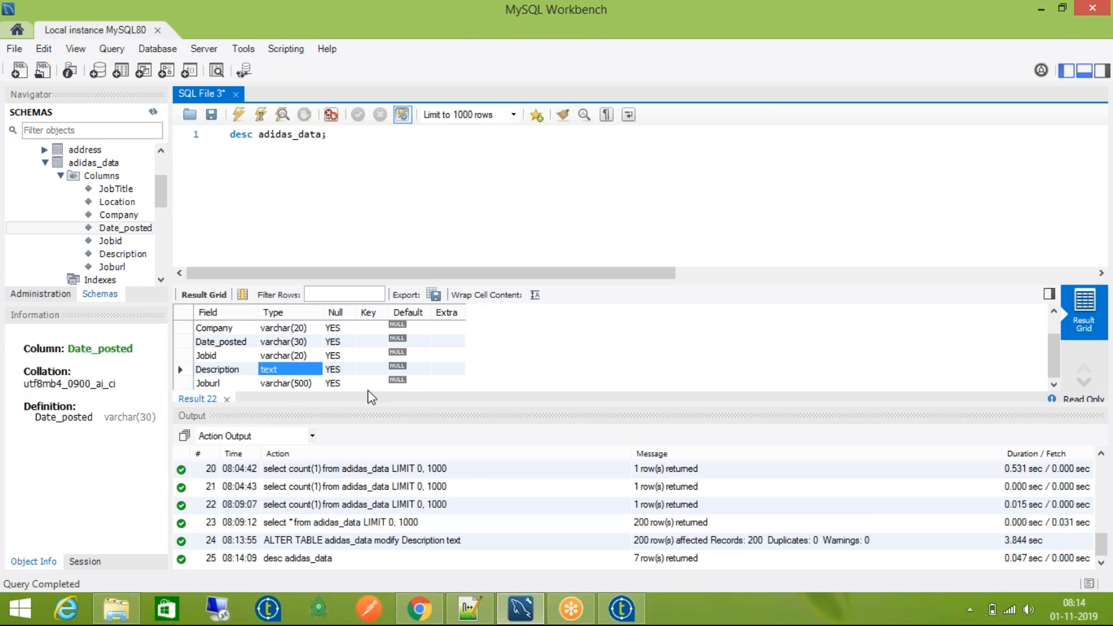
Step: Switch to Talend Open Studio, clear Description's length in tMap_1's output schema, and confirm the mapping
{"action": "left_click", "coordinate": [622, 609]}
{"action": "double_click", "coordinate": [510, 185]}
{"action": "left_click", "coordinate": [1020, 188]}
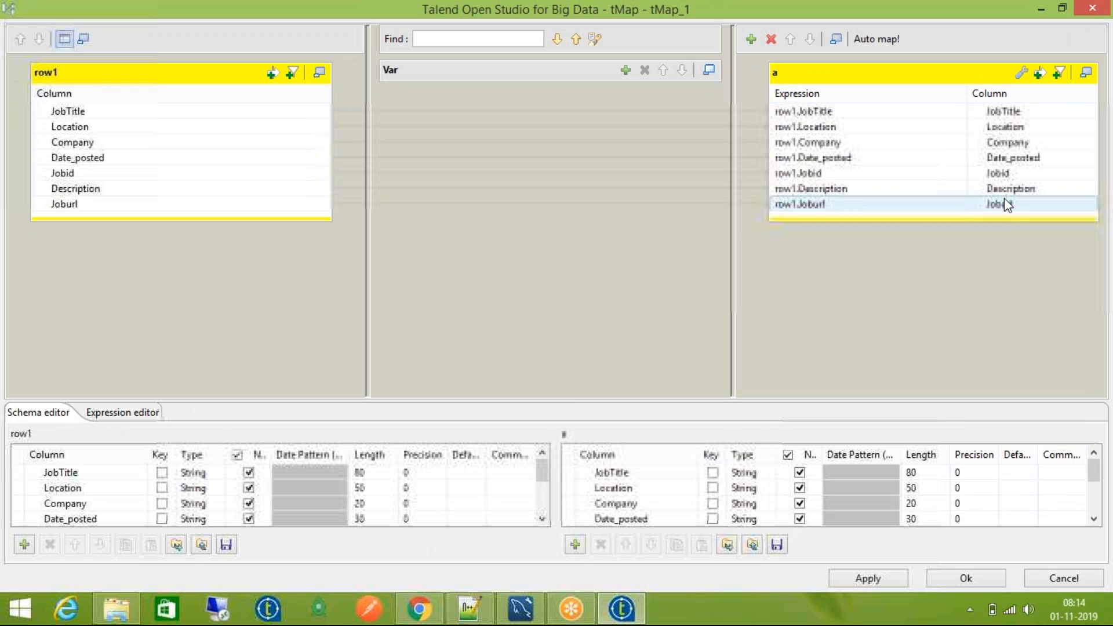
{"action": "left_click", "coordinate": [927, 503]}
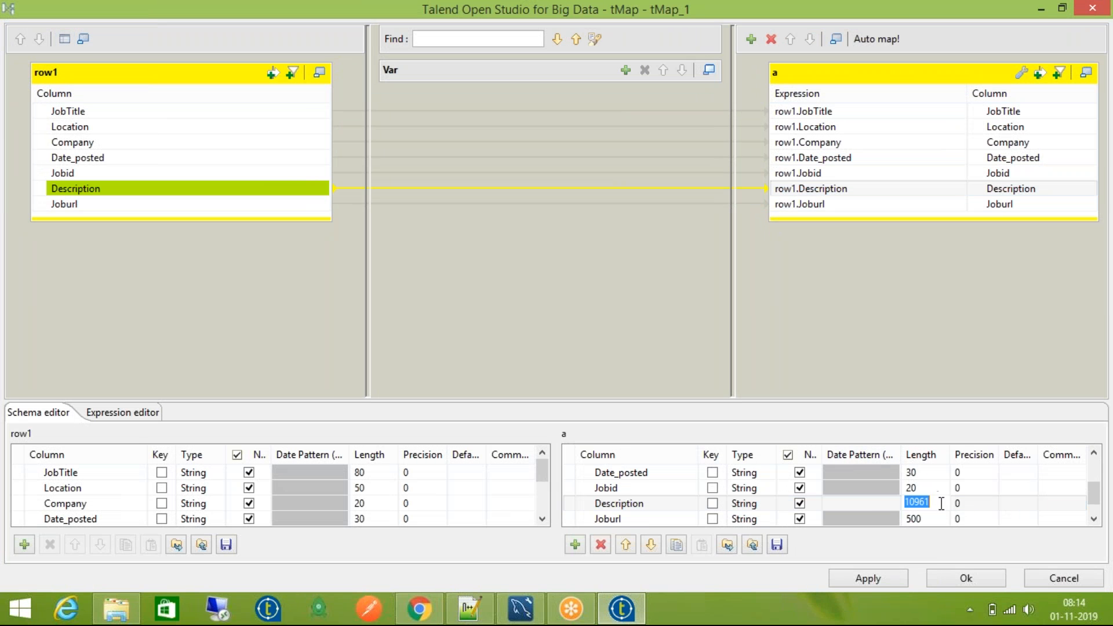
{"action": "key", "text": "BackSpace"}
{"action": "left_click", "coordinate": [748, 503]}
{"action": "left_click", "coordinate": [853, 504]}
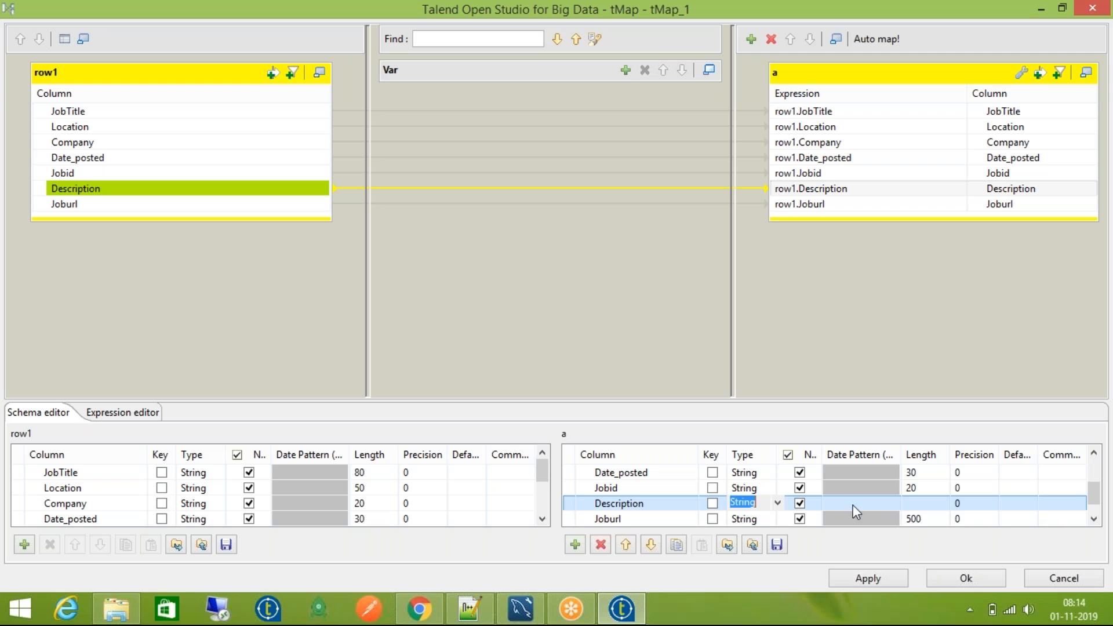
{"action": "left_click", "coordinate": [966, 578]}
{"action": "left_click", "coordinate": [562, 290]}
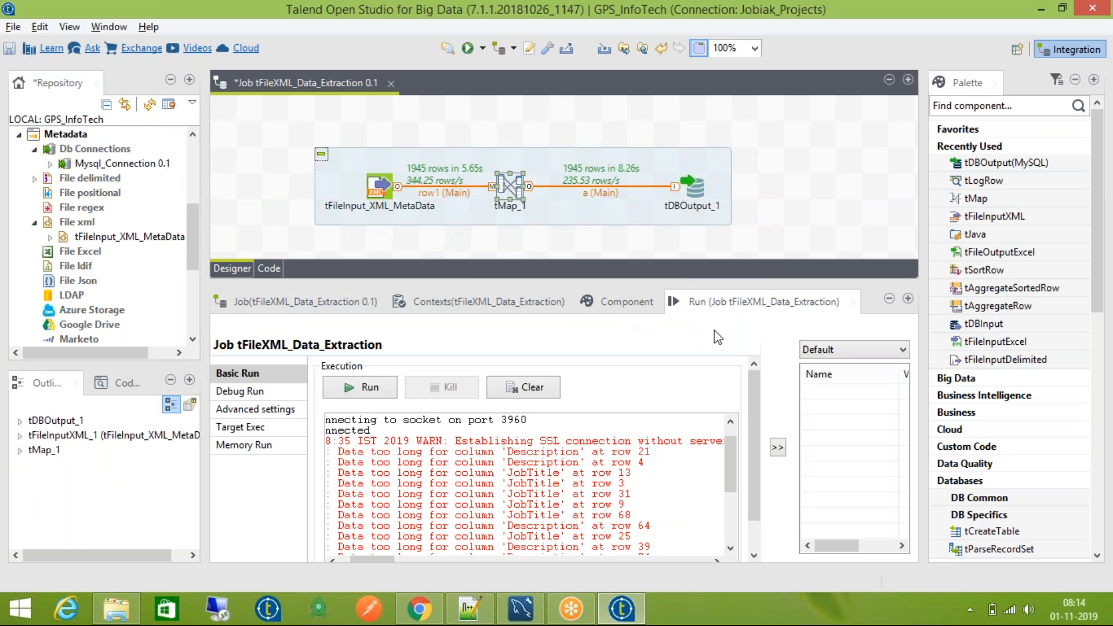
Step: Clear the old run output and set tDBOutput_1's Action on table to Default
{"action": "left_click", "coordinate": [532, 387]}
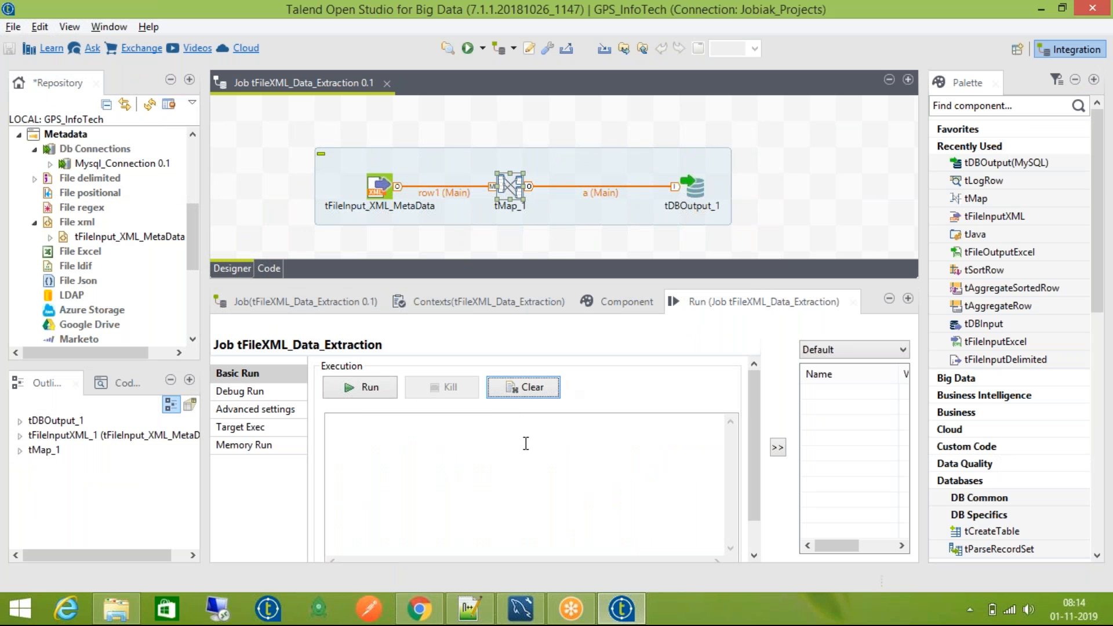
{"action": "left_click", "coordinate": [697, 191]}
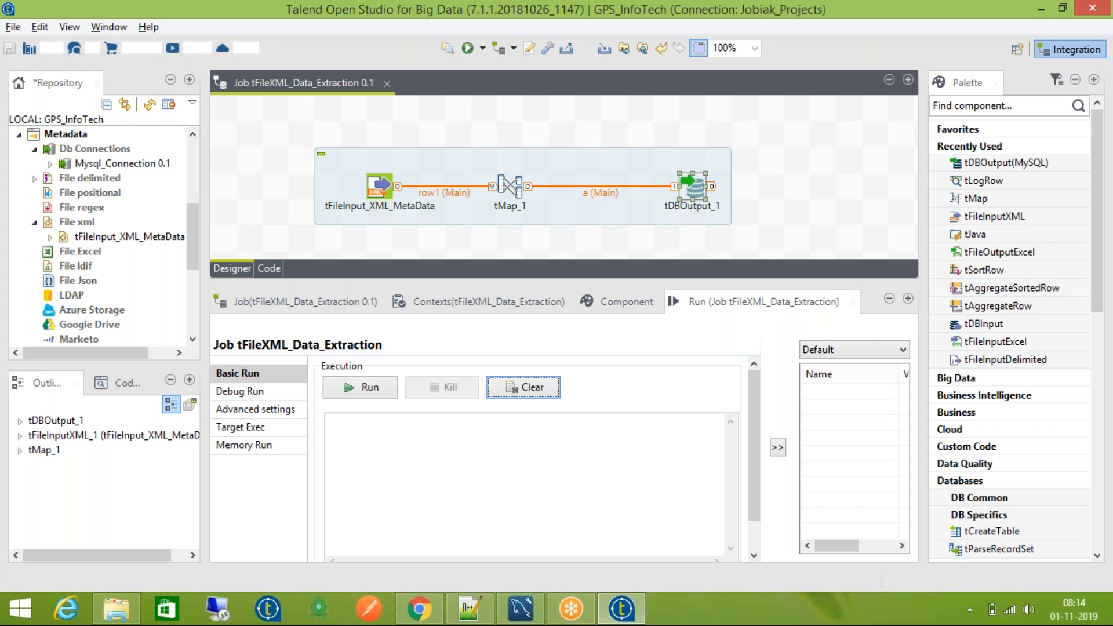
{"action": "left_click", "coordinate": [490, 535]}
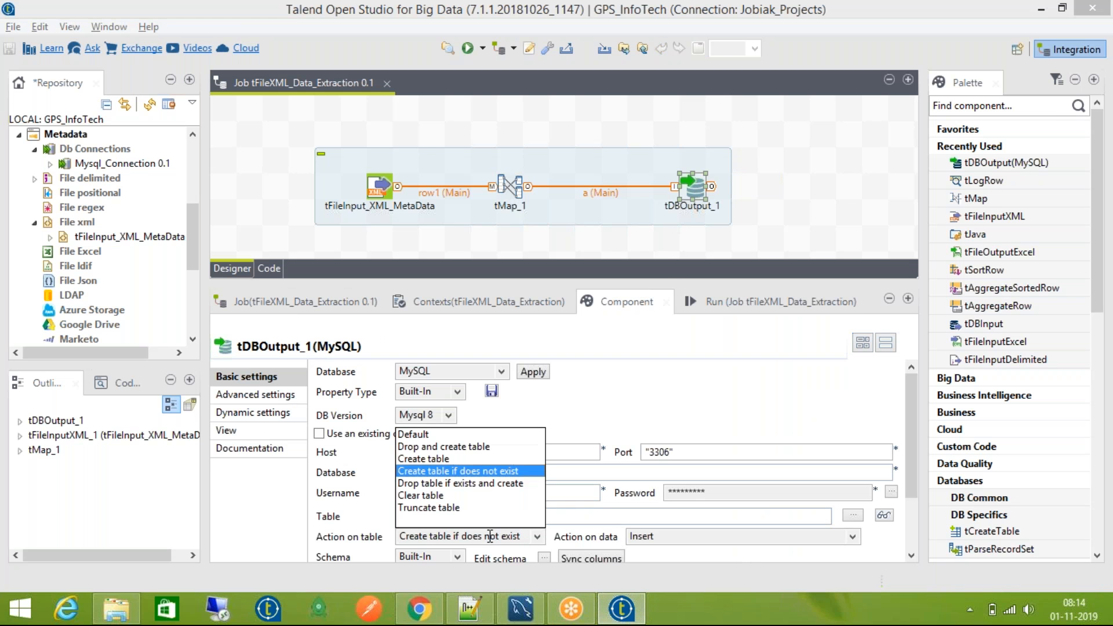
{"action": "left_click", "coordinate": [471, 435]}
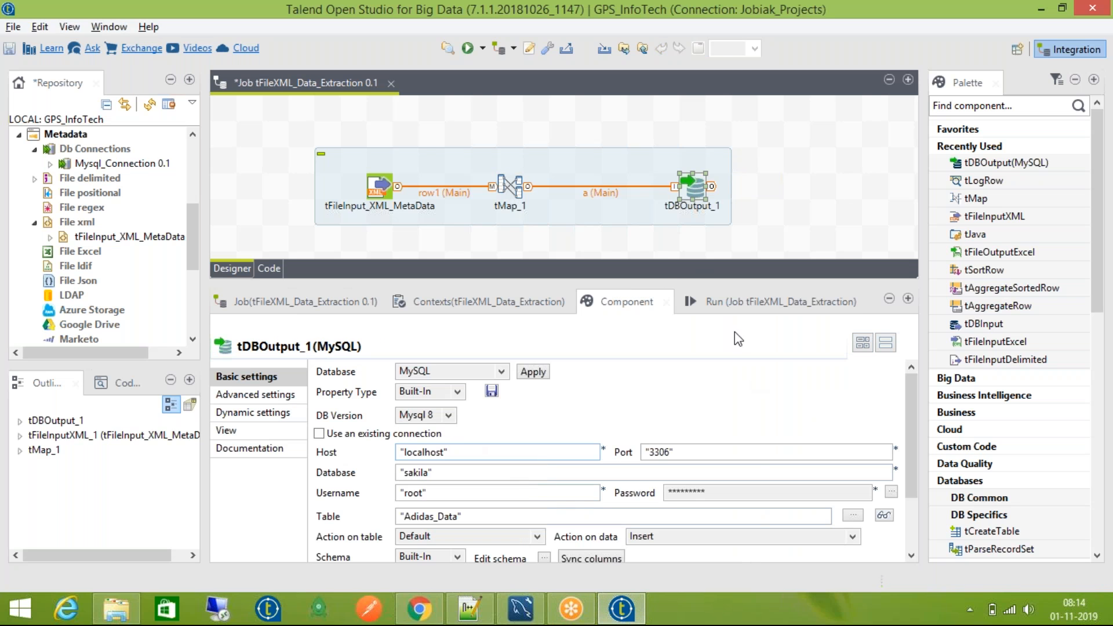
Step: Run the tFileXML_Data_Extraction job with the changed table action
{"action": "left_click", "coordinate": [717, 305]}
{"action": "left_click", "coordinate": [528, 387]}
{"action": "left_click", "coordinate": [382, 391]}
{"action": "left_click", "coordinate": [384, 393]}
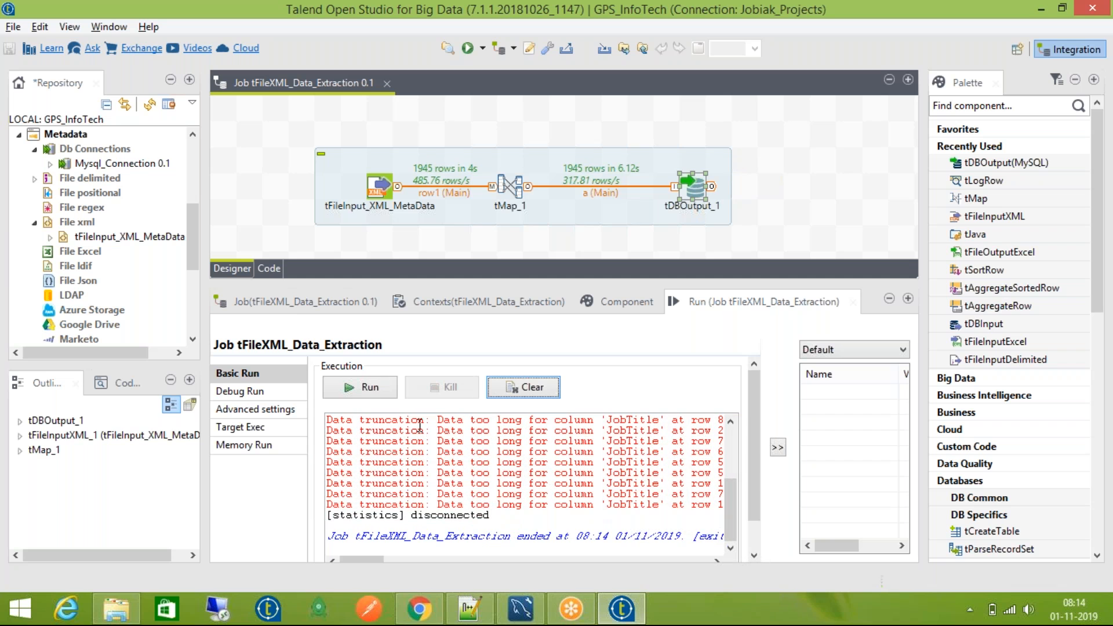
Step: Examine which column the truncation errors name and inspect JobTitle's length in tMap_1's output schema
{"action": "left_click", "coordinate": [646, 454]}
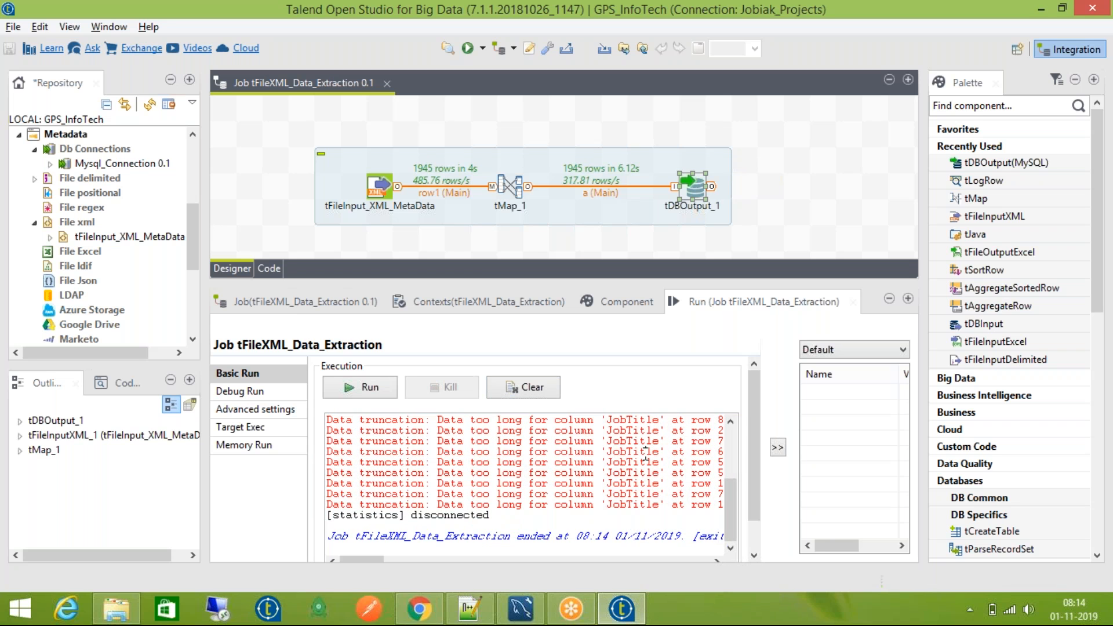
{"action": "mouse_move", "coordinate": [726, 504]}
{"action": "left_mouse_down"}
{"action": "mouse_move", "coordinate": [726, 465]}
{"action": "mouse_move", "coordinate": [728, 488]}
{"action": "left_mouse_up"}
{"action": "double_click", "coordinate": [632, 432]}
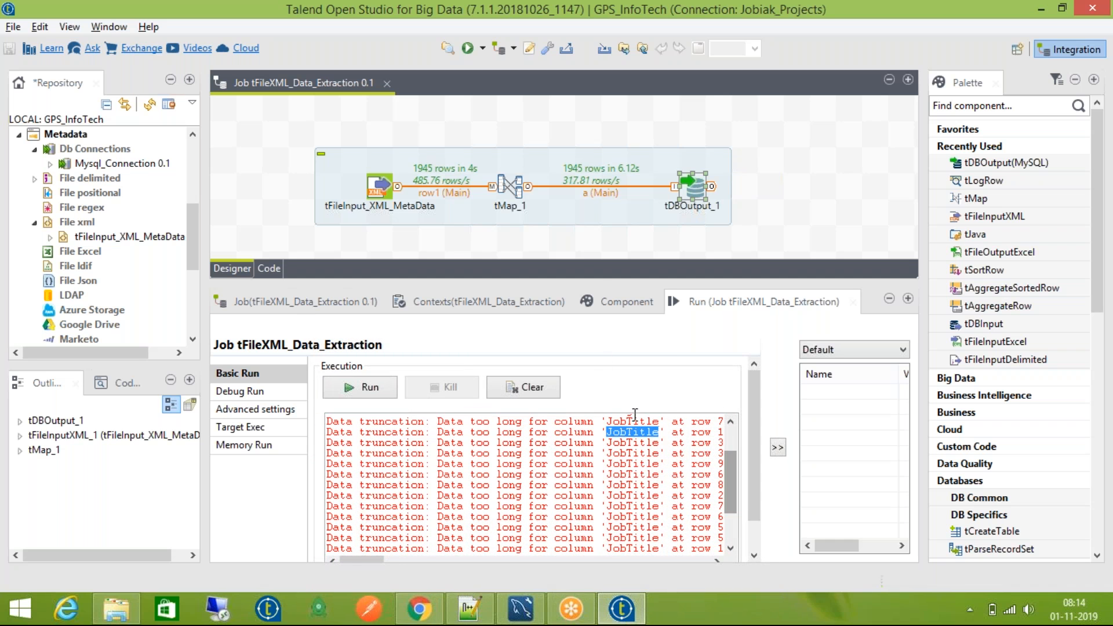
{"action": "double_click", "coordinate": [511, 188]}
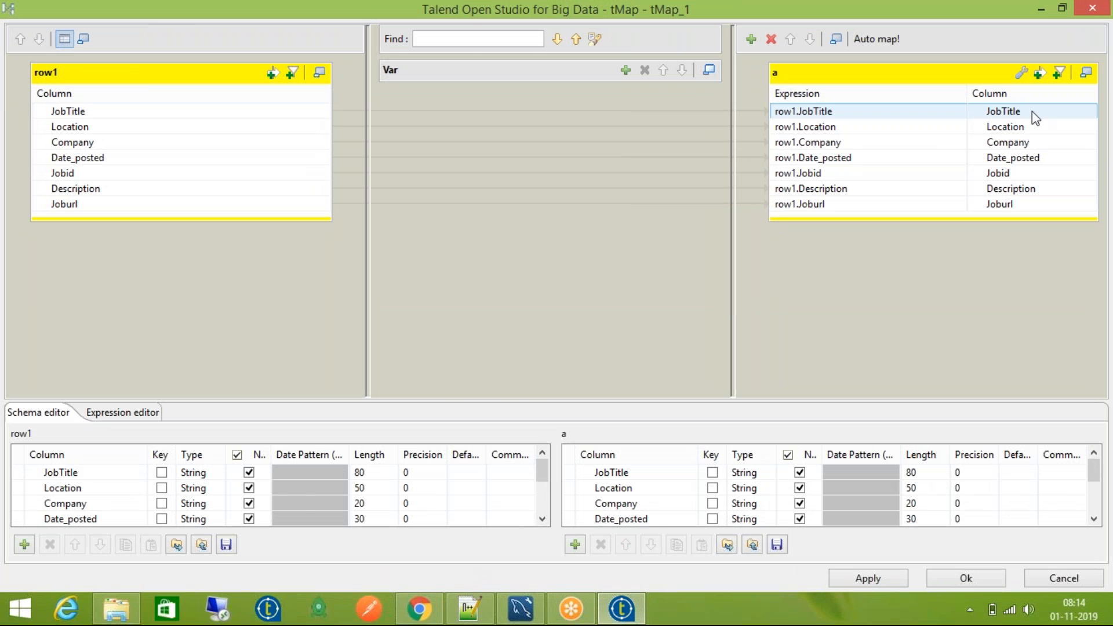
{"action": "left_click", "coordinate": [1033, 111]}
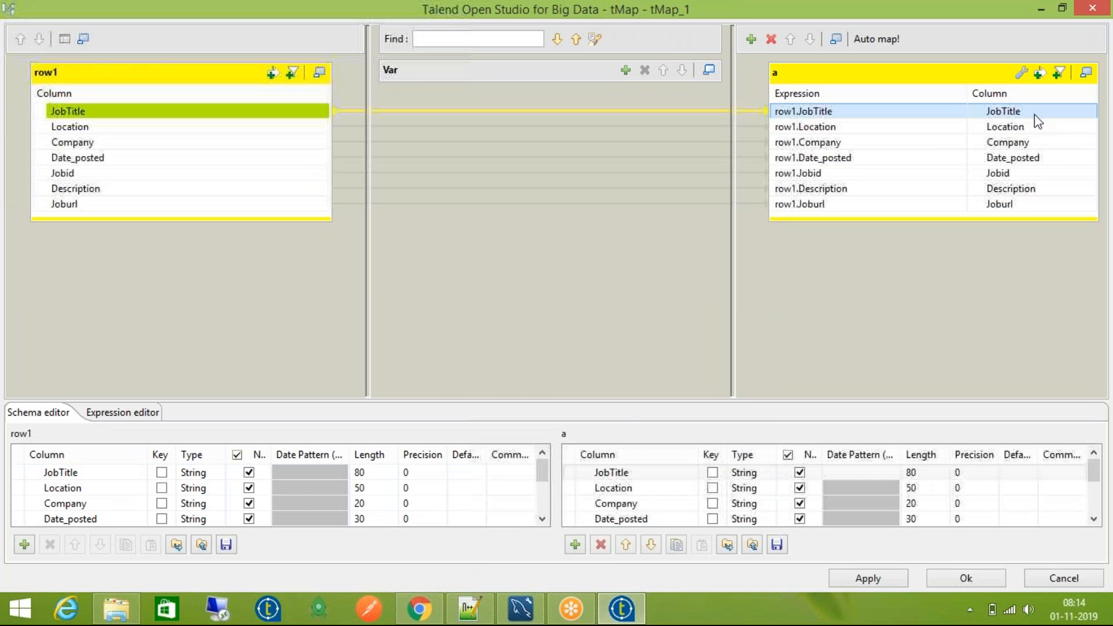
{"action": "left_click", "coordinate": [1038, 127]}
{"action": "left_click", "coordinate": [1040, 110]}
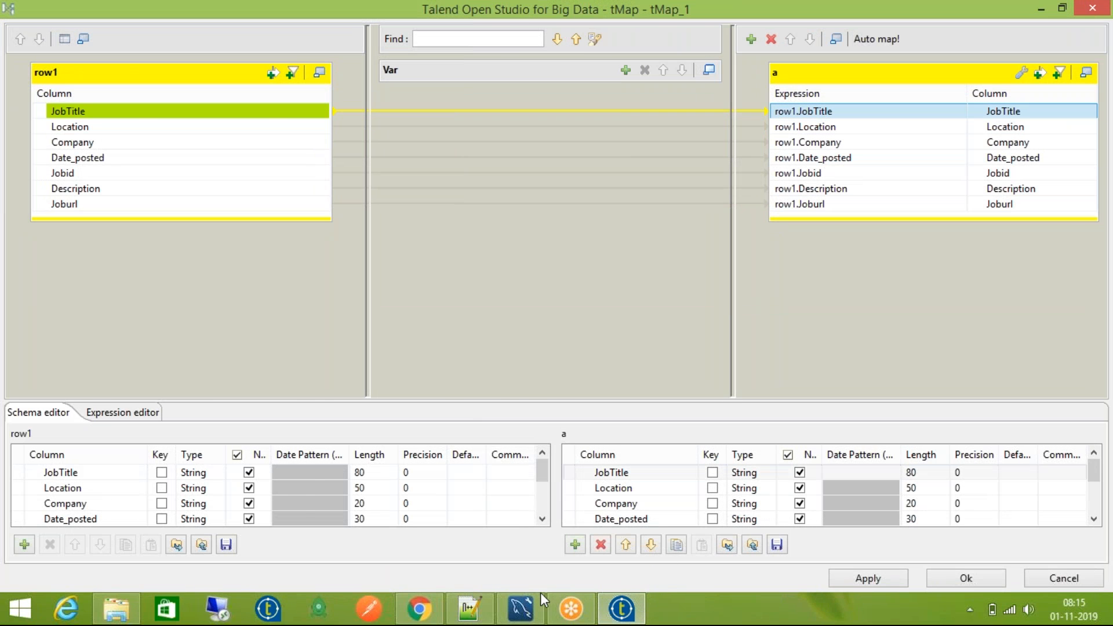
Step: Switch to MySQL Workbench and add two blank lines below the desc adidas_data; statement
{"action": "left_click", "coordinate": [503, 608]}
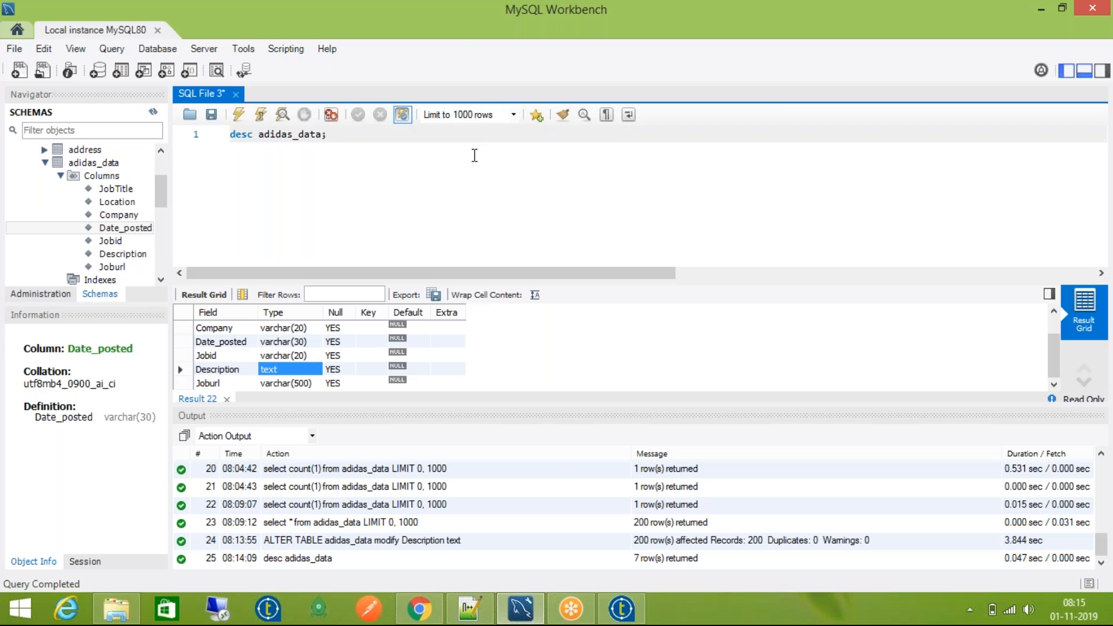
{"action": "key", "text": "Return"}
{"action": "key", "text": "Return"}
Step: Try to comment out the desc adidas_data; statement on the first line
{"action": "key", "text": "Up"}
{"action": "key", "text": "Up"}
{"action": "type", "text": "//"}
{"action": "key", "text": "BackSpace"}
{"action": "key", "text": "BackSpace"}
{"action": "type", "text": "--"}
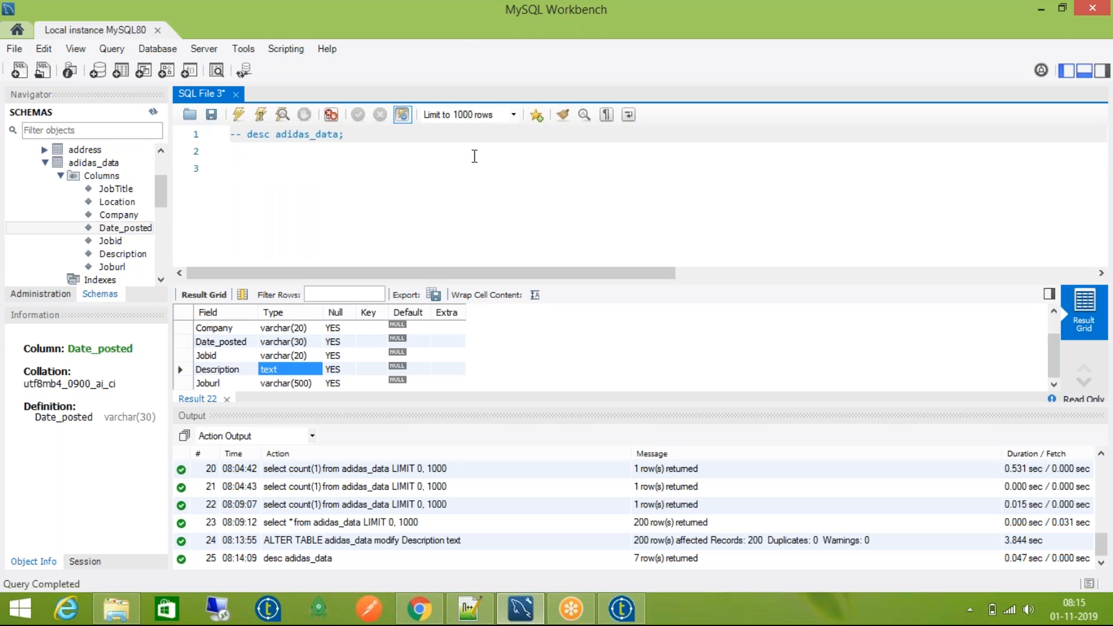
Step: Rewrite the first line of the query as alter table adidas_data modify
{"action": "key", "text": "Right"}
{"action": "key", "text": "shift+Home"}
{"action": "type", "text": "alter table"}
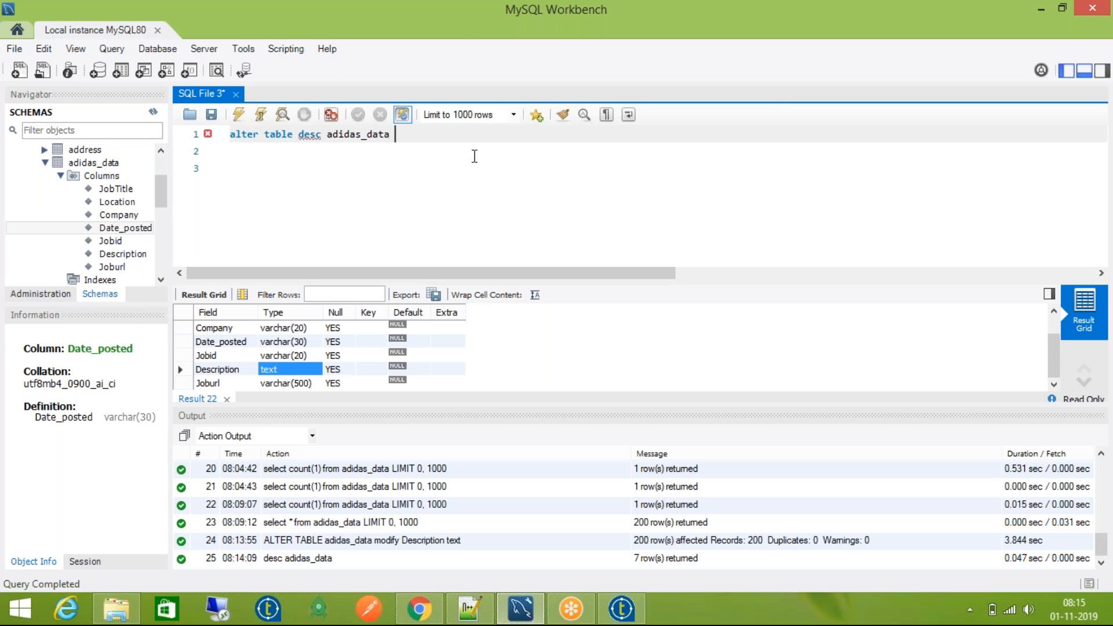
{"action": "type", "text": "dity"}
{"action": "key", "text": "BackSpace"}
{"action": "type", "text": "fy"}
{"action": "key", "text": "ctrl+shift+Left"}
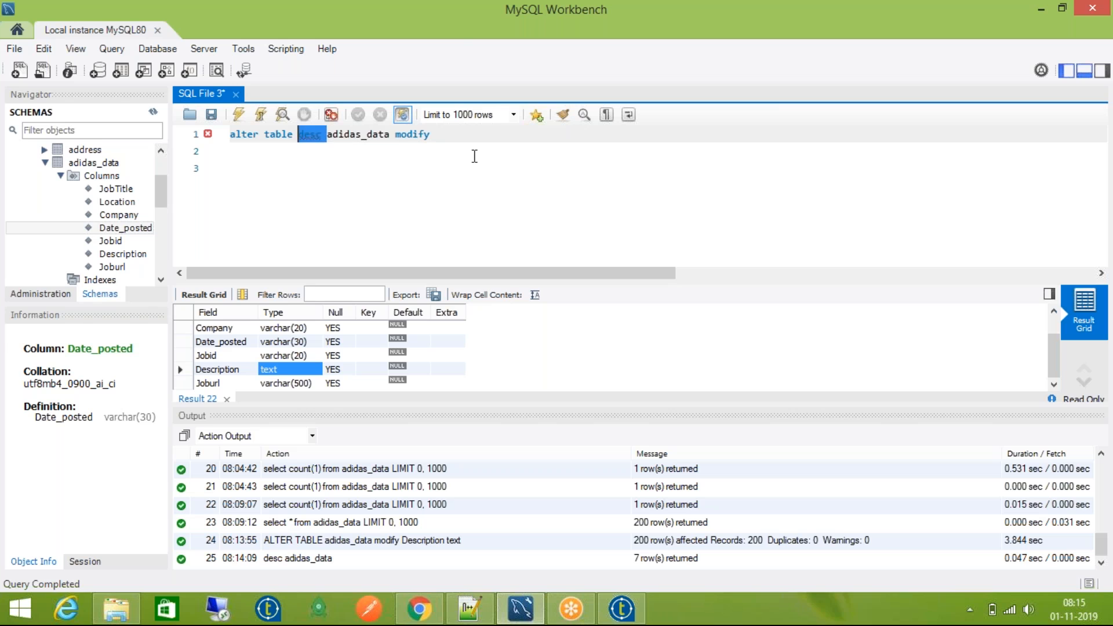
{"action": "key", "text": "BackSpace"}
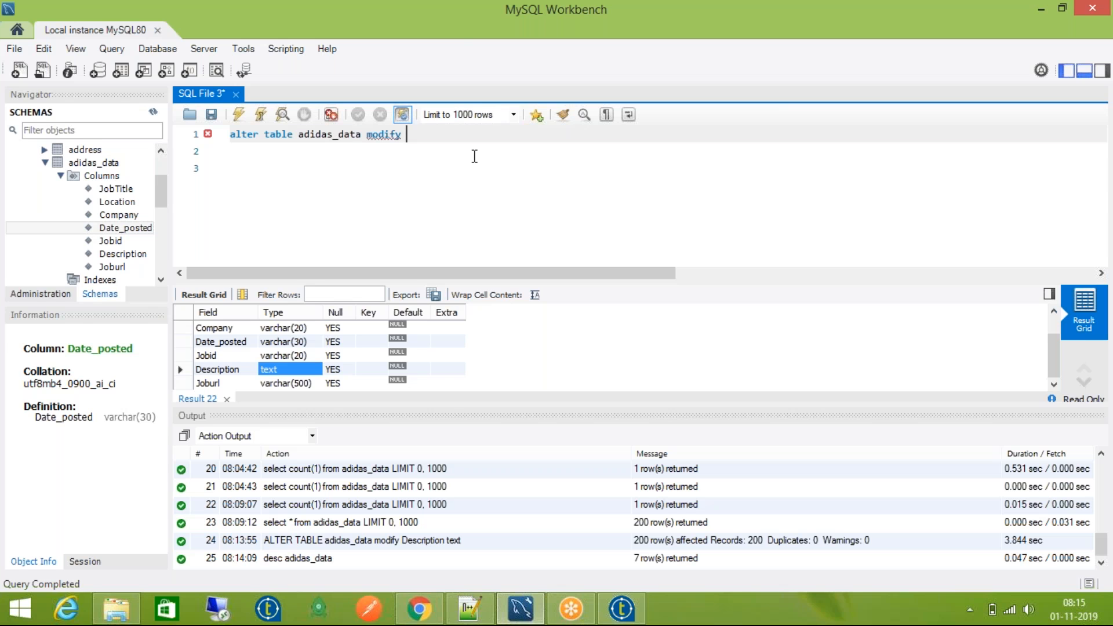
Step: Complete the statement with JobTitle varchar(250); and run it to widen the JobTitle column
{"action": "left_click", "coordinate": [231, 356]}
{"action": "scroll", "coordinate": [230, 356], "scroll_direction": "up", "scroll_amount": 1}
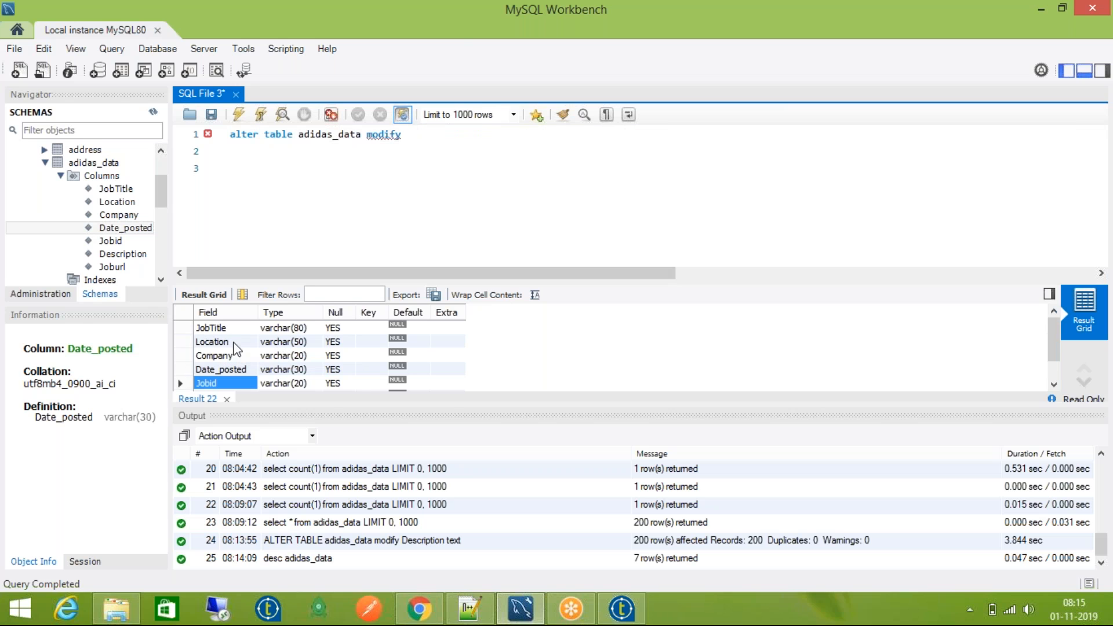
{"action": "left_click", "coordinate": [240, 330]}
{"action": "left_click", "coordinate": [442, 139]}
{"action": "type", "text": "JobTitle"}
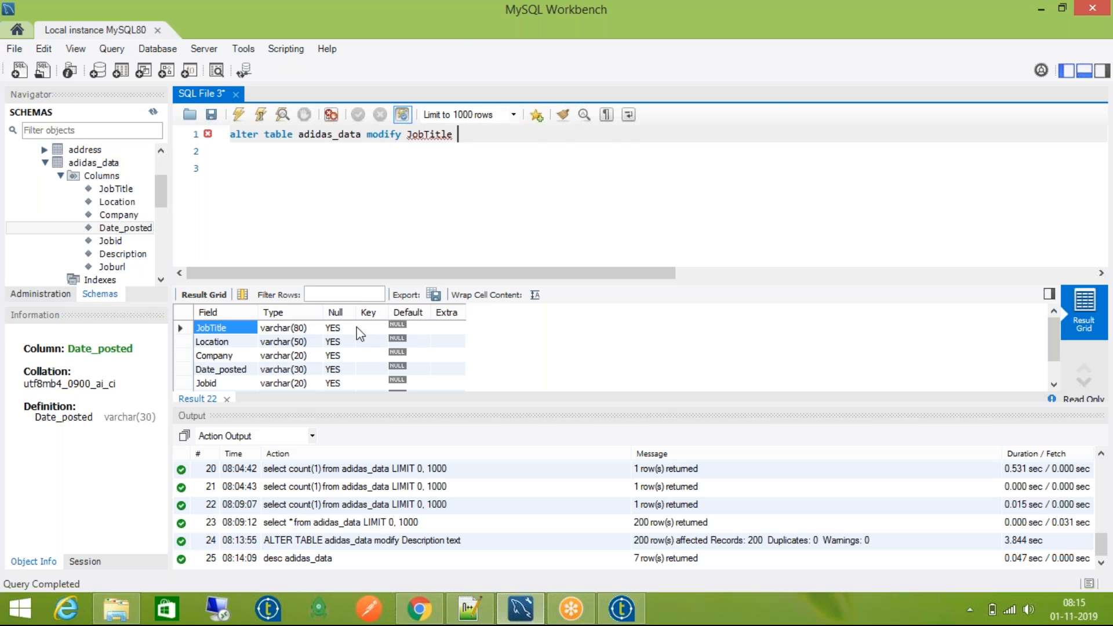
{"action": "left_click", "coordinate": [308, 329]}
{"action": "left_click", "coordinate": [477, 134]}
{"action": "type", "text": "varchar(80)"}
{"action": "type", "text": ";"}
{"action": "key", "text": "Left"}
{"action": "key", "text": "Left"}
{"action": "key", "text": "shift+Left"}
{"action": "key", "text": "shift+Left"}
{"action": "type", "text": "250"}
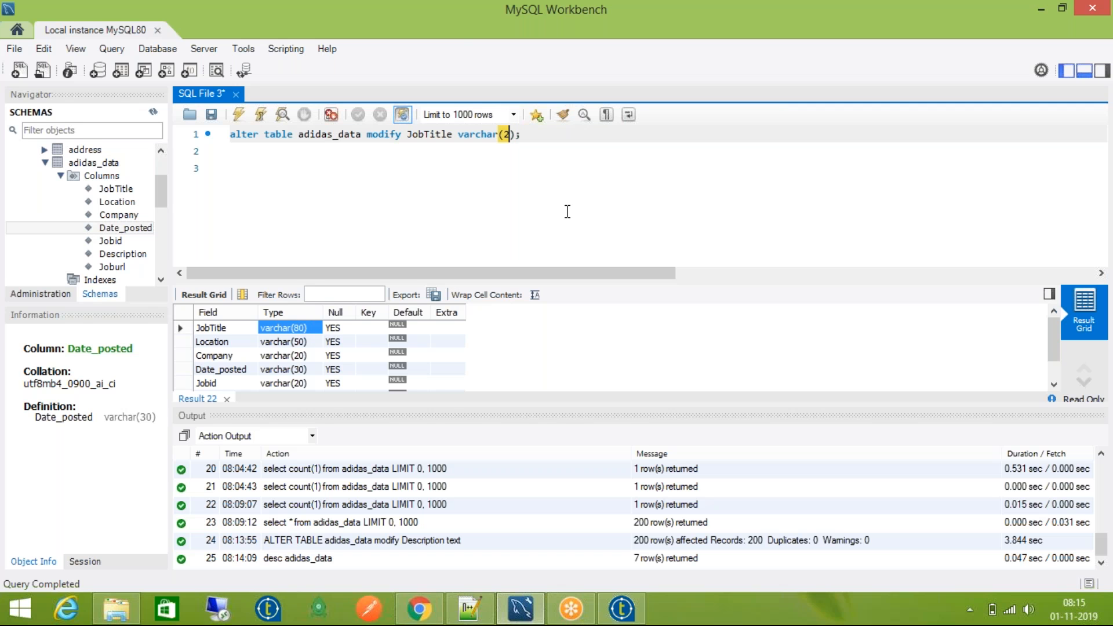
{"action": "key", "text": "ctrl+Return"}
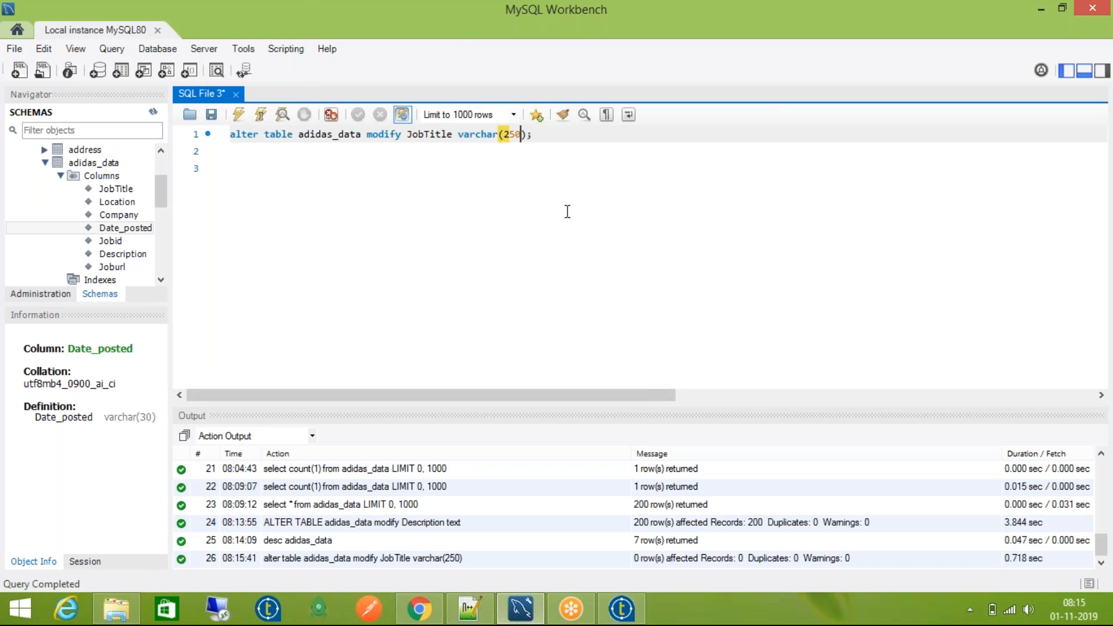
Step: Switch to Talend Open Studio, set JobTitle's length to 250 in tMap_1's output schema, and save the job
{"action": "left_click", "coordinate": [623, 609]}
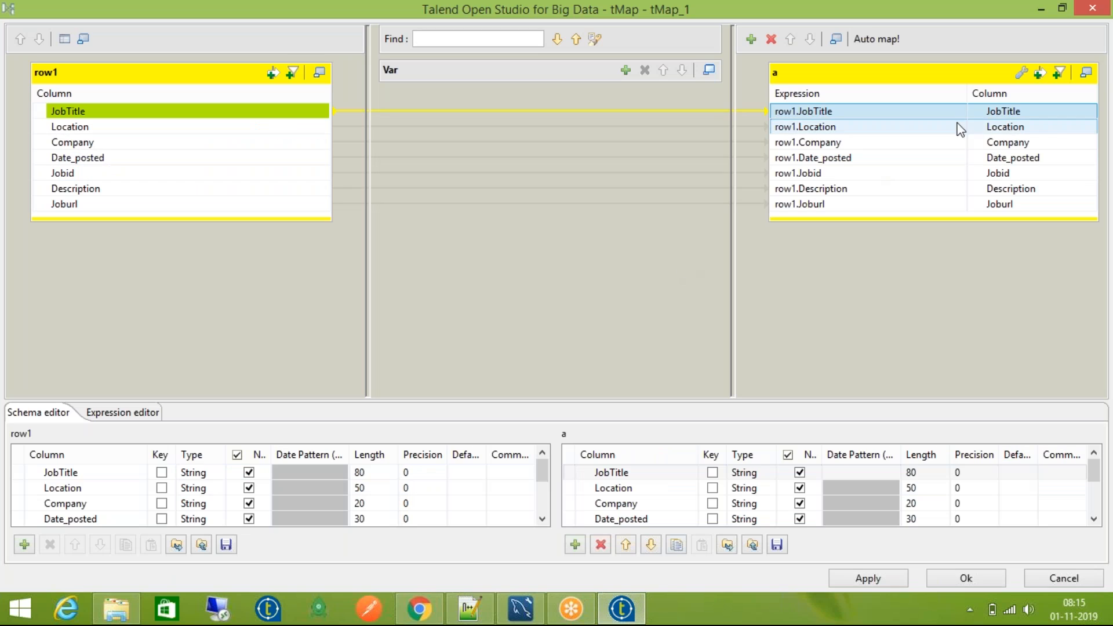
{"action": "left_click", "coordinate": [829, 473]}
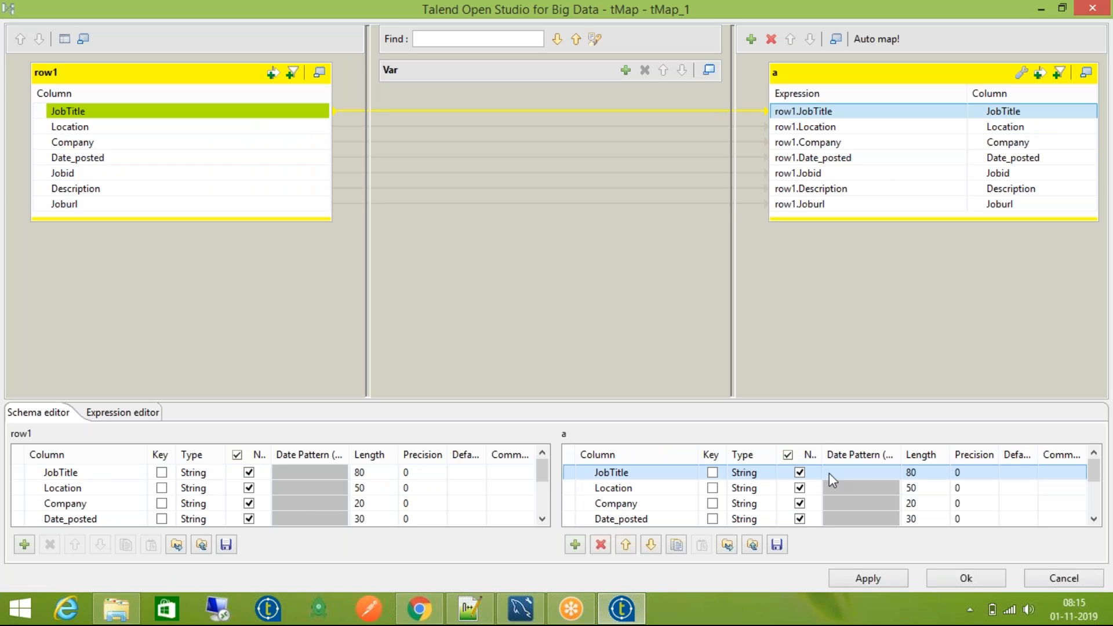
{"action": "left_click", "coordinate": [909, 473]}
{"action": "type", "text": "25"}
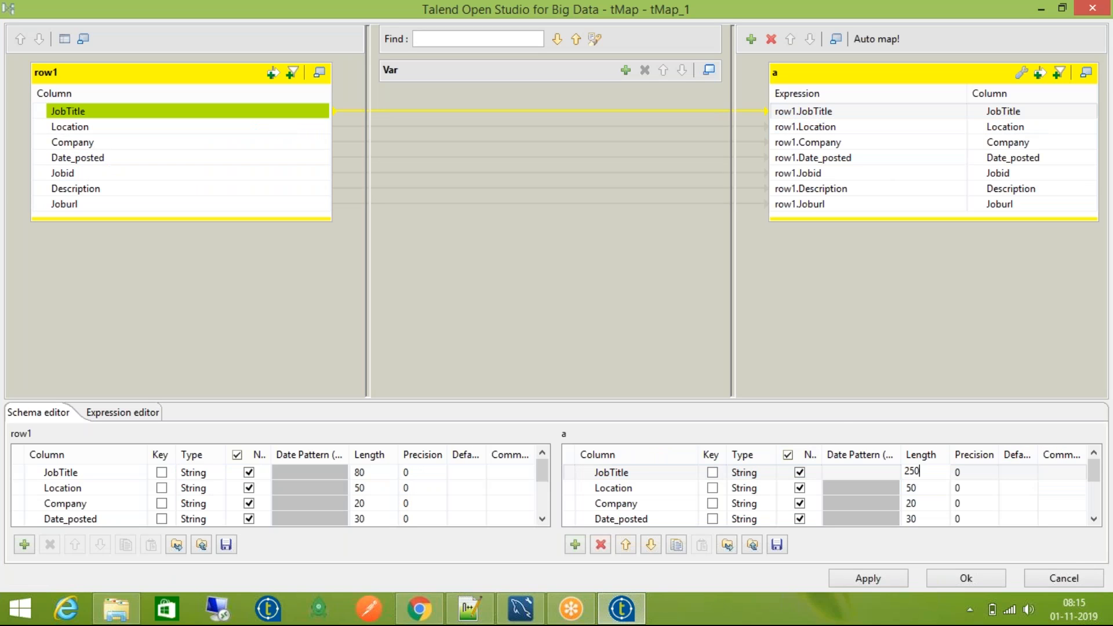
{"action": "left_click", "coordinate": [949, 575]}
{"action": "left_click", "coordinate": [585, 314]}
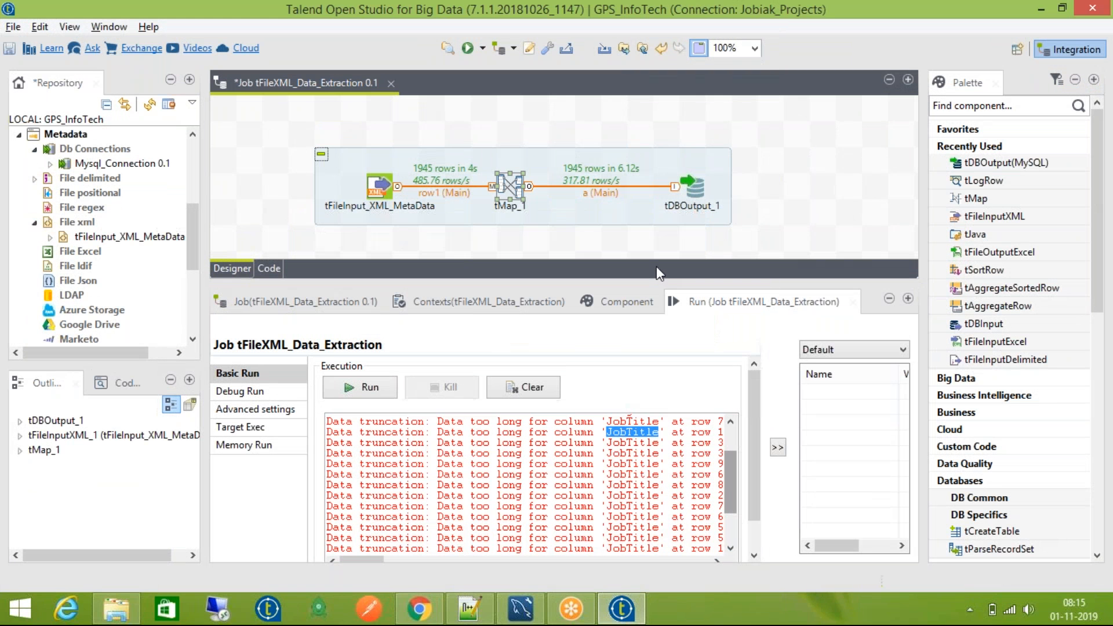
{"action": "key", "text": "ctrl+s"}
Step: Clear the truncation messages from the run output and rerun the job with the widened JobTitle column
{"action": "left_click", "coordinate": [688, 187]}
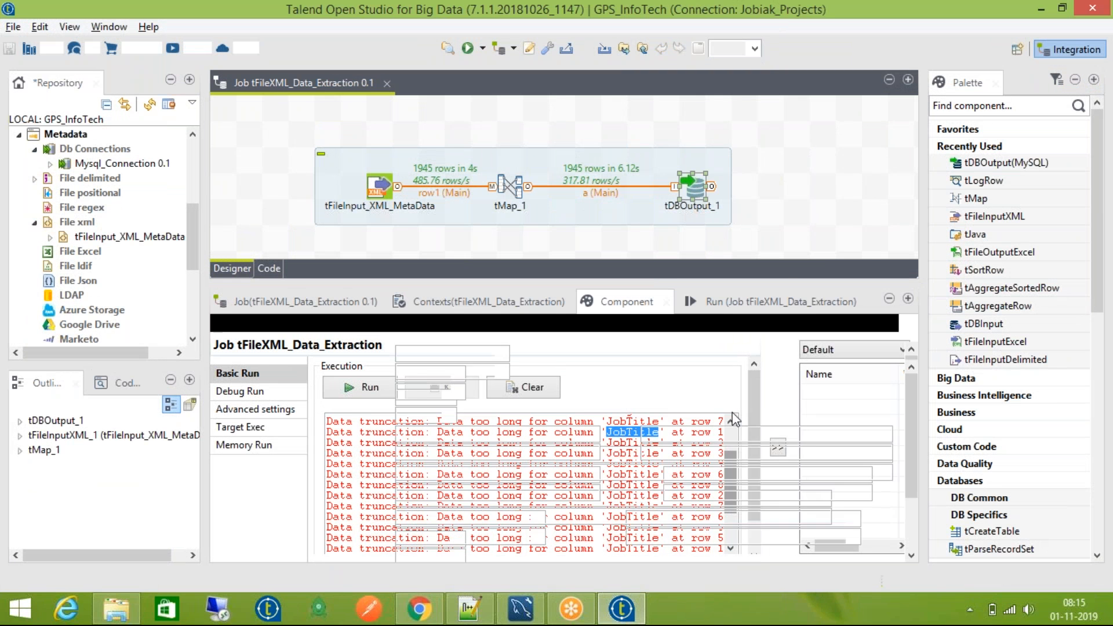
{"action": "left_click", "coordinate": [771, 301]}
{"action": "left_click", "coordinate": [524, 387]}
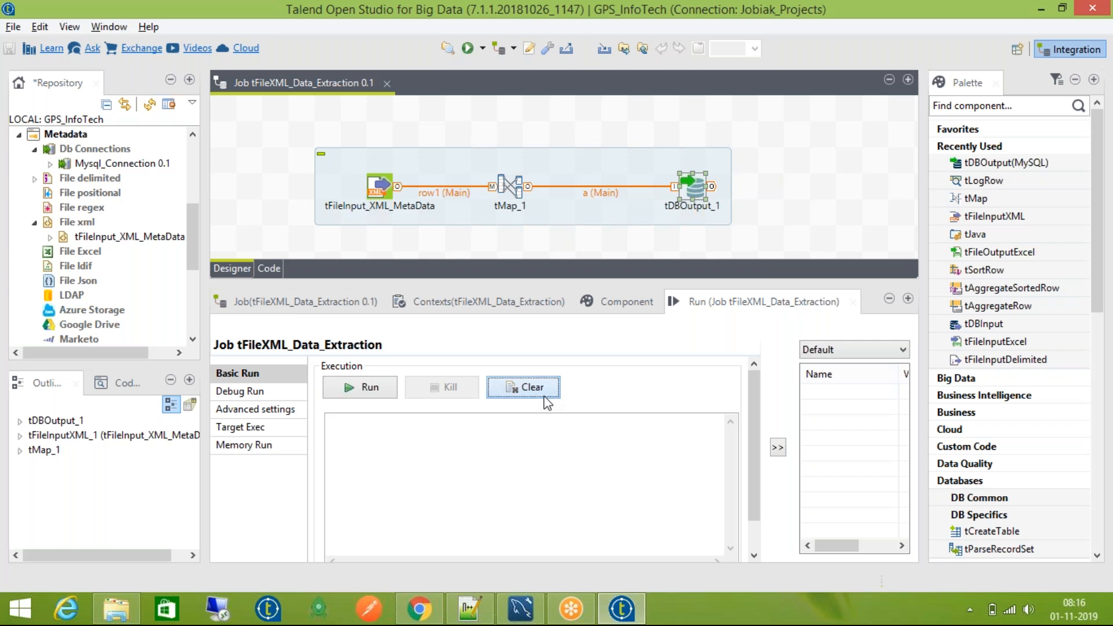
{"action": "left_click", "coordinate": [367, 390]}
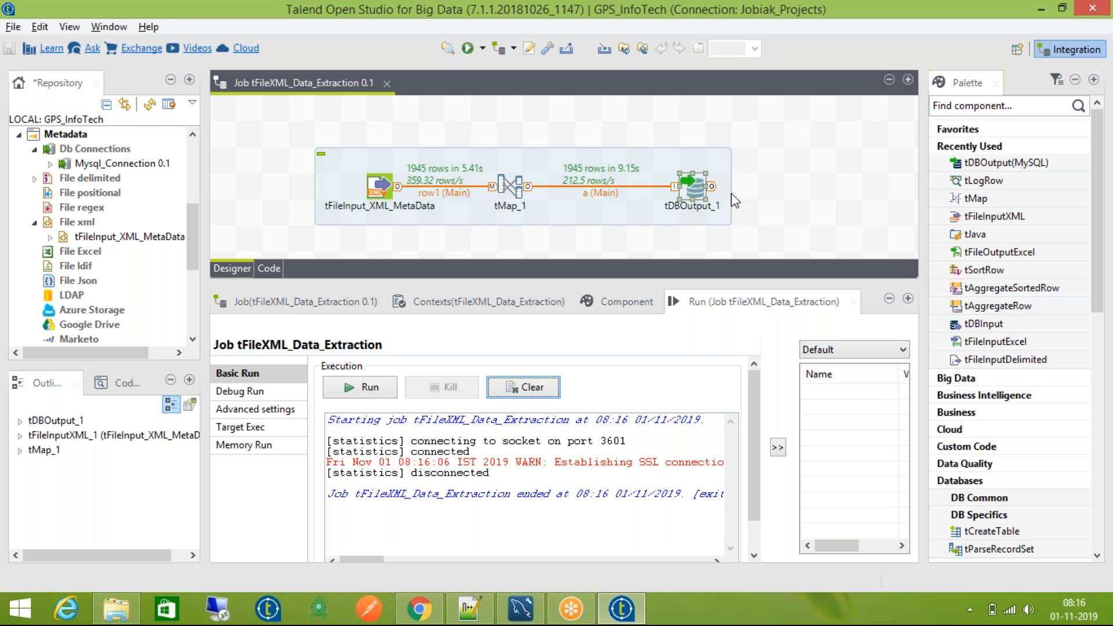
Step: Switch to MySQL Workbench and comment out the alter table statement, adding blank lines below it
{"action": "left_click", "coordinate": [521, 609]}
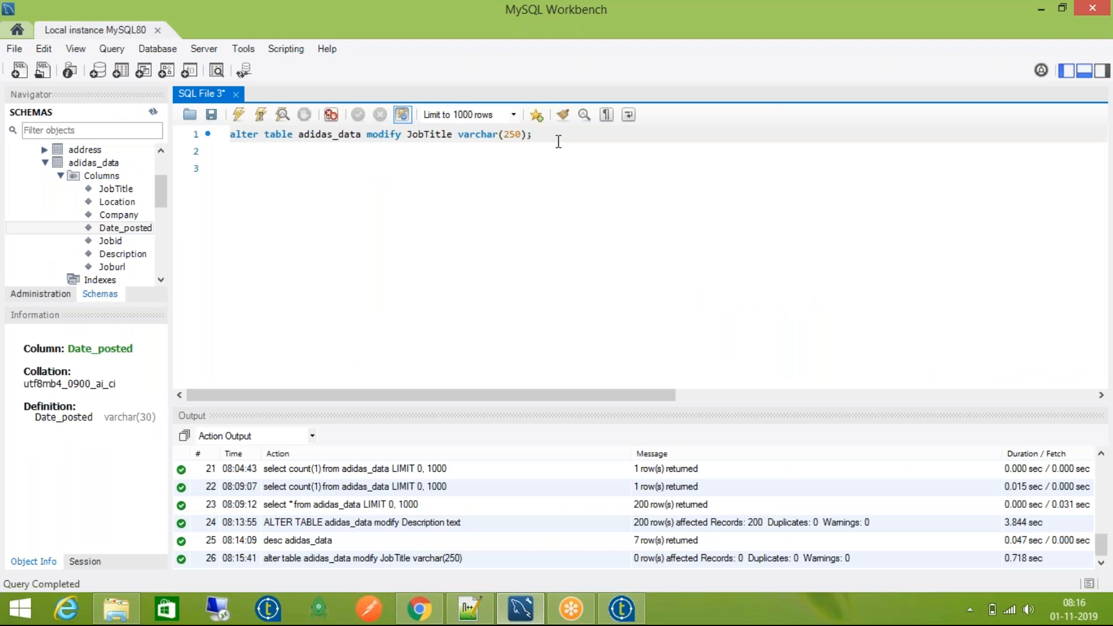
{"action": "key", "text": "Return"}
{"action": "key", "text": "Return"}
{"action": "key", "text": "Up"}
{"action": "key", "text": "Up"}
{"action": "type", "text": "--"}
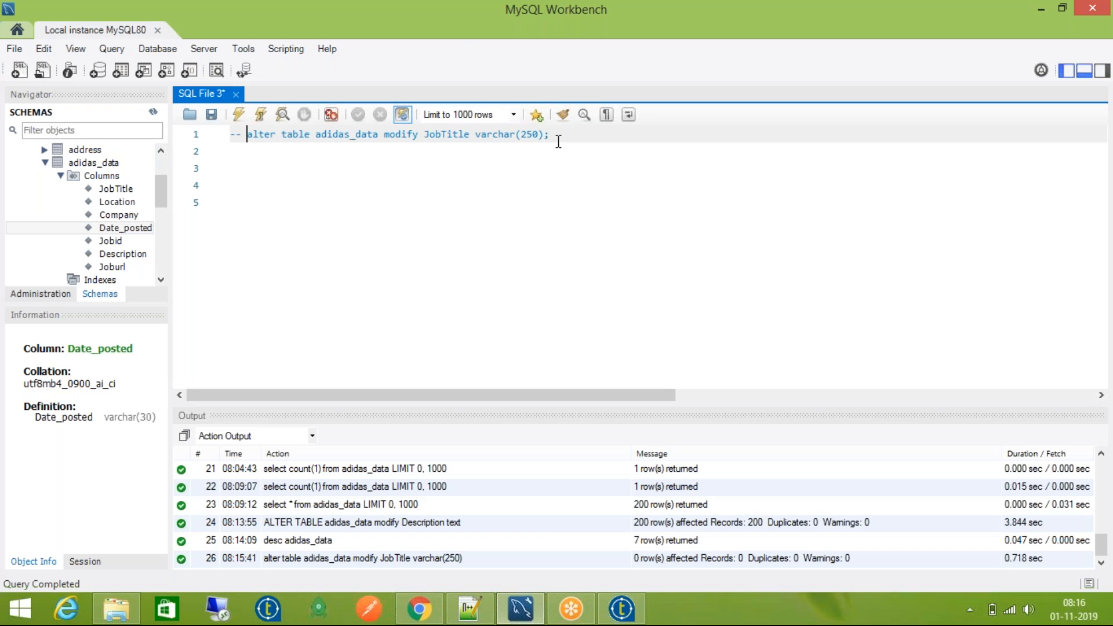
Step: Write select count(1) from adidas_data; on the third line and run only that statement
{"action": "key", "text": "Down"}
{"action": "key", "text": "Down"}
{"action": "type", "text": "select co"}
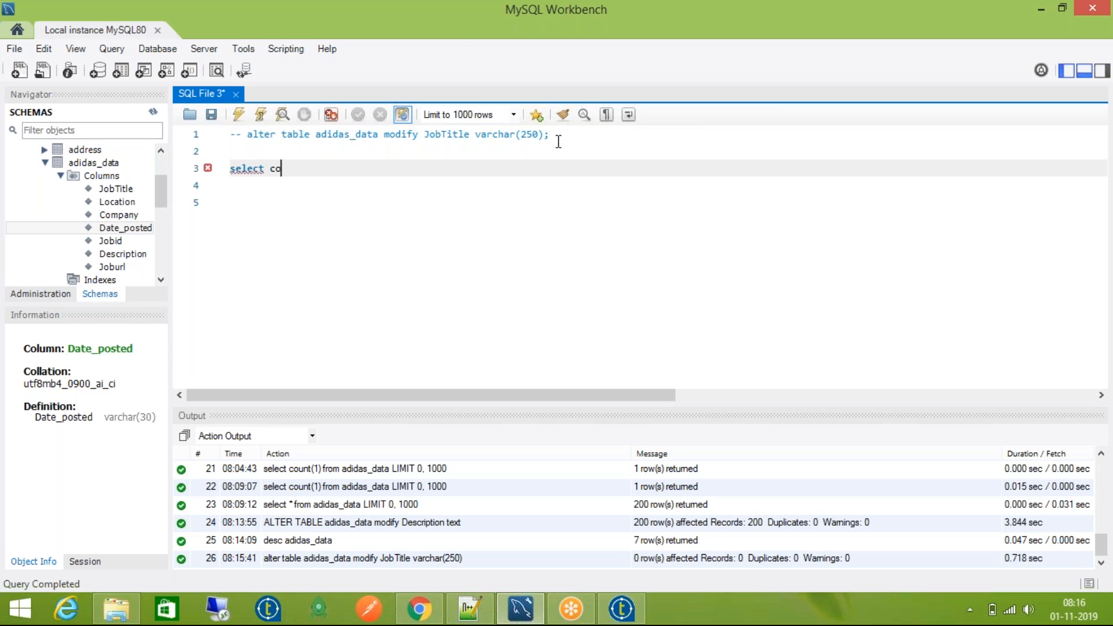
{"action": "type", "text": "unt(1) f"}
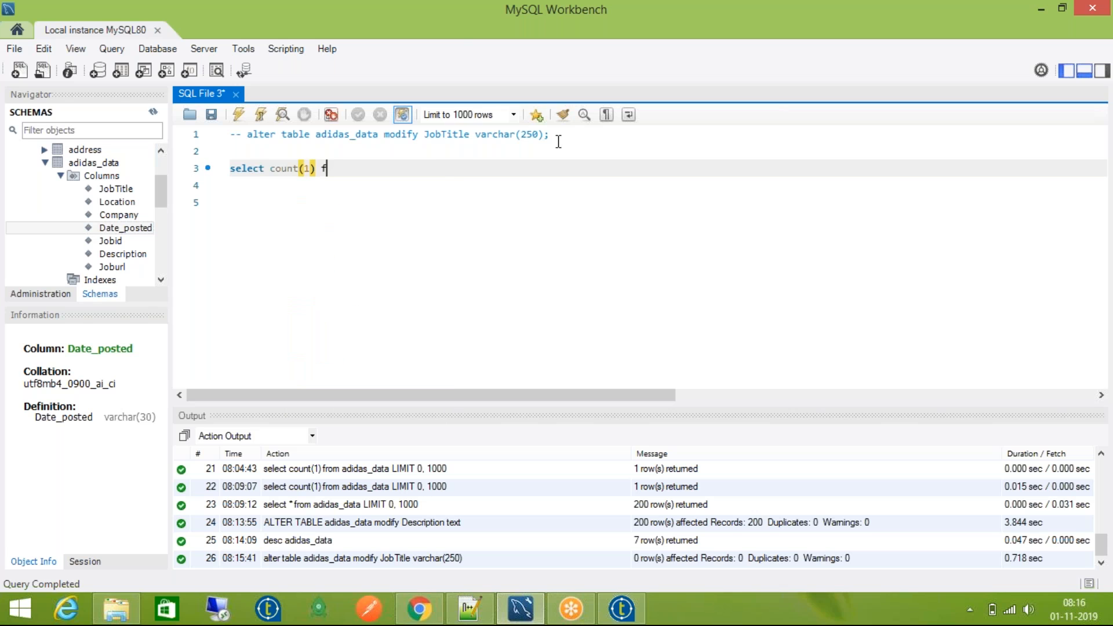
{"action": "type", "text": "rom adidas_data;"}
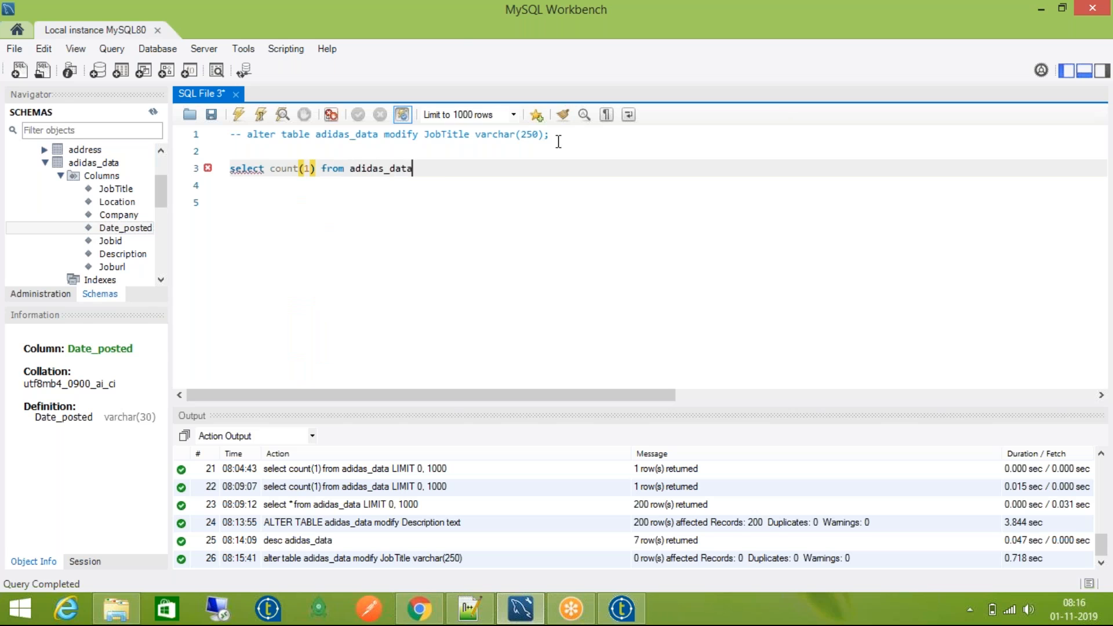
{"action": "key", "text": "Left"}
{"action": "key", "text": "shift+Up"}
{"action": "key", "text": "shift+Down"}
{"action": "key", "text": "shift+Up"}
{"action": "key", "text": "shift+Right"}
{"action": "key", "text": "ctrl+Return"}
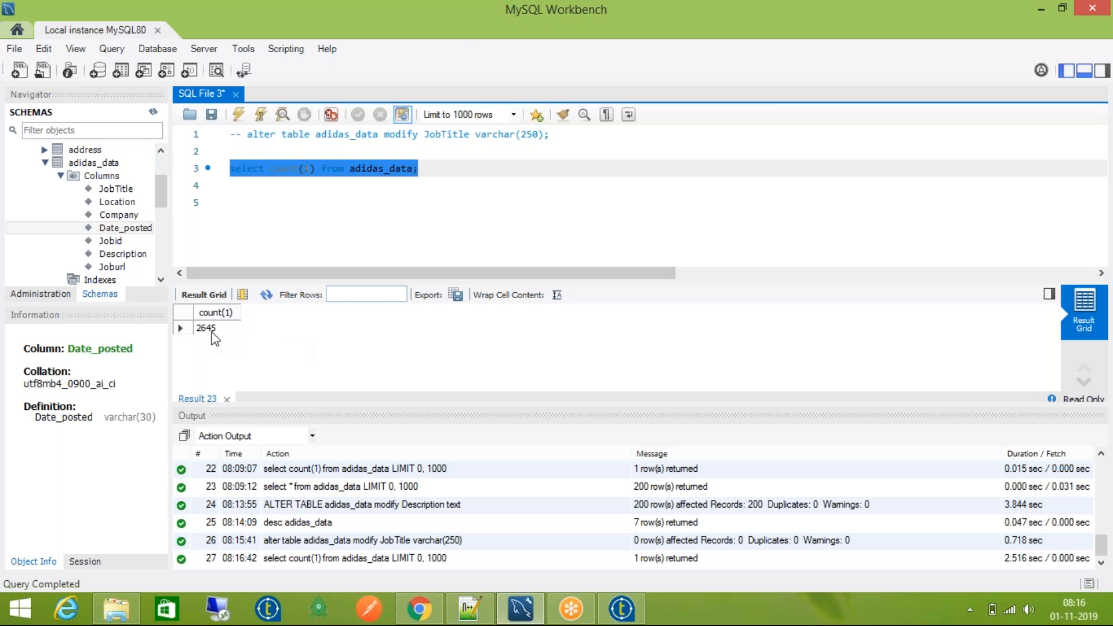
Step: Compare the table's row count with the rows processed by the Talend Open Studio job, and return to MySQL Workbench
{"action": "left_click", "coordinate": [213, 328]}
{"action": "left_click", "coordinate": [516, 612]}
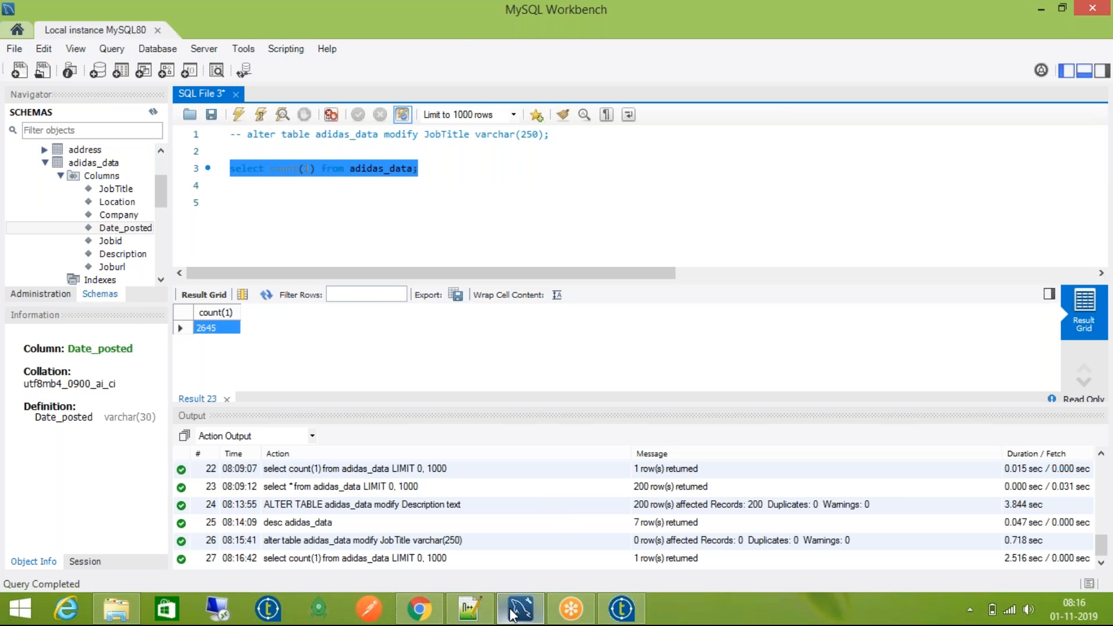
{"action": "left_click", "coordinate": [629, 606]}
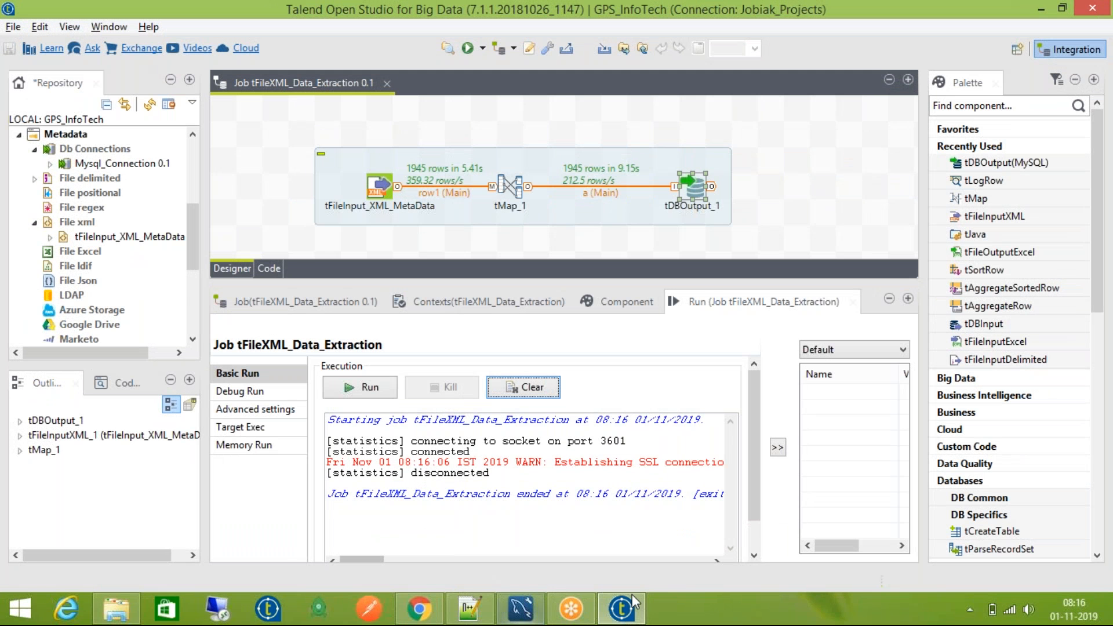
{"action": "left_click", "coordinate": [533, 609]}
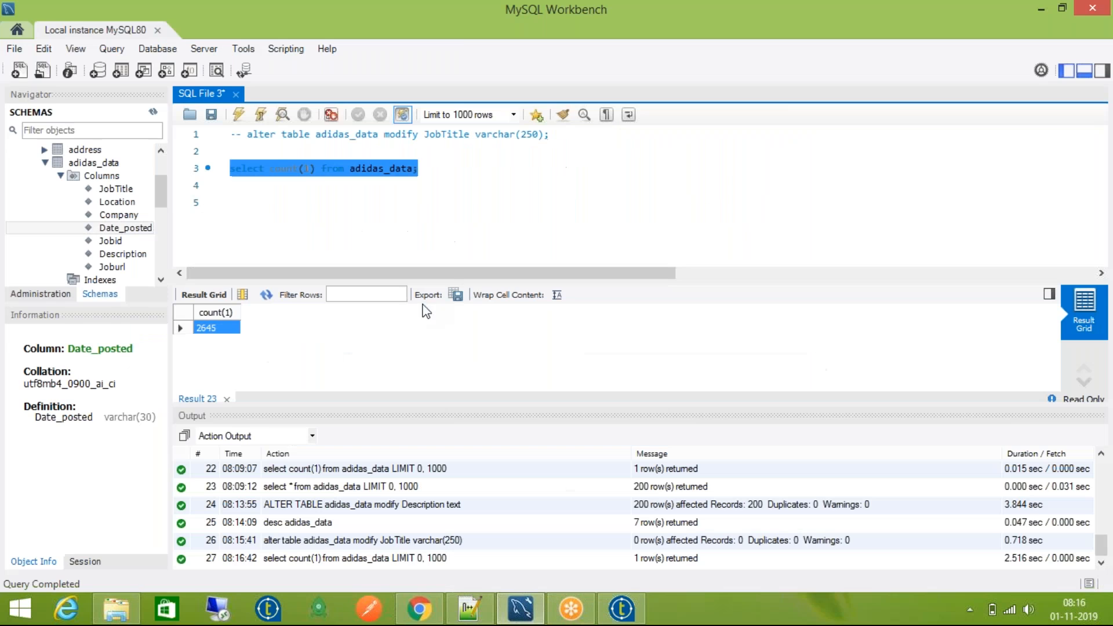
Step: Copy the table name adidas_data from the count query onto a new line above it
{"action": "left_click", "coordinate": [346, 168]}
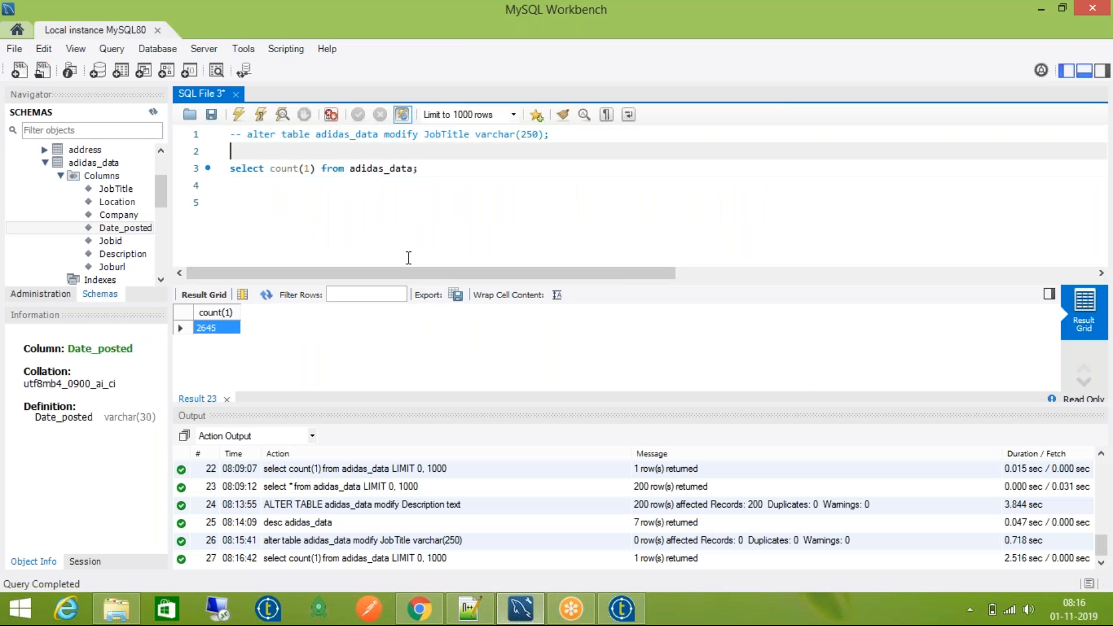
{"action": "key", "text": "Right"}
{"action": "key", "text": "ctrl+shift+Right"}
{"action": "key", "text": "ctrl+c"}
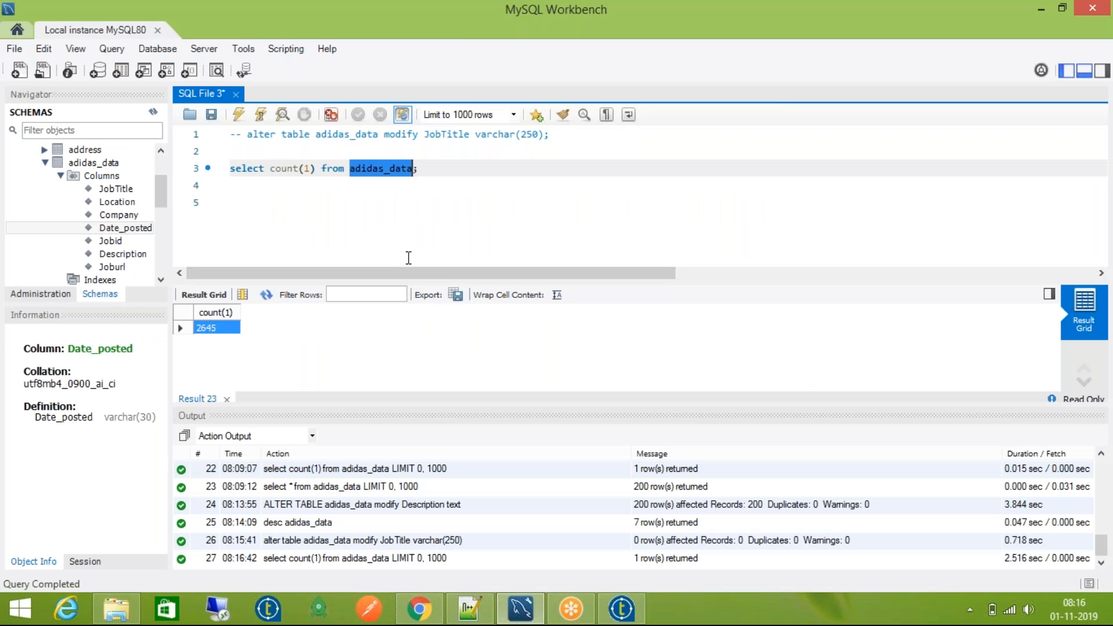
{"action": "key", "text": "Up"}
{"action": "key", "text": "Return"}
{"action": "key", "text": "ctrl+v"}
{"action": "key", "text": "Left"}
{"action": "key", "text": "Left"}
{"action": "key", "text": "Left"}
{"action": "key", "text": "Left"}
{"action": "key", "text": "Left"}
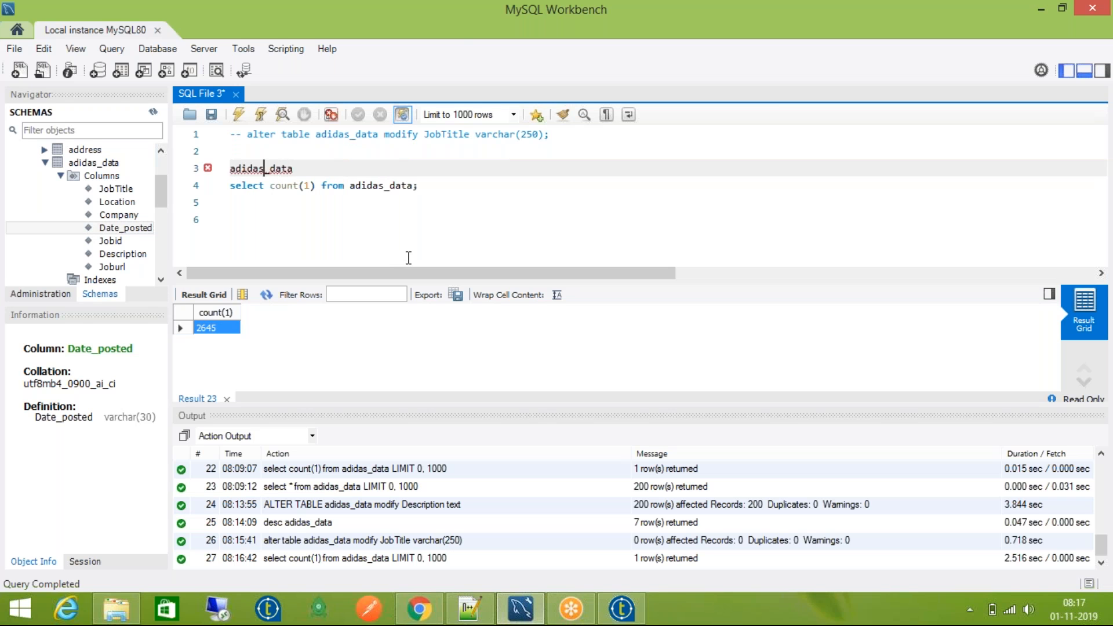
Step: Complete the new line as truncate table adidas_data; and run only that statement to empty the table
{"action": "key", "text": "Home"}
{"action": "type", "text": "truncate tab"}
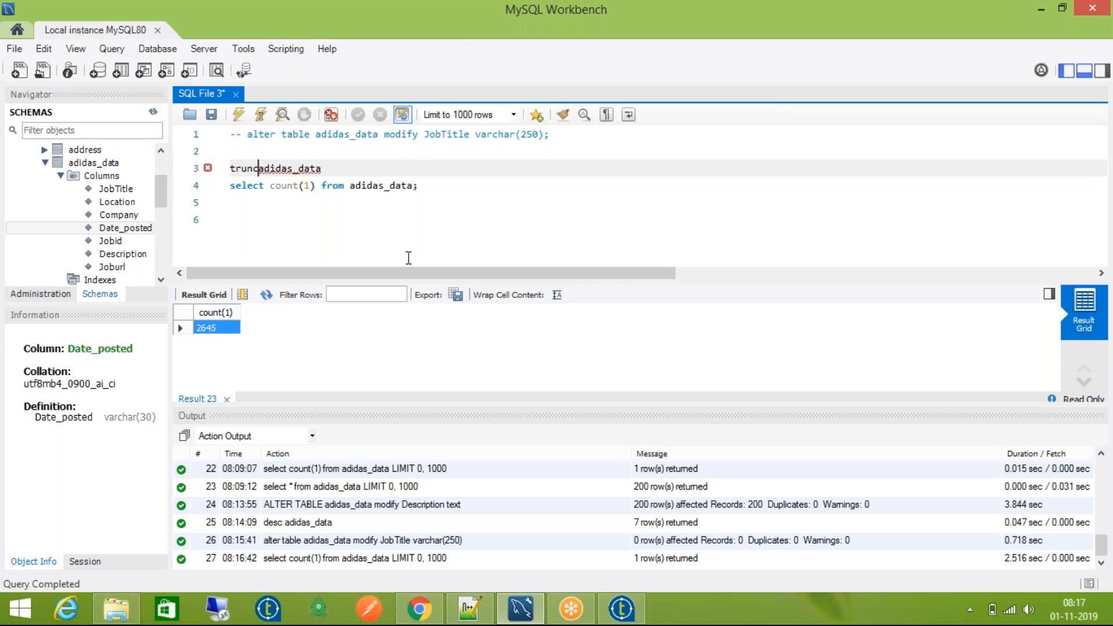
{"action": "type", "text": "le adidas_data"}
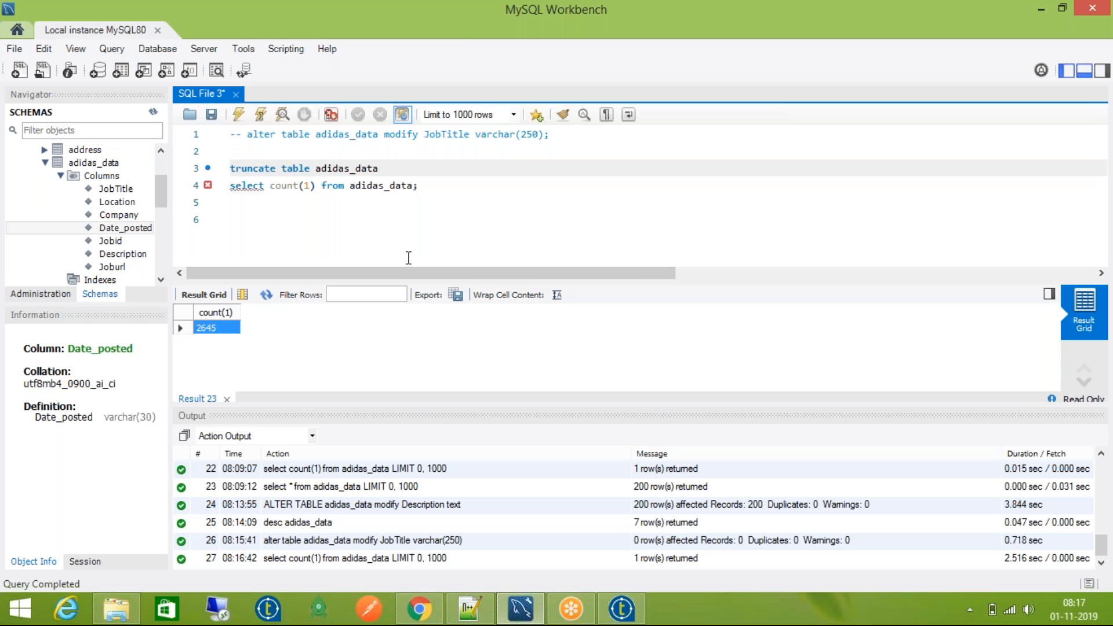
{"action": "type", "text": ";"}
{"action": "key", "text": "shift+Home"}
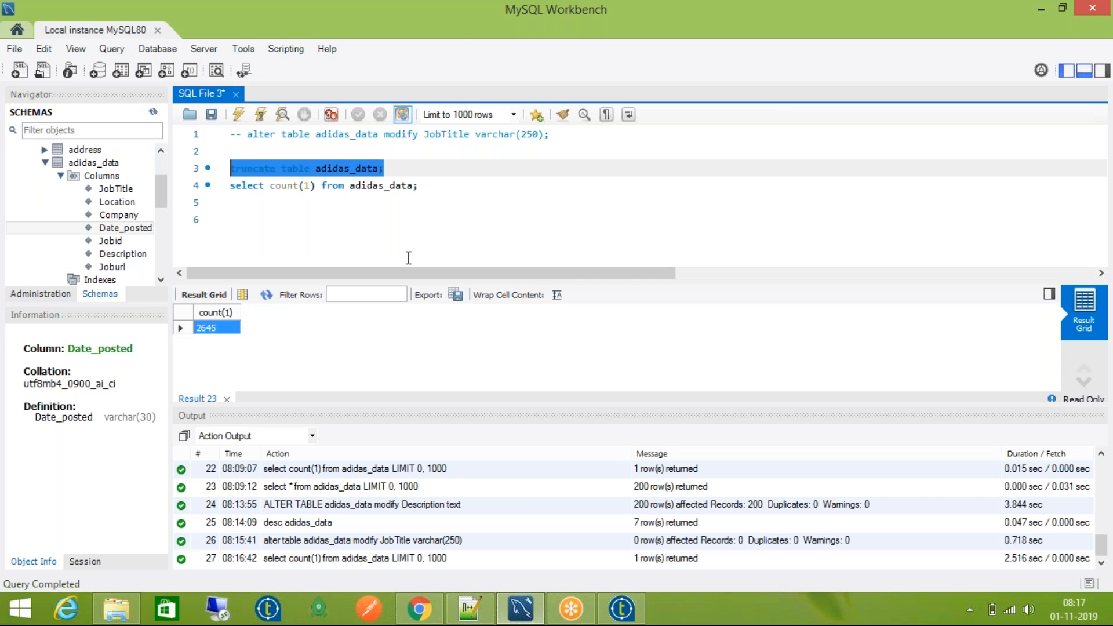
{"action": "key", "text": "ctrl+Return"}
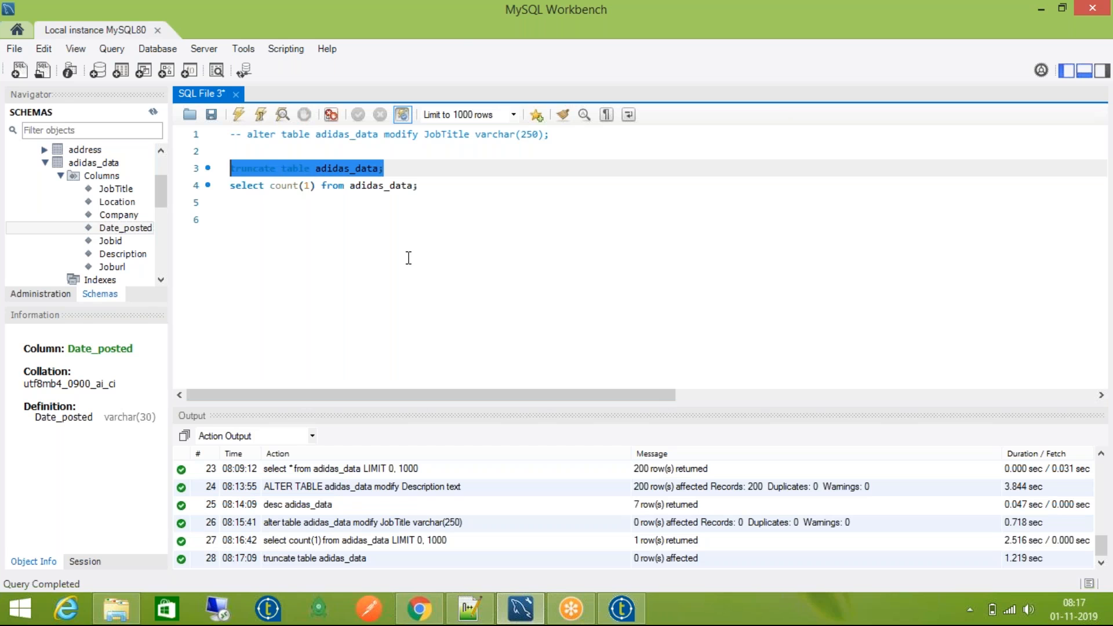
Step: Remove the truncate statement from the editor and rerun the count query on the emptied adidas_data table
{"action": "key", "text": "BackSpace"}
{"action": "key", "text": "Delete"}
{"action": "key", "text": "shift+Down"}
{"action": "key", "text": "ctrl+Return"}
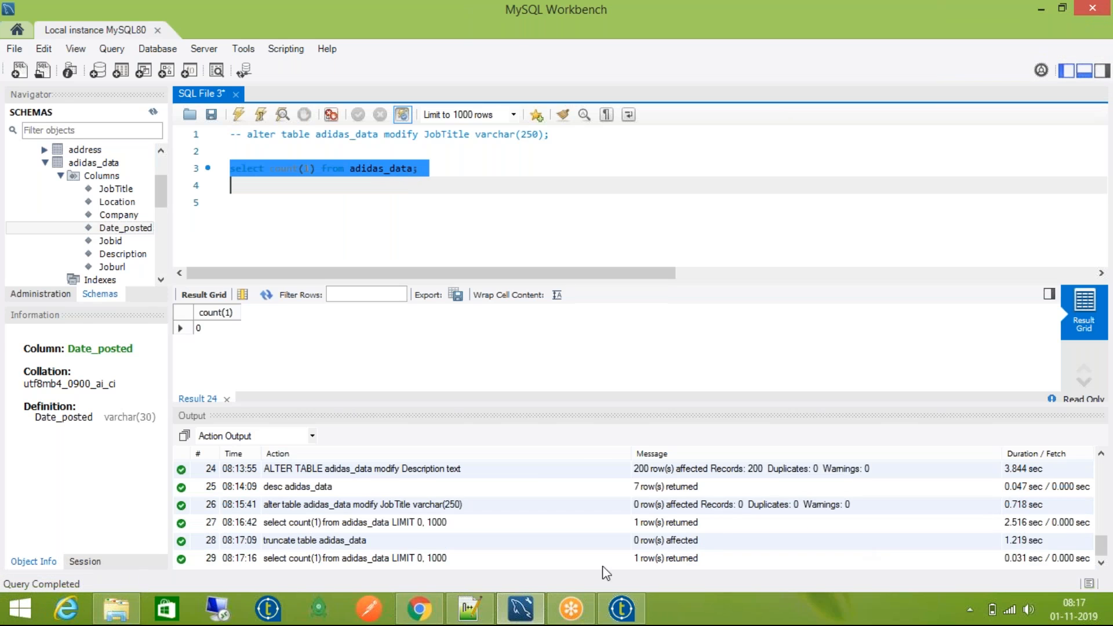
Step: Switch to Talend Open Studio, clear the previous run output, and rerun the tFileXML_Data_Extraction job
{"action": "left_click", "coordinate": [536, 620]}
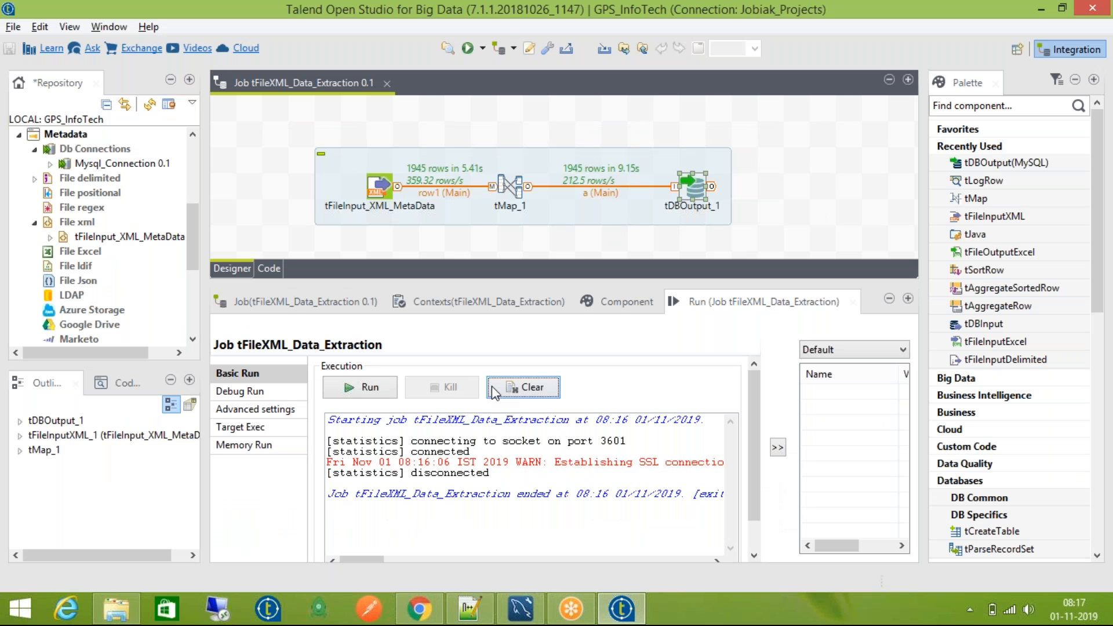
{"action": "left_click", "coordinate": [494, 392]}
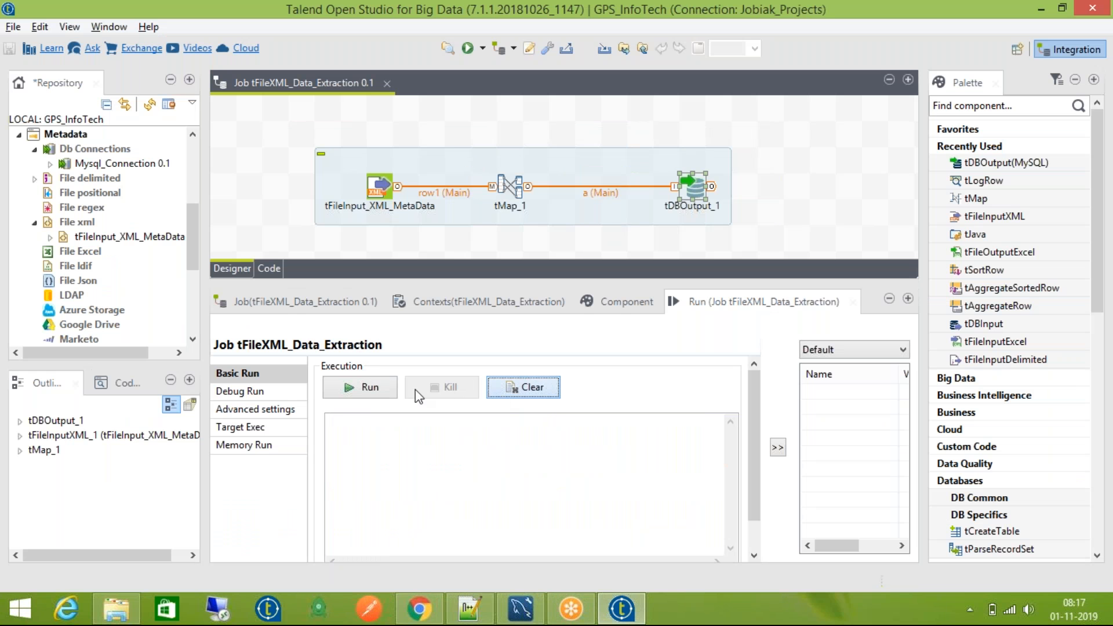
{"action": "left_click", "coordinate": [365, 390]}
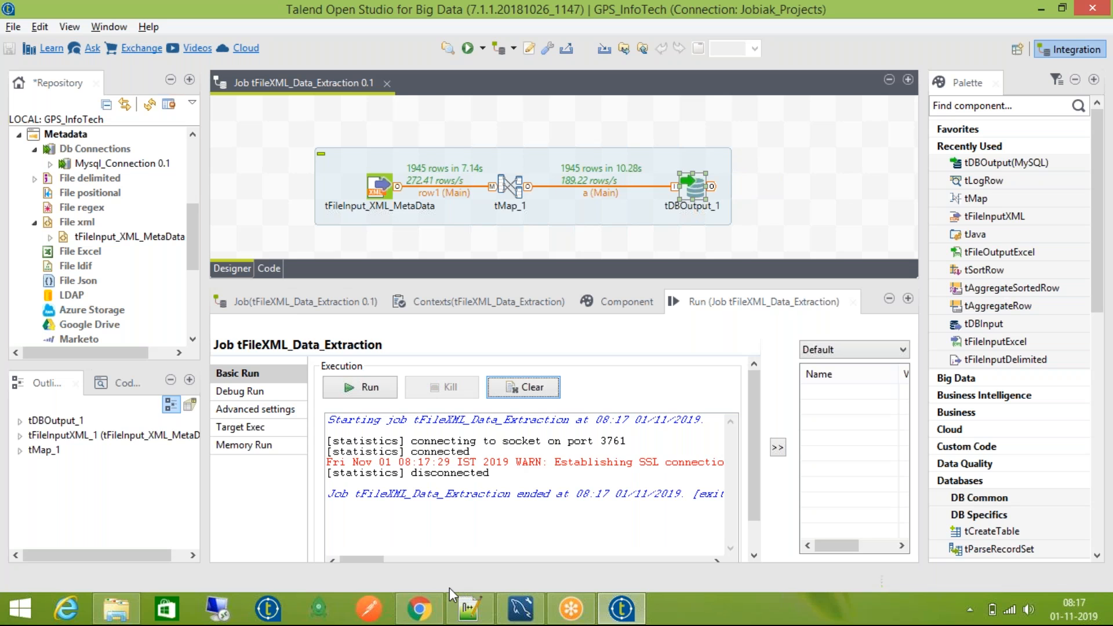
Step: Switch to MySQL Workbench and recount the rows of adidas_data after the reload
{"action": "left_click", "coordinate": [520, 606]}
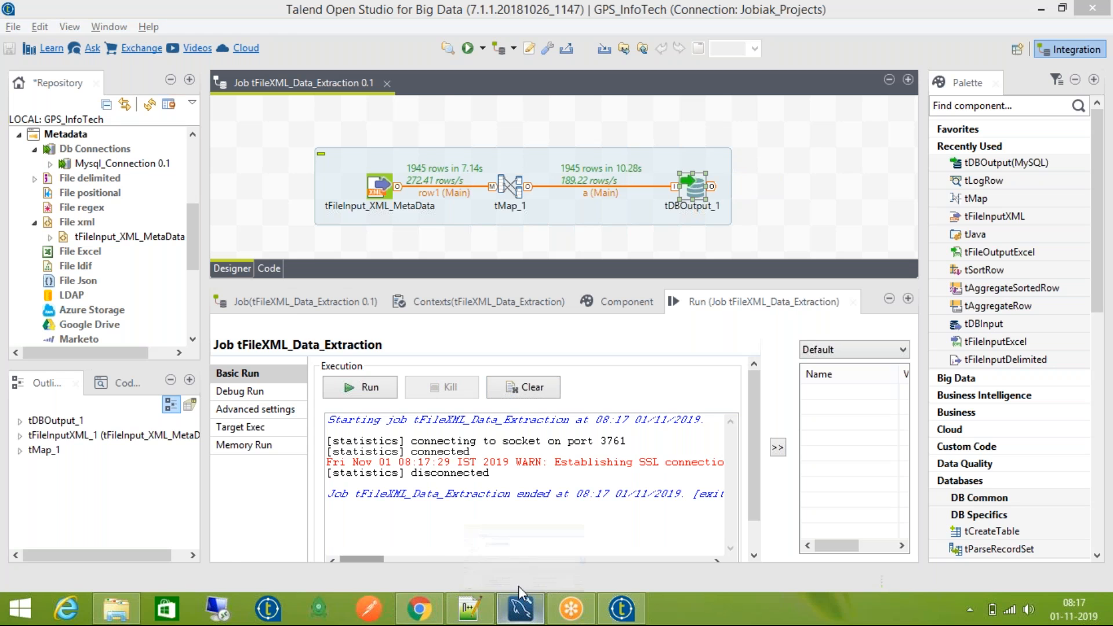
{"action": "key", "text": "ctrl+Return"}
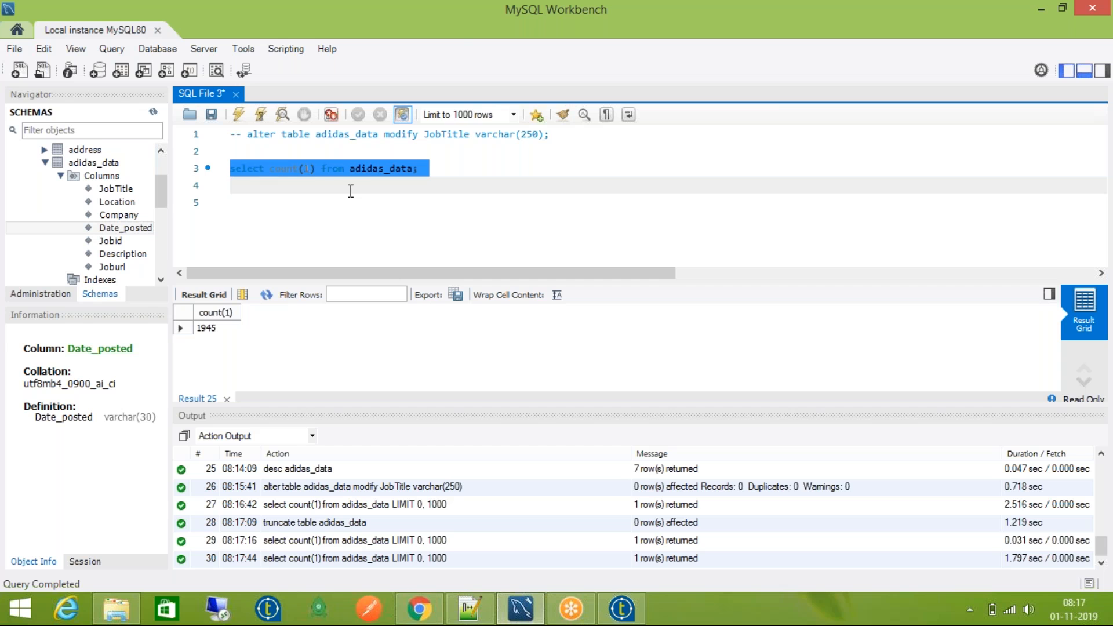
Step: Replace count(1) with * so the query reads select * from adidas_data; and run it
{"action": "key", "text": "Up"}
{"action": "key", "text": "Up"}
{"action": "key", "text": "Down"}
{"action": "key", "text": "Right"}
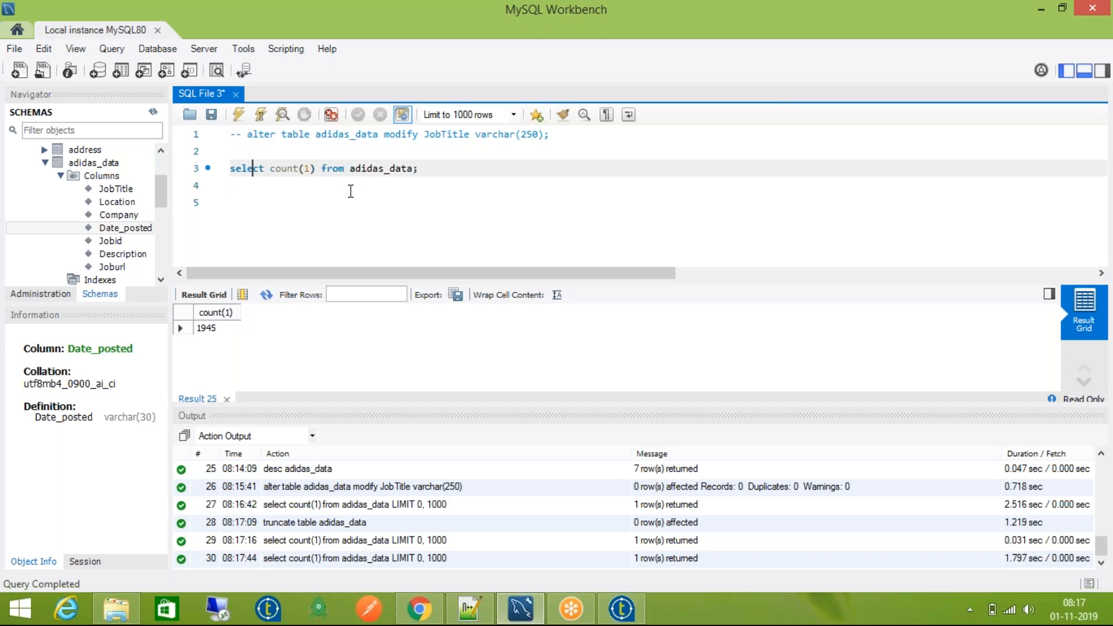
{"action": "key", "text": "shift+Right"}
{"action": "key", "text": "shift+Right"}
{"action": "key", "text": "shift+Right"}
{"action": "key", "text": "shift+Right"}
{"action": "key", "text": "shift+Right"}
{"action": "key", "text": "shift+Right"}
{"action": "key", "text": "shift+Right"}
{"action": "key", "text": "shift+Right"}
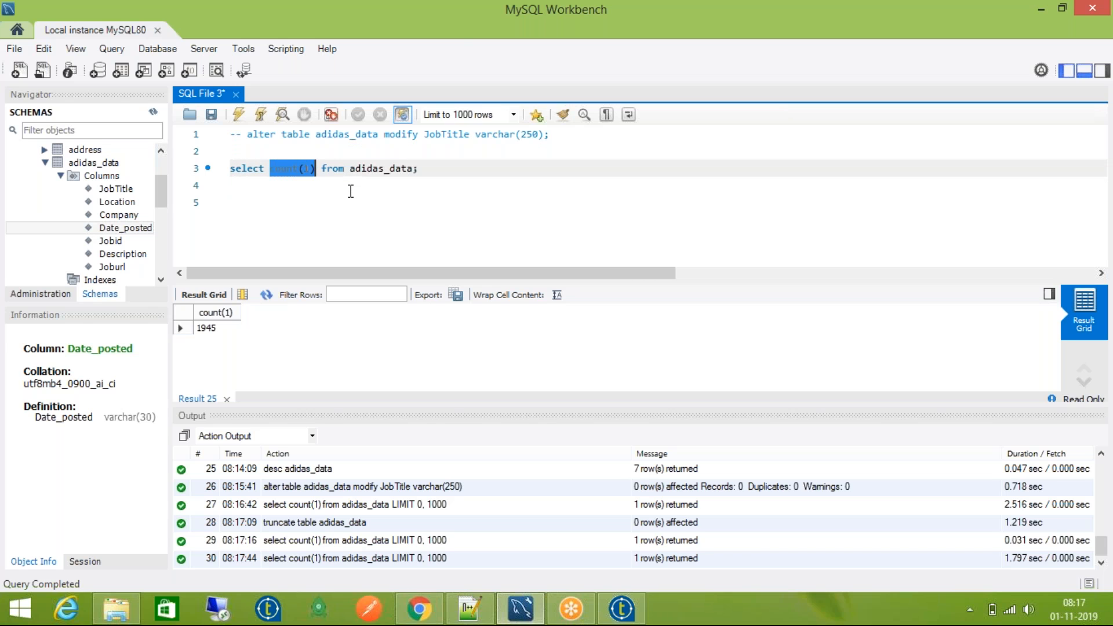
{"action": "type", "text": "*"}
{"action": "key", "text": "ctrl+Return"}
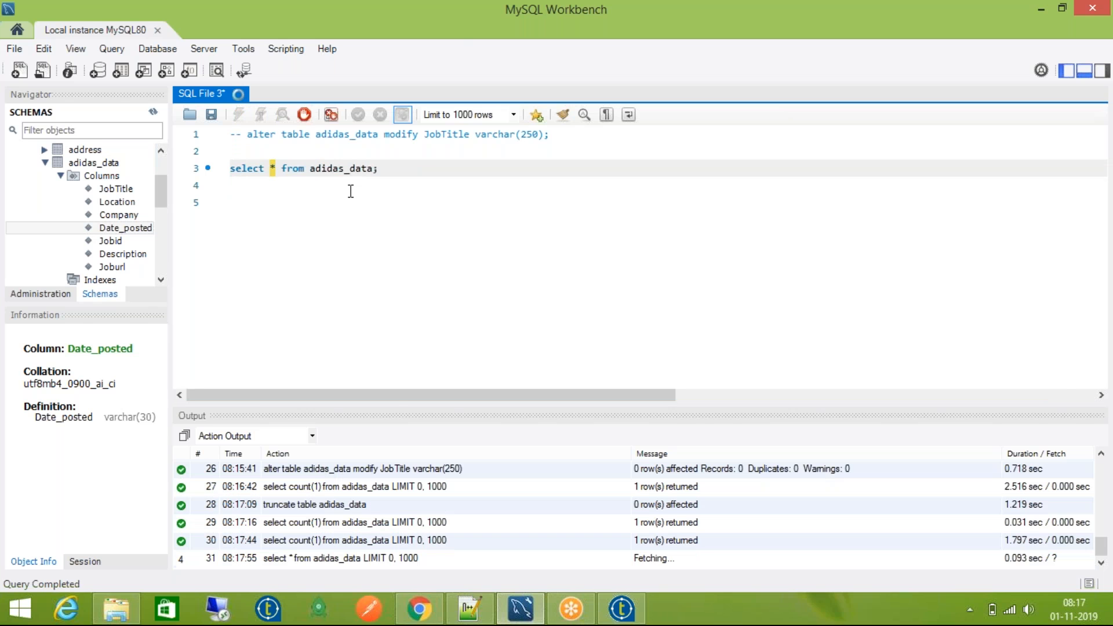
Step: Examine the loaded adidas_data rows in the results across all columns from JobTitle to Joburl
{"action": "left_click", "coordinate": [553, 329]}
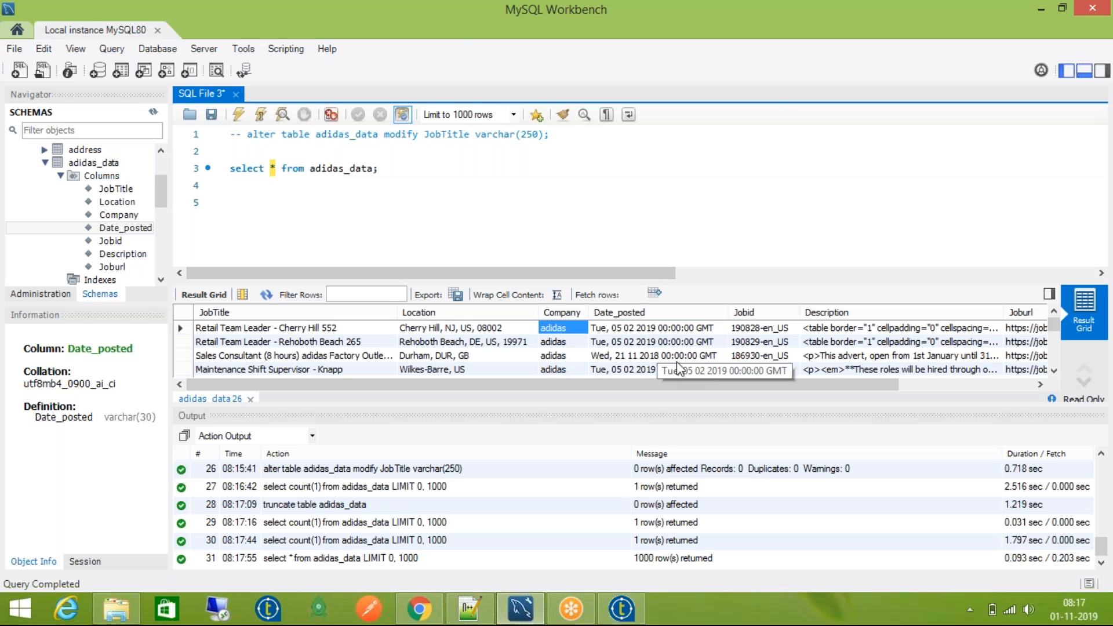
{"action": "key", "text": "Right"}
{"action": "key", "text": "Right"}
{"action": "key", "text": "Right"}
{"action": "key", "text": "Right"}
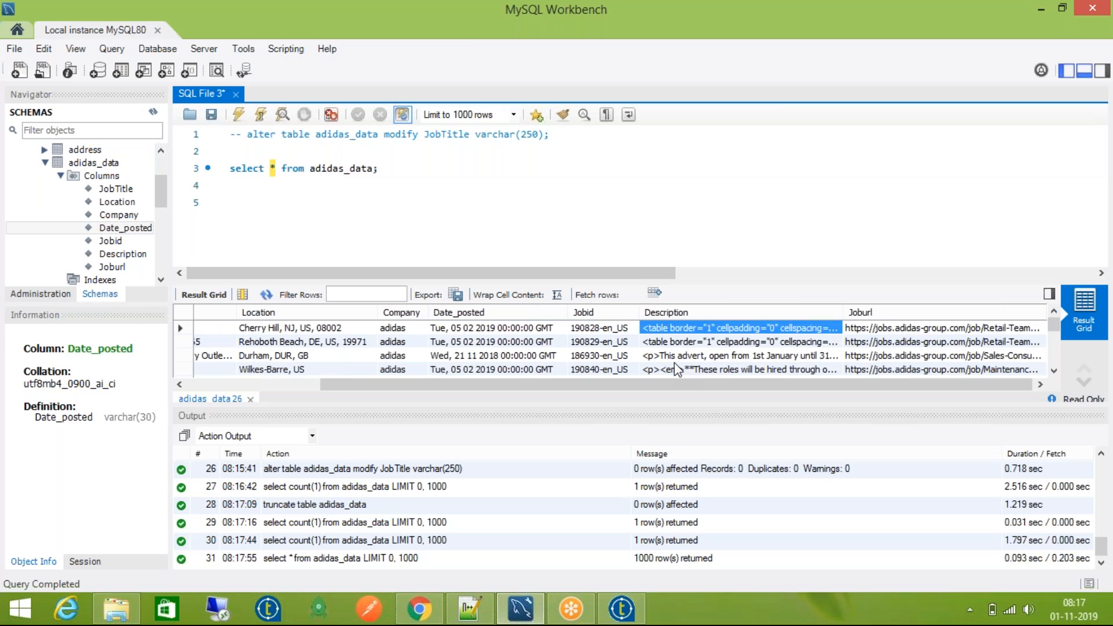
{"action": "key", "text": "Left"}
{"action": "key", "text": "Left"}
{"action": "key", "text": "Left"}
{"action": "key", "text": "Left"}
{"action": "key", "text": "Left"}
{"action": "key", "text": "Left"}
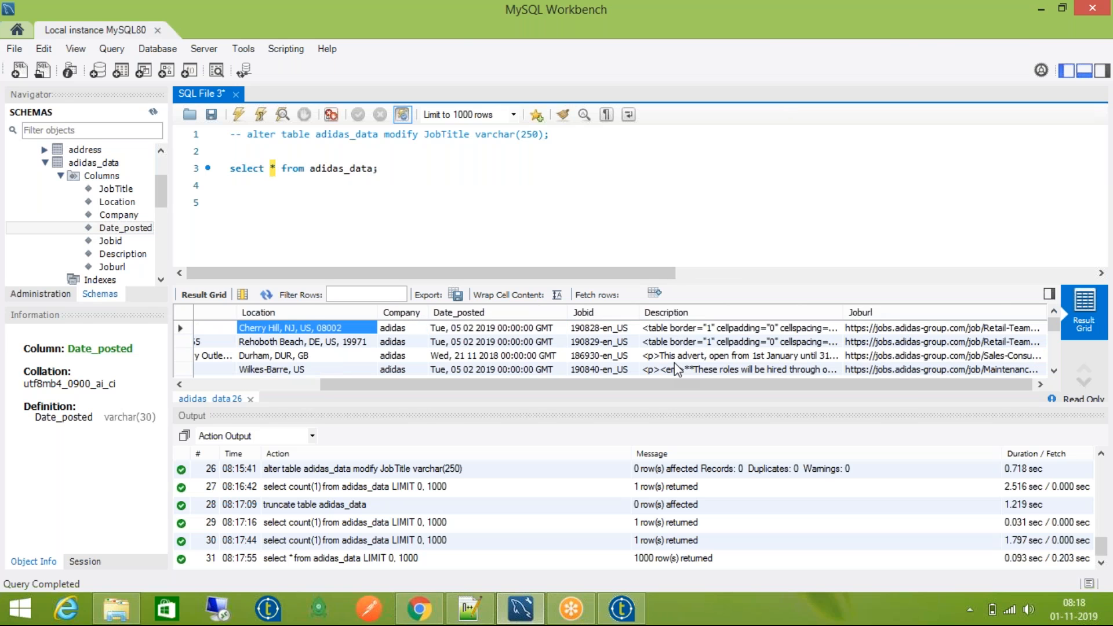
{"action": "key", "text": "Down"}
{"action": "key", "text": "Down"}
{"action": "key", "text": "Down"}
{"action": "key", "text": "Down"}
{"action": "key", "text": "Down"}
{"action": "key", "text": "Down"}
{"action": "key", "text": "Down"}
{"action": "key", "text": "Down"}
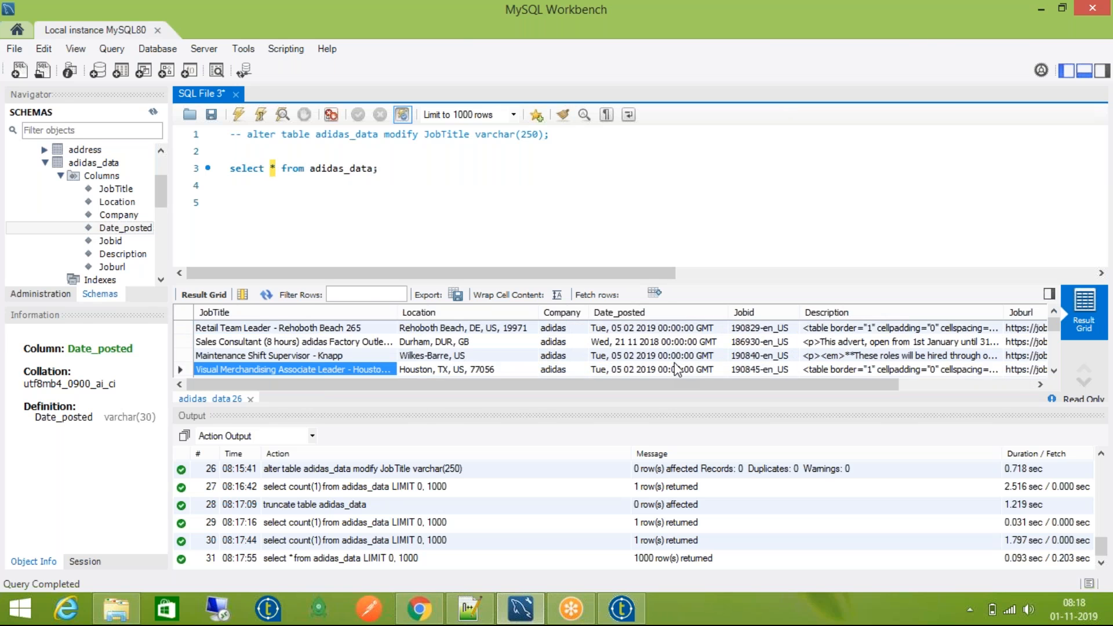
{"action": "key", "text": "Right"}
{"action": "key", "text": "Right"}
{"action": "key", "text": "Right"}
{"action": "key", "text": "Right"}
{"action": "key", "text": "Right"}
{"action": "key", "text": "Right"}
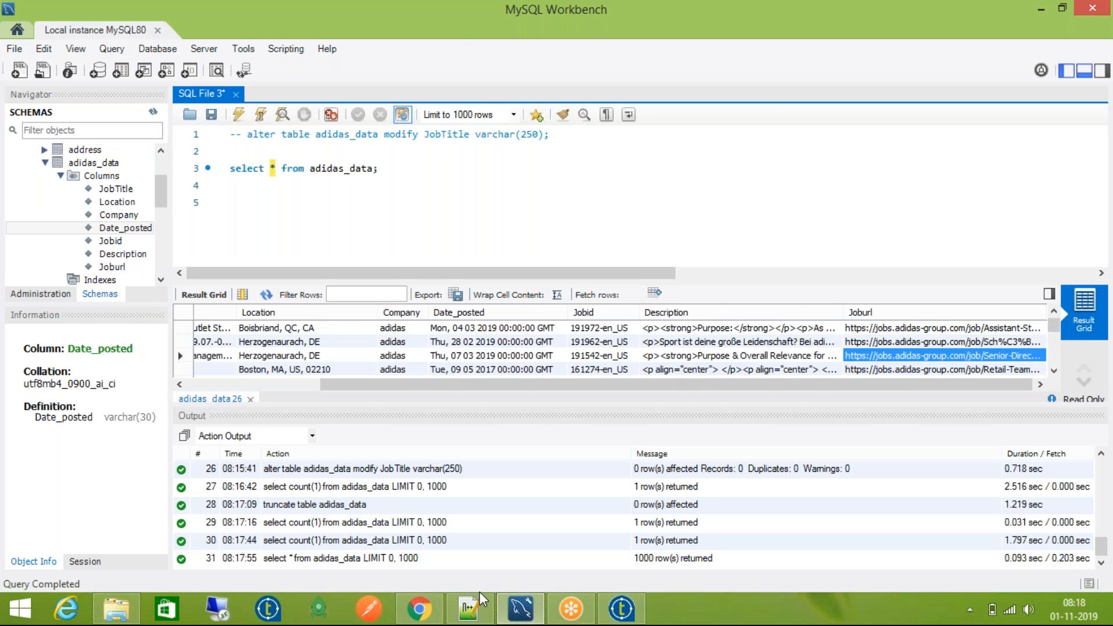
Step: Switch to Talend Open Studio and review the tMap_1 mappings of output a from JobTitle to Description
{"action": "left_click", "coordinate": [628, 610]}
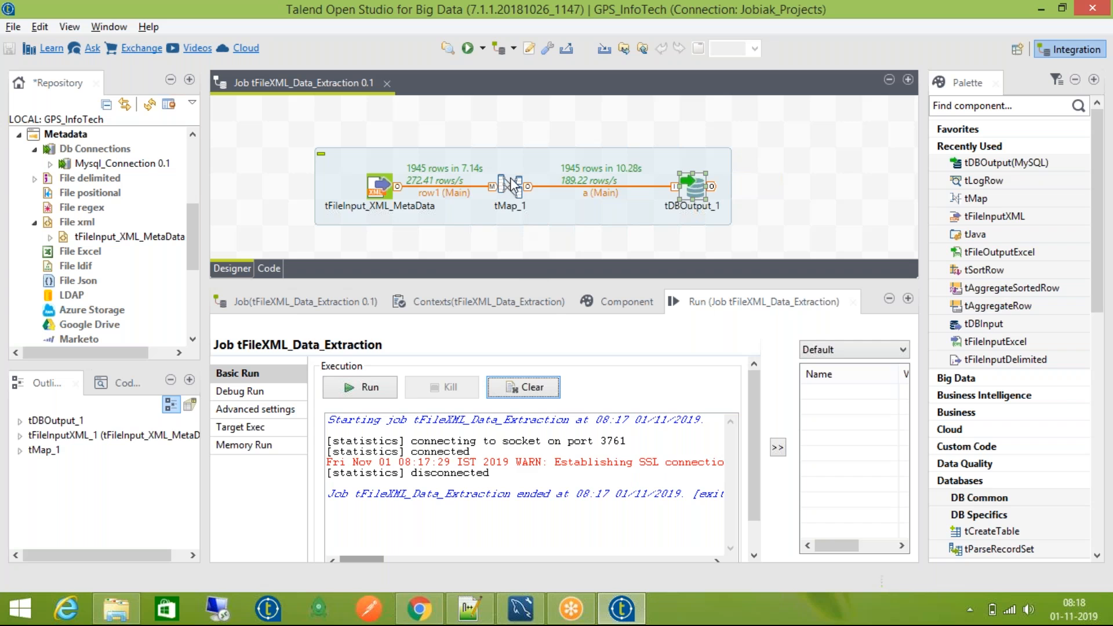
{"action": "double_click", "coordinate": [511, 182]}
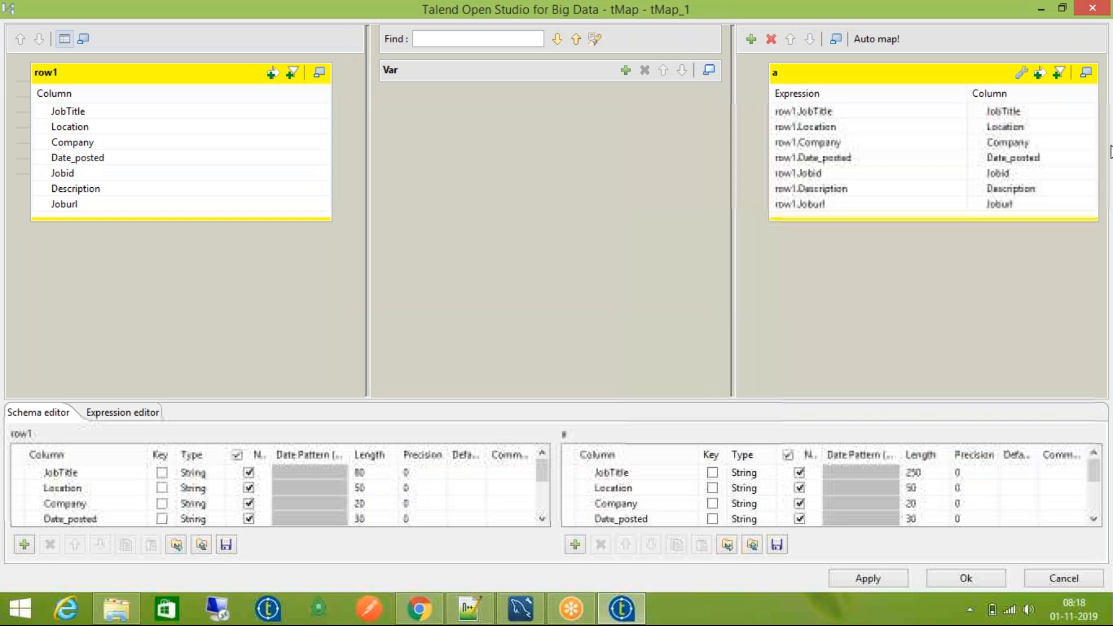
{"action": "left_click", "coordinate": [1065, 110]}
{"action": "left_click", "coordinate": [1066, 127]}
{"action": "left_click", "coordinate": [1068, 109]}
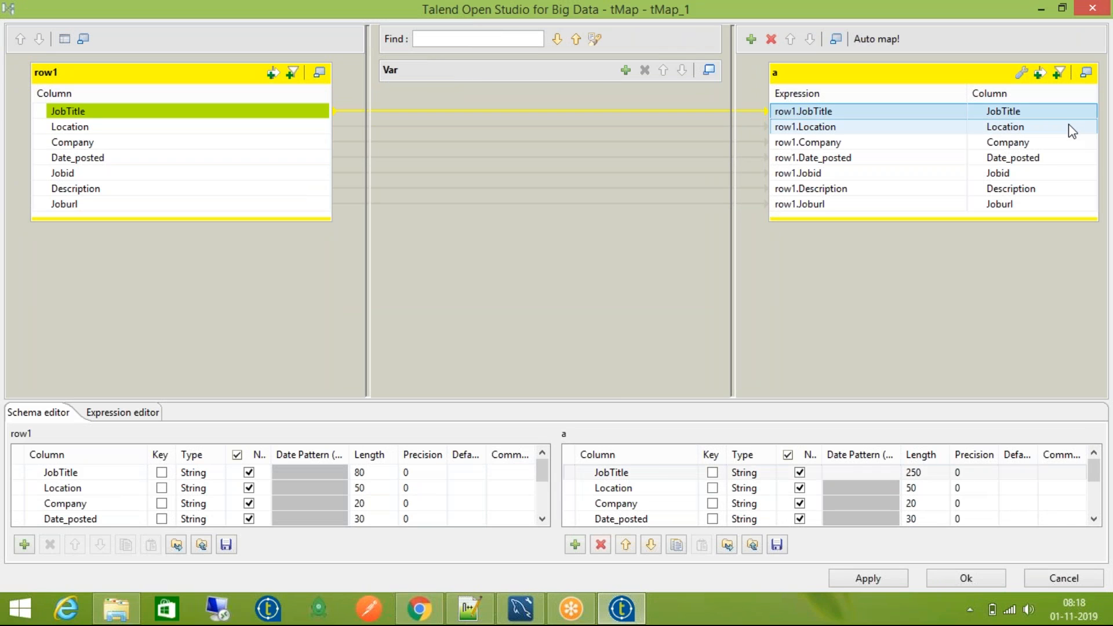
{"action": "left_click", "coordinate": [1072, 129]}
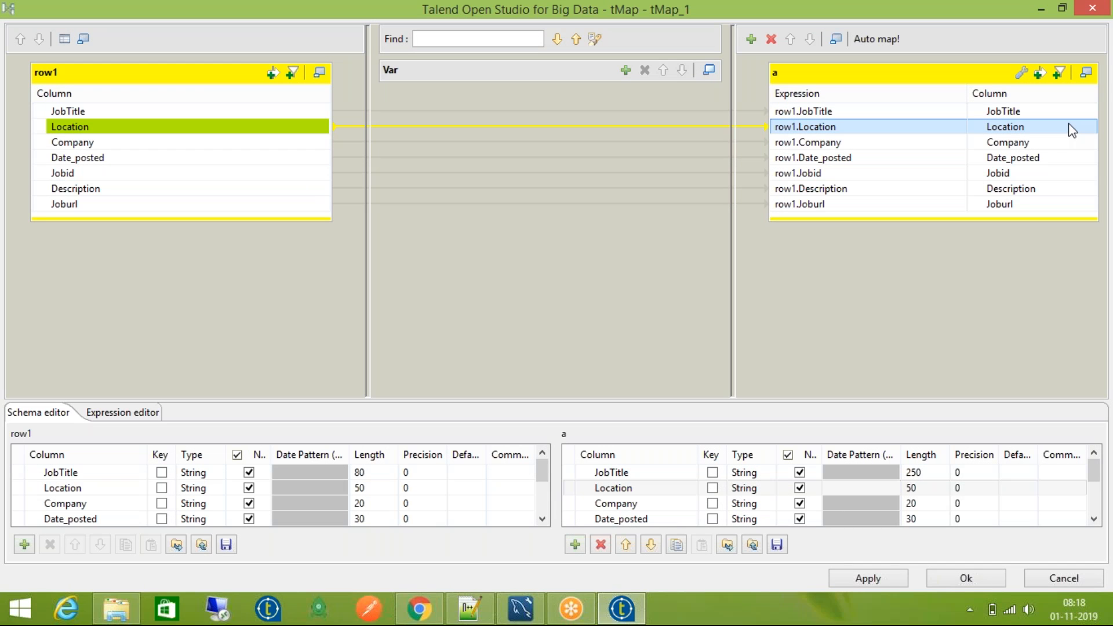
{"action": "left_click", "coordinate": [1065, 157]}
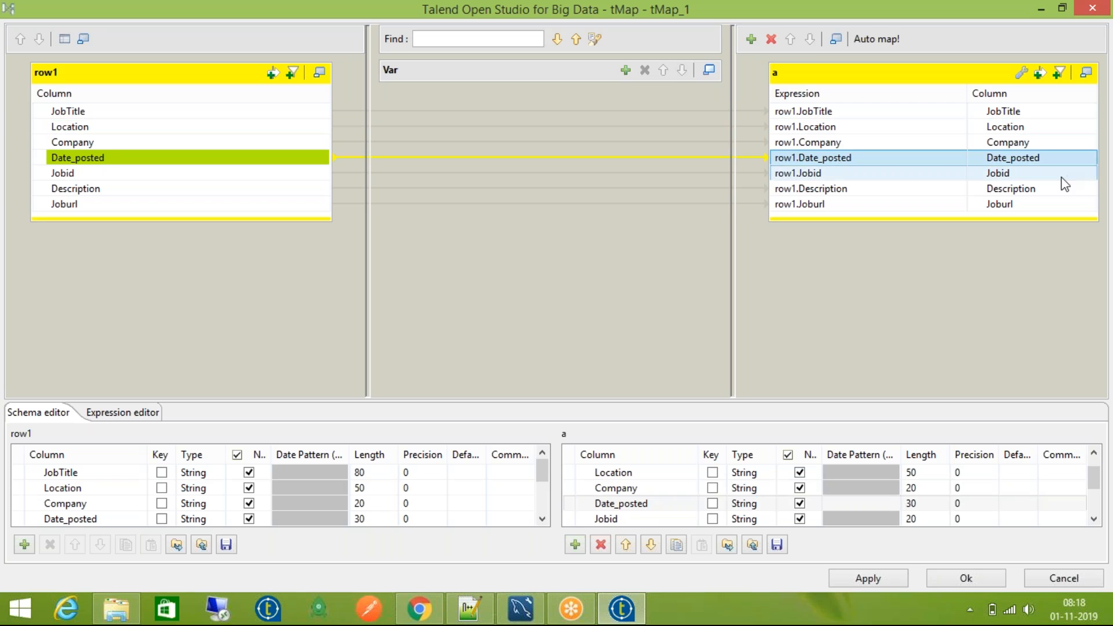
{"action": "left_click", "coordinate": [1063, 178]}
{"action": "left_click", "coordinate": [1063, 188]}
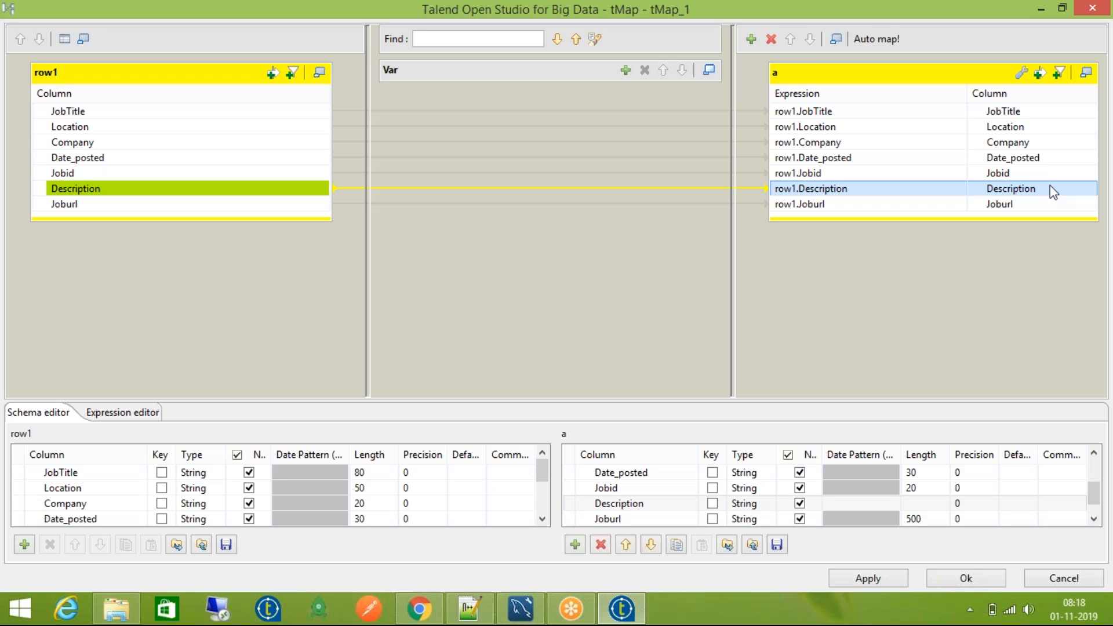
Step: Check the available data types for the Description column of output a, and close the tMap_1 editor with its settings accepted
{"action": "left_click", "coordinate": [766, 503]}
{"action": "left_click", "coordinate": [769, 503]}
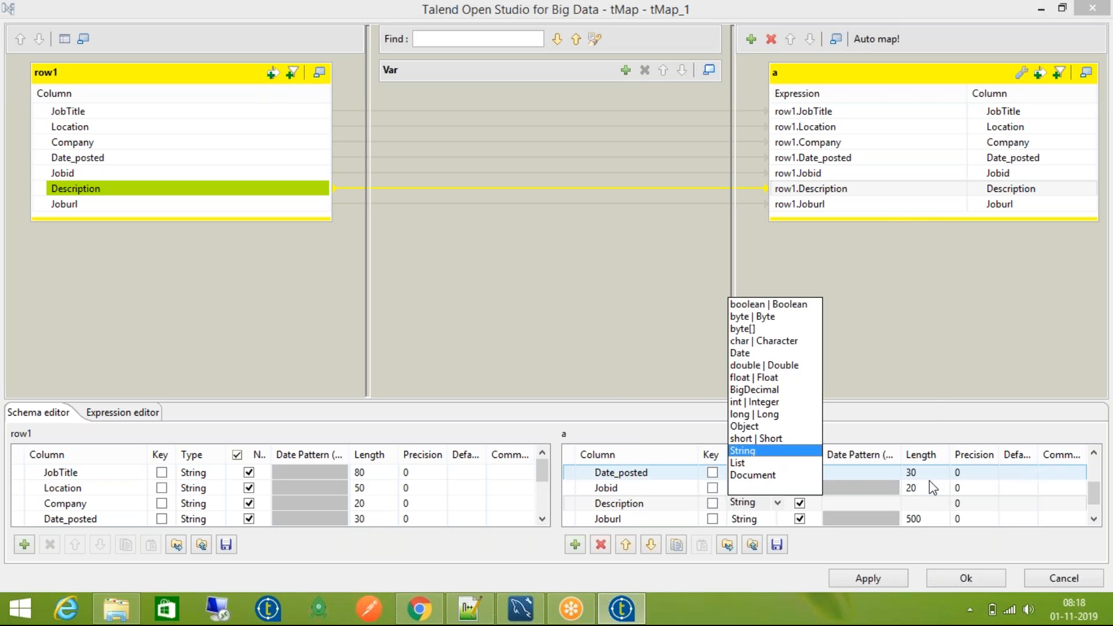
{"action": "left_click", "coordinate": [1003, 502]}
{"action": "left_click", "coordinate": [985, 572]}
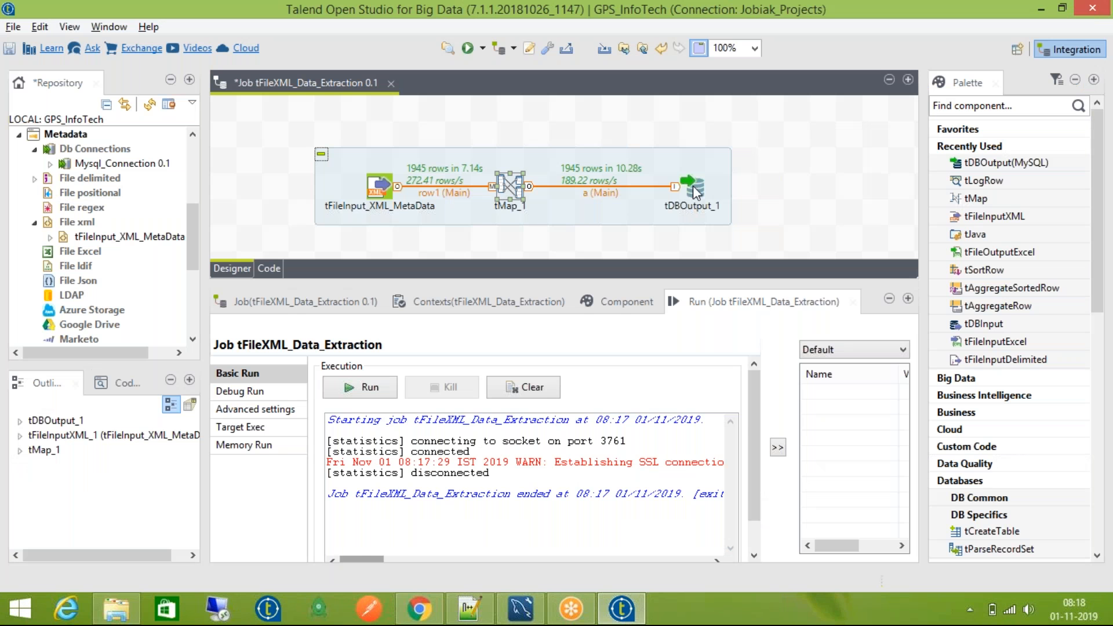
Step: Open the schema of tDBOutput_1 and set the output Description column's DB type to TEXT
{"action": "double_click", "coordinate": [696, 193]}
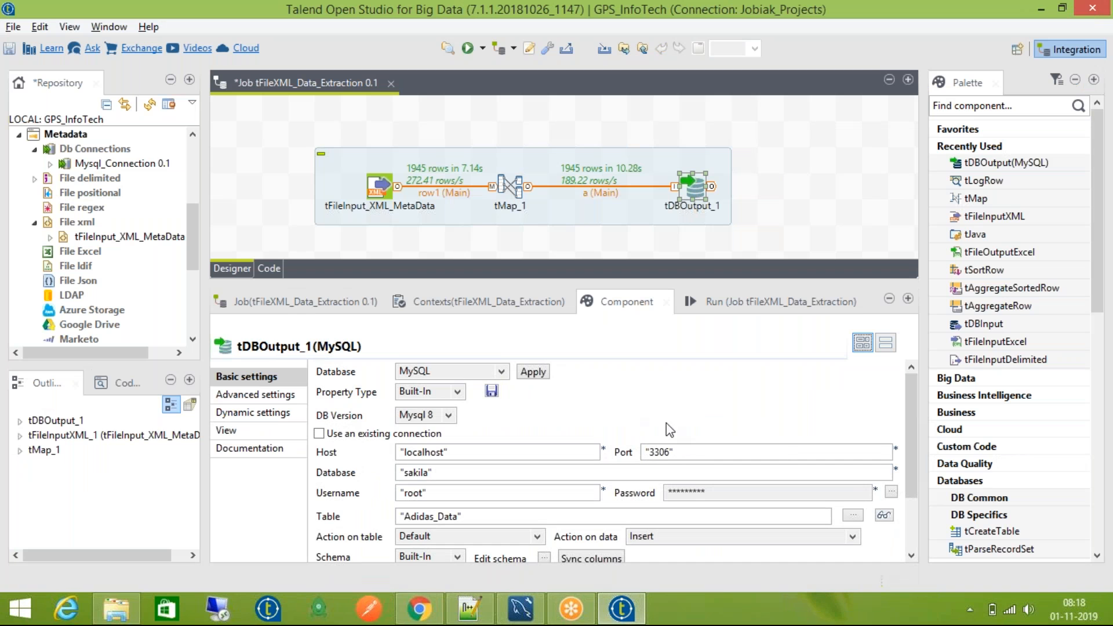
{"action": "left_click_drag", "start_coordinate": [908, 454], "coordinate": [908, 522]}
{"action": "left_click", "coordinate": [544, 476]}
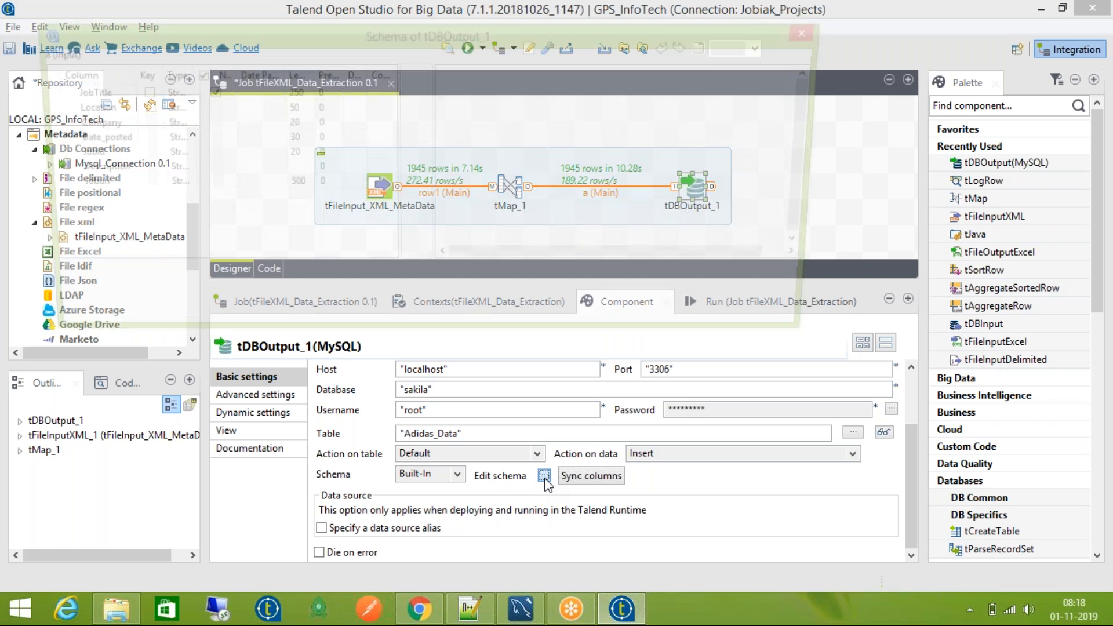
{"action": "left_click", "coordinate": [764, 316]}
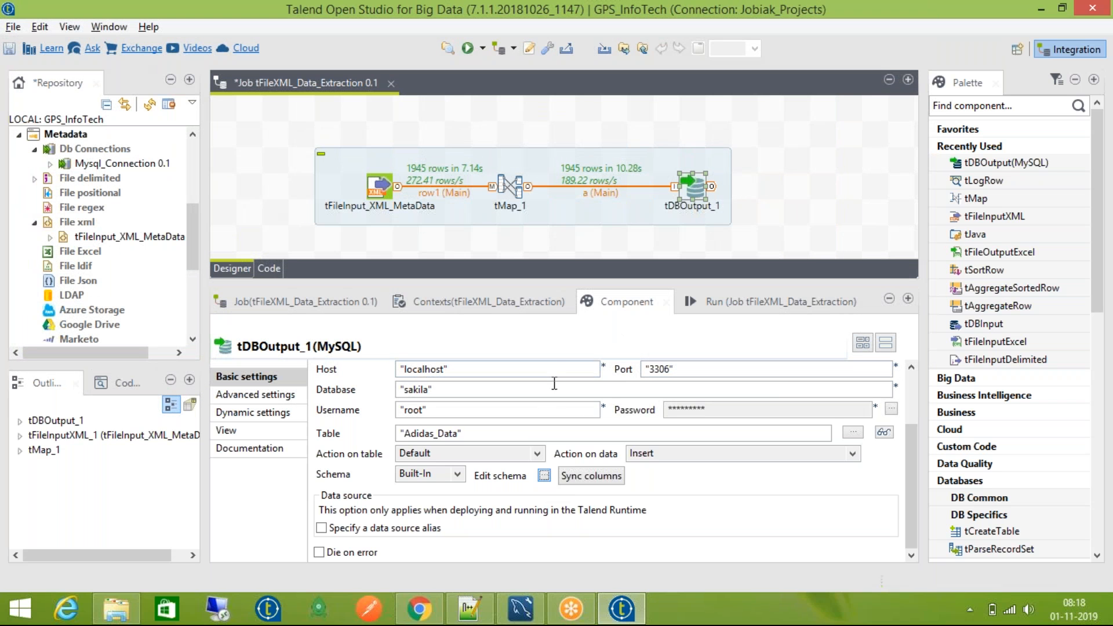
{"action": "left_click", "coordinate": [544, 477]}
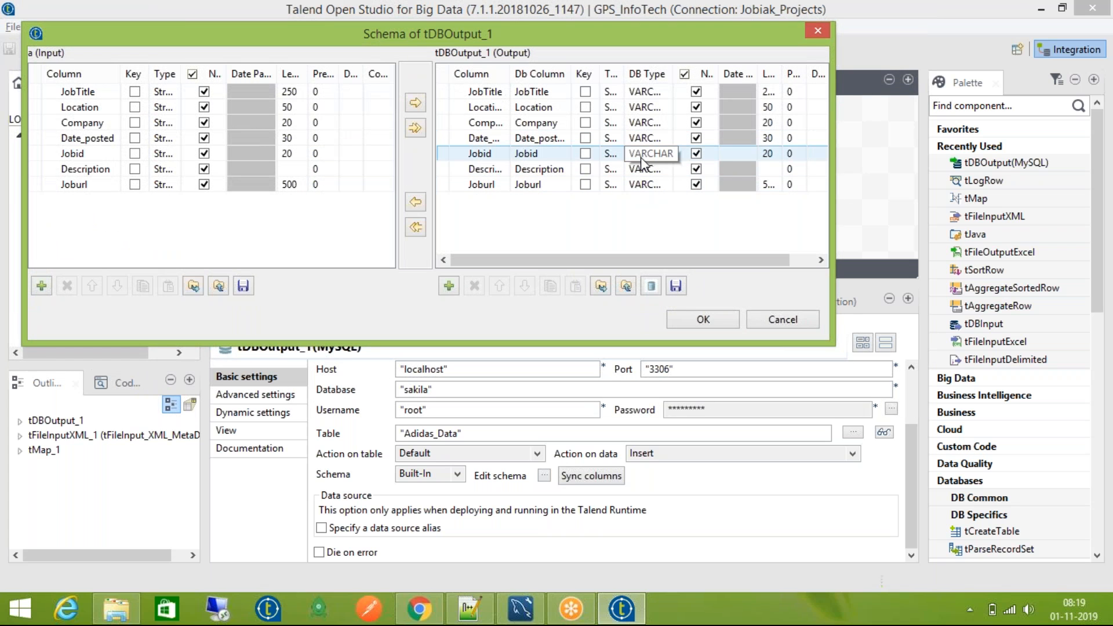
{"action": "left_click", "coordinate": [637, 168]}
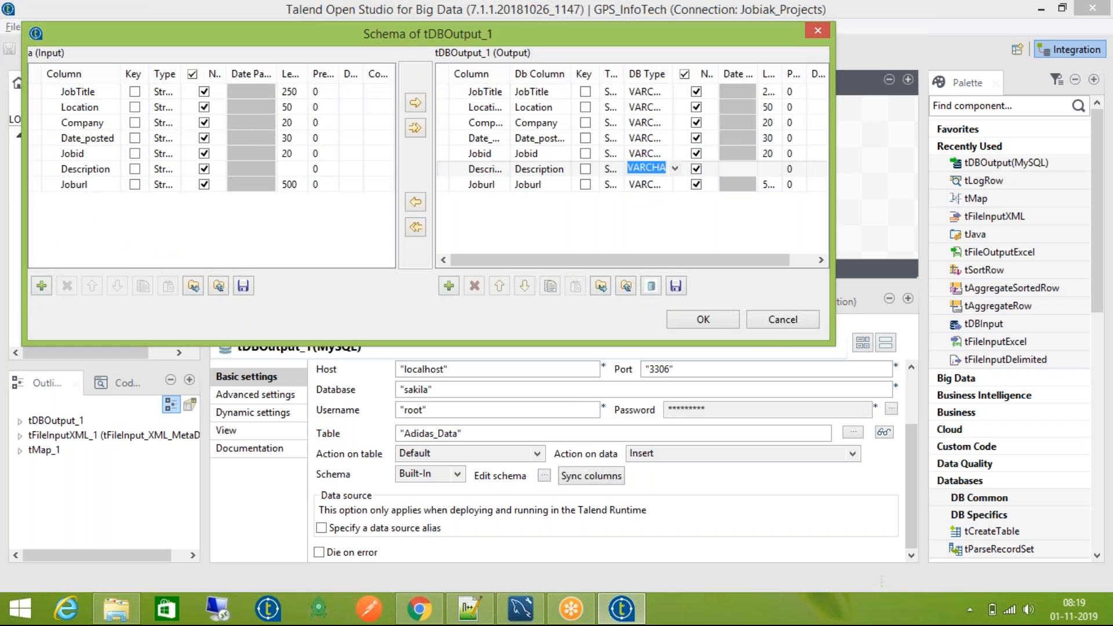
{"action": "left_click", "coordinate": [638, 171]}
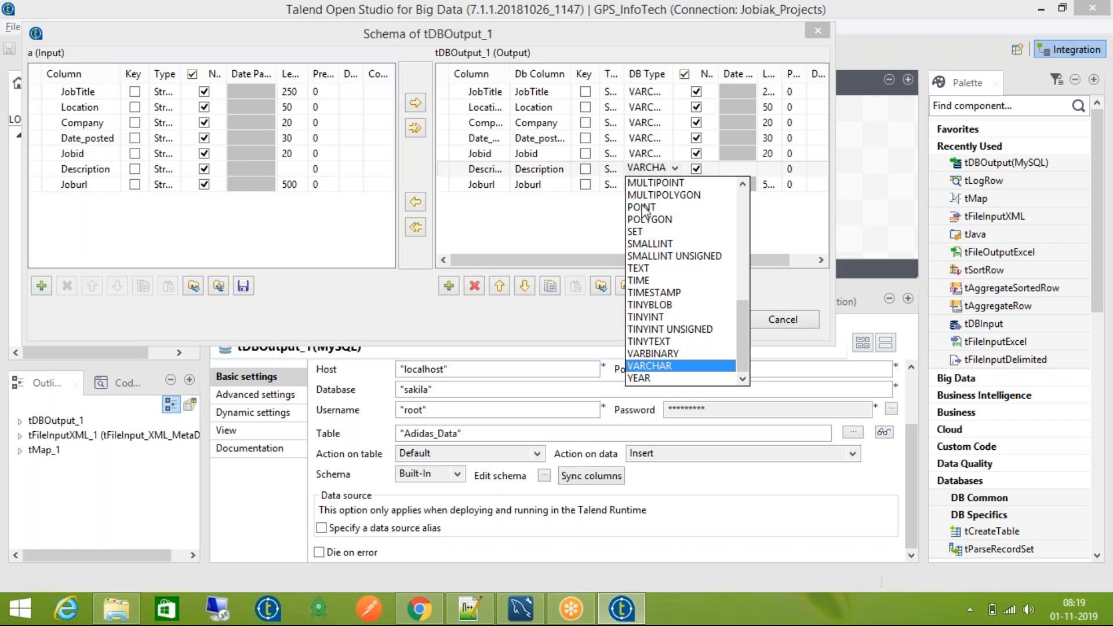
{"action": "left_click", "coordinate": [656, 269]}
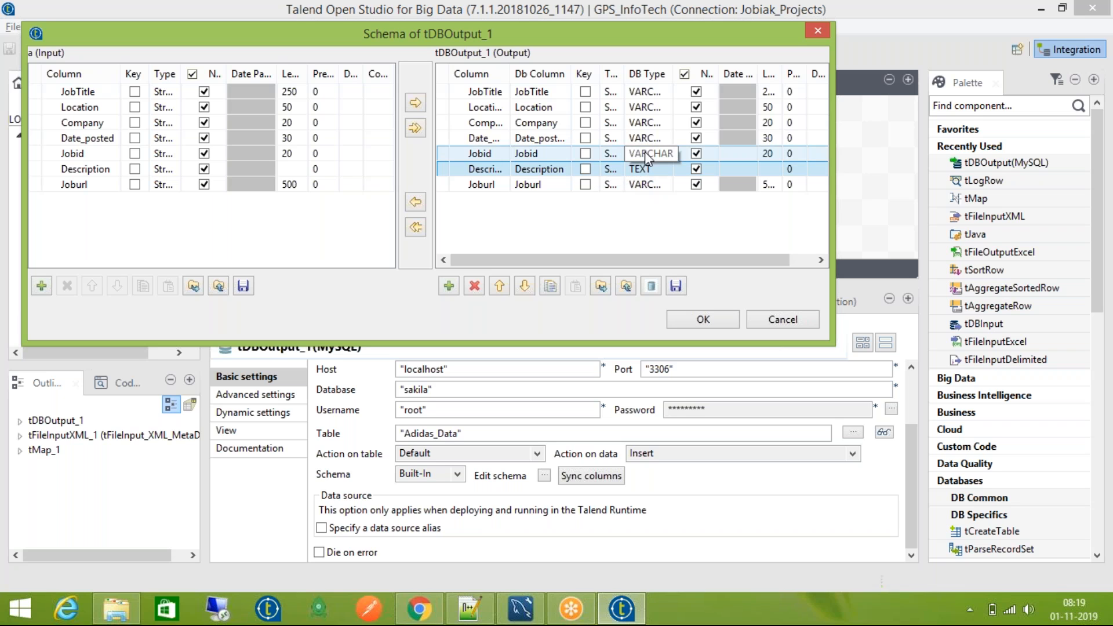
Step: Examine the output columns' data types and the full range of MySQL DB types available for the Location column
{"action": "left_click", "coordinate": [612, 92]}
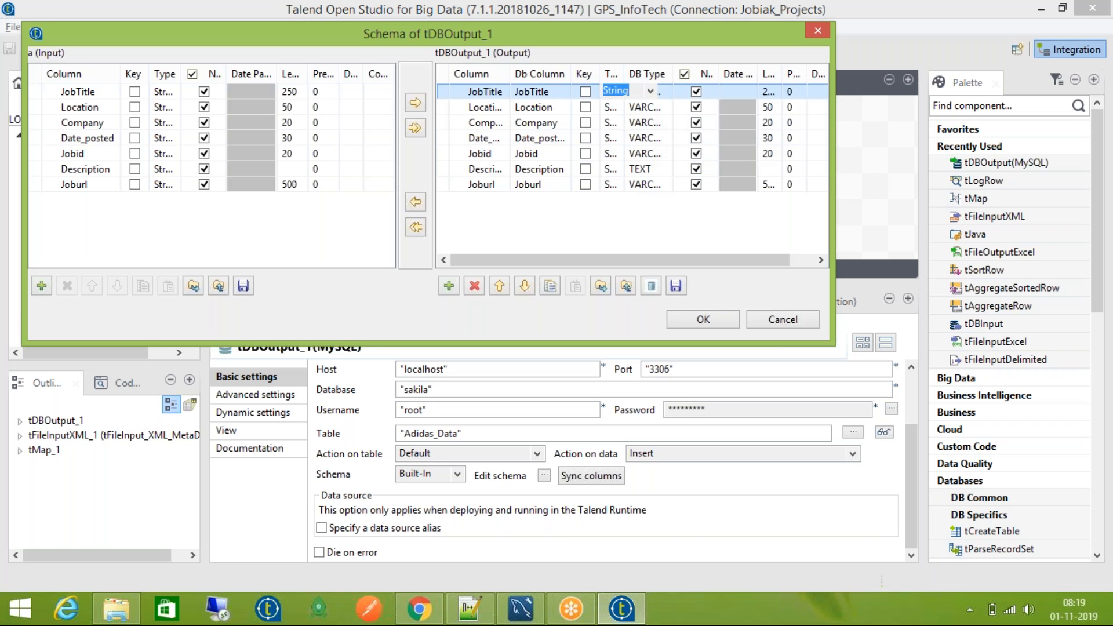
{"action": "left_click", "coordinate": [612, 107]}
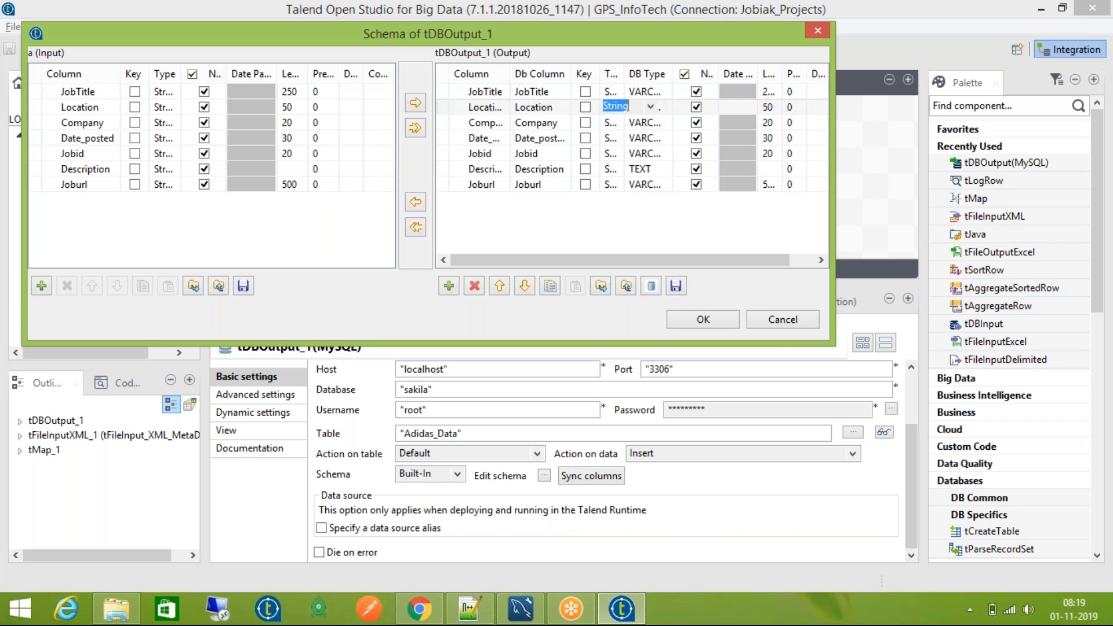
{"action": "left_click", "coordinate": [642, 106]}
{"action": "left_click", "coordinate": [645, 106]}
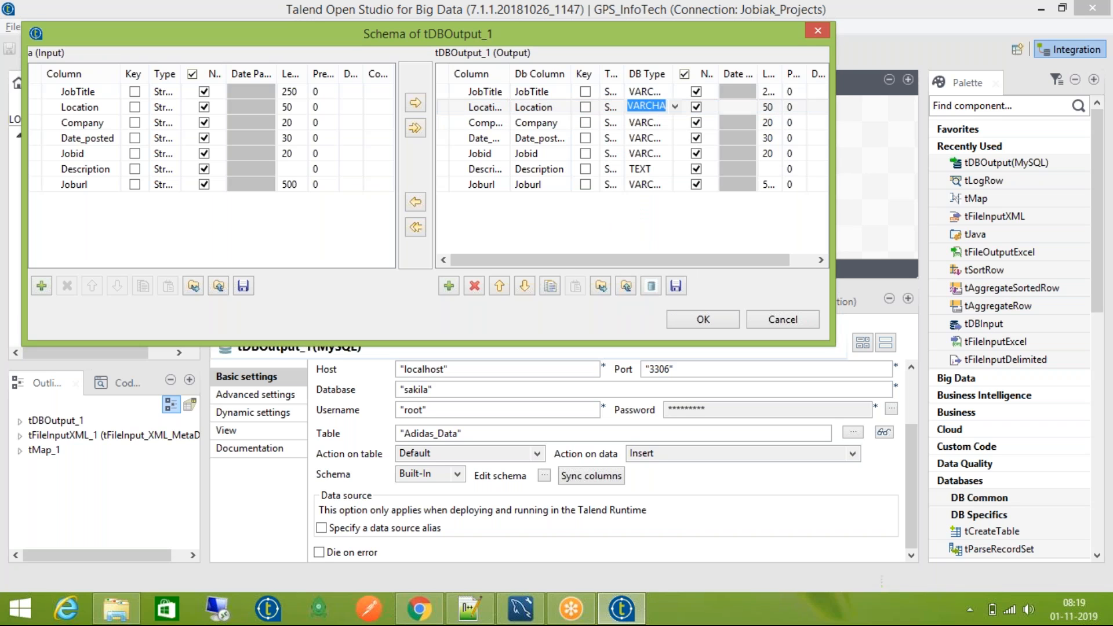
{"action": "left_click", "coordinate": [675, 107]}
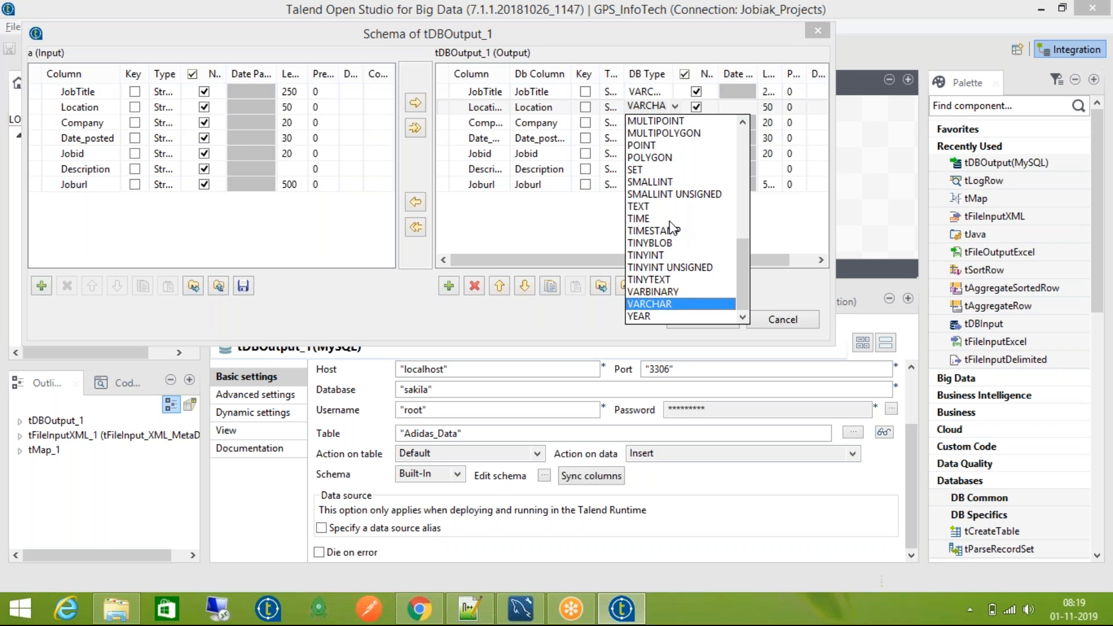
{"action": "scroll", "coordinate": [671, 179], "scroll_direction": "up", "scroll_amount": 3}
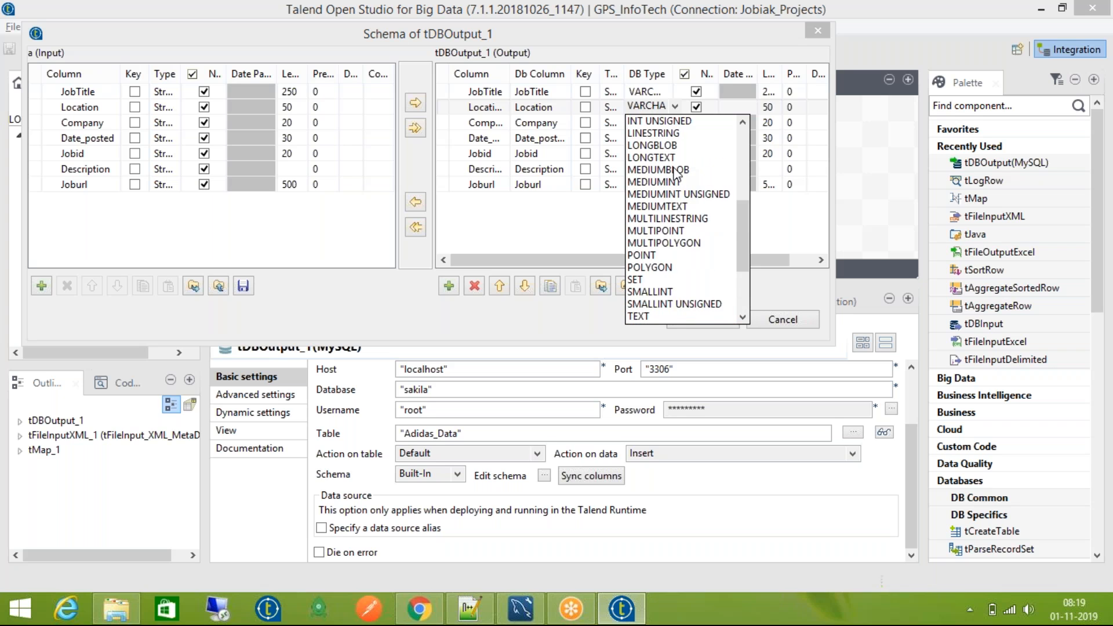
{"action": "scroll", "coordinate": [676, 173], "scroll_direction": "down", "scroll_amount": 2}
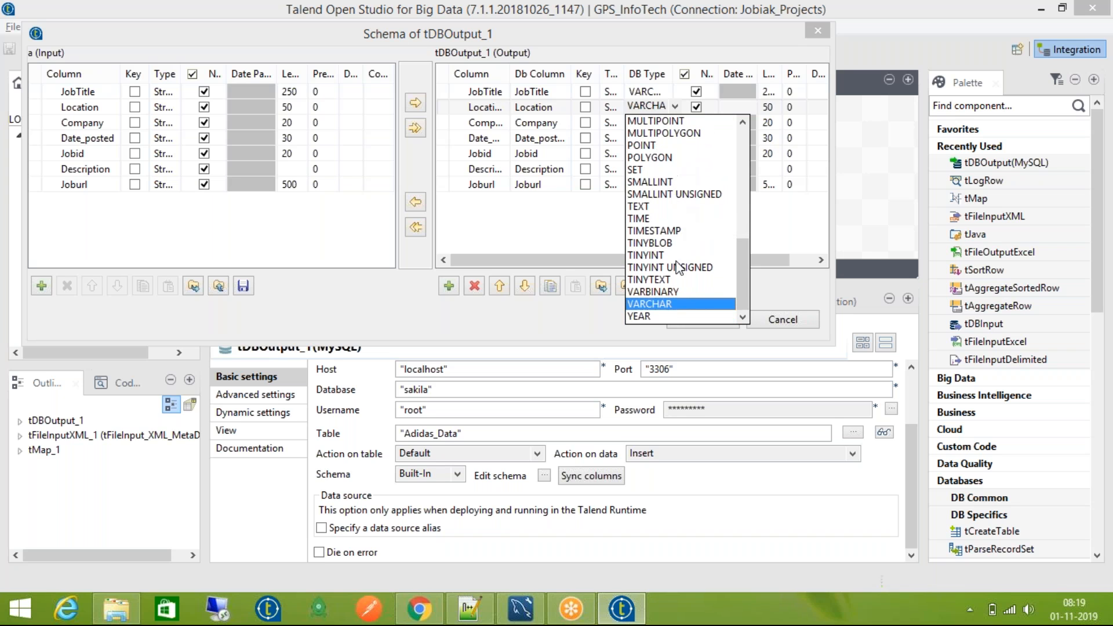
{"action": "scroll", "coordinate": [691, 251], "scroll_direction": "up", "scroll_amount": 9}
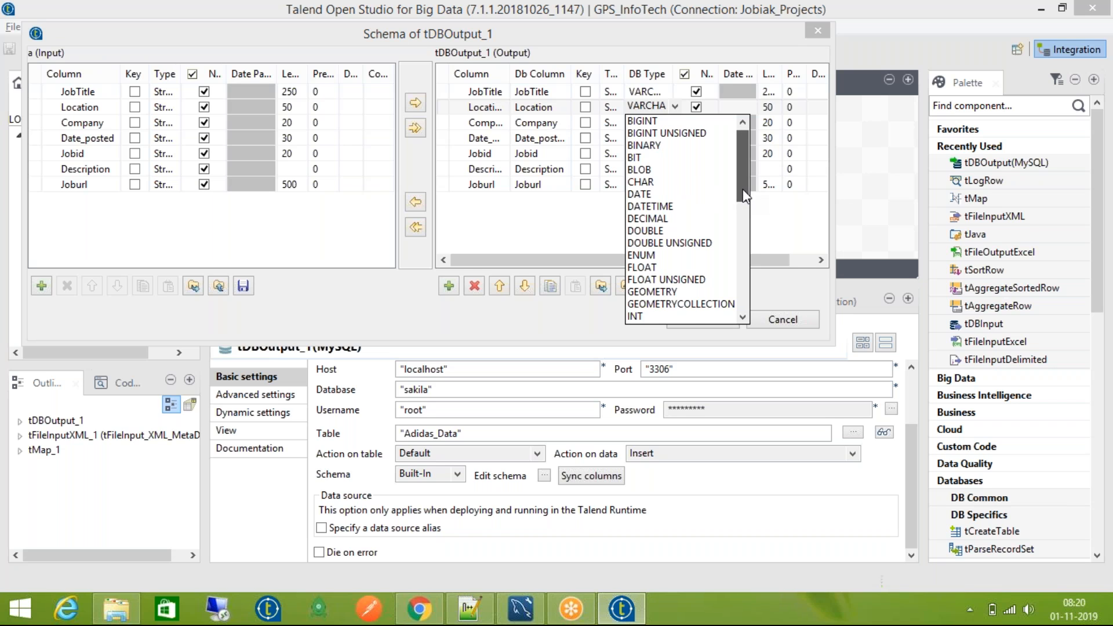
{"action": "left_click_drag", "start_coordinate": [745, 196], "coordinate": [745, 199]}
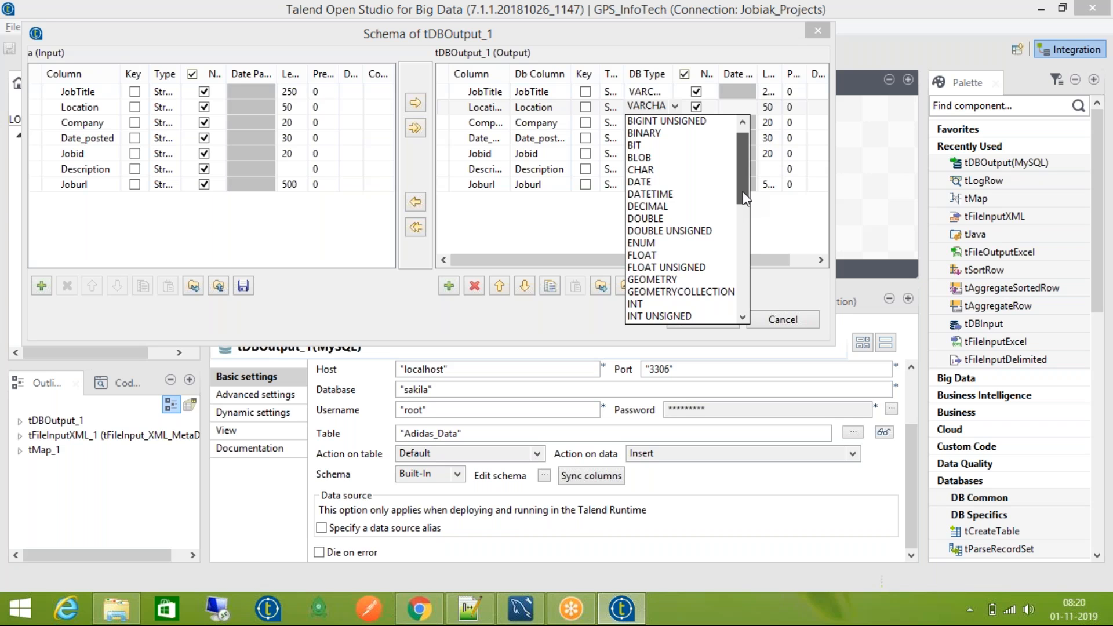
{"action": "left_click_drag", "start_coordinate": [744, 198], "coordinate": [740, 238]}
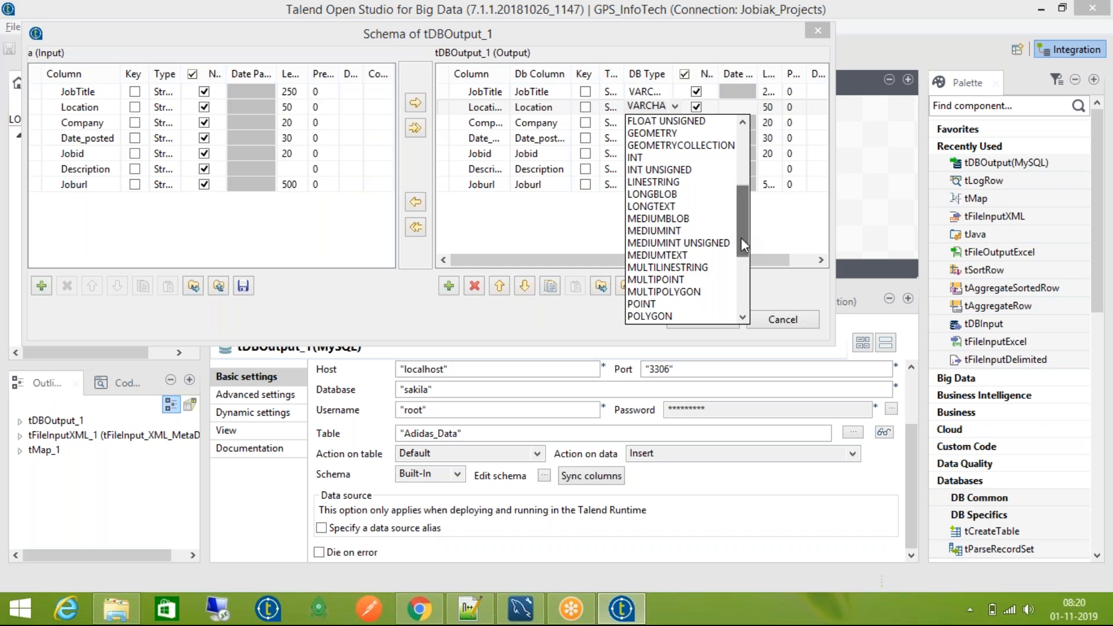
{"action": "left_click", "coordinate": [609, 109]}
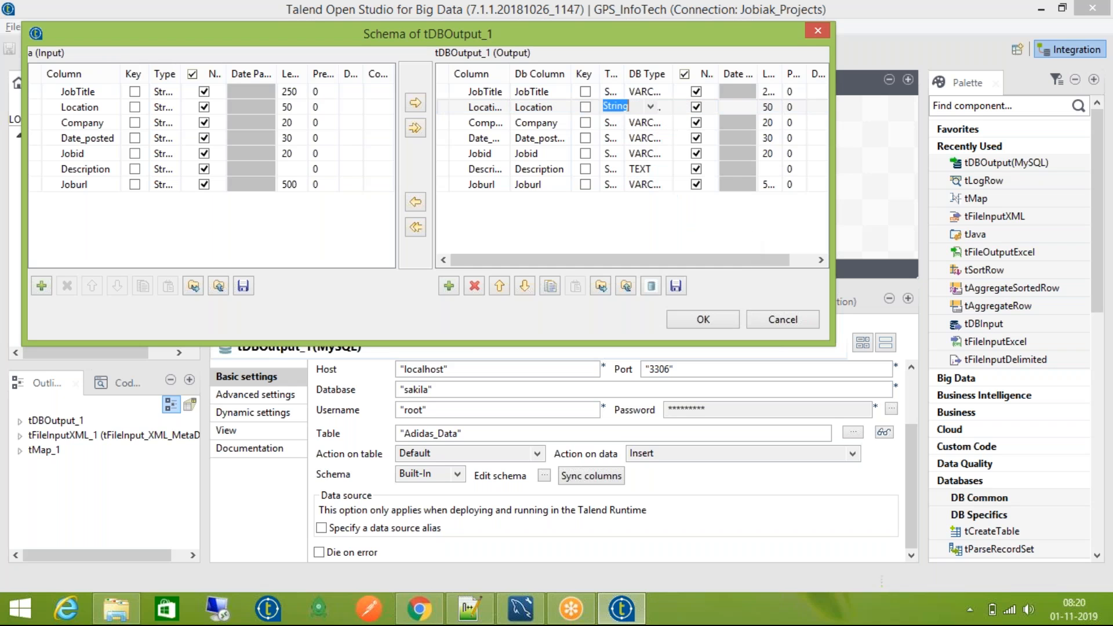
{"action": "left_click", "coordinate": [607, 184]}
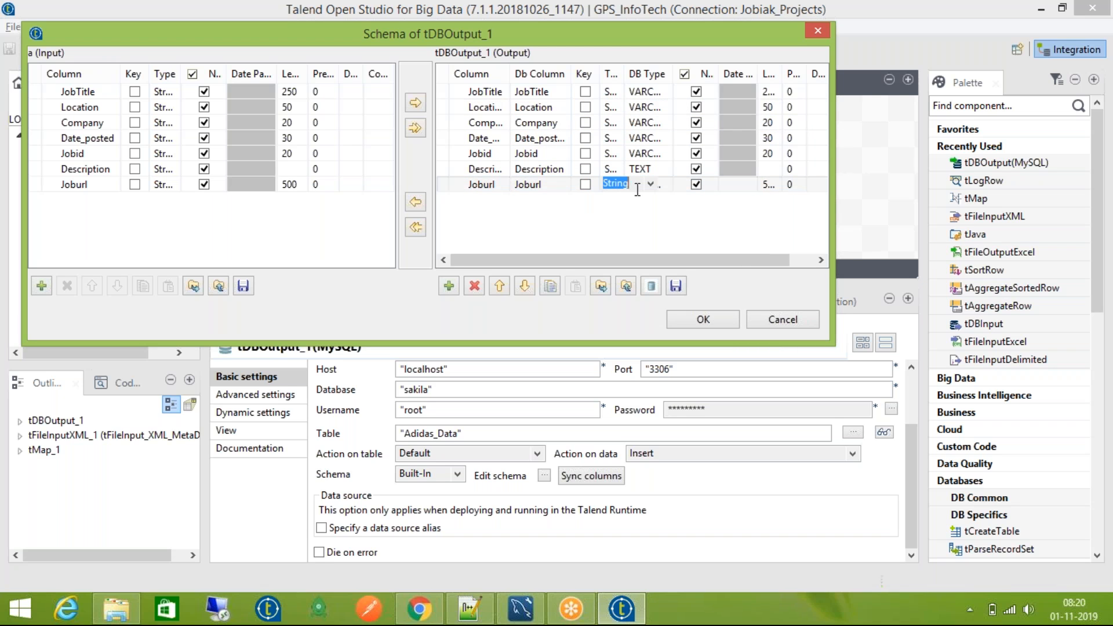
Step: Set the data type of the output JobTitle column to int | Integer
{"action": "left_click", "coordinate": [609, 91]}
{"action": "left_click", "coordinate": [620, 91]}
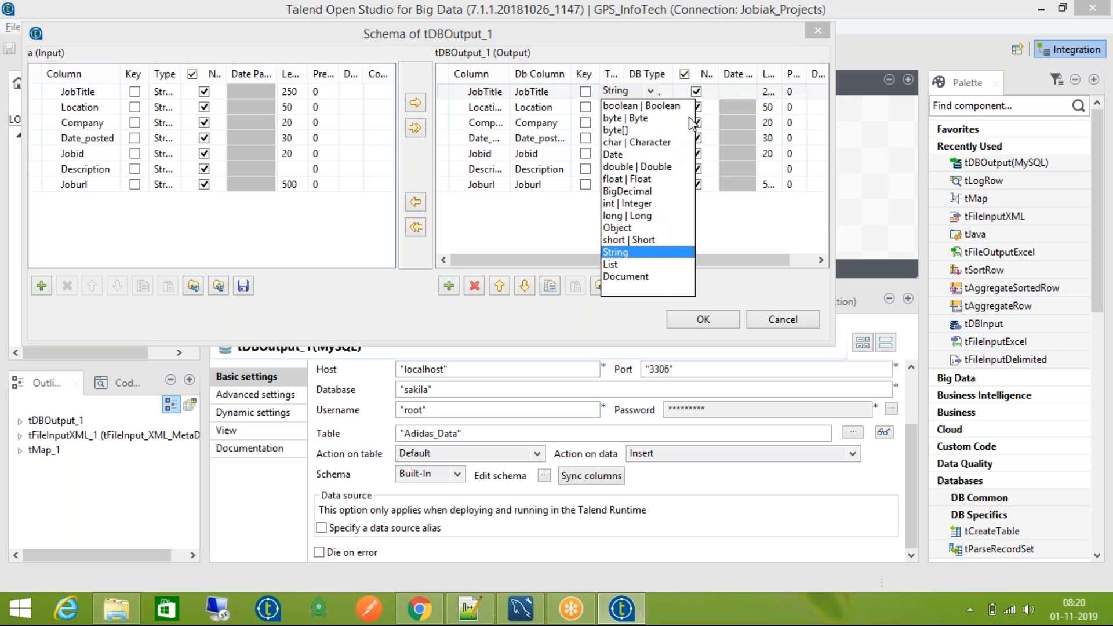
{"action": "left_click", "coordinate": [632, 204]}
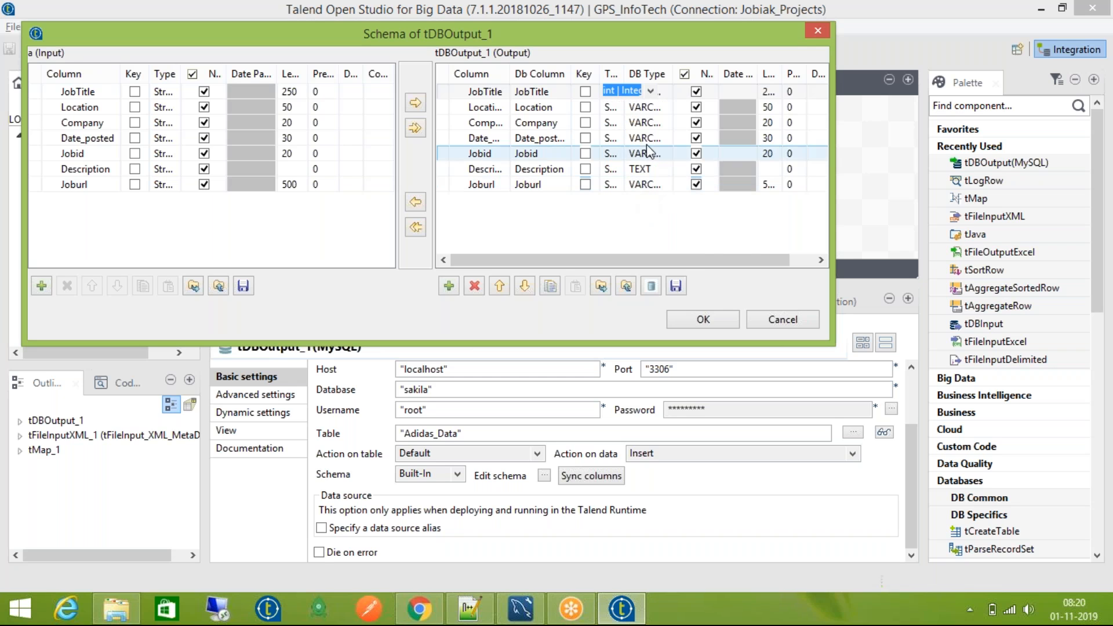
Step: Examine the DB types offered for the output JobTitle column with its integer data type
{"action": "left_click", "coordinate": [661, 93]}
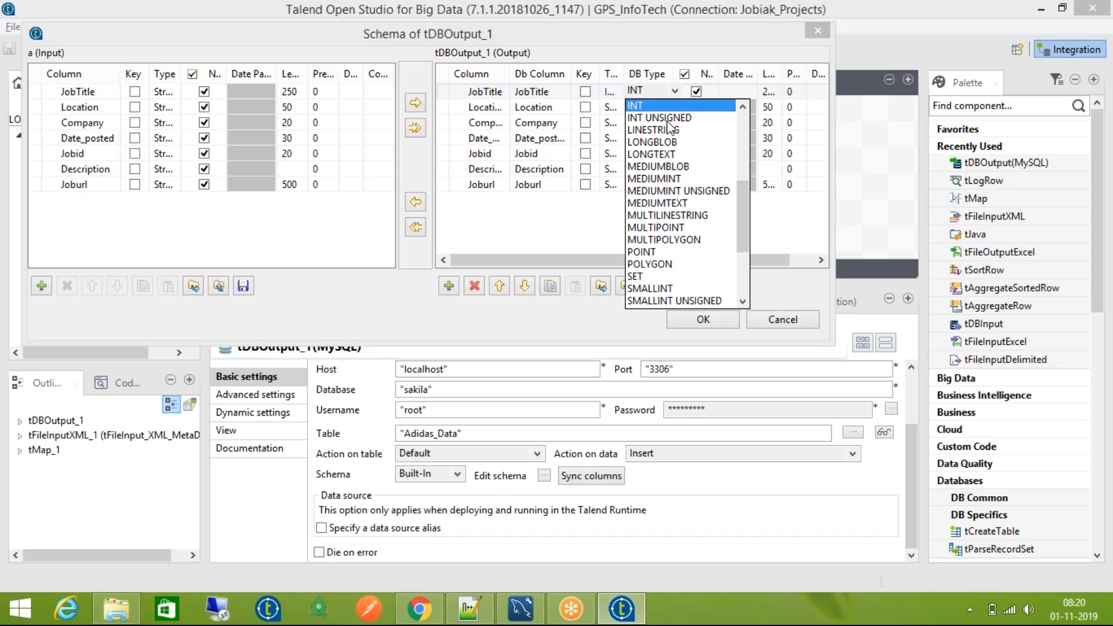
{"action": "scroll", "coordinate": [673, 180], "scroll_direction": "down", "scroll_amount": 1}
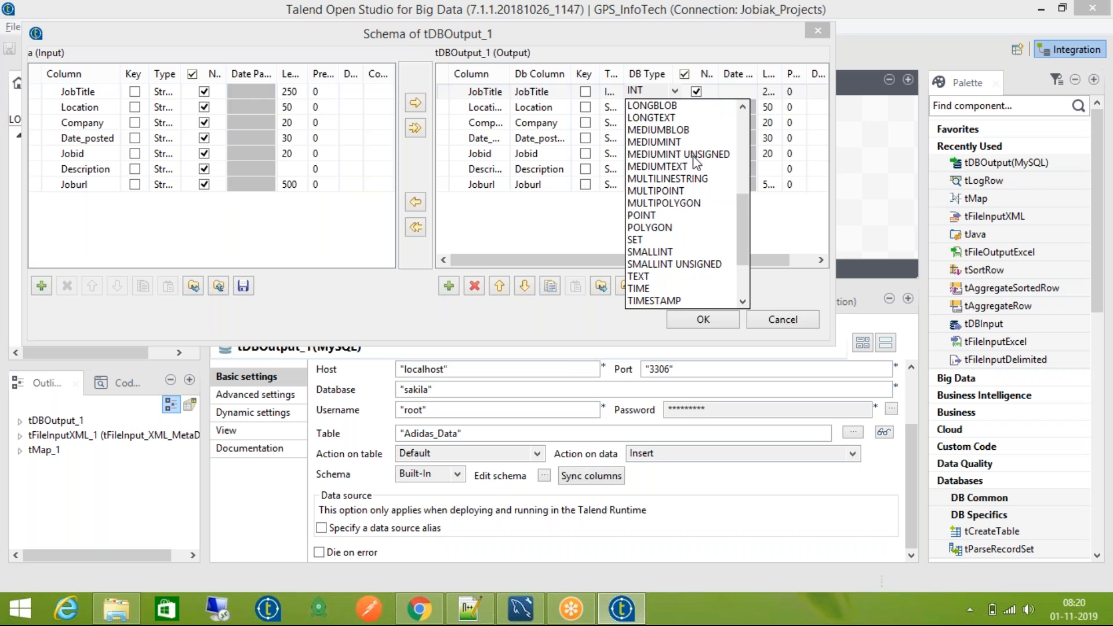
{"action": "scroll", "coordinate": [697, 163], "scroll_direction": "down", "scroll_amount": 3}
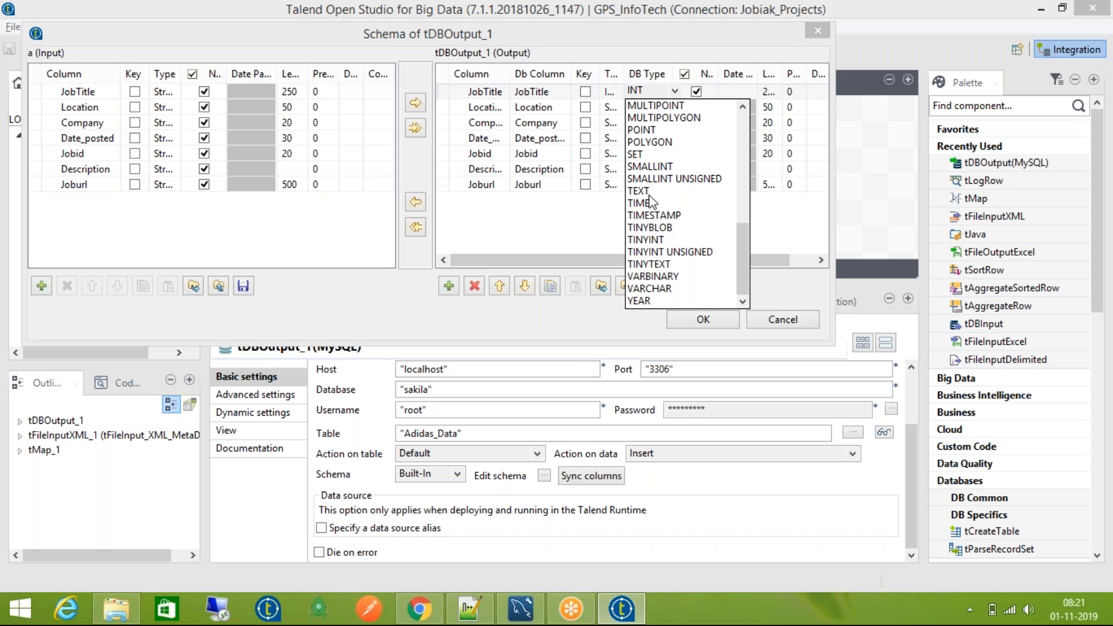
{"action": "left_click", "coordinate": [603, 127]}
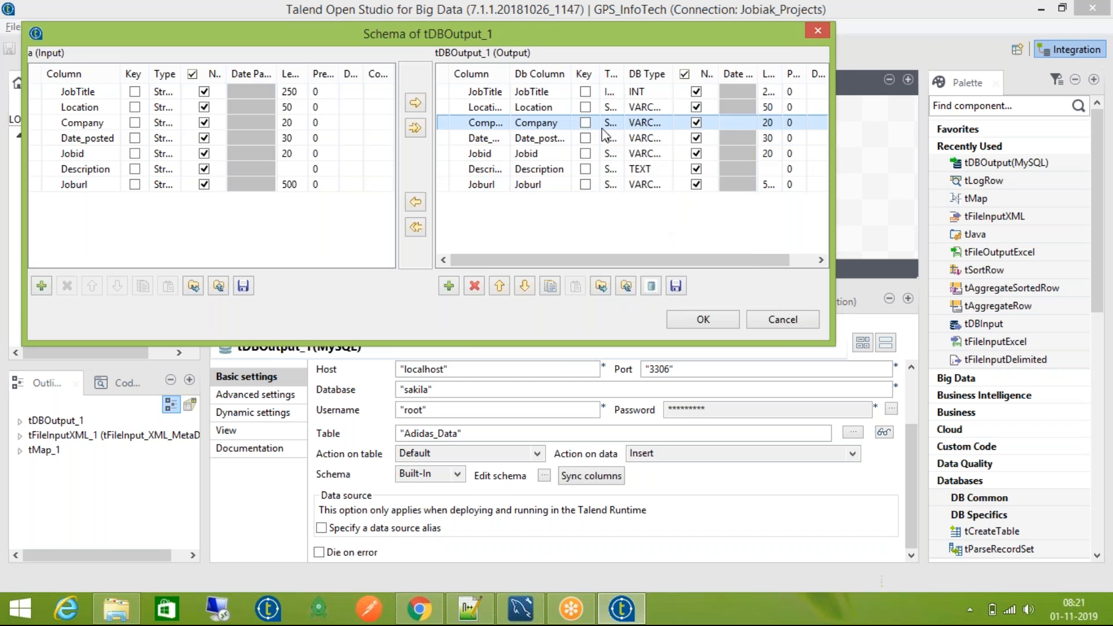
{"action": "left_click", "coordinate": [661, 93]}
{"action": "left_click", "coordinate": [674, 91]}
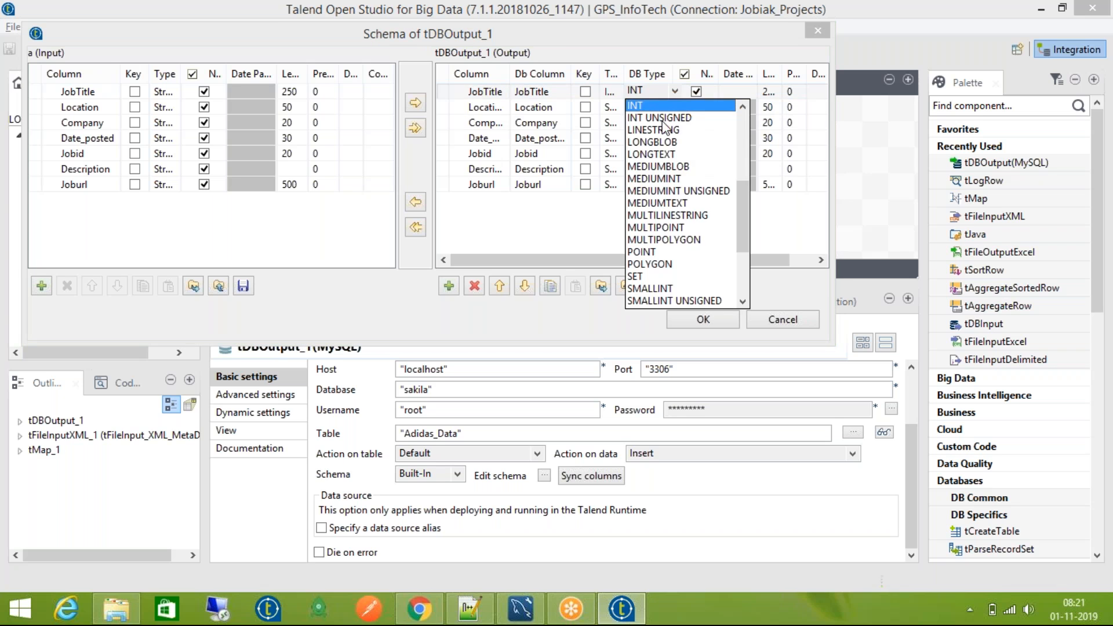
{"action": "scroll", "coordinate": [662, 121], "scroll_direction": "up", "scroll_amount": 5}
Step: Set the data type of the output JobTitle column back to String and accept the tDBOutput_1 schema
{"action": "left_click", "coordinate": [610, 93]}
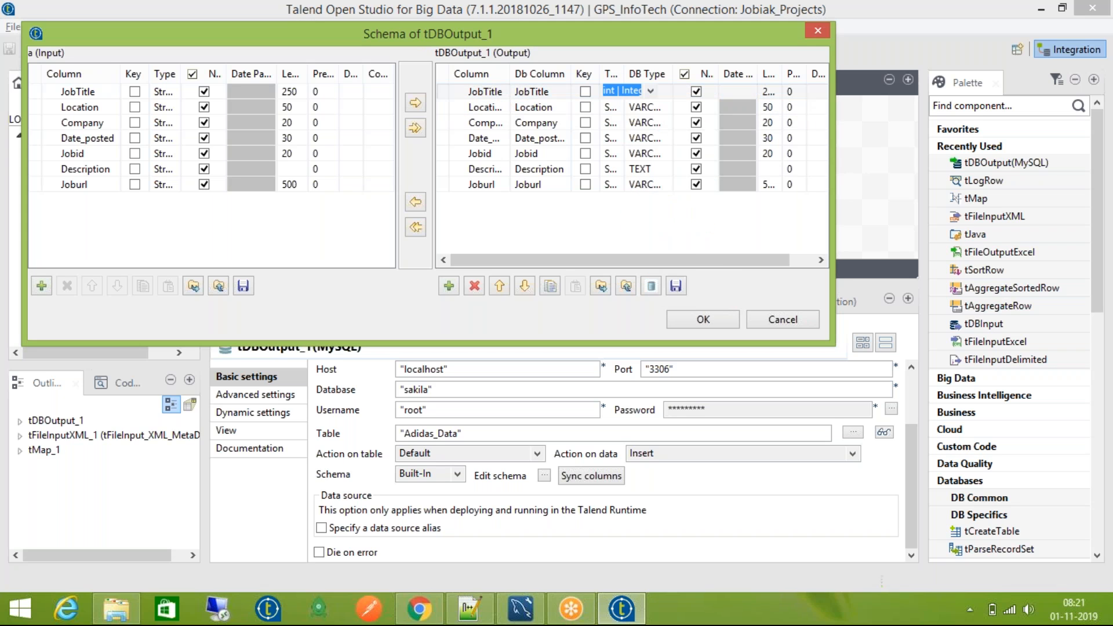
{"action": "left_click", "coordinate": [651, 91]}
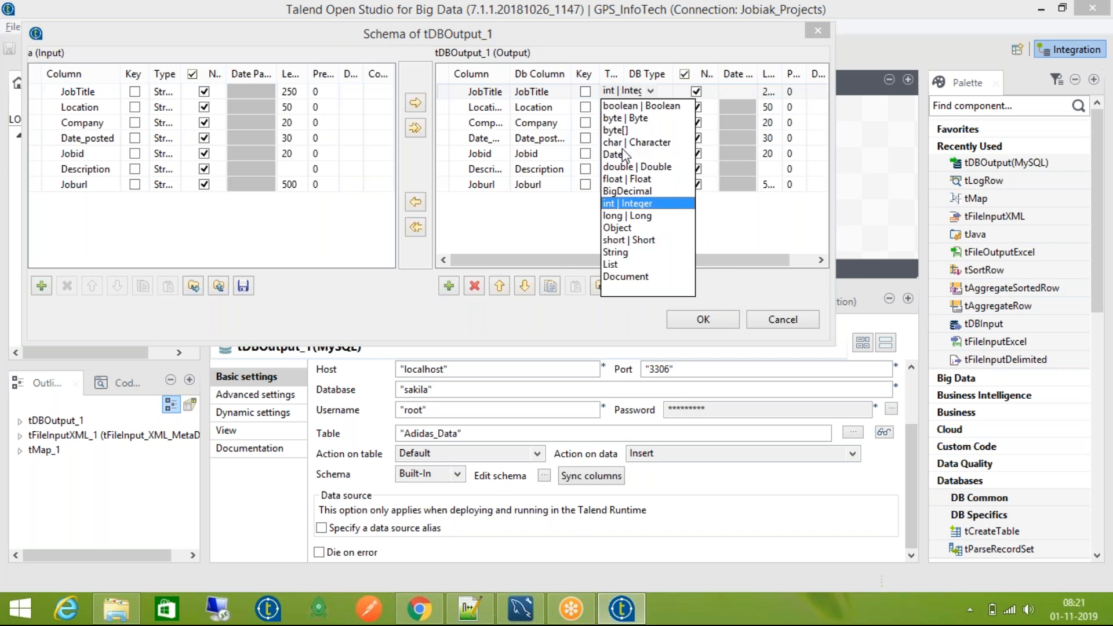
{"action": "left_click", "coordinate": [626, 253]}
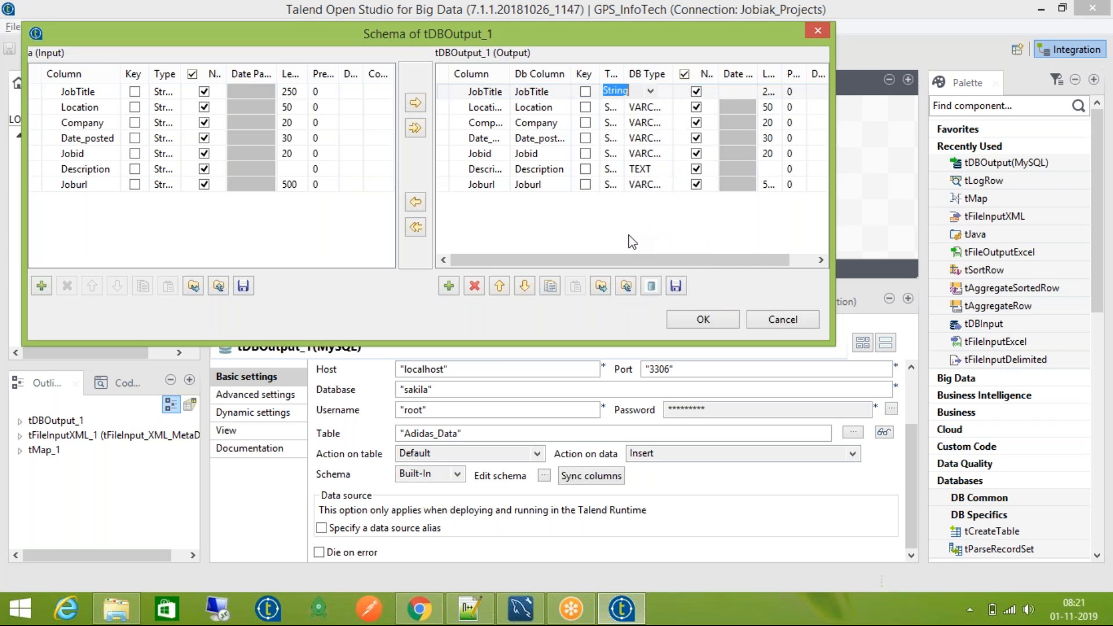
{"action": "left_click", "coordinate": [651, 92]}
{"action": "left_click", "coordinate": [654, 93]}
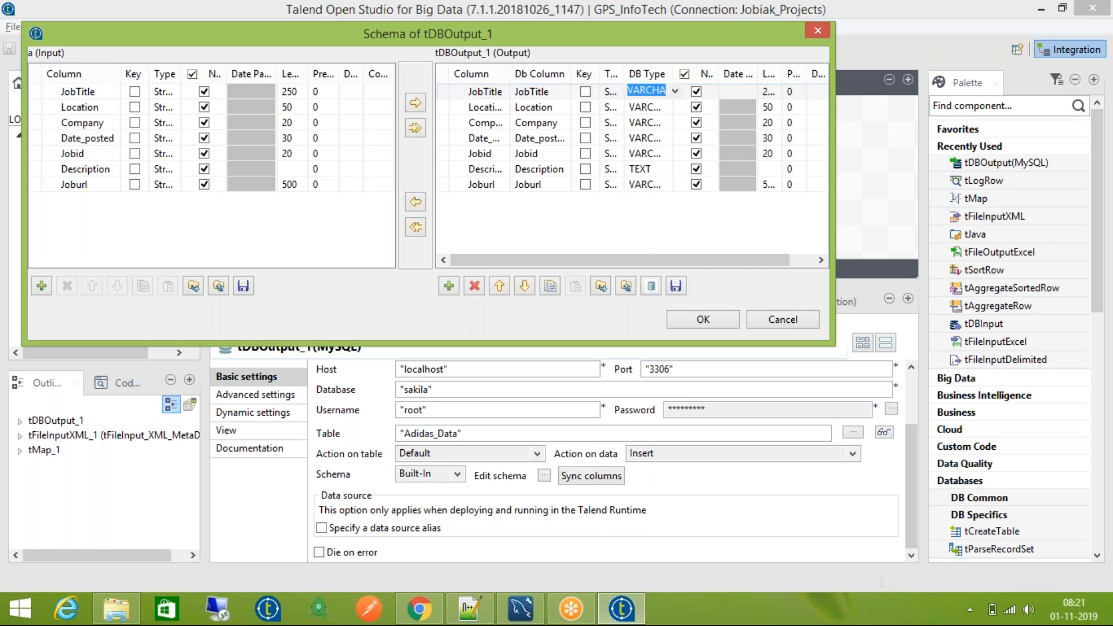
{"action": "left_click", "coordinate": [651, 228]}
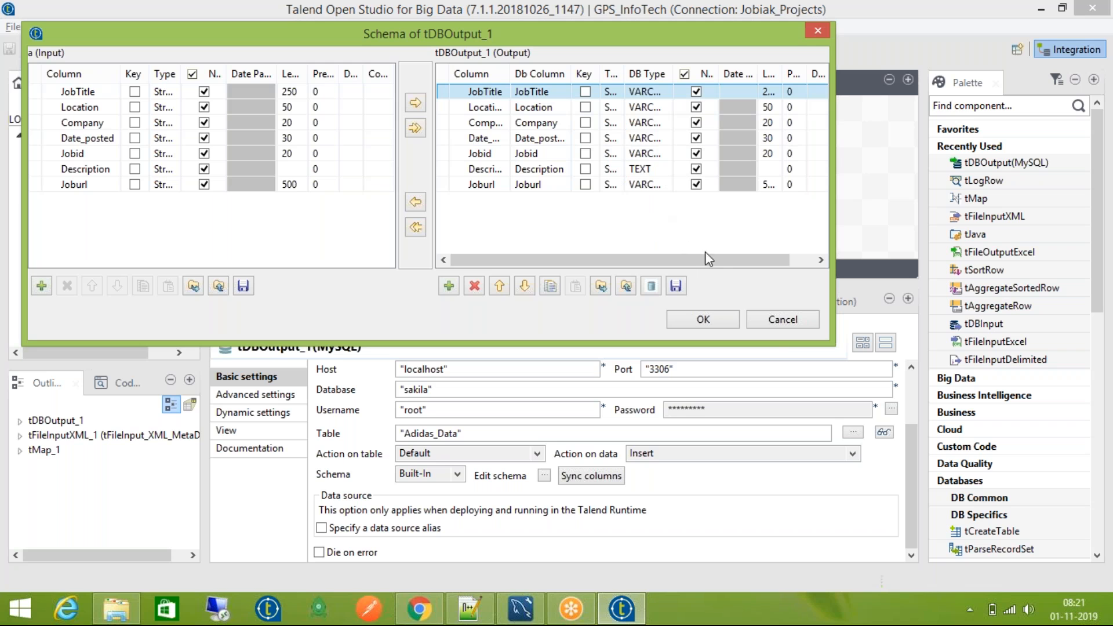
{"action": "left_click", "coordinate": [701, 316]}
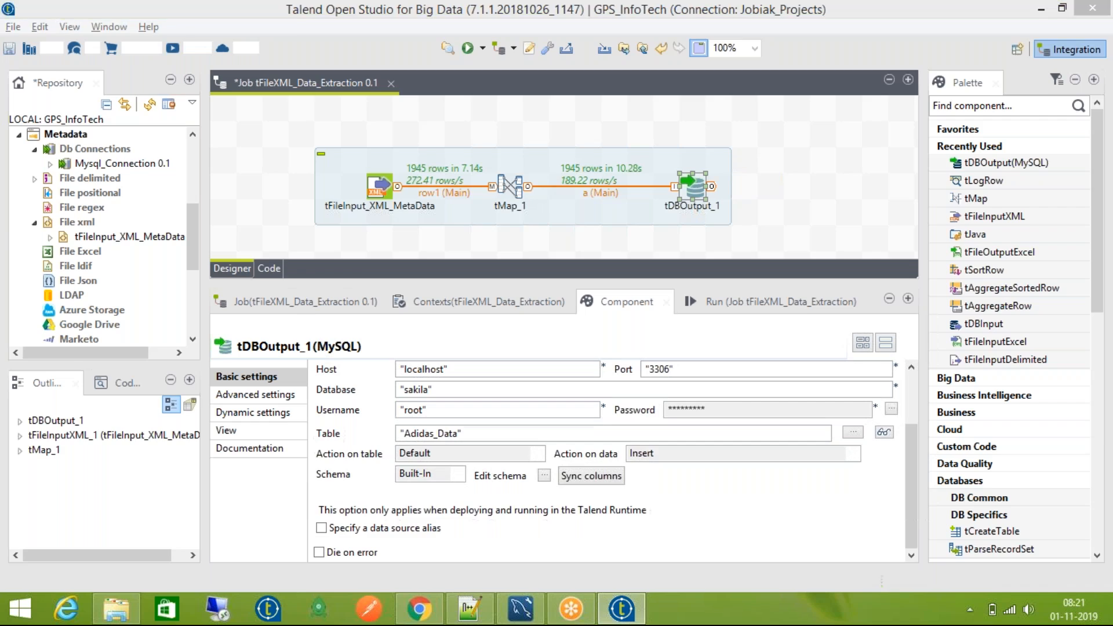
Step: Open the tMap_1 mapping editor and check the JobTitle column's type in output table a
{"action": "double_click", "coordinate": [510, 185]}
{"action": "left_click", "coordinate": [909, 474]}
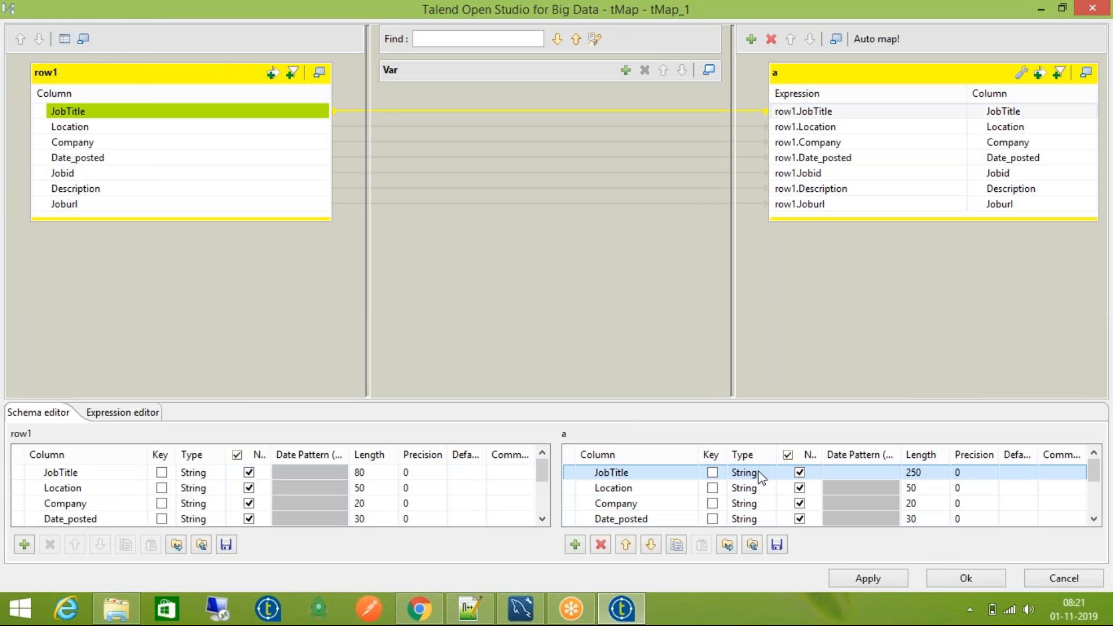
{"action": "left_click", "coordinate": [944, 579]}
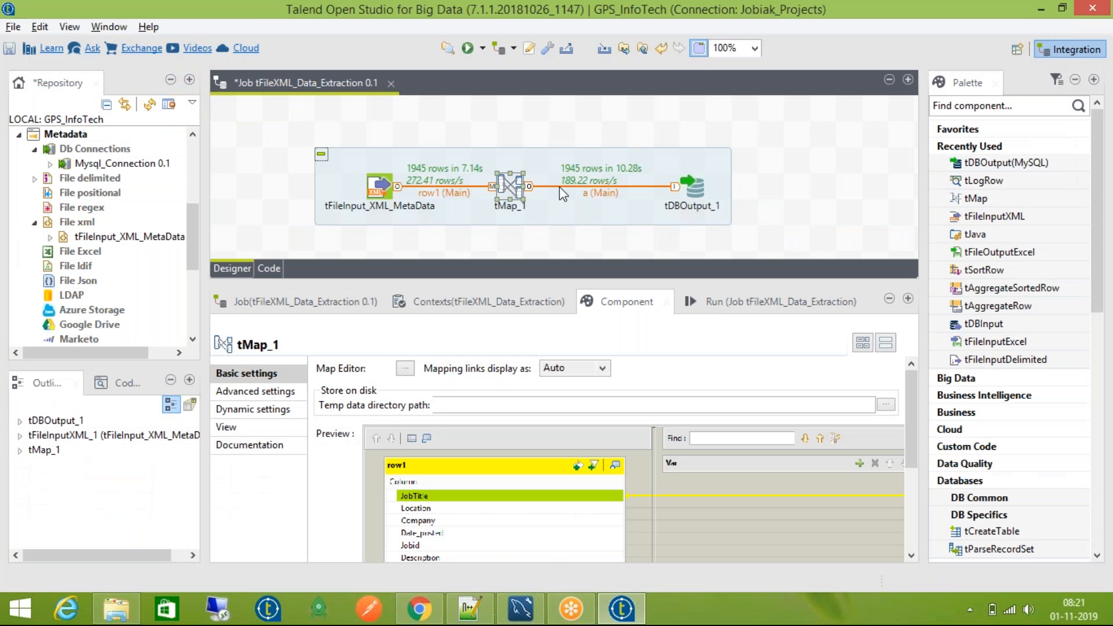
Step: Reopen the tDBOutput_1 schema, widen the output Type column, and examine the Description column's type and DB type
{"action": "left_click", "coordinate": [690, 185]}
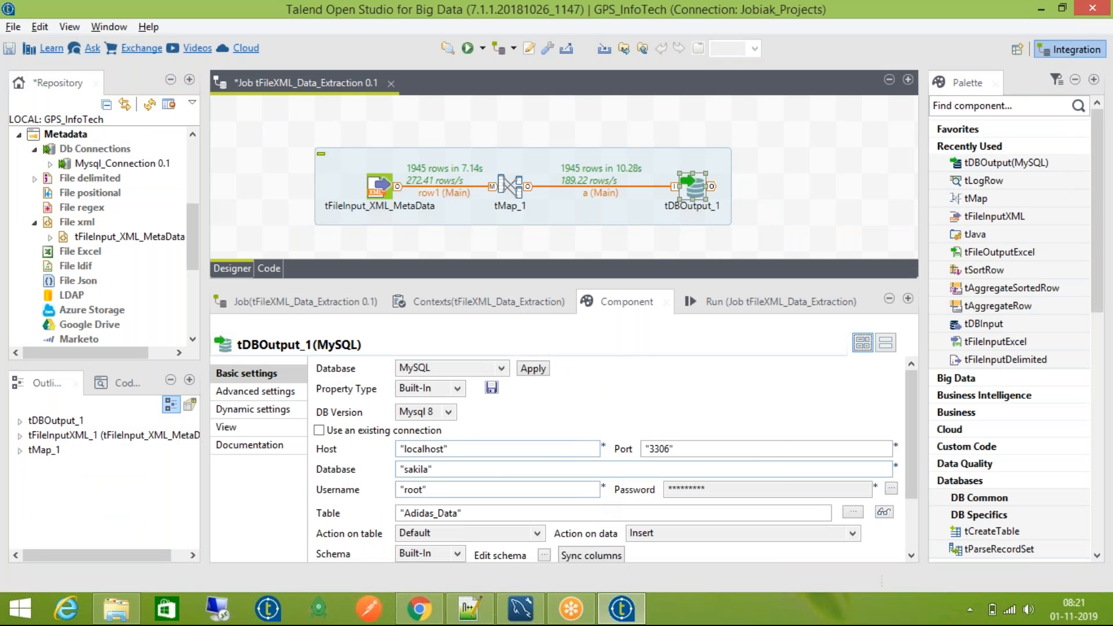
{"action": "left_click", "coordinate": [544, 555]}
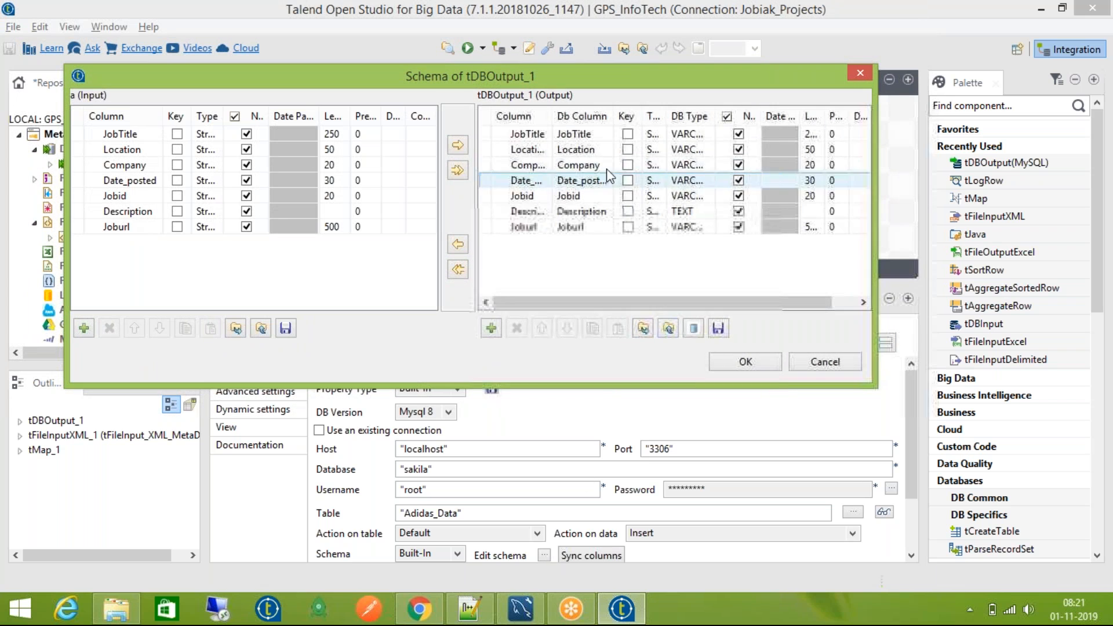
{"action": "left_click_drag", "start_coordinate": [665, 116], "coordinate": [691, 110]}
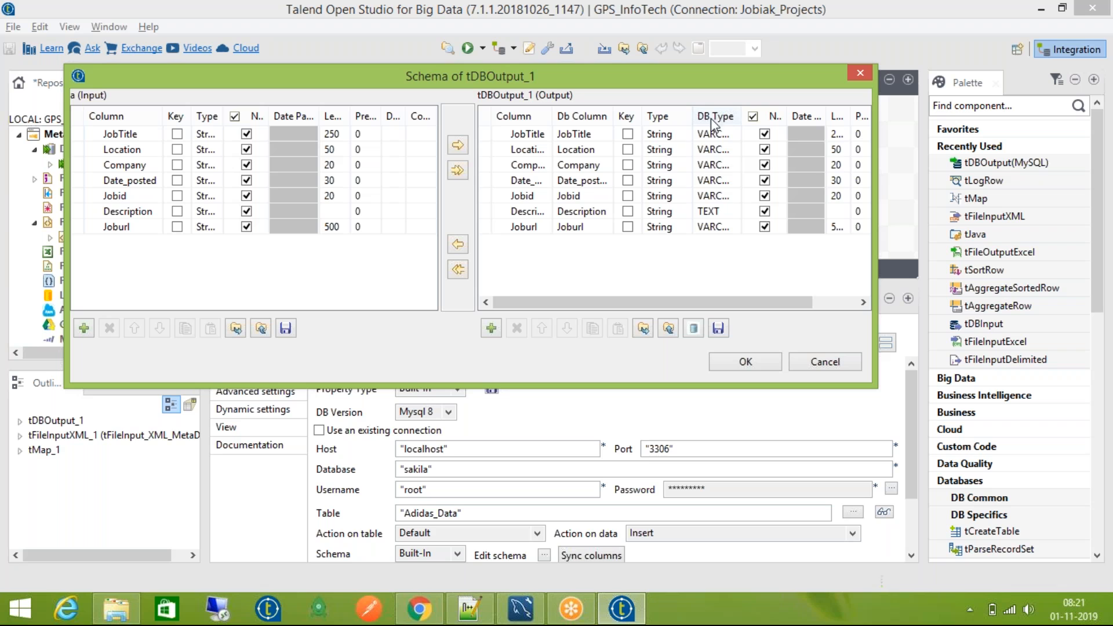
{"action": "left_click", "coordinate": [720, 211]}
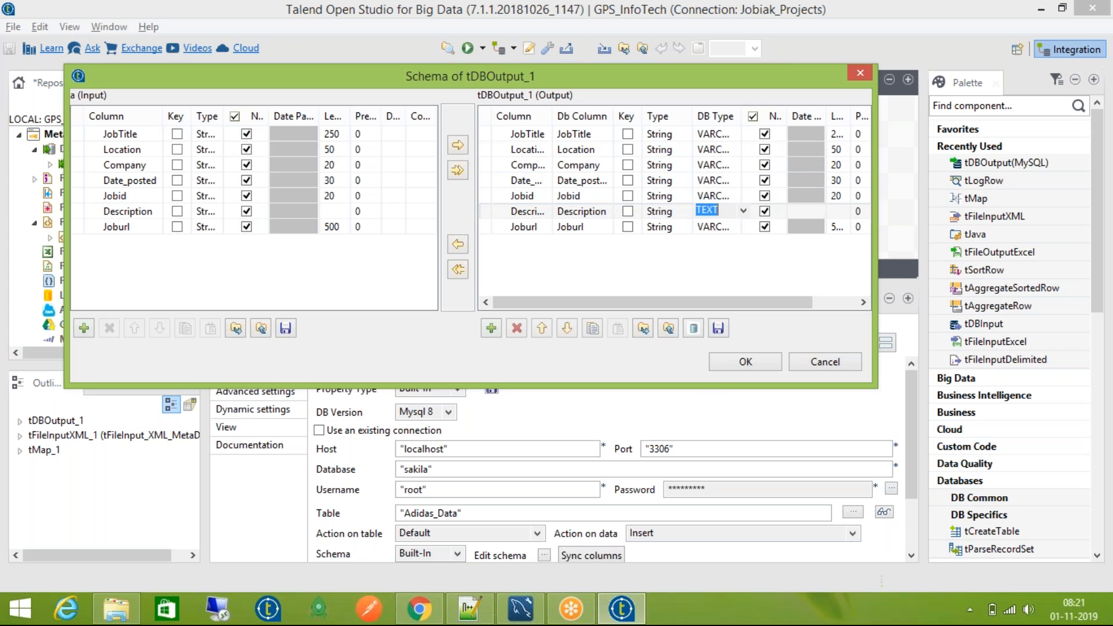
{"action": "left_click", "coordinate": [720, 211]}
{"action": "left_click", "coordinate": [653, 255]}
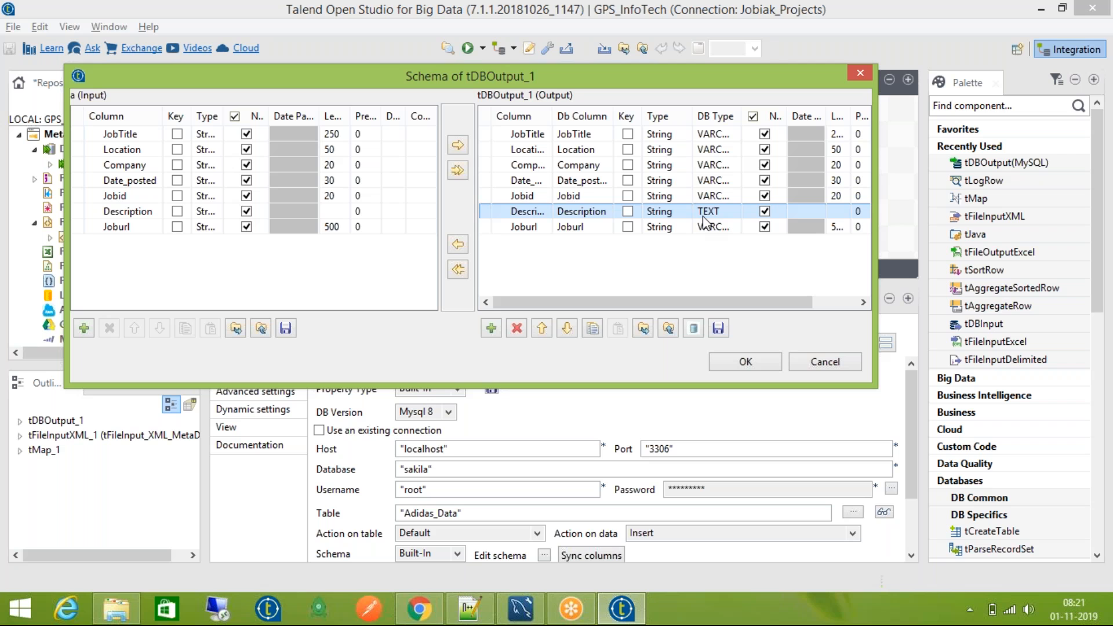
{"action": "left_click", "coordinate": [735, 359]}
Step: Show the run view of the tFileXML_Data_Extraction job and save the job
{"action": "left_click", "coordinate": [712, 308]}
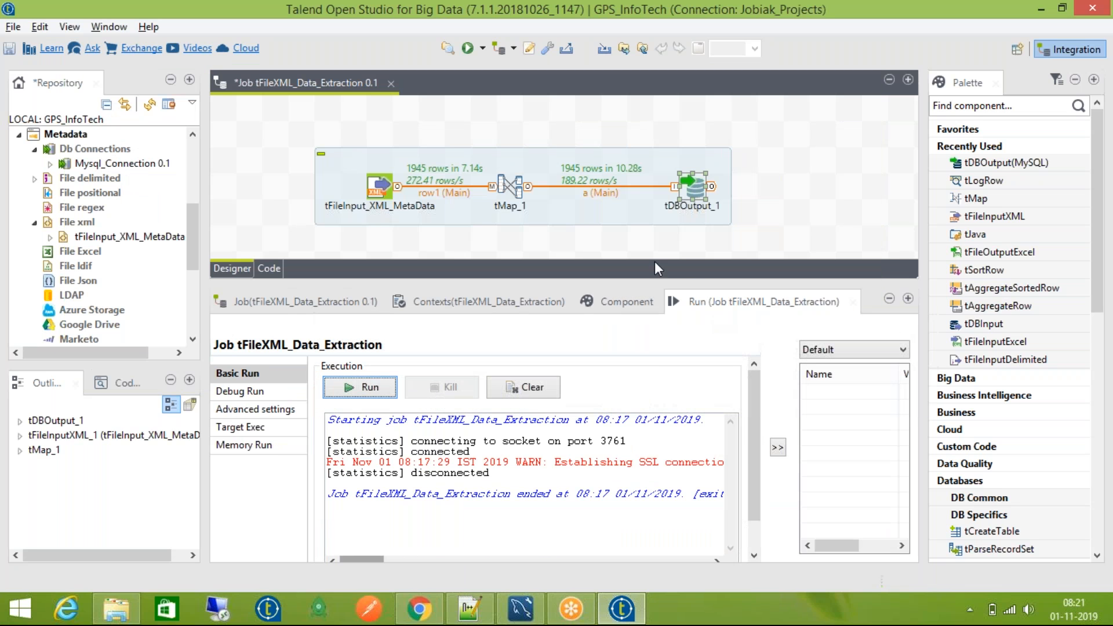
{"action": "left_click", "coordinate": [630, 168]}
{"action": "left_click", "coordinate": [666, 165]}
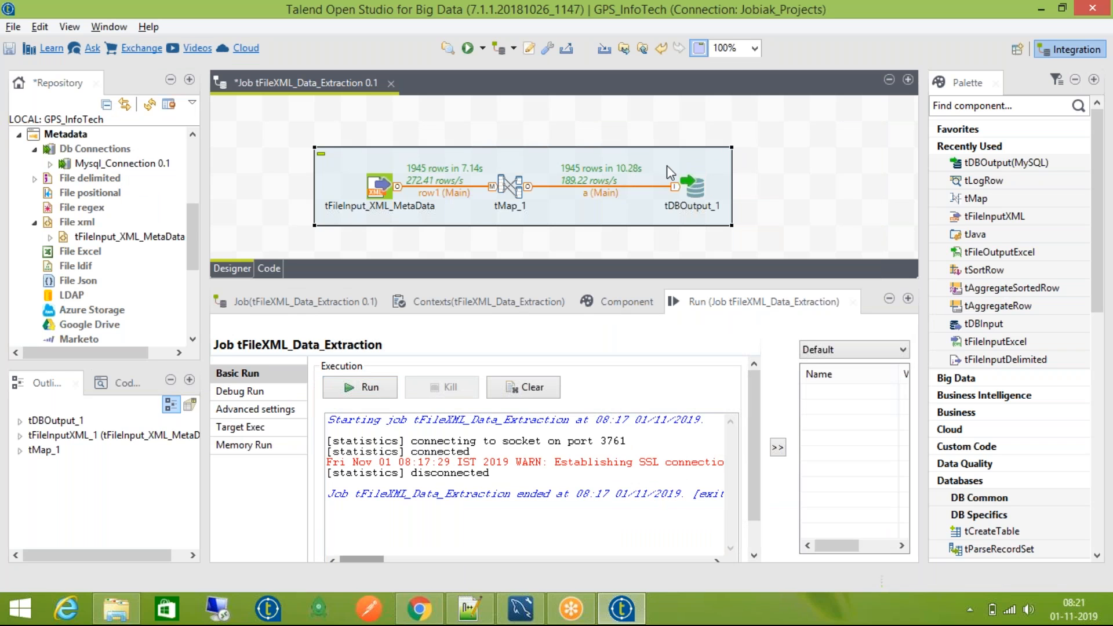
{"action": "key", "text": "ctrl+s"}
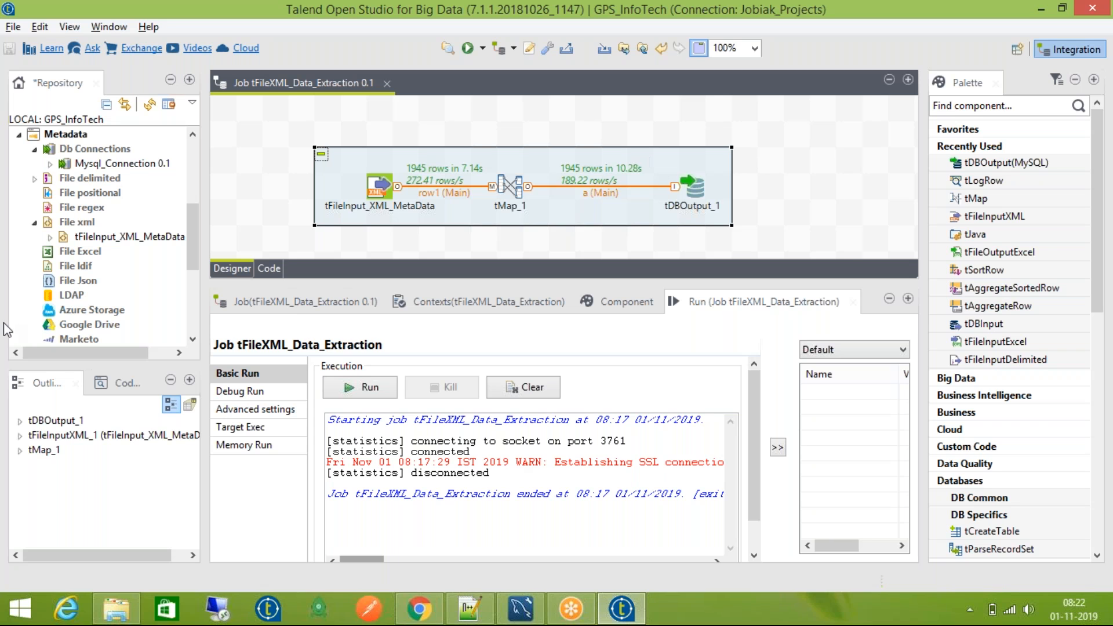
{"action": "left_click", "coordinate": [574, 616]}
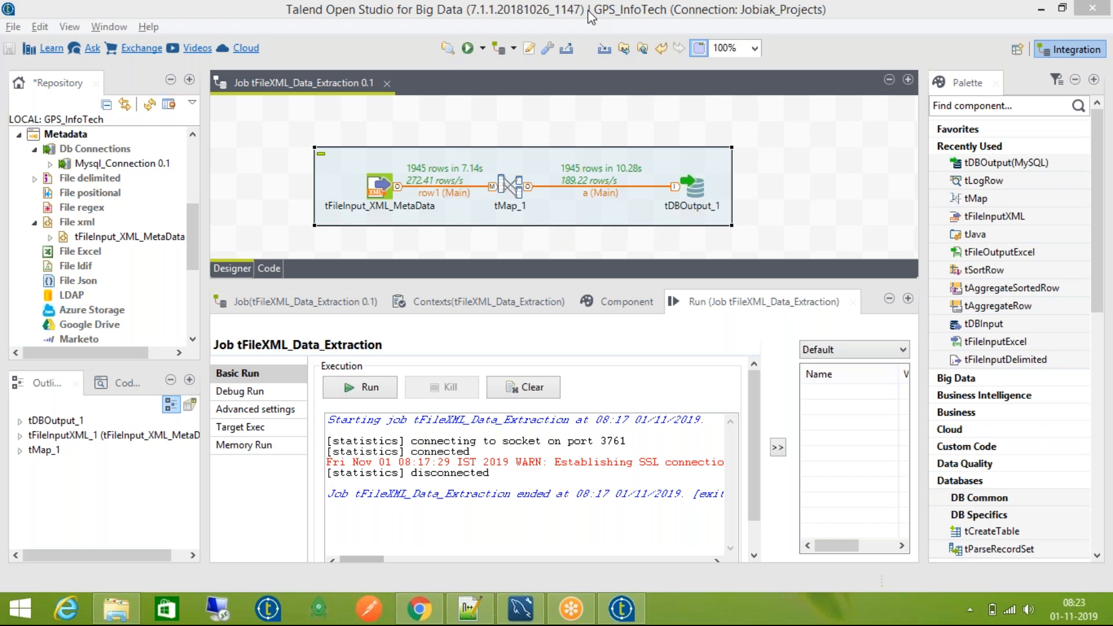
{"action": "mouse_move", "coordinate": [1090, 510]}
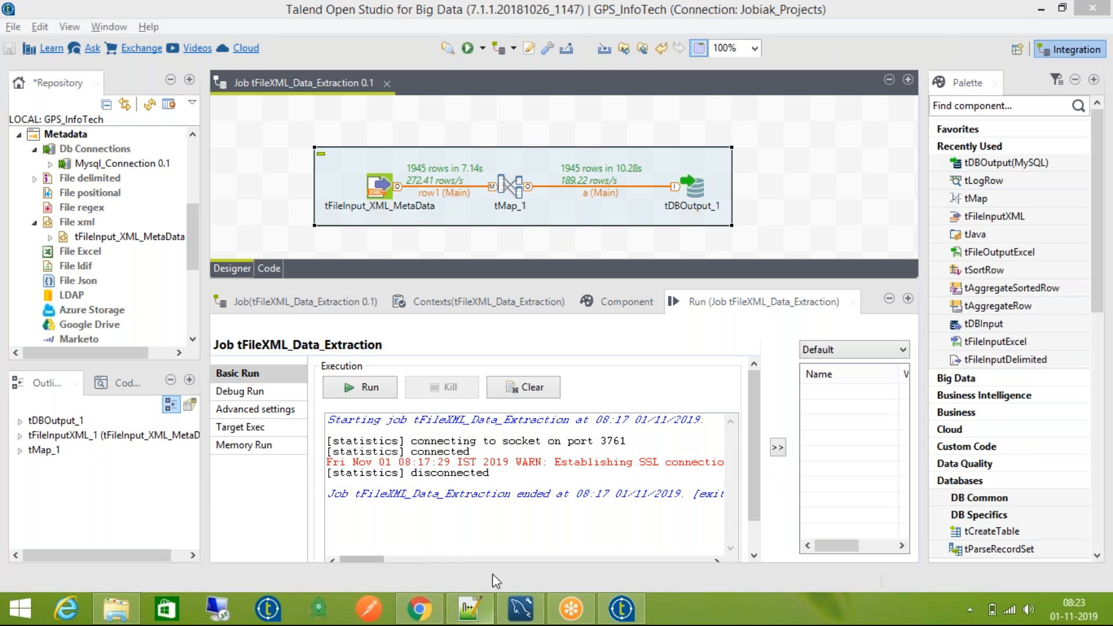